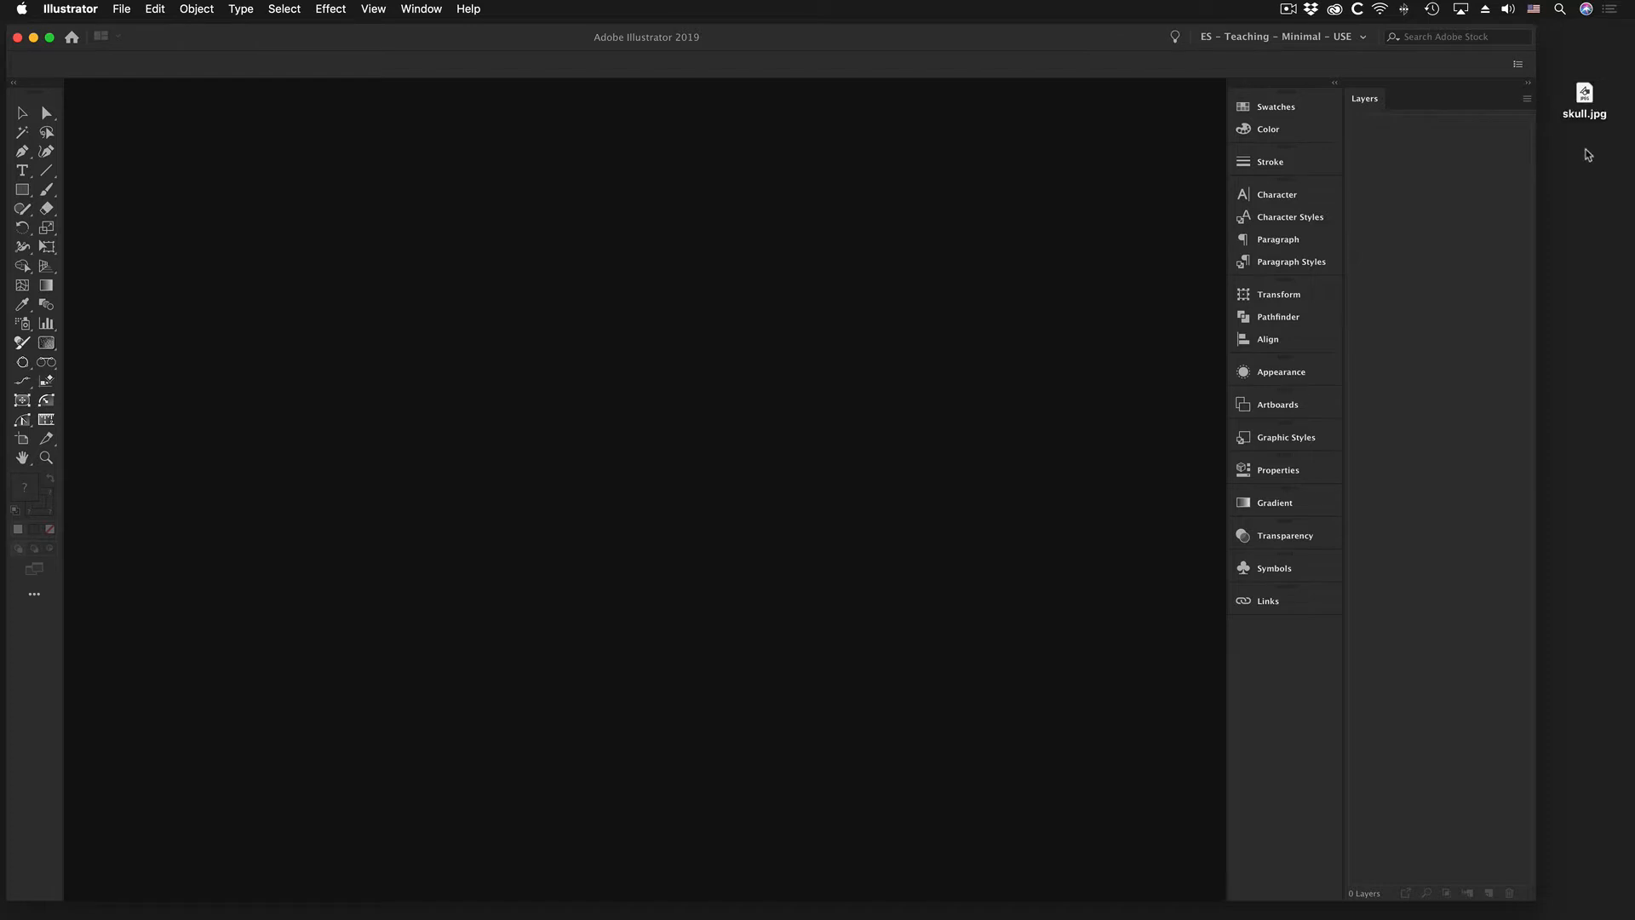
- Open skull.jpg from the desktop in Illustrator
{"action": "left_click", "coordinate": [1586, 94]}
{"action": "left_click_drag", "start_coordinate": [1589, 93], "coordinate": [1587, 72]}
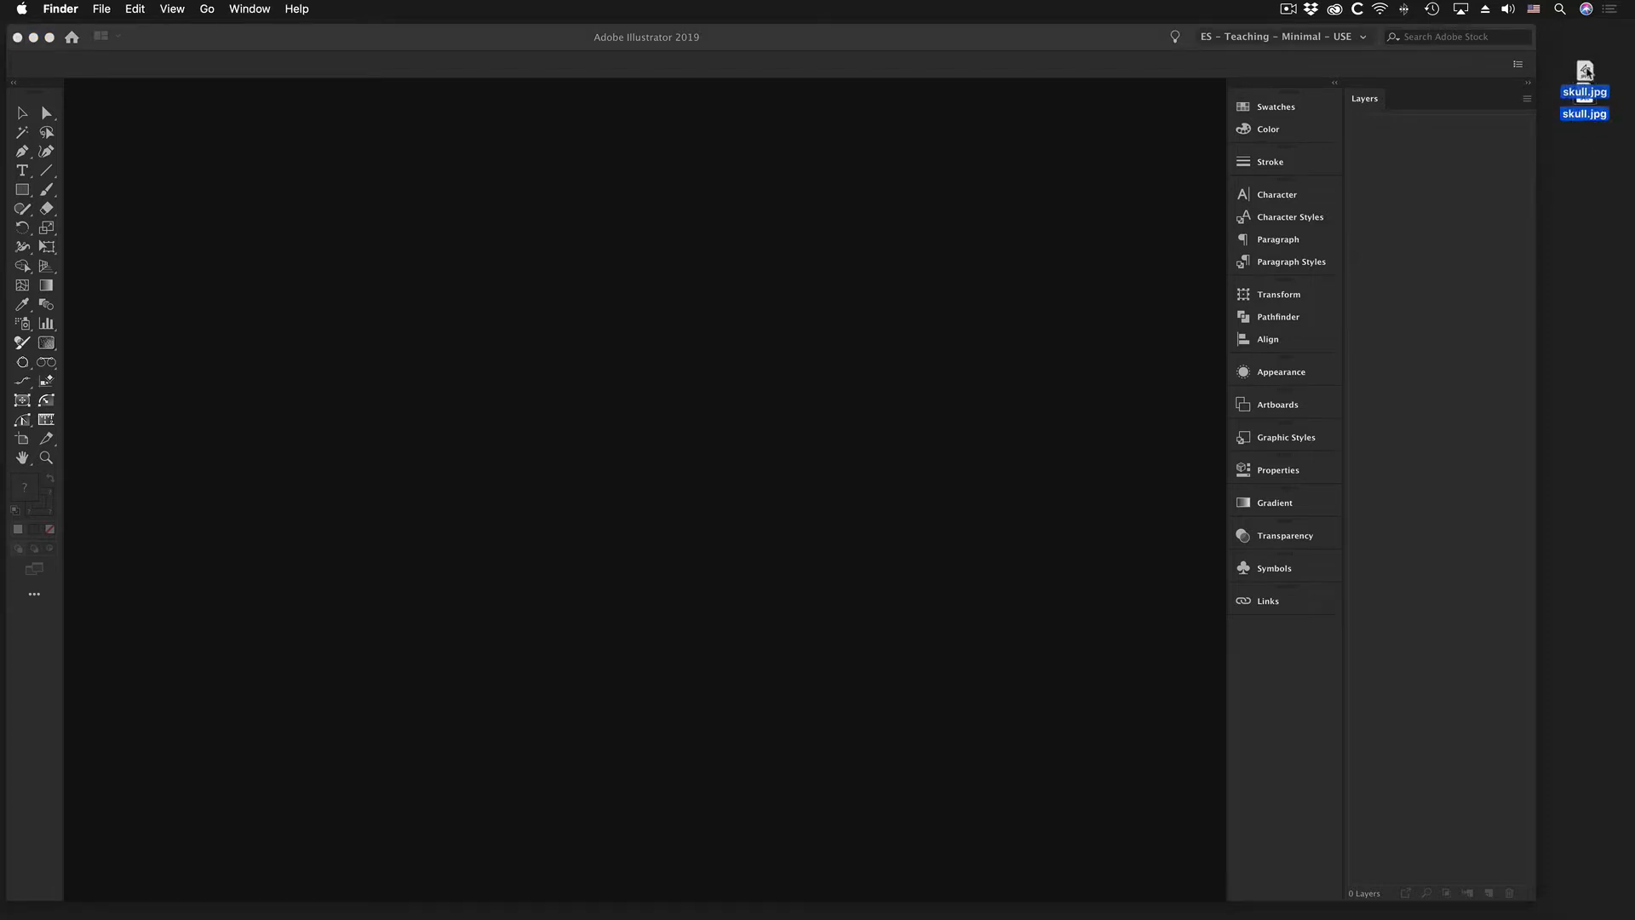
{"action": "left_click", "coordinate": [1586, 198]}
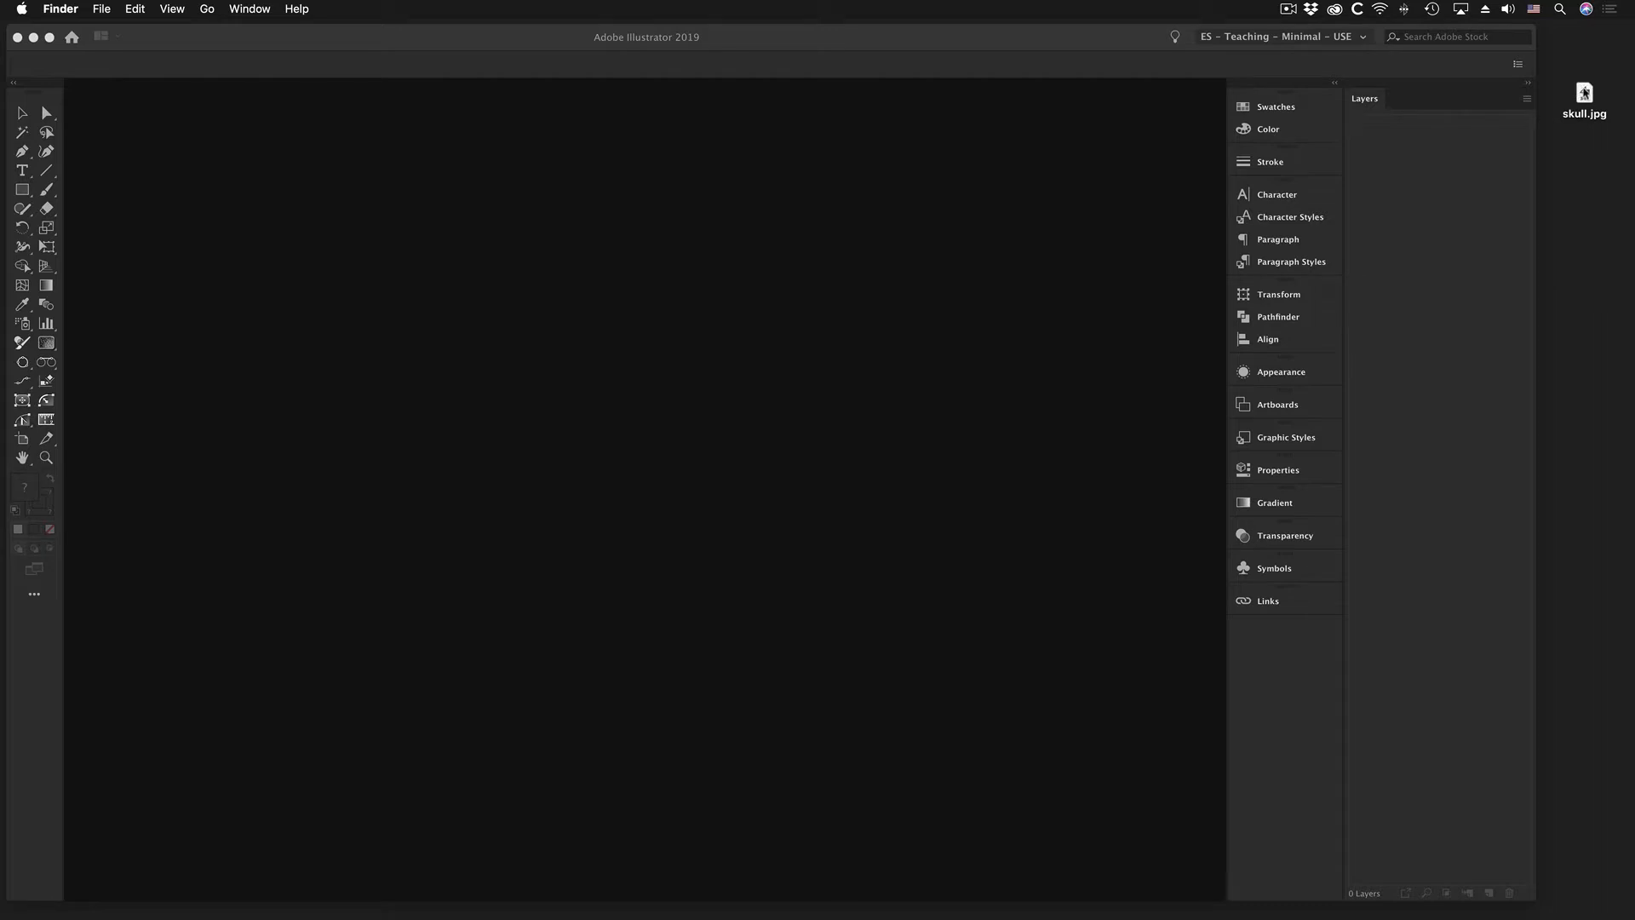
{"action": "left_click_drag", "start_coordinate": [1585, 94], "coordinate": [1303, 903]}
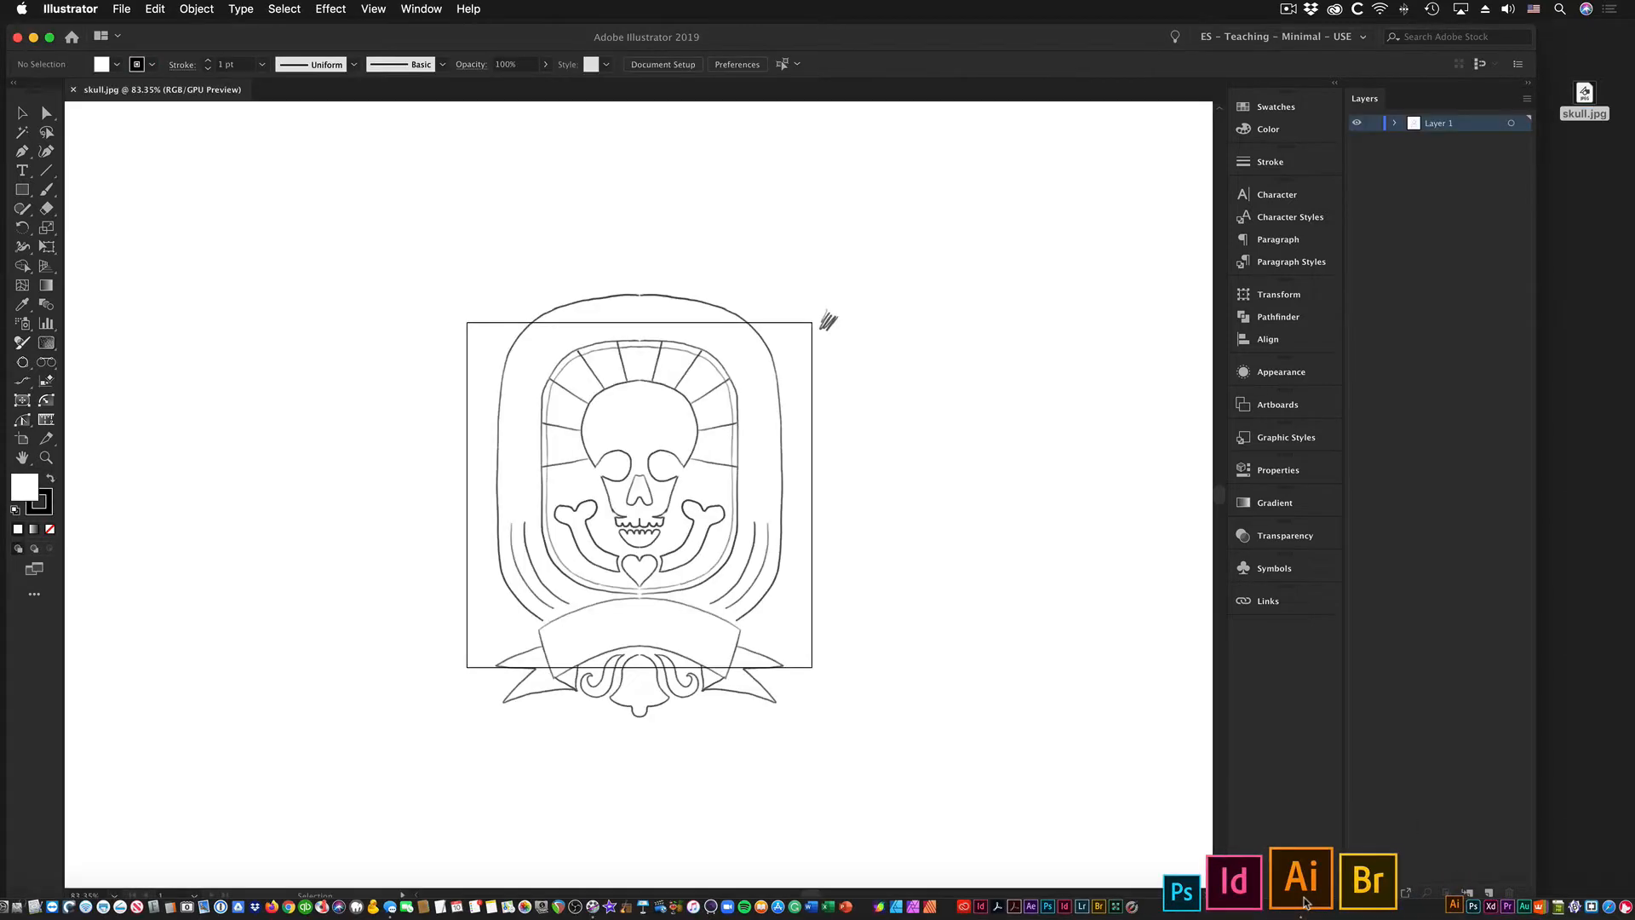
- Scale the skull sketch image down proportionally around its center to about 5.28 × 6.83 in
{"action": "left_click", "coordinate": [695, 363]}
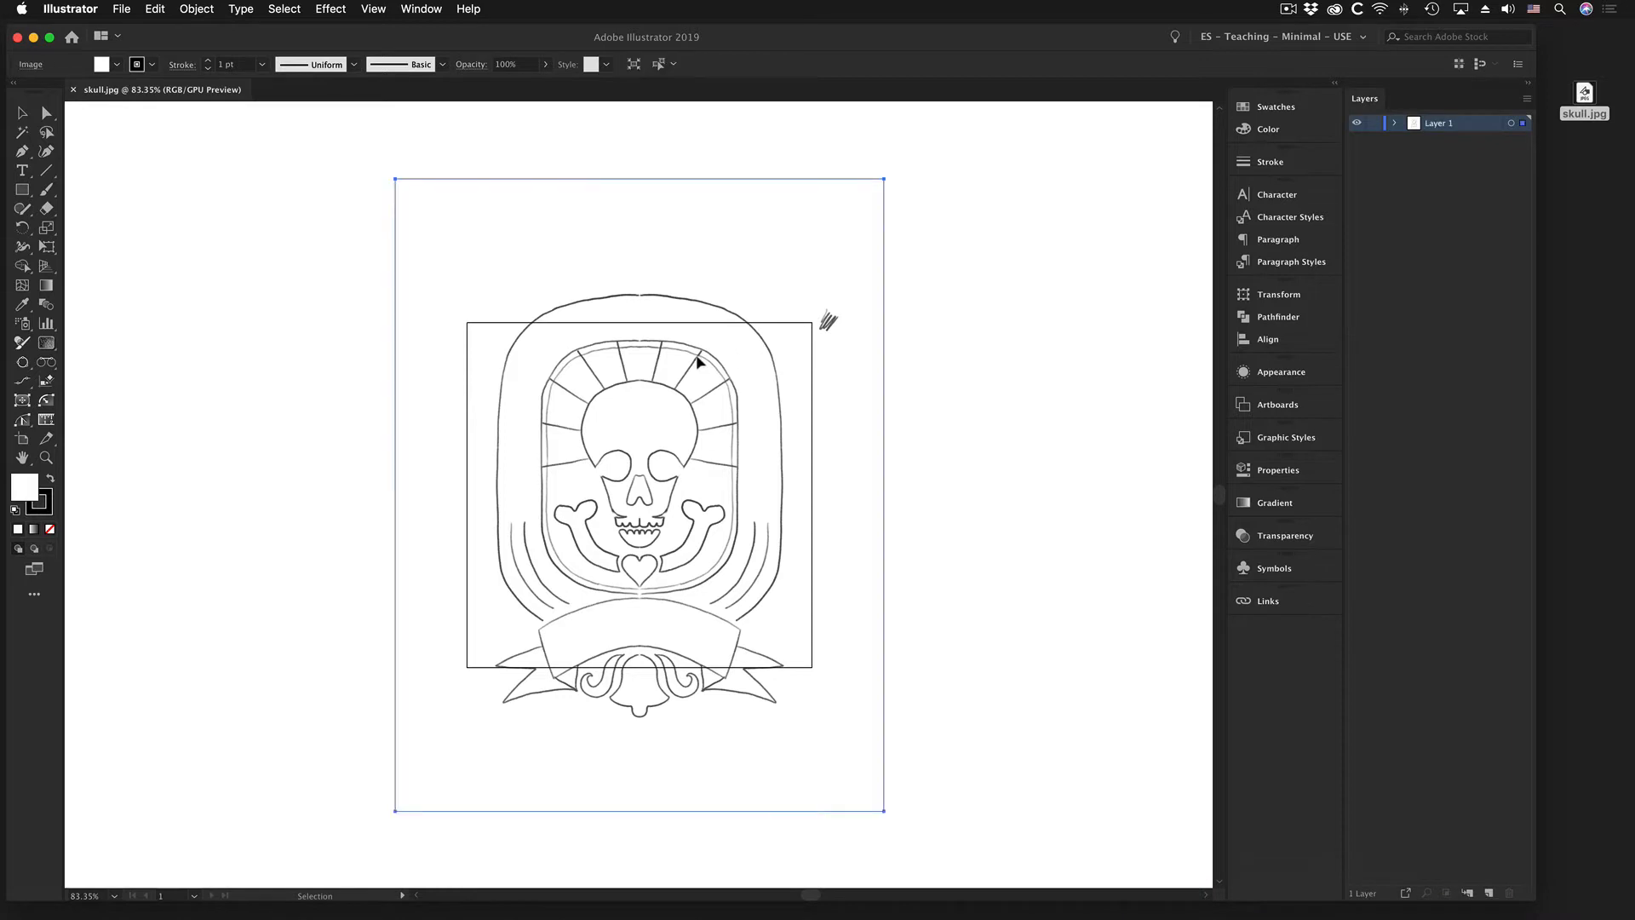
{"action": "left_click", "coordinate": [1015, 261]}
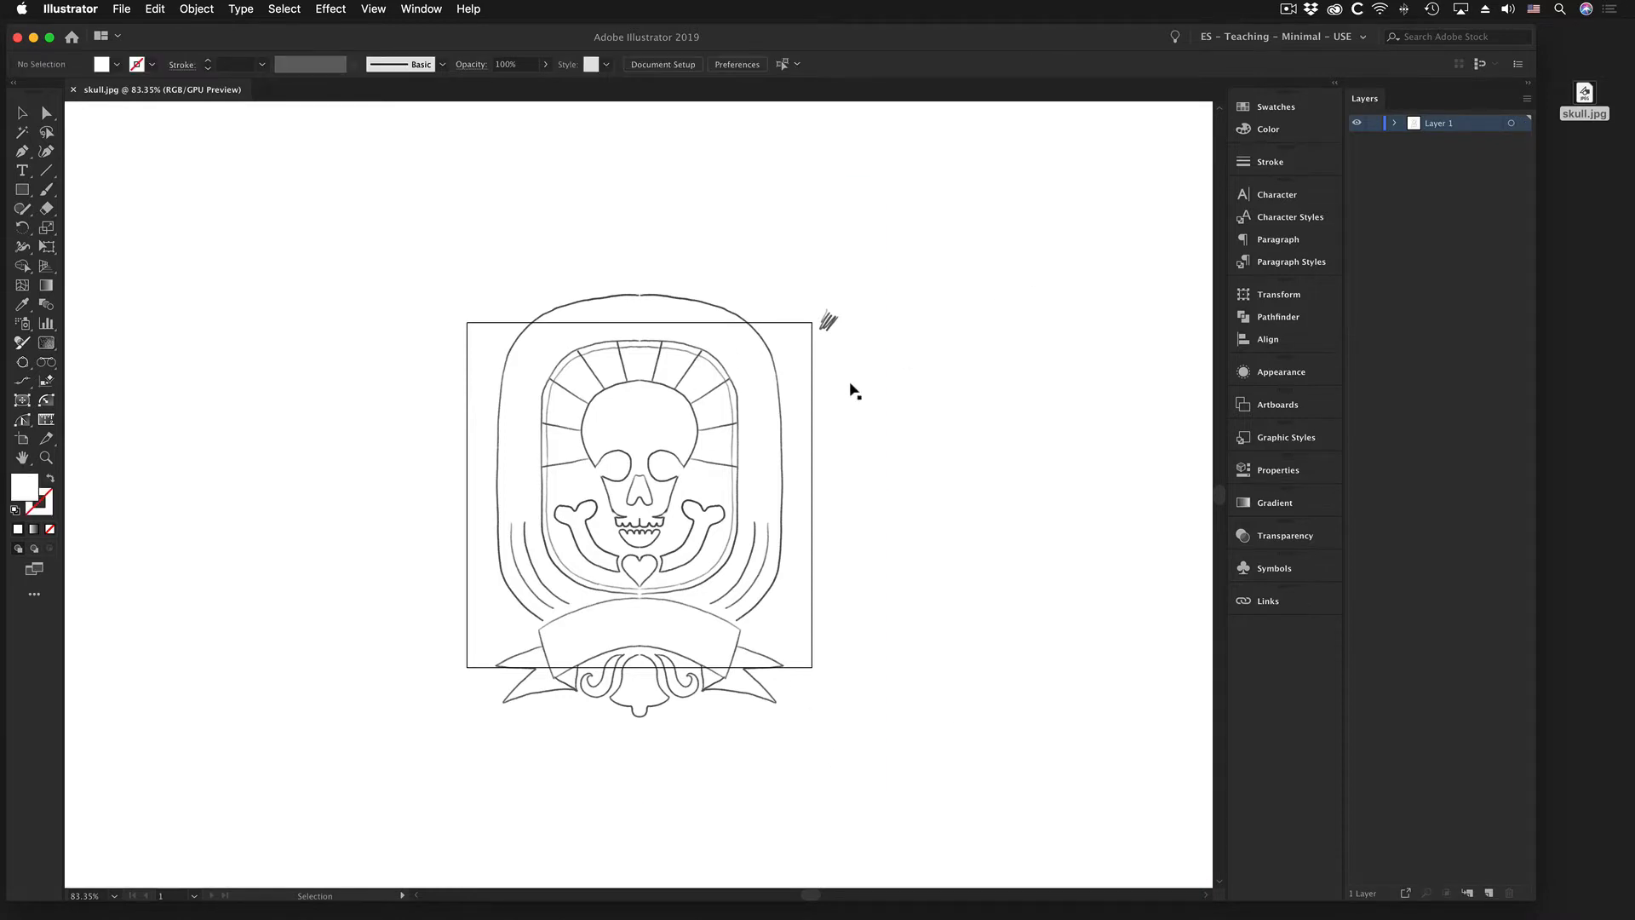
{"action": "left_click", "coordinate": [771, 396]}
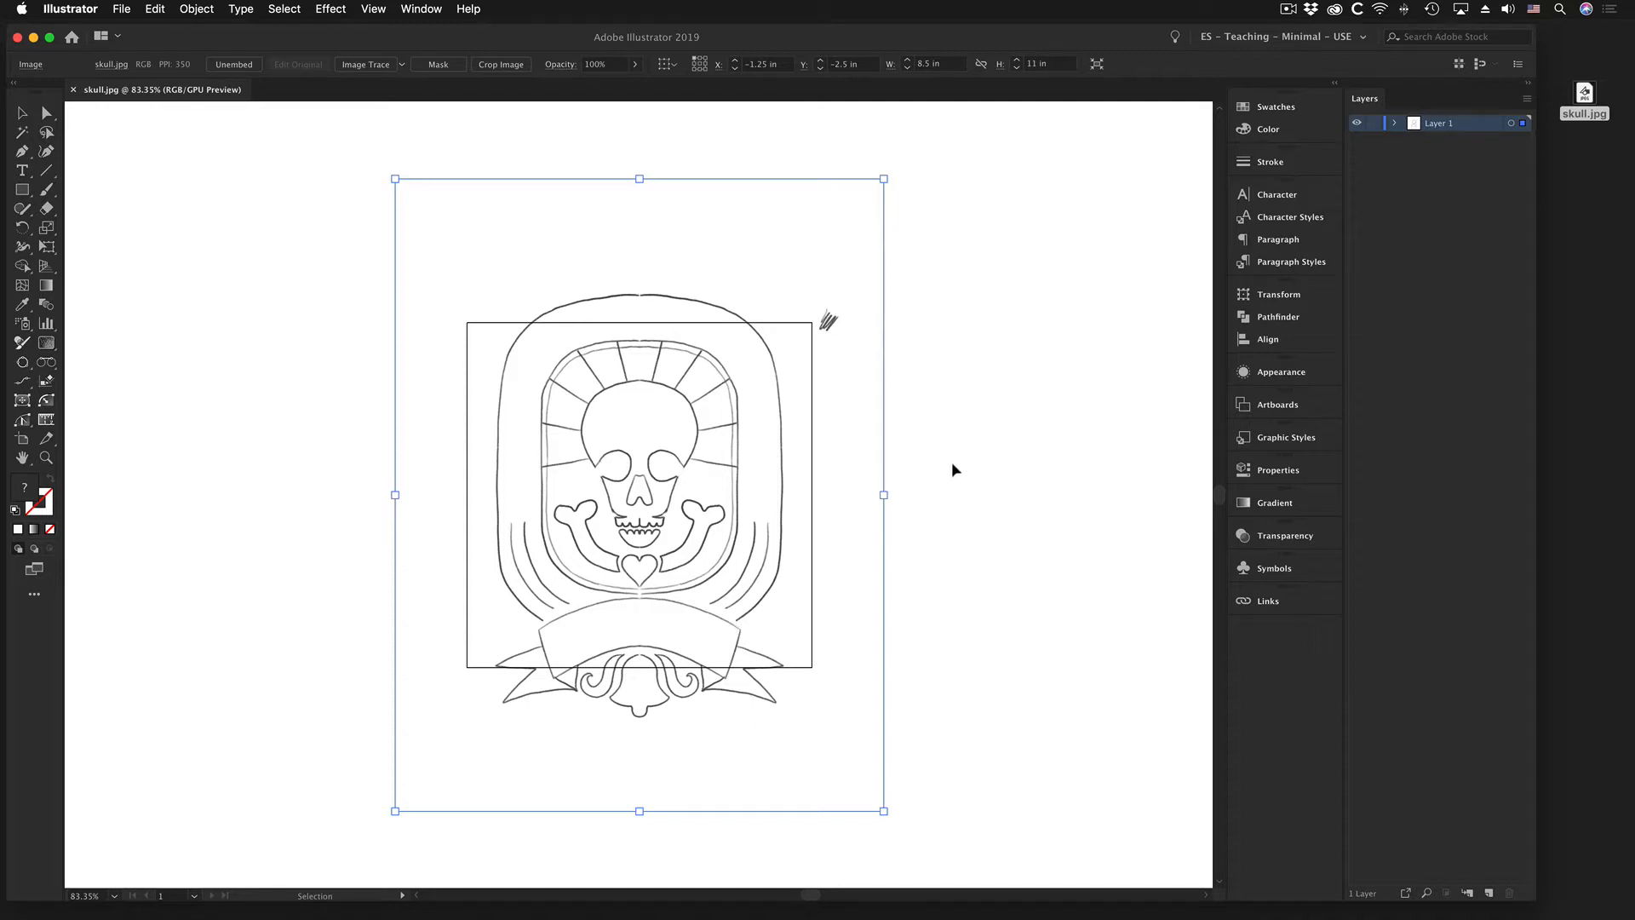
{"action": "left_click", "coordinate": [209, 235]}
{"action": "left_click", "coordinate": [728, 434]}
{"action": "left_click_drag", "start_coordinate": [886, 814], "coordinate": [791, 692]}
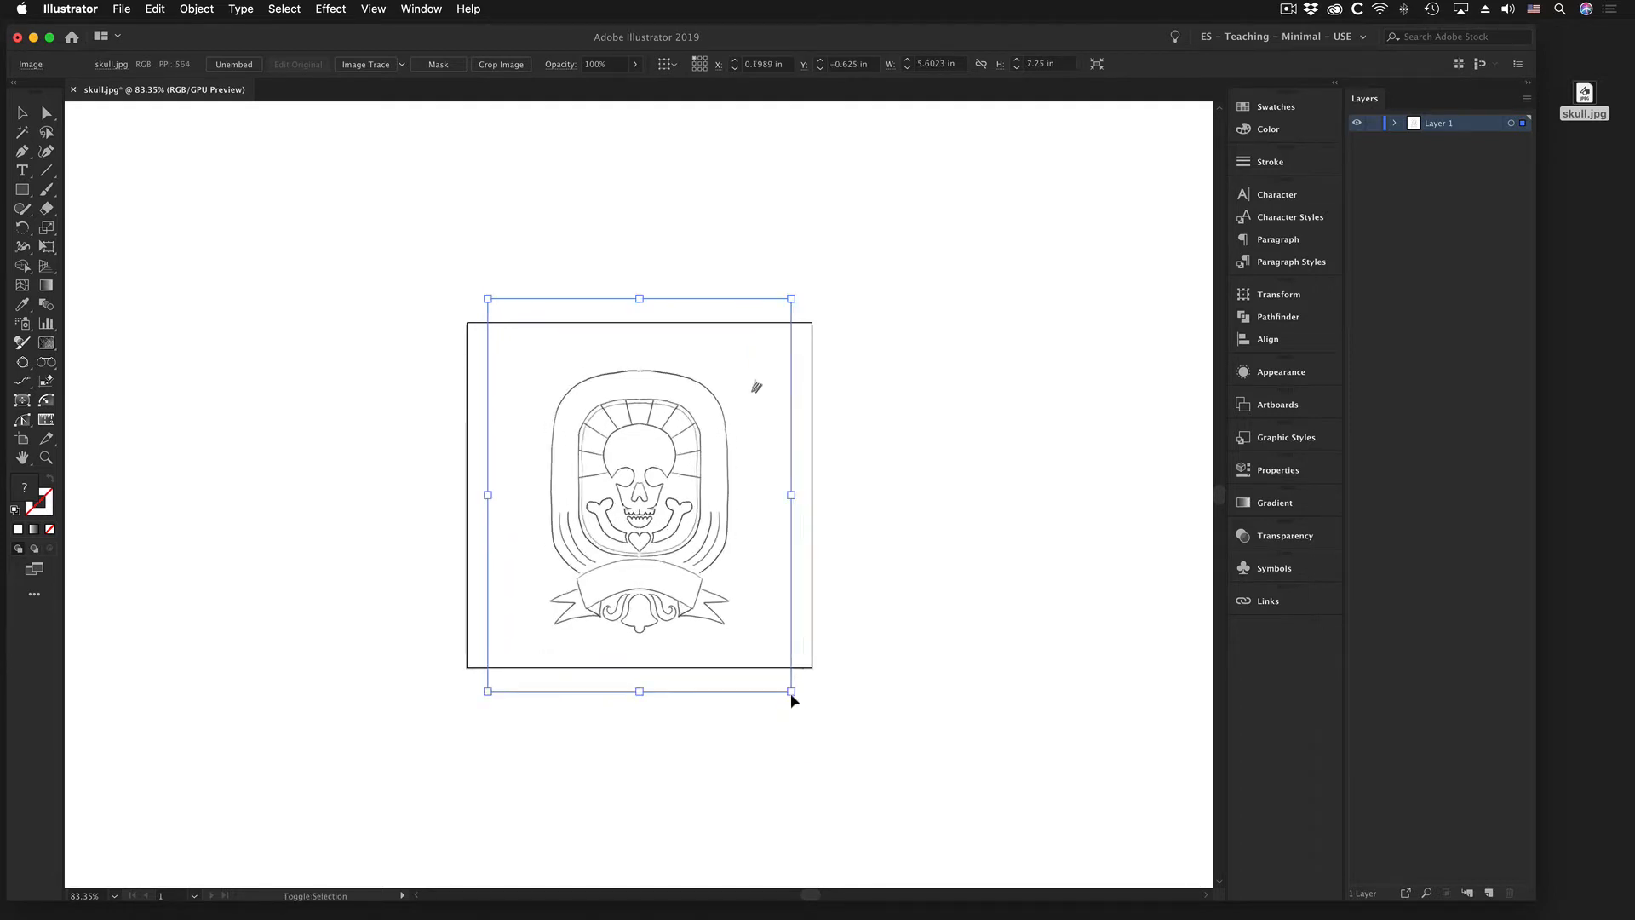
- Scale the sketch image down further around its center to about 4.31 × 5.57 in, so it fits inside the artboard
{"action": "key", "text": "z"}
{"action": "left_click_drag", "start_coordinate": [600, 516], "coordinate": [773, 572]}
{"action": "key", "text": "v"}
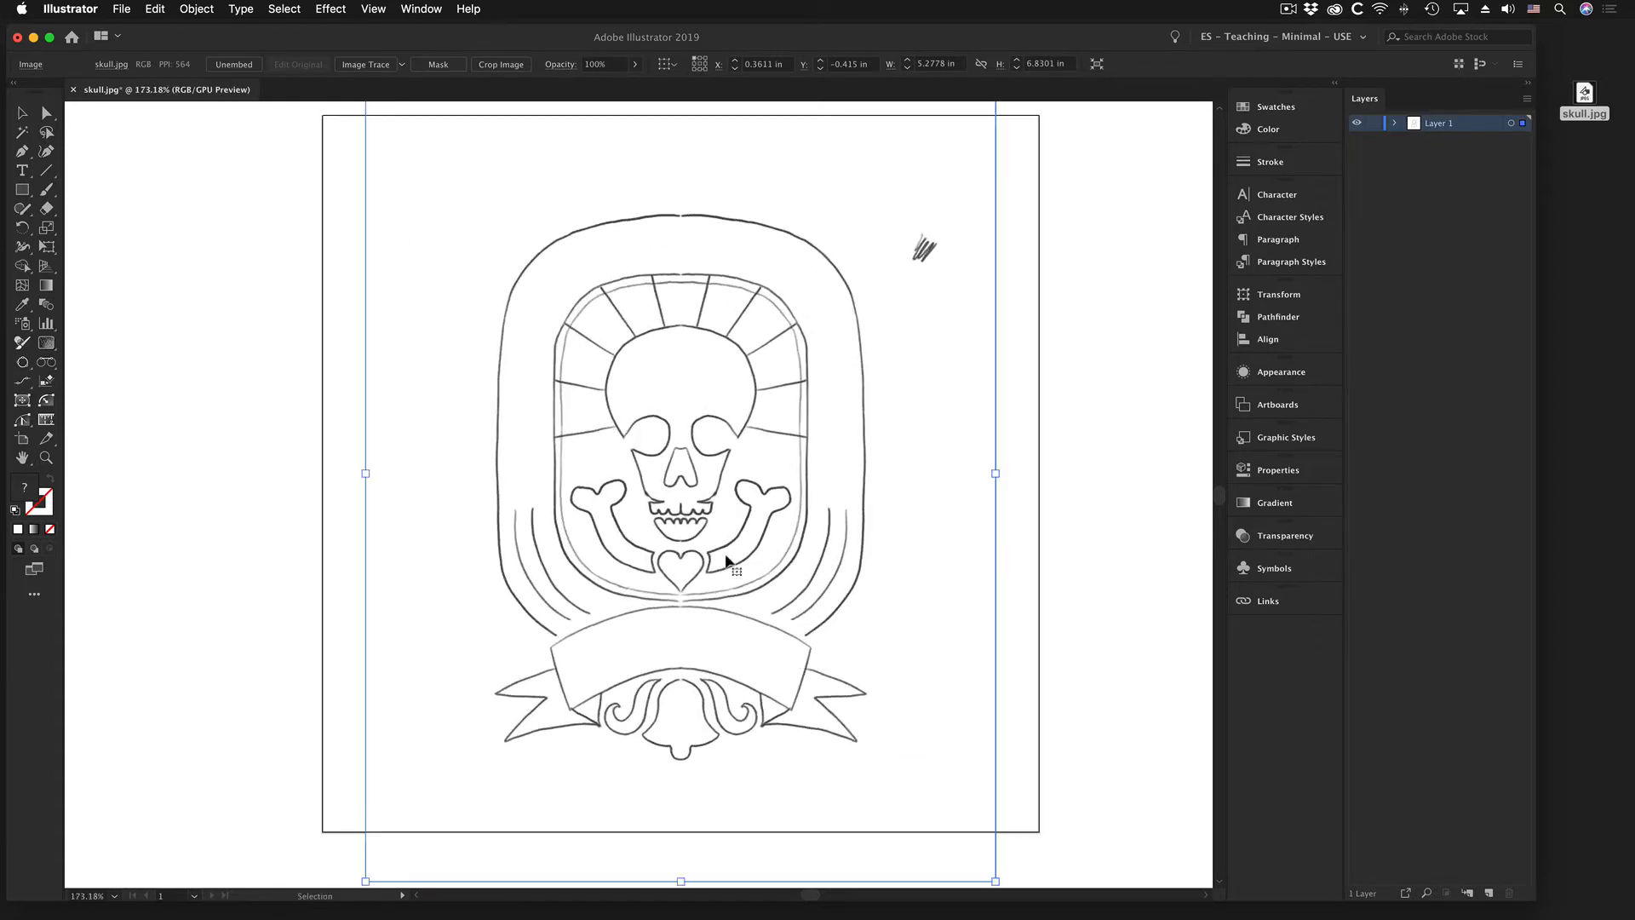
{"action": "key", "text": "z"}
{"action": "left_click", "coordinate": [746, 600], "text": "alt"}
{"action": "left_click", "coordinate": [668, 513], "text": "alt"}
{"action": "key", "text": "v"}
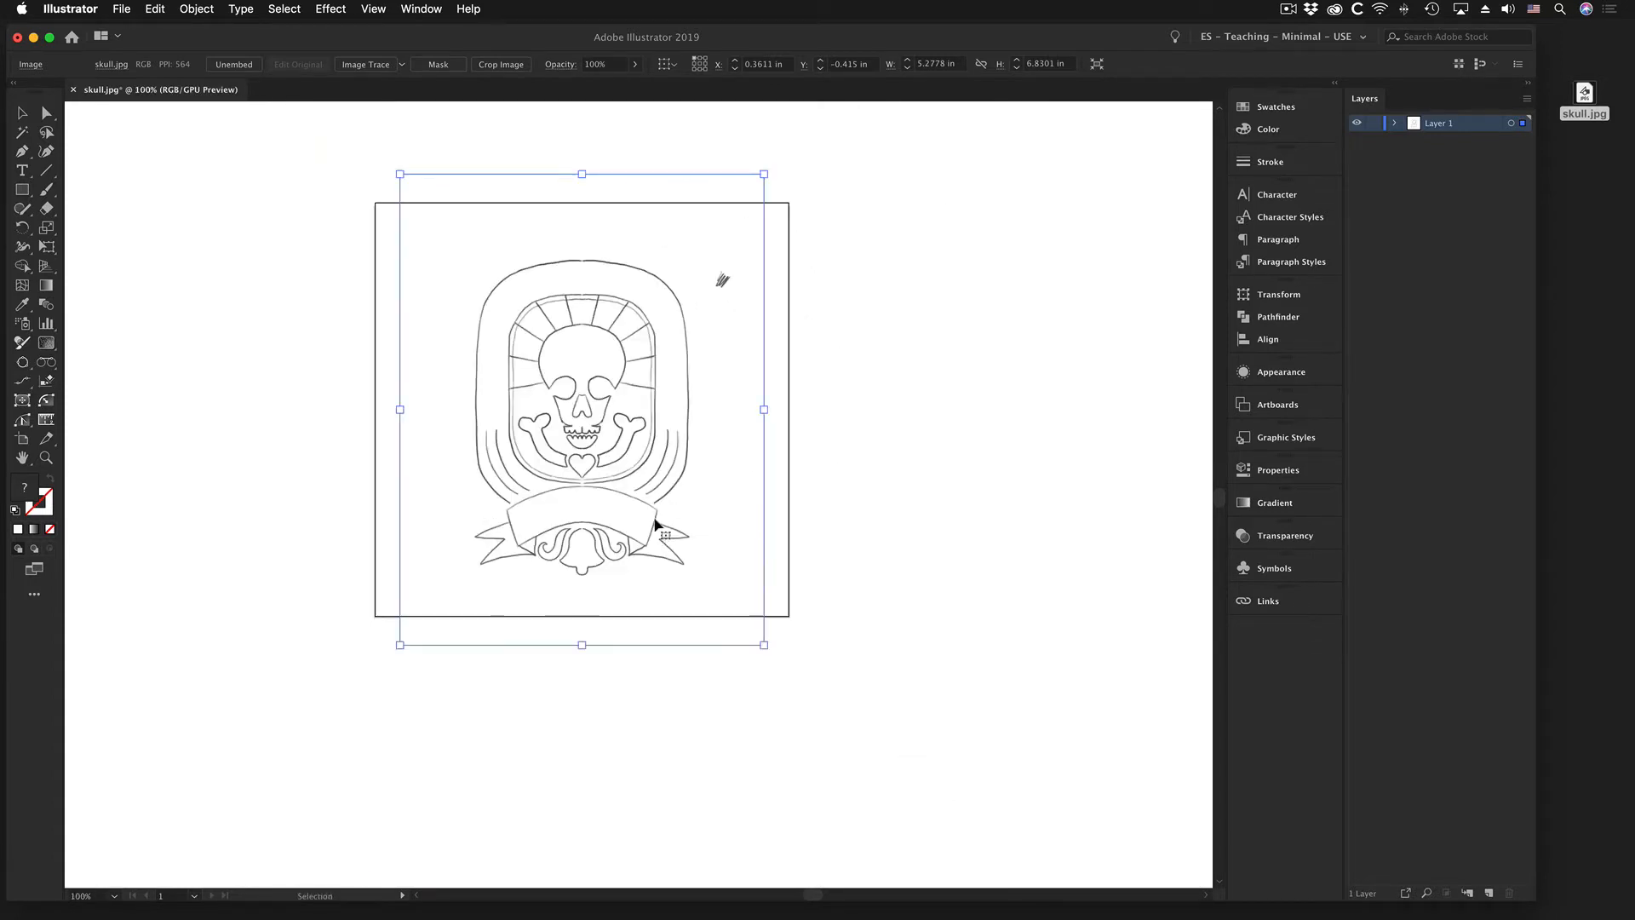
{"action": "left_click_drag", "start_coordinate": [754, 631], "coordinate": [729, 607]}
{"action": "key", "text": "z"}
{"action": "left_click_drag", "start_coordinate": [533, 255], "coordinate": [656, 417]}
{"action": "key", "text": "v"}
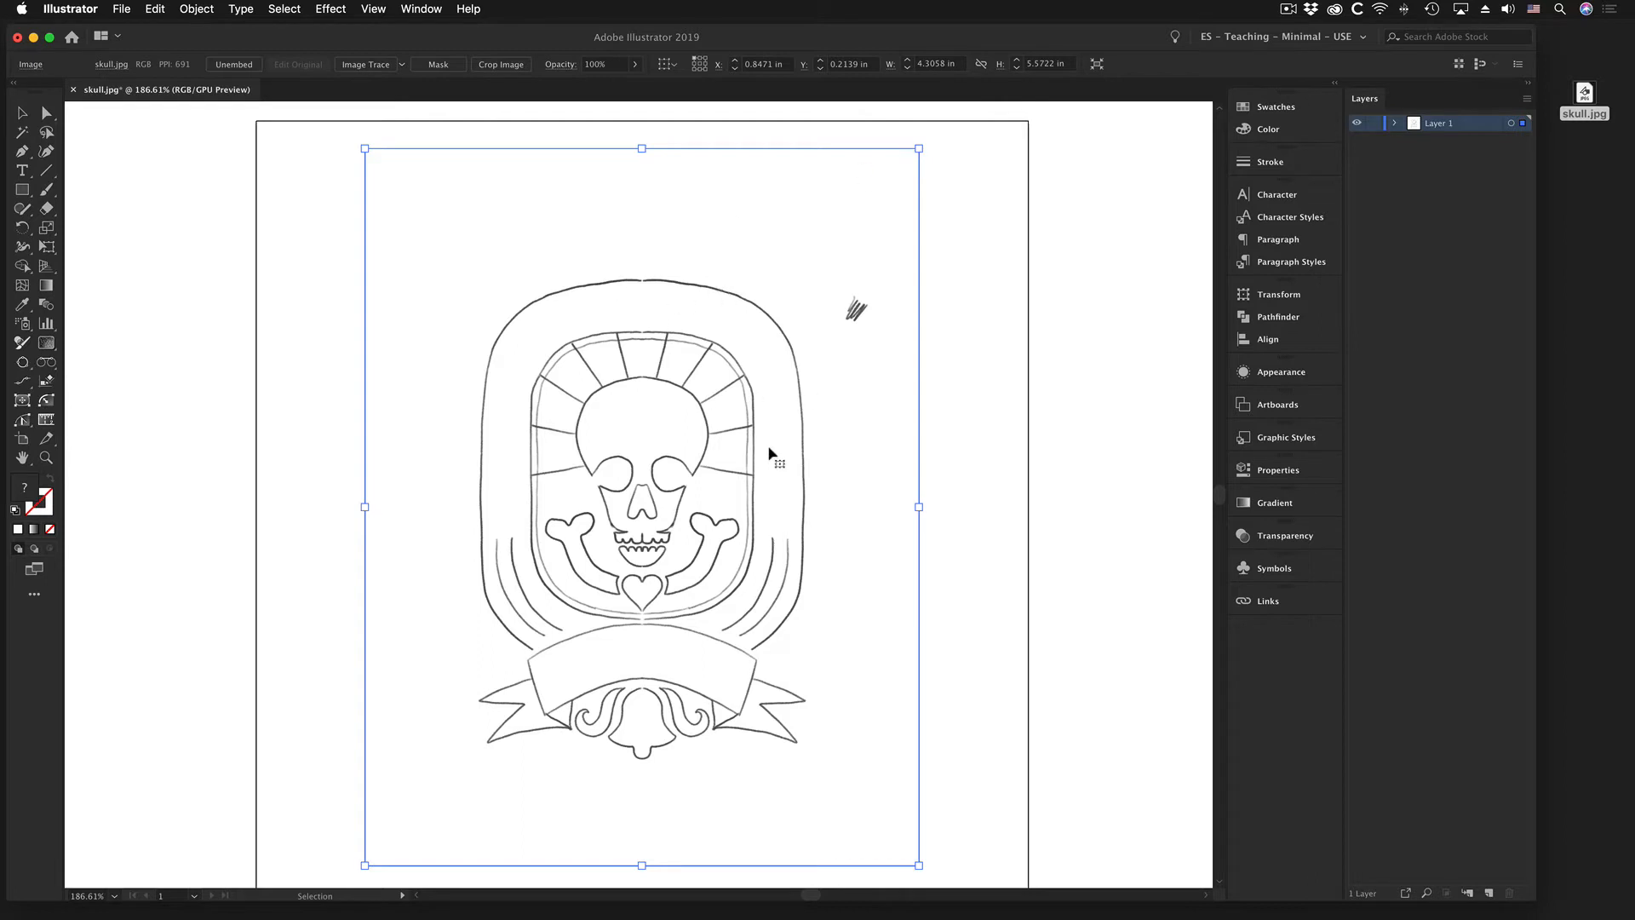
- Turn Layer 1 into a template layer with its images dimmed to 25%
{"action": "double_click", "coordinate": [1469, 126]}
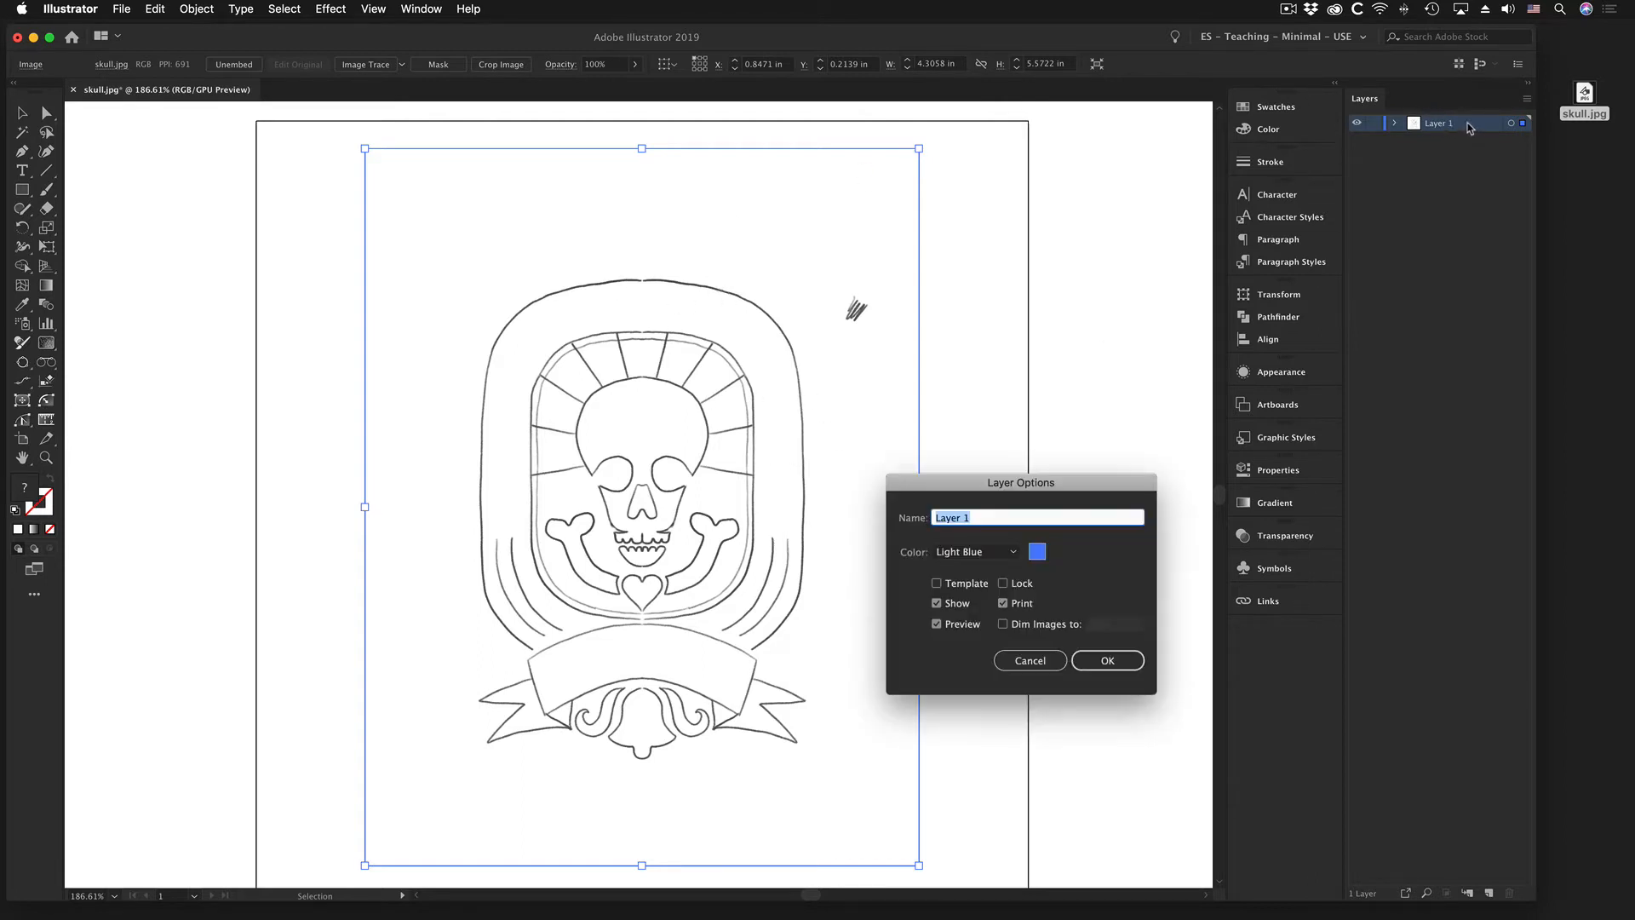
{"action": "left_click_drag", "start_coordinate": [910, 467], "coordinate": [567, 221]}
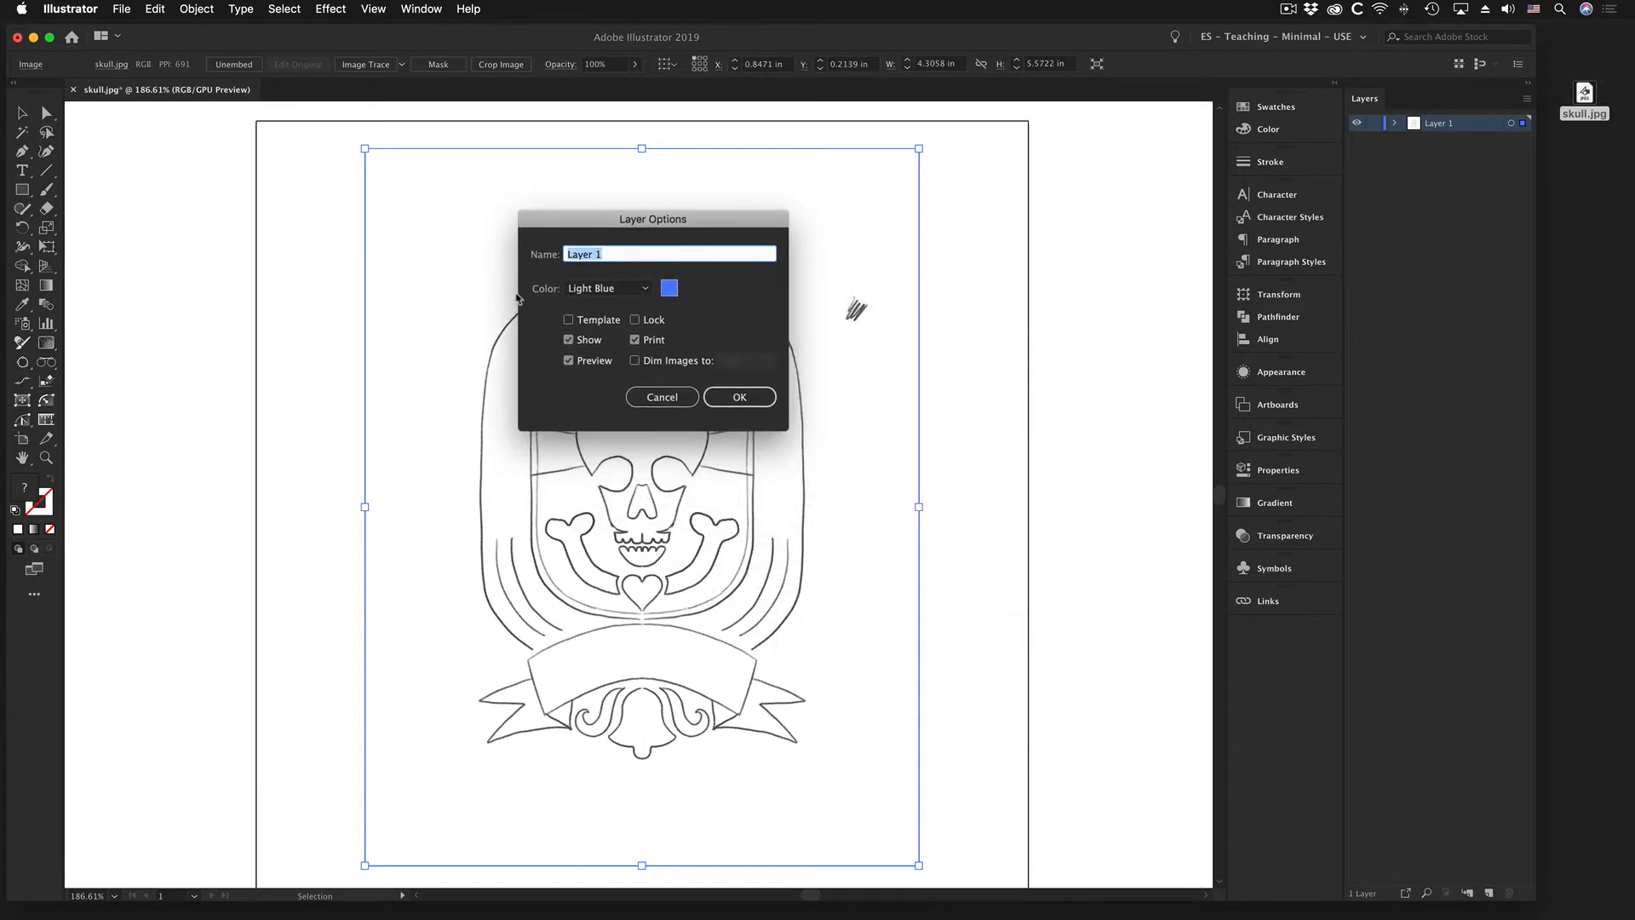
{"action": "left_click", "coordinate": [569, 320]}
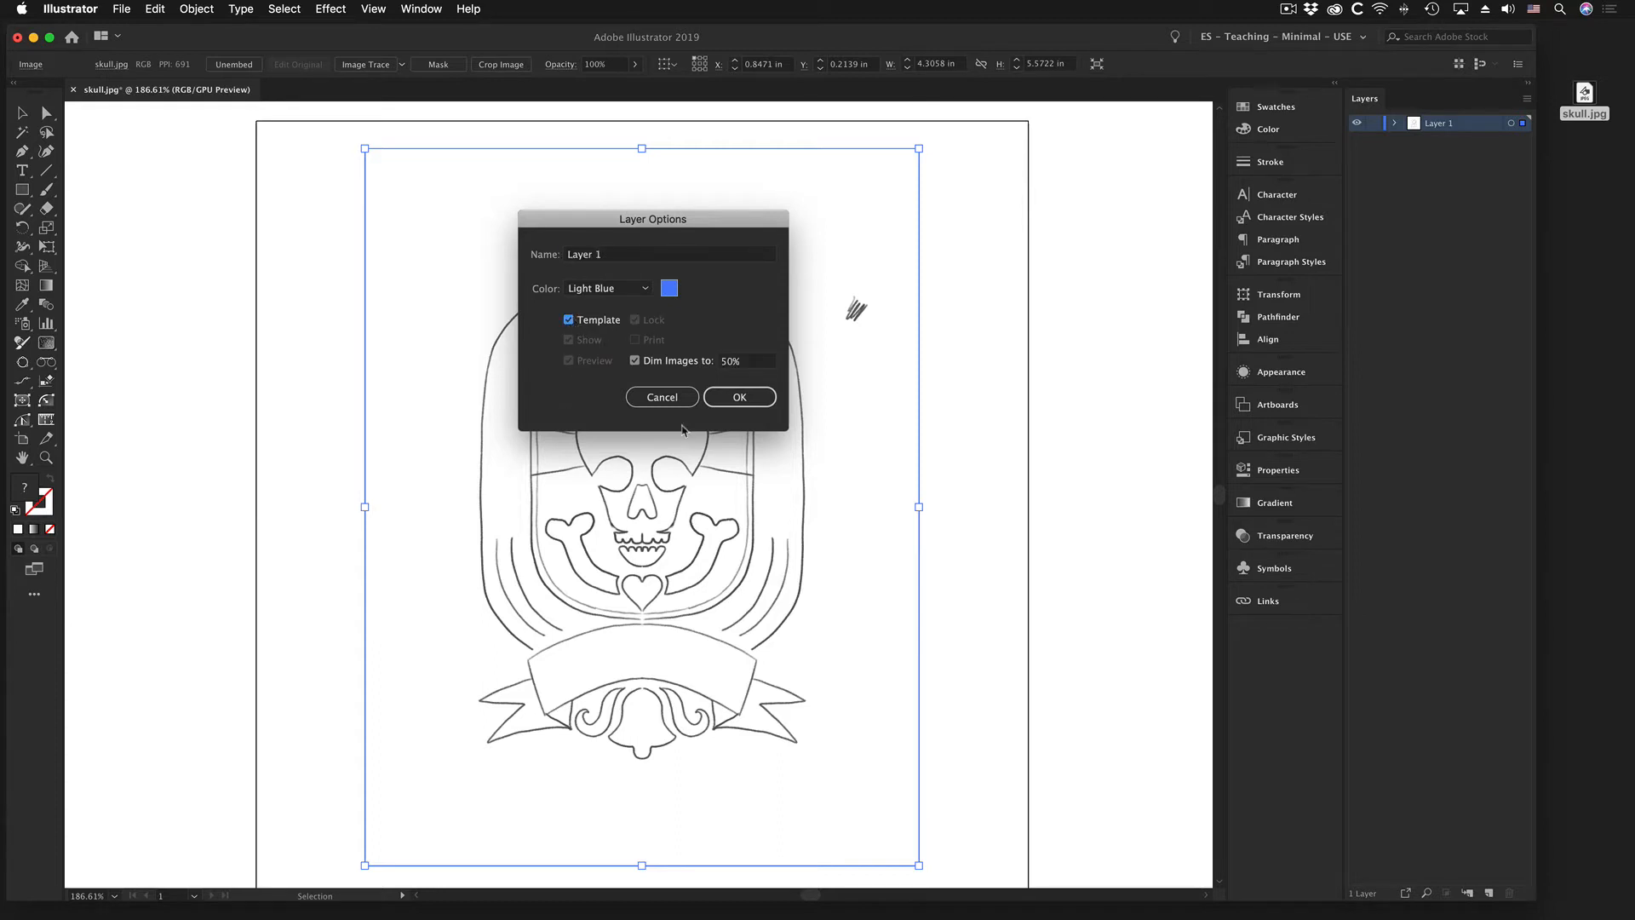
{"action": "left_click", "coordinate": [734, 363]}
{"action": "type", "text": "25"}
{"action": "left_click", "coordinate": [740, 397]}
{"action": "left_click", "coordinate": [744, 397]}
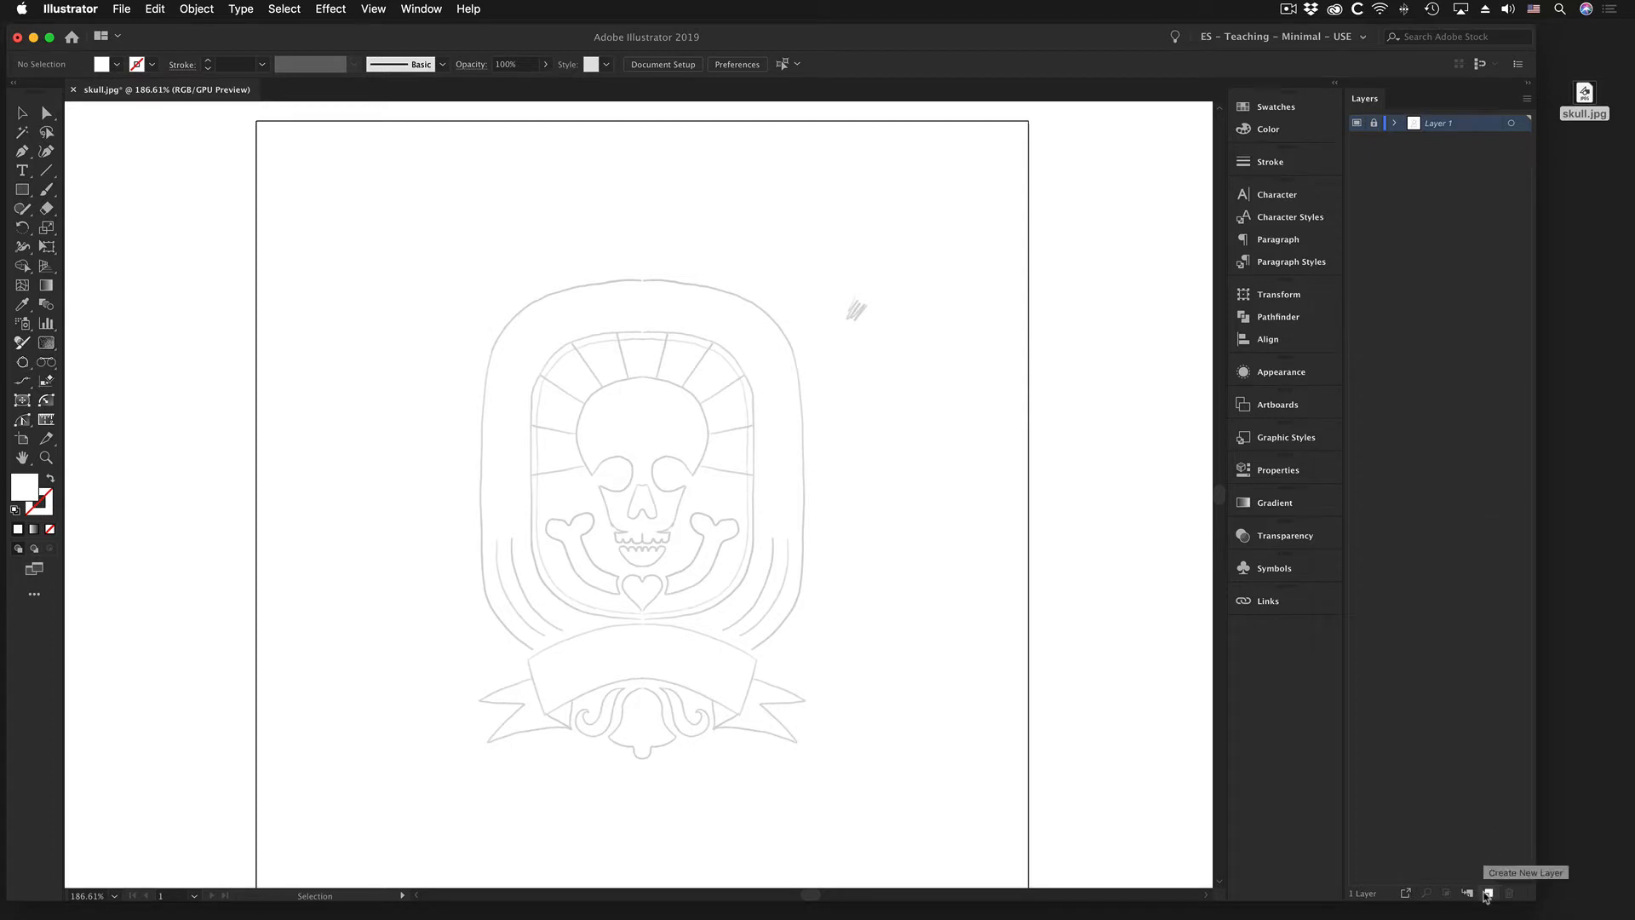
- Create a new layer named Linework above the template layer, with a custom dark green layer color
{"action": "left_click", "coordinate": [1528, 101]}
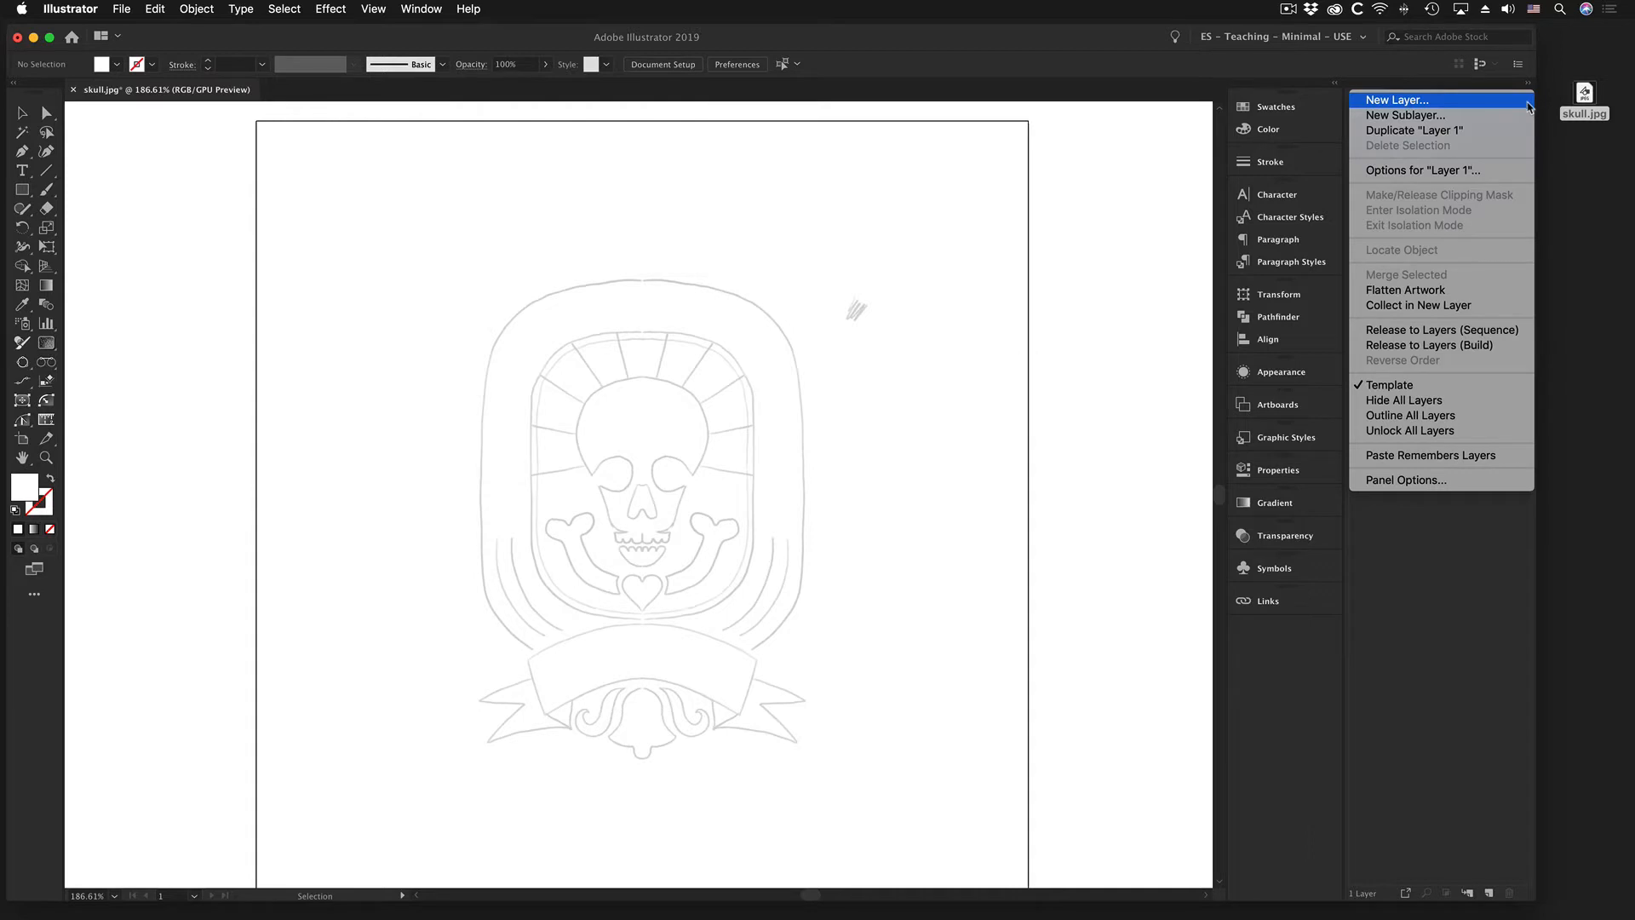
{"action": "key", "text": "Escape"}
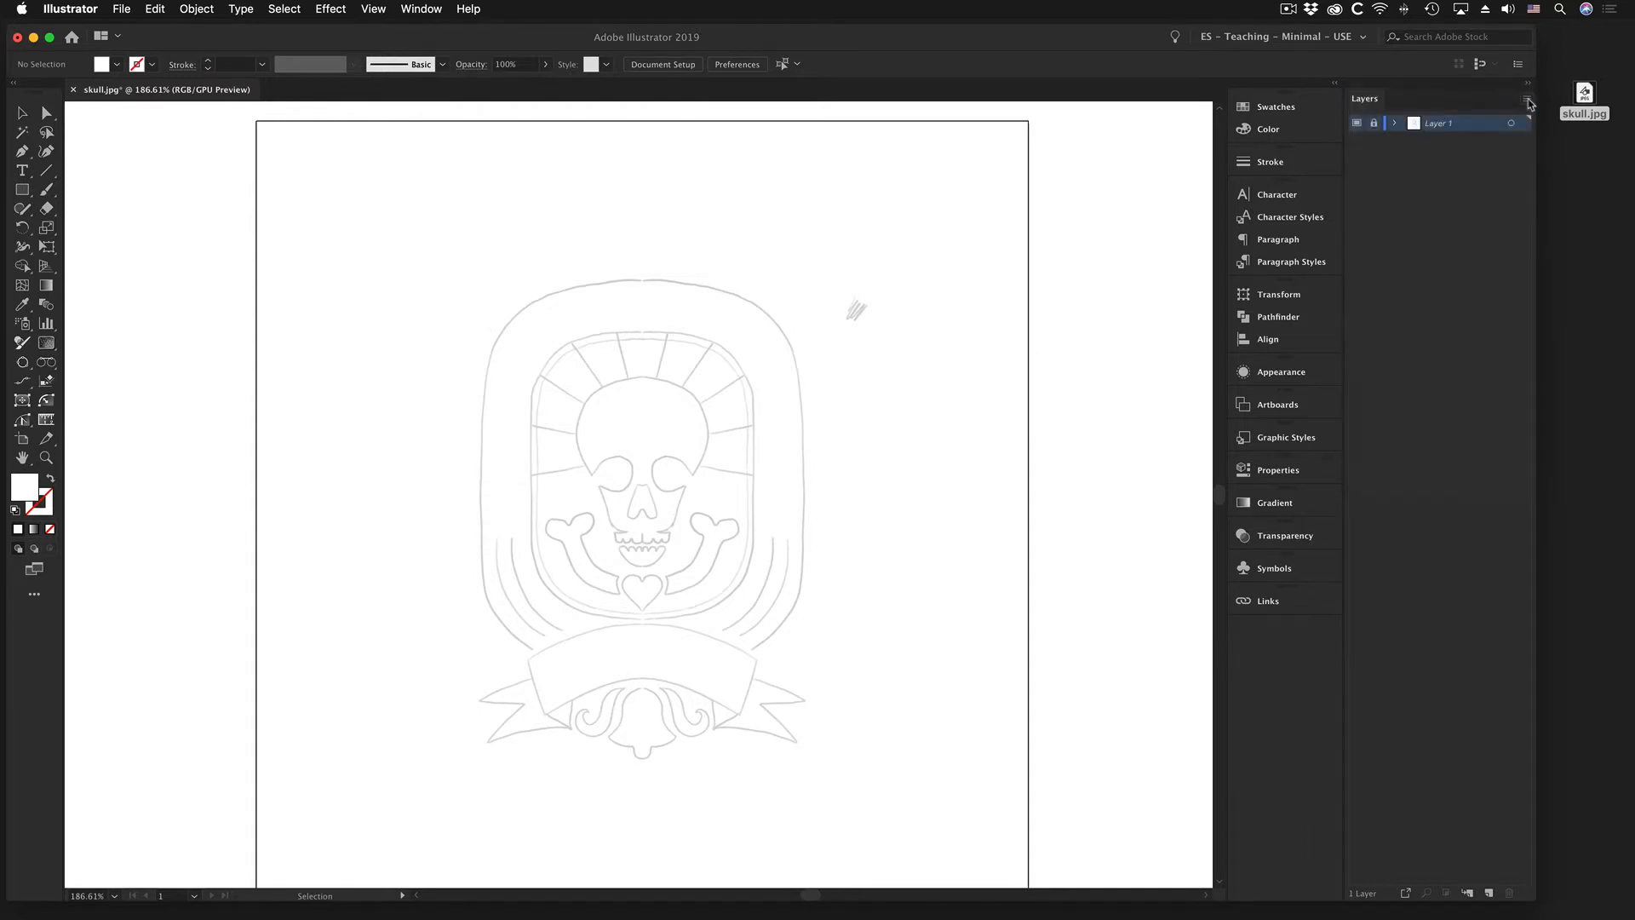
{"action": "left_click", "coordinate": [1528, 100]}
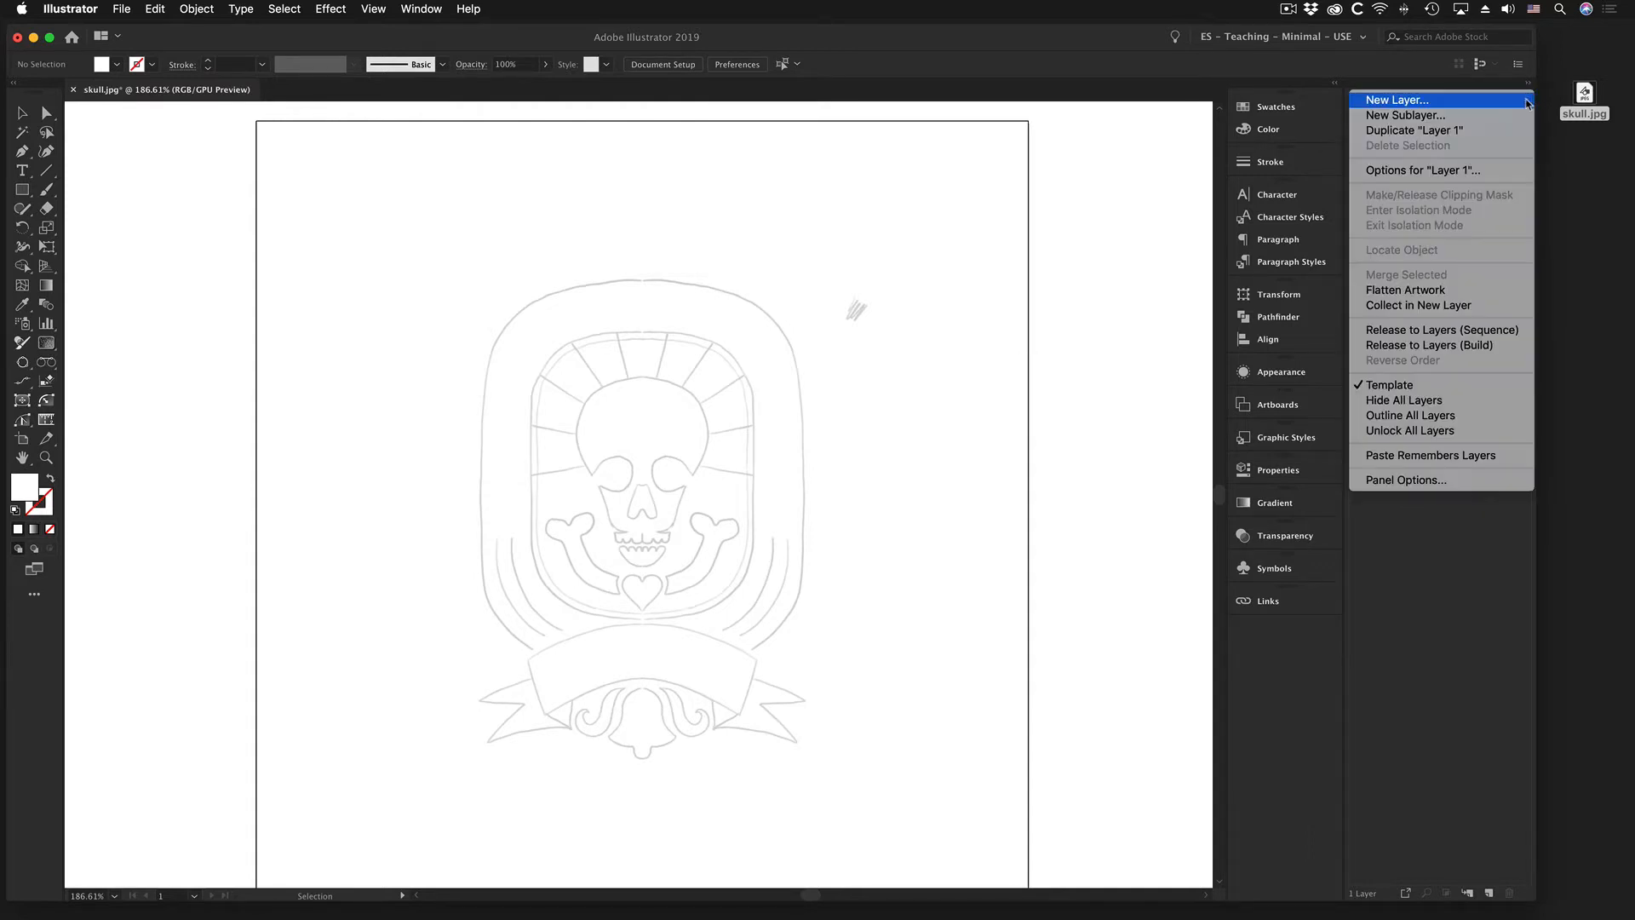
{"action": "left_click", "coordinate": [1421, 104]}
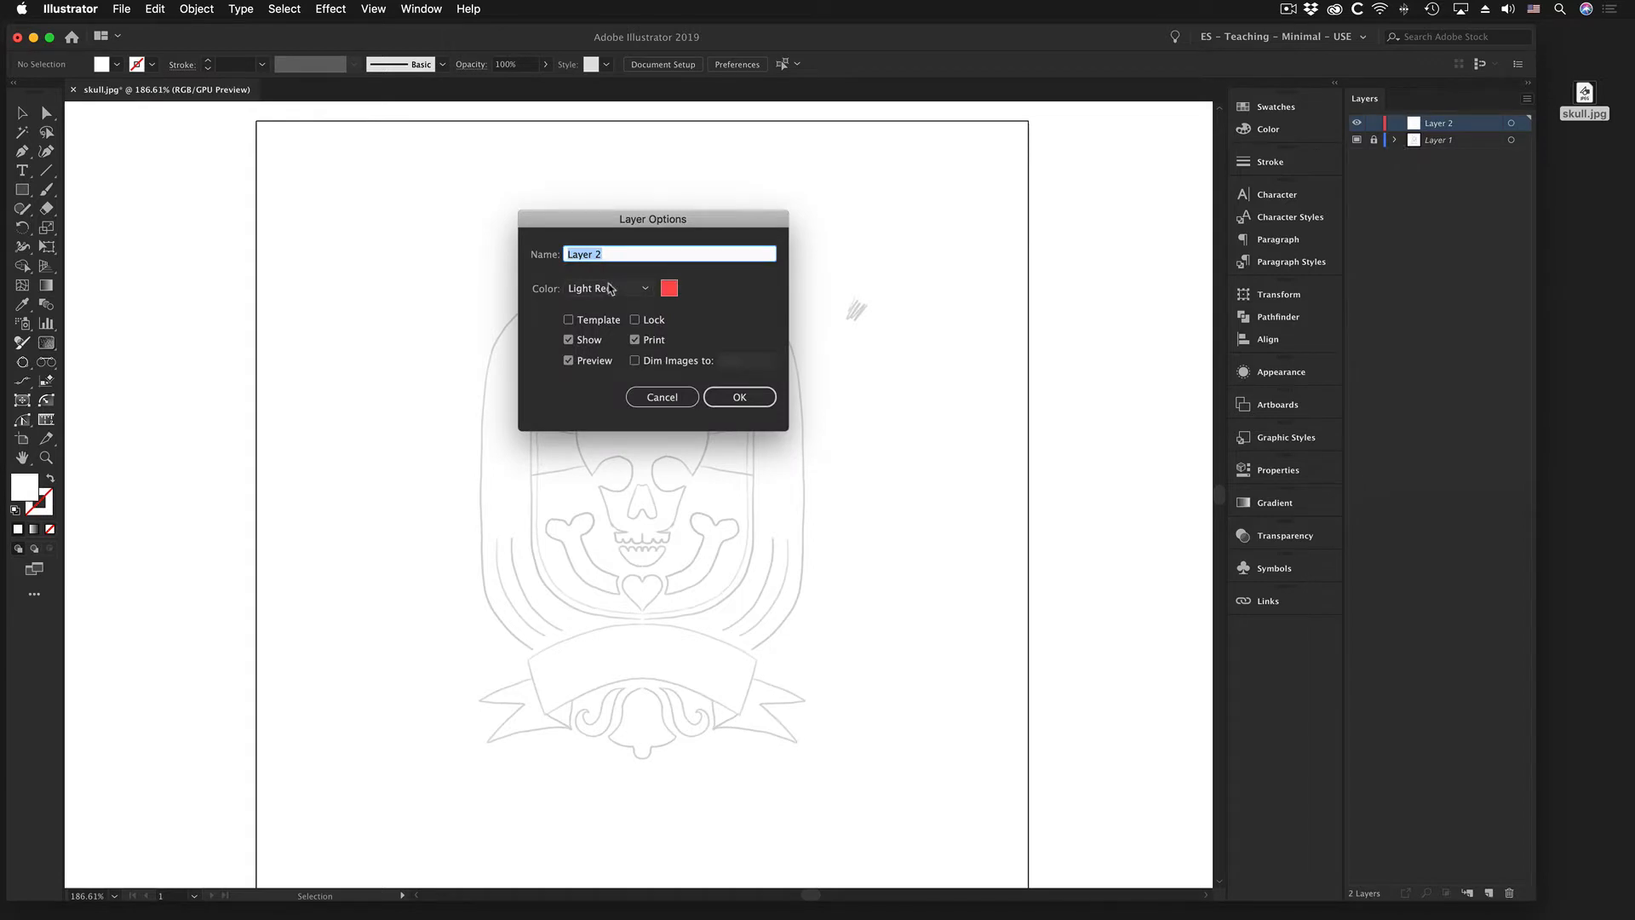
{"action": "type", "text": "Linework"}
{"action": "left_click", "coordinate": [670, 290]}
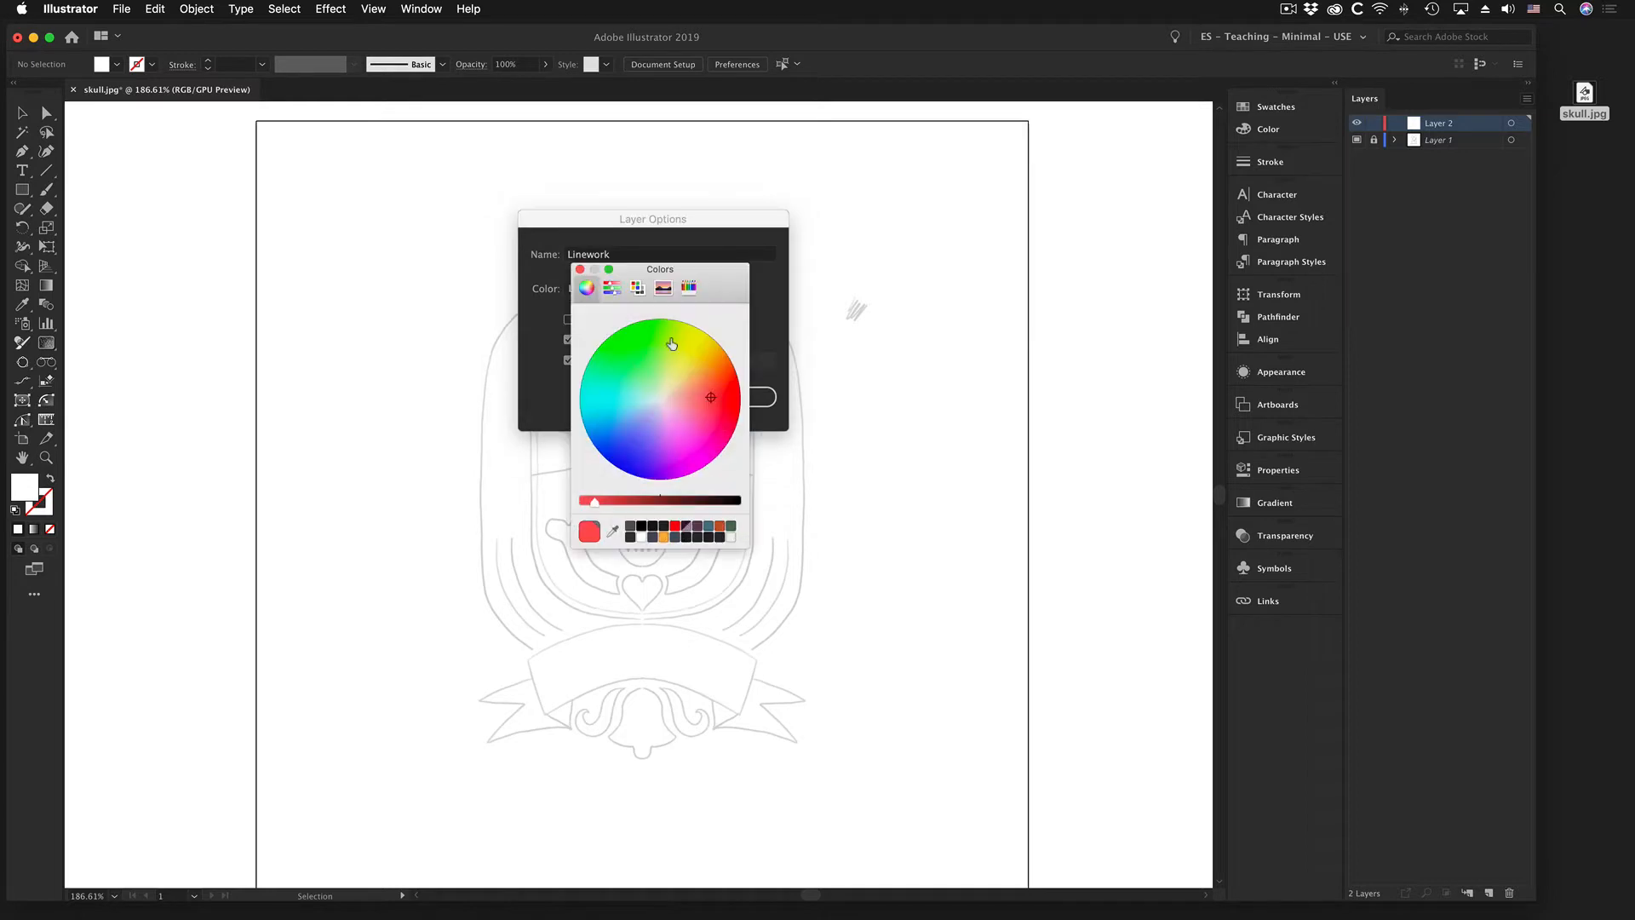
{"action": "left_click", "coordinate": [731, 529]}
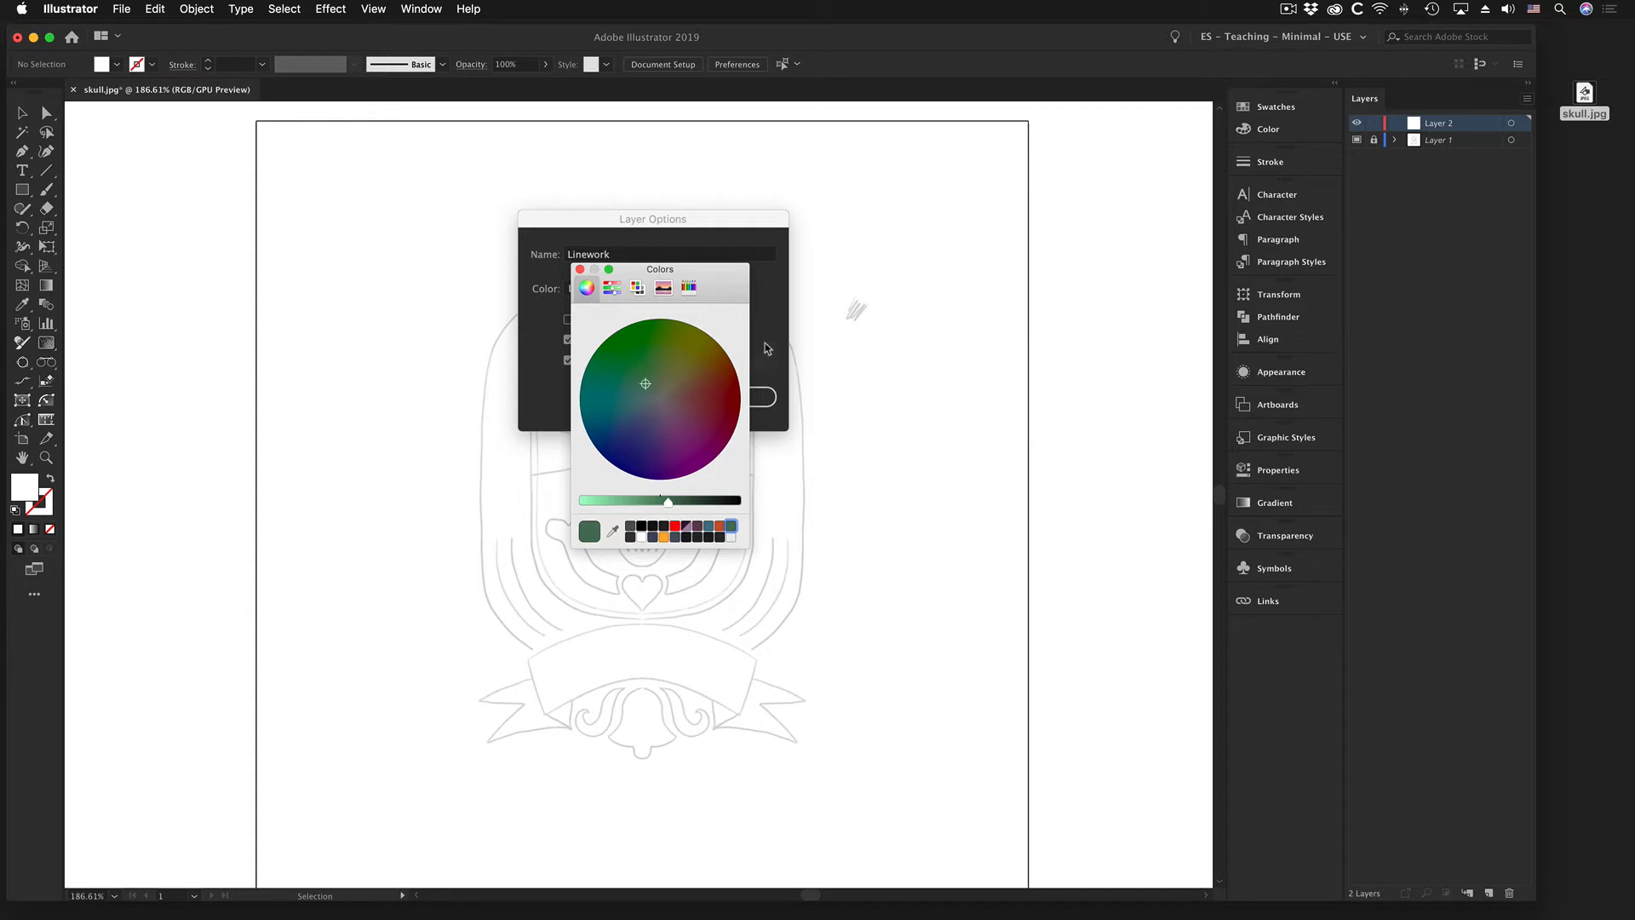
{"action": "left_click", "coordinate": [580, 269]}
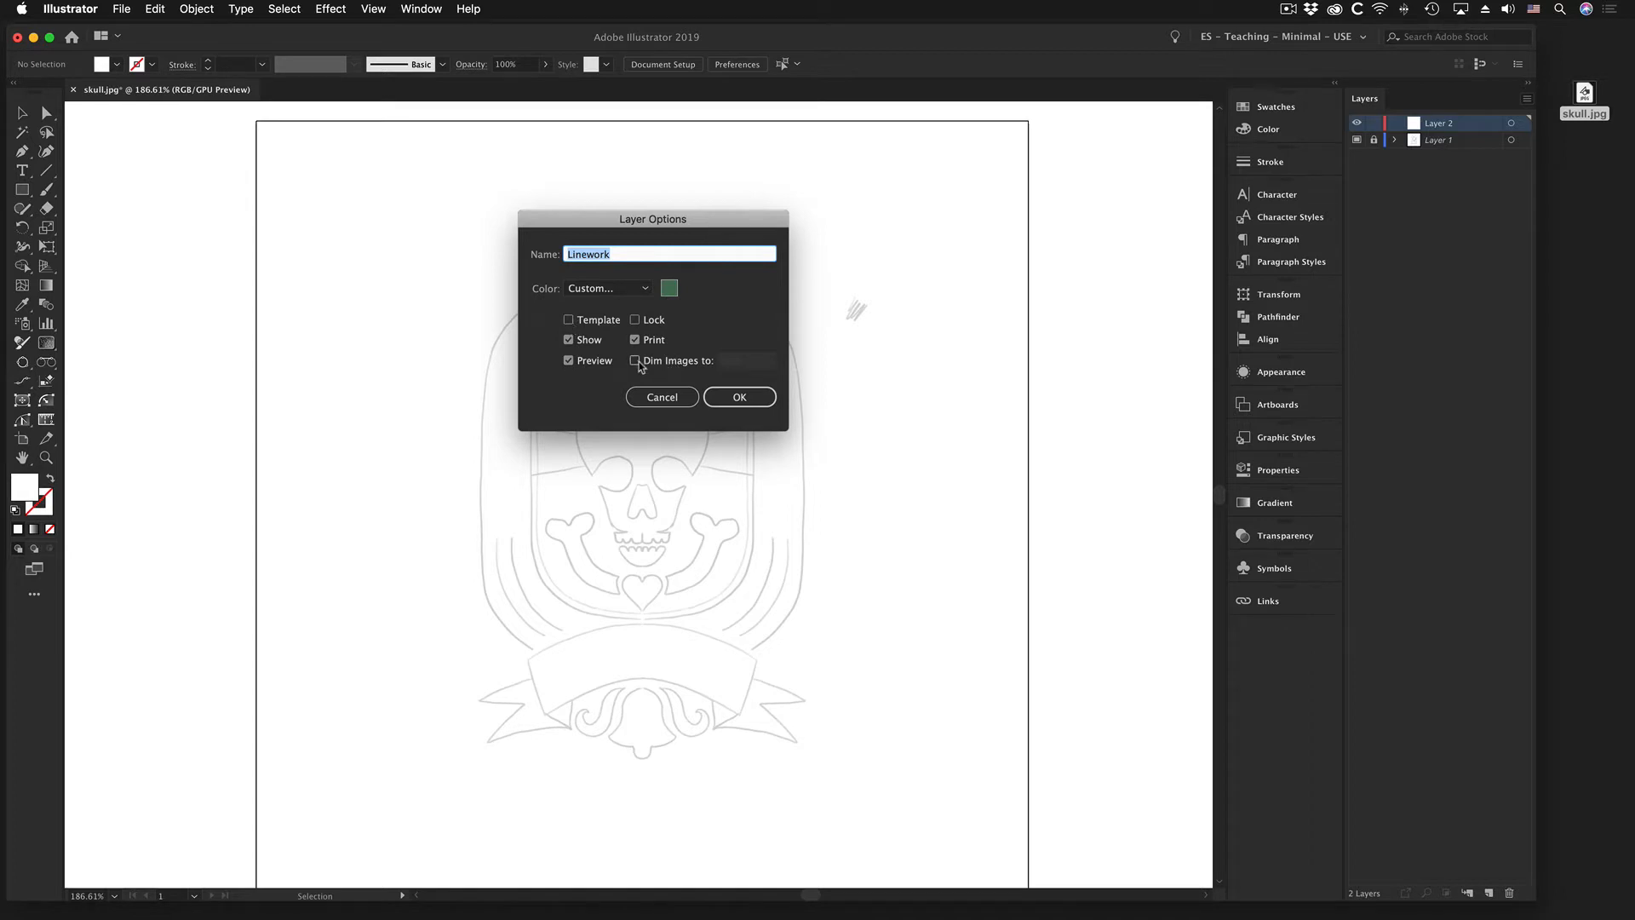
{"action": "left_click", "coordinate": [740, 393]}
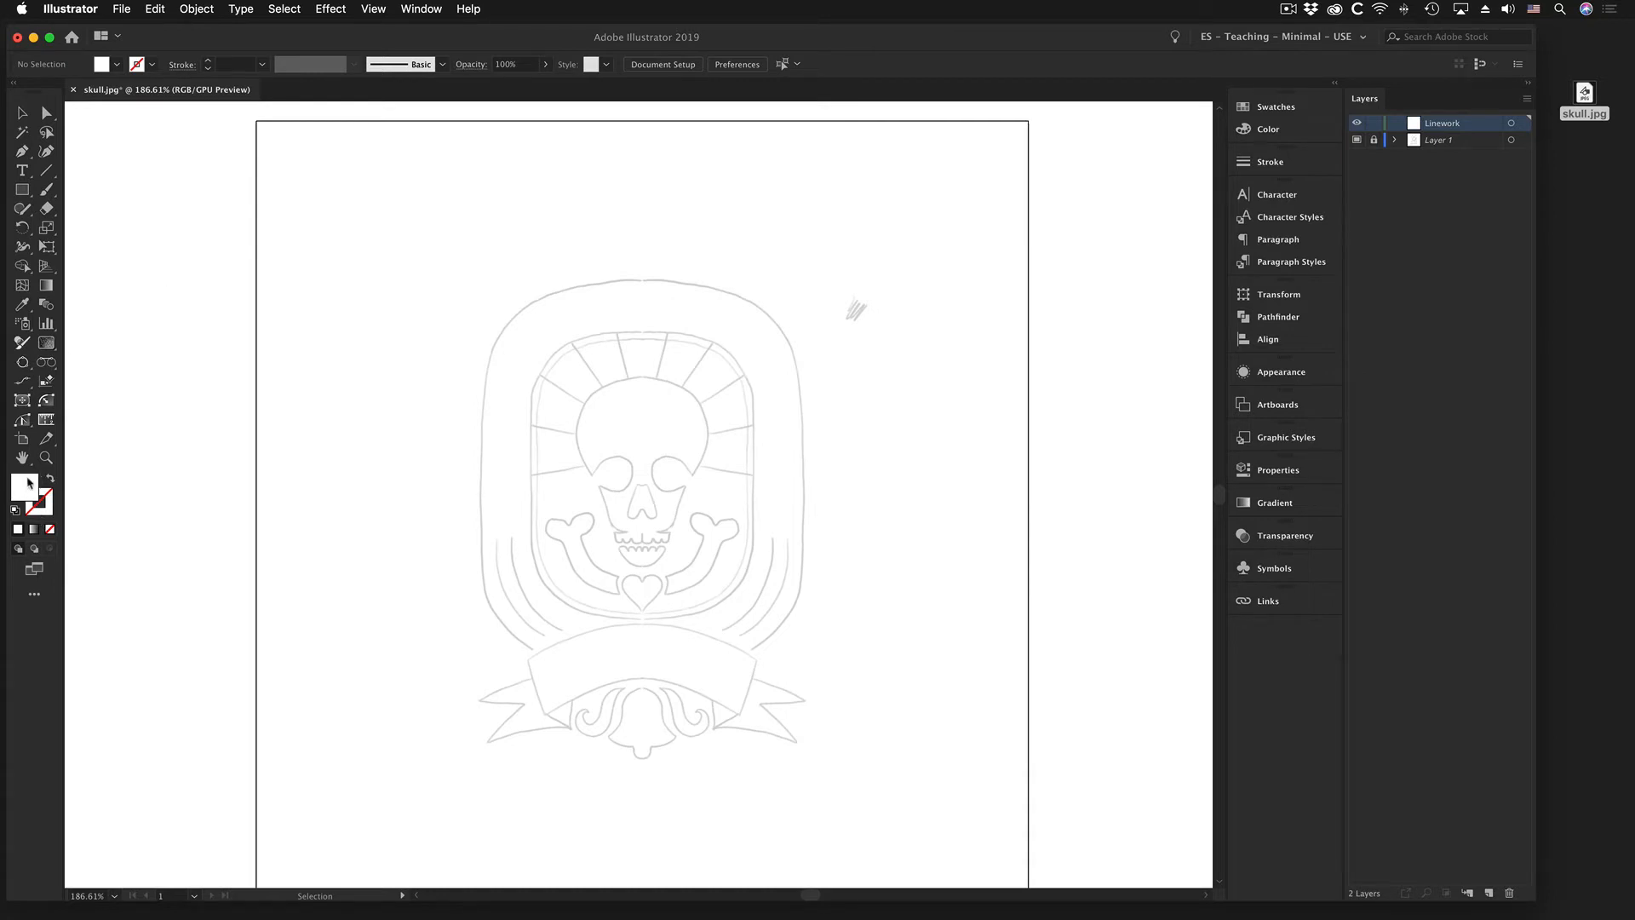
- Set the fill to none and the stroke color to bright magenta, RGB 242, 12, 188
{"action": "left_click", "coordinate": [32, 483]}
{"action": "left_click", "coordinate": [50, 480]}
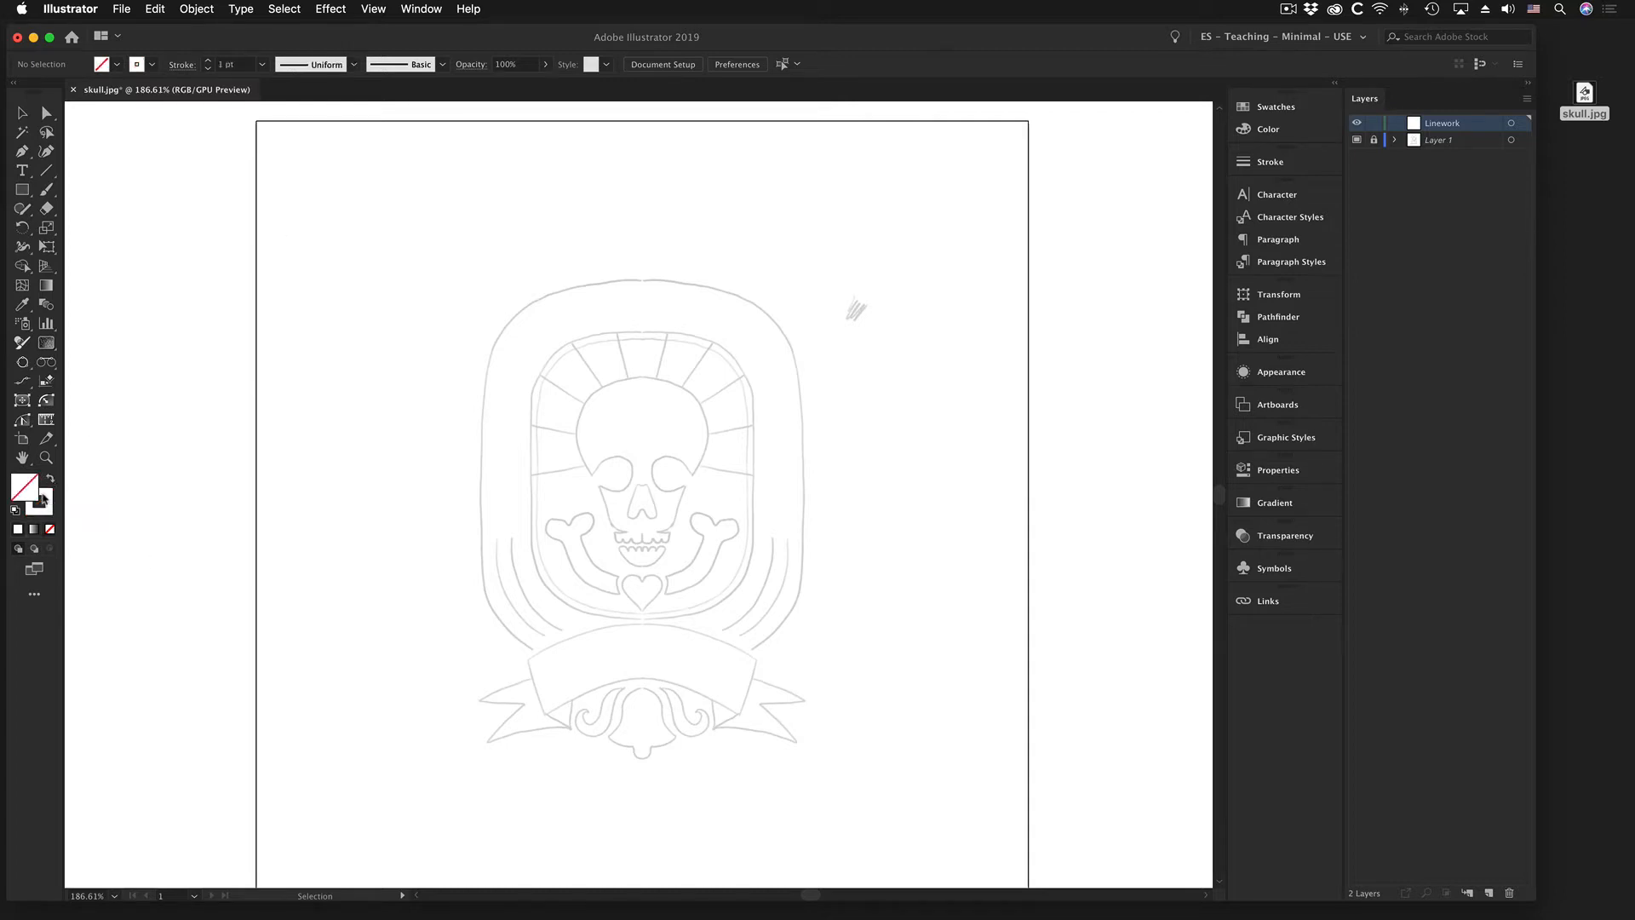
{"action": "left_click", "coordinate": [43, 500]}
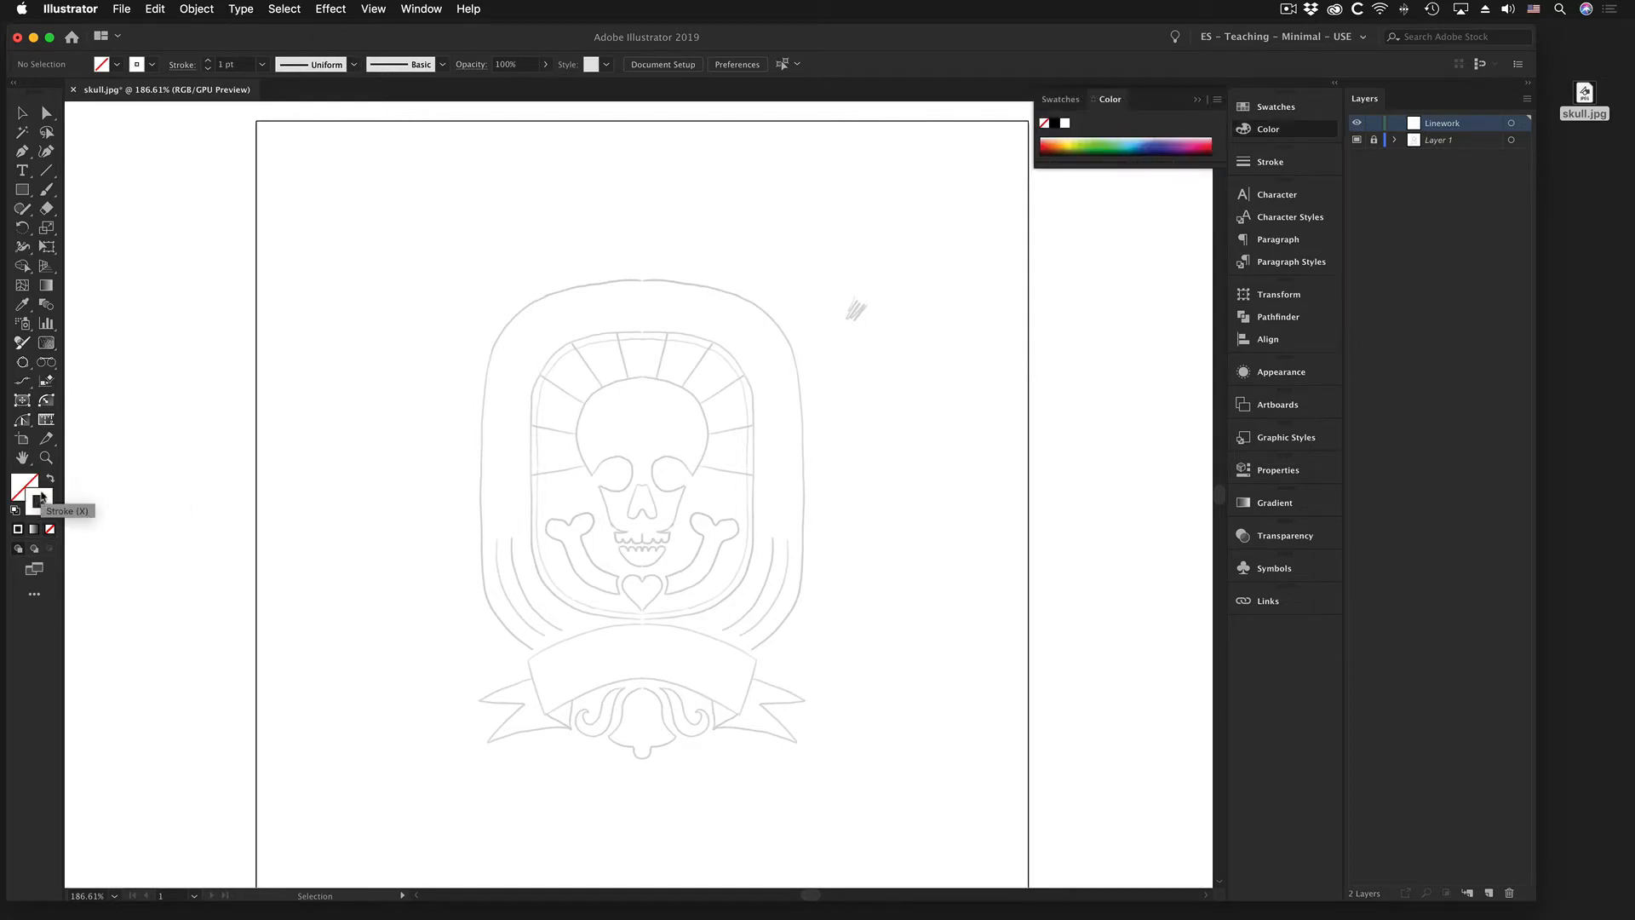
{"action": "double_click", "coordinate": [43, 500]}
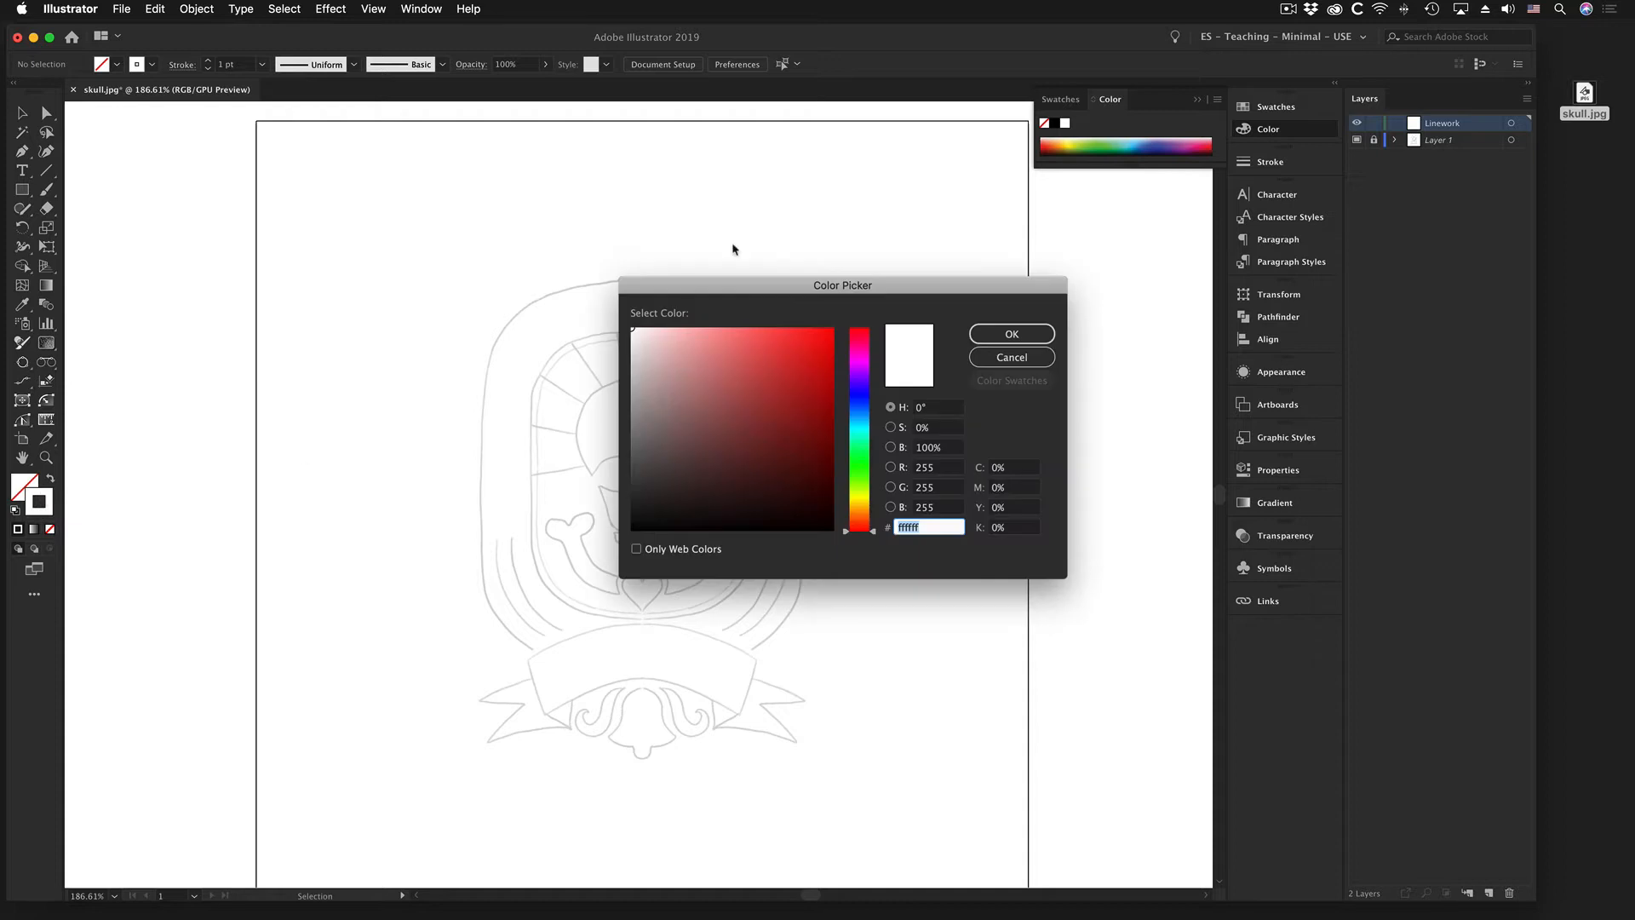
{"action": "left_click_drag", "start_coordinate": [805, 371], "coordinate": [824, 337]}
{"action": "left_click", "coordinate": [860, 353]}
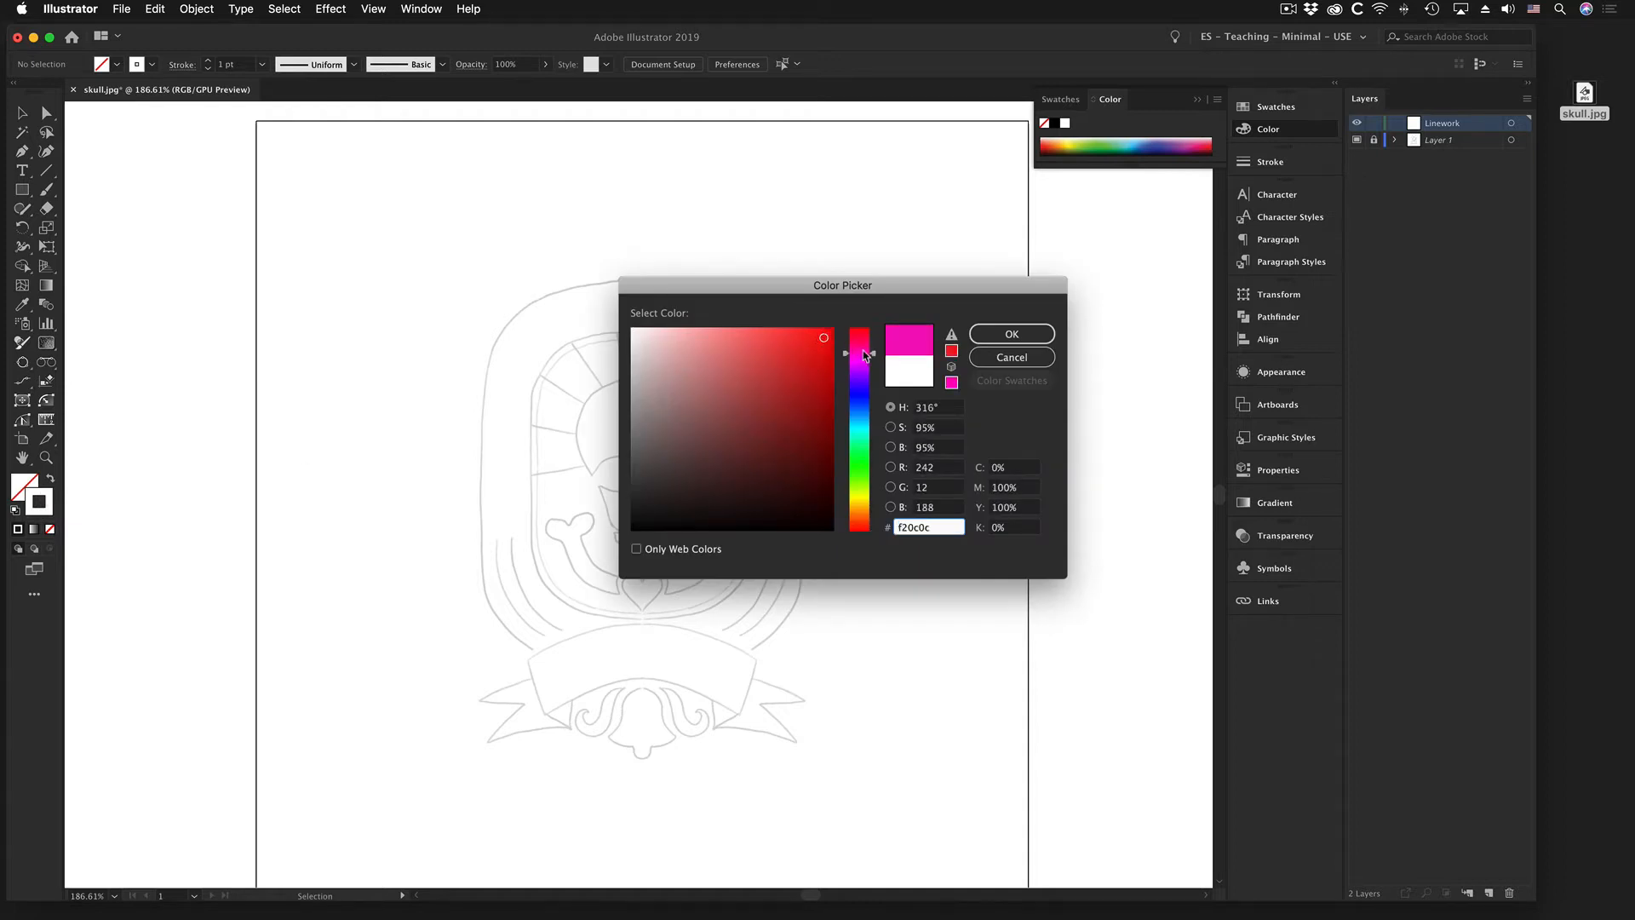
{"action": "left_click", "coordinate": [1011, 335]}
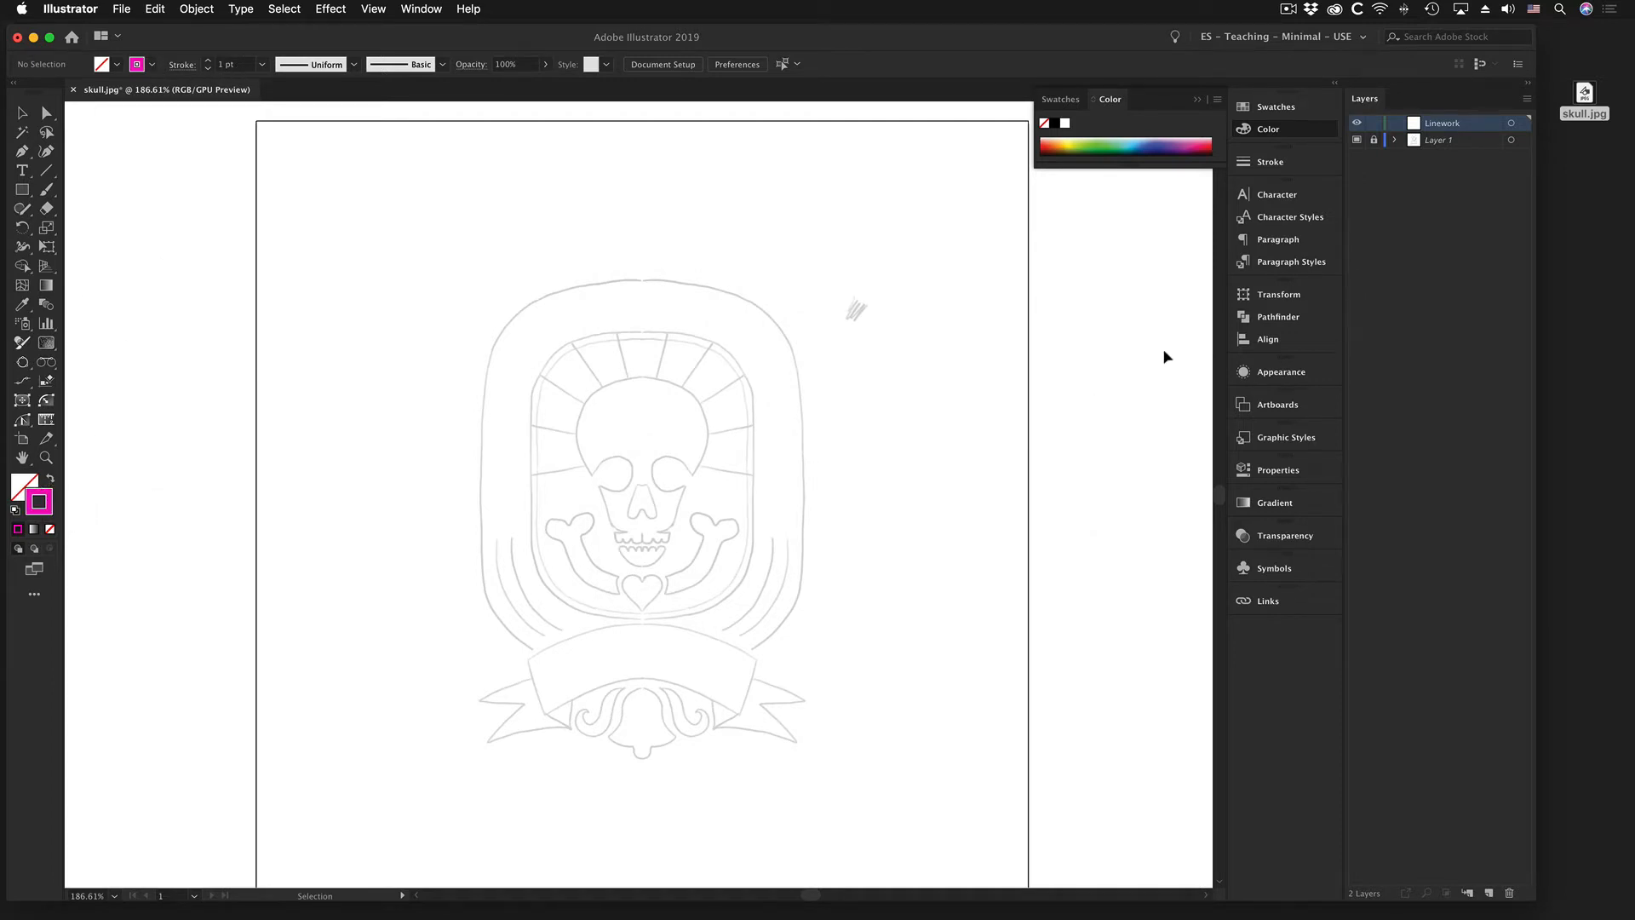
- Detach the Stroke settings so they float over the canvas, and show their full options
{"action": "left_click", "coordinate": [1248, 162]}
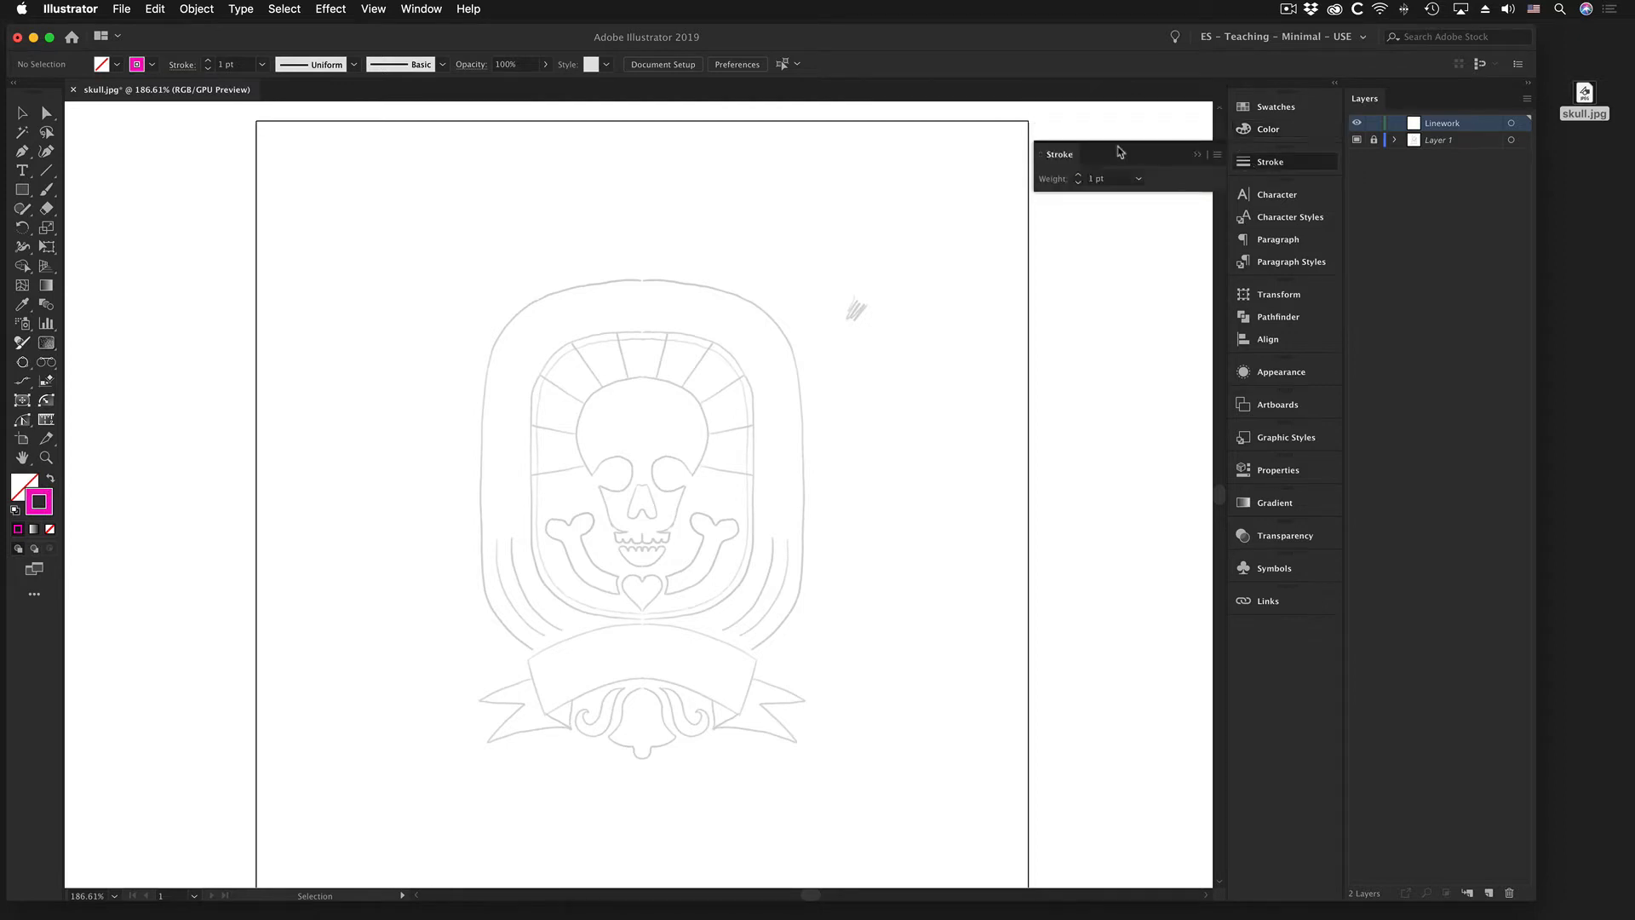
{"action": "left_click", "coordinate": [420, 9]}
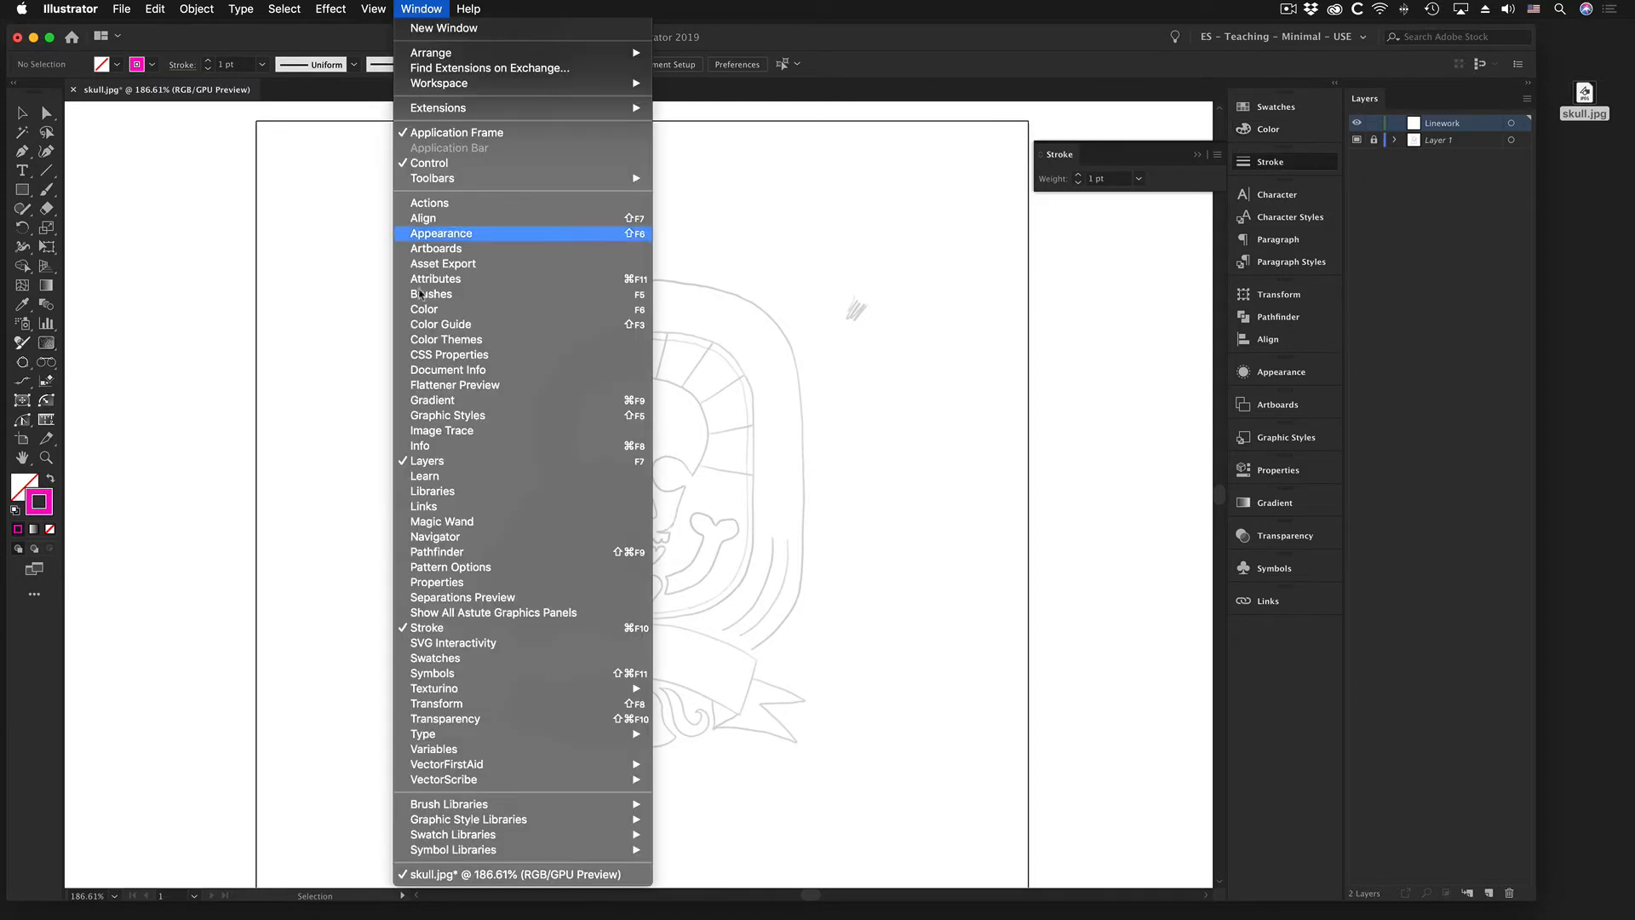
{"action": "left_click", "coordinate": [426, 628]}
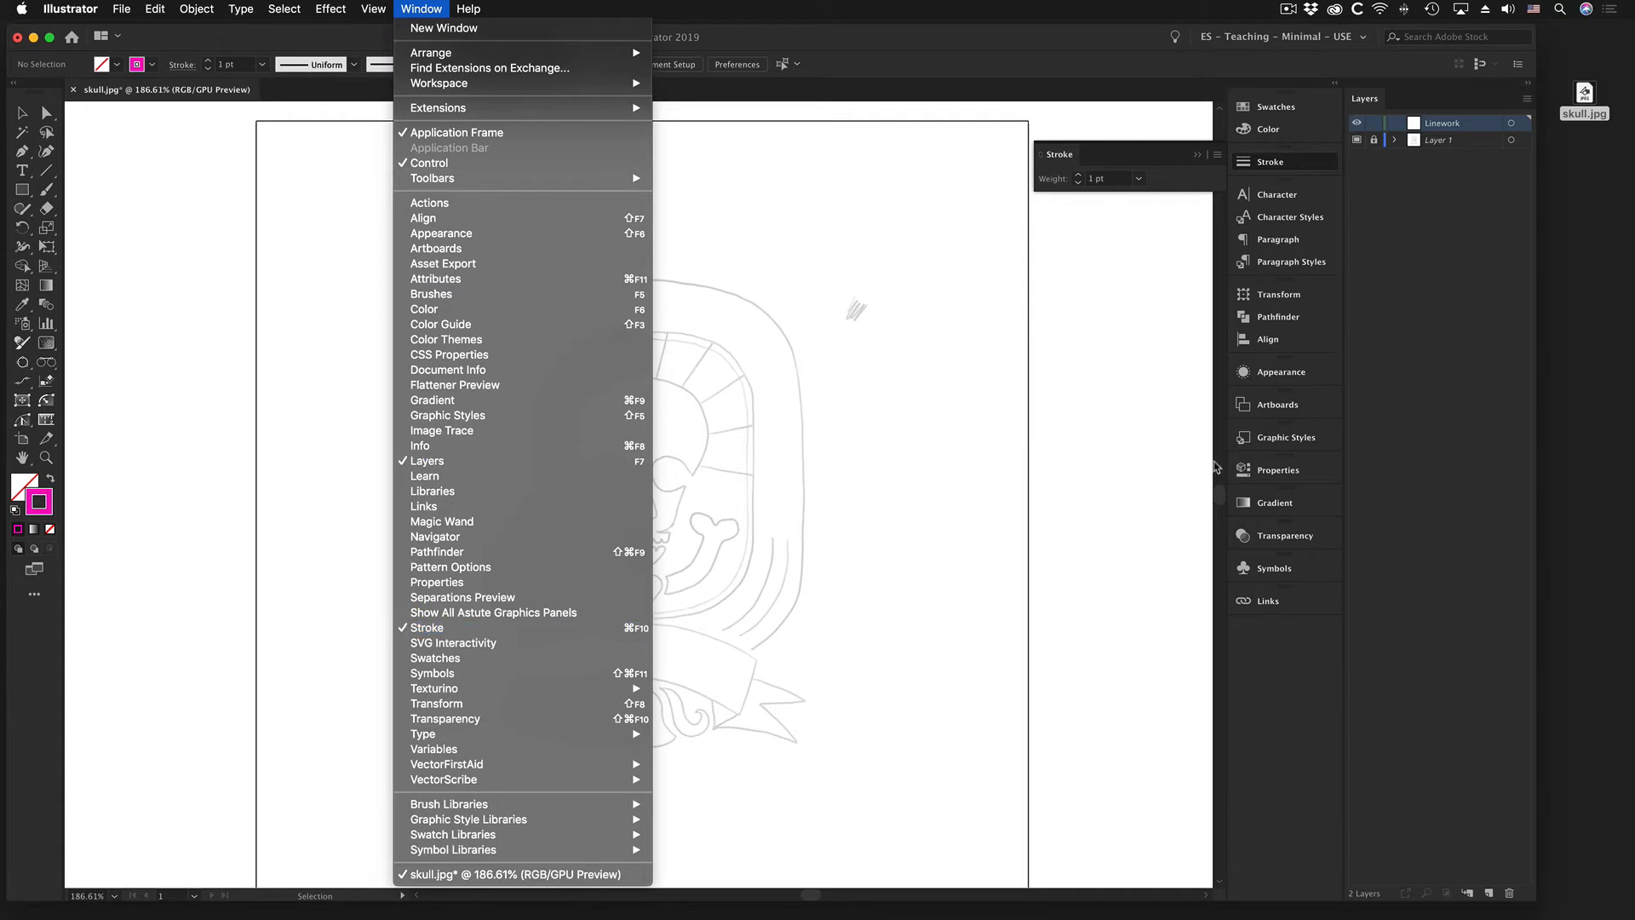
{"action": "mouse_move", "coordinate": [1000, 157]}
{"action": "left_mouse_down"}
{"action": "mouse_move", "coordinate": [837, 156]}
{"action": "mouse_move", "coordinate": [994, 159]}
{"action": "left_mouse_up"}
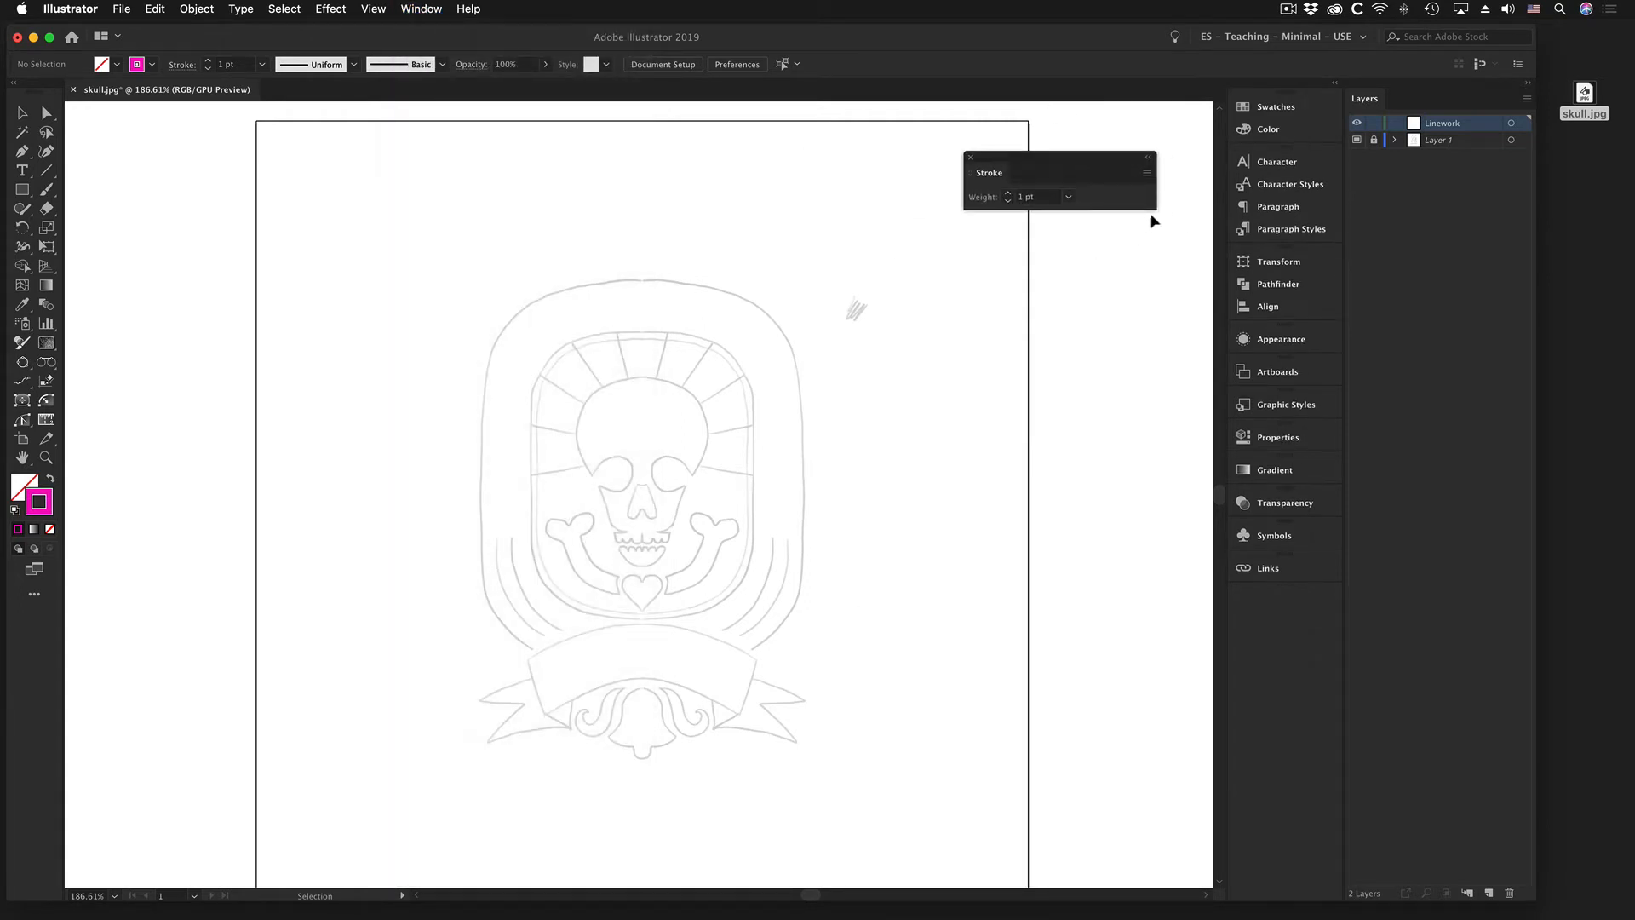
{"action": "left_click", "coordinate": [1147, 173]}
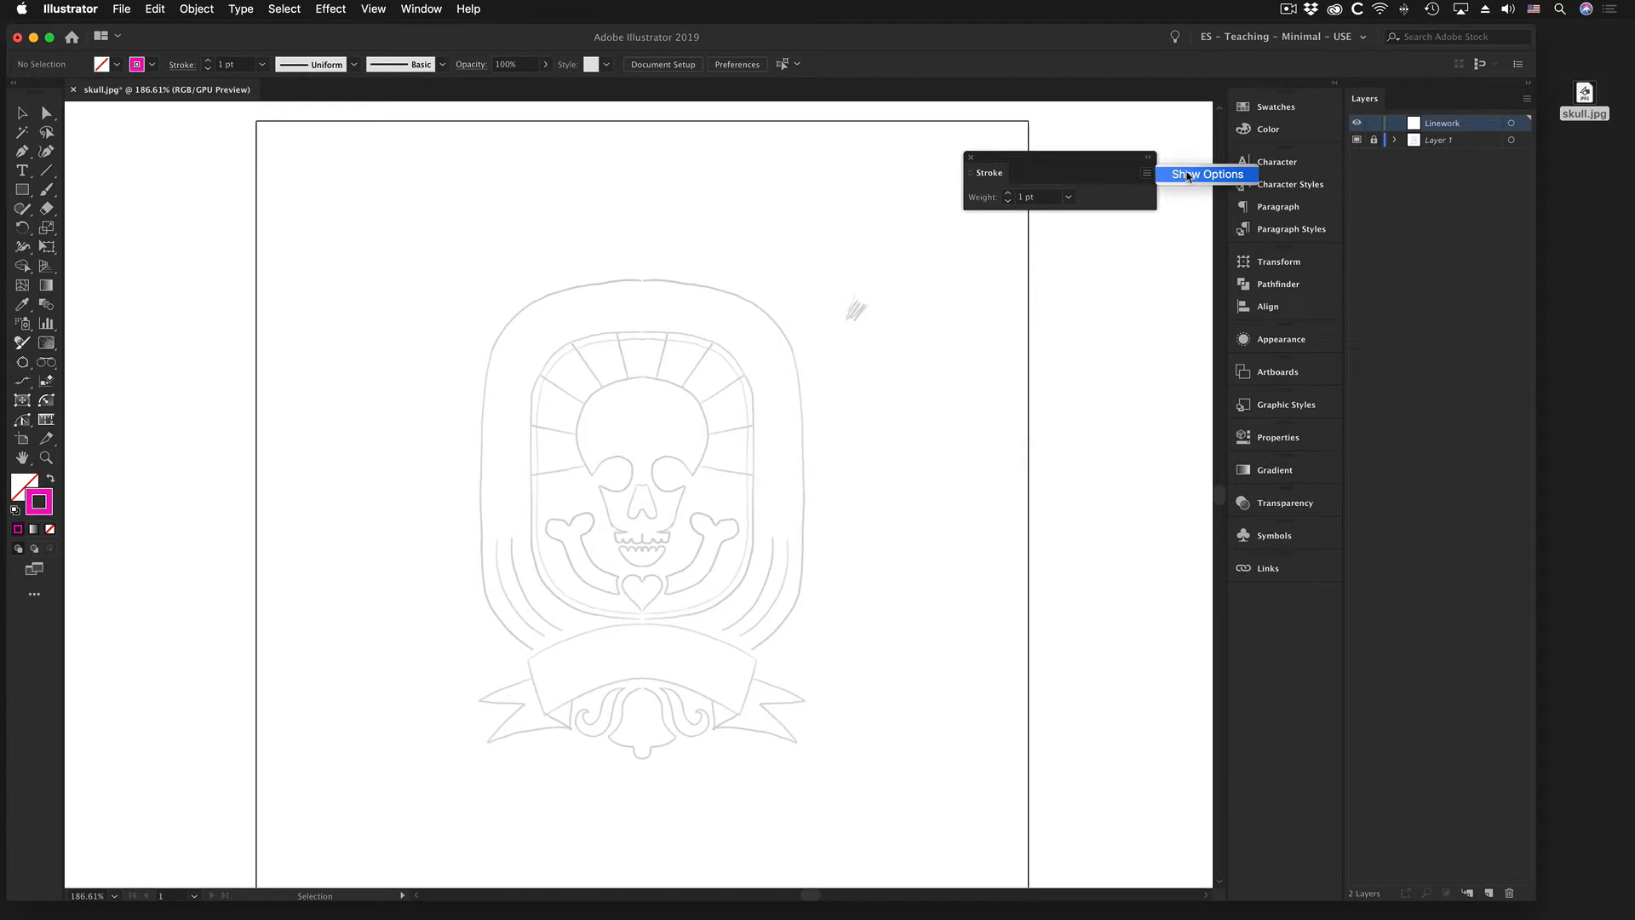
{"action": "left_click", "coordinate": [1188, 175]}
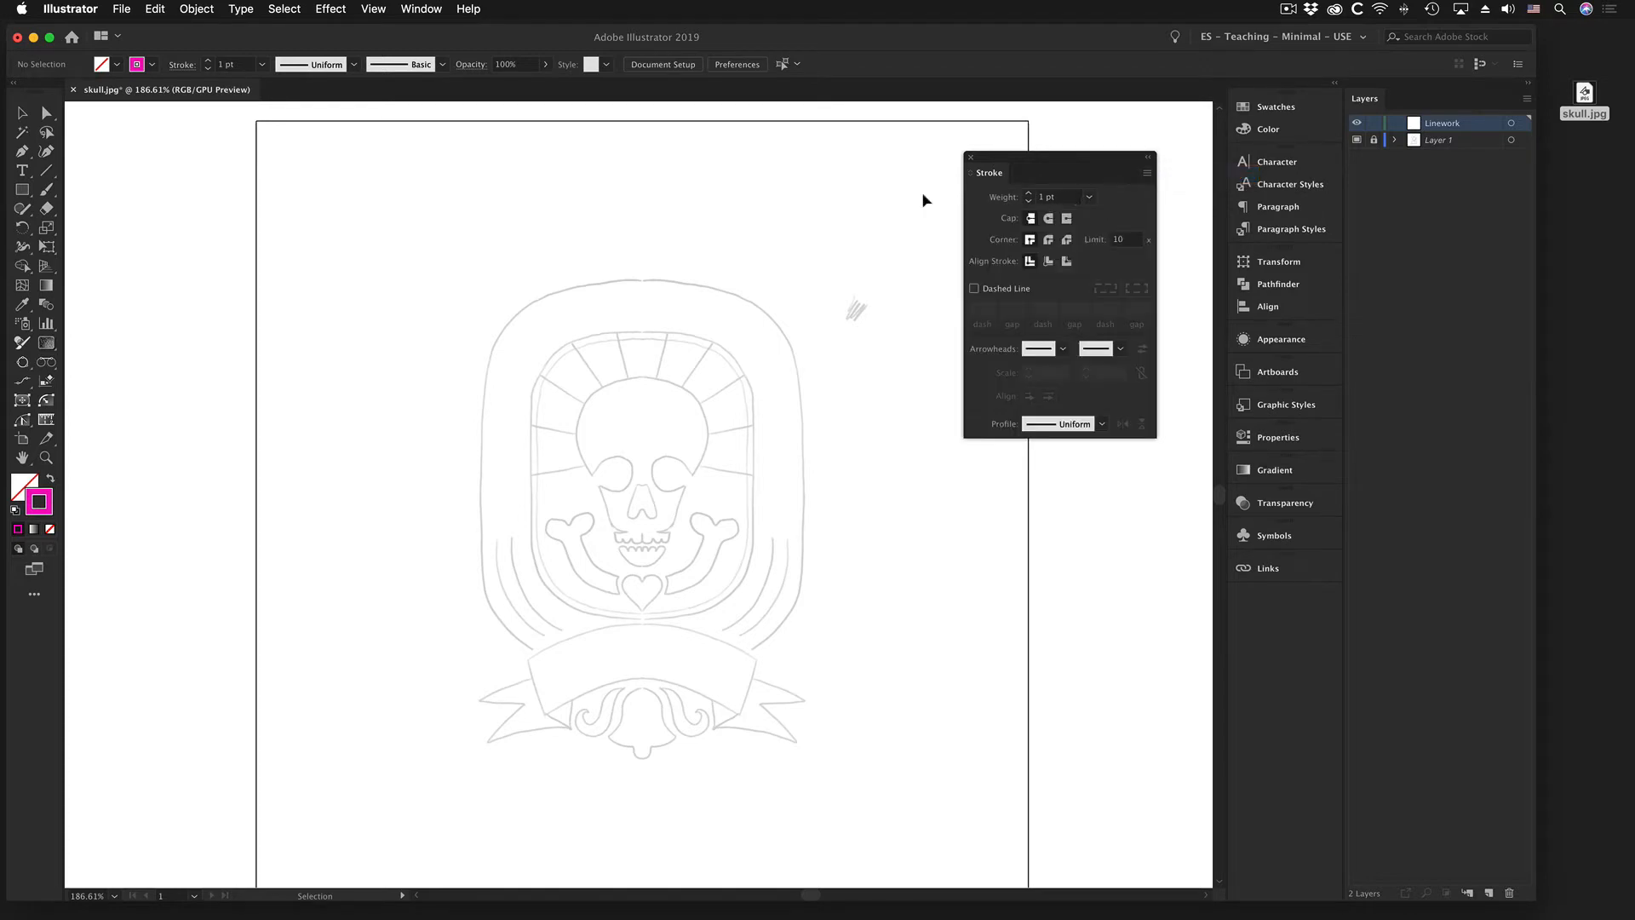
- Set the stroke weight to 0.35 pt with a round cap and a round join
{"action": "left_click", "coordinate": [1029, 202]}
{"action": "left_click", "coordinate": [1028, 202]}
{"action": "left_click", "coordinate": [1029, 202]}
{"action": "left_click", "coordinate": [1050, 196]}
{"action": "key", "text": "Return"}
{"action": "left_click", "coordinate": [1048, 218]}
{"action": "left_click", "coordinate": [1048, 241]}
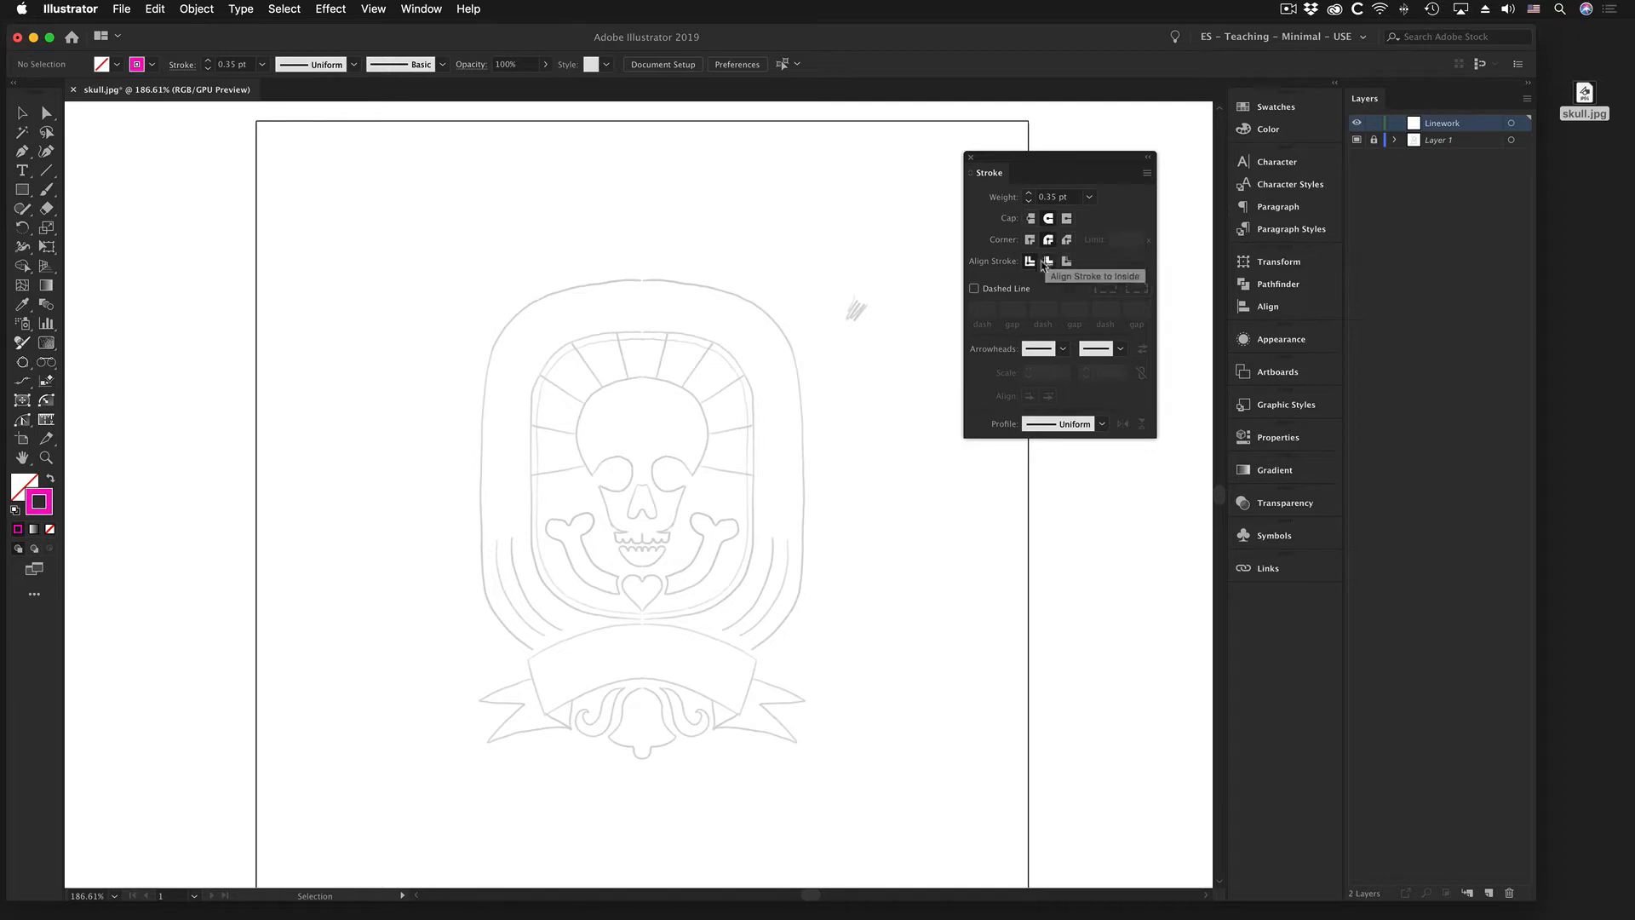
- Activate the Pen tool and dock the floating Stroke settings back below Links
{"action": "left_click", "coordinate": [22, 151]}
{"action": "mouse_move", "coordinate": [1018, 162]}
{"action": "left_mouse_down"}
{"action": "mouse_move", "coordinate": [1033, 164]}
{"action": "mouse_move", "coordinate": [1128, 628]}
{"action": "mouse_move", "coordinate": [1276, 601]}
{"action": "left_mouse_up"}
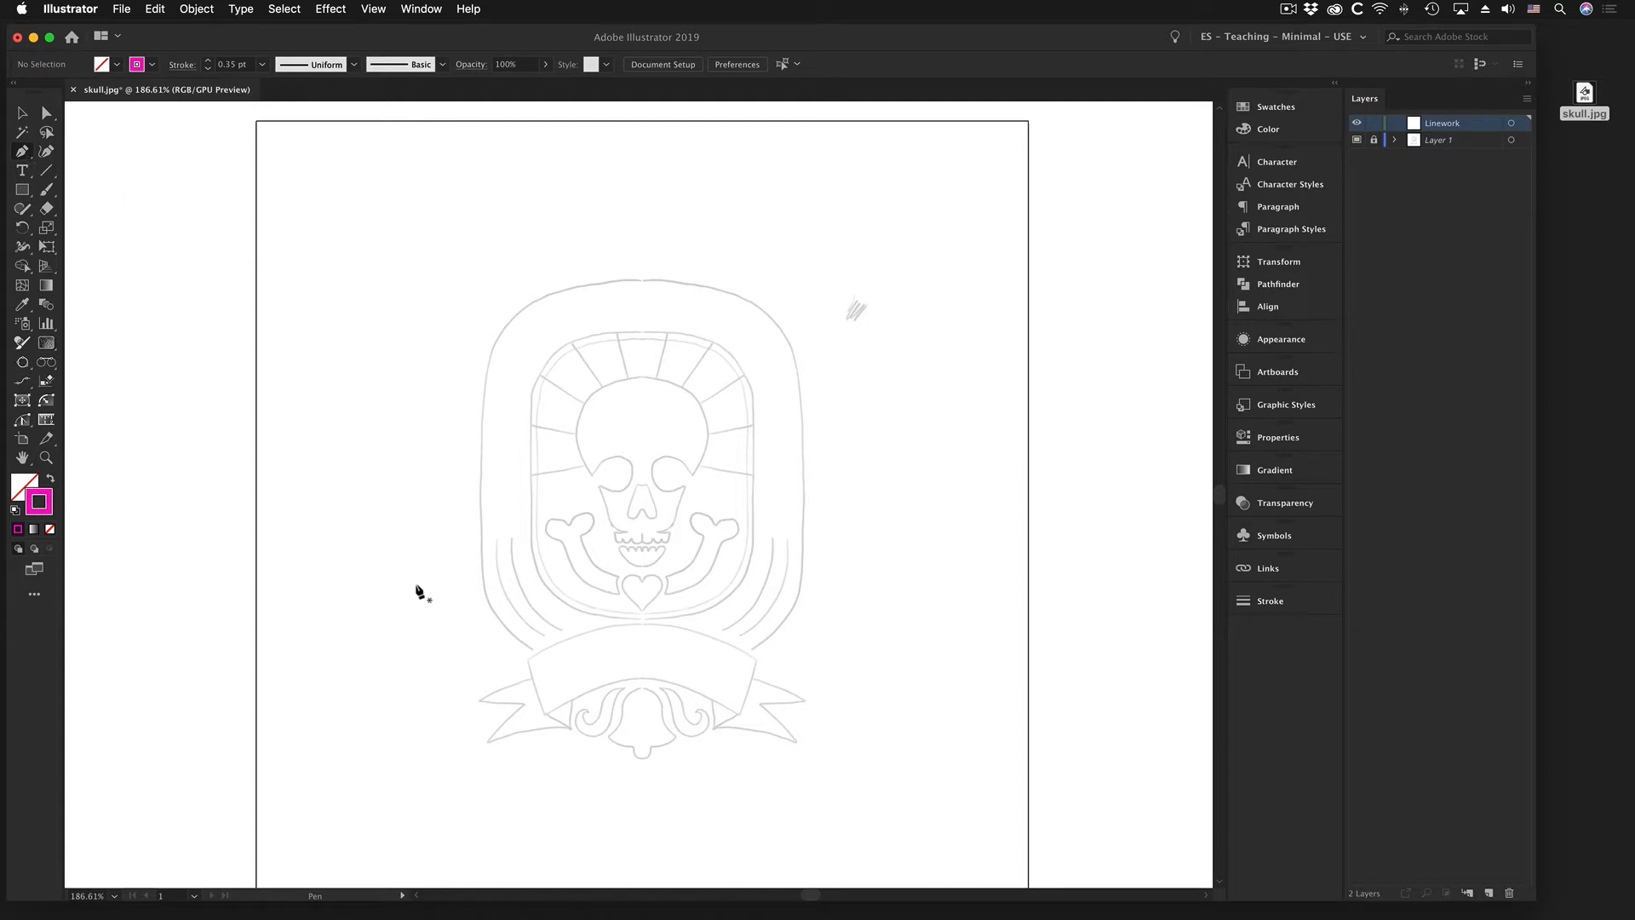
- Draw a small closed triangle with the Pen tool in the empty area above the badge sketch
{"action": "left_click", "coordinate": [667, 175]}
{"action": "left_click", "coordinate": [672, 242]}
{"action": "left_click", "coordinate": [776, 164]}
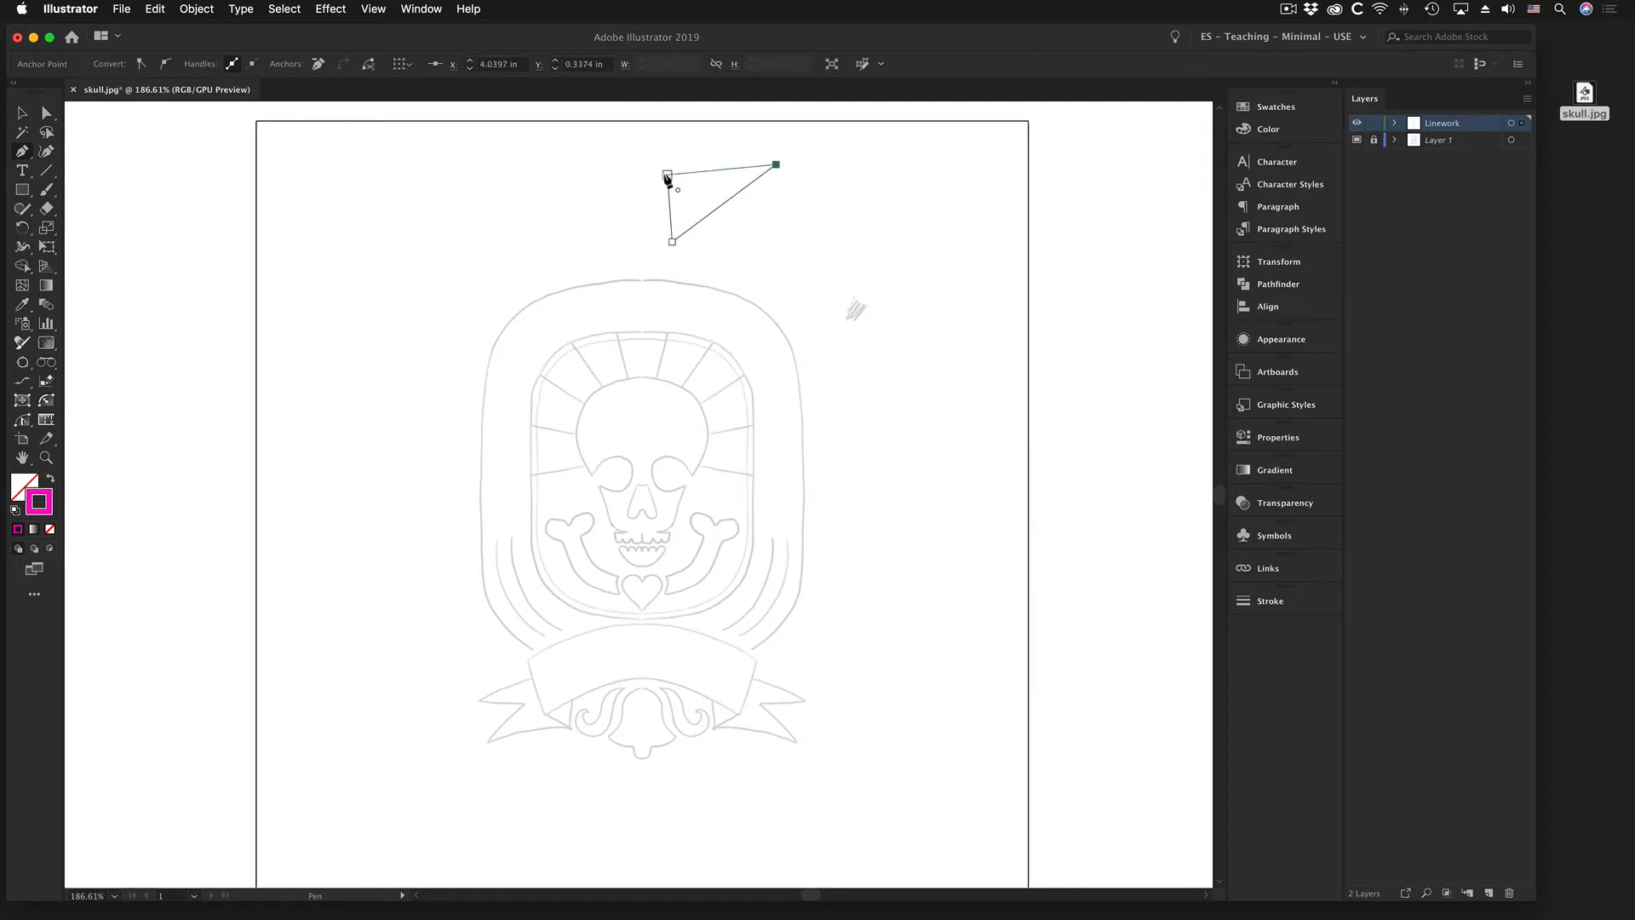
{"action": "left_click", "coordinate": [667, 175]}
{"action": "key", "text": "v"}
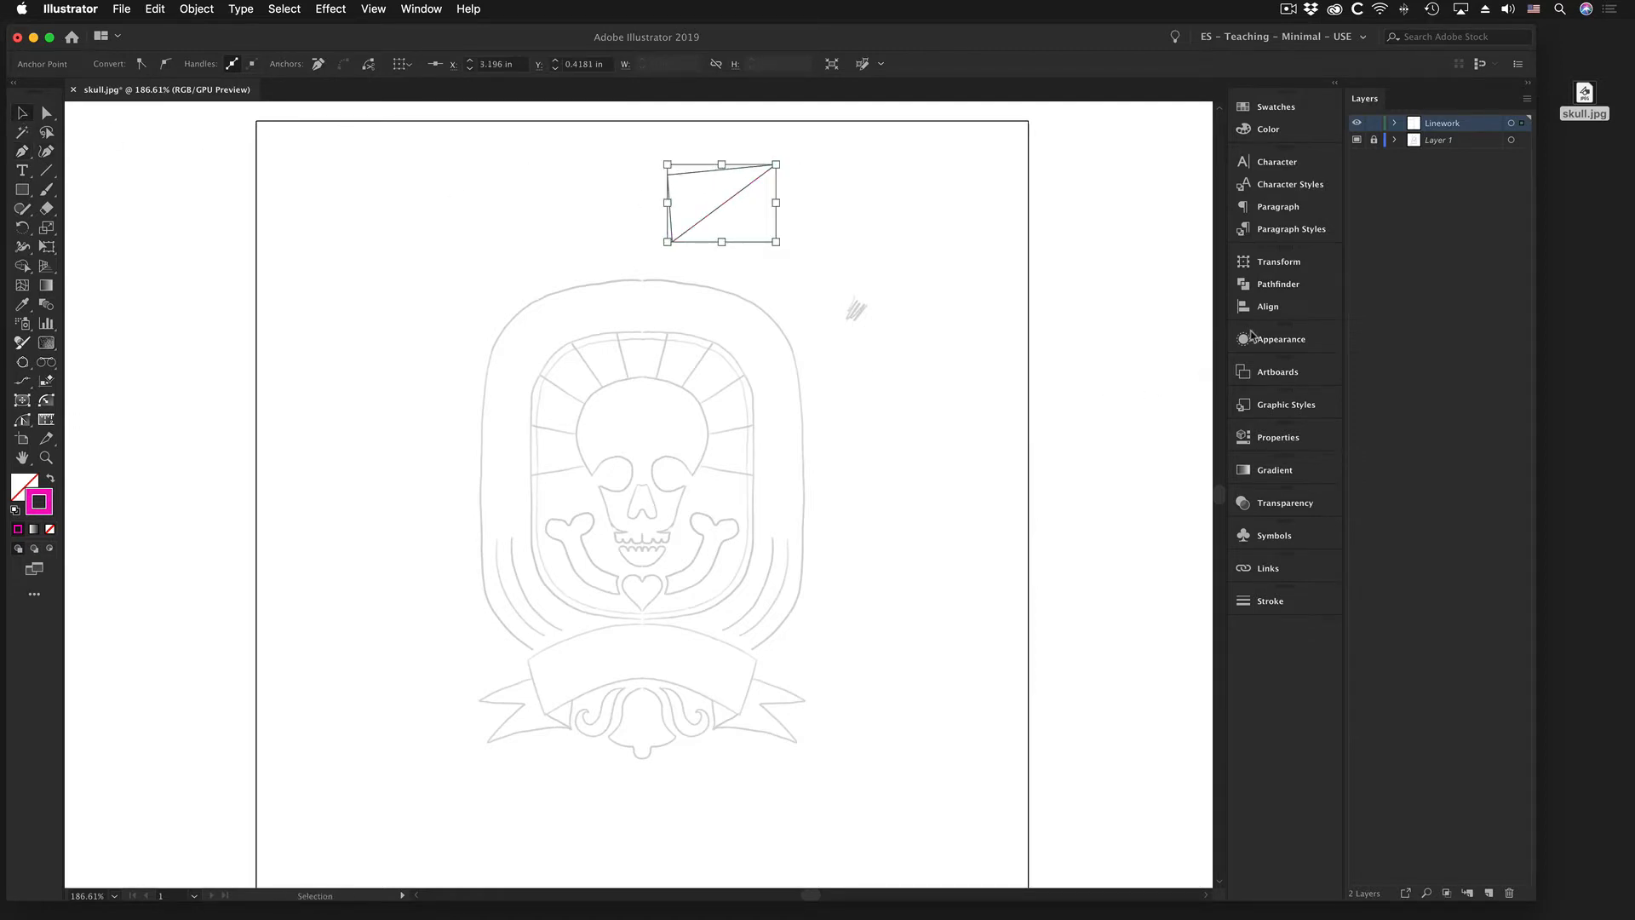
- Store the triangle's appearance as the default graphic style in Graphic Styles, and delete the triangle
{"action": "left_click", "coordinate": [1267, 407]}
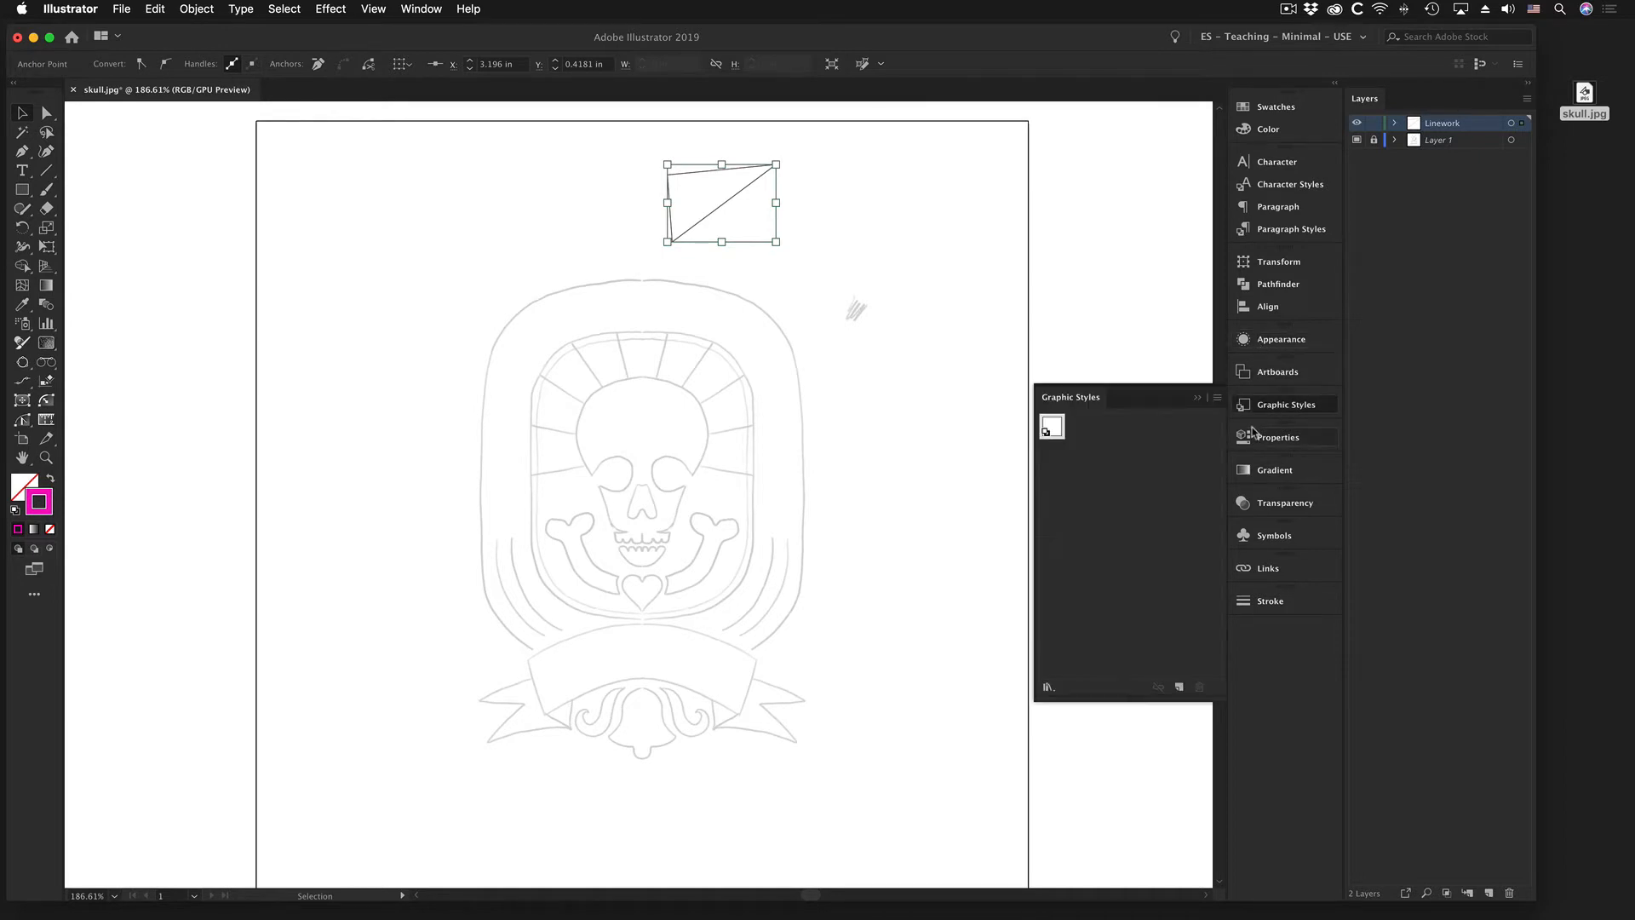
{"action": "left_click", "coordinate": [426, 9]}
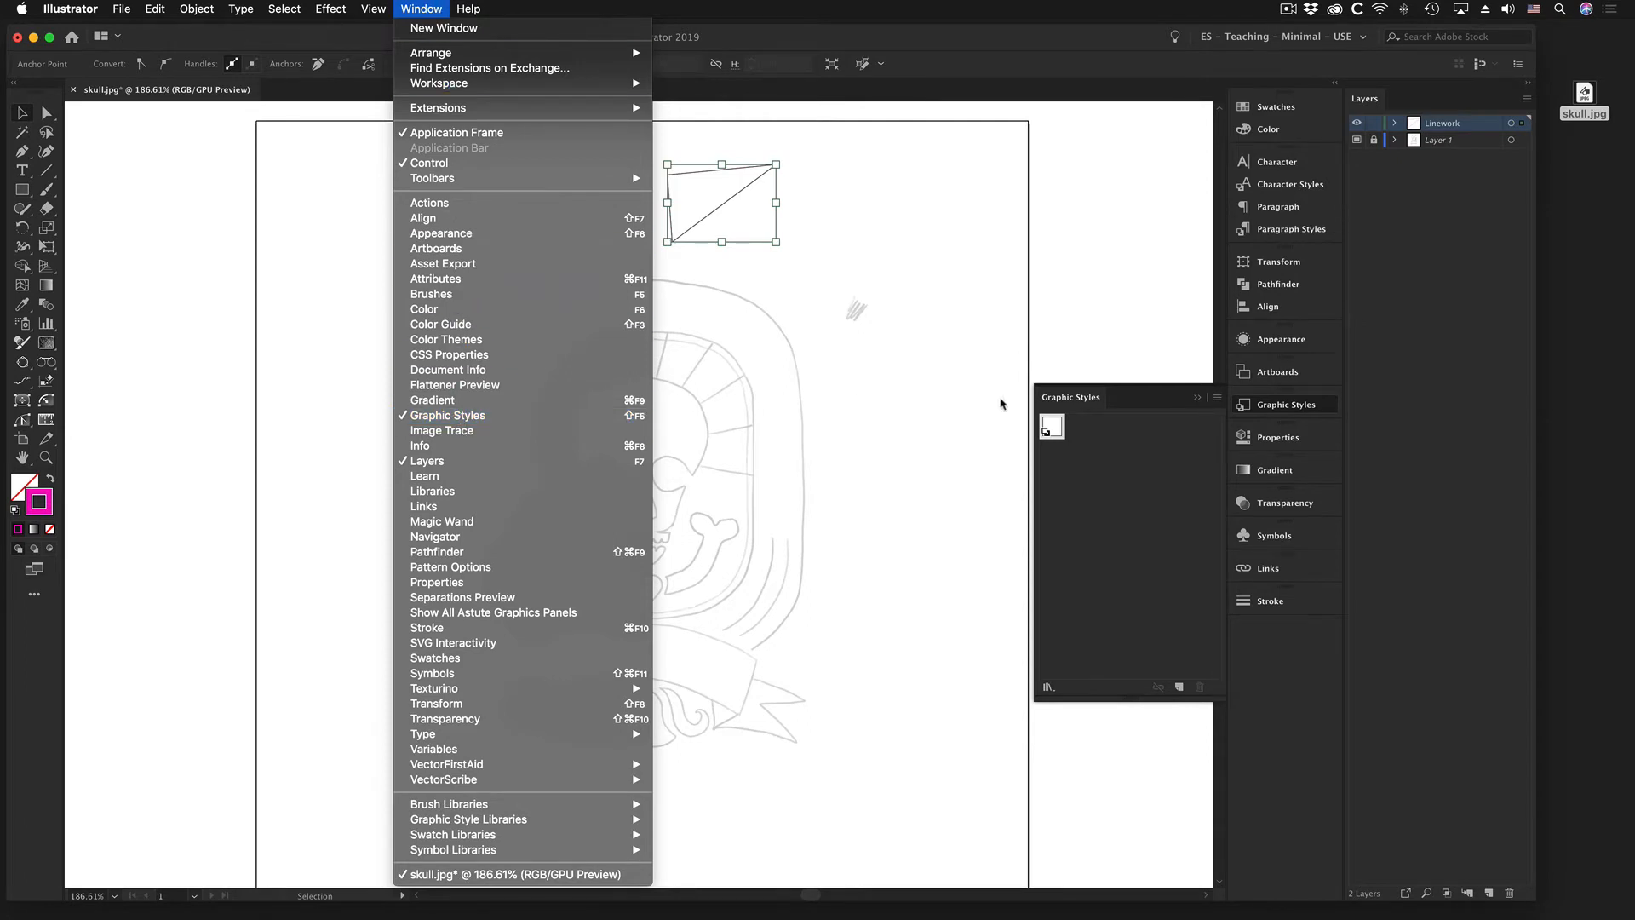
{"action": "left_click", "coordinate": [1002, 404]}
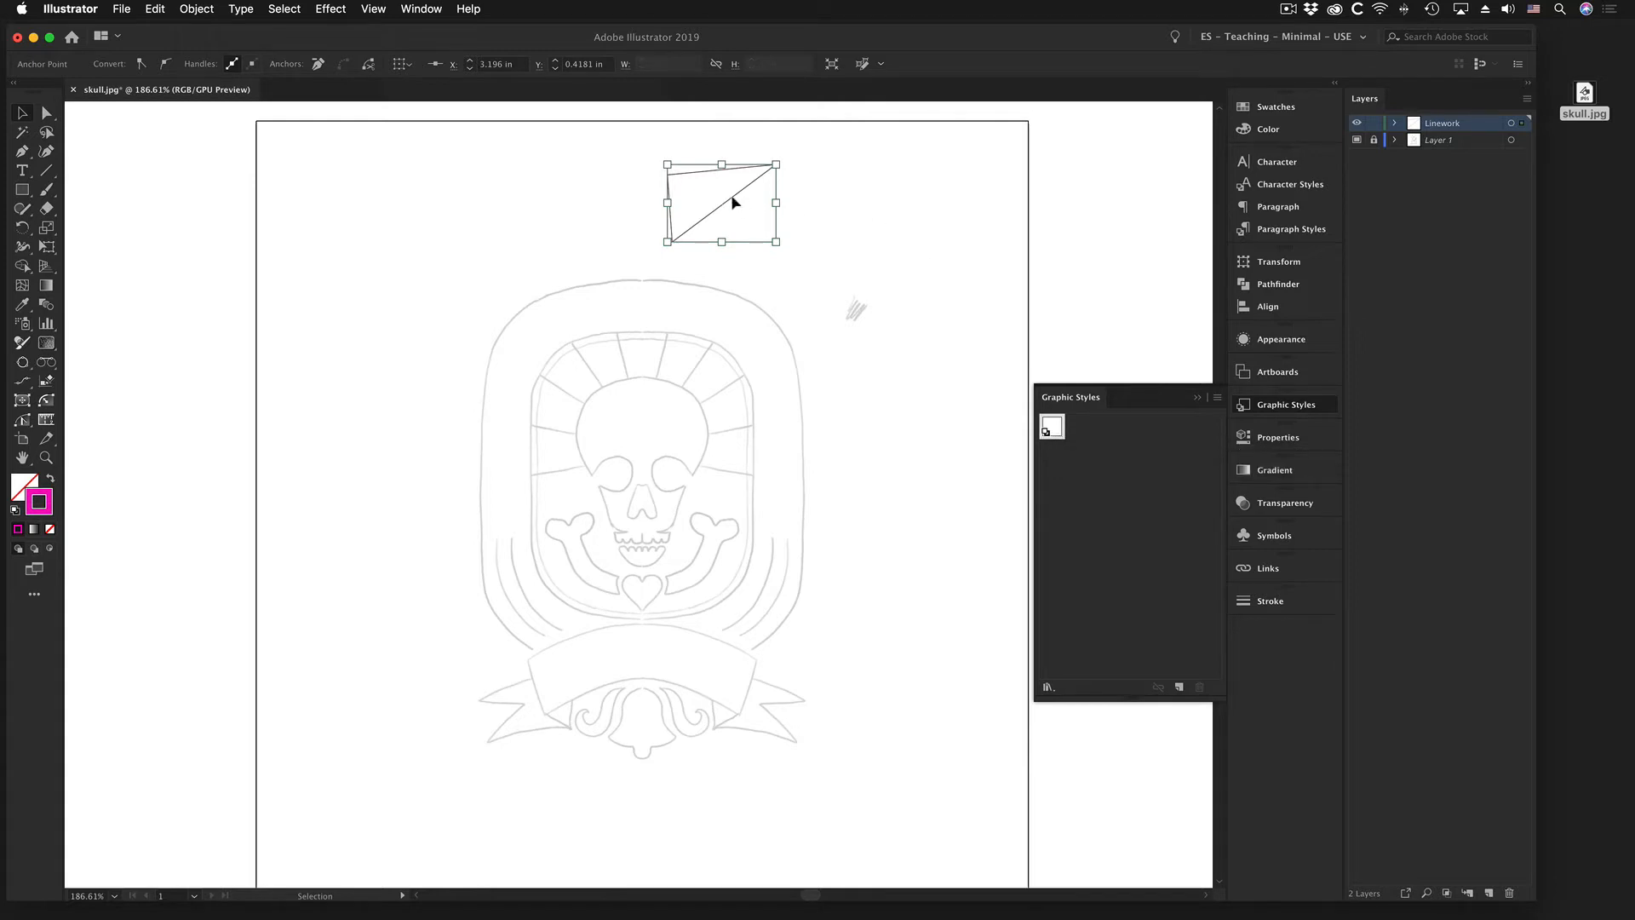
{"action": "left_click_drag", "start_coordinate": [732, 202], "coordinate": [1055, 429]}
{"action": "left_click_drag", "start_coordinate": [1053, 429], "coordinate": [1055, 429]}
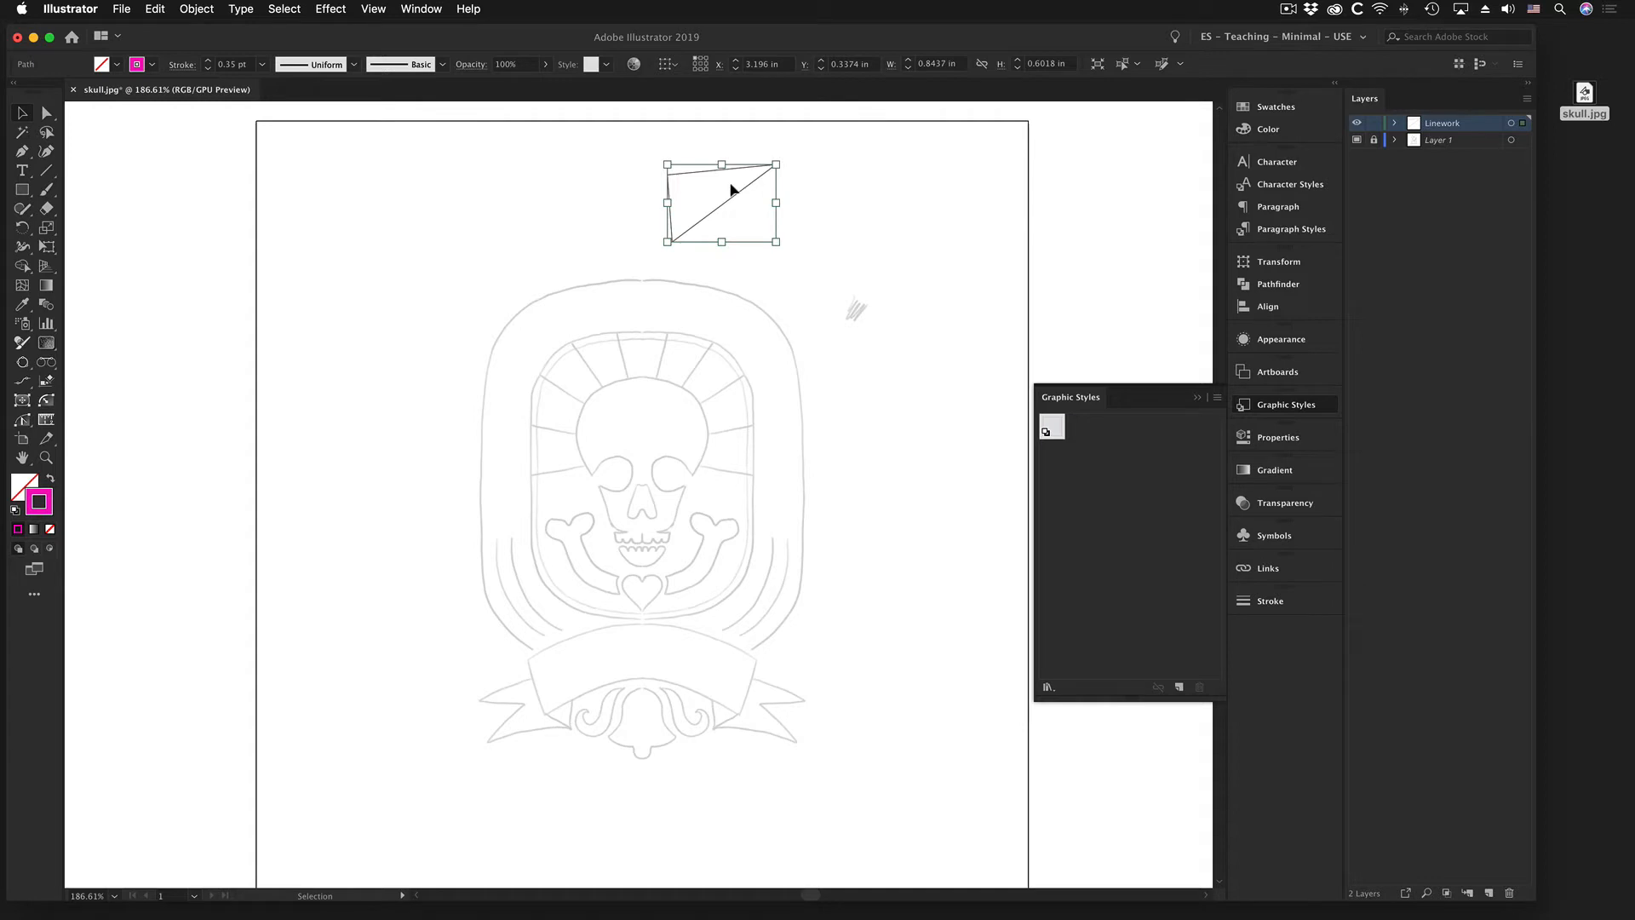
{"action": "key", "text": "Delete"}
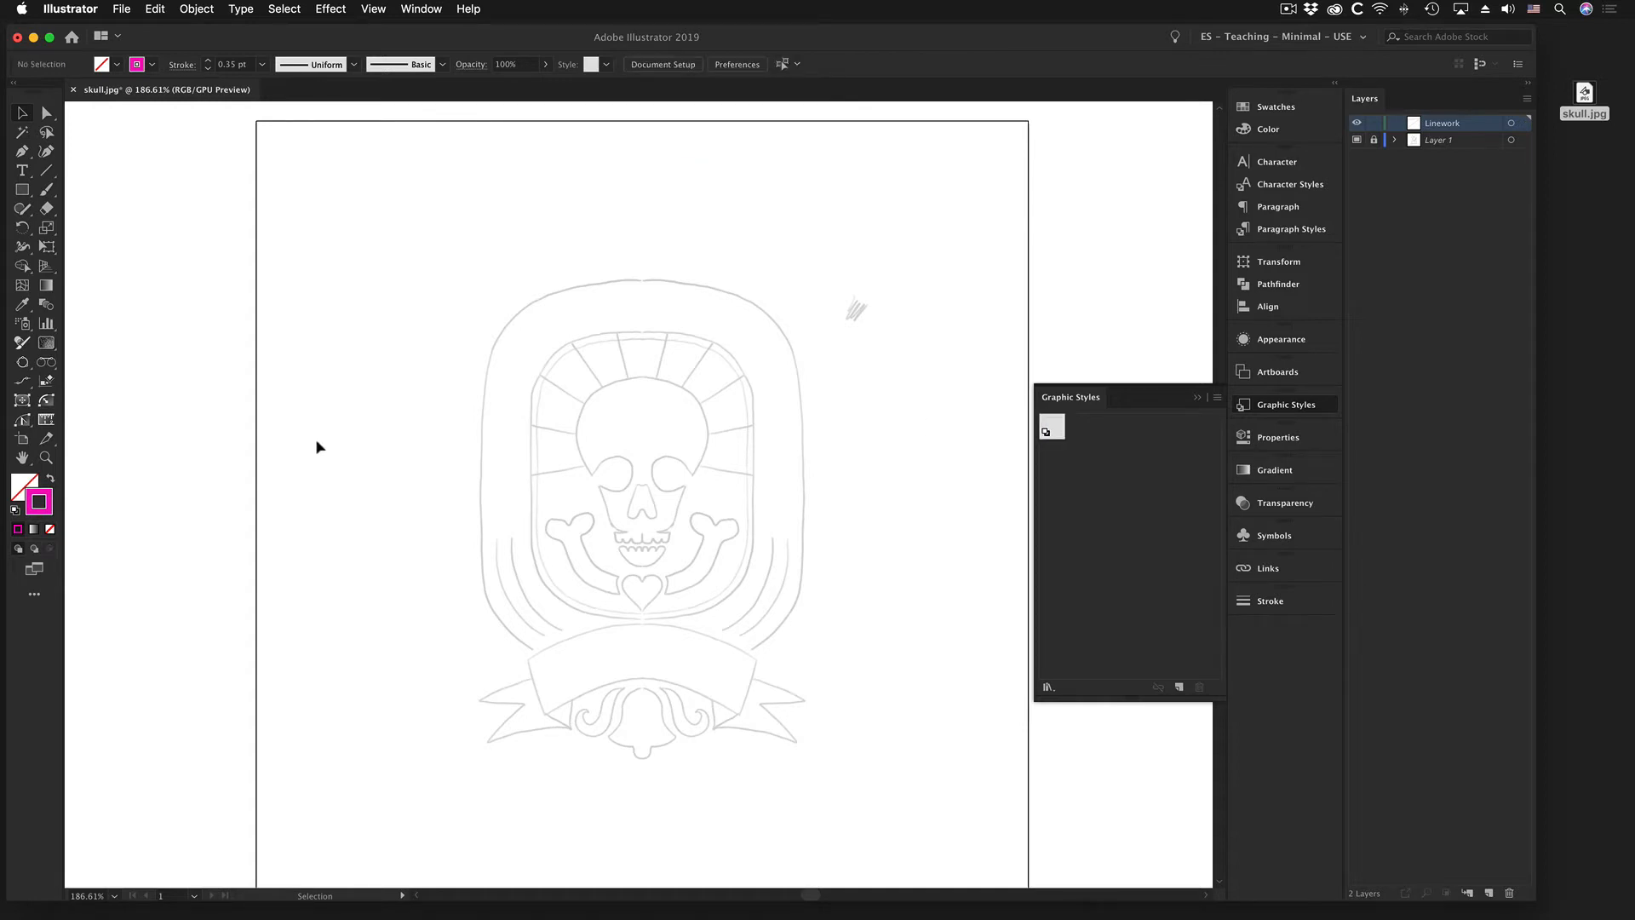
- Show the rulers and place a vertical guide through the center of the skull at the 3 in mark
{"action": "left_click", "coordinate": [21, 153]}
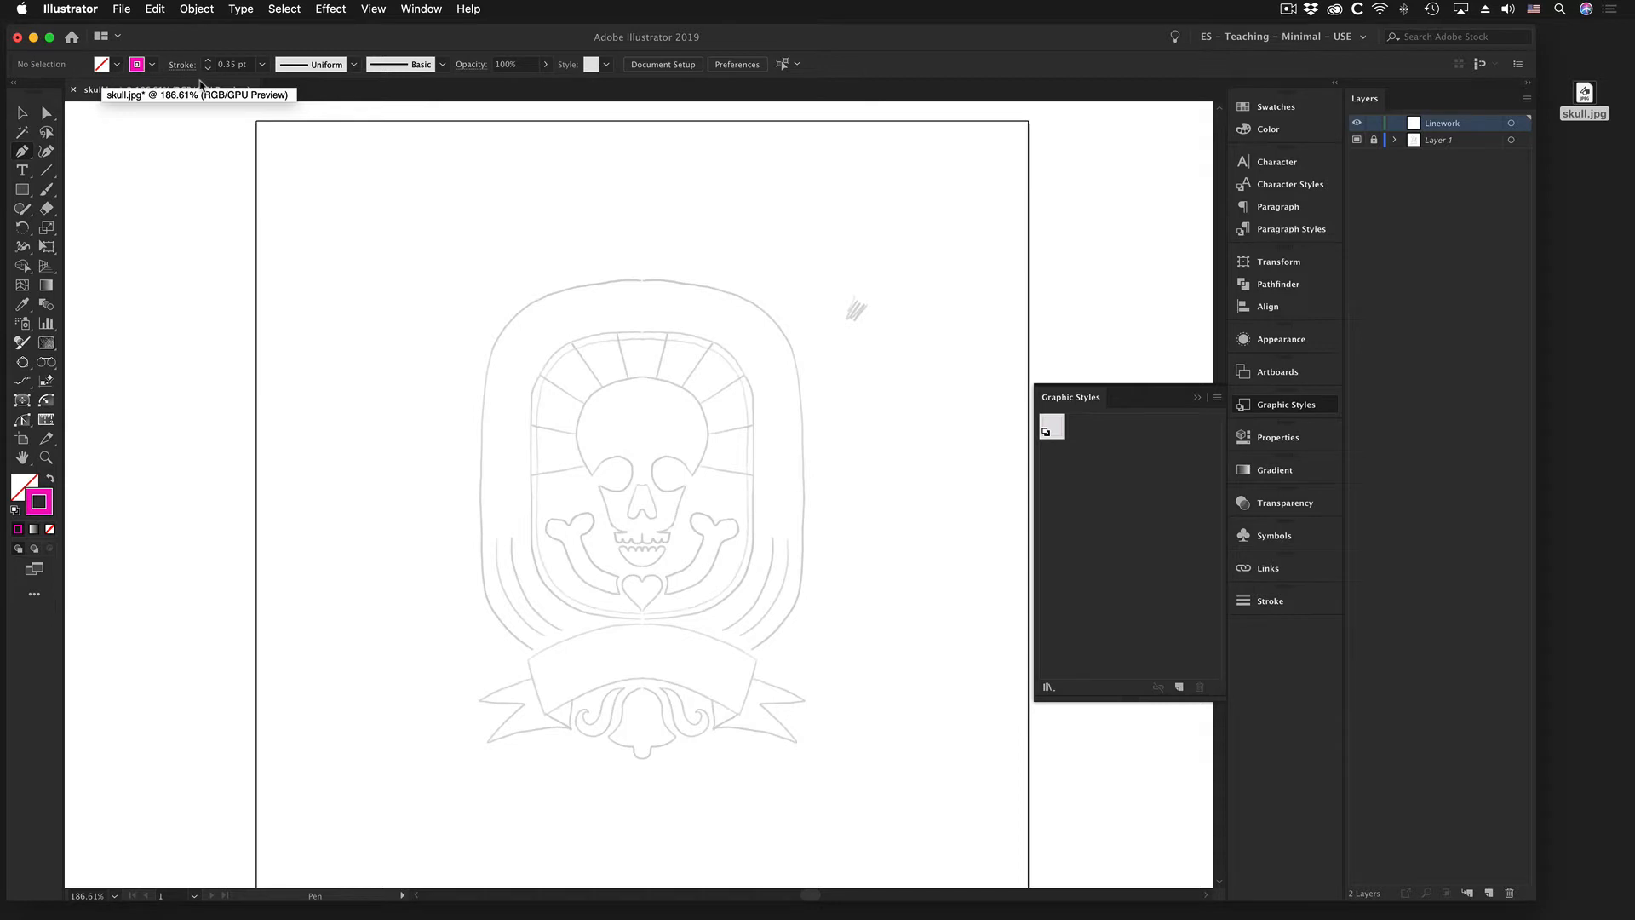
{"action": "key", "text": "super+r"}
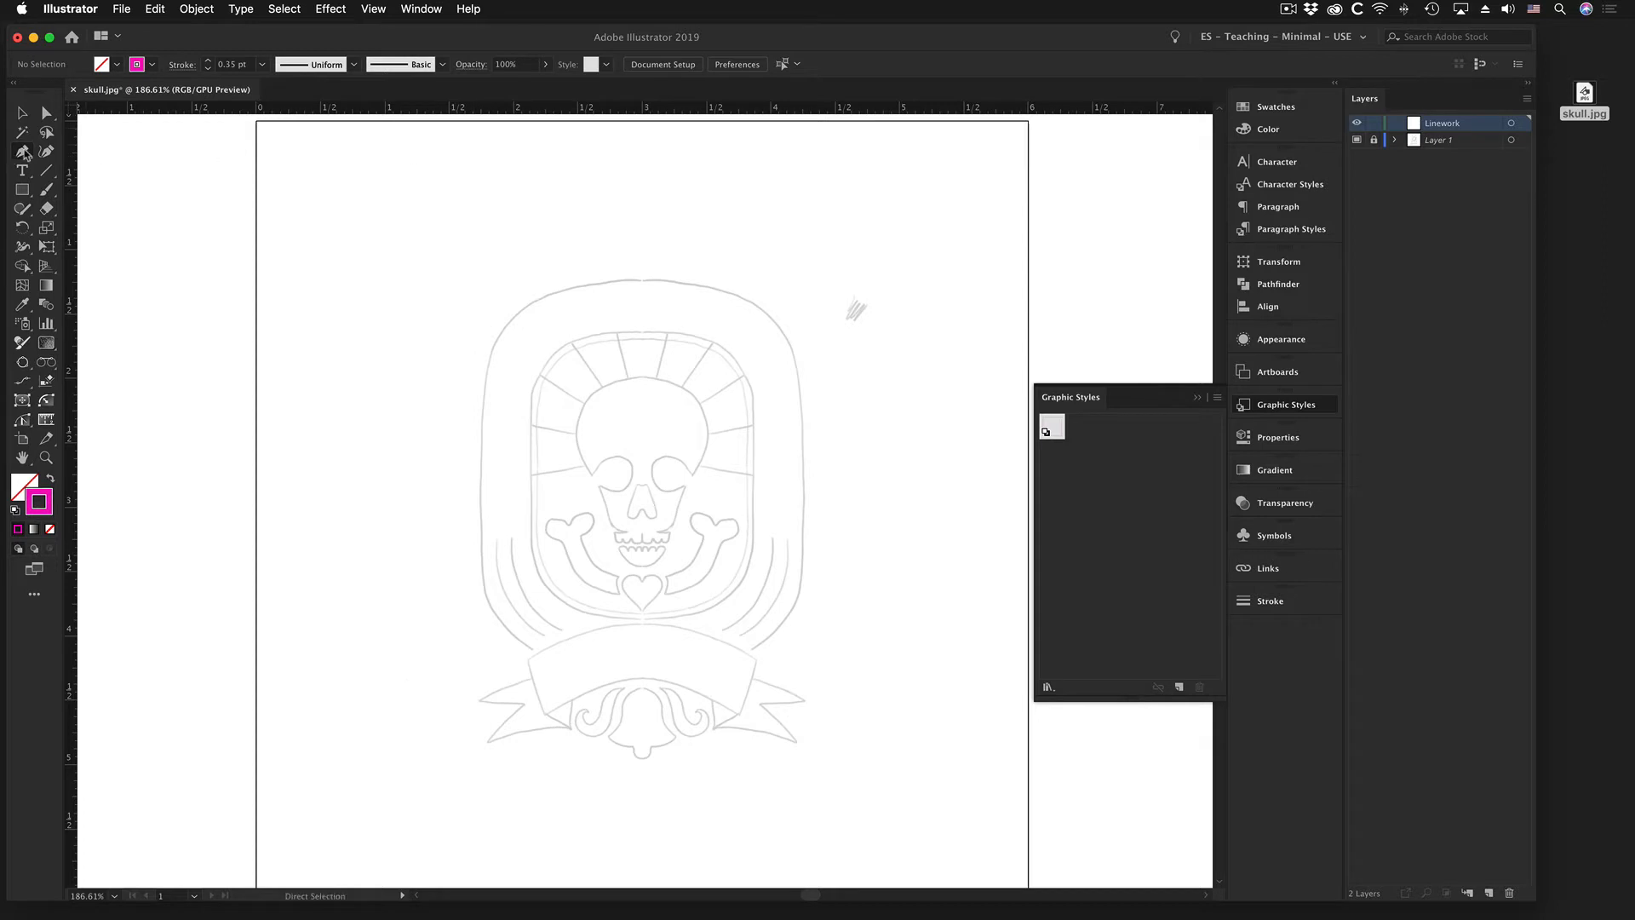
{"action": "key", "text": "z"}
{"action": "left_click_drag", "start_coordinate": [637, 511], "coordinate": [726, 558]}
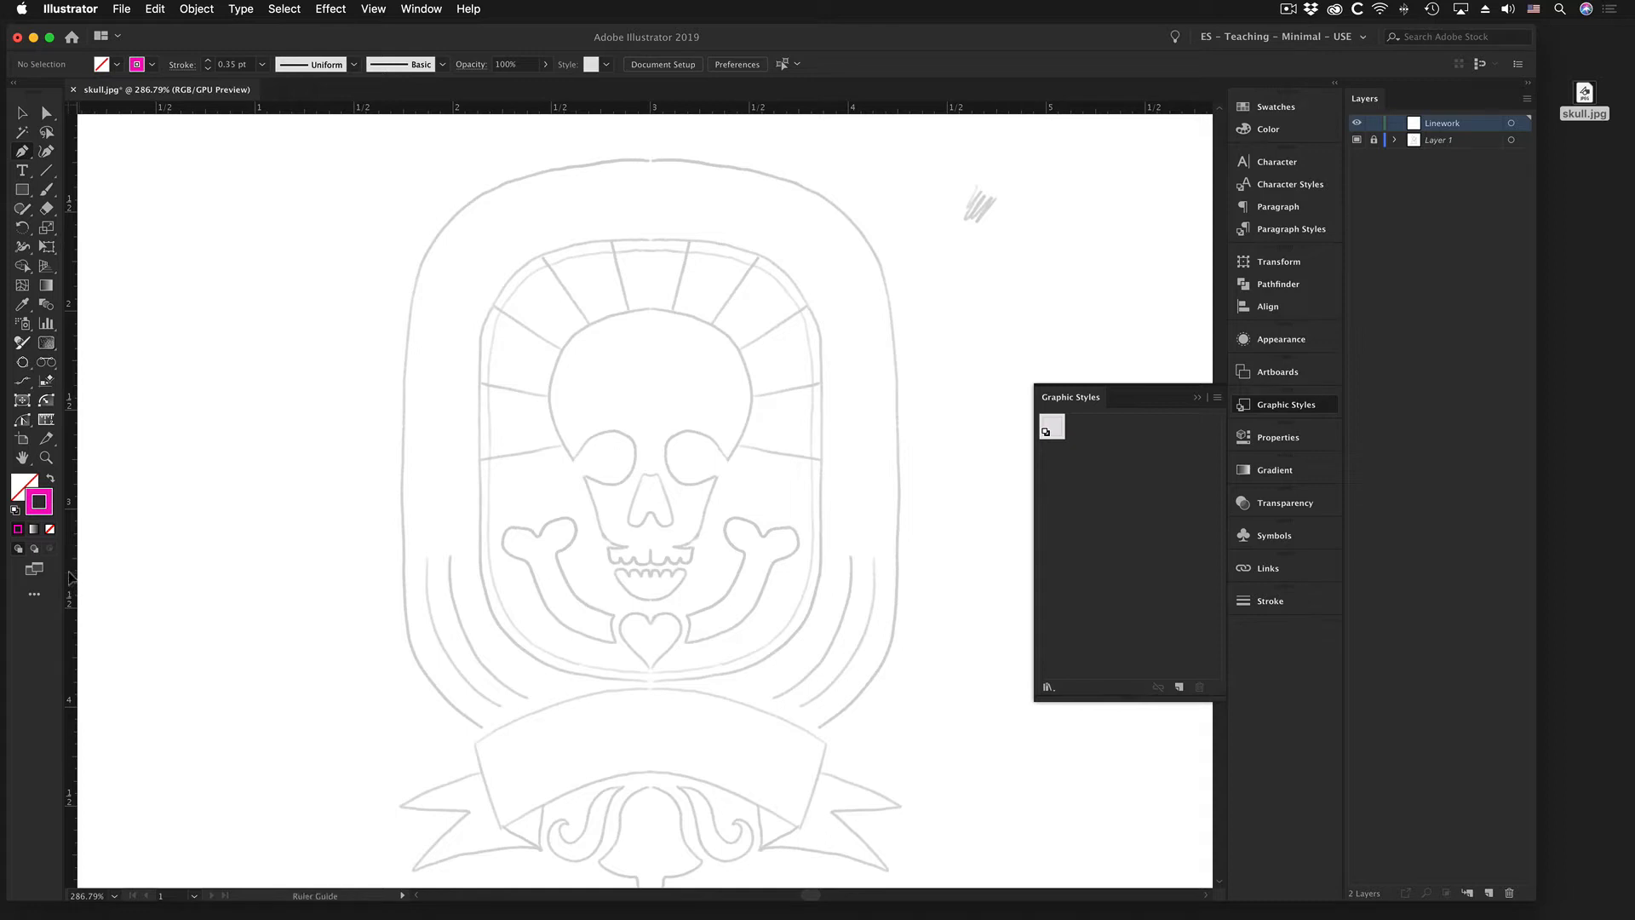
{"action": "left_click_drag", "start_coordinate": [70, 579], "coordinate": [650, 591]}
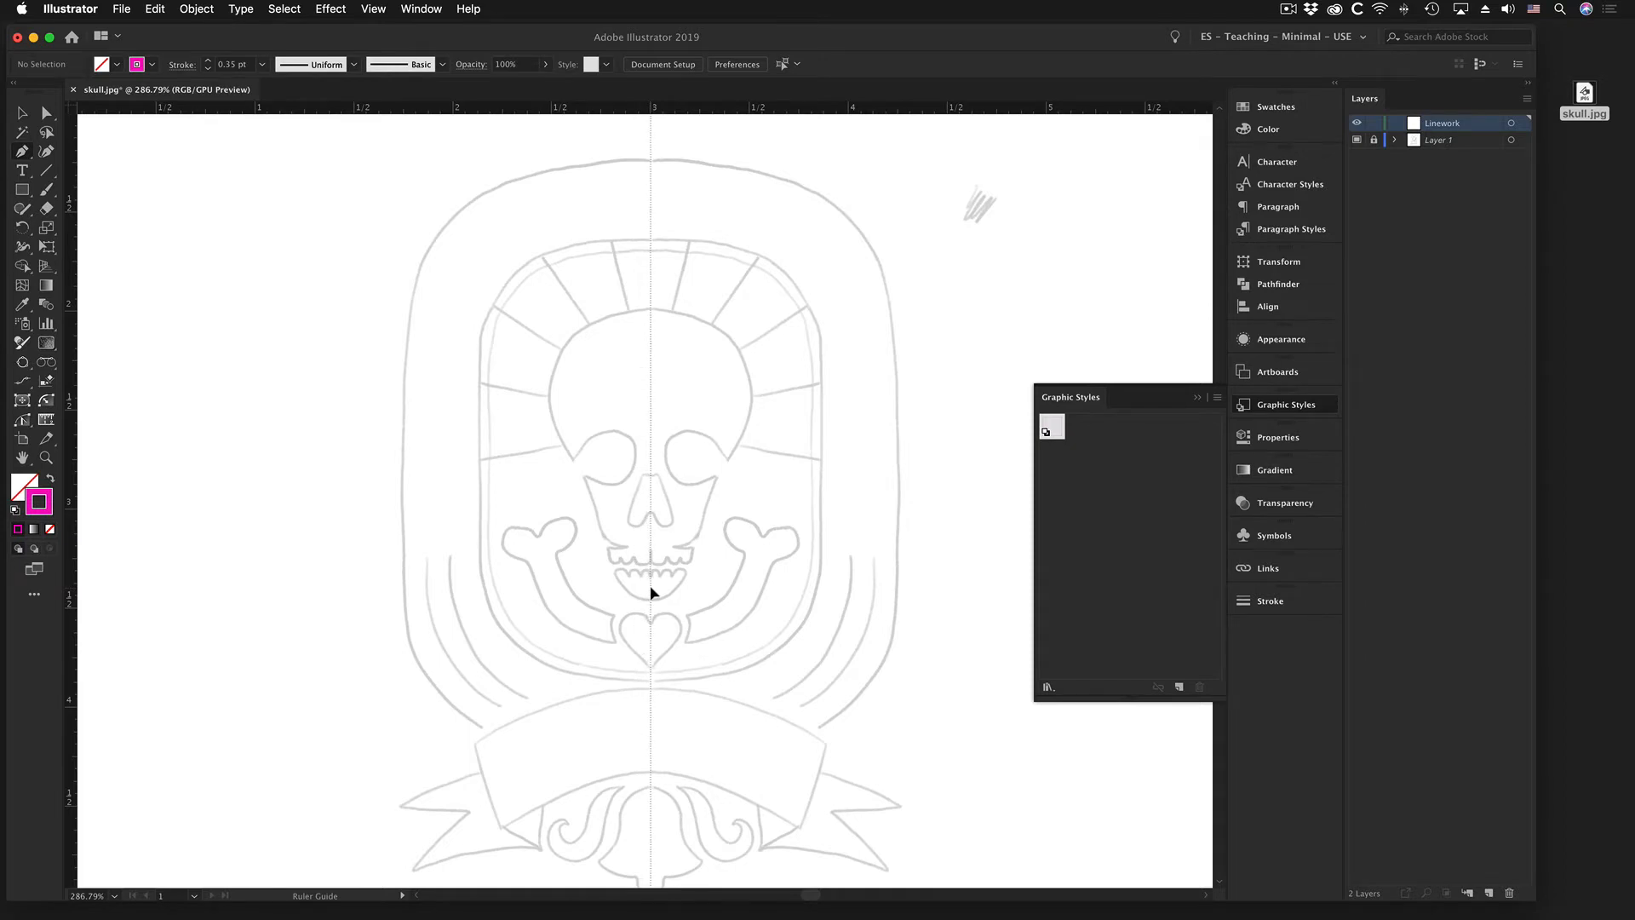
{"action": "left_click_drag", "start_coordinate": [651, 592], "coordinate": [651, 315]}
{"action": "left_click_drag", "start_coordinate": [652, 315], "coordinate": [653, 314]}
- Activate the Pen tool over the heart below the jaw and turn on Smart Guides
{"action": "key", "text": "z"}
{"action": "left_click_drag", "start_coordinate": [626, 630], "coordinate": [973, 762]}
{"action": "key", "text": "p"}
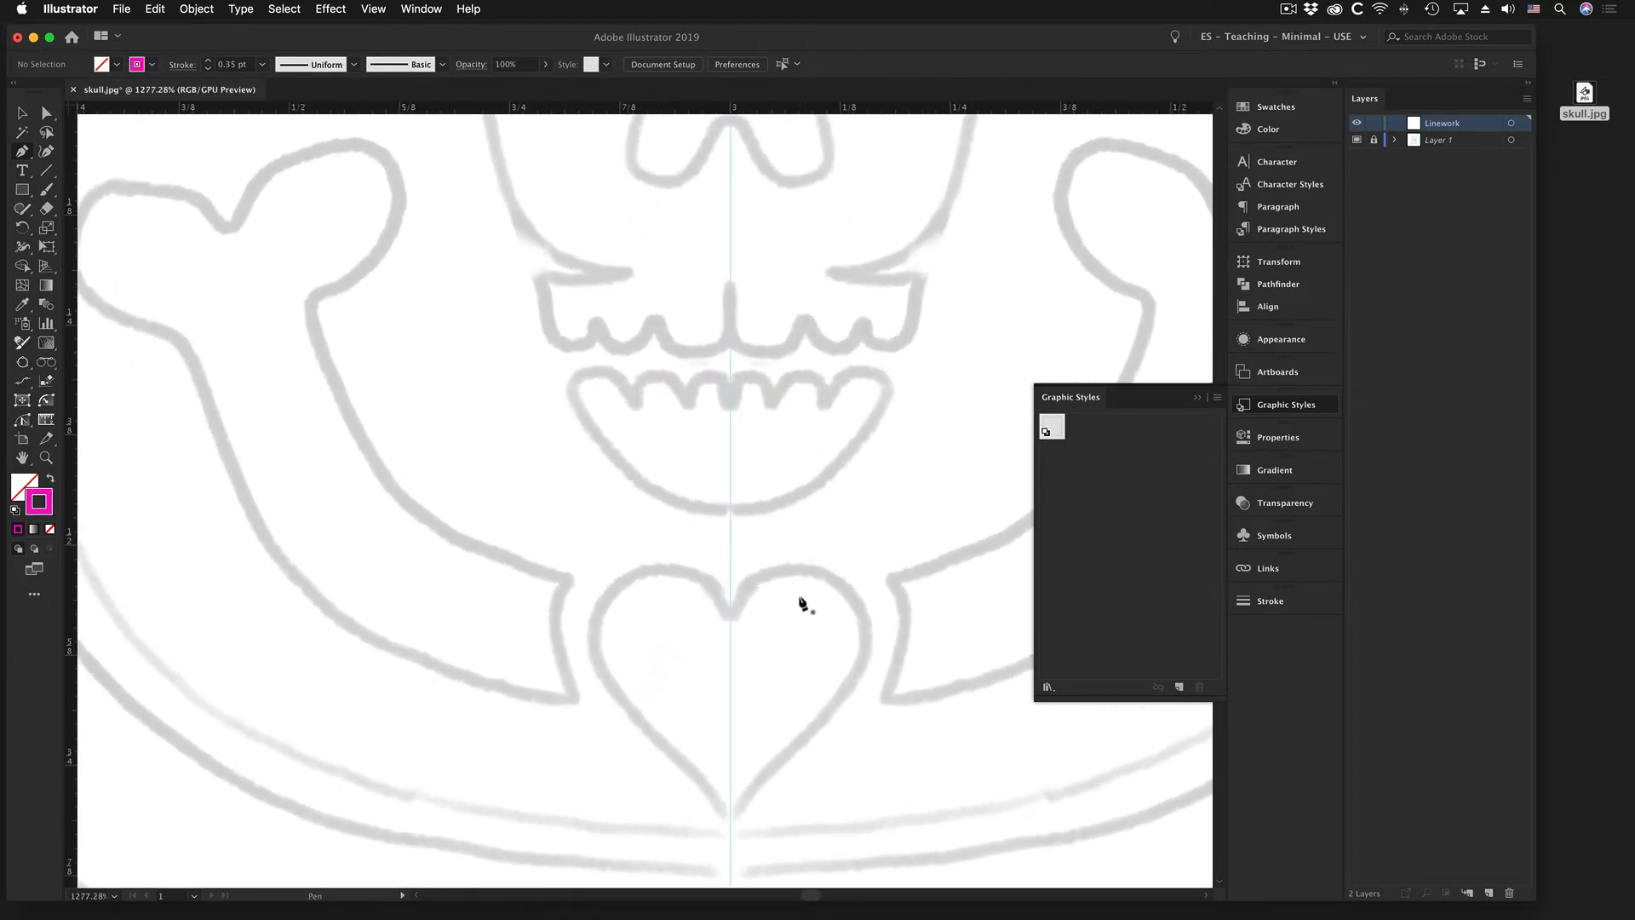
{"action": "left_click", "coordinate": [374, 8]}
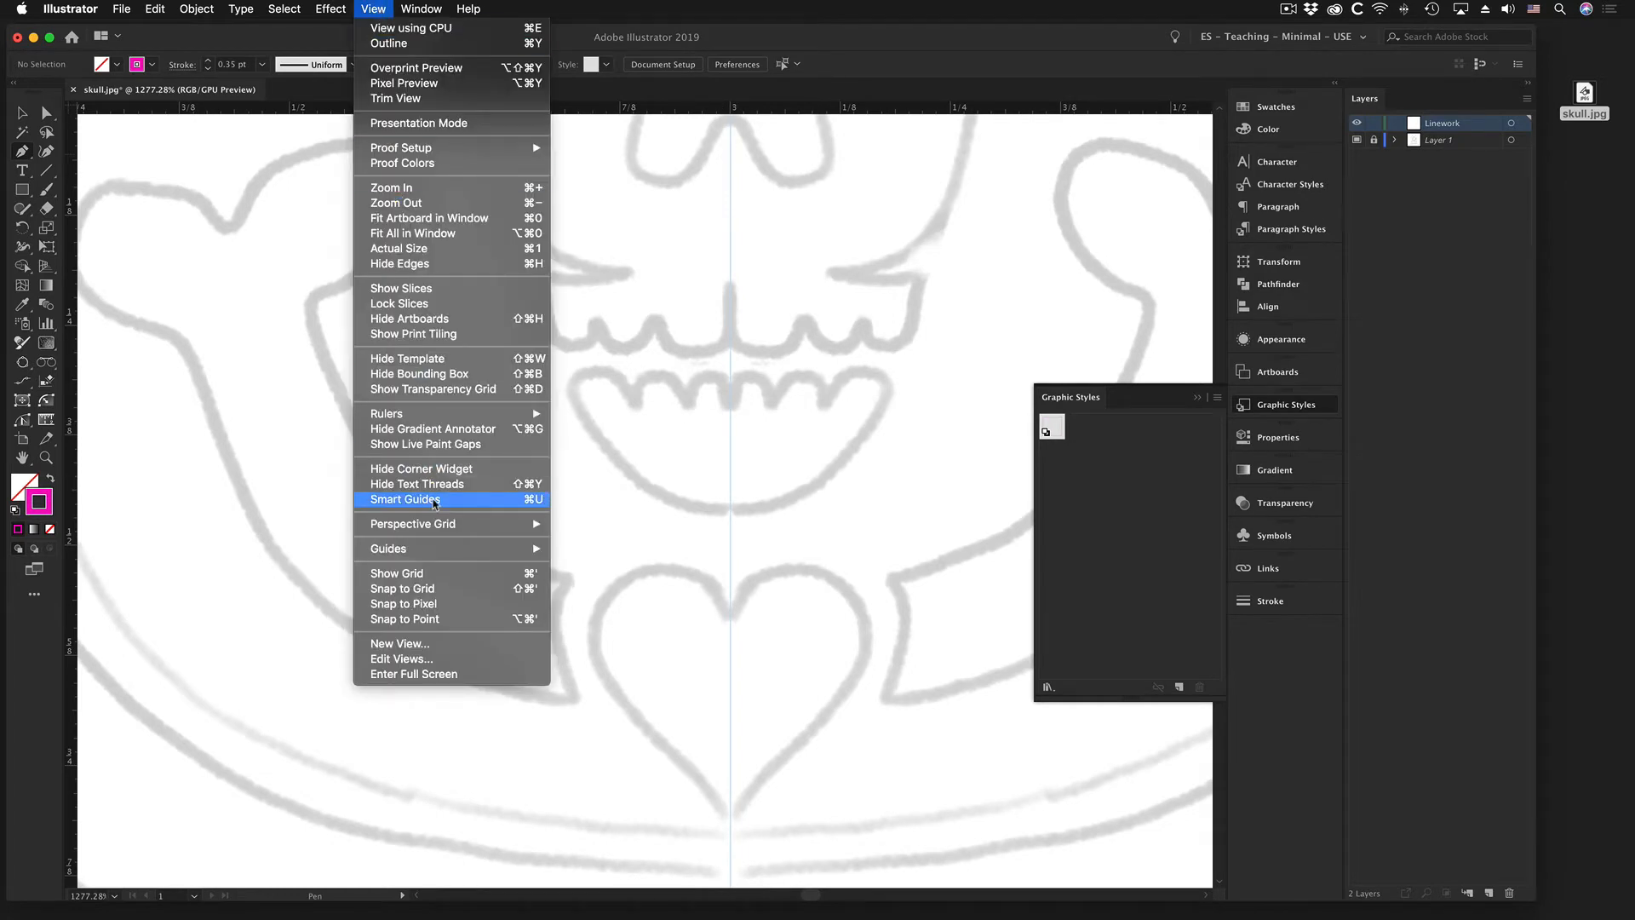
{"action": "left_click", "coordinate": [434, 503]}
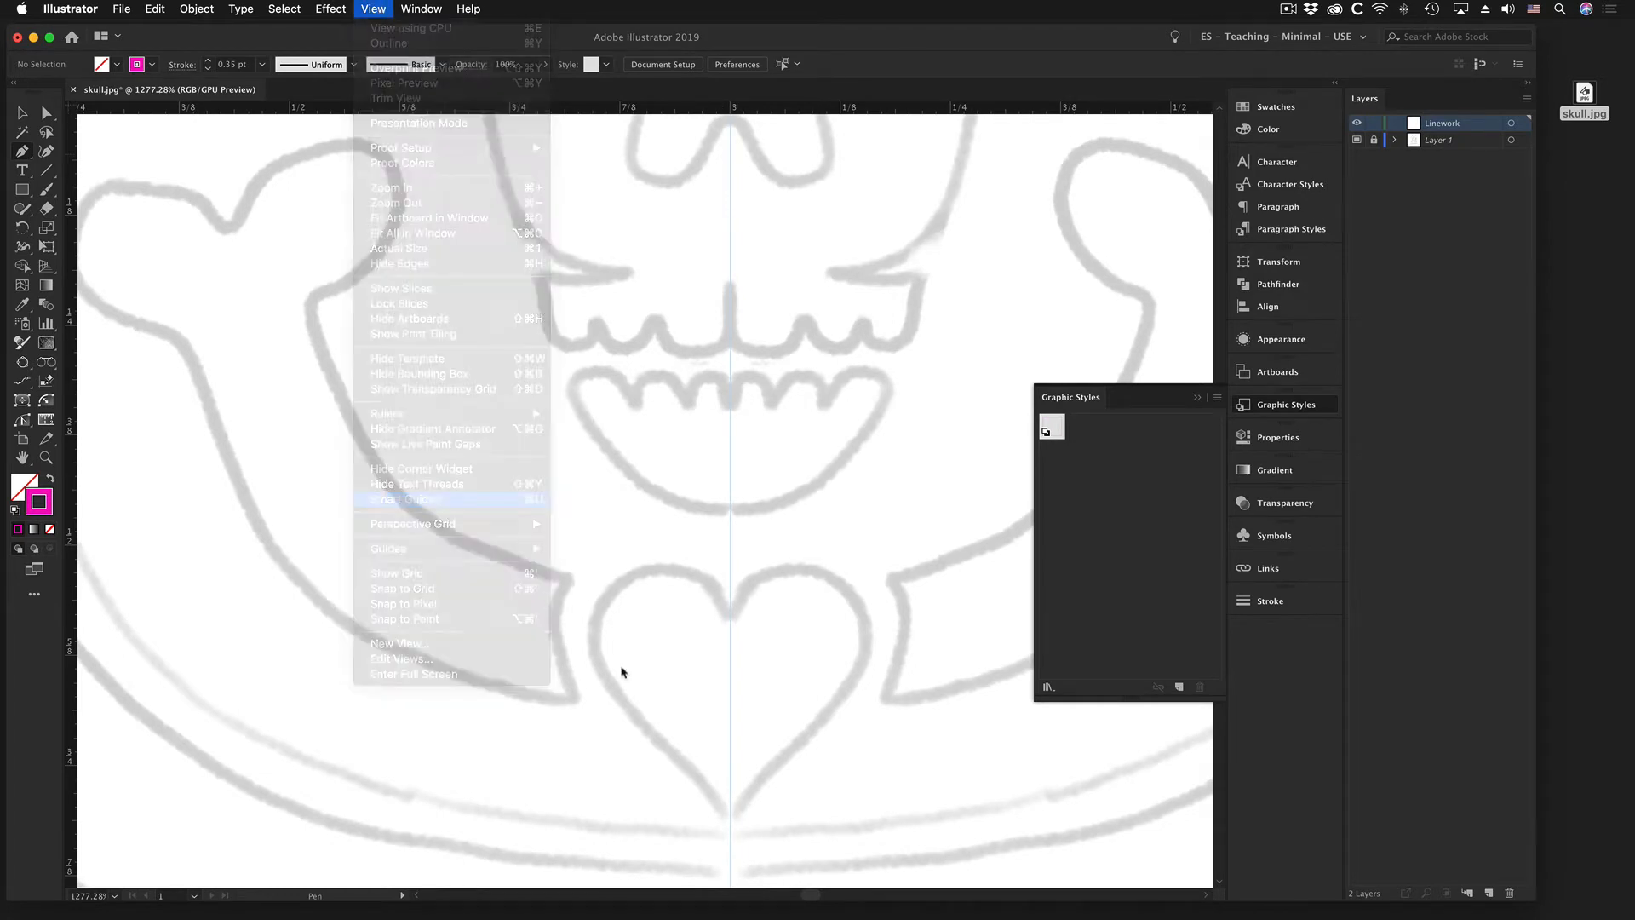
- Trace the left half of the heart as an open path from the top notch to the bottom tip on the guide, and deselect it
{"action": "left_click", "coordinate": [731, 618]}
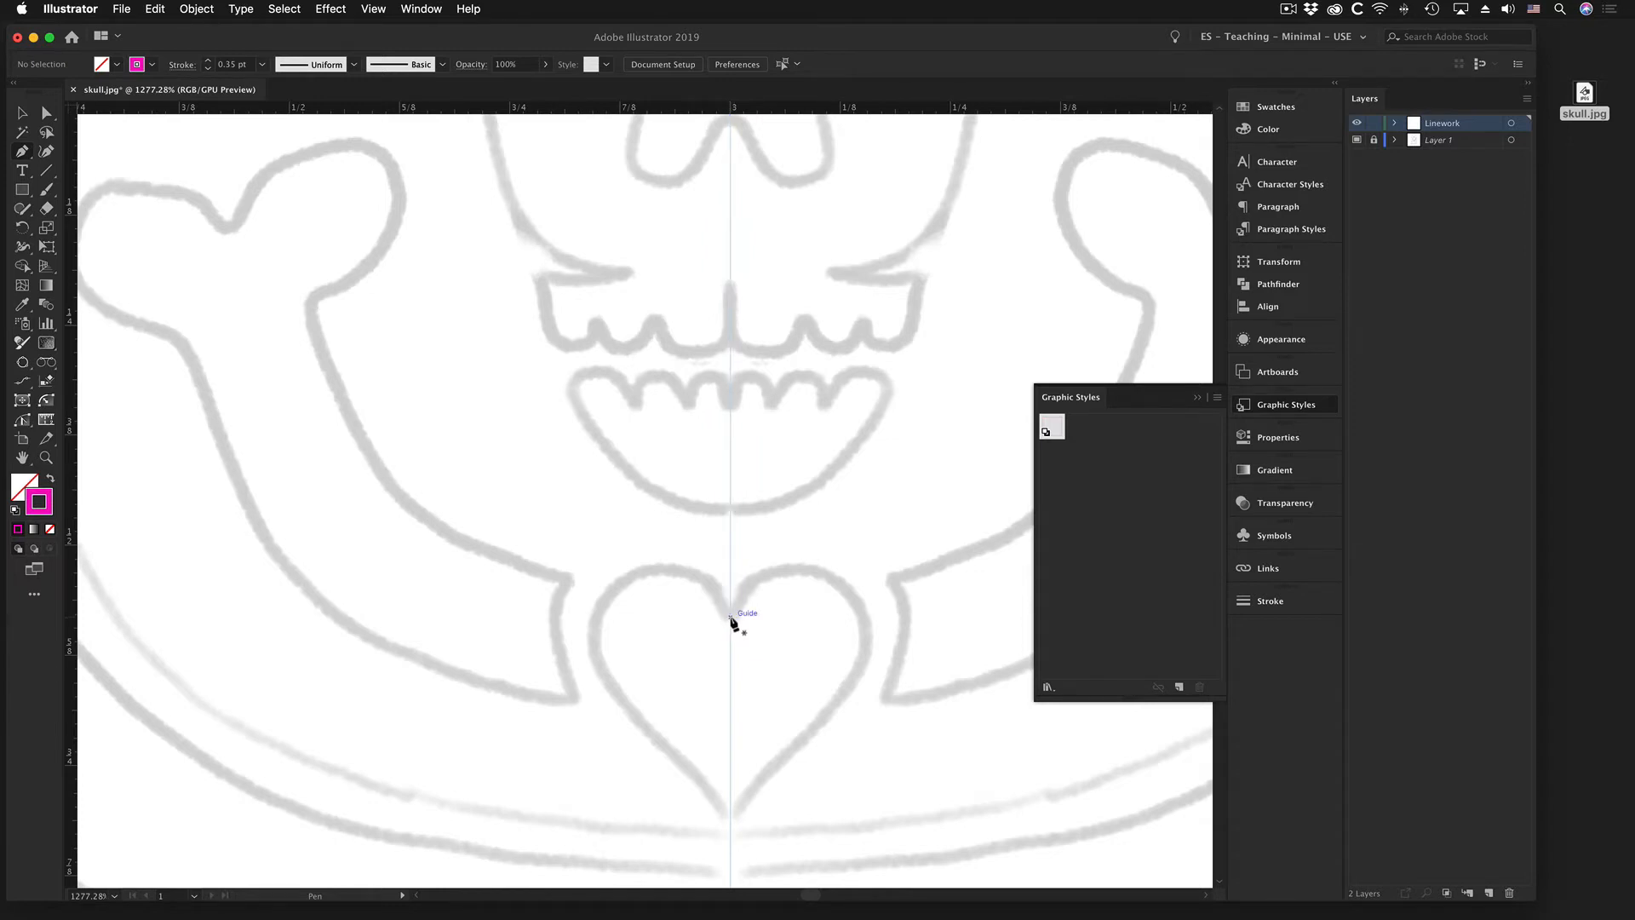
{"action": "left_click", "coordinate": [731, 618]}
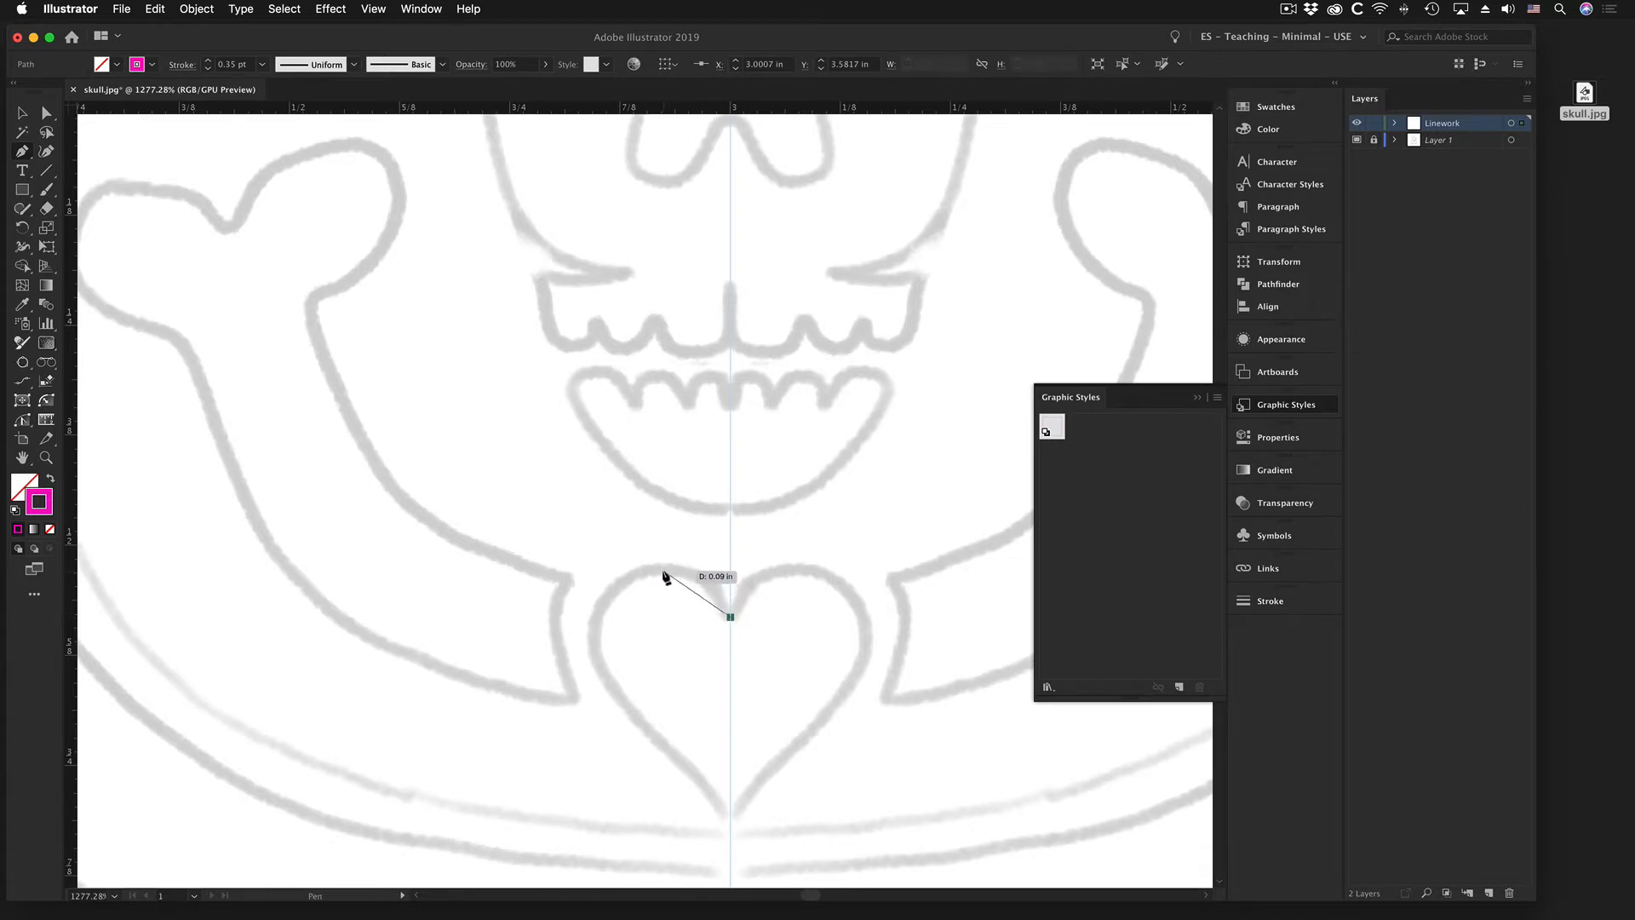
{"action": "left_click_drag", "start_coordinate": [664, 568], "coordinate": [628, 571]}
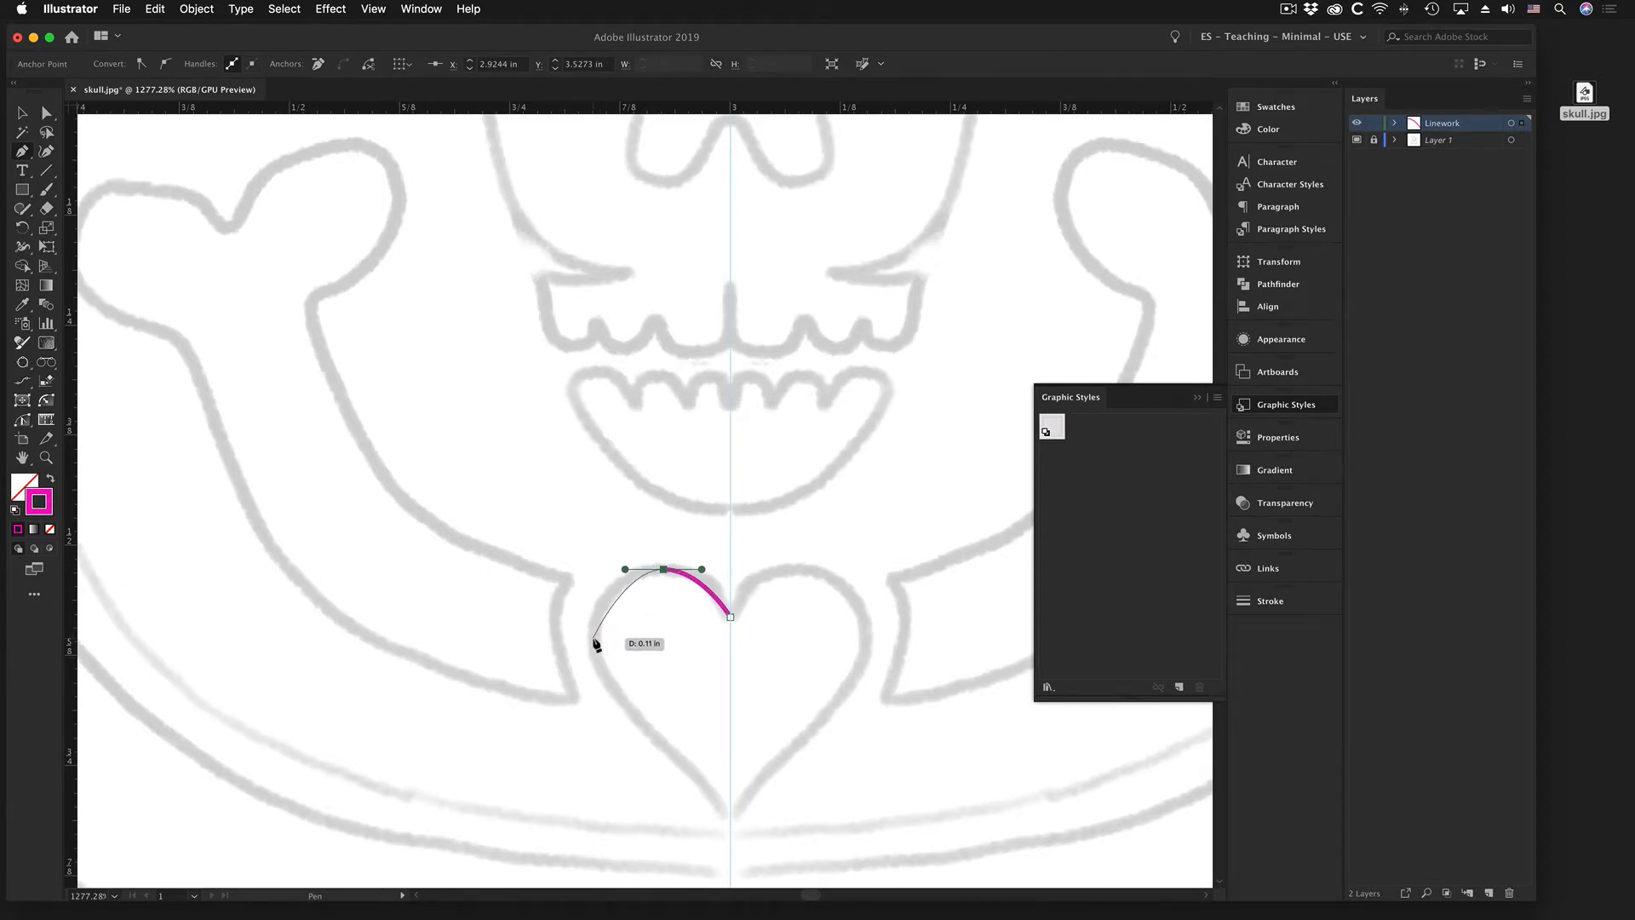
{"action": "left_click_drag", "start_coordinate": [594, 637], "coordinate": [596, 671]}
{"action": "scroll", "coordinate": [656, 734], "scroll_direction": "down", "scroll_amount": 2}
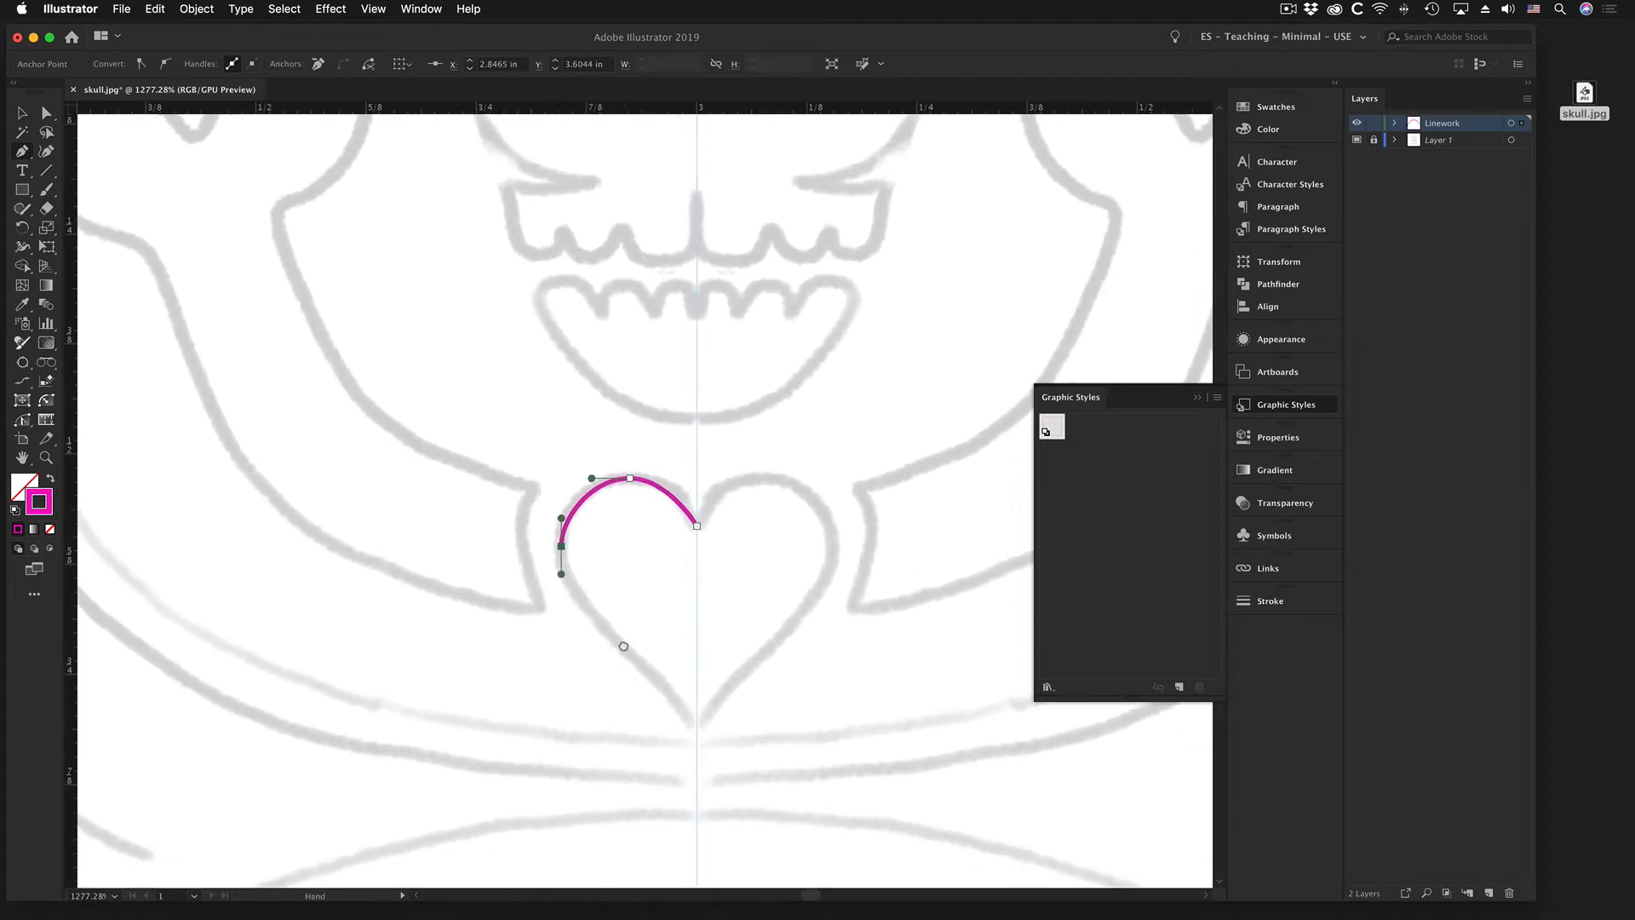
{"action": "left_click", "coordinate": [696, 725]}
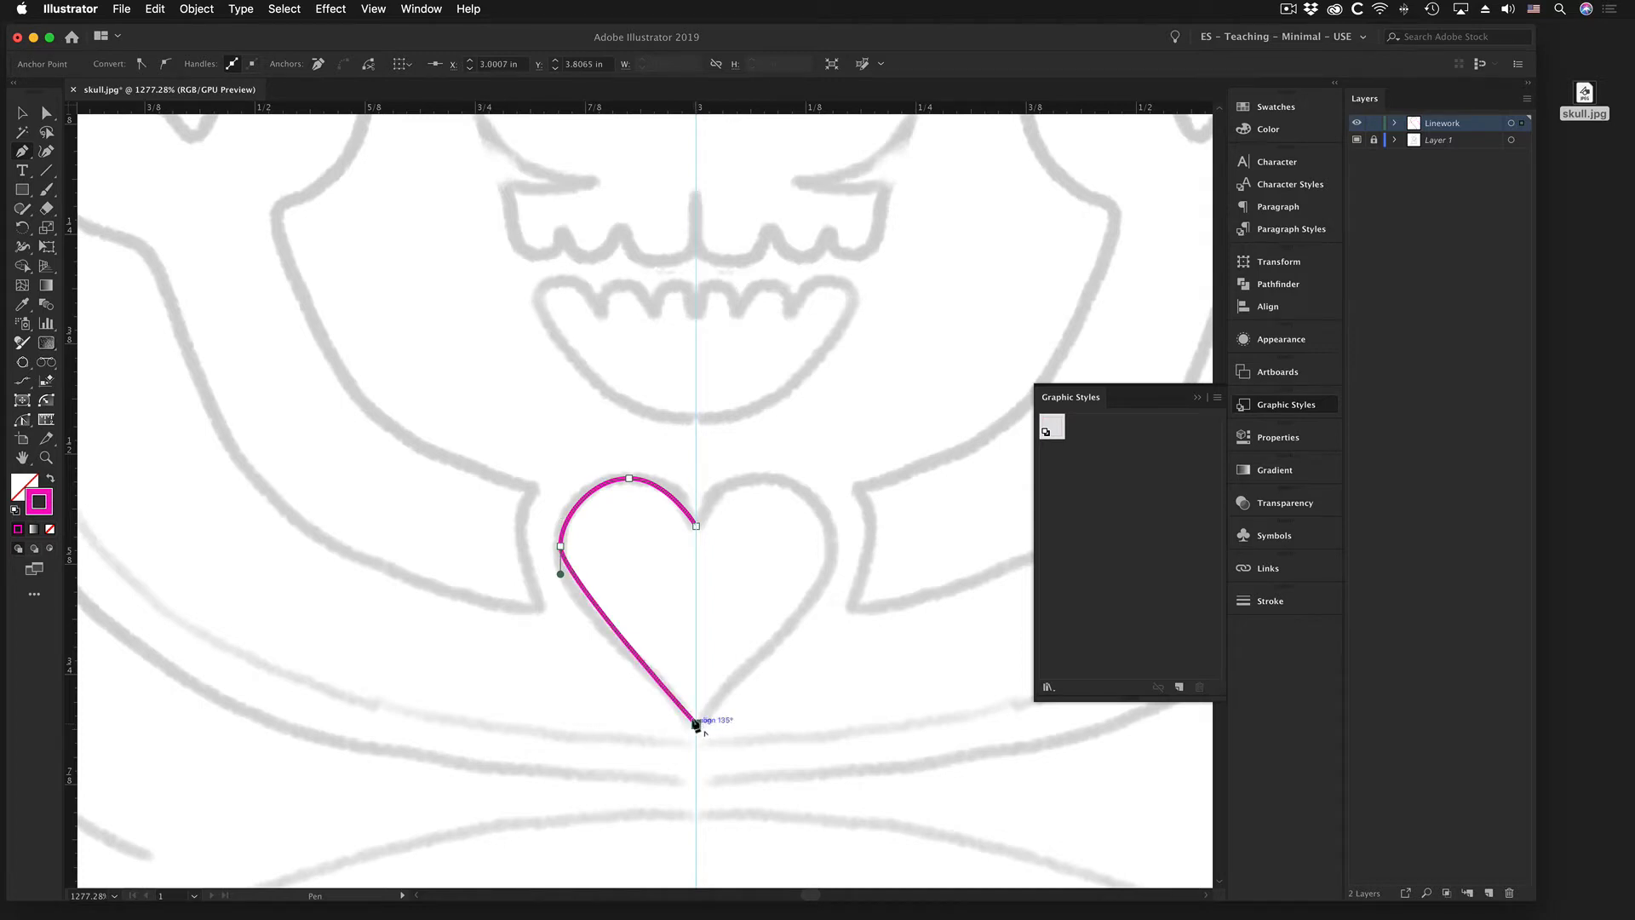
{"action": "left_click_drag", "start_coordinate": [688, 718], "coordinate": [607, 712]}
{"action": "key", "text": "super"}
{"action": "left_click_drag", "start_coordinate": [600, 705], "coordinate": [58, 90]}
{"action": "key", "text": "super"}
{"action": "left_click", "coordinate": [645, 728], "text": "super"}
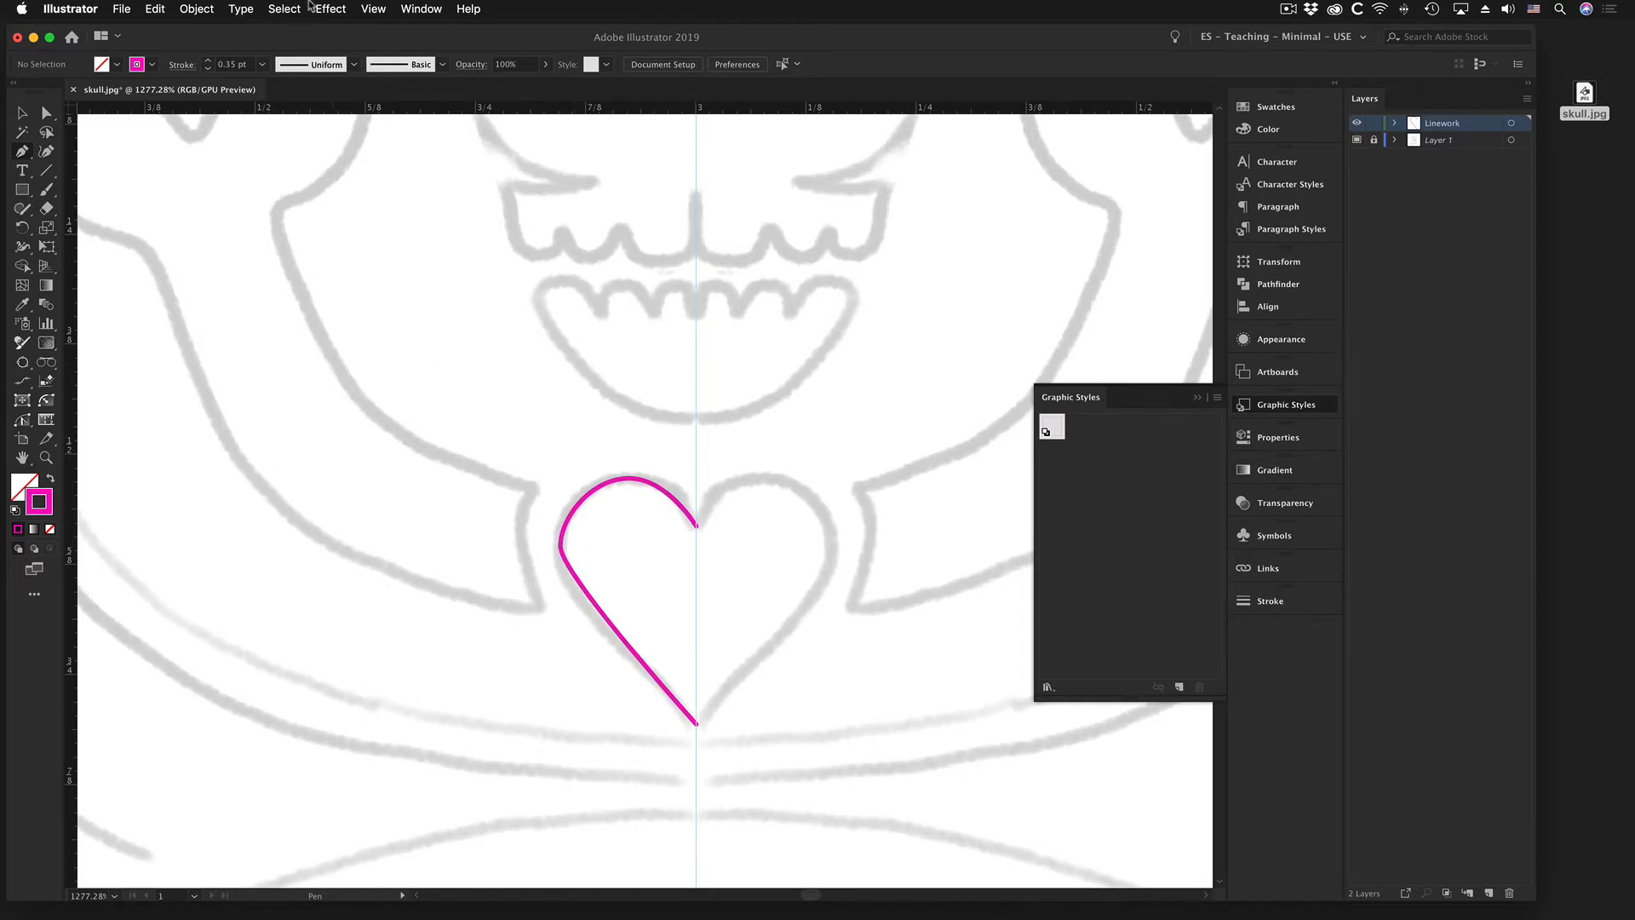
- Turn off Smart Guides and keep the Pen tool active
{"action": "left_click", "coordinate": [373, 9]}
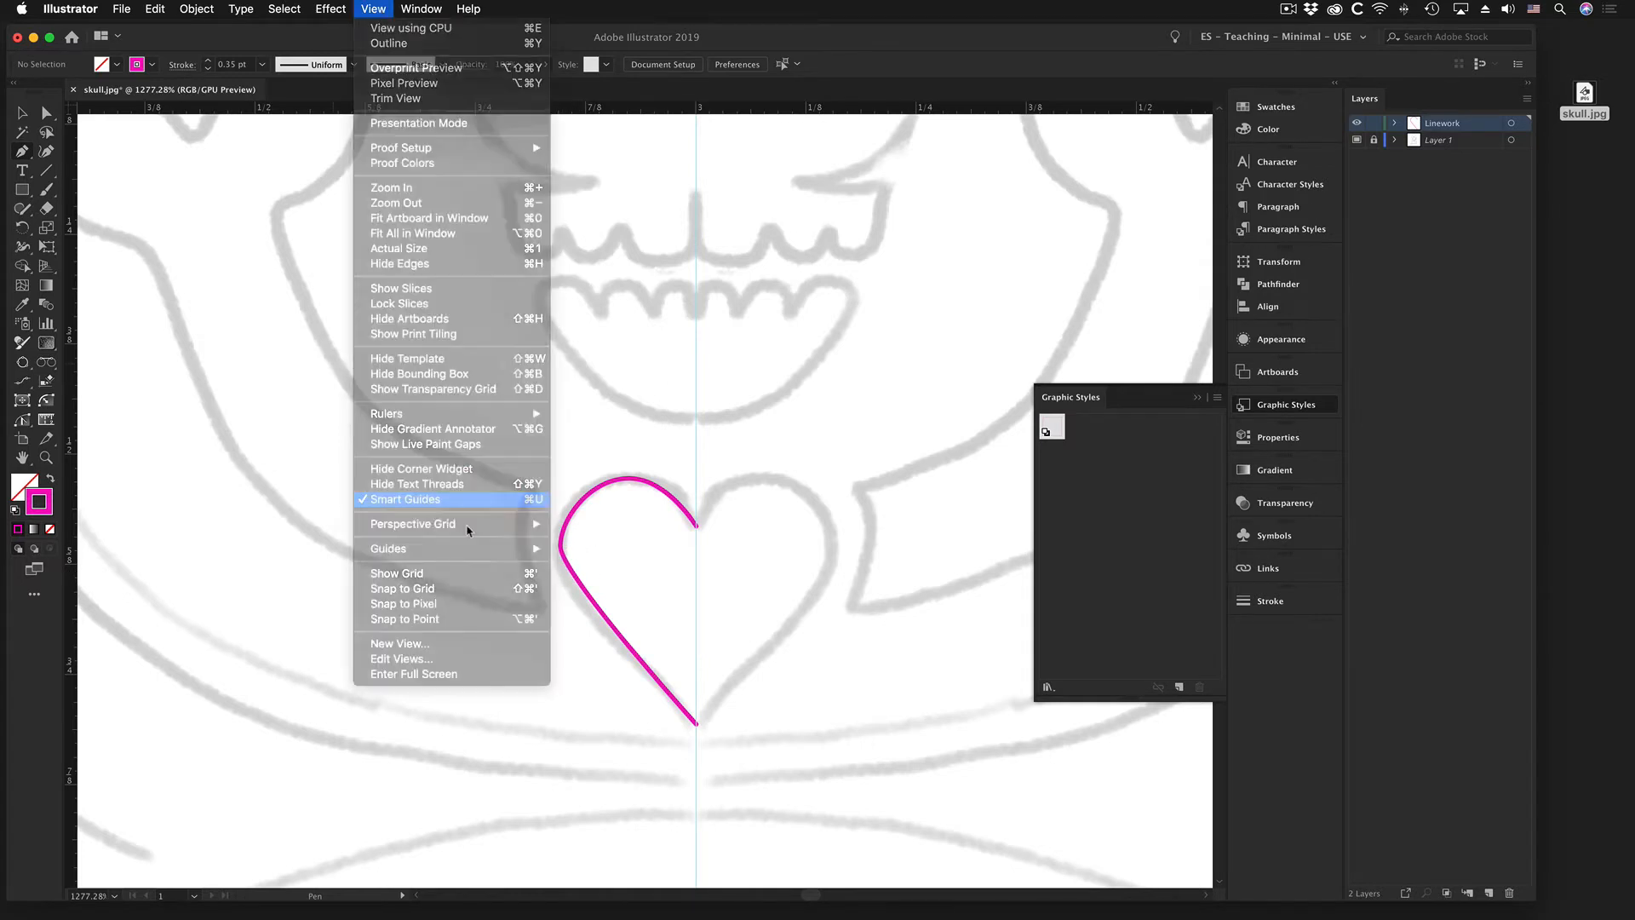
{"action": "left_click", "coordinate": [460, 499]}
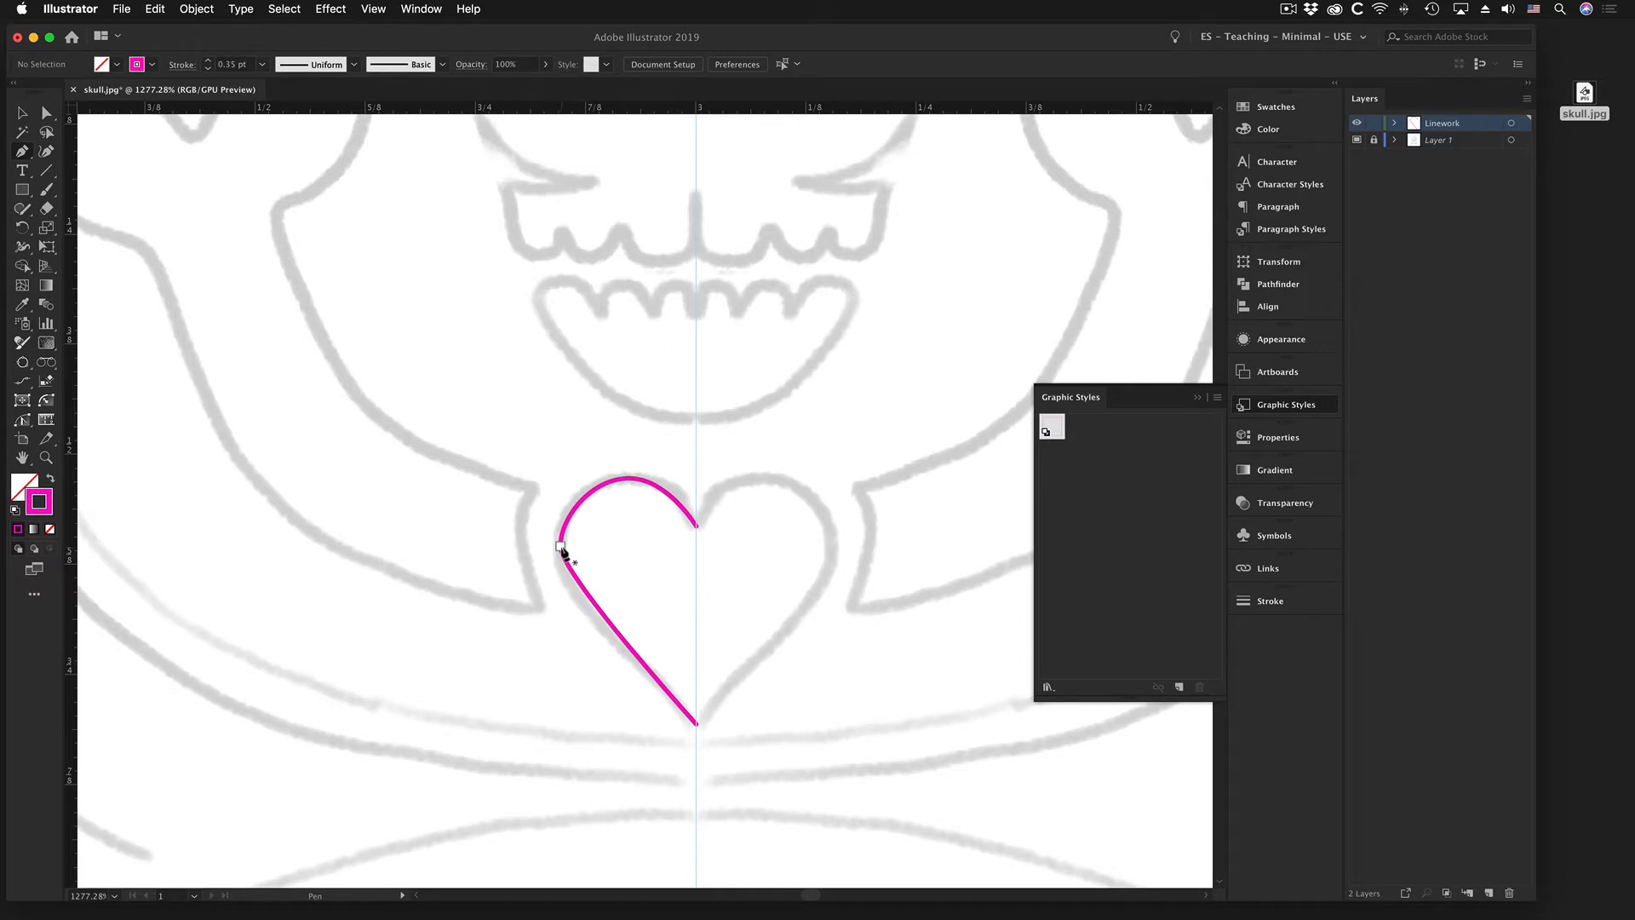
{"action": "key", "text": "super+u"}
{"action": "key", "text": "super+u"}
{"action": "left_click", "coordinate": [17, 151]}
- Refine the heart half by lengthening the handles of its leftmost anchor and shifting its top anchor slightly toward the guide
{"action": "key", "text": "super"}
{"action": "left_click", "coordinate": [561, 547], "text": "super"}
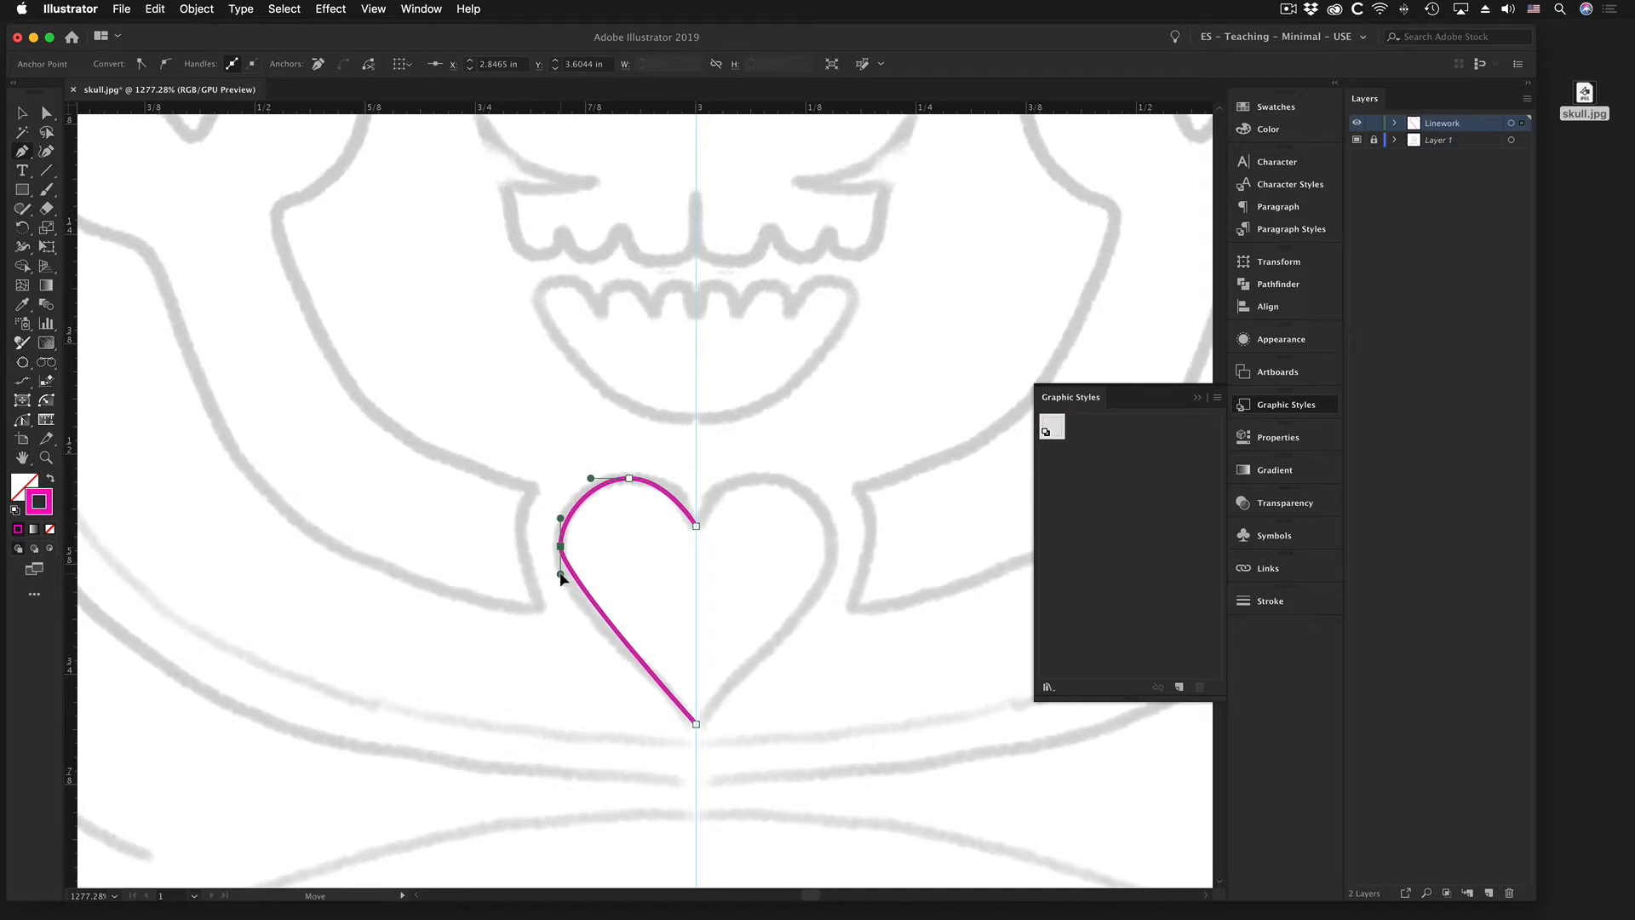
{"action": "left_click_drag", "start_coordinate": [561, 579], "coordinate": [565, 626]}
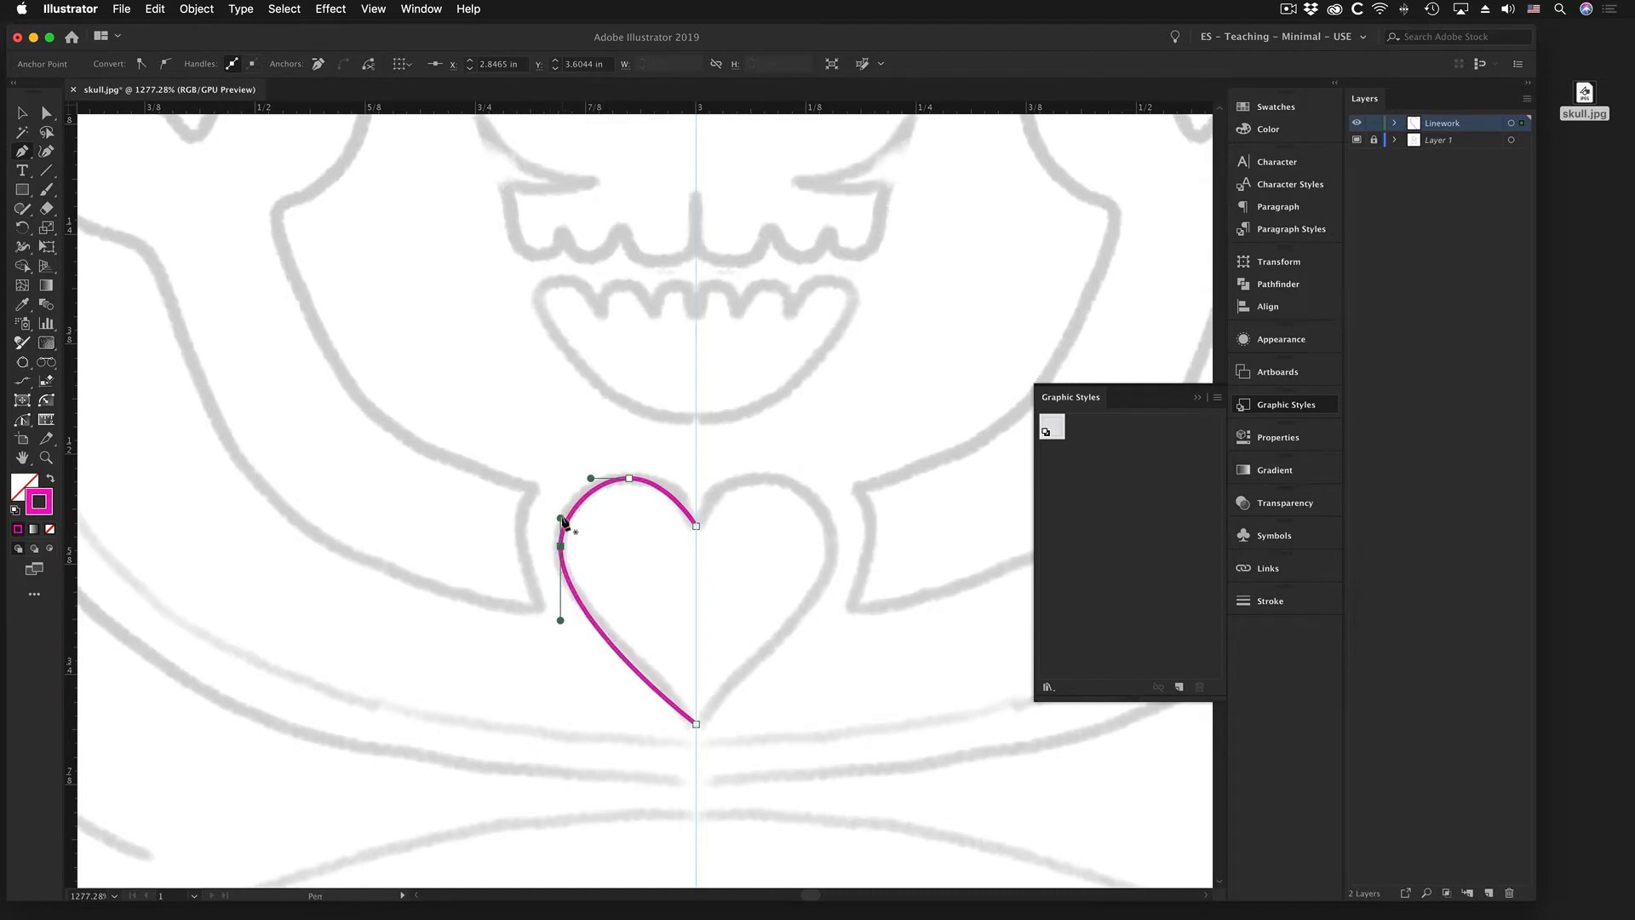
{"action": "key", "text": "super"}
{"action": "left_click_drag", "start_coordinate": [560, 518], "coordinate": [561, 511]}
{"action": "left_click", "coordinate": [629, 478]}
{"action": "left_click_drag", "start_coordinate": [631, 482], "coordinate": [560, 503]}
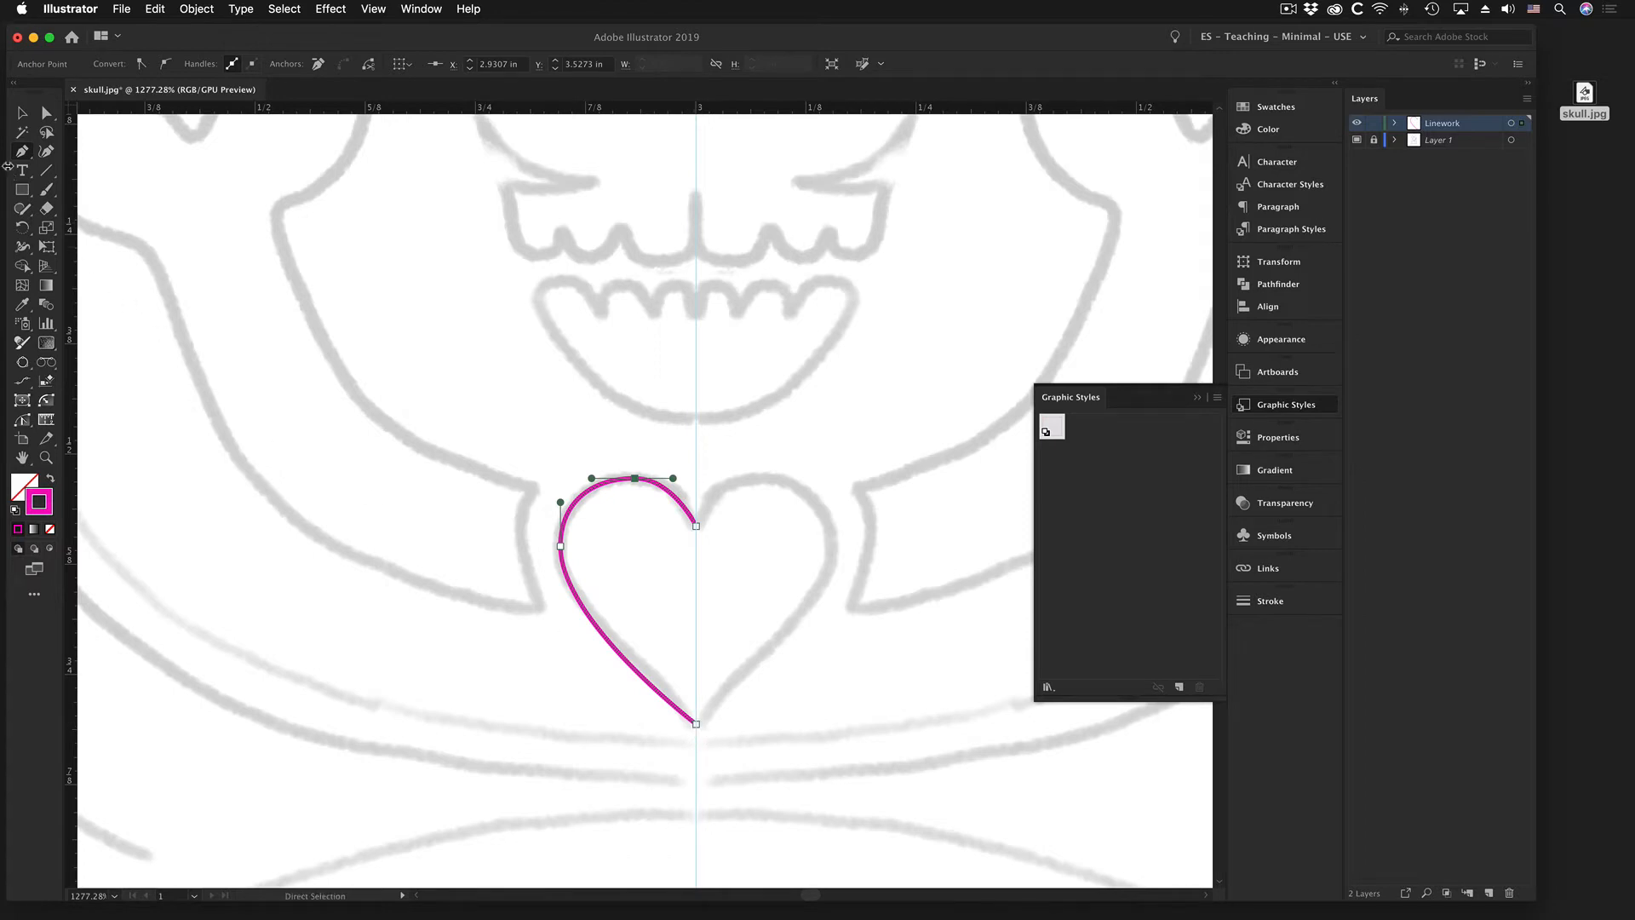
- Close the heart half with a straight segment along the center guide, and select the closed path
{"action": "left_click", "coordinate": [697, 724]}
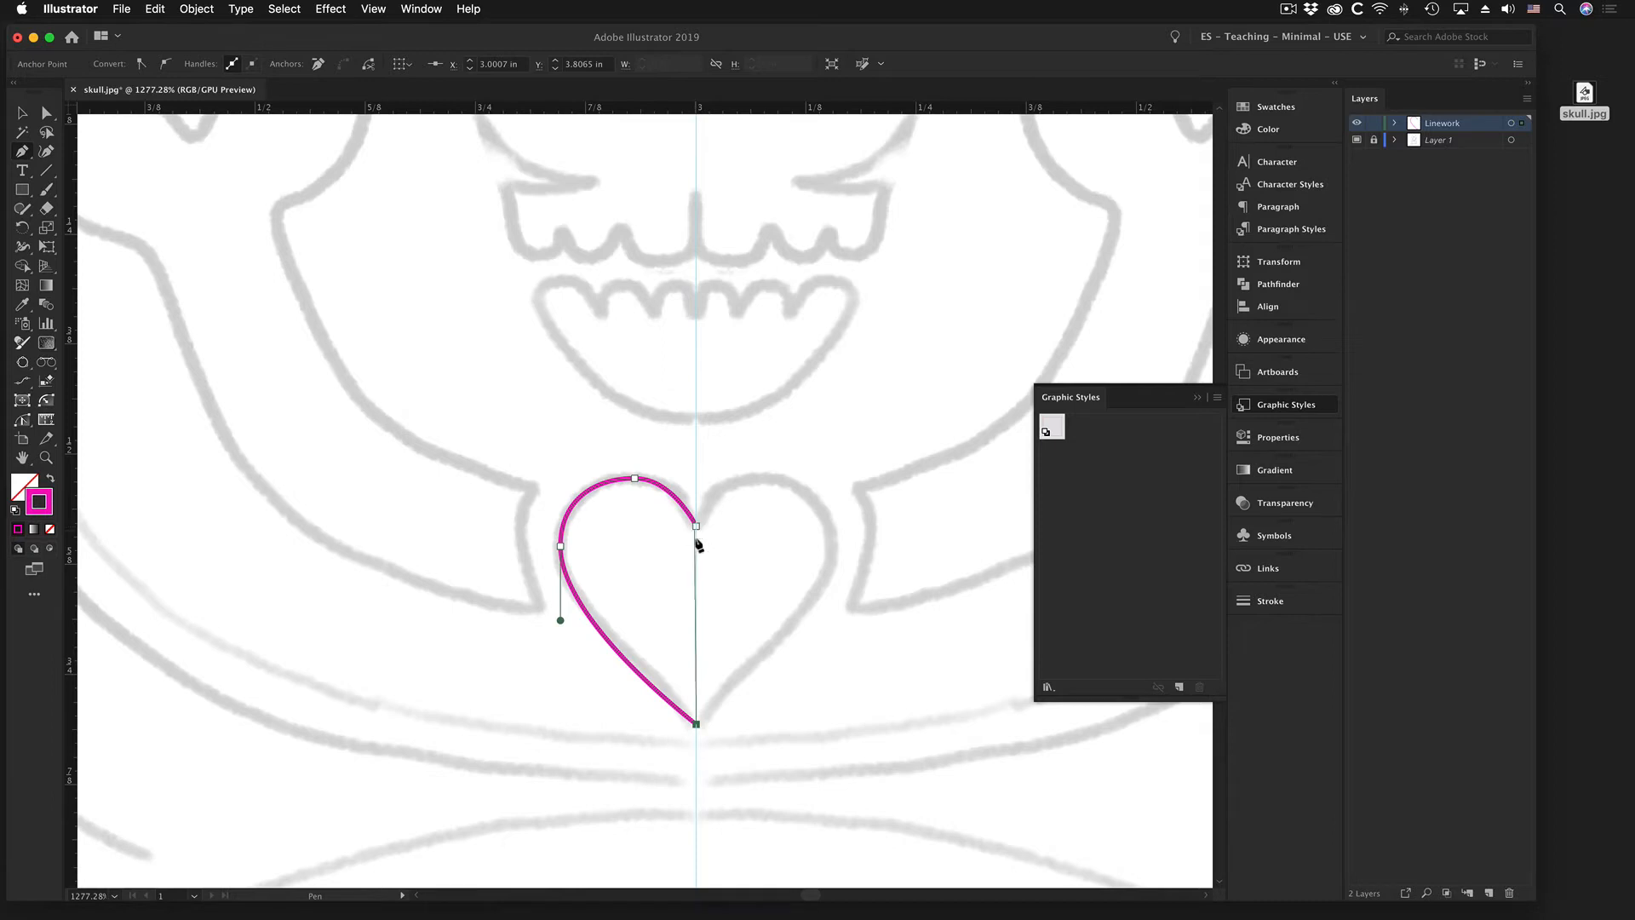
{"action": "key", "text": "super+j"}
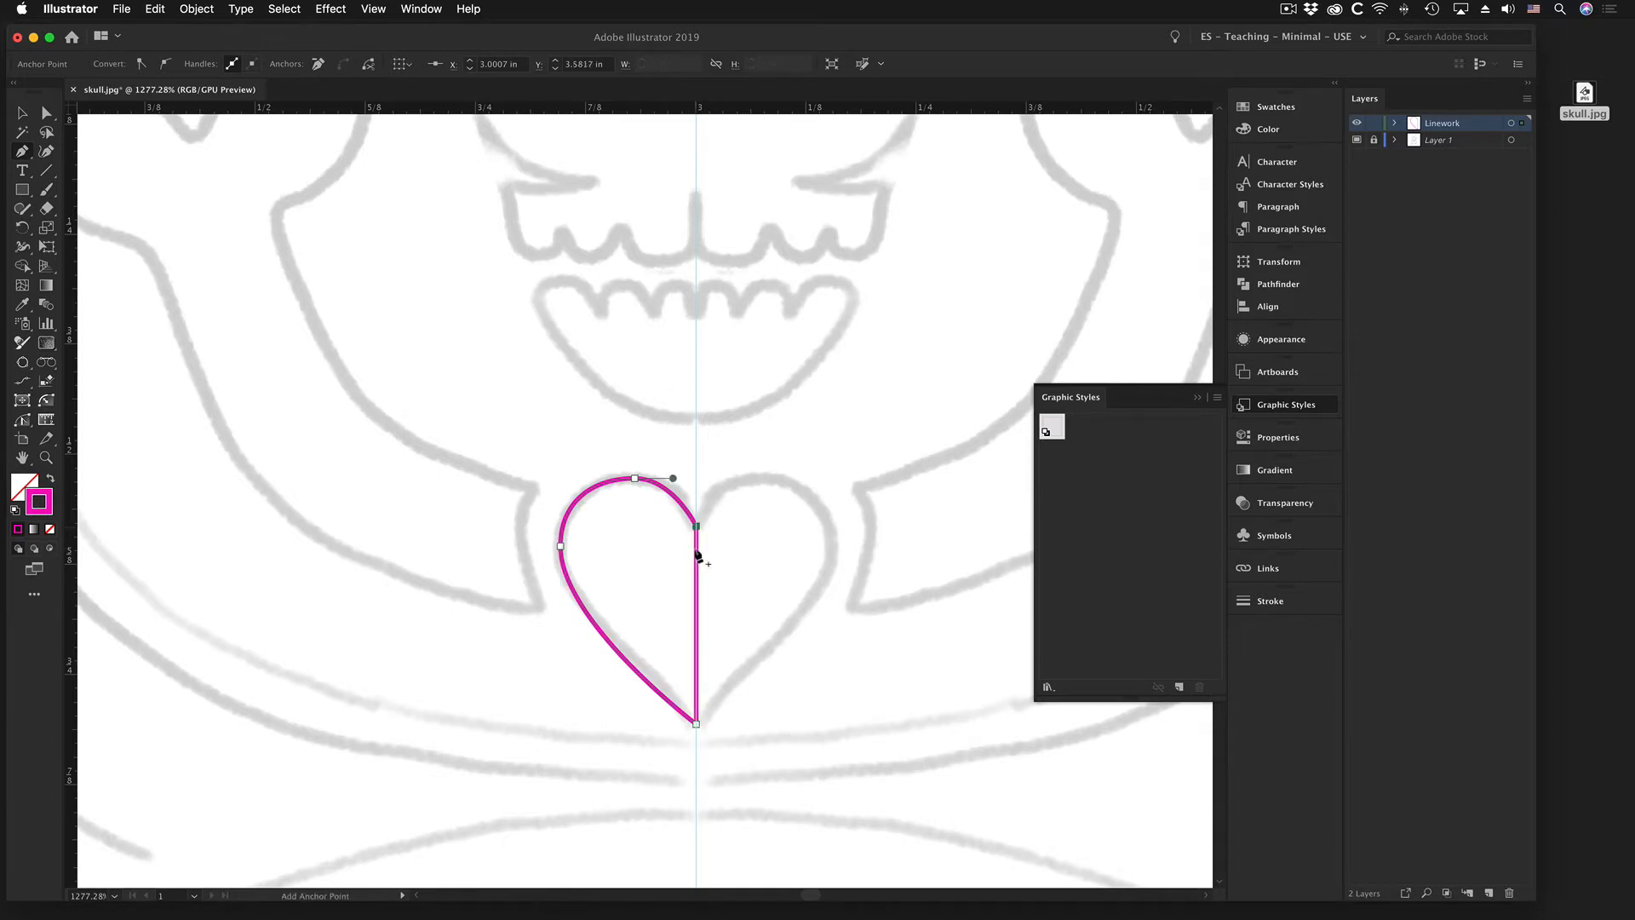
{"action": "key", "text": "super+shift+a"}
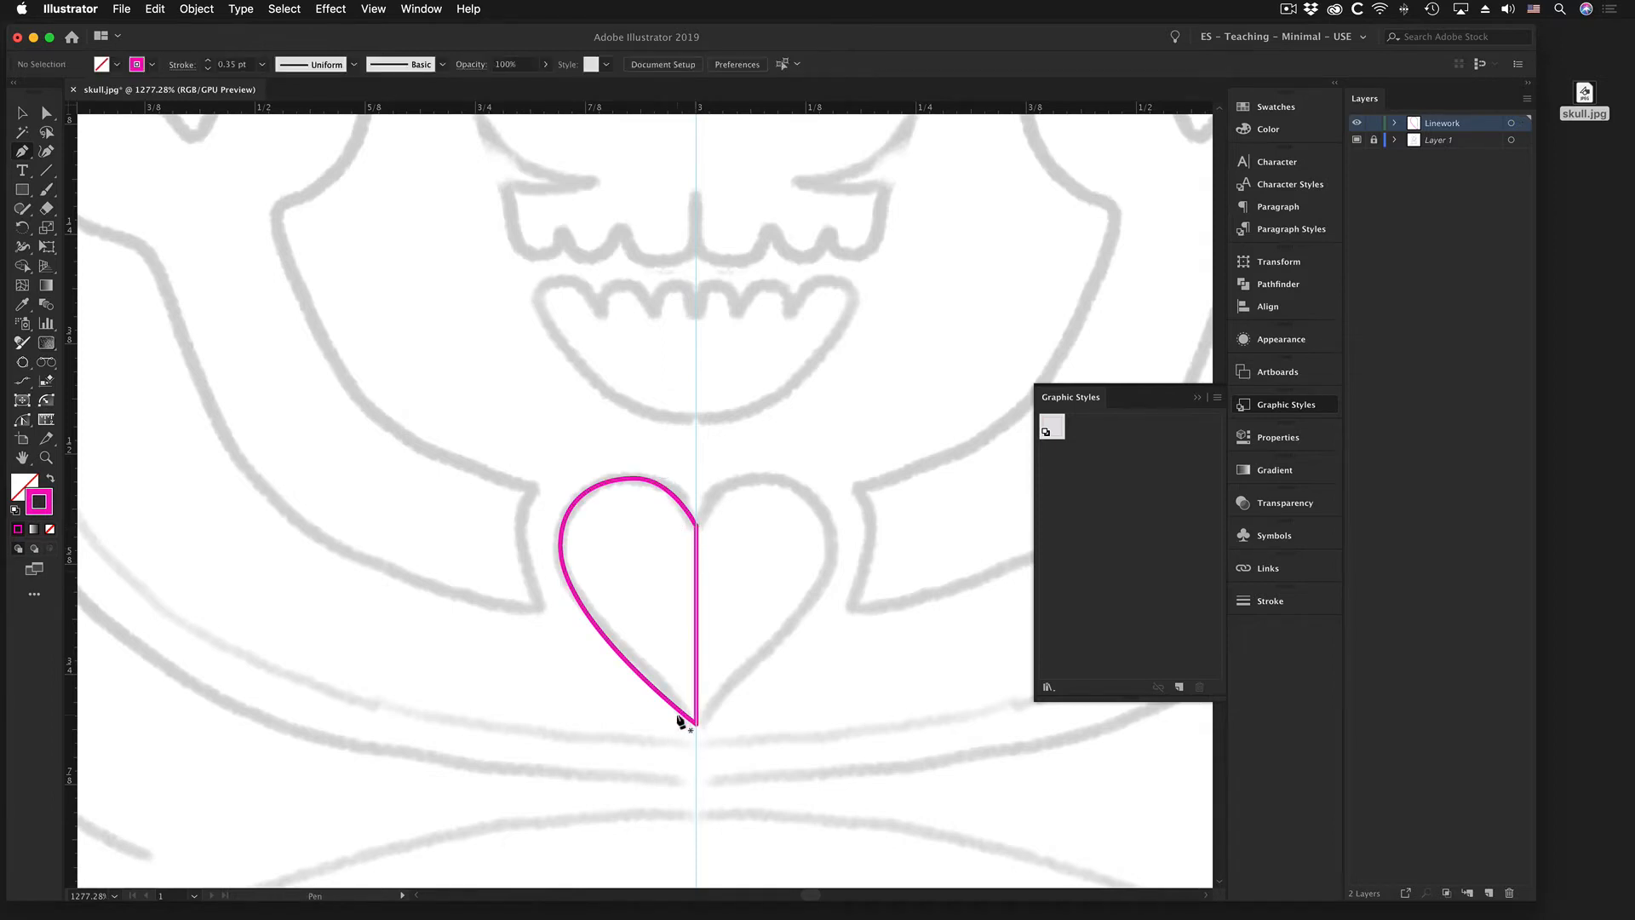
{"action": "scroll", "coordinate": [679, 555], "scroll_direction": "down", "scroll_amount": 3}
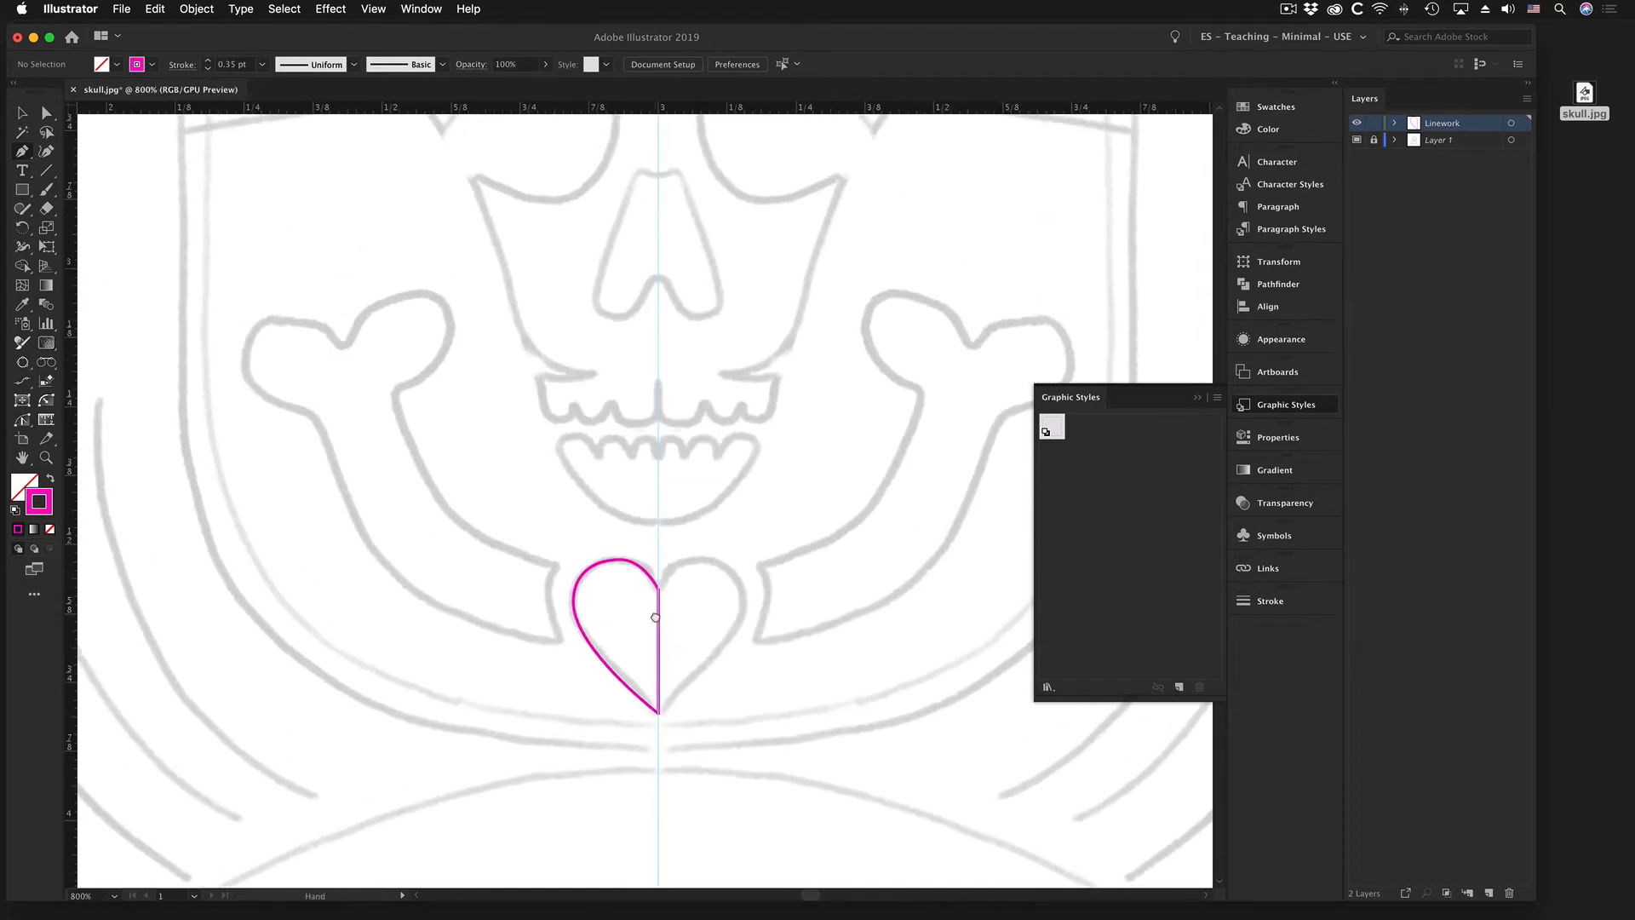
{"action": "left_click_drag", "start_coordinate": [655, 617], "coordinate": [657, 640]}
{"action": "left_click", "coordinate": [23, 114]}
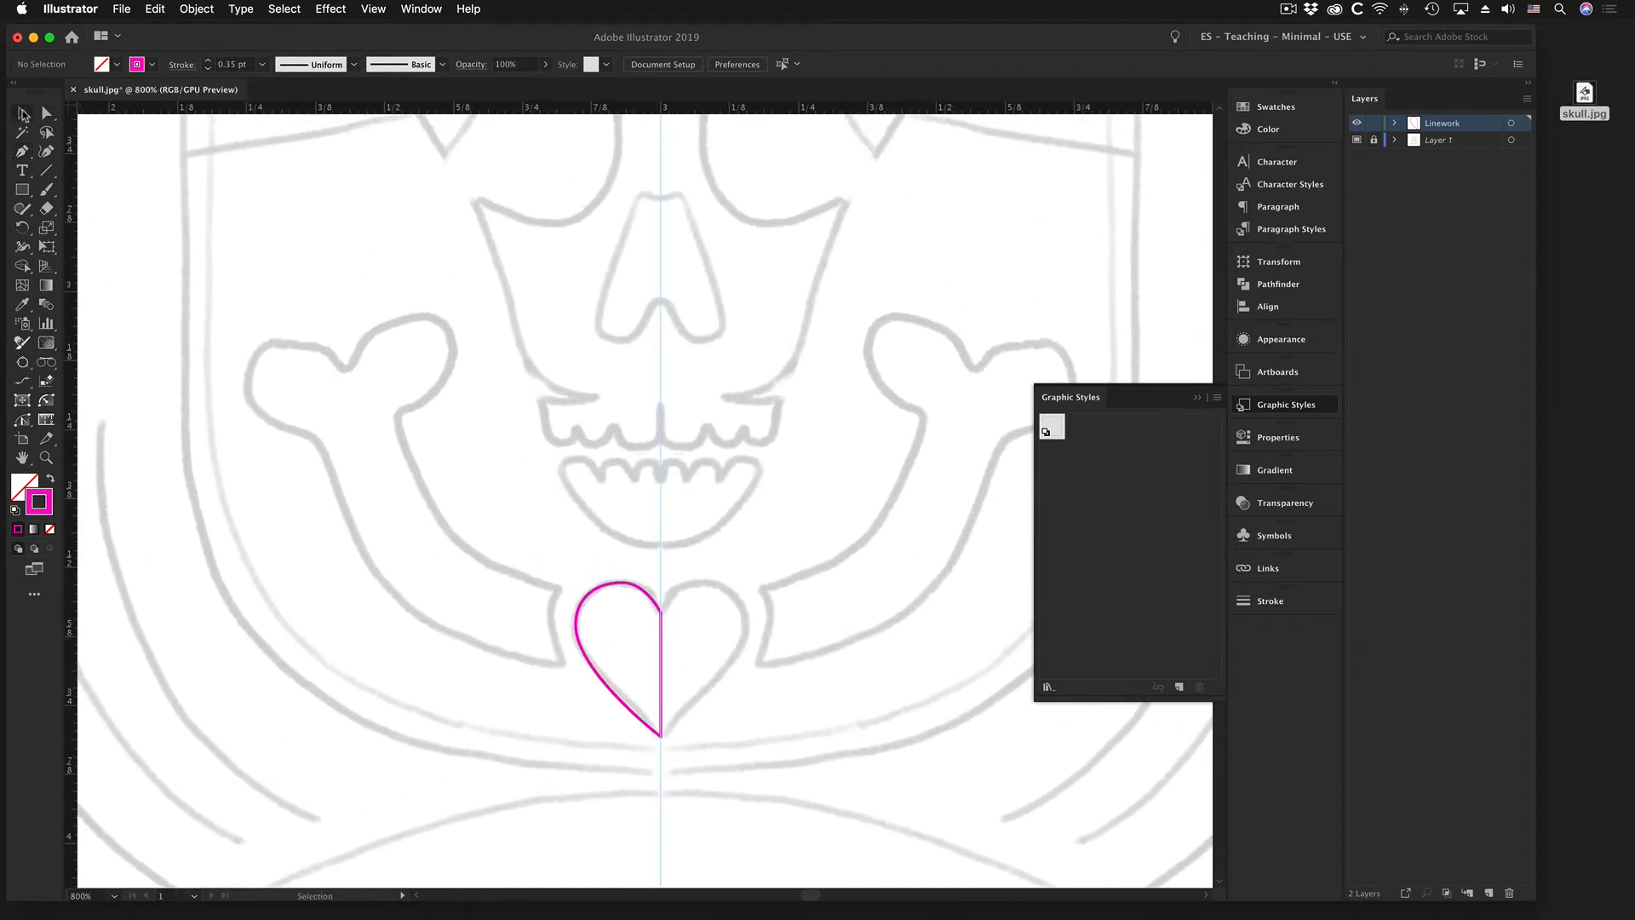
{"action": "left_click", "coordinate": [611, 586]}
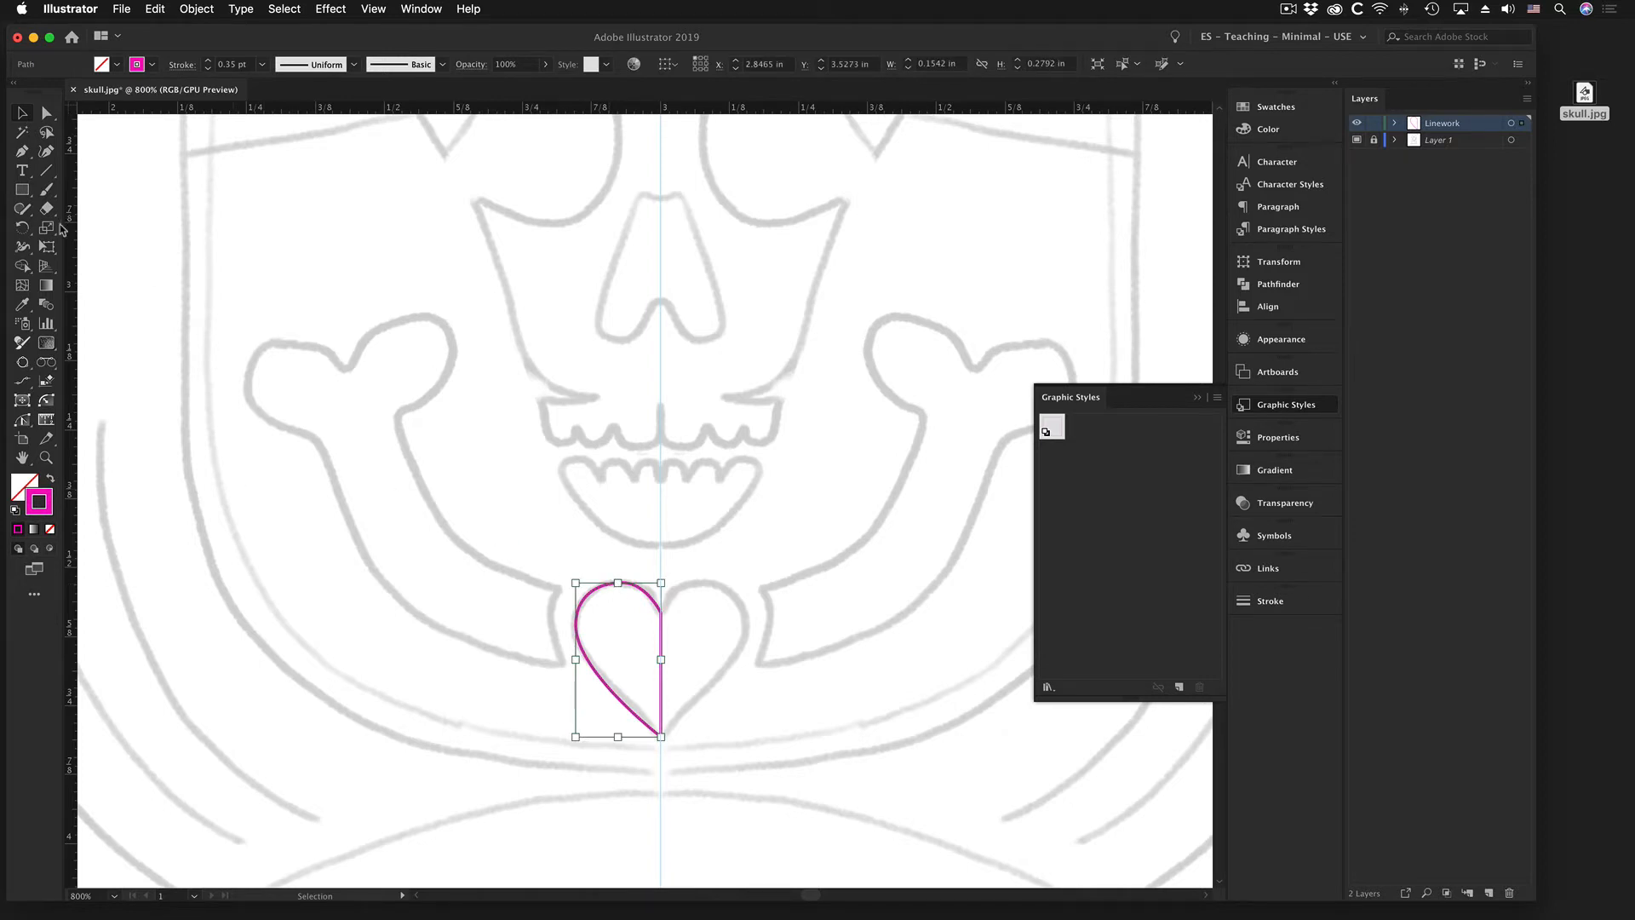
- Start a new Pen path for the left bone, tracing from its lower end corner beside the heart along the outer edge to the left knob
{"action": "left_click", "coordinate": [23, 153]}
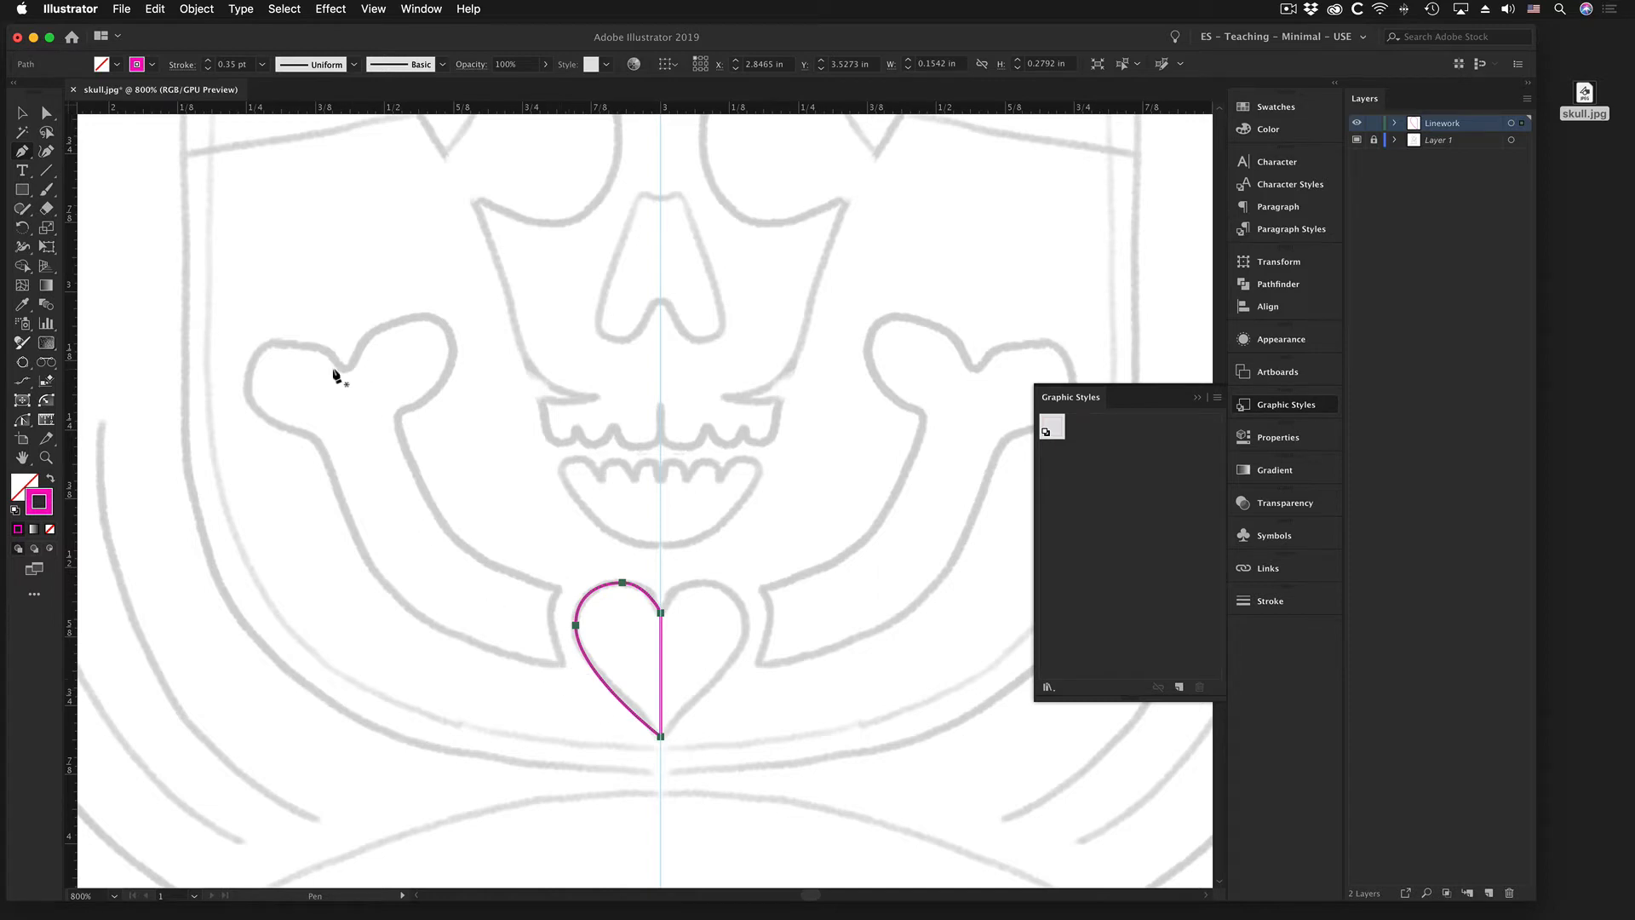
{"action": "left_click", "coordinate": [564, 665], "text": "super"}
{"action": "left_click", "coordinate": [563, 664]}
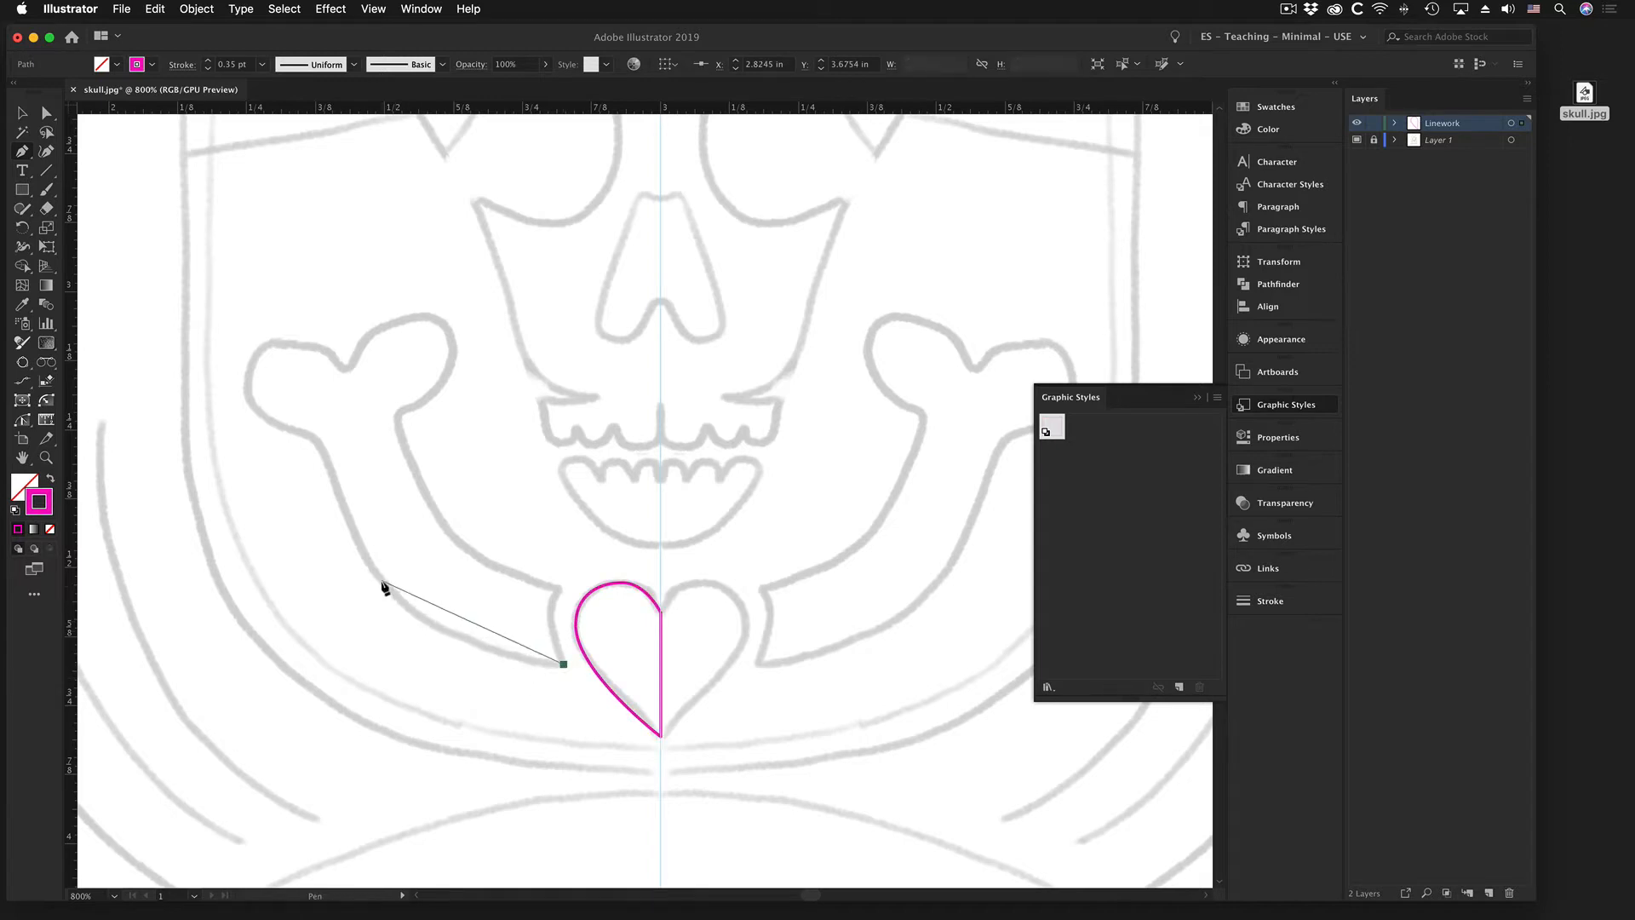
{"action": "left_click_drag", "start_coordinate": [389, 589], "coordinate": [354, 537]}
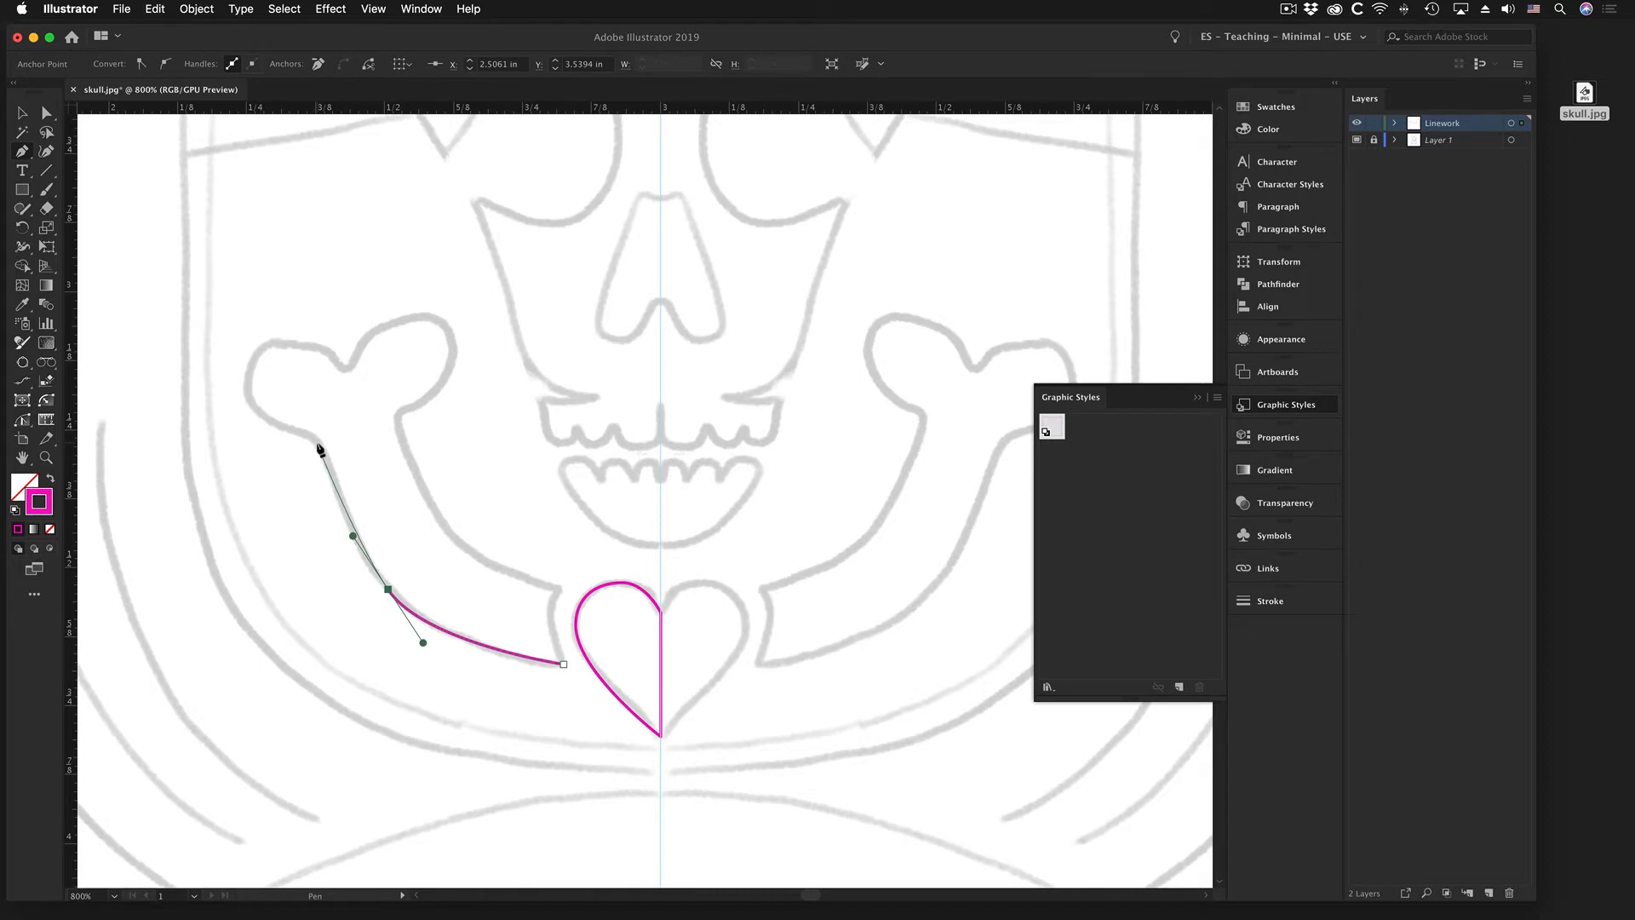
{"action": "left_click", "coordinate": [317, 444]}
{"action": "left_click_drag", "start_coordinate": [314, 440], "coordinate": [304, 431]}
{"action": "left_click_drag", "start_coordinate": [246, 386], "coordinate": [246, 350]}
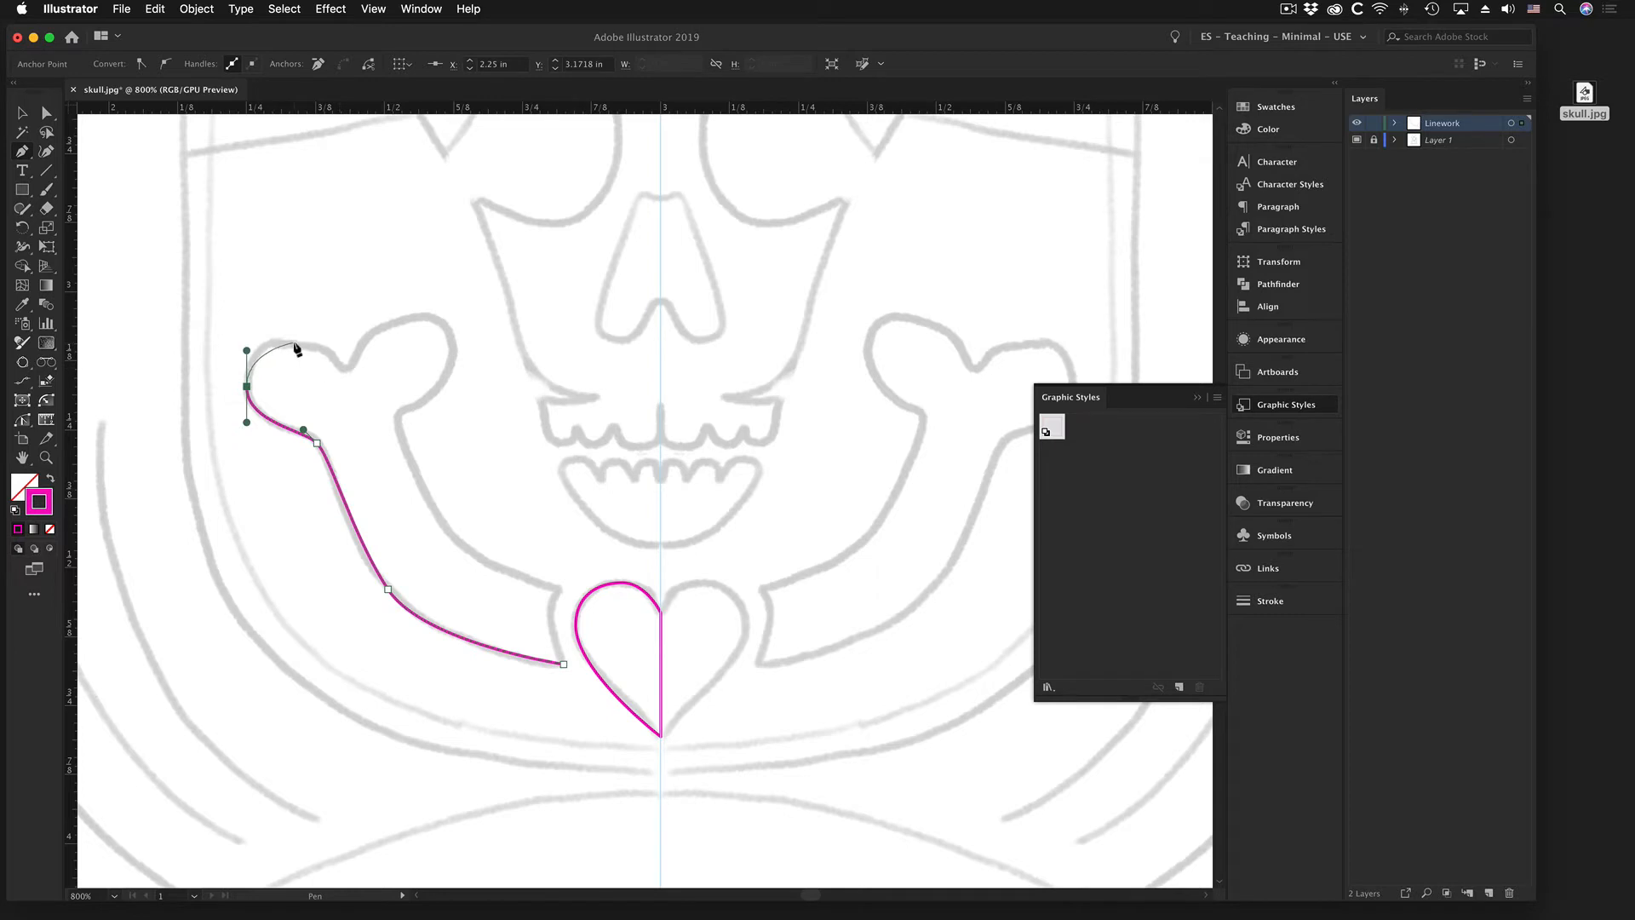
- Continue the bone outline over both knobs and down the inner edge, and close it at the starting corner beside the heart
{"action": "left_click_drag", "start_coordinate": [296, 344], "coordinate": [362, 373]}
{"action": "left_click_drag", "start_coordinate": [423, 317], "coordinate": [474, 314]}
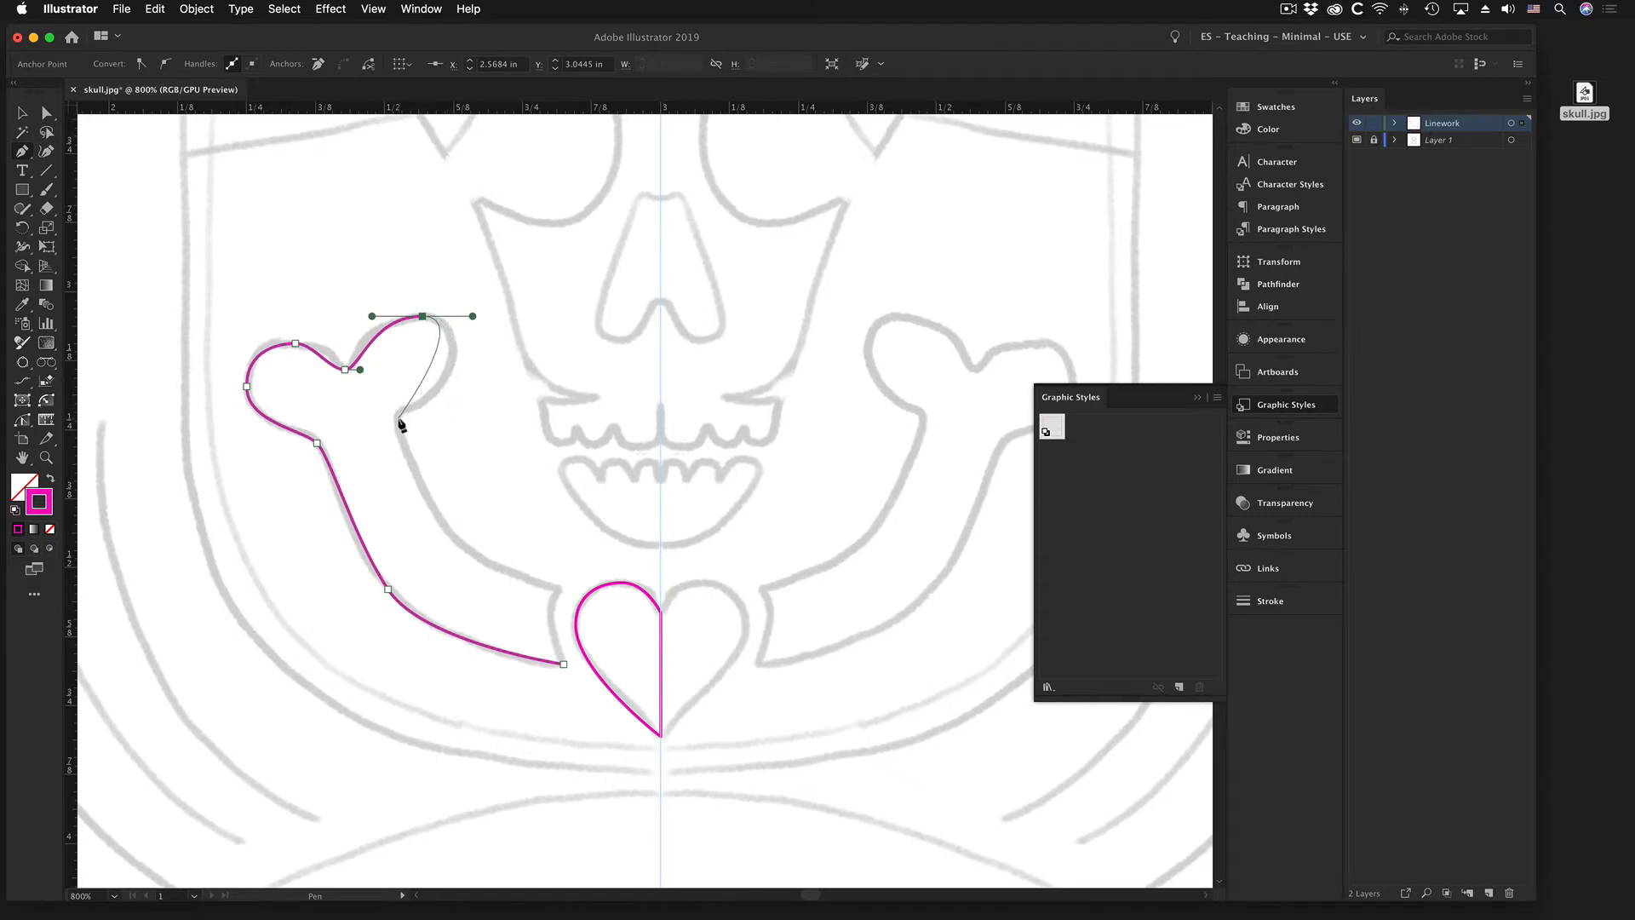
{"action": "left_click_drag", "start_coordinate": [399, 419], "coordinate": [396, 435]}
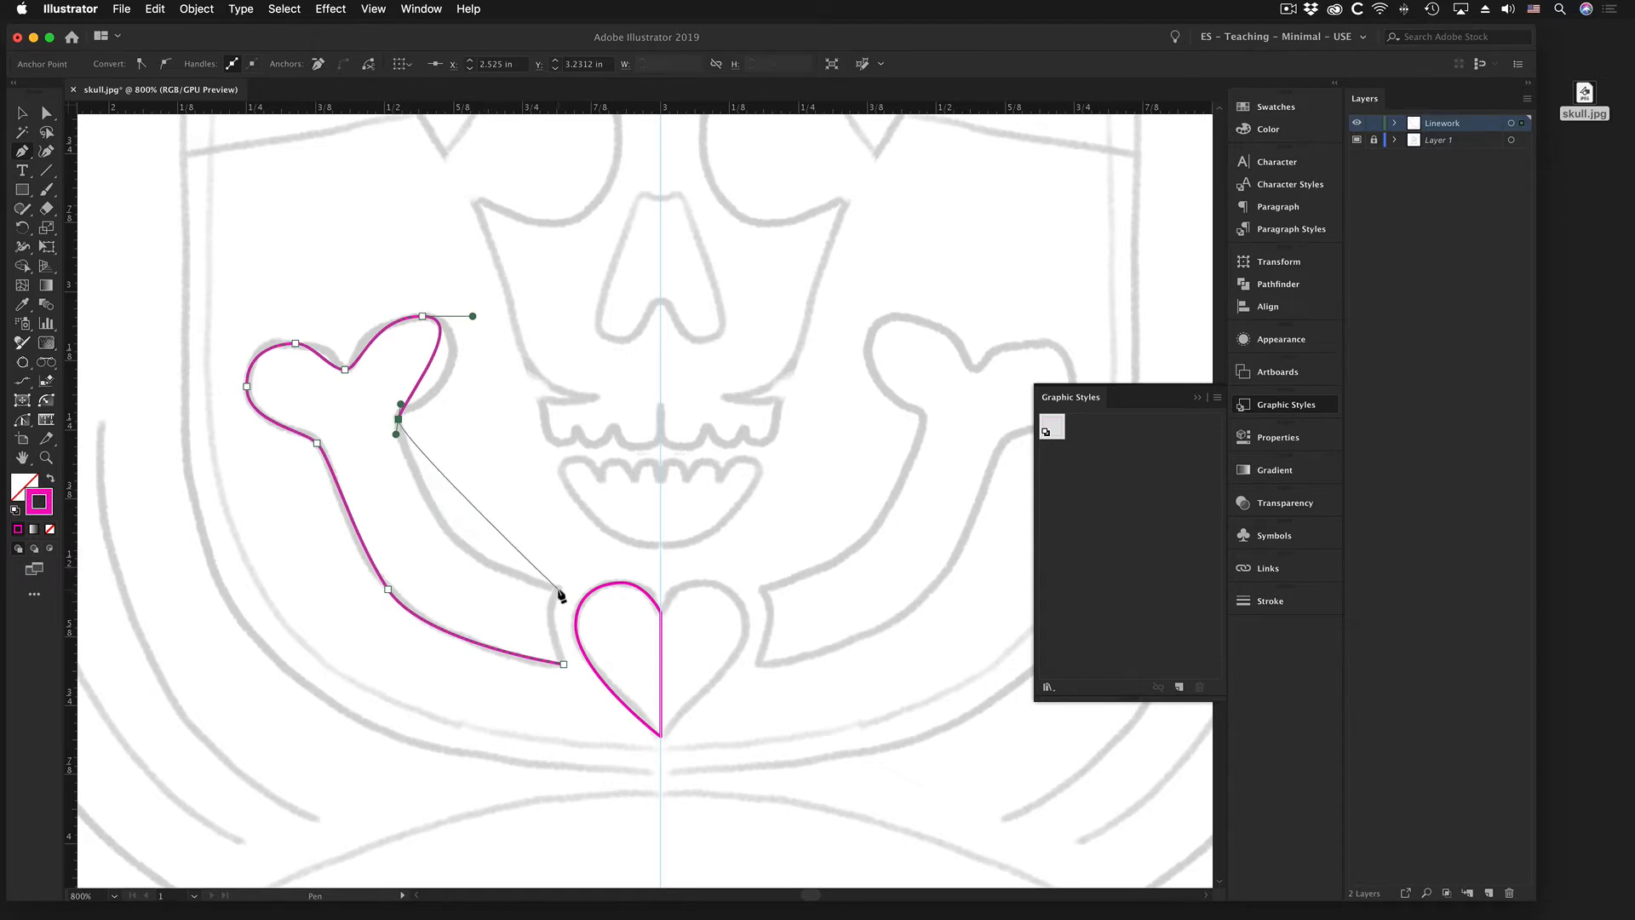
{"action": "left_click_drag", "start_coordinate": [557, 588], "coordinate": [564, 615]}
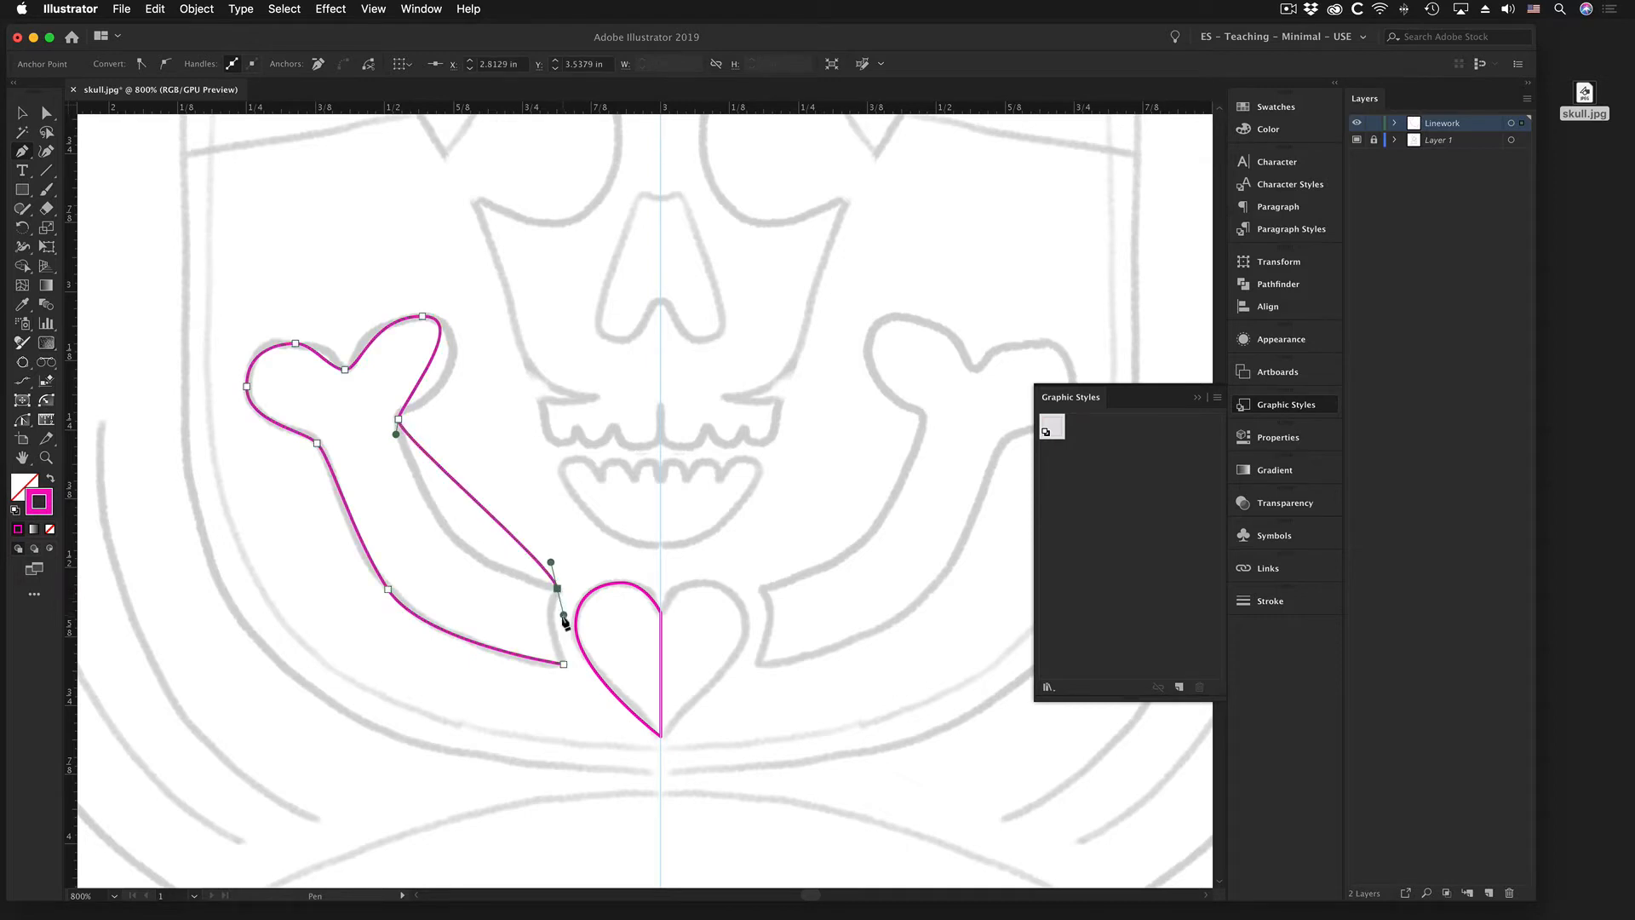
{"action": "left_click", "coordinate": [562, 664]}
- Refine the bone's outer edge by adjusting the handles of its lower bend anchor and the anchor where the left knob begins
{"action": "key", "text": "super"}
{"action": "left_click", "coordinate": [388, 589], "text": "super"}
{"action": "left_click_drag", "start_coordinate": [353, 537], "coordinate": [333, 525]}
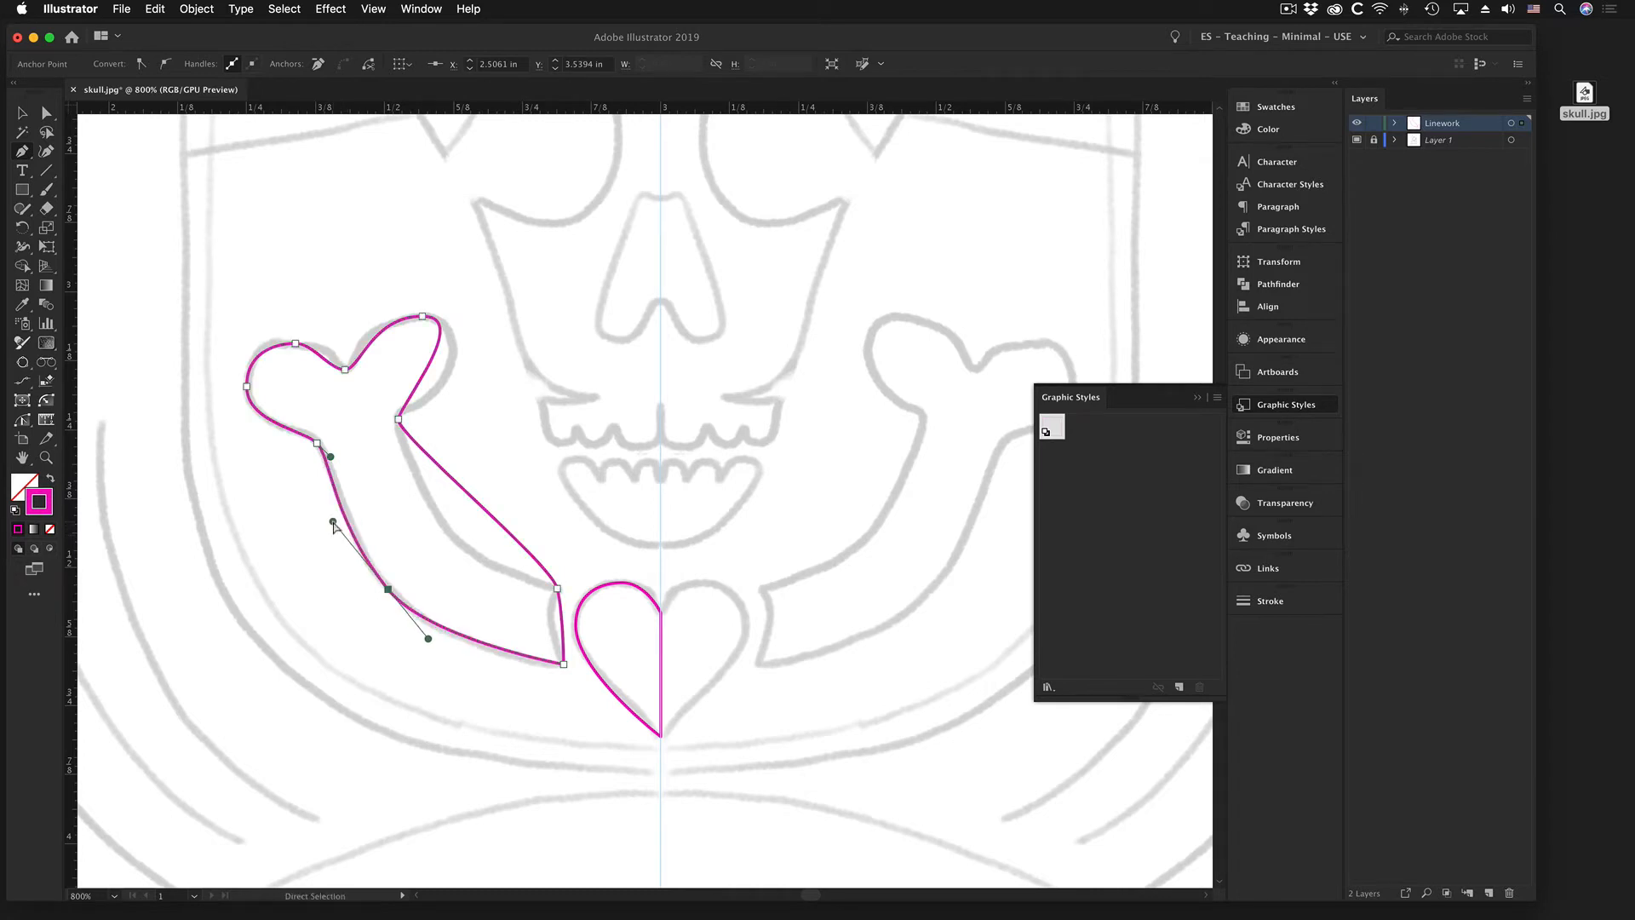
{"action": "left_click_drag", "start_coordinate": [429, 639], "coordinate": [443, 654]}
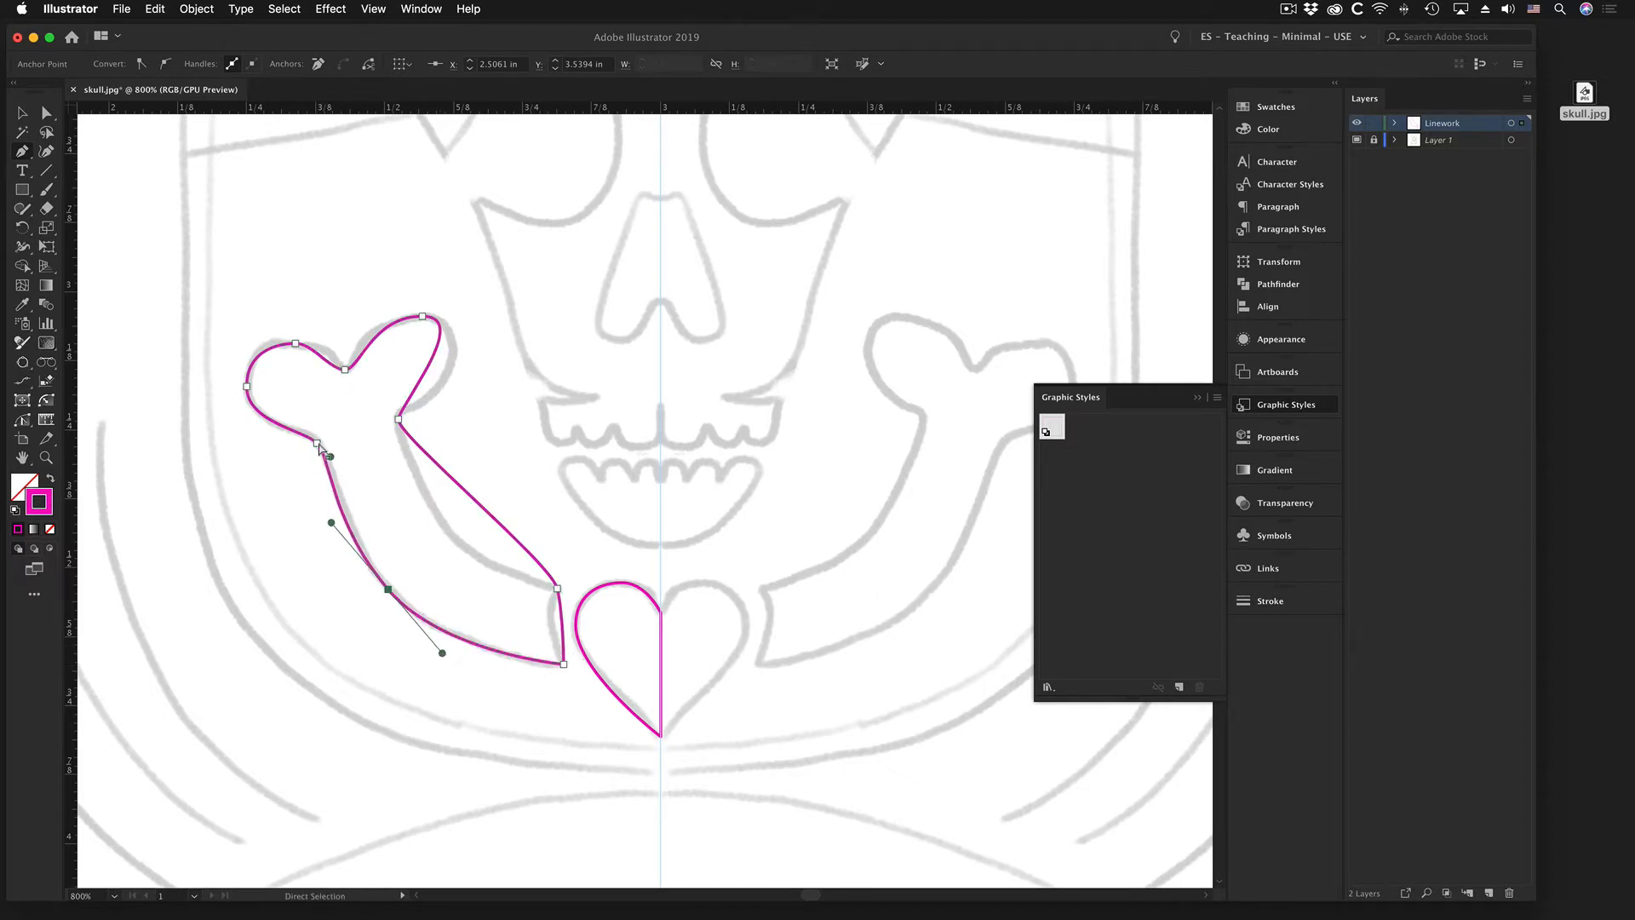
{"action": "left_click", "coordinate": [317, 444]}
{"action": "mouse_move", "coordinate": [320, 449]}
{"action": "left_mouse_down"}
{"action": "mouse_move", "coordinate": [341, 465]}
{"action": "mouse_move", "coordinate": [303, 427]}
{"action": "mouse_move", "coordinate": [339, 472]}
{"action": "mouse_move", "coordinate": [311, 468]}
{"action": "mouse_move", "coordinate": [350, 470]}
{"action": "mouse_move", "coordinate": [334, 466]}
{"action": "left_mouse_up"}
{"action": "left_click_drag", "start_coordinate": [331, 525], "coordinate": [339, 528]}
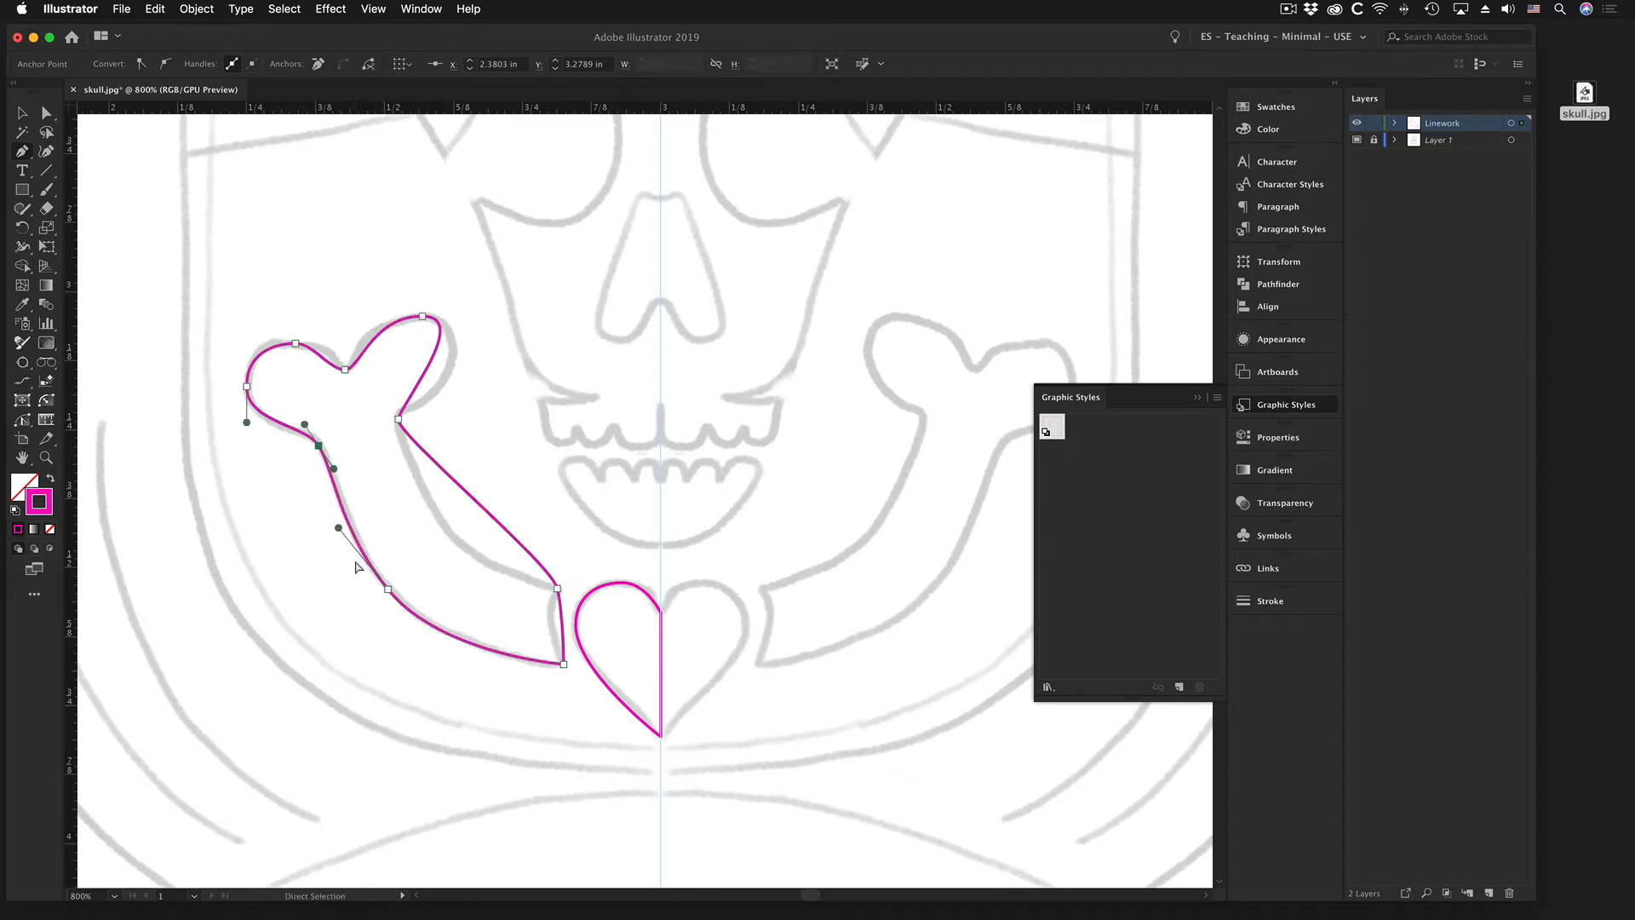
{"action": "left_click_drag", "start_coordinate": [334, 468], "coordinate": [337, 474]}
- Refine the left knob by shifting its leftmost and top anchors slightly and adjusting the handles between them
{"action": "left_click", "coordinate": [246, 387]}
{"action": "left_click_drag", "start_coordinate": [248, 390], "coordinate": [250, 342]}
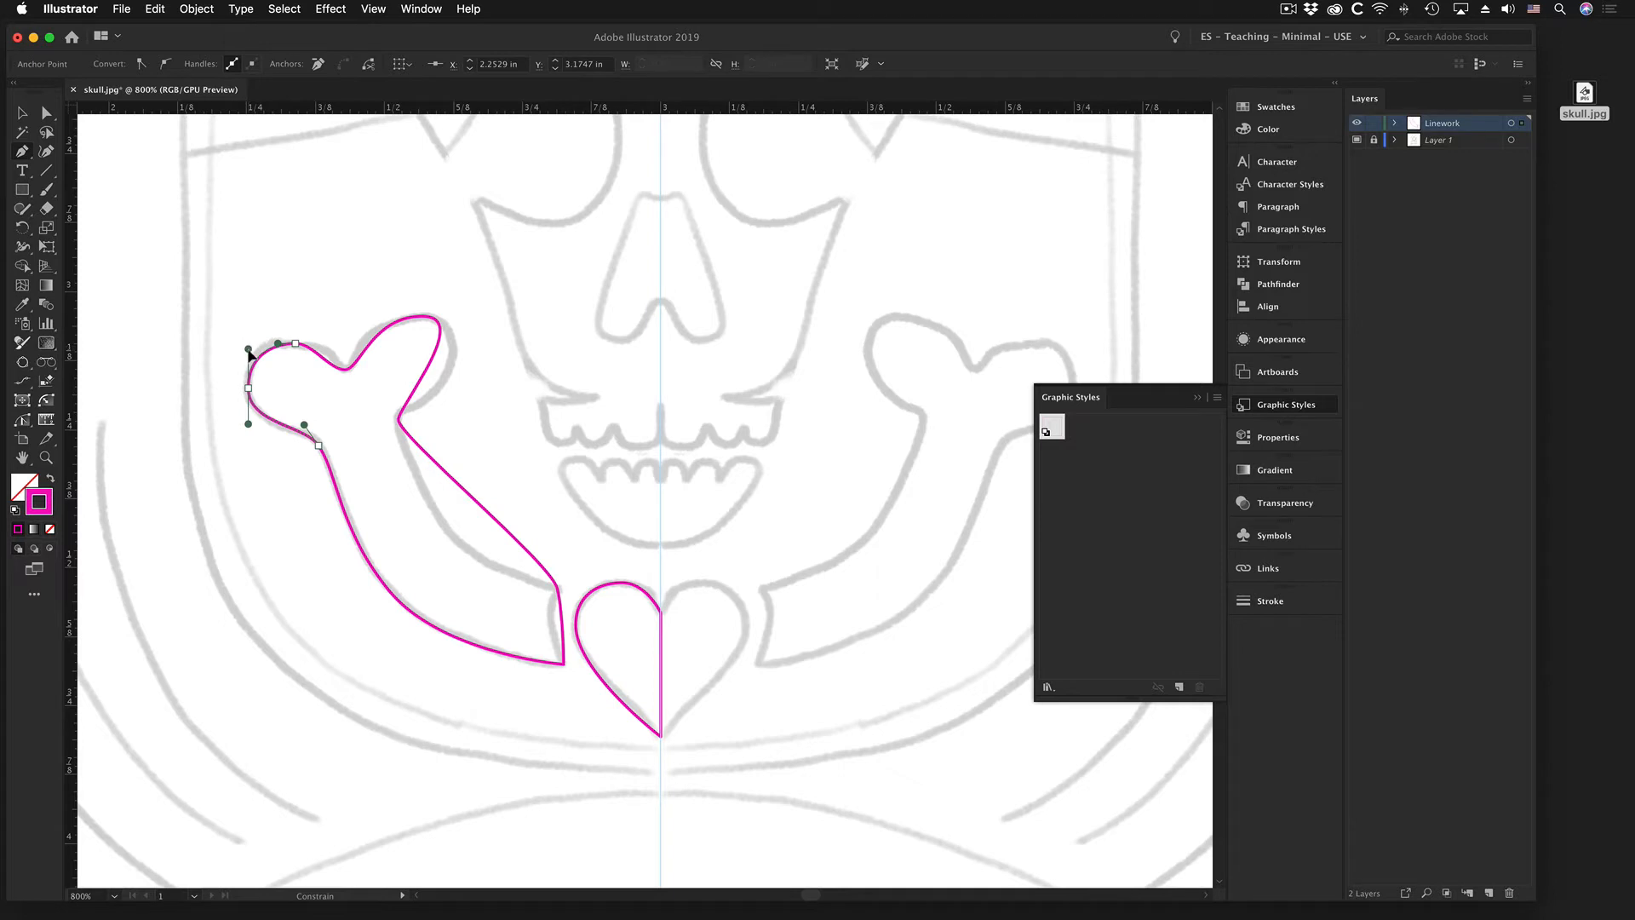
{"action": "left_click_drag", "start_coordinate": [249, 348], "coordinate": [250, 428]}
{"action": "left_click_drag", "start_coordinate": [294, 343], "coordinate": [249, 359]}
{"action": "left_click", "coordinate": [248, 355]}
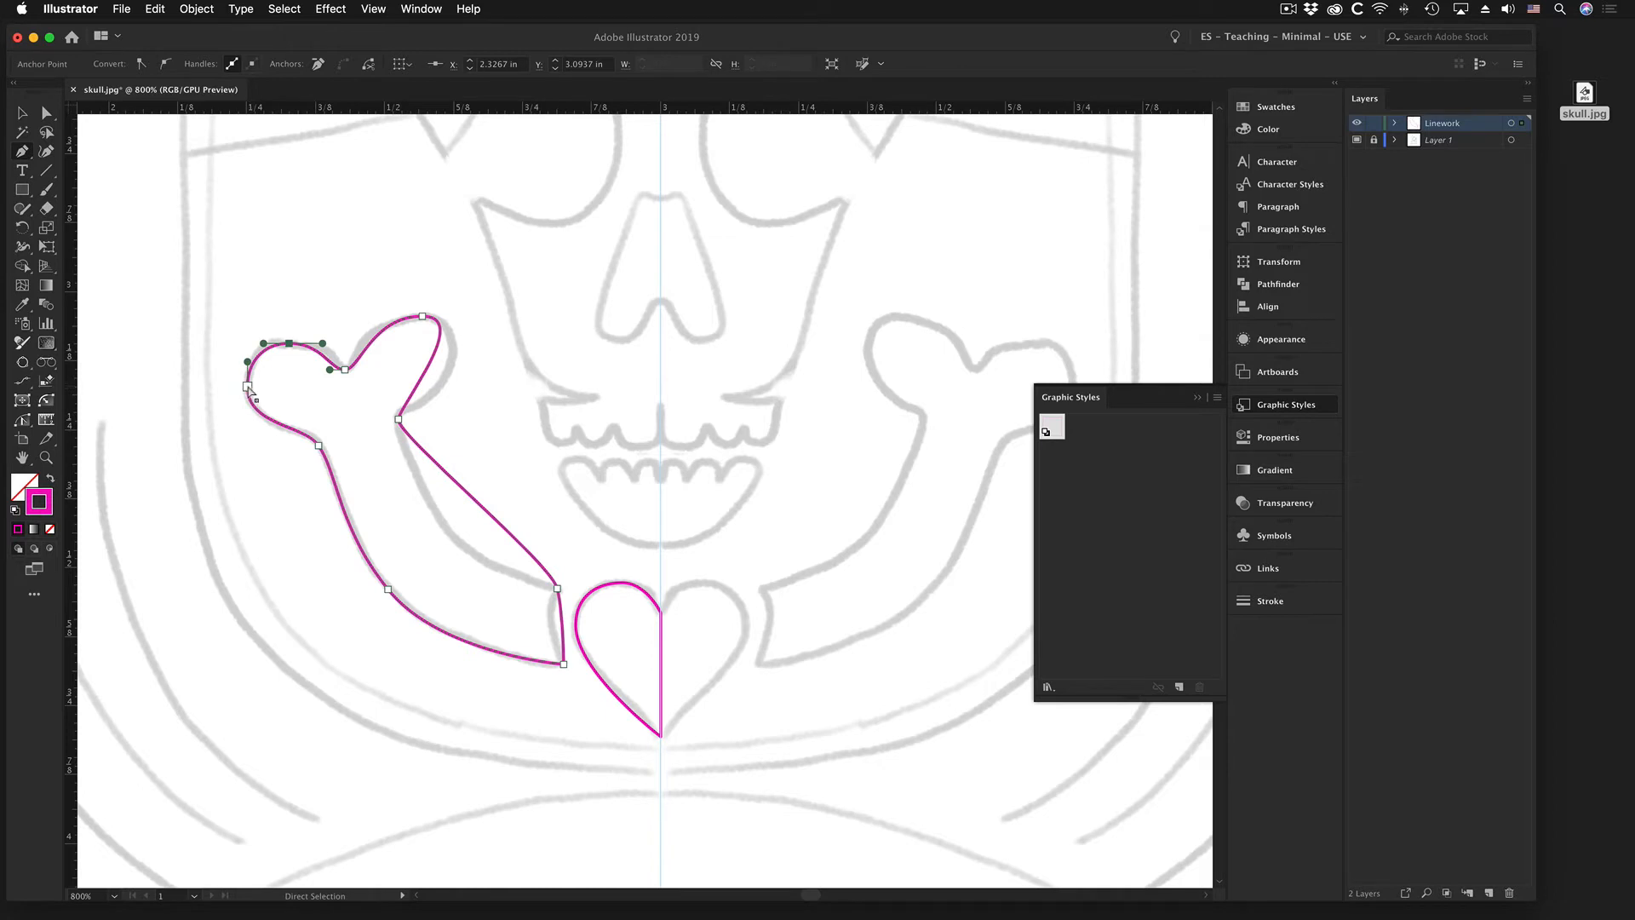
- Shorten the upper handle of the left knob's leftmost anchor with the Anchor Point tool, and select the knob's top anchor
{"action": "left_click", "coordinate": [248, 387]}
{"action": "left_click", "coordinate": [24, 152]}
{"action": "key", "text": "shift+c"}
{"action": "key", "text": "super"}
{"action": "left_click_drag", "start_coordinate": [247, 361], "coordinate": [248, 366]}
{"action": "key", "text": "shift"}
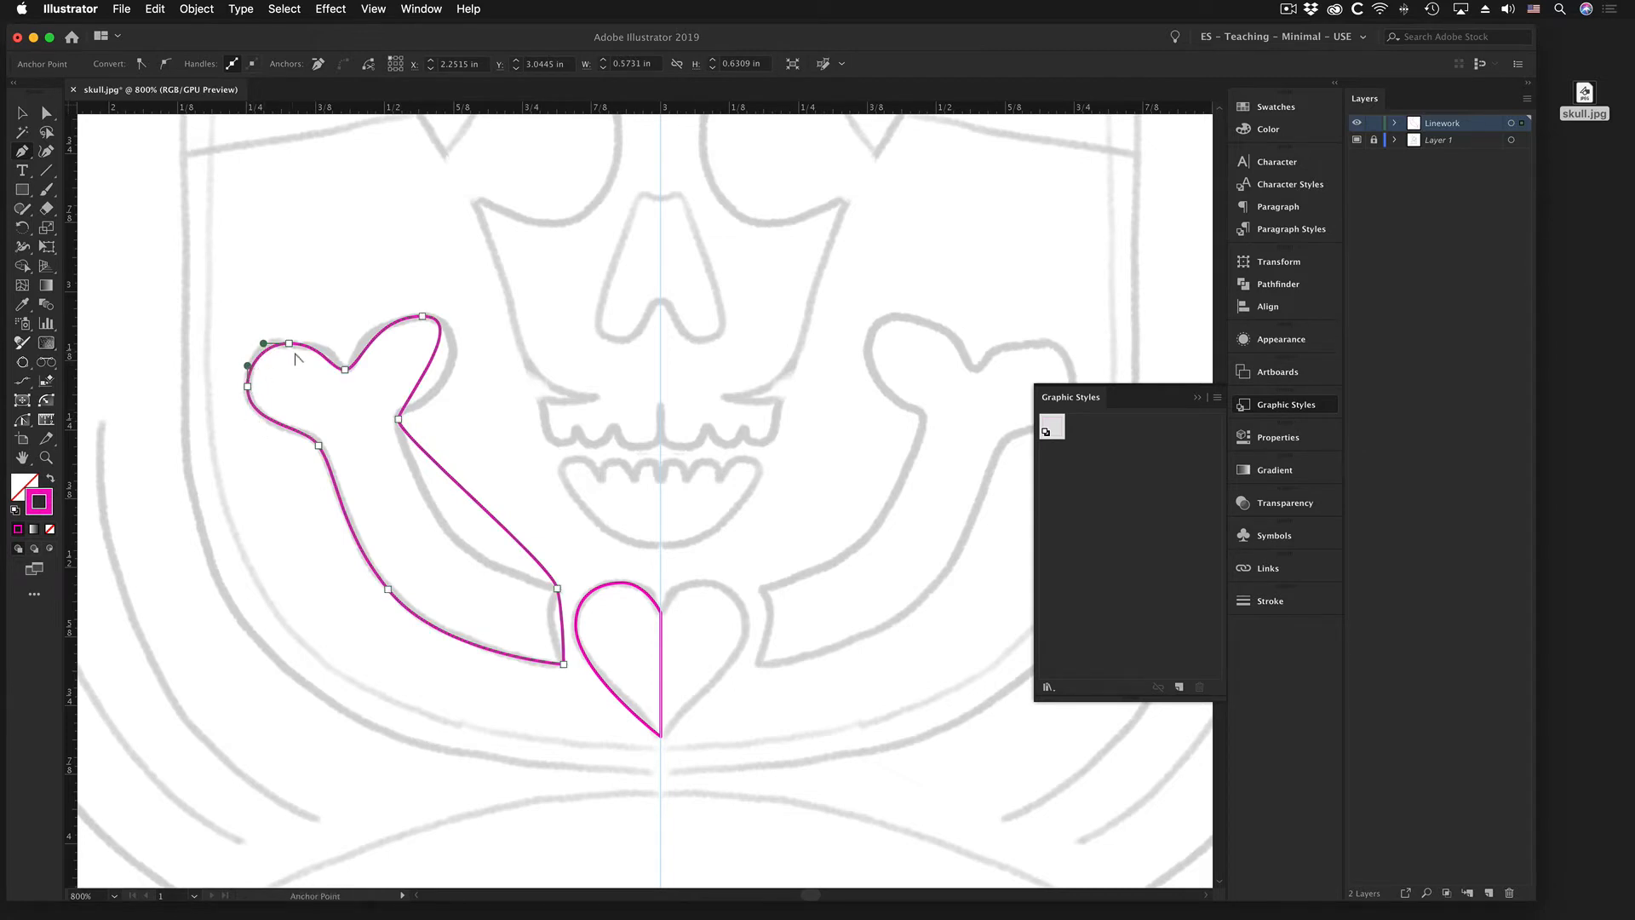
{"action": "left_click", "coordinate": [290, 343], "text": "super"}
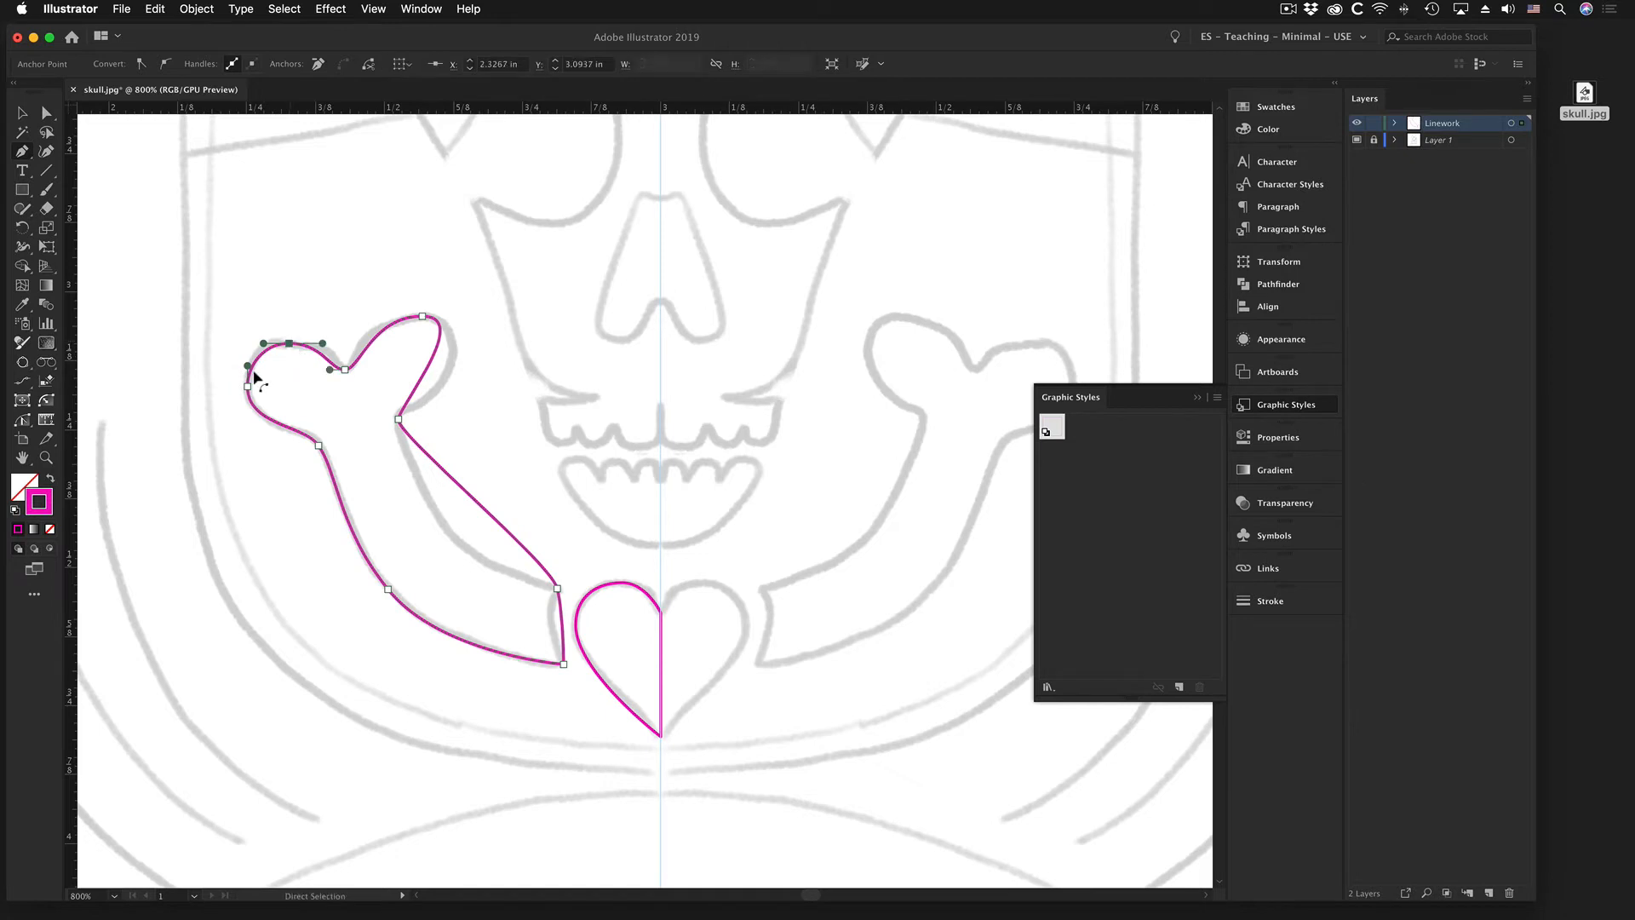
- Nudge the notch anchor and the right knob's top anchor, and adjust the handles shaping the right knob to follow the sketch
{"action": "left_click", "coordinate": [345, 370]}
{"action": "mouse_move", "coordinate": [372, 316]}
{"action": "left_mouse_down"}
{"action": "mouse_move", "coordinate": [354, 317]}
{"action": "mouse_move", "coordinate": [428, 317]}
{"action": "mouse_move", "coordinate": [365, 320]}
{"action": "left_mouse_up"}
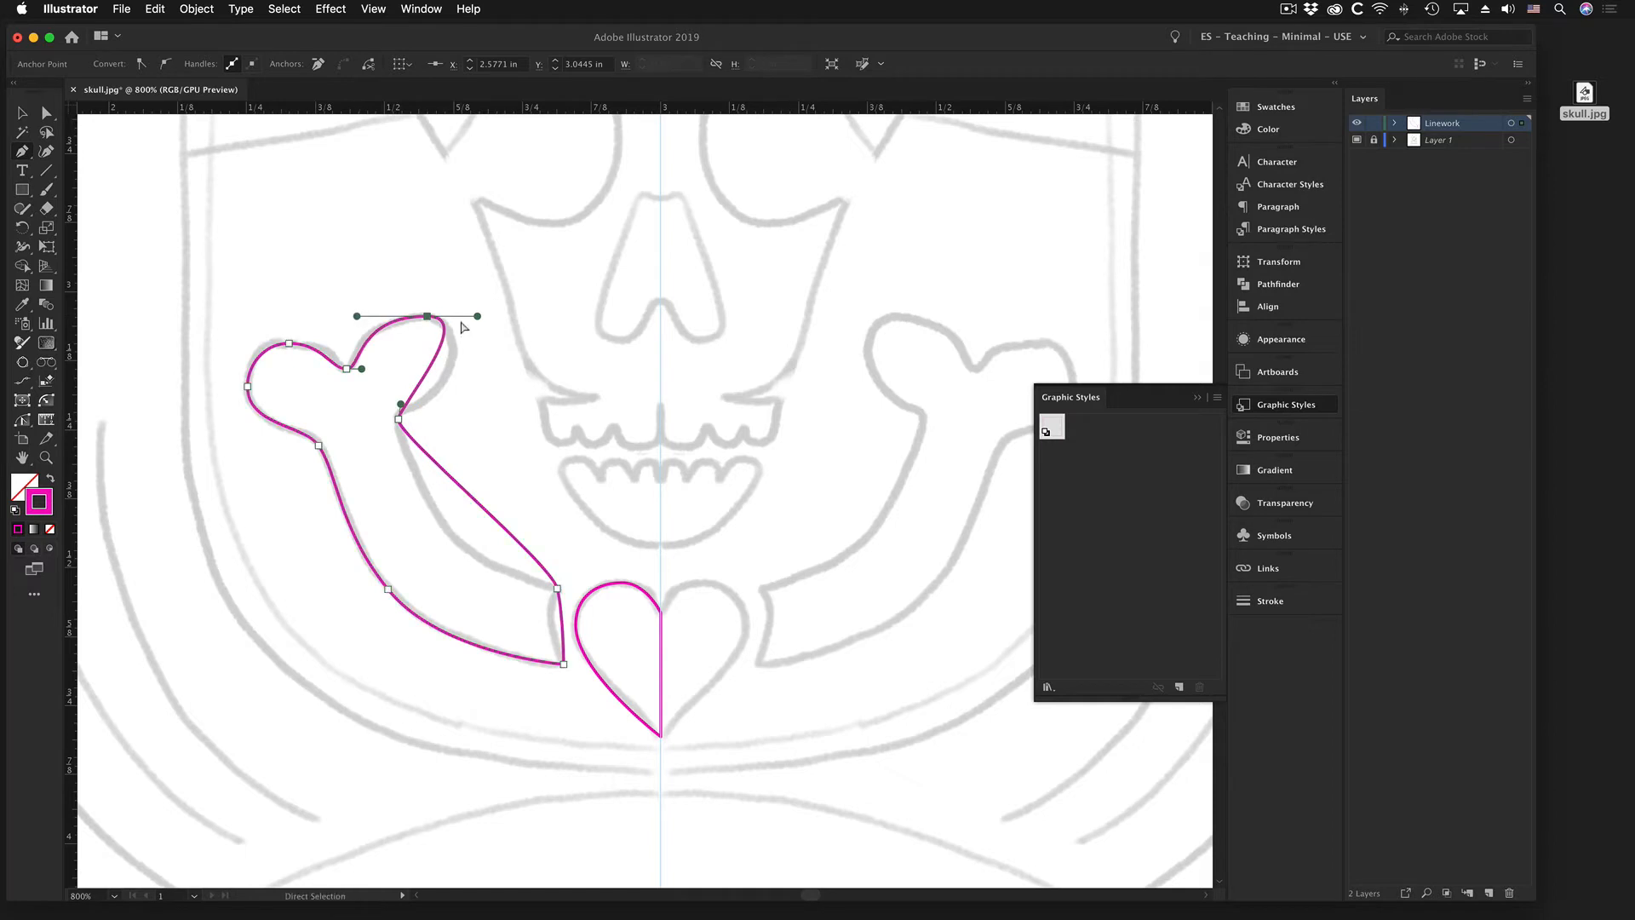
{"action": "left_click_drag", "start_coordinate": [478, 318], "coordinate": [485, 316]}
{"action": "mouse_move", "coordinate": [402, 407]}
{"action": "left_mouse_down"}
{"action": "mouse_move", "coordinate": [441, 396]}
{"action": "mouse_move", "coordinate": [426, 402]}
{"action": "left_mouse_up"}
{"action": "left_click_drag", "start_coordinate": [485, 317], "coordinate": [473, 317]}
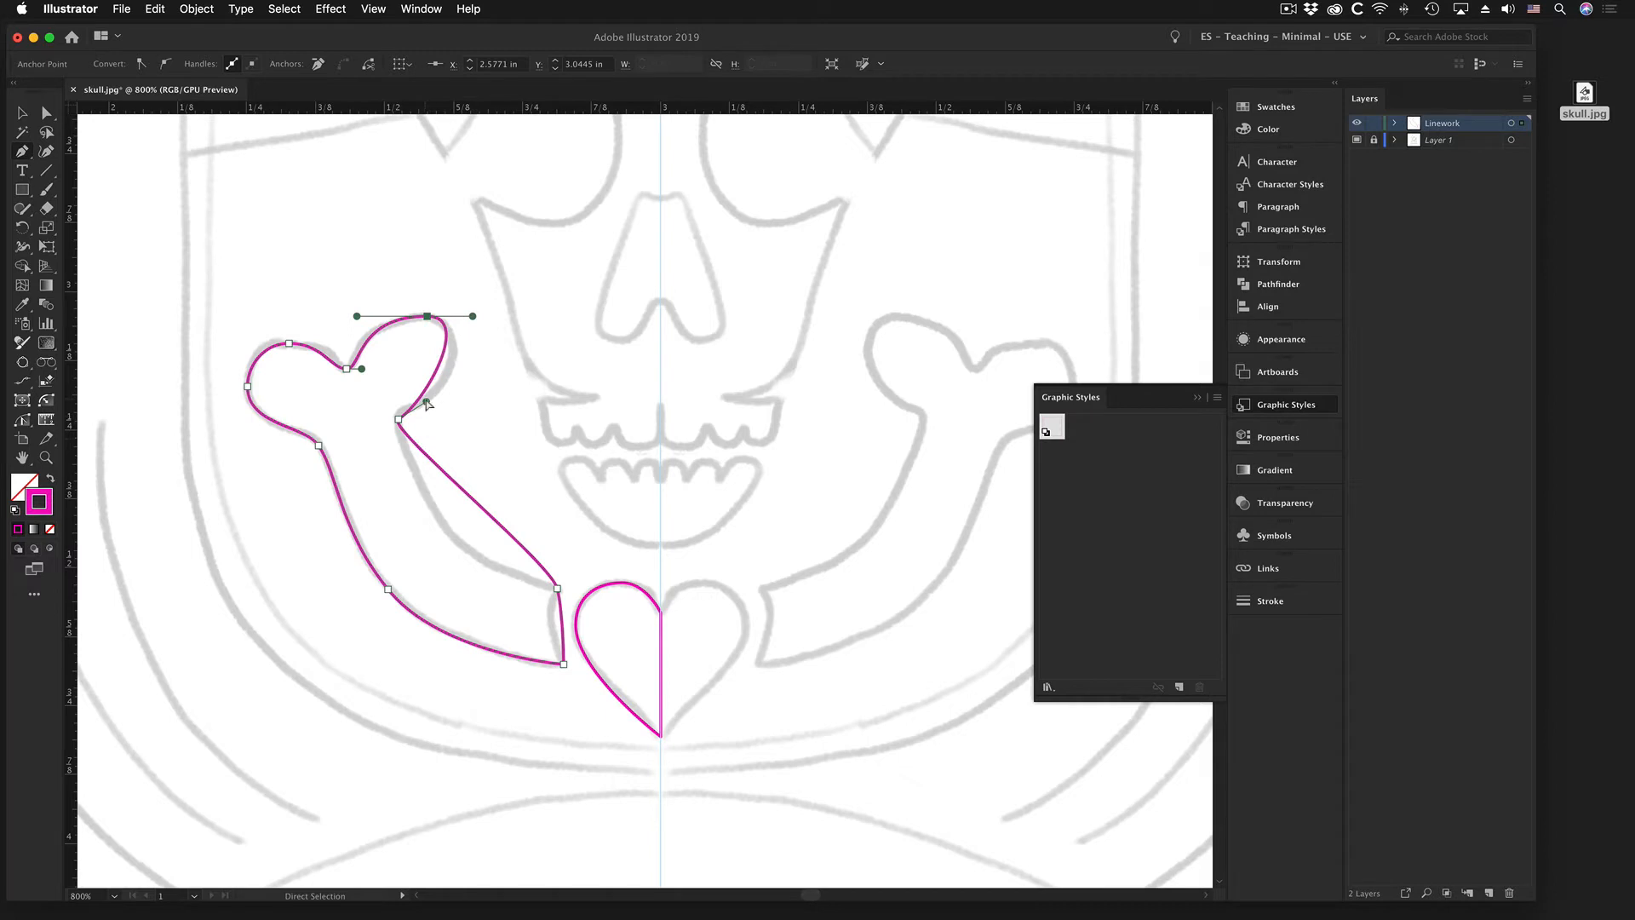
- Pull the right knob's lower handle outward, undo that change, and instead add an anchor on the knob's outer side, moving it onto the sketch
{"action": "left_click_drag", "start_coordinate": [427, 403], "coordinate": [455, 398]}
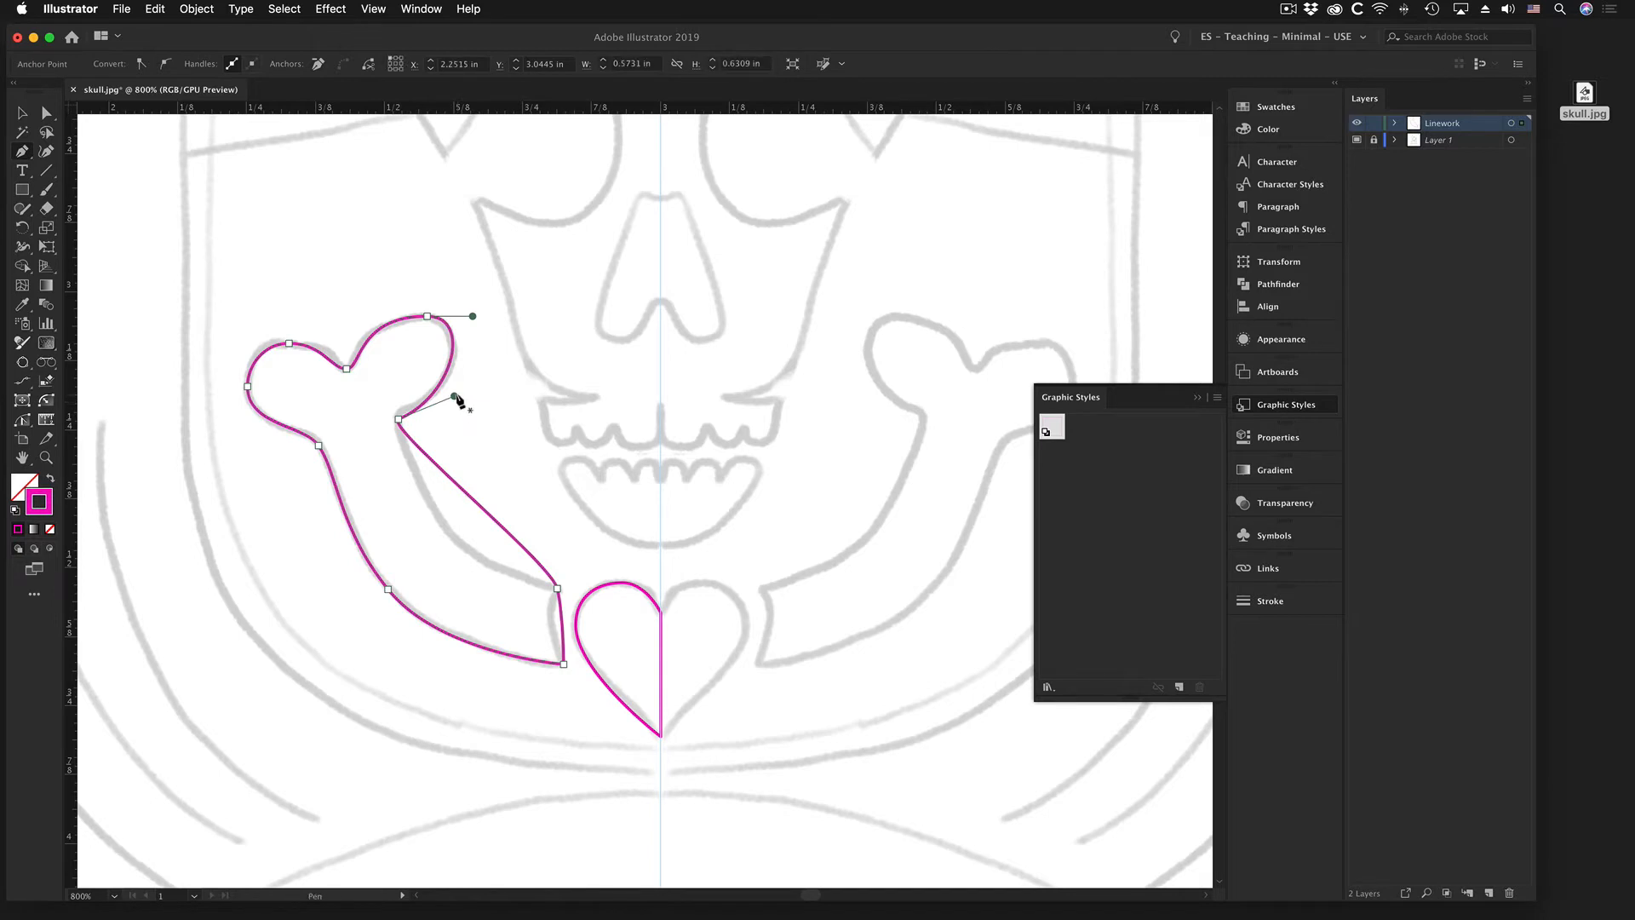
{"action": "key", "text": "super+z"}
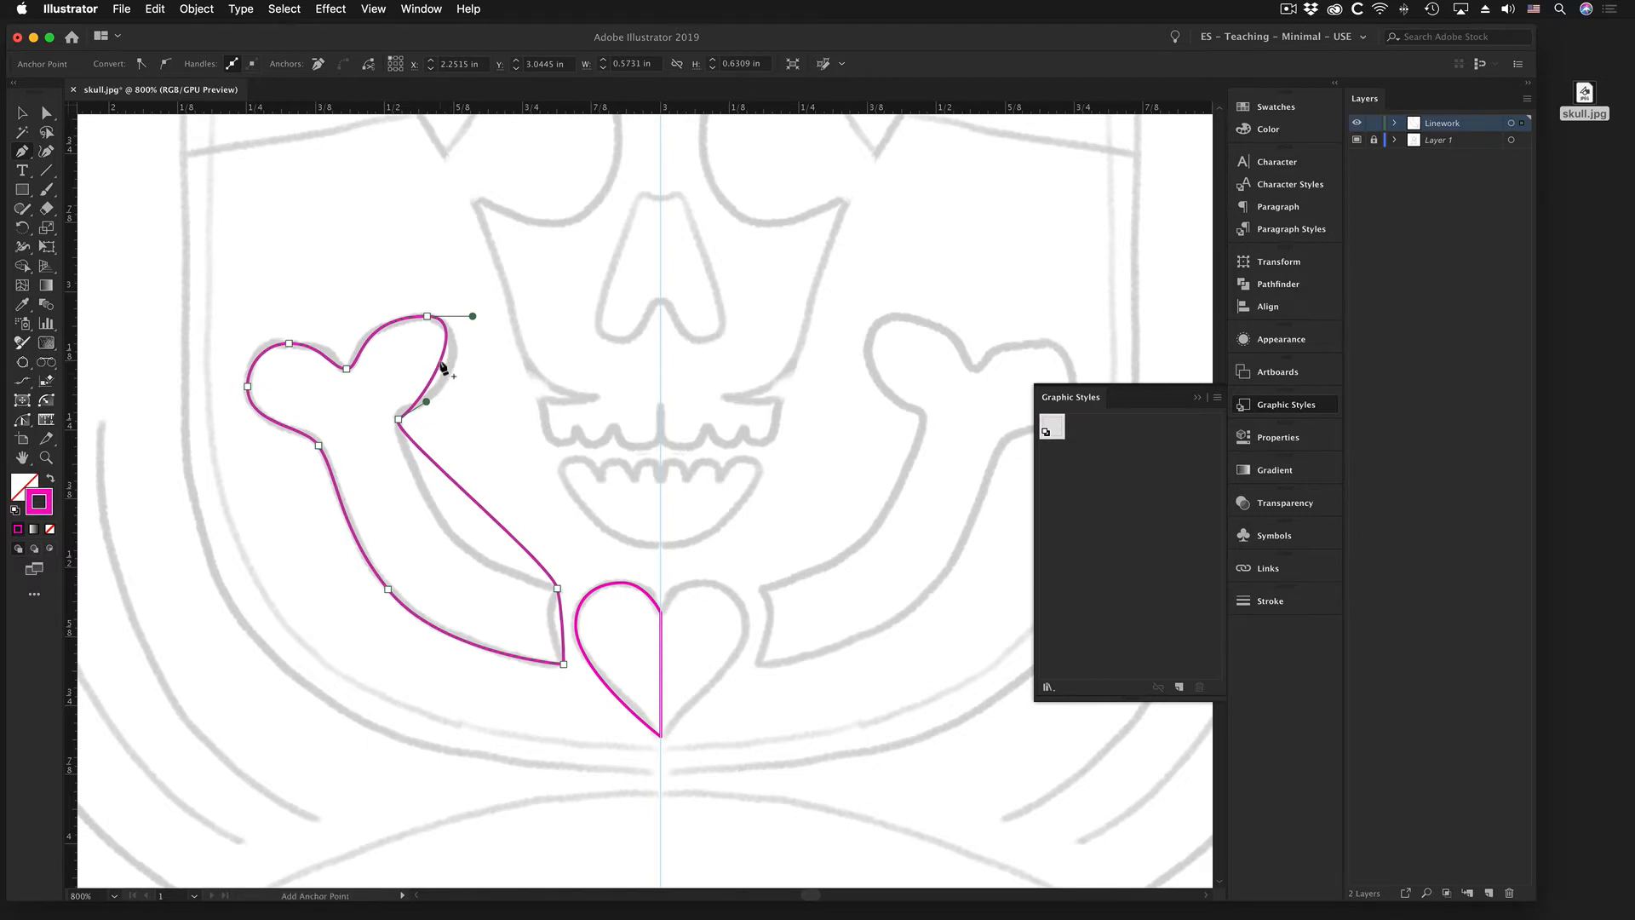
{"action": "left_click", "coordinate": [442, 363]}
{"action": "left_click_drag", "start_coordinate": [441, 363], "coordinate": [449, 369]}
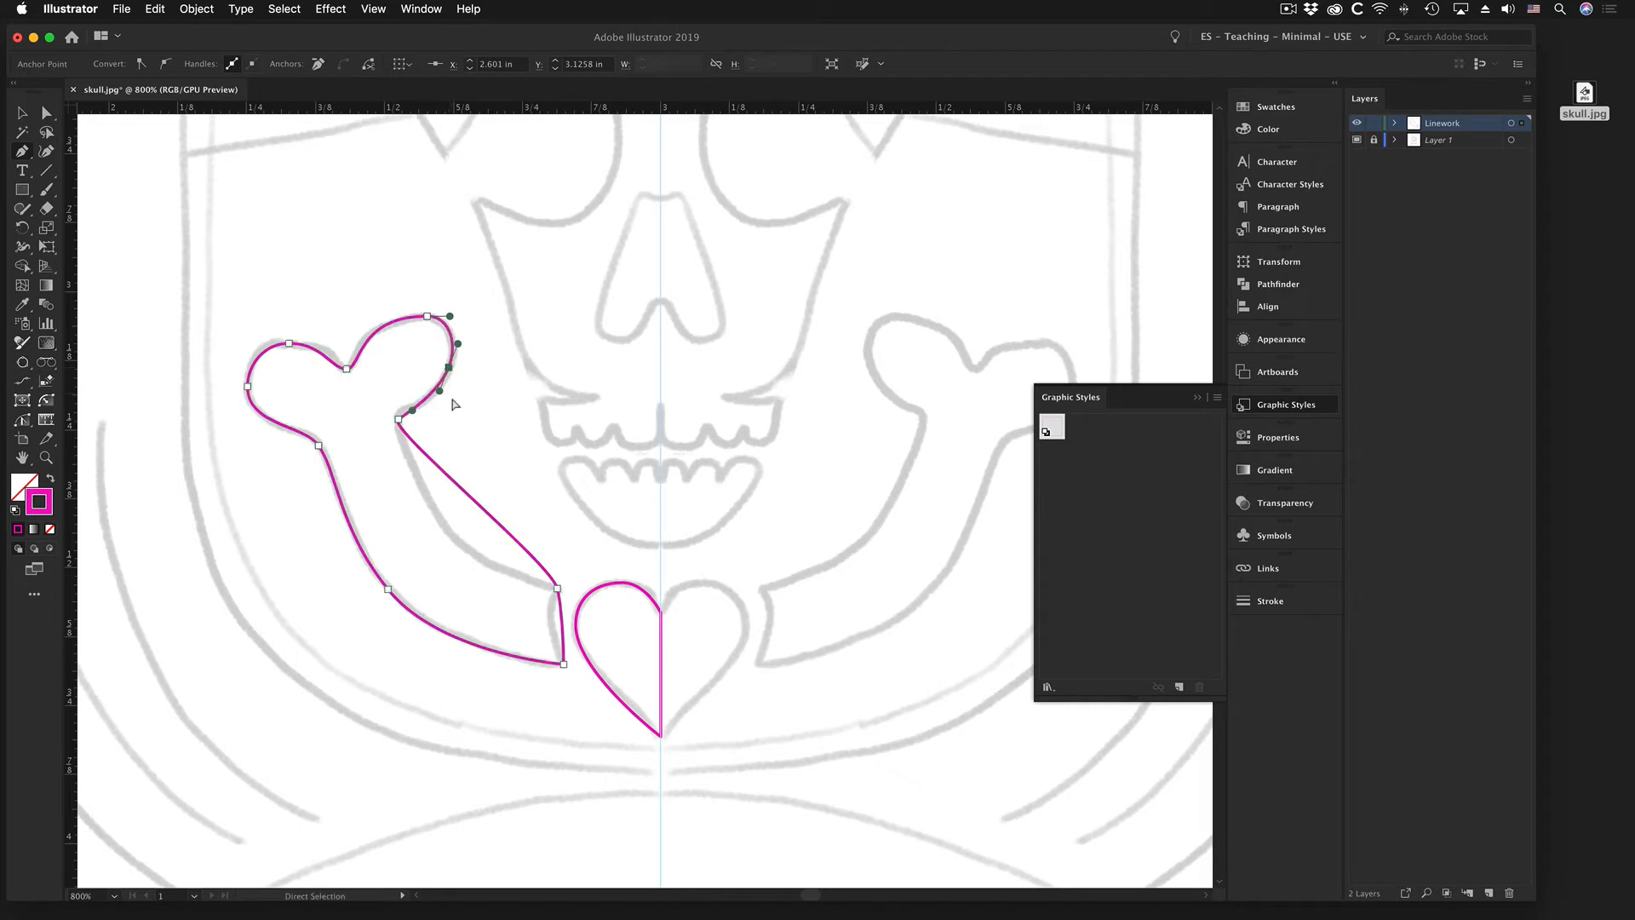
- Adjust the anchor below the right knob, and add a smooth anchor halfway along the bone's inner edge, pulled onto the sketched curve
{"action": "left_click", "coordinate": [399, 419]}
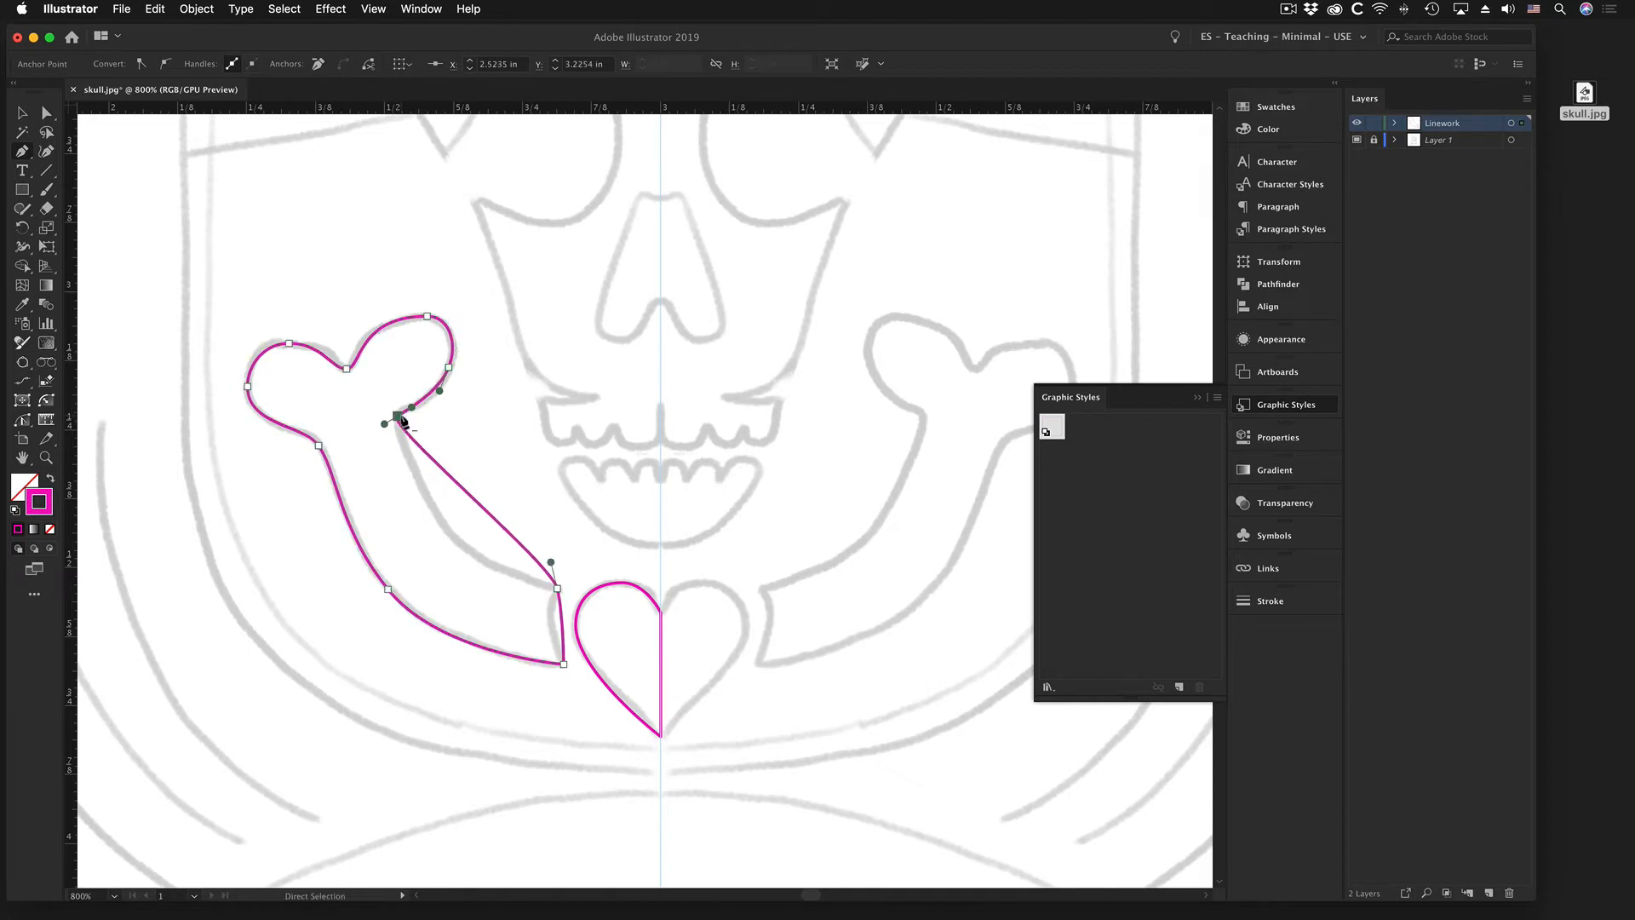
{"action": "left_click_drag", "start_coordinate": [397, 417], "coordinate": [390, 428]}
{"action": "left_click_drag", "start_coordinate": [390, 435], "coordinate": [390, 432]}
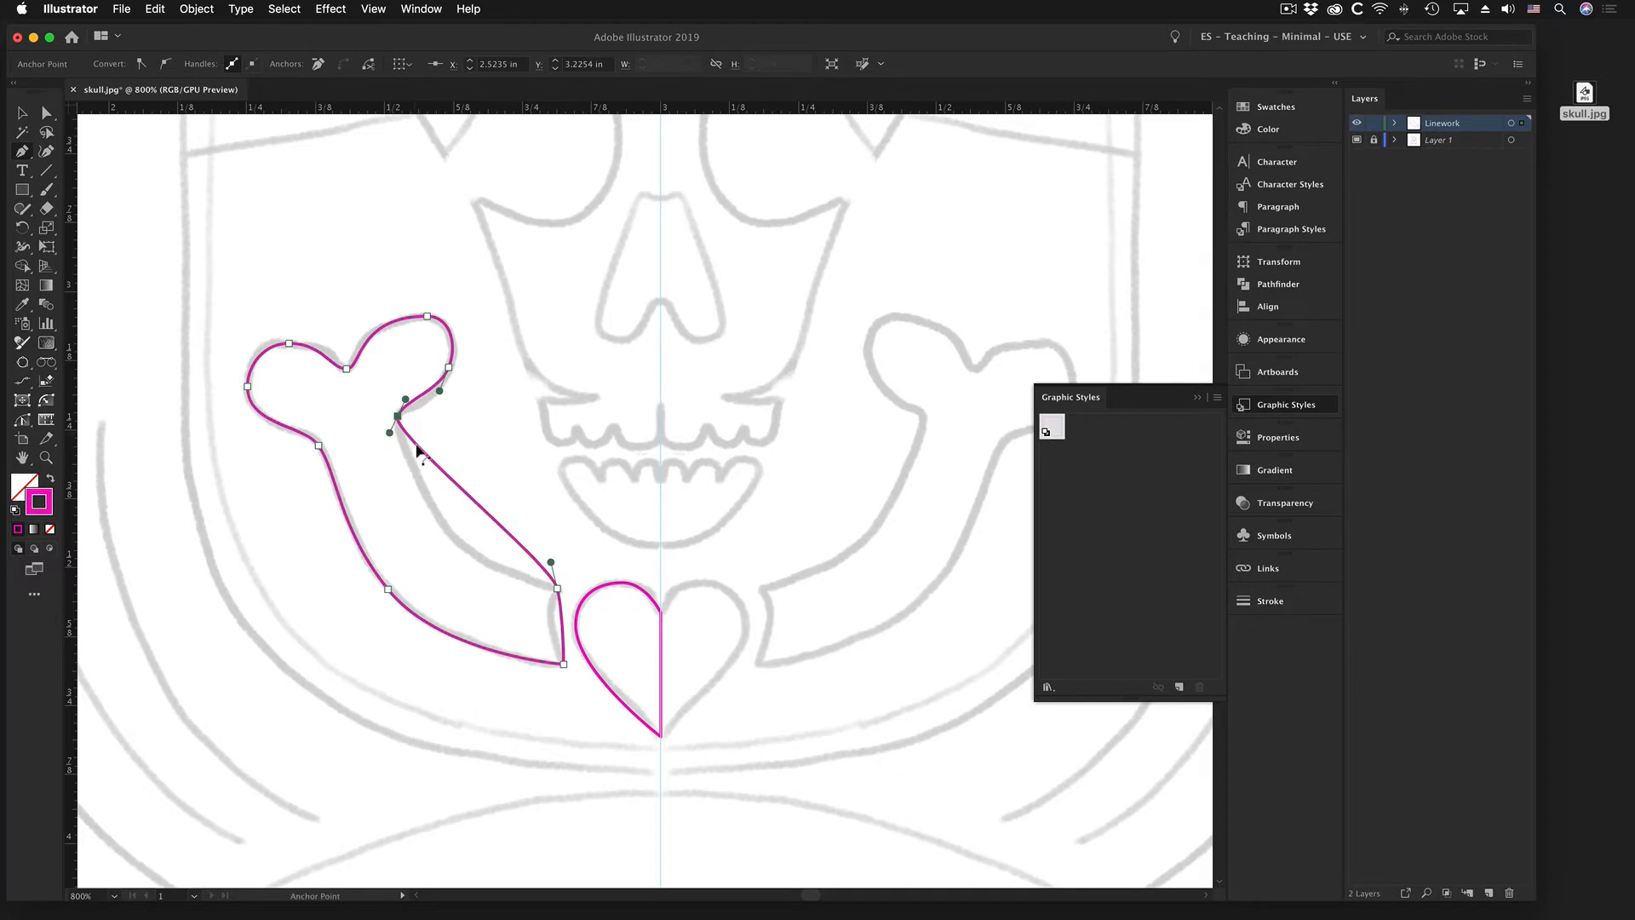
{"action": "left_click", "coordinate": [475, 514]}
{"action": "left_click_drag", "start_coordinate": [475, 514], "coordinate": [512, 588]}
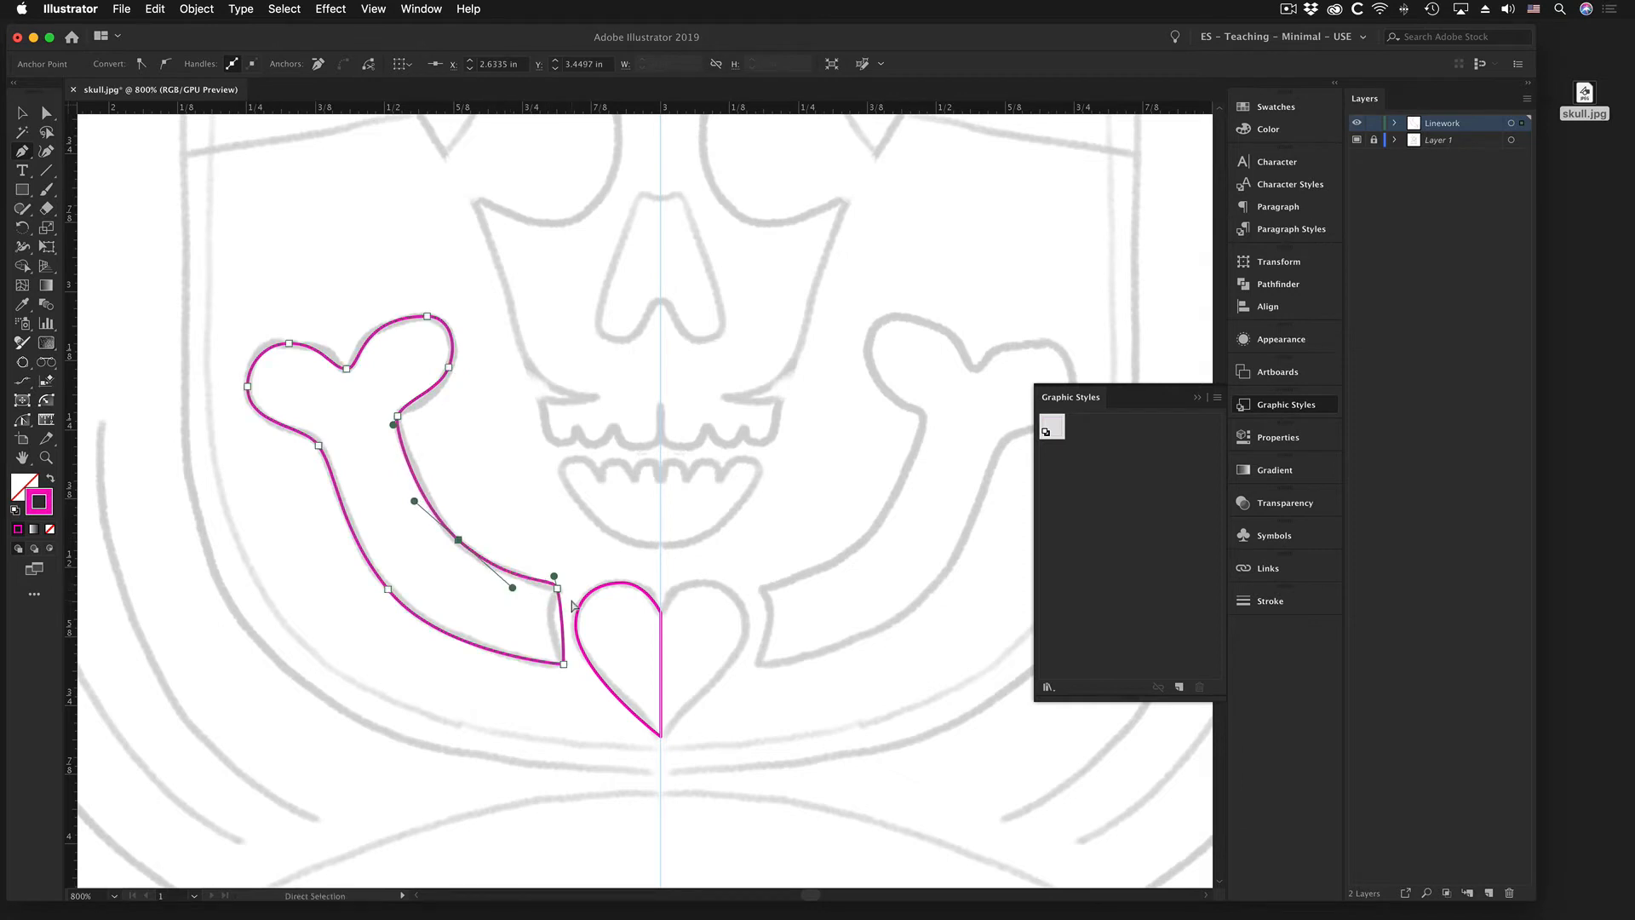
- Fine-tune the independent handles of the corner below the right knob and the handles of the inner edge's middle anchor
{"action": "left_click_drag", "start_coordinate": [394, 425], "coordinate": [420, 404]}
{"action": "left_click", "coordinate": [397, 416]}
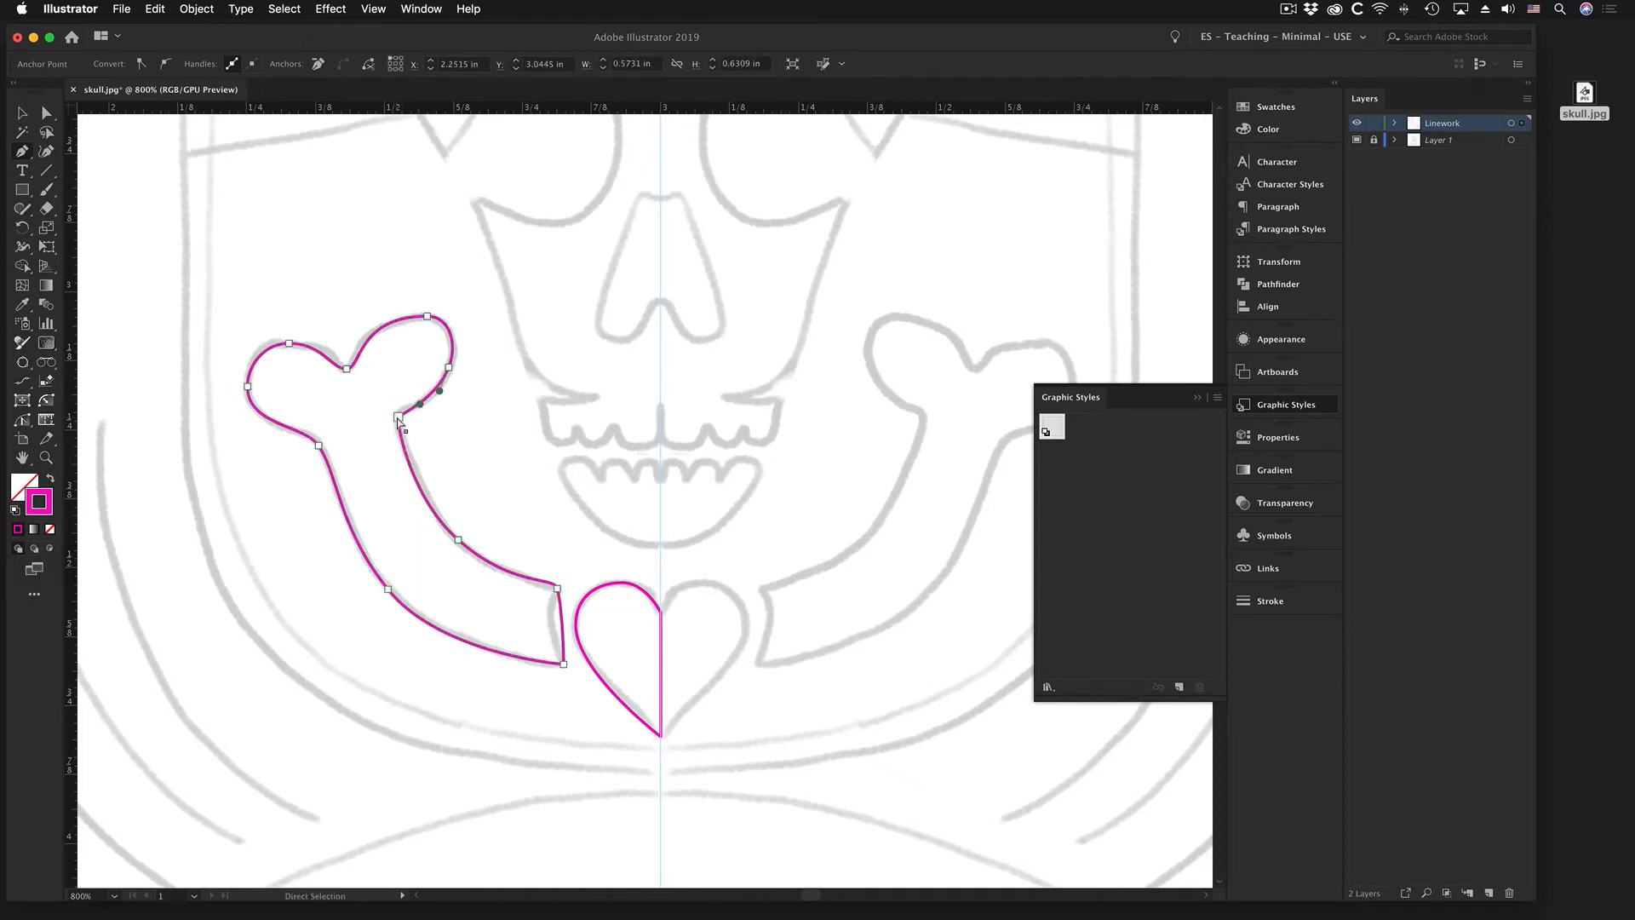
{"action": "left_click", "coordinate": [399, 418], "text": "super"}
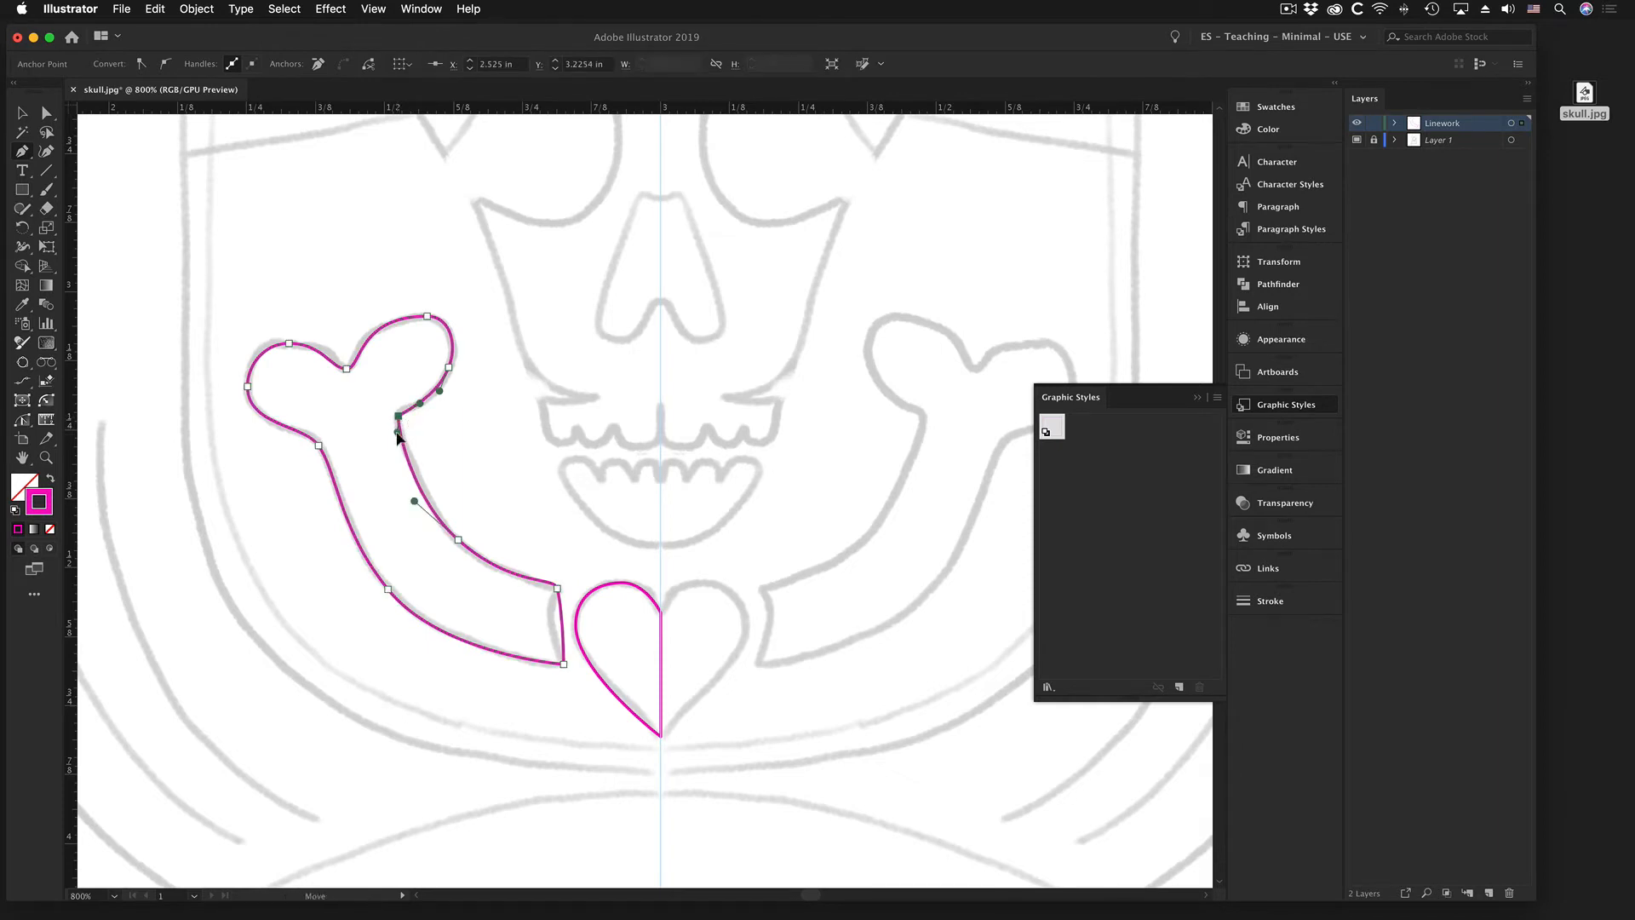
{"action": "left_click_drag", "start_coordinate": [398, 432], "coordinate": [396, 437]}
{"action": "left_click_drag", "start_coordinate": [414, 501], "coordinate": [416, 499]}
{"action": "left_click", "coordinate": [460, 538]}
{"action": "left_click_drag", "start_coordinate": [461, 539], "coordinate": [419, 494]}
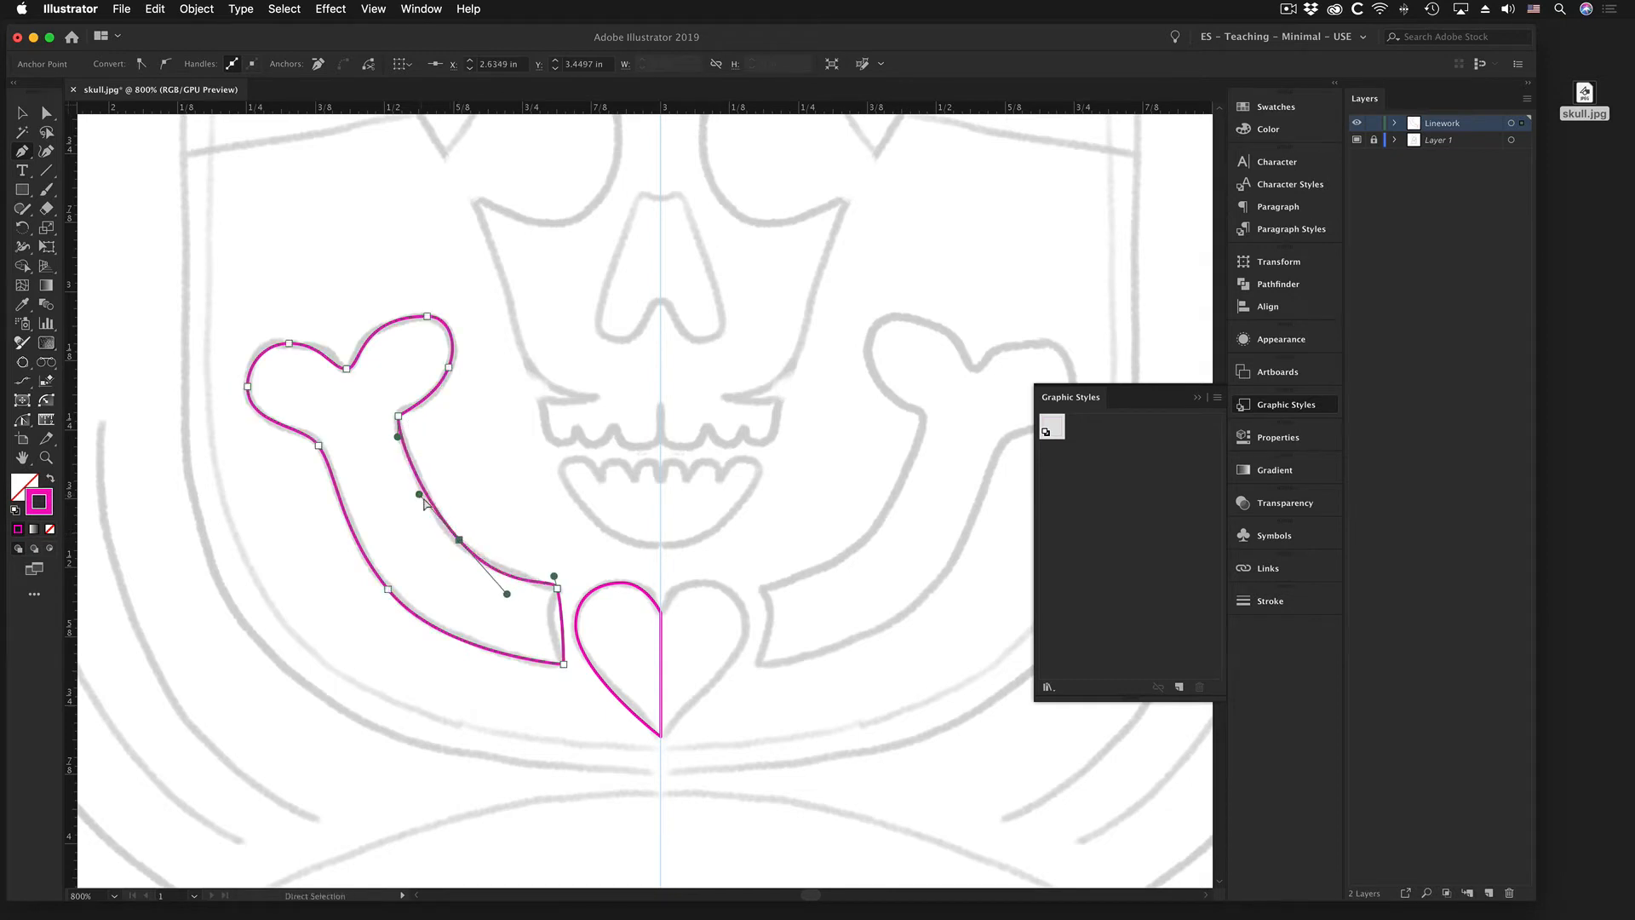
- Nudge the bone's upper end corner beside the heart and pull out its lower handle to curve the end inward
{"action": "left_click", "coordinate": [558, 590]}
{"action": "left_click", "coordinate": [556, 589]}
{"action": "left_click", "coordinate": [556, 589]}
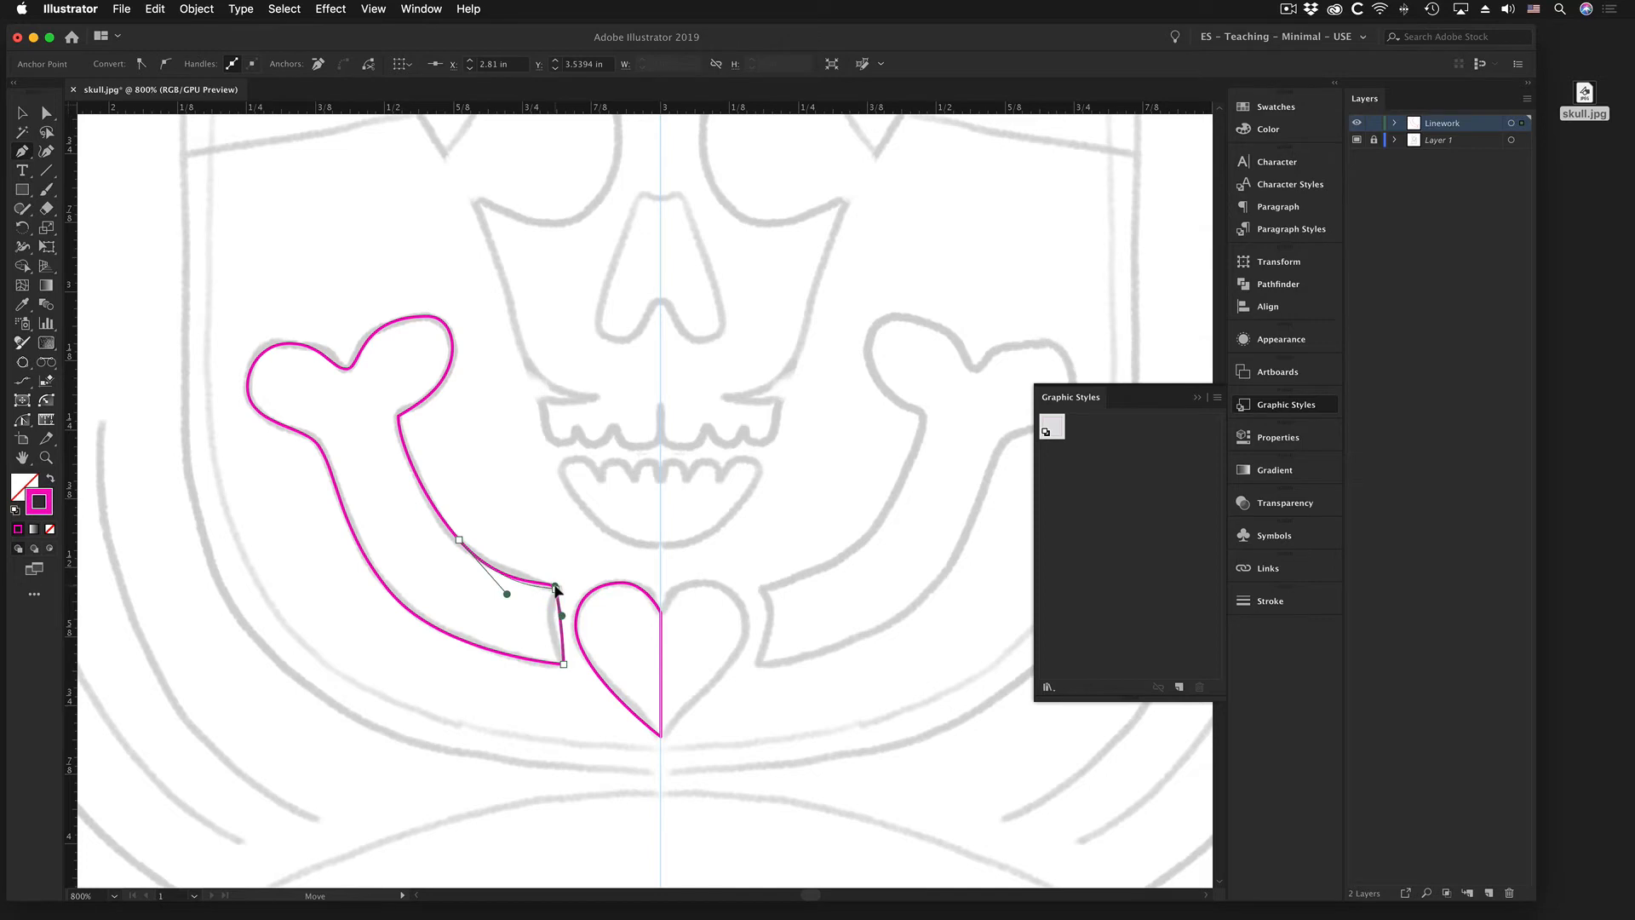
{"action": "left_click_drag", "start_coordinate": [557, 588], "coordinate": [545, 628]}
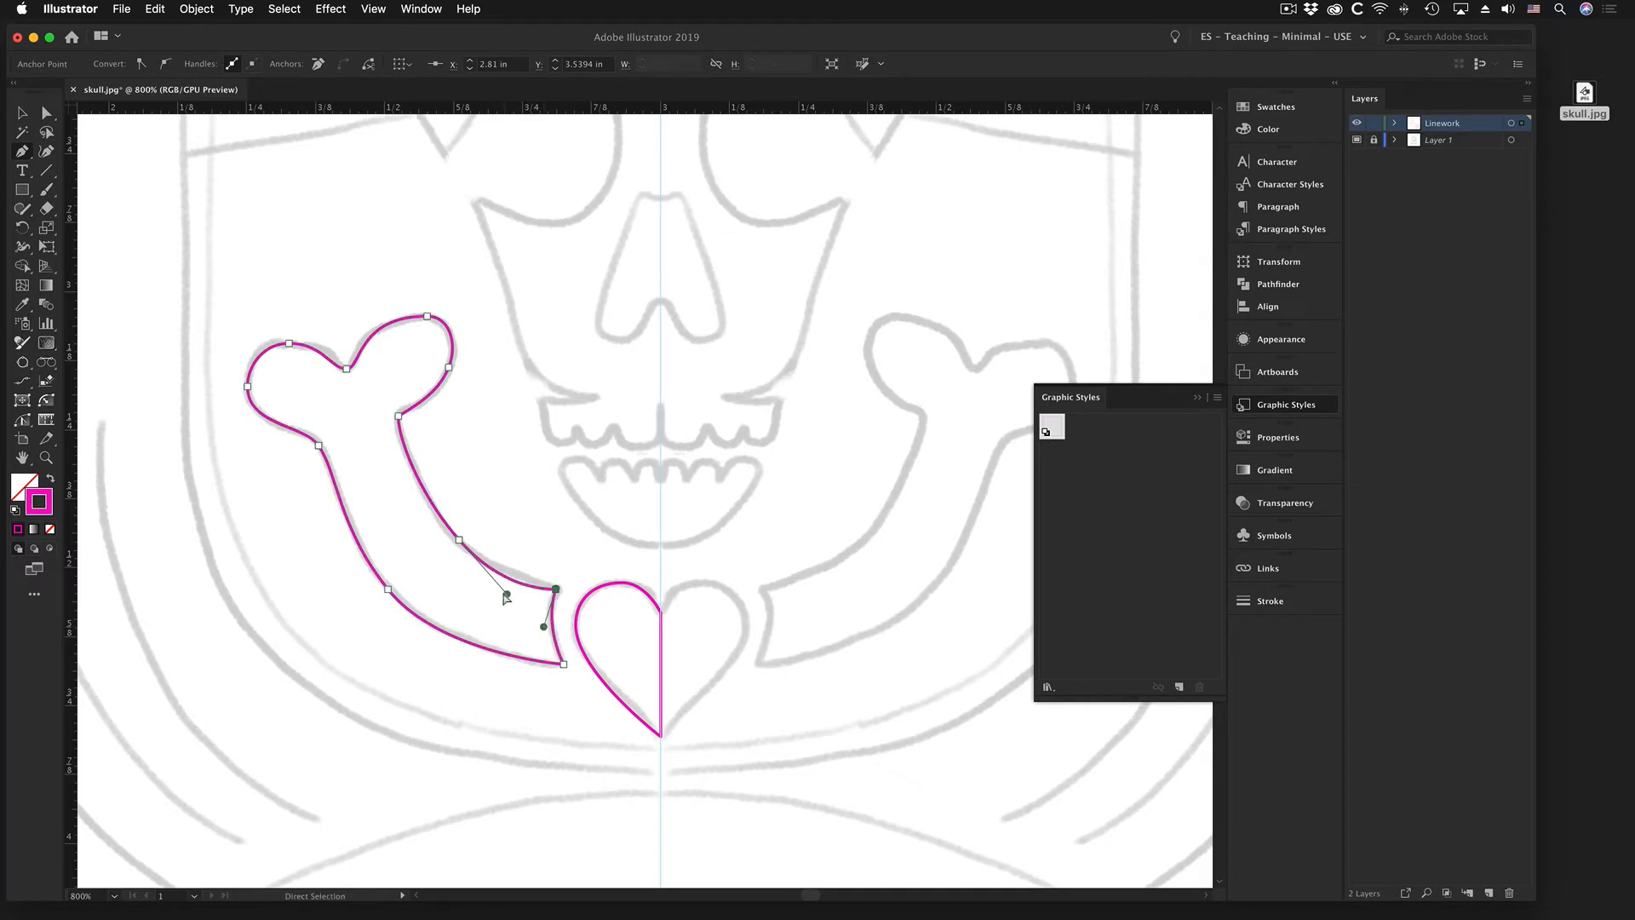
- Shift the inner edge's middle anchor slightly up along the curve, and zoom in closely on the bone's end beside the heart
{"action": "left_click", "coordinate": [511, 594], "text": "ctrl"}
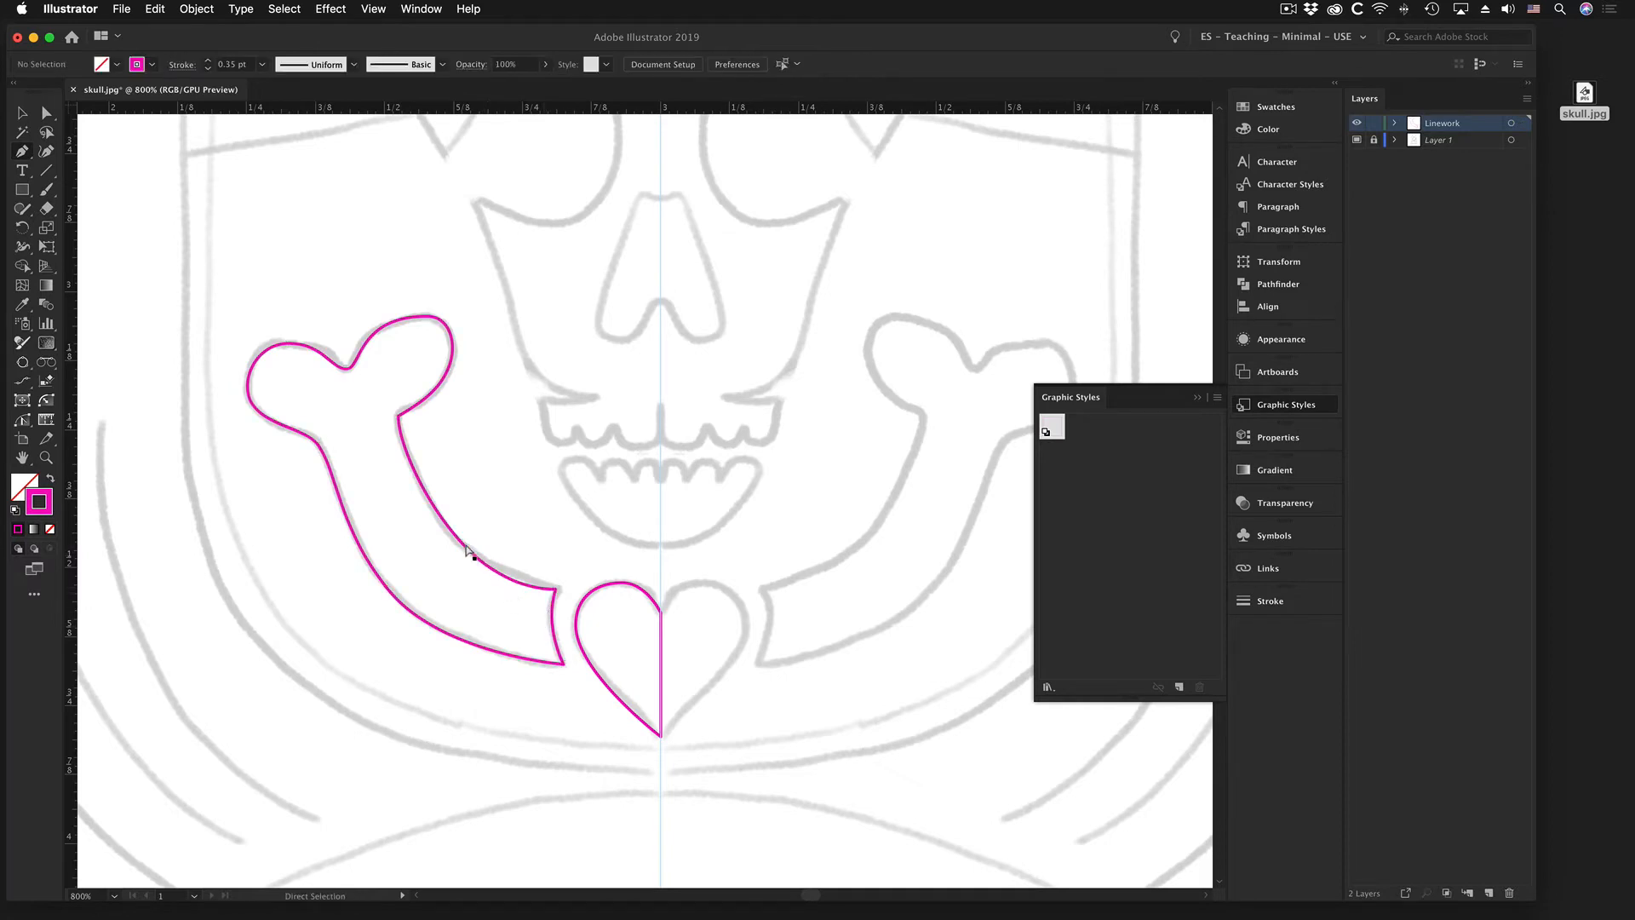
{"action": "left_click", "coordinate": [467, 549], "text": "super"}
{"action": "left_click_drag", "start_coordinate": [460, 542], "coordinate": [449, 532]}
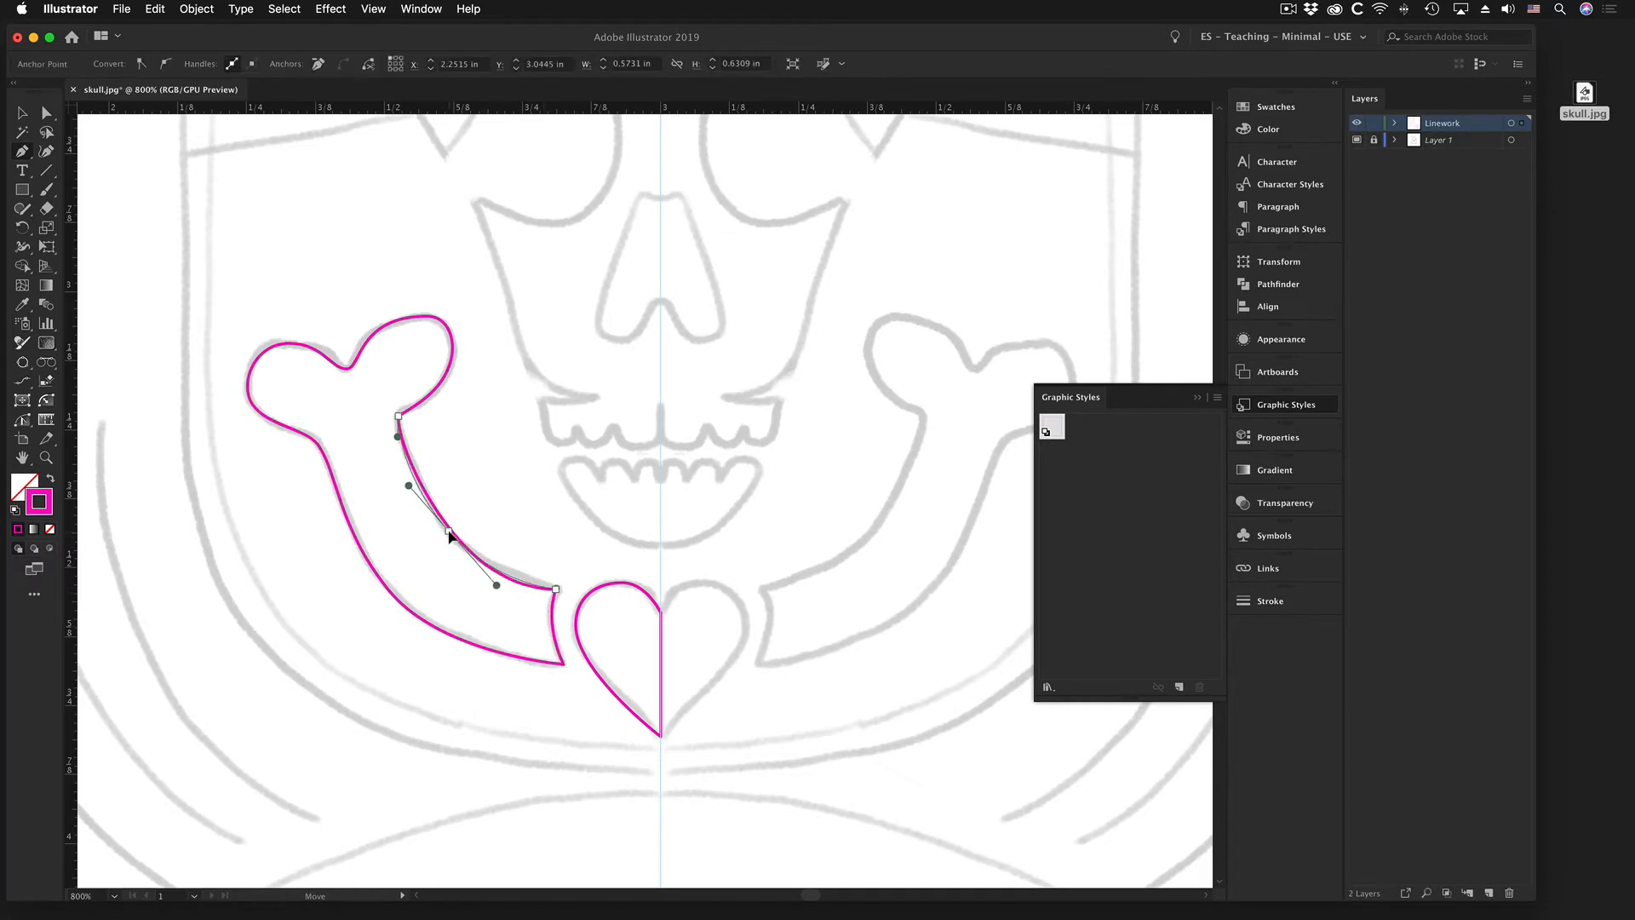
{"action": "left_click_drag", "start_coordinate": [496, 585], "coordinate": [923, 727]}
{"action": "left_click_drag", "start_coordinate": [711, 664], "coordinate": [661, 439]}
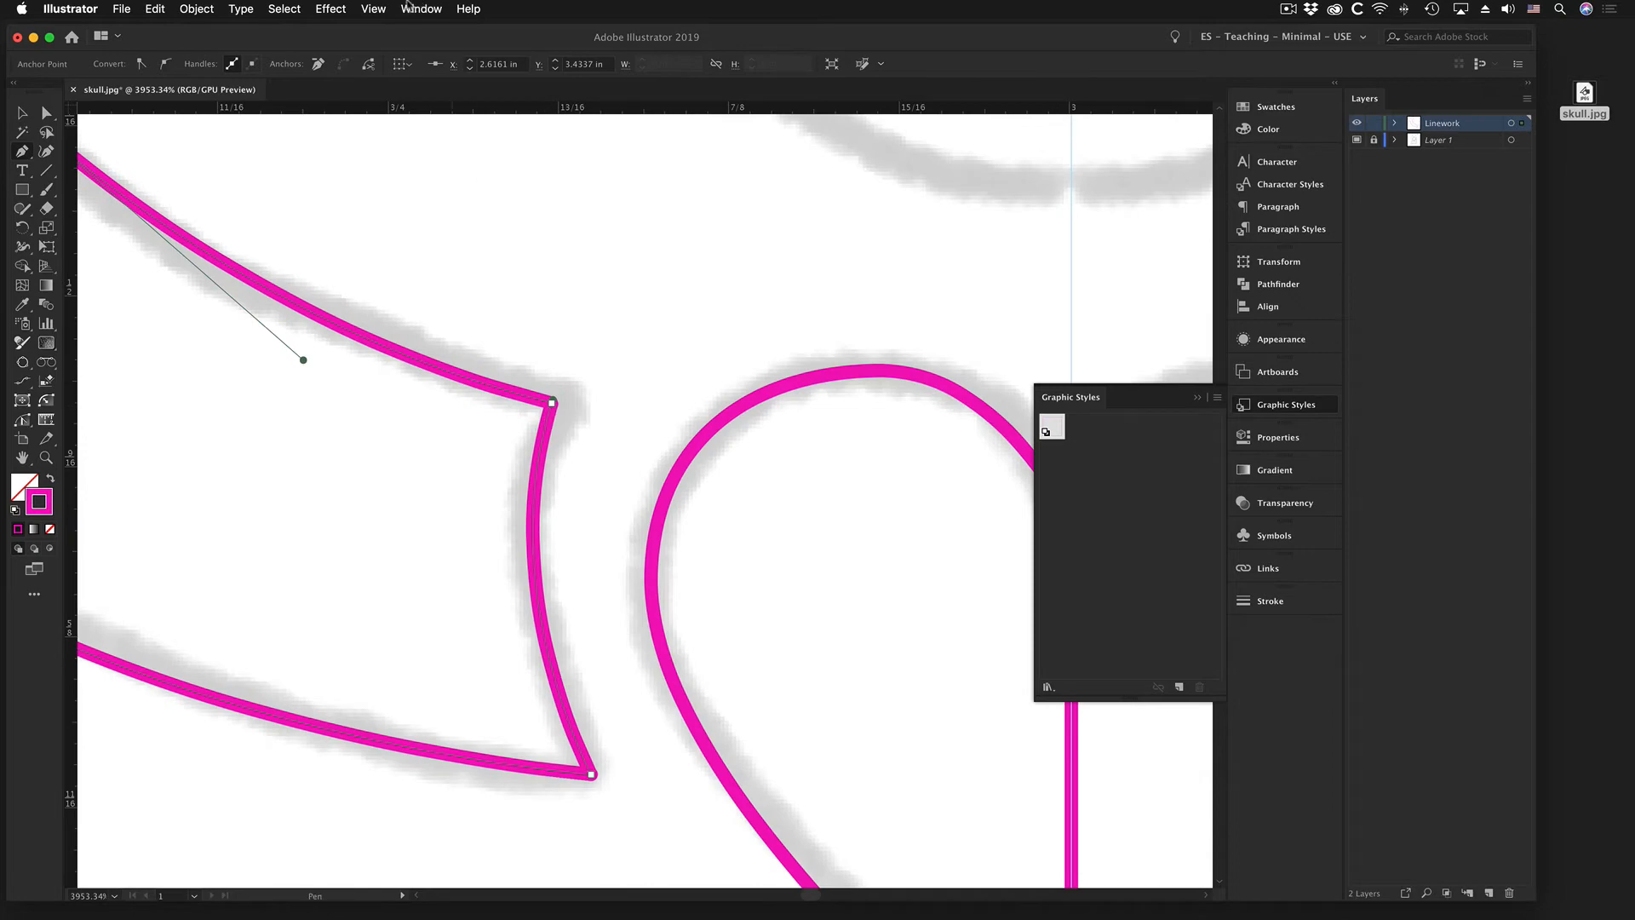
- Turn on Smart Guides, and reshape the bone's end curve with the lower handle of its upper end corner
{"action": "left_click", "coordinate": [375, 8]}
{"action": "left_click", "coordinate": [396, 500]}
{"action": "mouse_move", "coordinate": [555, 401]}
{"action": "left_mouse_down"}
{"action": "mouse_move", "coordinate": [560, 301]}
{"action": "mouse_move", "coordinate": [552, 403]}
{"action": "left_mouse_up"}
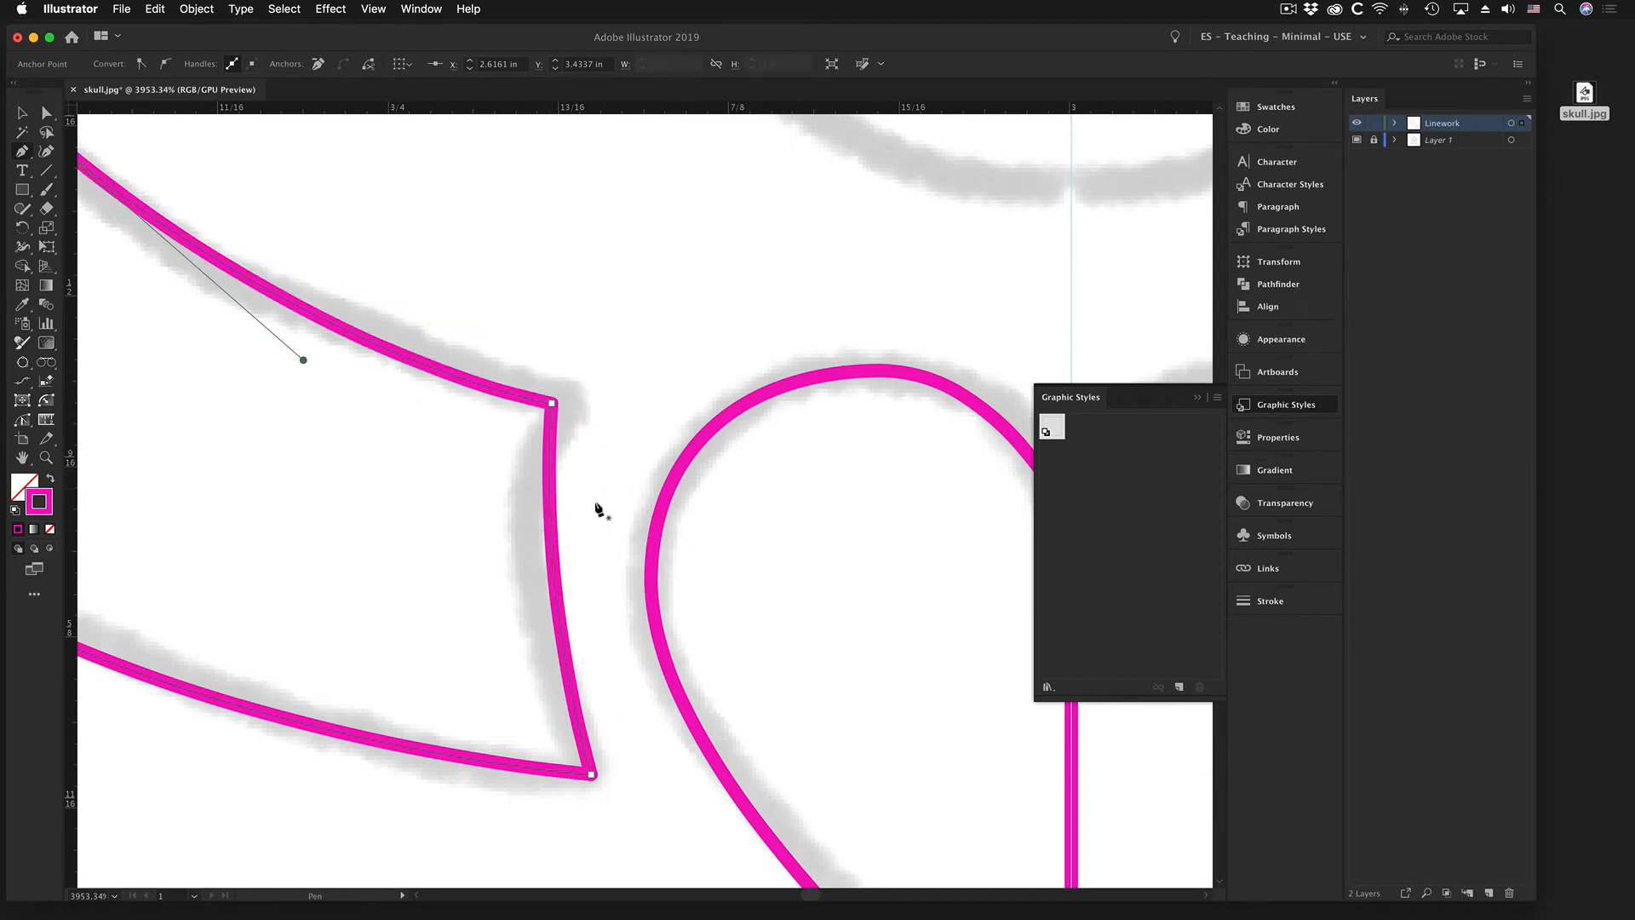
{"action": "left_click", "coordinate": [552, 403], "text": "super"}
{"action": "left_click_drag", "start_coordinate": [536, 597], "coordinate": [506, 610]}
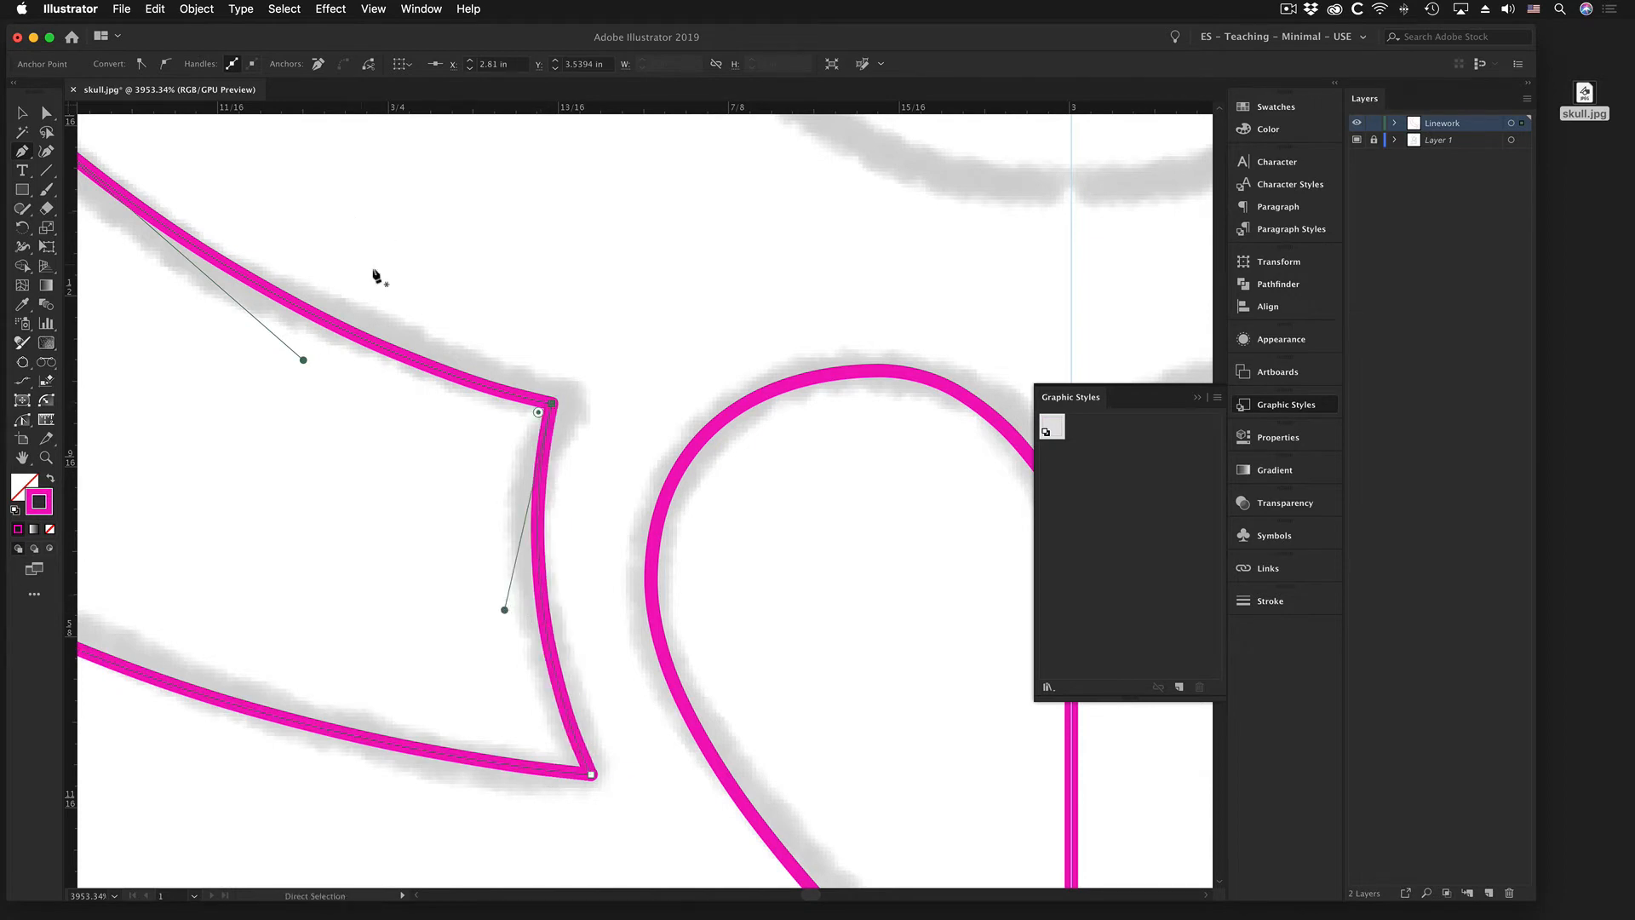
- Reshape the bone's inner edge by steepening its middle anchor's handles, retracting the lower handle of the corner below the right knob, and shifting the middle anchor slightly up
{"action": "left_click", "coordinate": [471, 302], "text": "alt+super"}
{"action": "left_click", "coordinate": [546, 403], "text": "alt+super"}
{"action": "left_click", "coordinate": [546, 403], "text": "alt+super"}
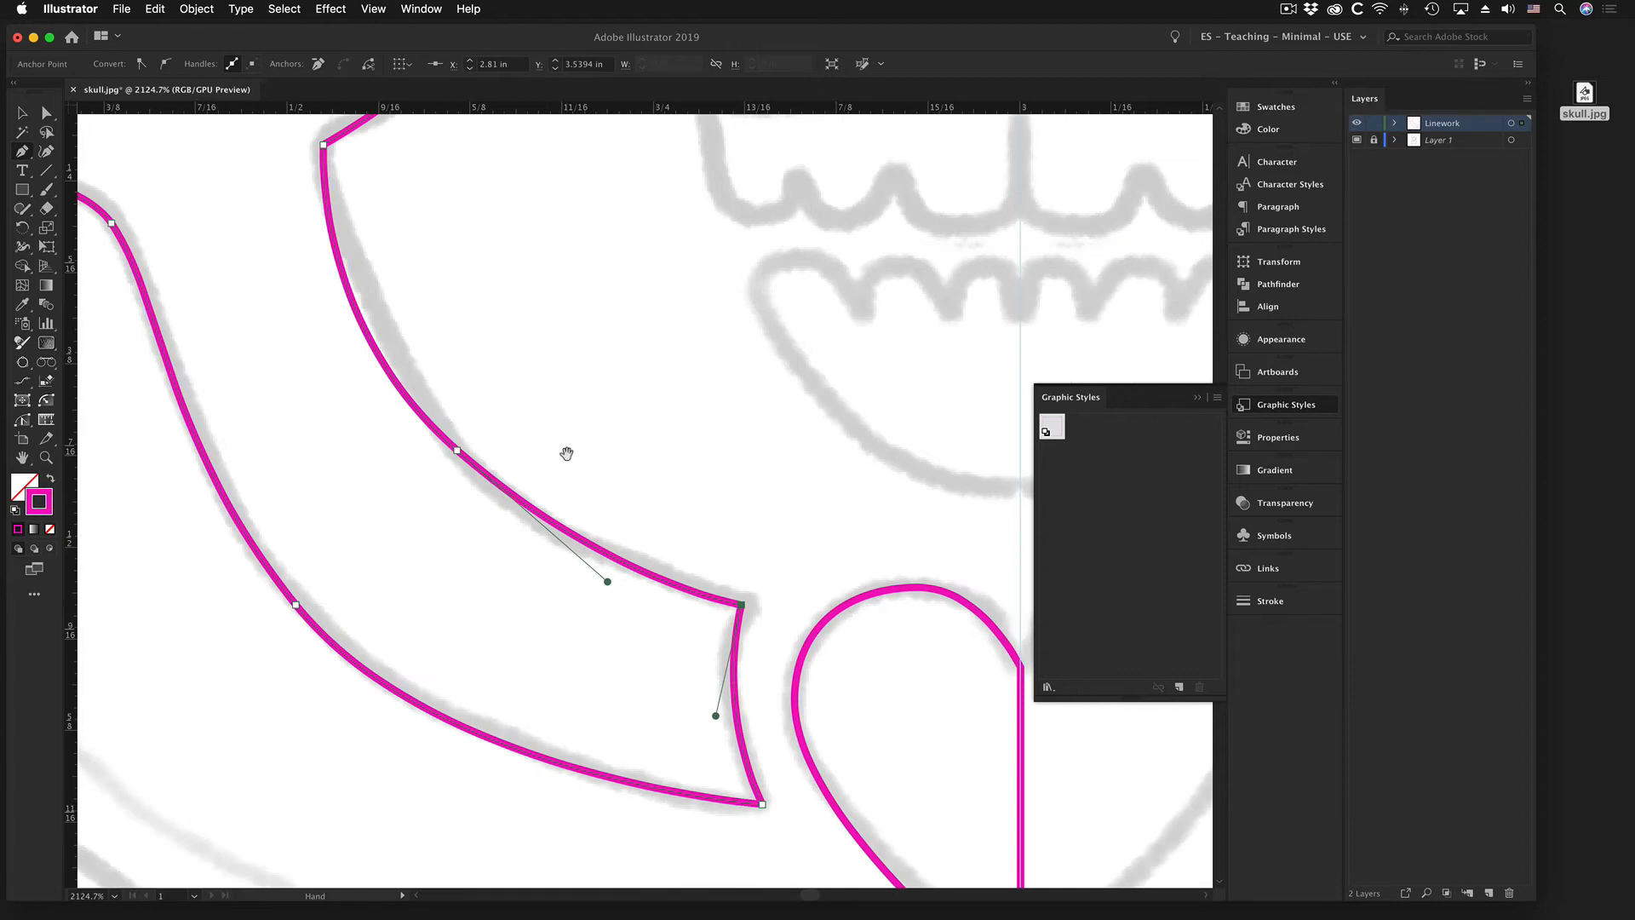
{"action": "left_click", "coordinate": [535, 409], "text": "alt+super"}
{"action": "left_click_drag", "start_coordinate": [506, 351], "coordinate": [464, 436]}
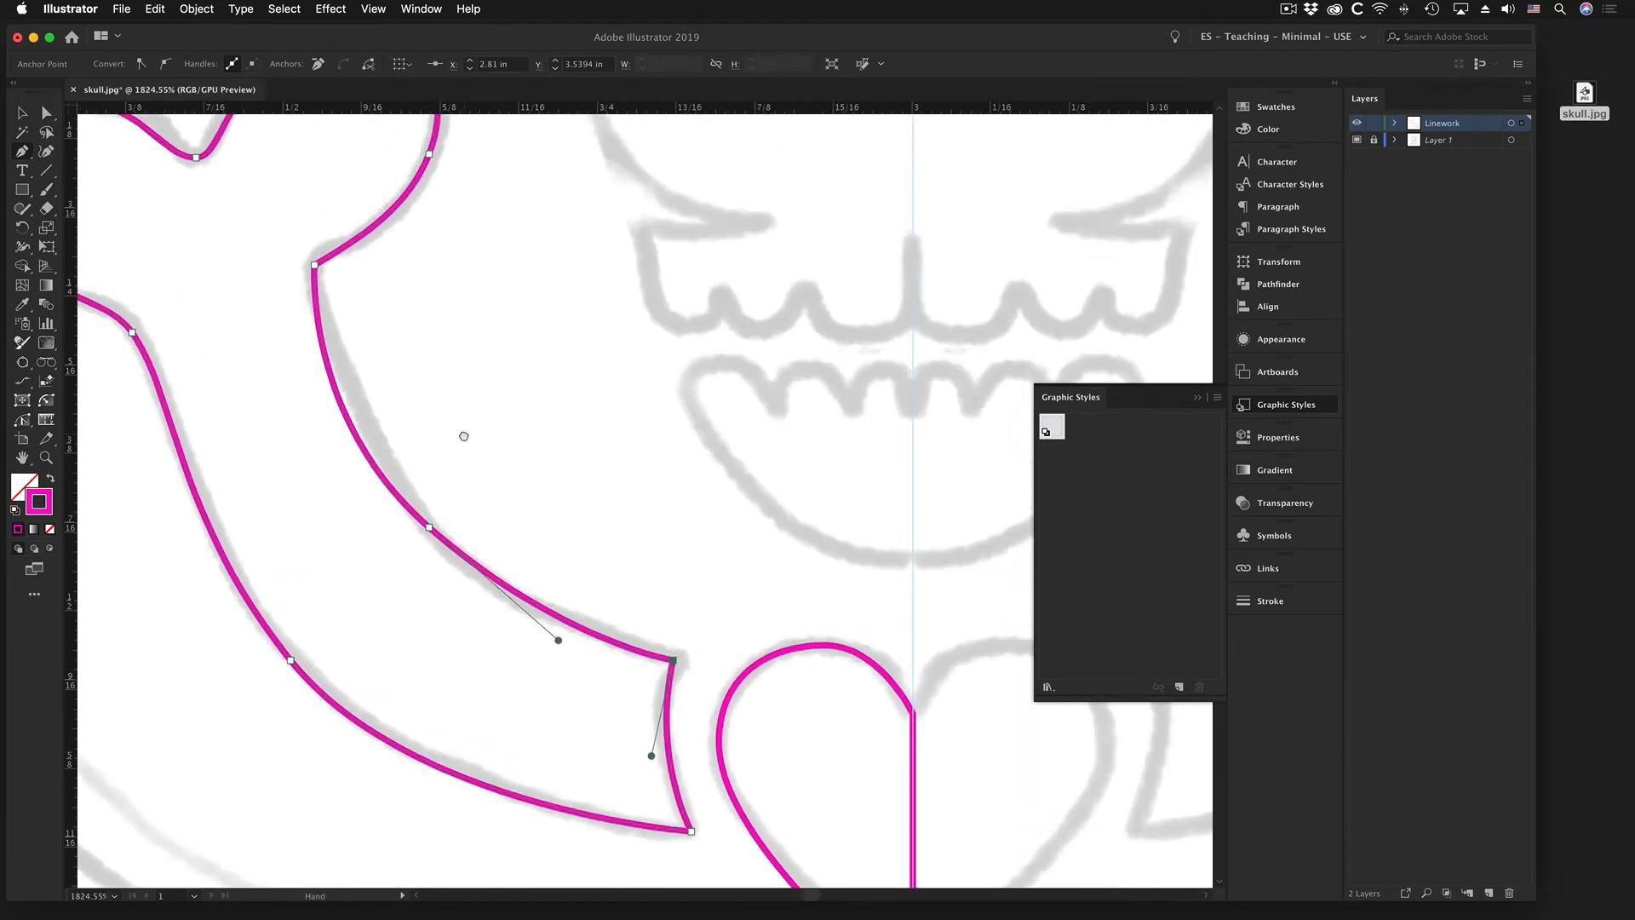
{"action": "left_click", "coordinate": [429, 527], "text": "super"}
{"action": "left_click_drag", "start_coordinate": [325, 437], "coordinate": [323, 389]}
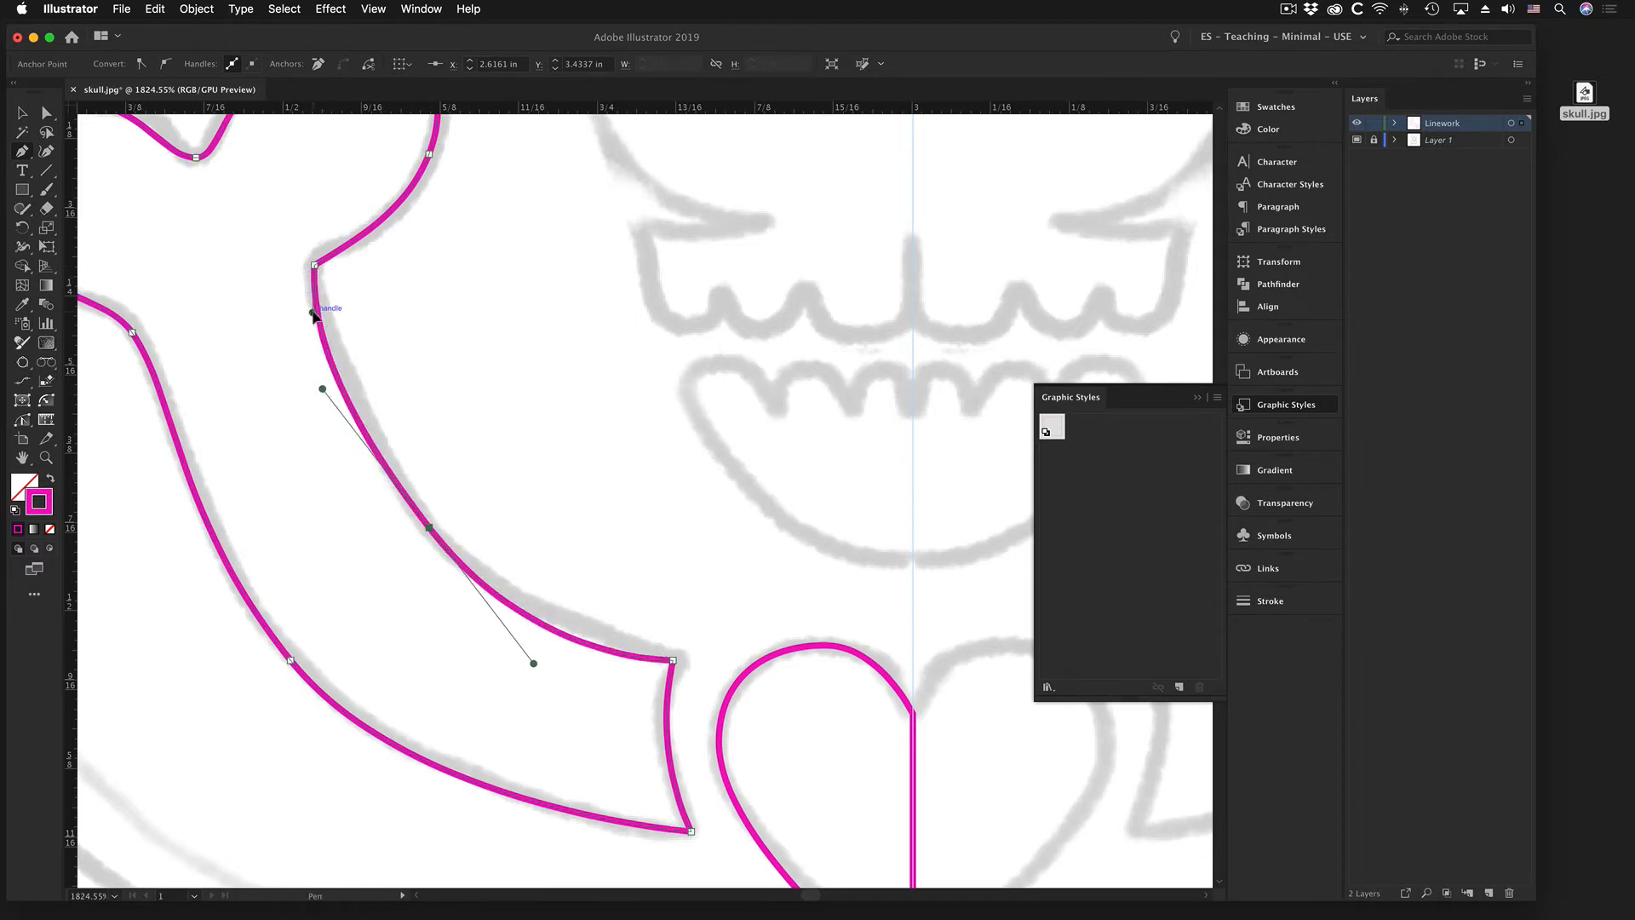
{"action": "left_click_drag", "start_coordinate": [314, 312], "coordinate": [316, 267]}
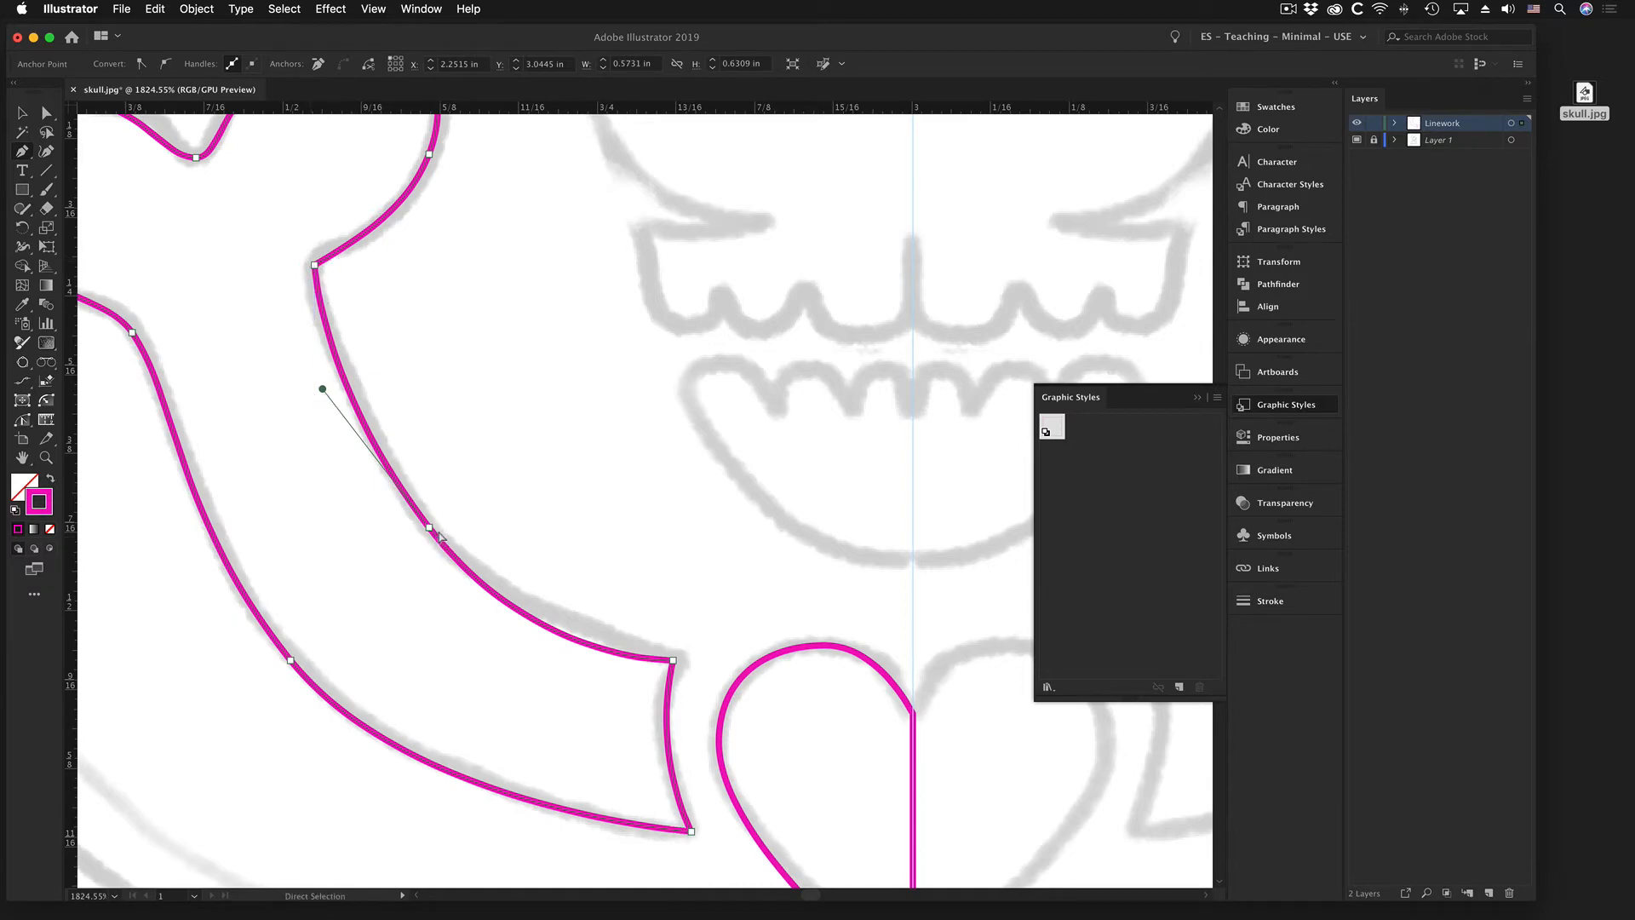
{"action": "left_click_drag", "start_coordinate": [430, 528], "coordinate": [421, 517]}
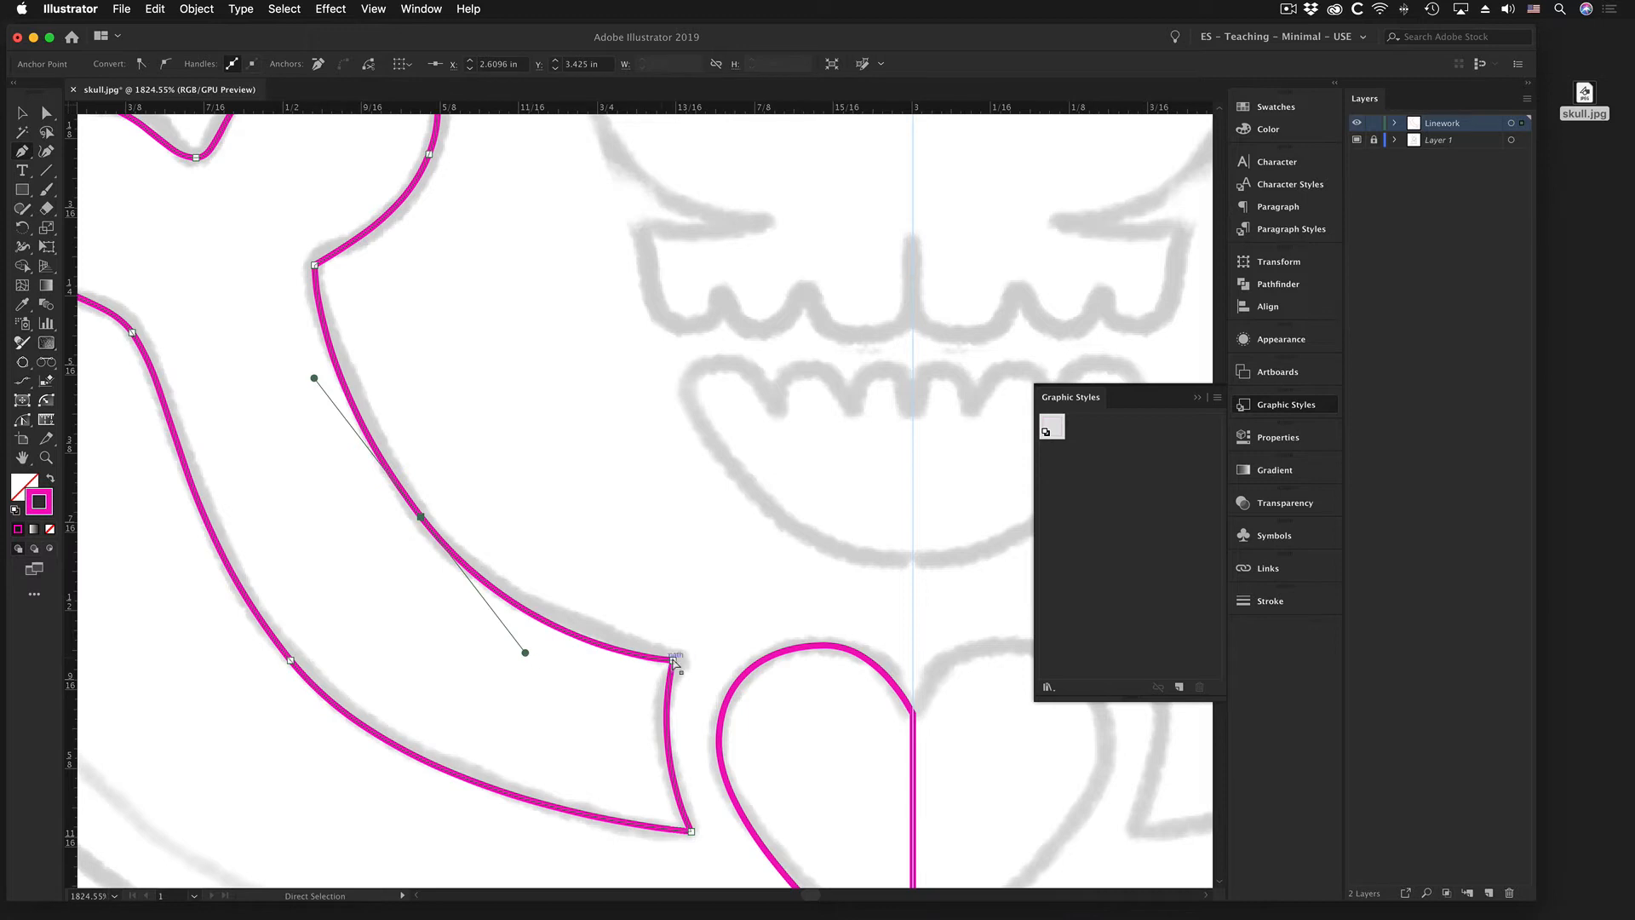
- Move the bone's upper end corner slightly toward the heart, curve the end further inward, and fine-tune the upper handle of the inner edge's middle anchor
{"action": "left_click_drag", "start_coordinate": [673, 660], "coordinate": [684, 657]}
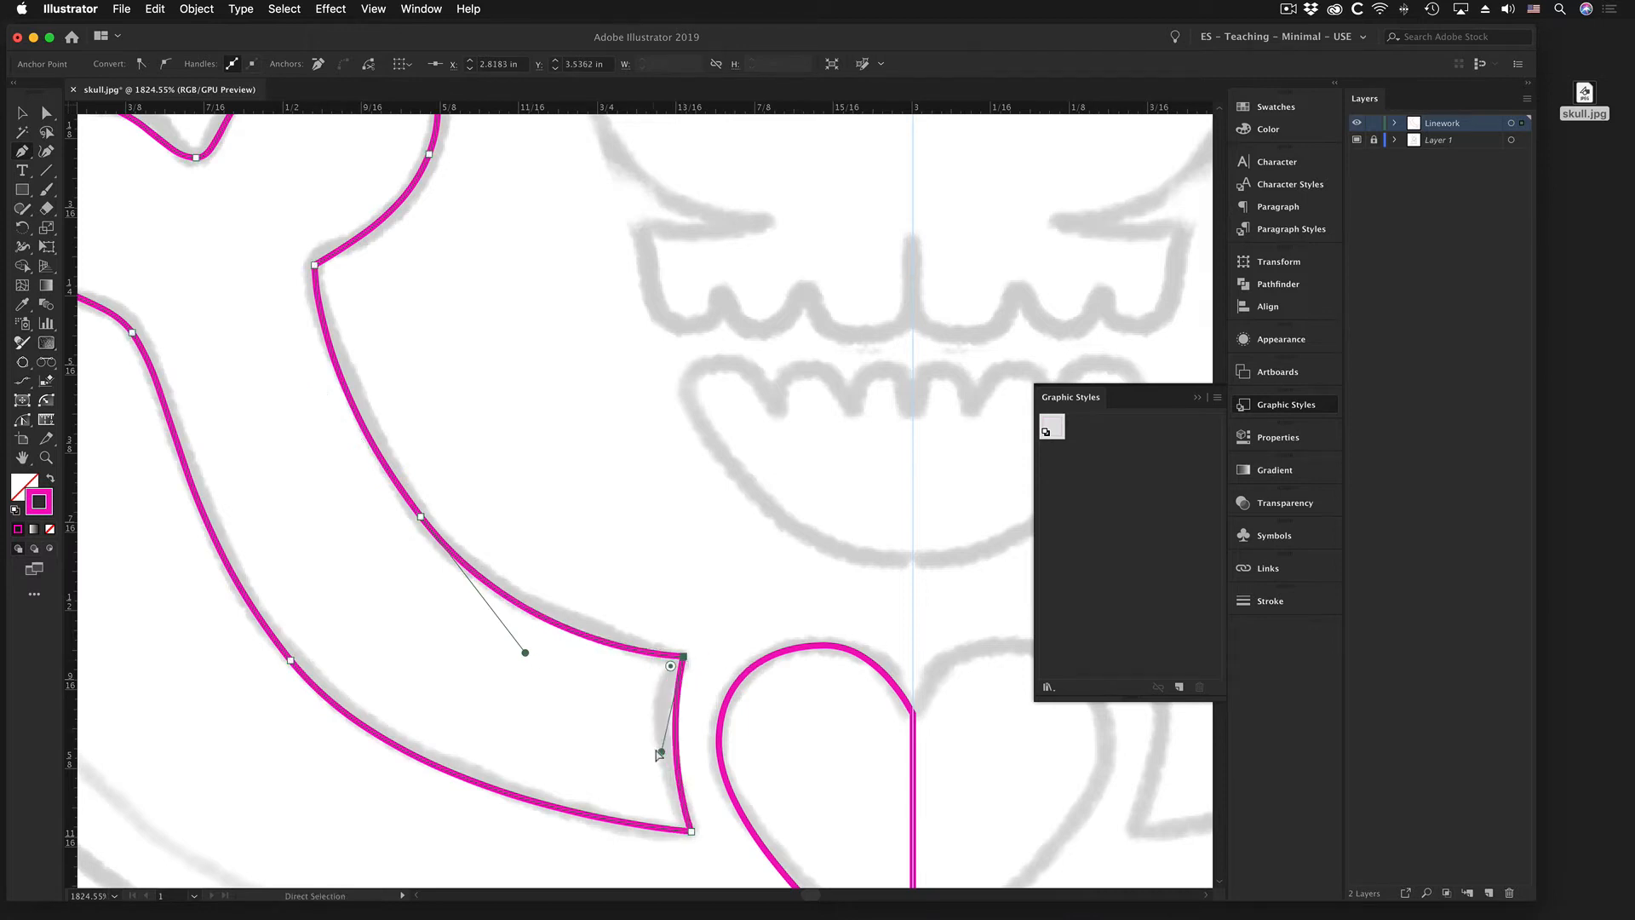
{"action": "left_click_drag", "start_coordinate": [662, 753], "coordinate": [638, 727]}
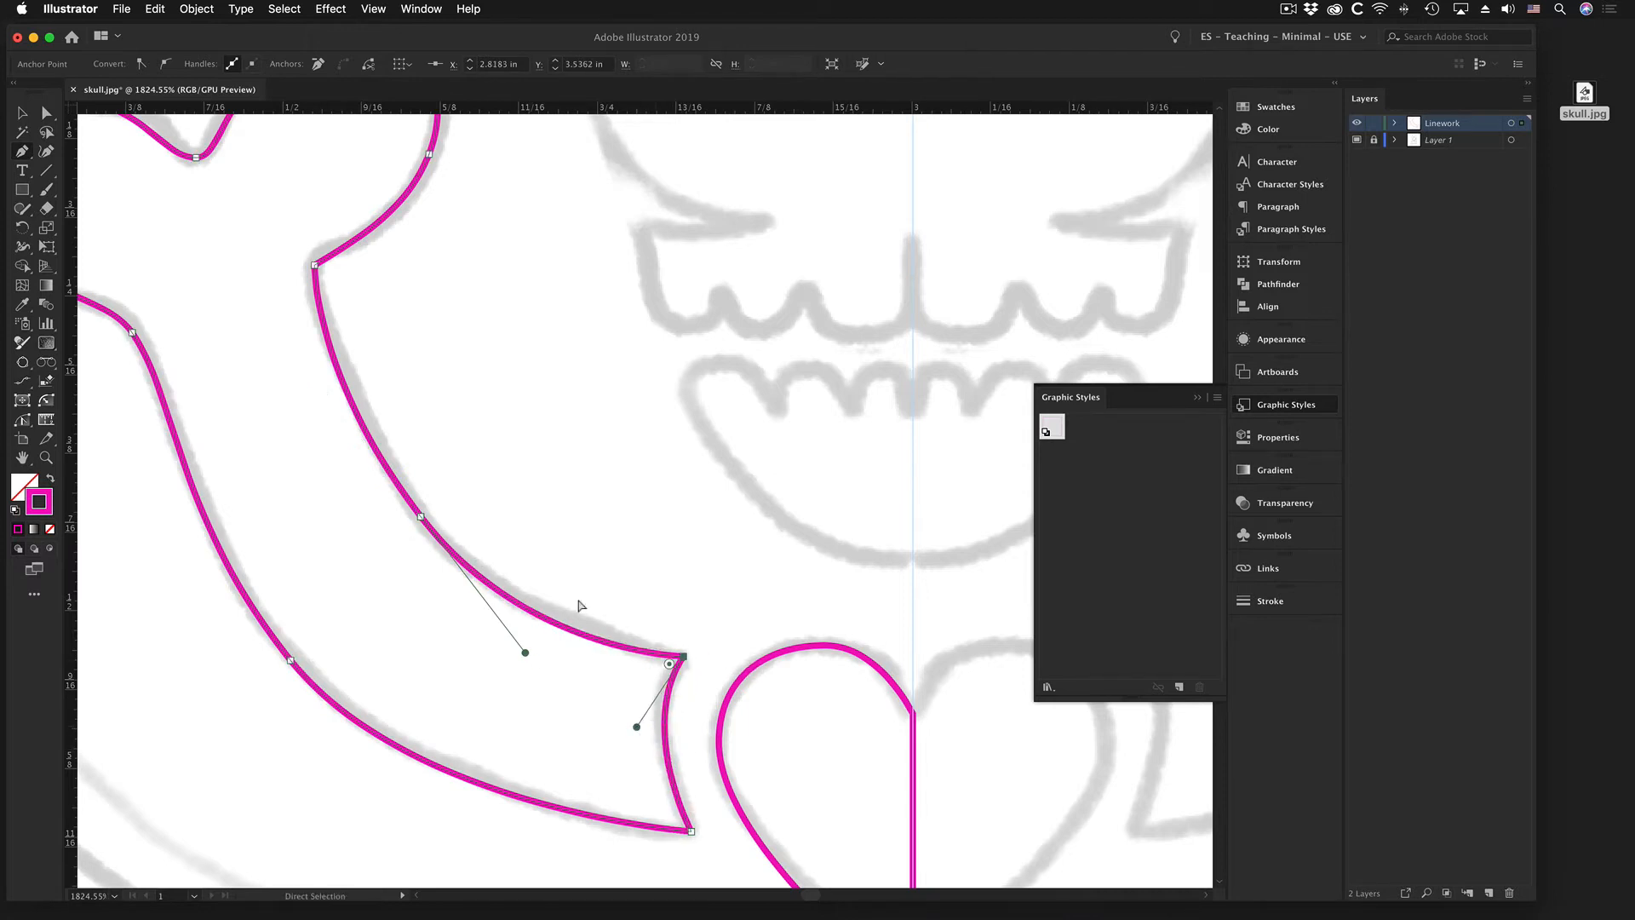
{"action": "left_click", "coordinate": [421, 516]}
{"action": "left_click_drag", "start_coordinate": [314, 379], "coordinate": [318, 390]}
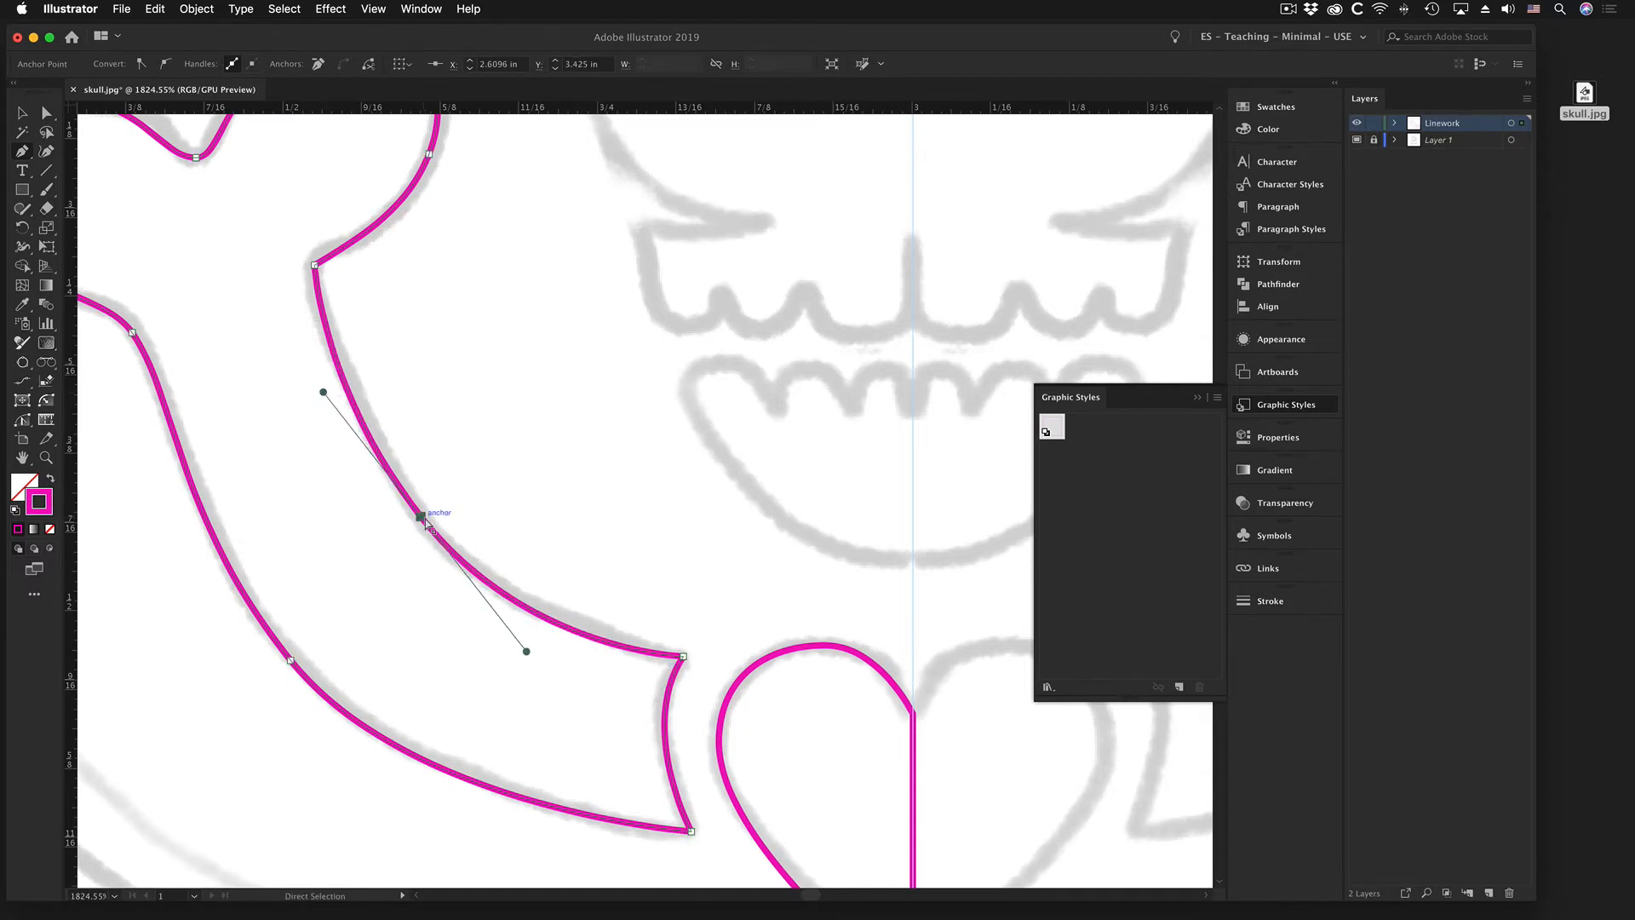
- Turn off Smart Guides, and smooth the bone's outer edge by shifting its middle anchor slightly inward and lengthening its lower handle
{"action": "left_click", "coordinate": [613, 524], "text": "alt+super"}
{"action": "left_click", "coordinate": [614, 524], "text": "alt+super"}
{"action": "left_click", "coordinate": [613, 524], "text": "alt+super"}
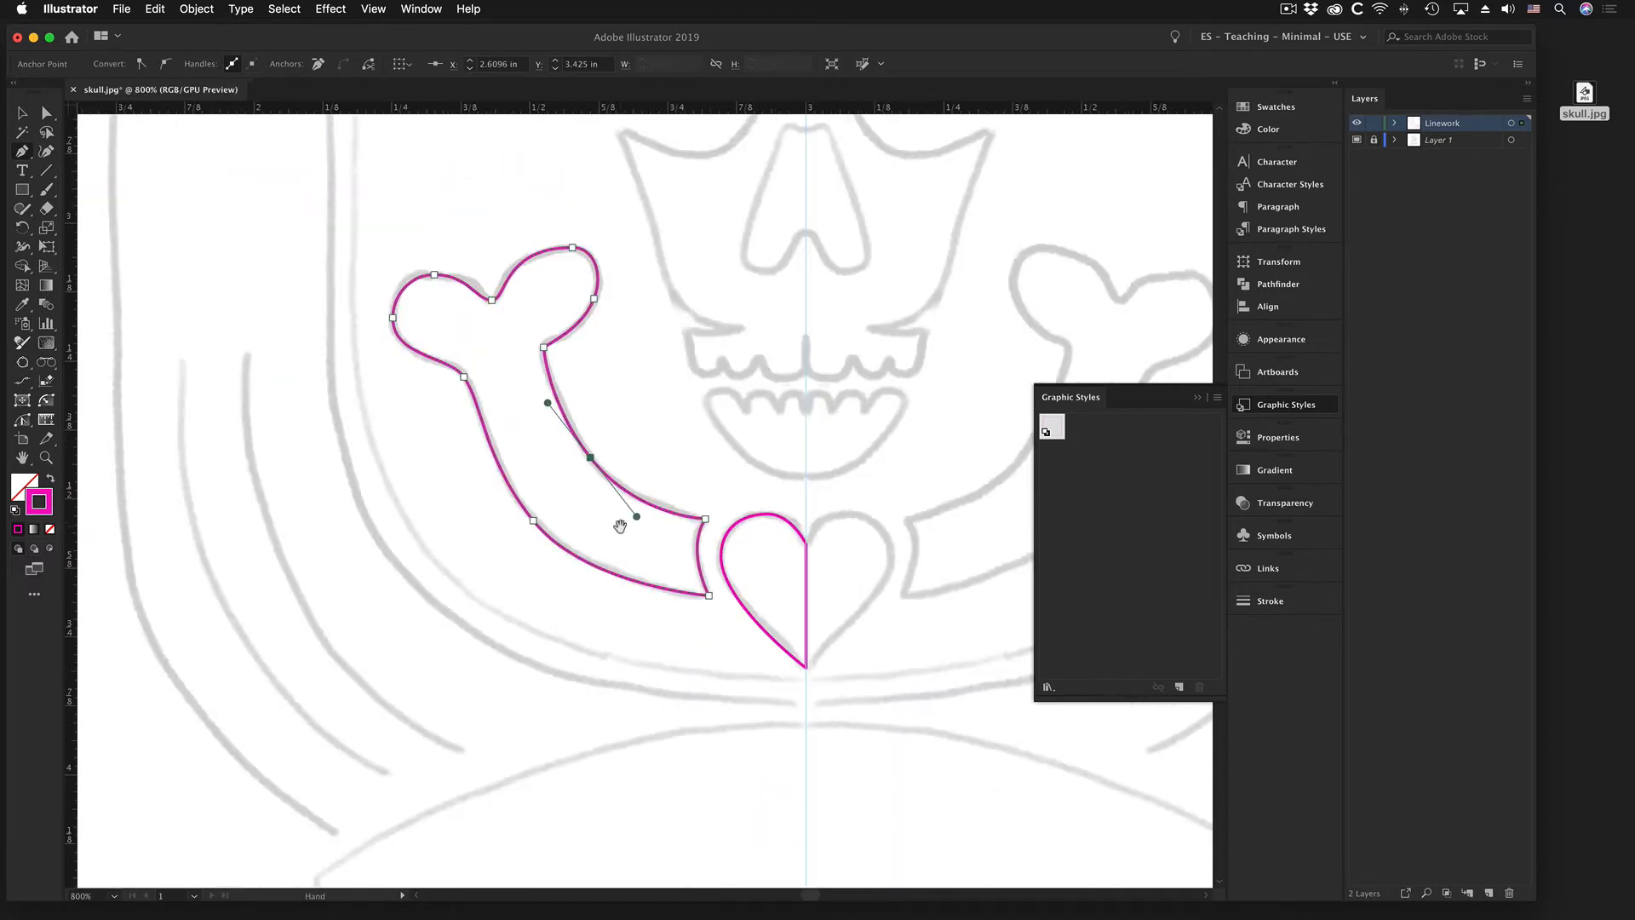
{"action": "left_click_drag", "start_coordinate": [622, 525], "coordinate": [526, 553]}
{"action": "left_click", "coordinate": [439, 546], "text": "super"}
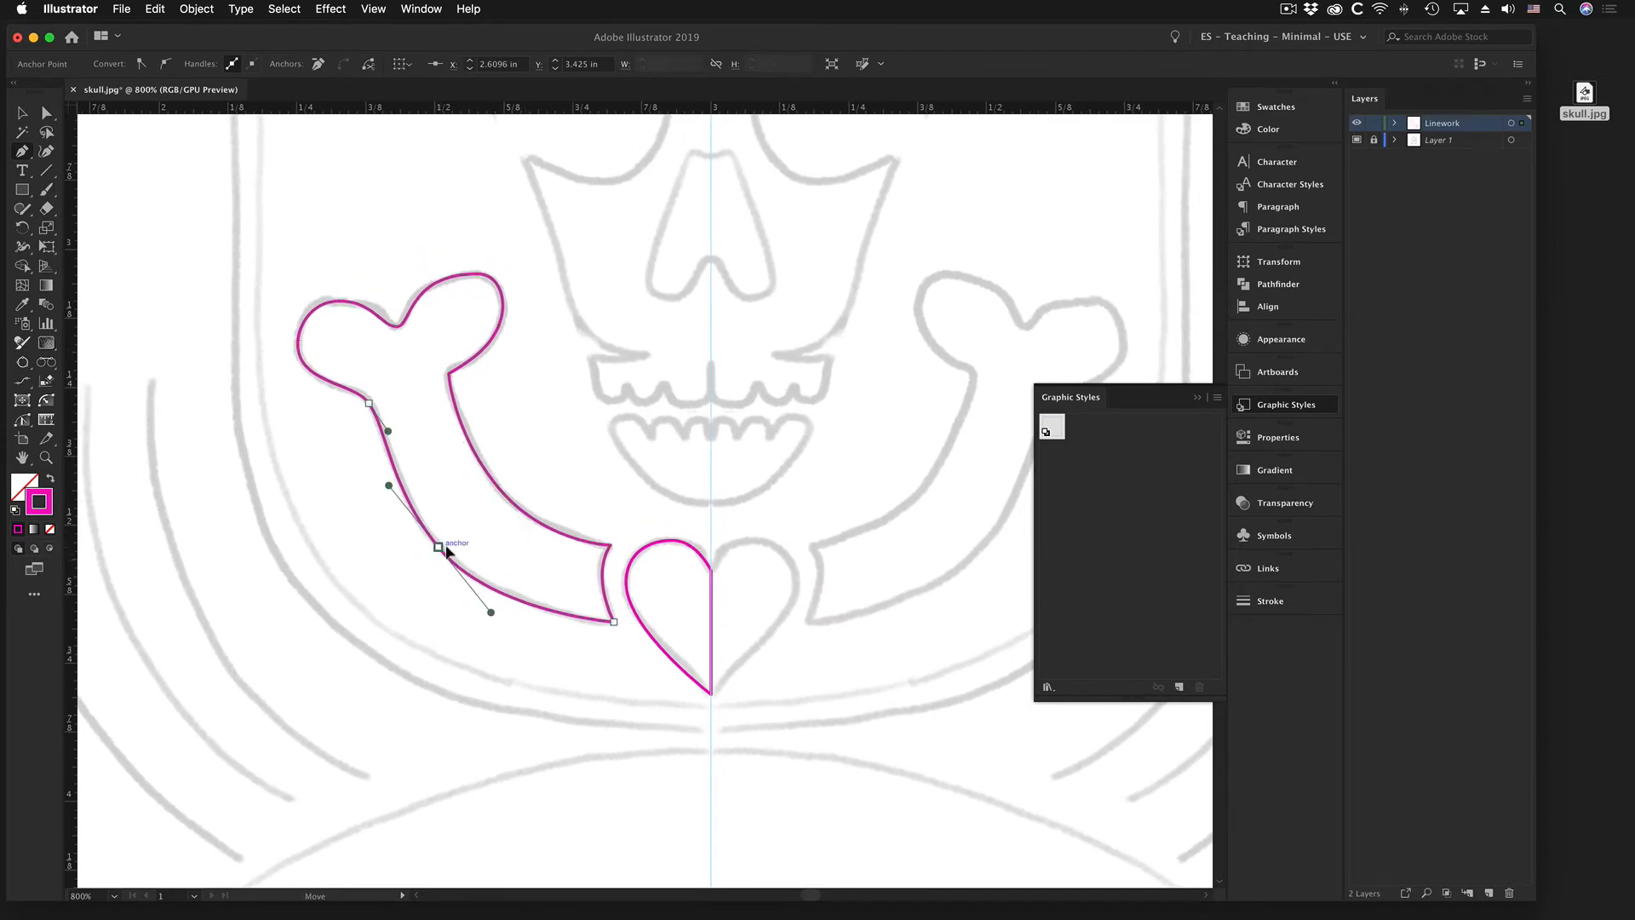
{"action": "left_click", "coordinate": [373, 8]}
{"action": "left_click", "coordinate": [474, 553]}
{"action": "left_click_drag", "start_coordinate": [440, 550], "coordinate": [445, 561]}
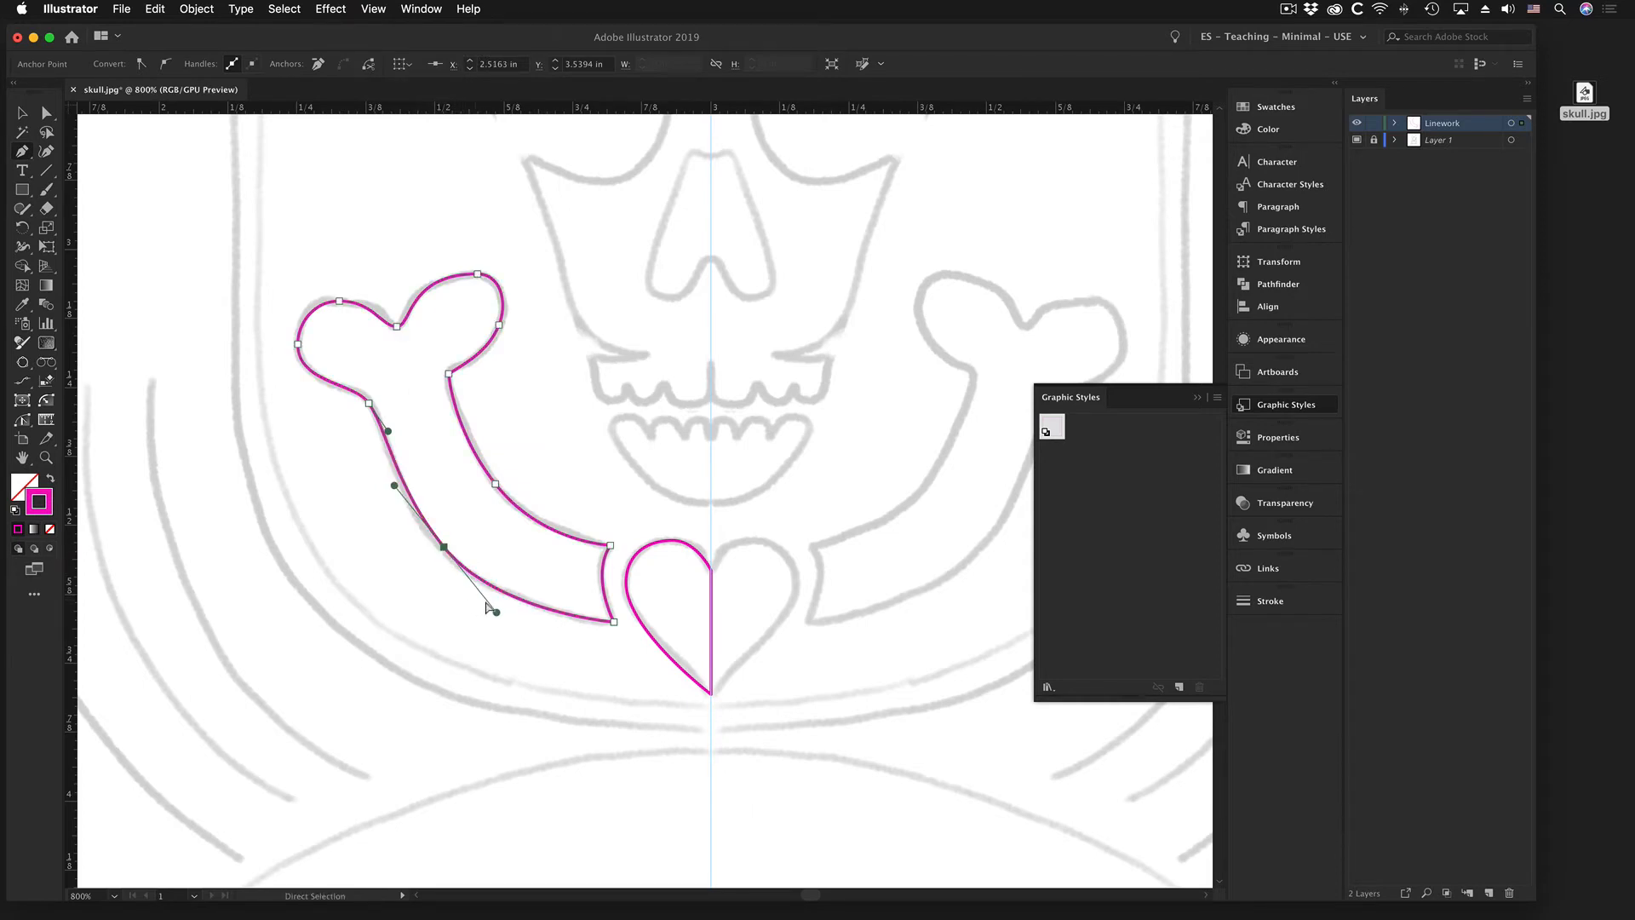
{"action": "left_click_drag", "start_coordinate": [497, 614], "coordinate": [503, 617]}
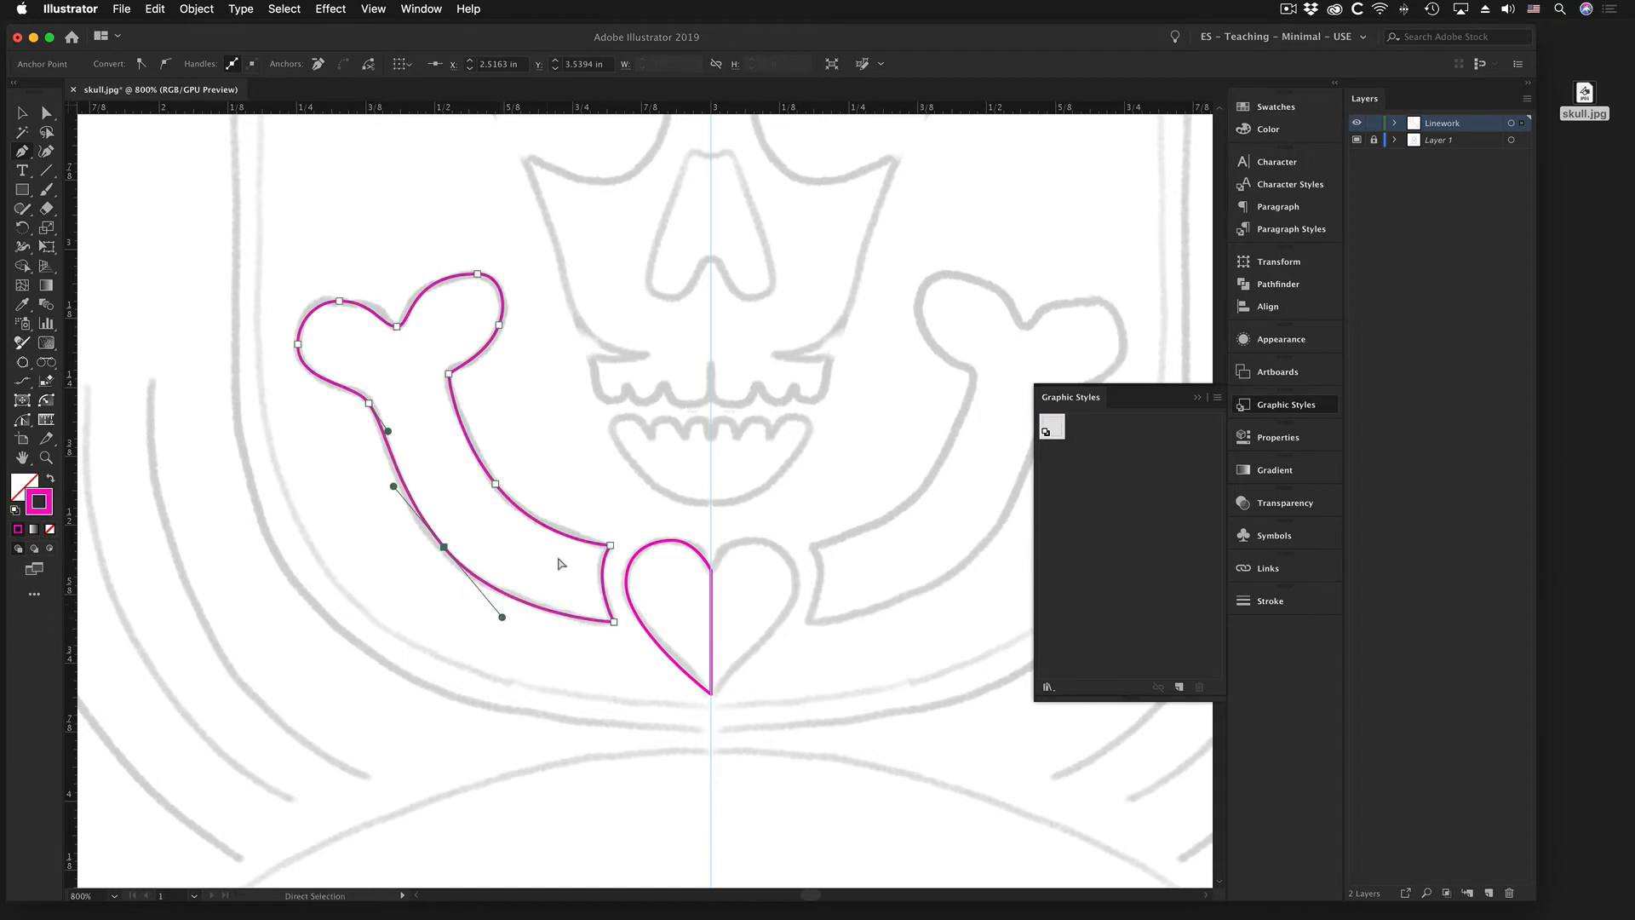
- Hide the Layer 1 sketch to check the bone outline alone, and nudge the inner edge's middle anchor slightly before deselecting
{"action": "key", "text": "p"}
{"action": "left_click", "coordinate": [1357, 140]}
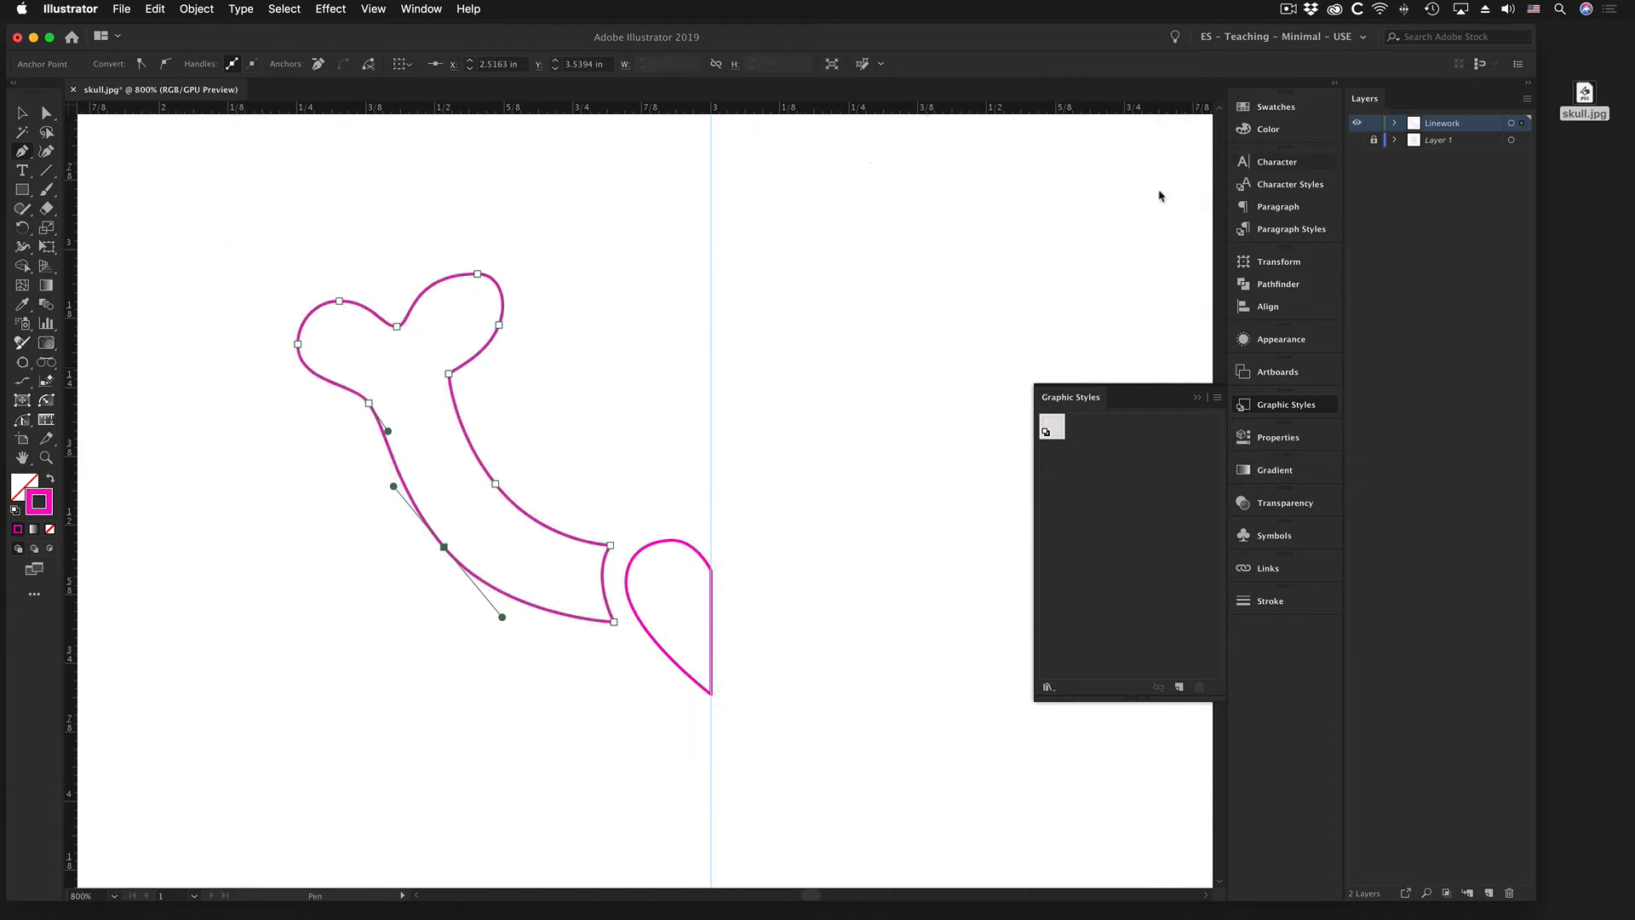
{"action": "key", "text": "a"}
{"action": "left_click", "coordinate": [595, 490]}
{"action": "left_click", "coordinate": [495, 485]}
{"action": "left_click_drag", "start_coordinate": [496, 487], "coordinate": [493, 489]}
{"action": "left_click", "coordinate": [560, 471]}
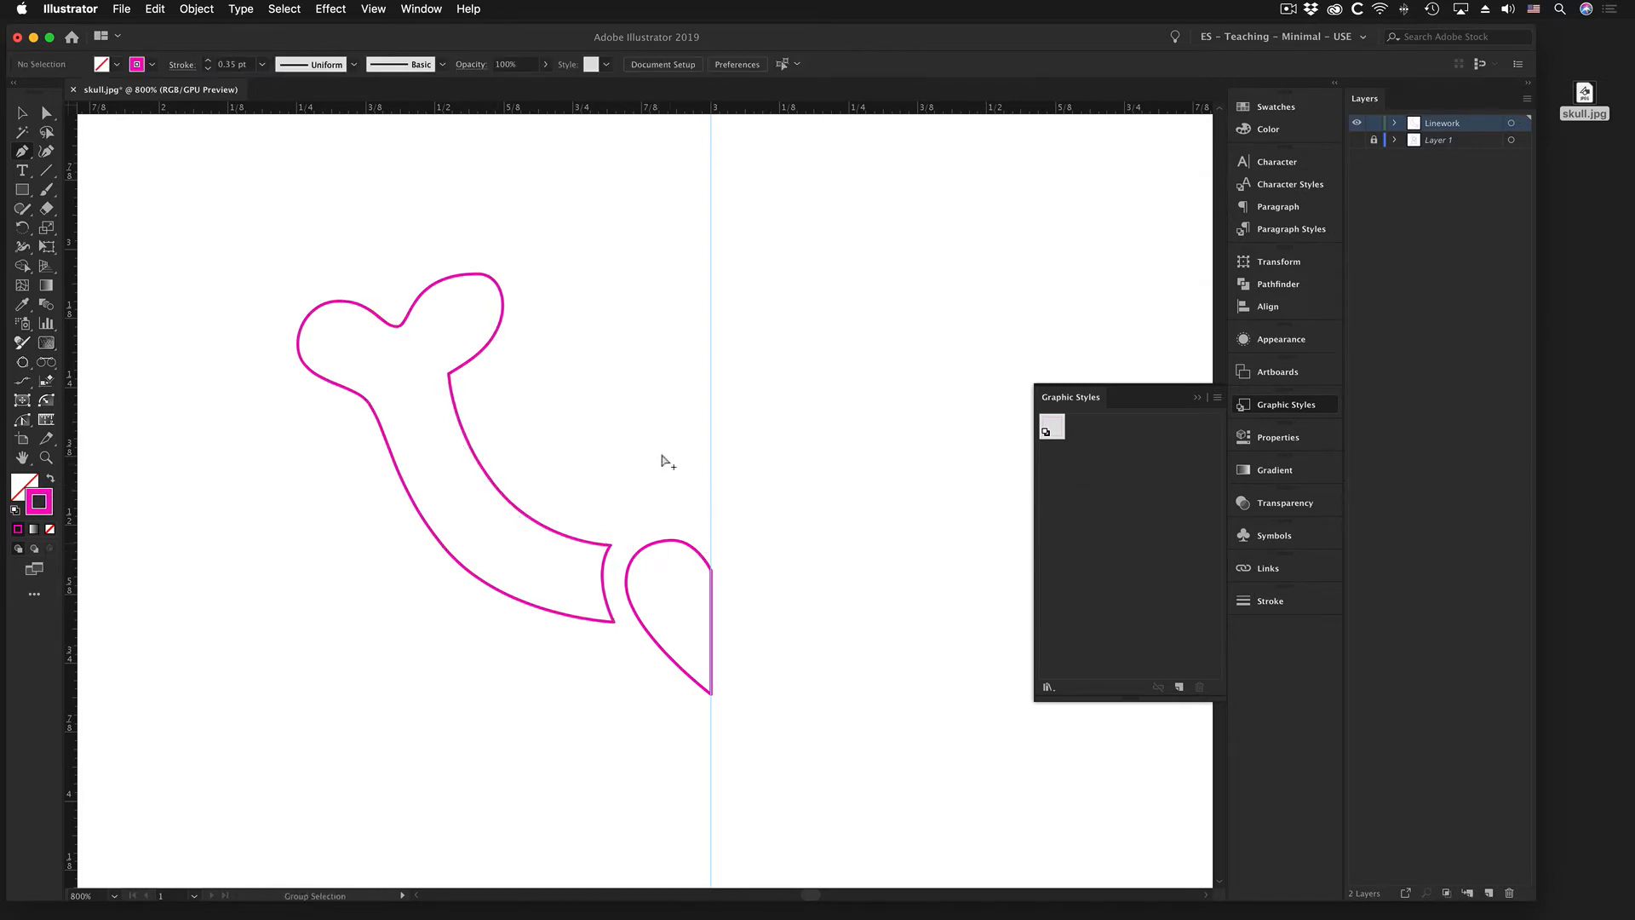
- Round the bone's right knob by moving its top anchor toward the notch, balancing that anchor's horizontal handles, and slightly extending the notch anchor's handle
{"action": "left_click", "coordinate": [635, 443], "text": "alt+super"}
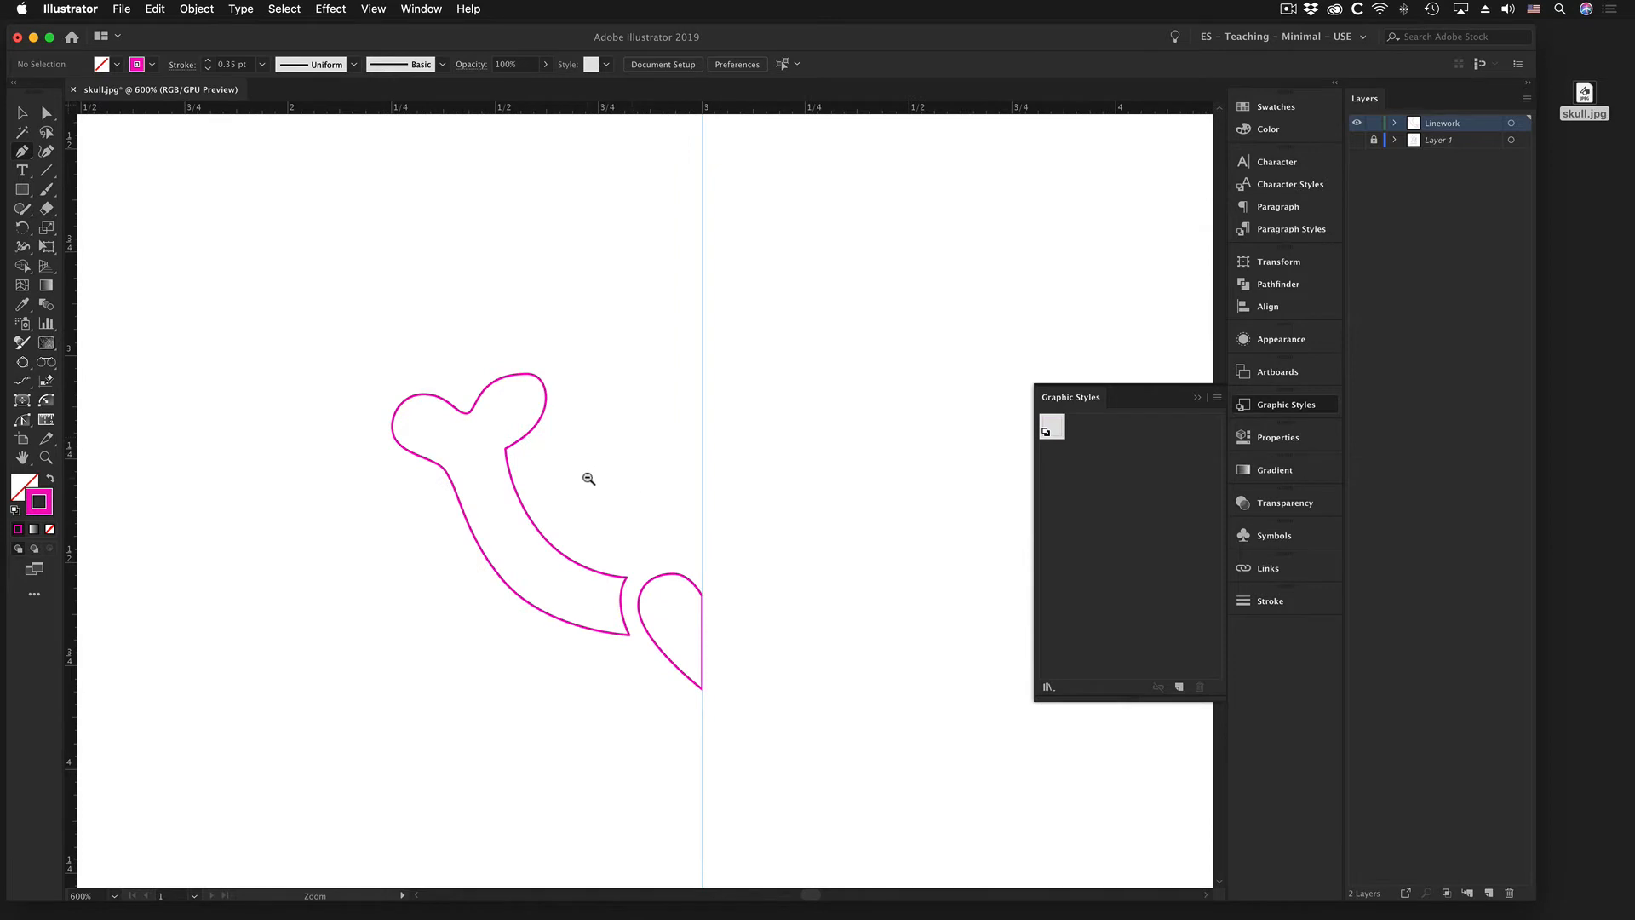
{"action": "left_click_drag", "start_coordinate": [588, 478], "coordinate": [891, 636]}
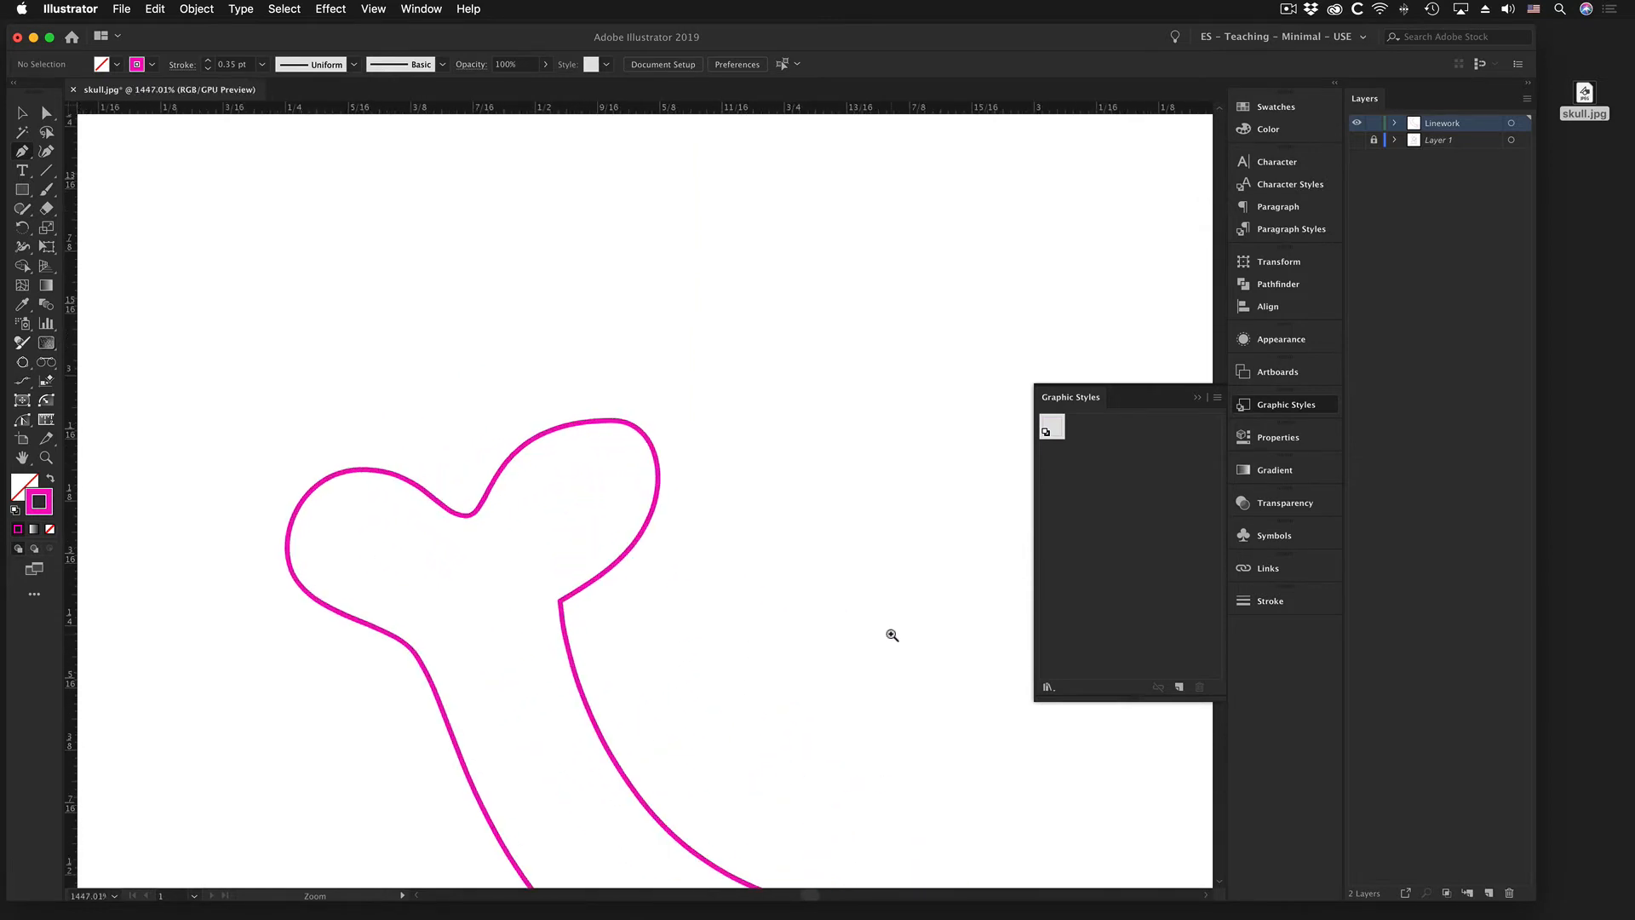
{"action": "left_click", "coordinate": [613, 421], "text": "super"}
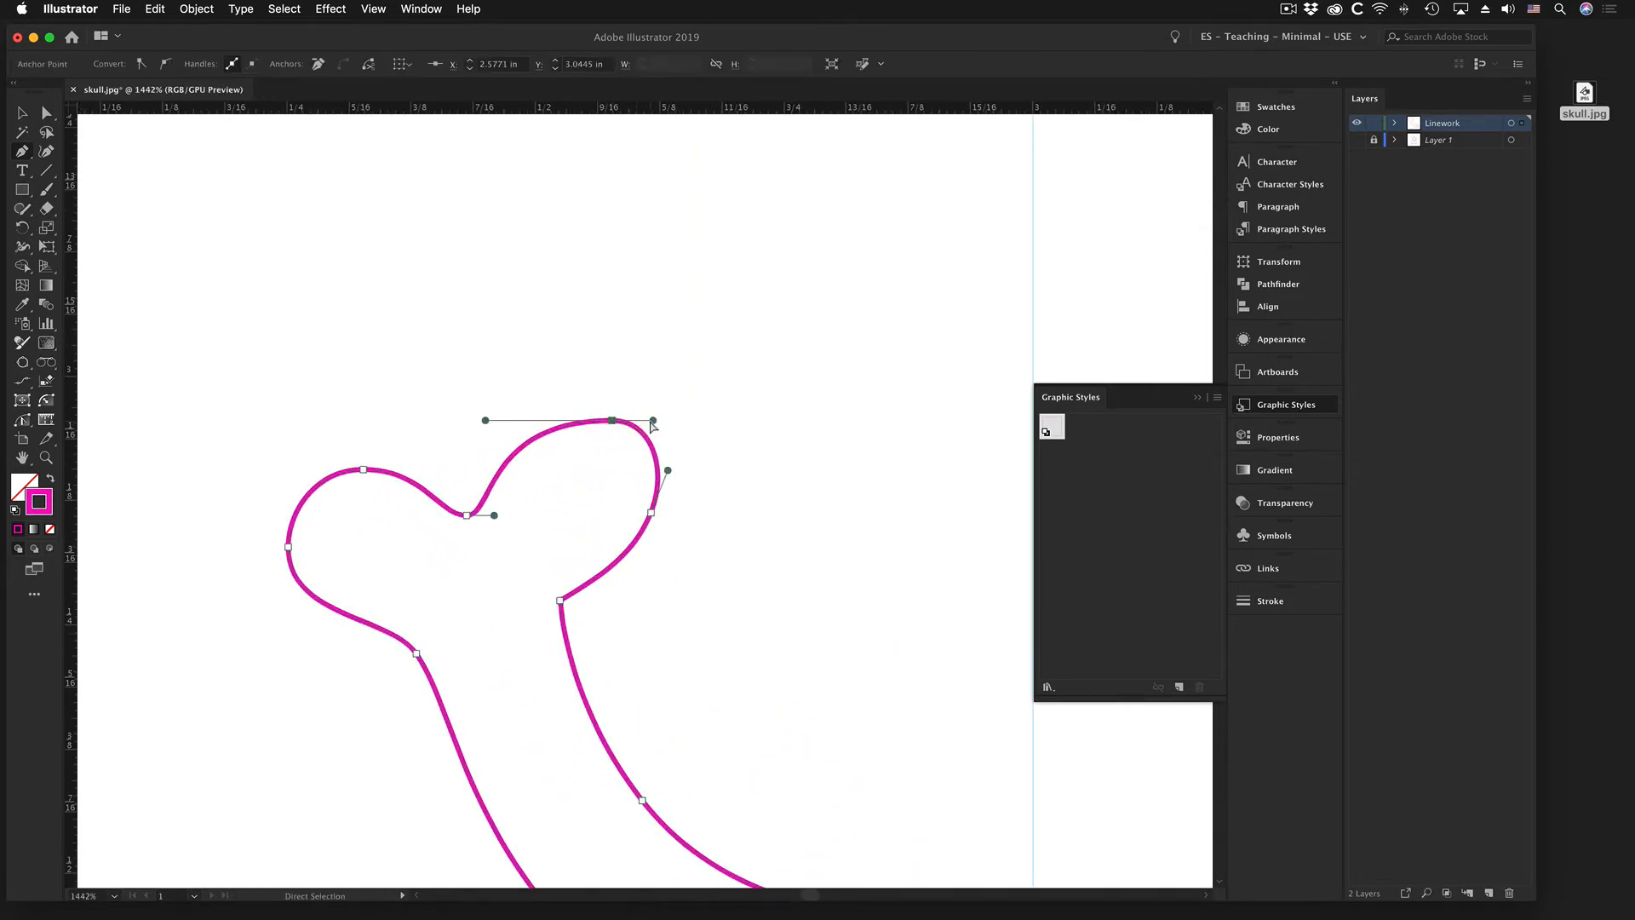
{"action": "left_click_drag", "start_coordinate": [651, 422], "coordinate": [600, 422]}
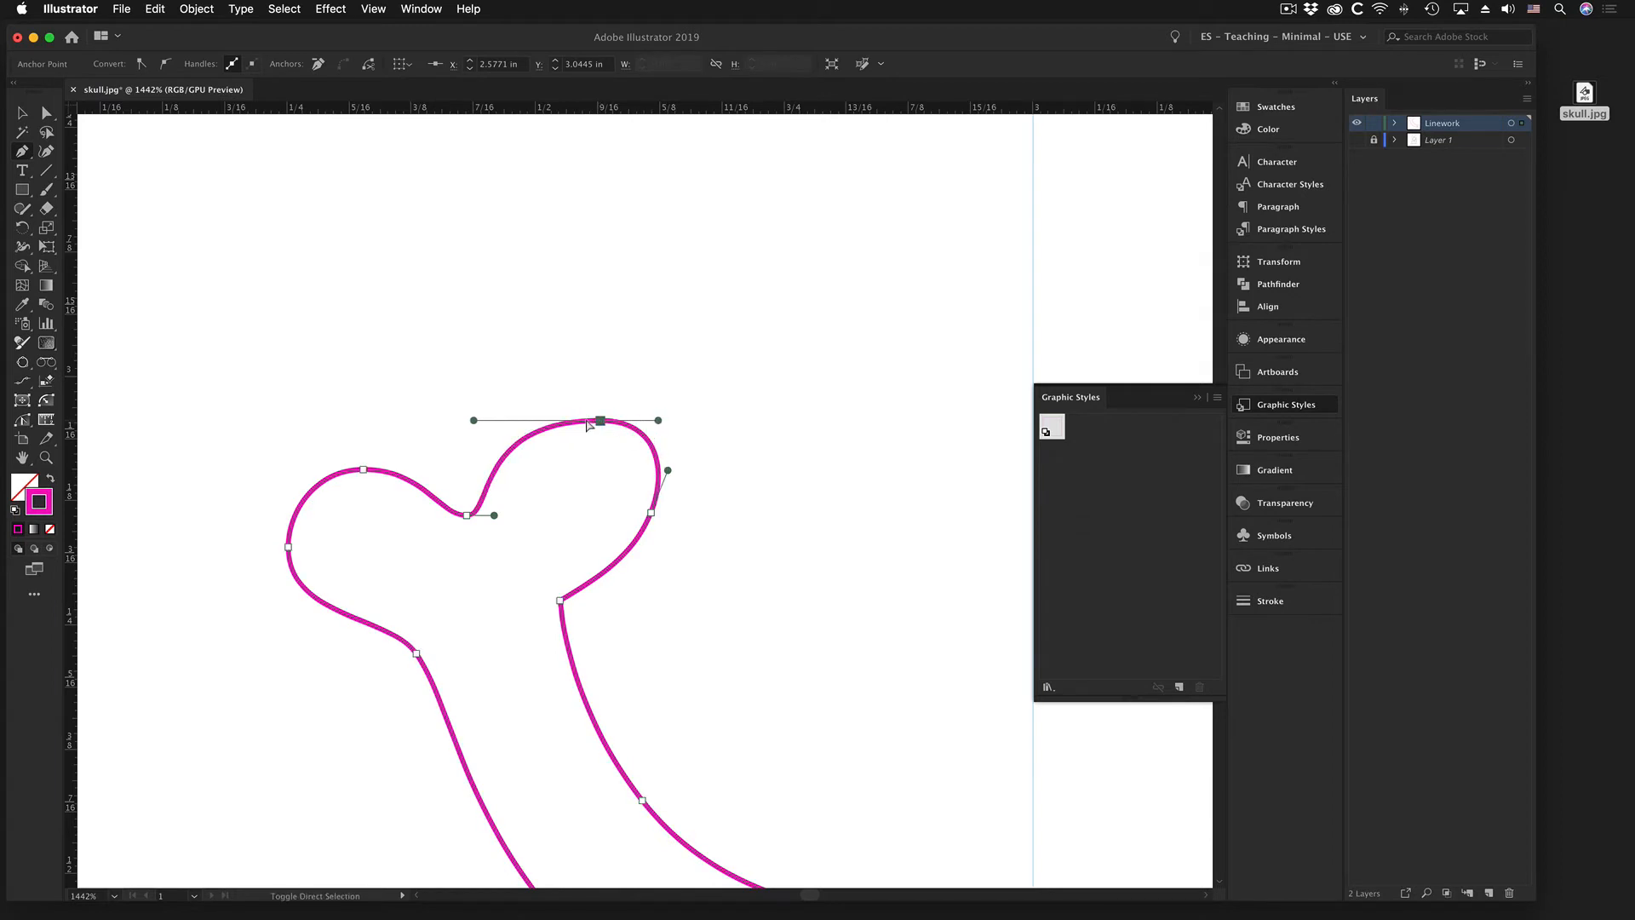
{"action": "left_click_drag", "start_coordinate": [475, 420], "coordinate": [515, 421]}
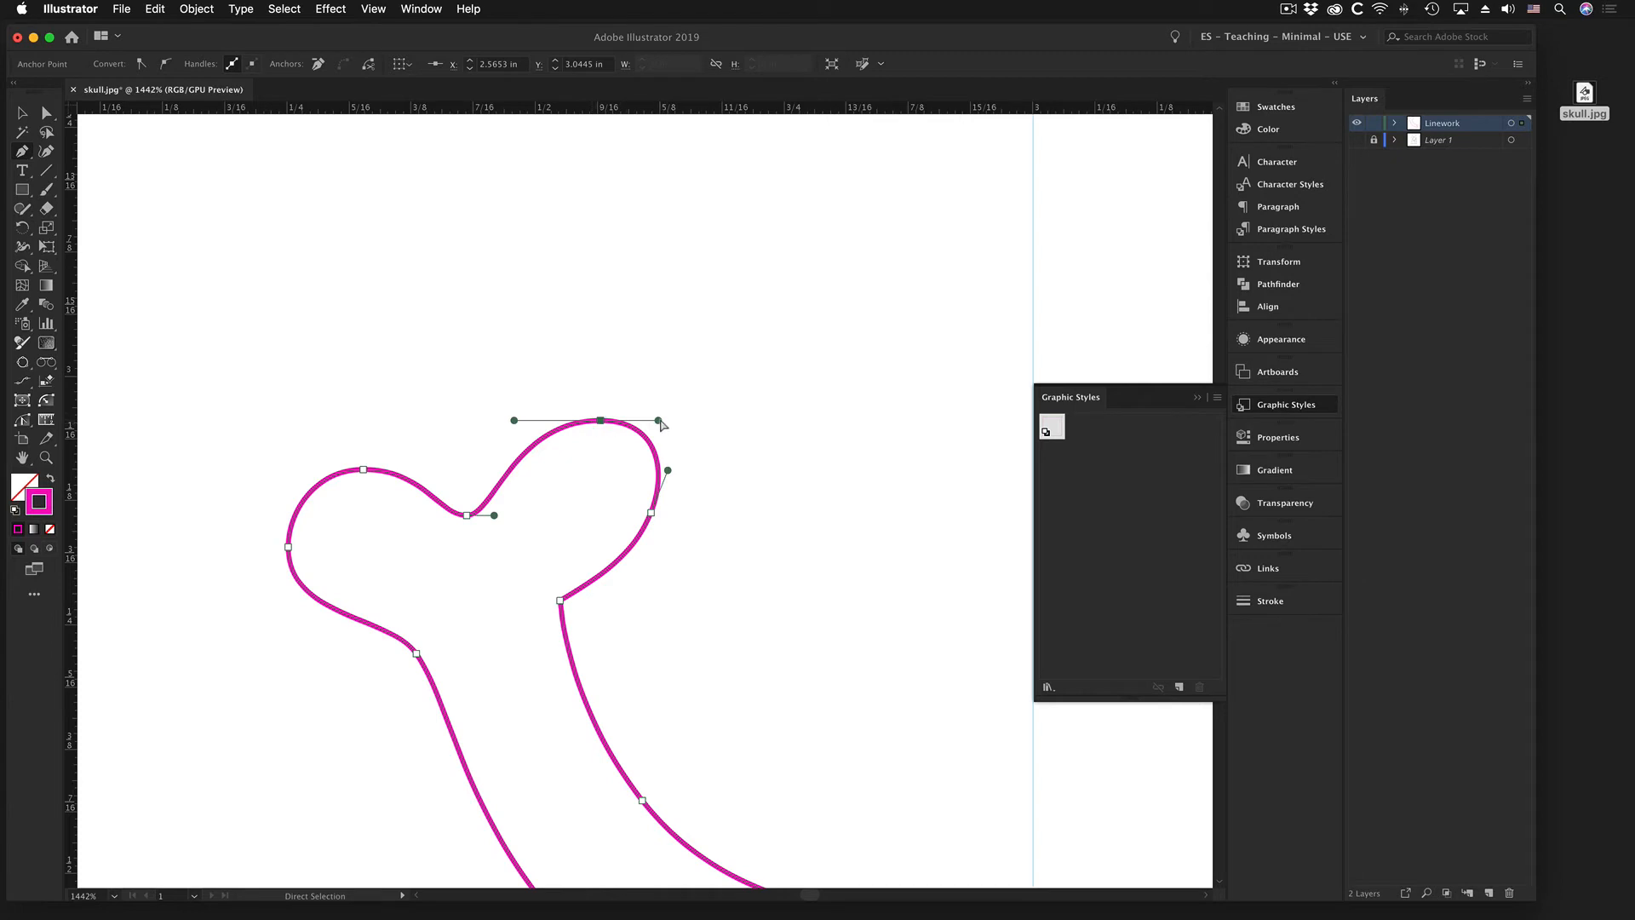
{"action": "left_click_drag", "start_coordinate": [661, 423], "coordinate": [509, 421]}
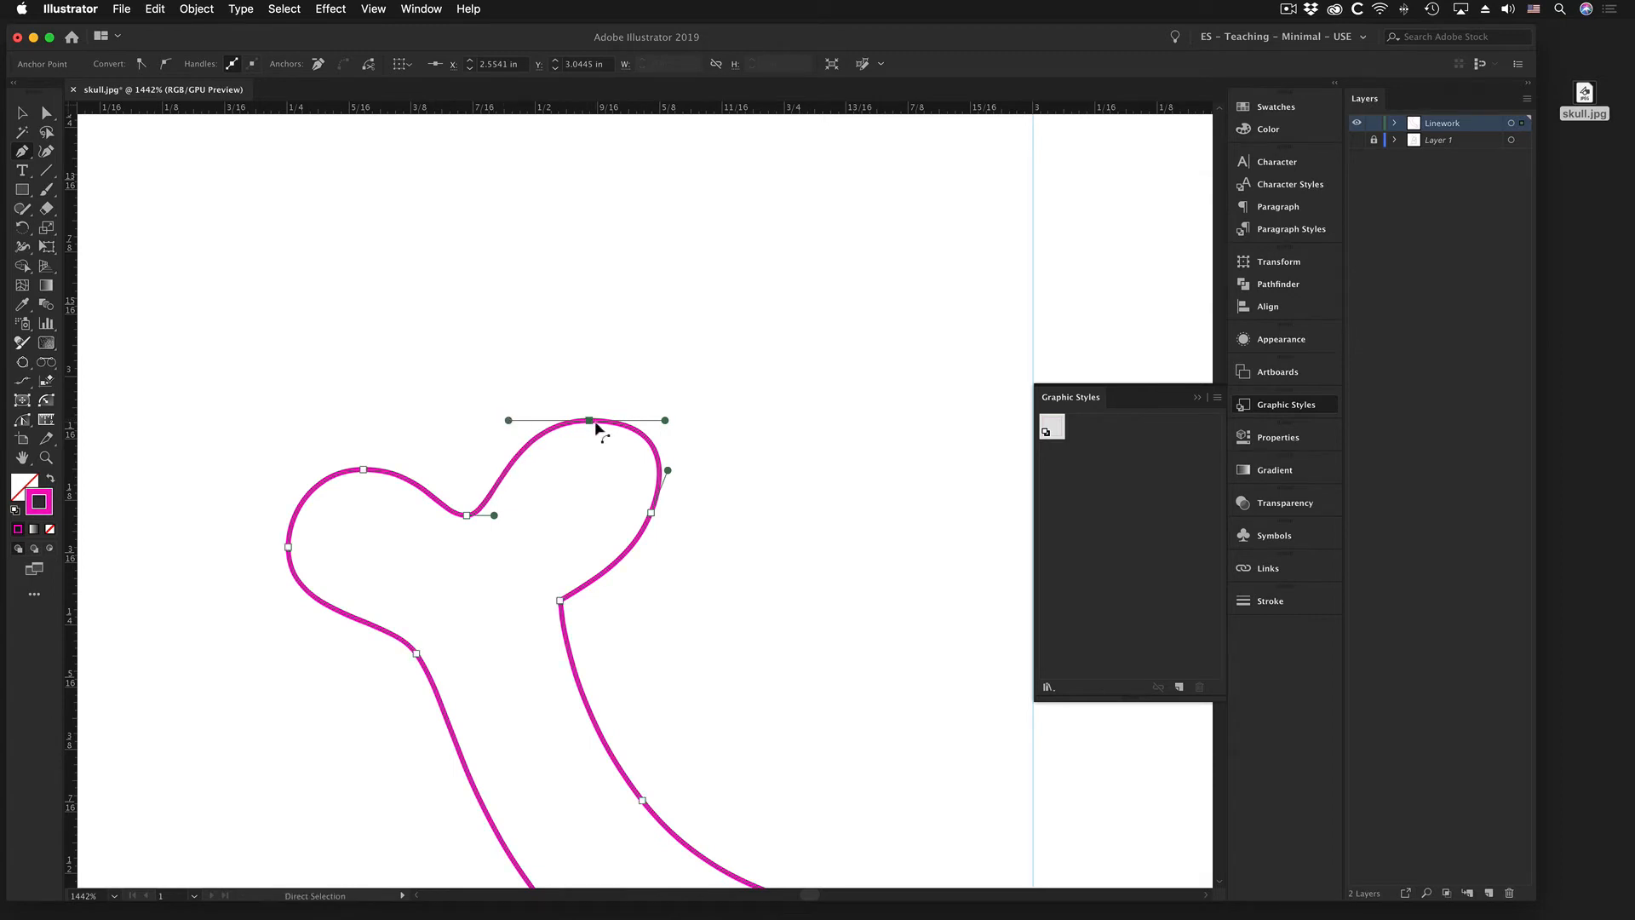
{"action": "left_click_drag", "start_coordinate": [496, 519], "coordinate": [503, 520]}
{"action": "left_click_drag", "start_coordinate": [667, 422], "coordinate": [661, 422]}
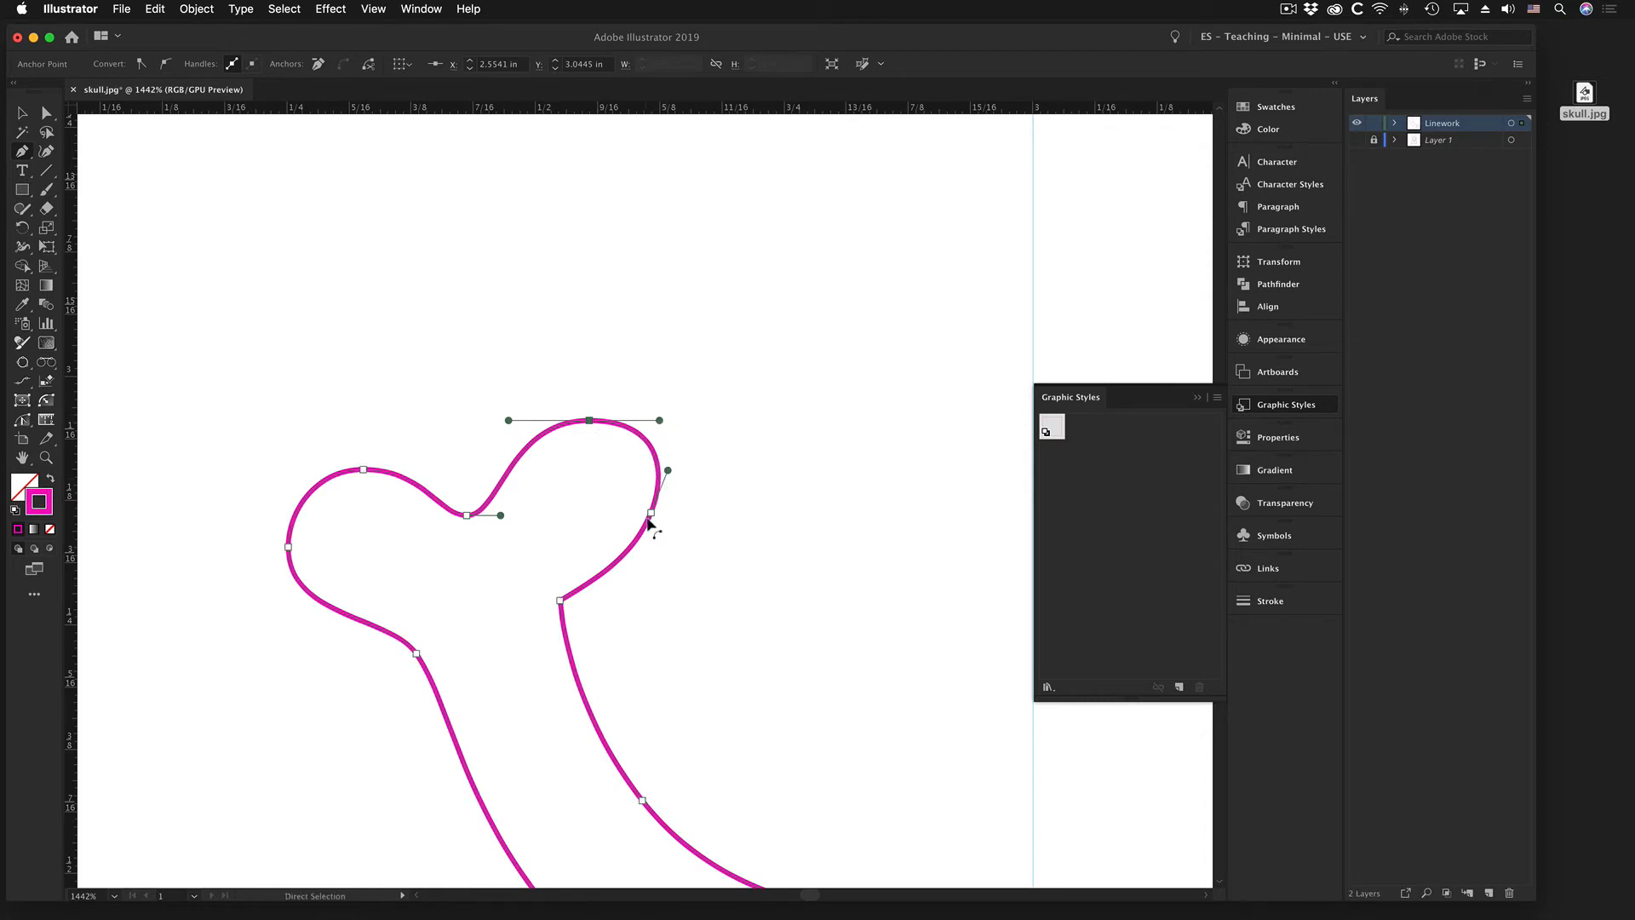
- Move the right knob's side anchor slightly up and outward, make its handles vertical, and balance the curves on both sides of it
{"action": "mouse_move", "coordinate": [651, 513]}
{"action": "left_mouse_down"}
{"action": "mouse_move", "coordinate": [651, 553]}
{"action": "mouse_move", "coordinate": [658, 511]}
{"action": "left_mouse_up"}
{"action": "left_click_drag", "start_coordinate": [659, 421], "coordinate": [660, 454]}
{"action": "left_click", "coordinate": [661, 502]}
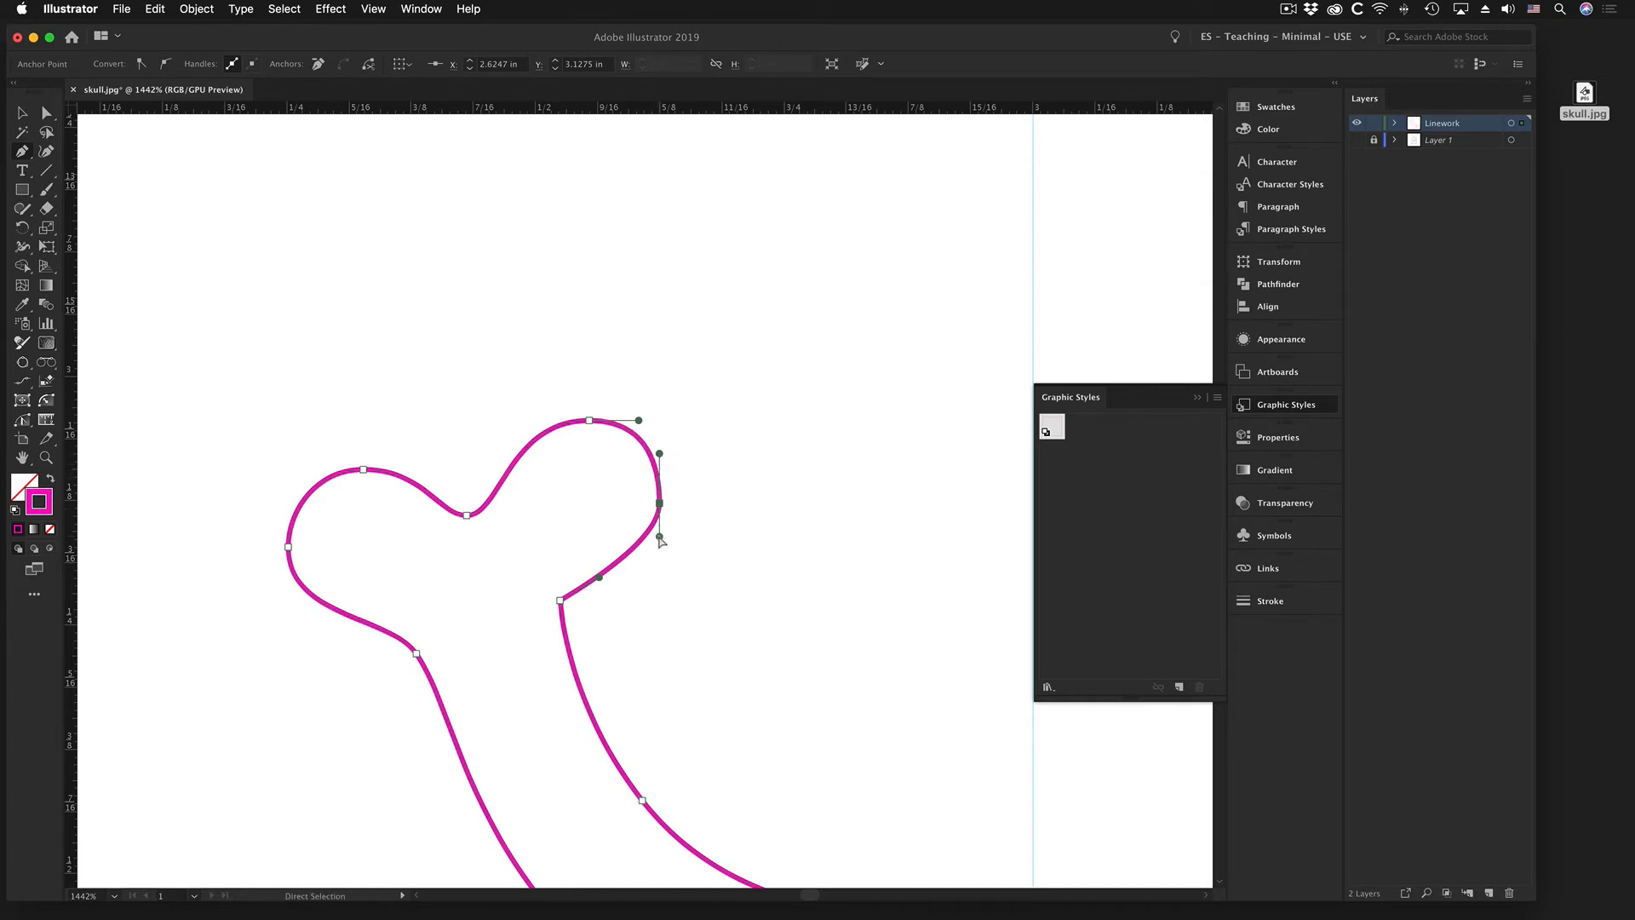
{"action": "left_click_drag", "start_coordinate": [660, 537], "coordinate": [660, 556]}
{"action": "left_click", "coordinate": [662, 594]}
- Show the Layer 1 sketch again behind the finished bone outline
{"action": "left_click", "coordinate": [670, 587], "text": "alt+super"}
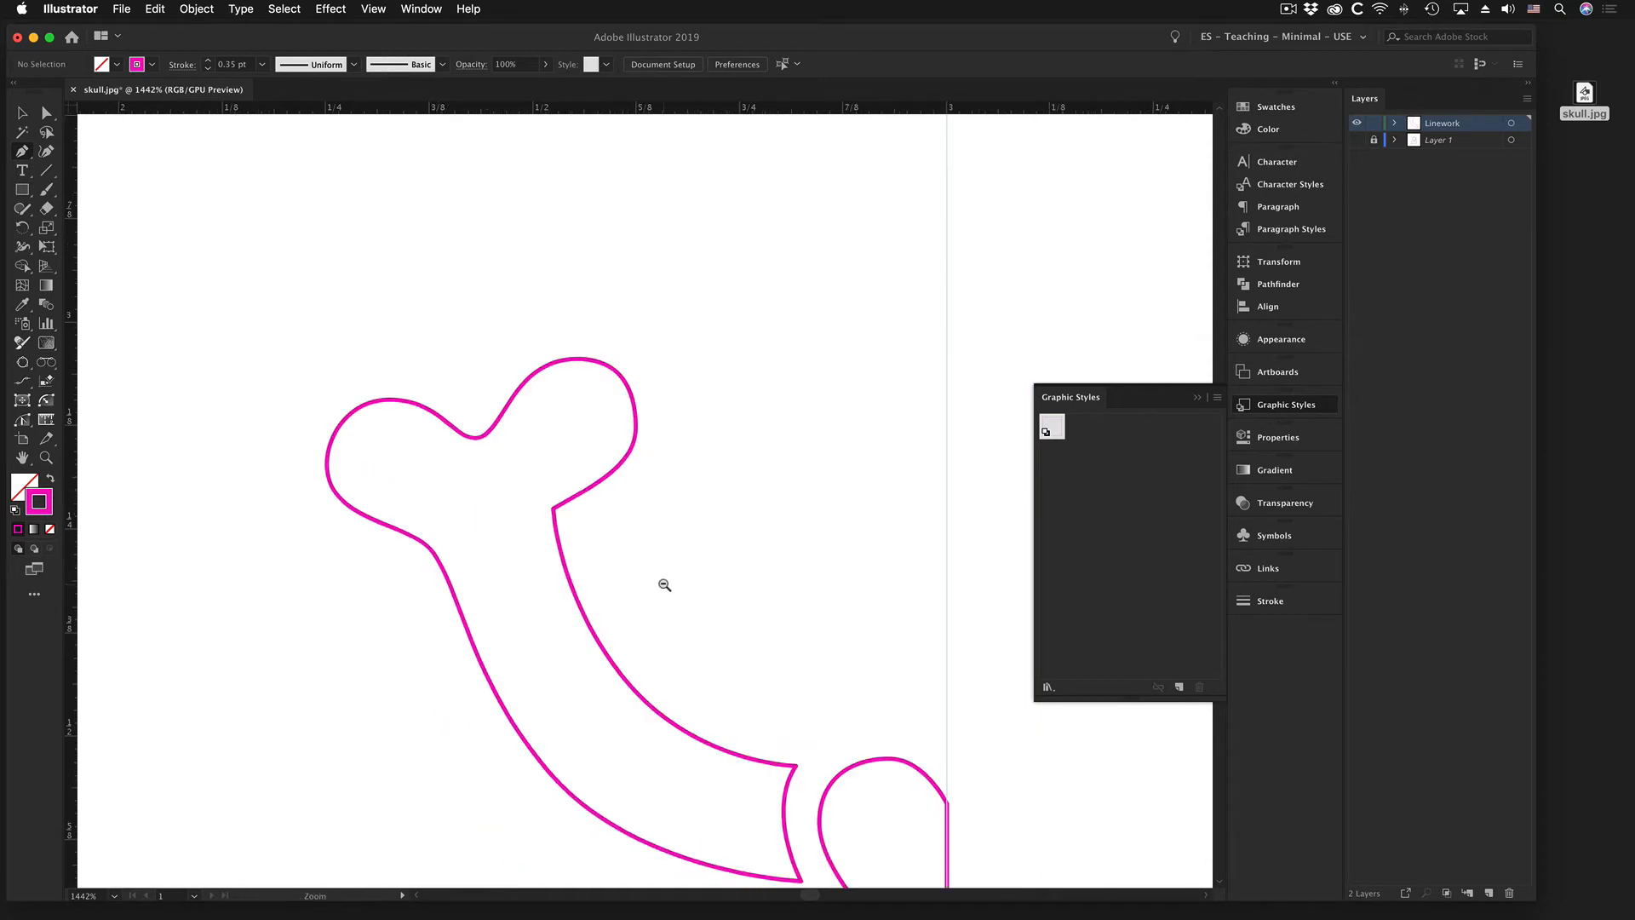
{"action": "left_click", "coordinate": [669, 583], "text": "alt+super"}
{"action": "left_click", "coordinate": [672, 573], "text": "alt+super"}
{"action": "left_click", "coordinate": [673, 568], "text": "alt+super"}
{"action": "left_click", "coordinate": [642, 515], "text": "alt+super"}
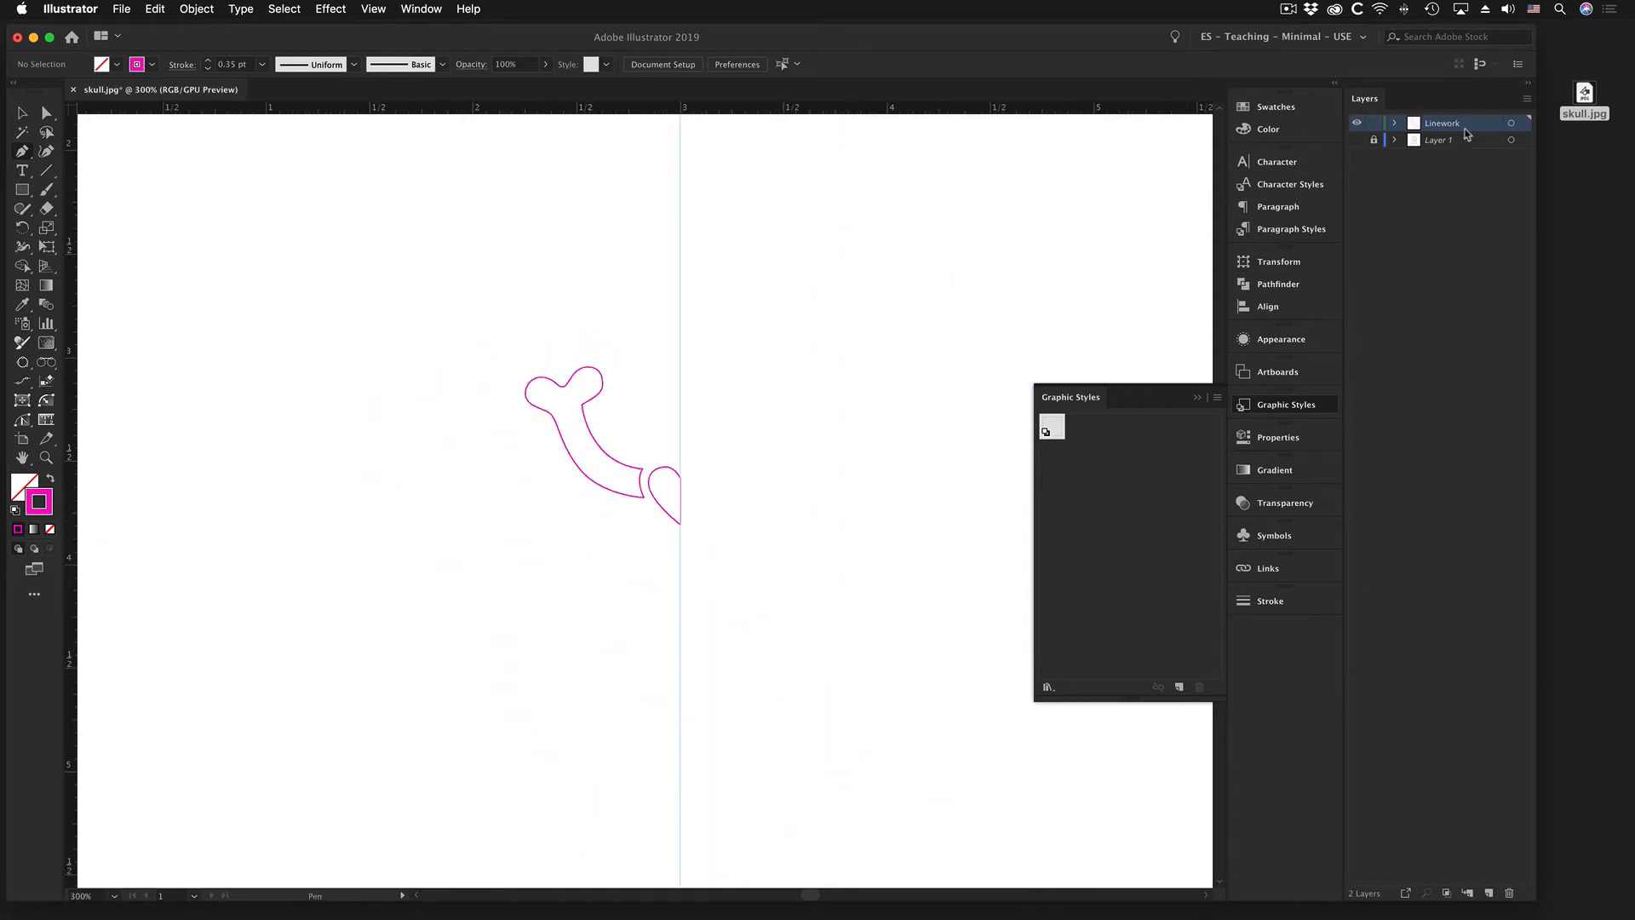
{"action": "left_click", "coordinate": [1359, 141]}
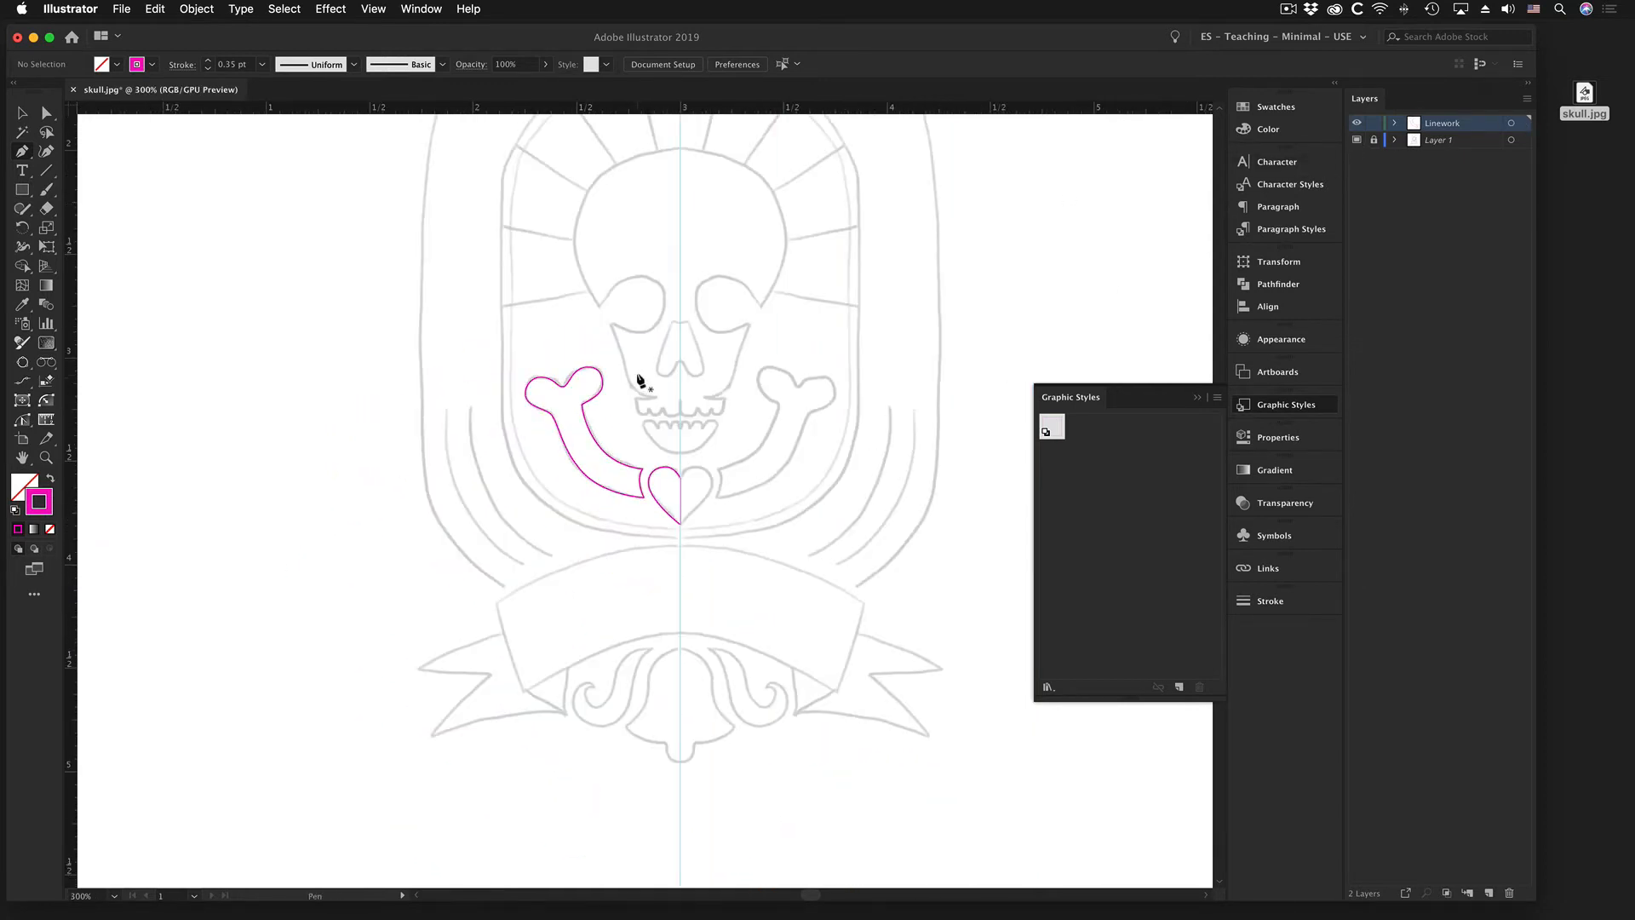
- Get the Pen tool ready at the skull's lower jaw and turn Smart Guides back on
{"action": "mouse_move", "coordinate": [639, 376]}
{"action": "left_mouse_down"}
{"action": "mouse_move", "coordinate": [605, 511]}
{"action": "mouse_move", "coordinate": [555, 540]}
{"action": "left_mouse_up"}
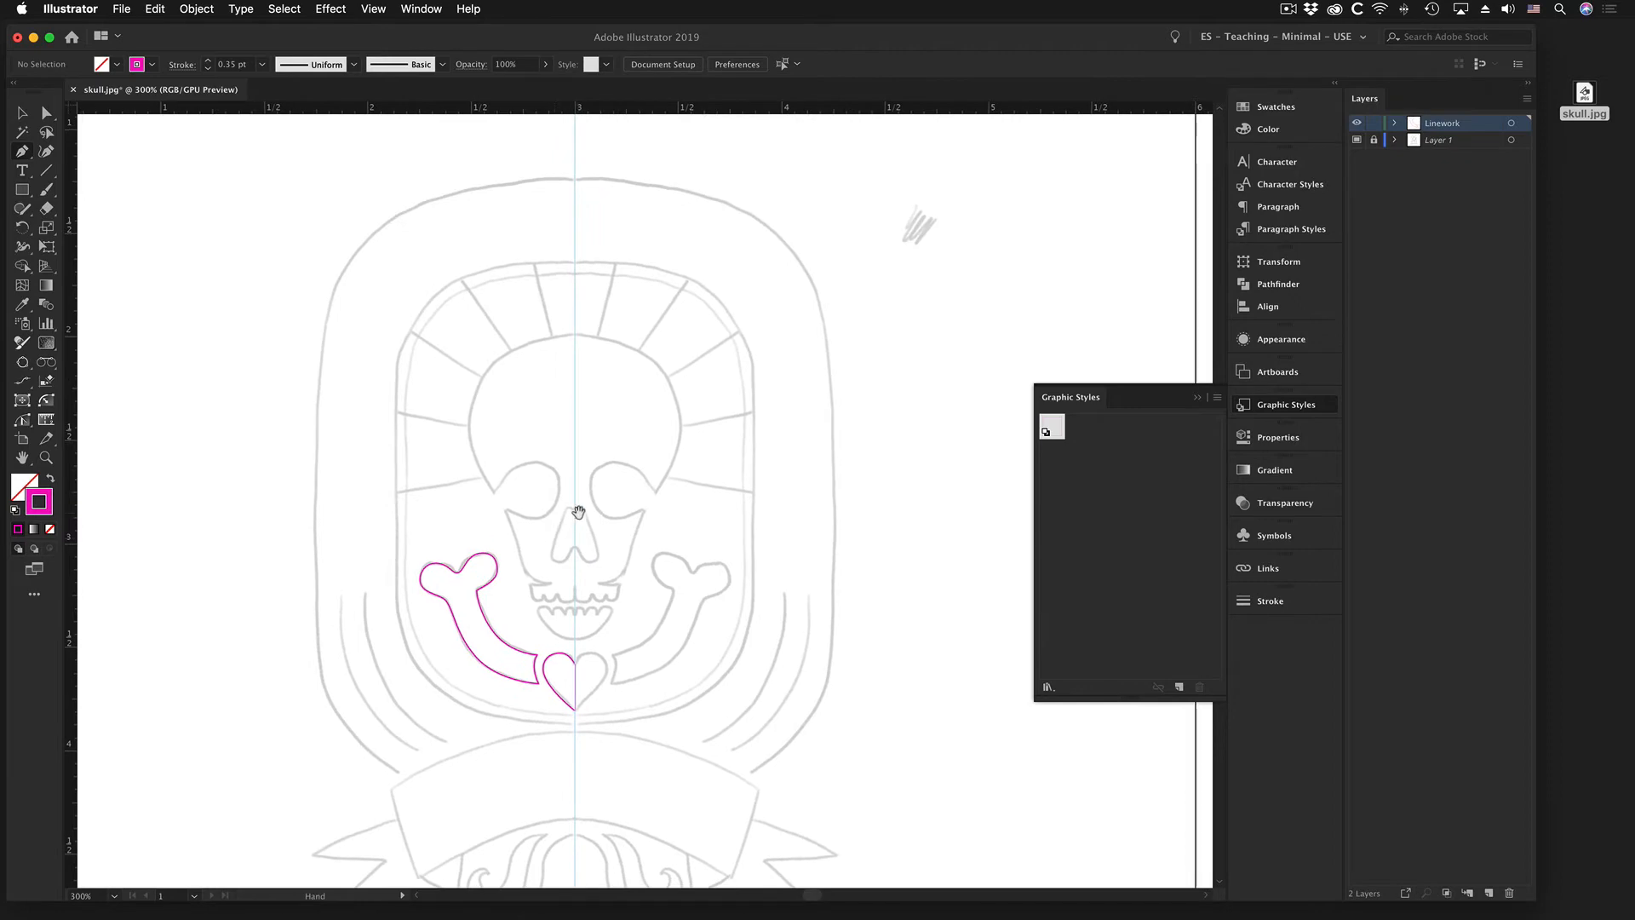
{"action": "left_click_drag", "start_coordinate": [498, 565], "coordinate": [668, 650]}
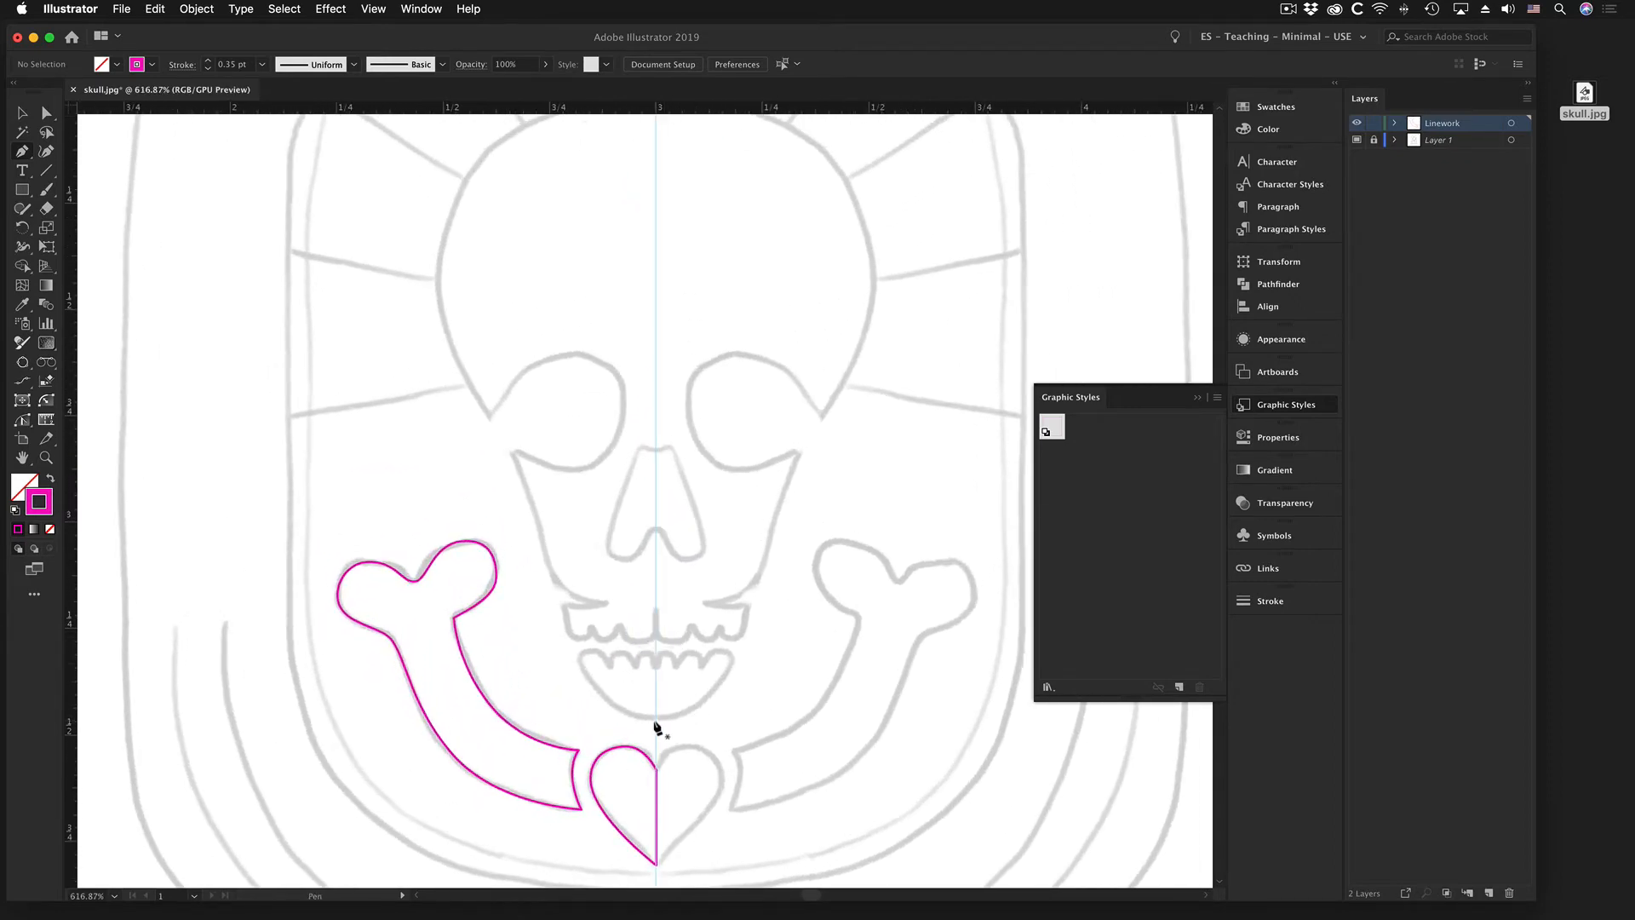
{"action": "left_click_drag", "start_coordinate": [623, 680], "coordinate": [688, 702]}
{"action": "key", "text": "a"}
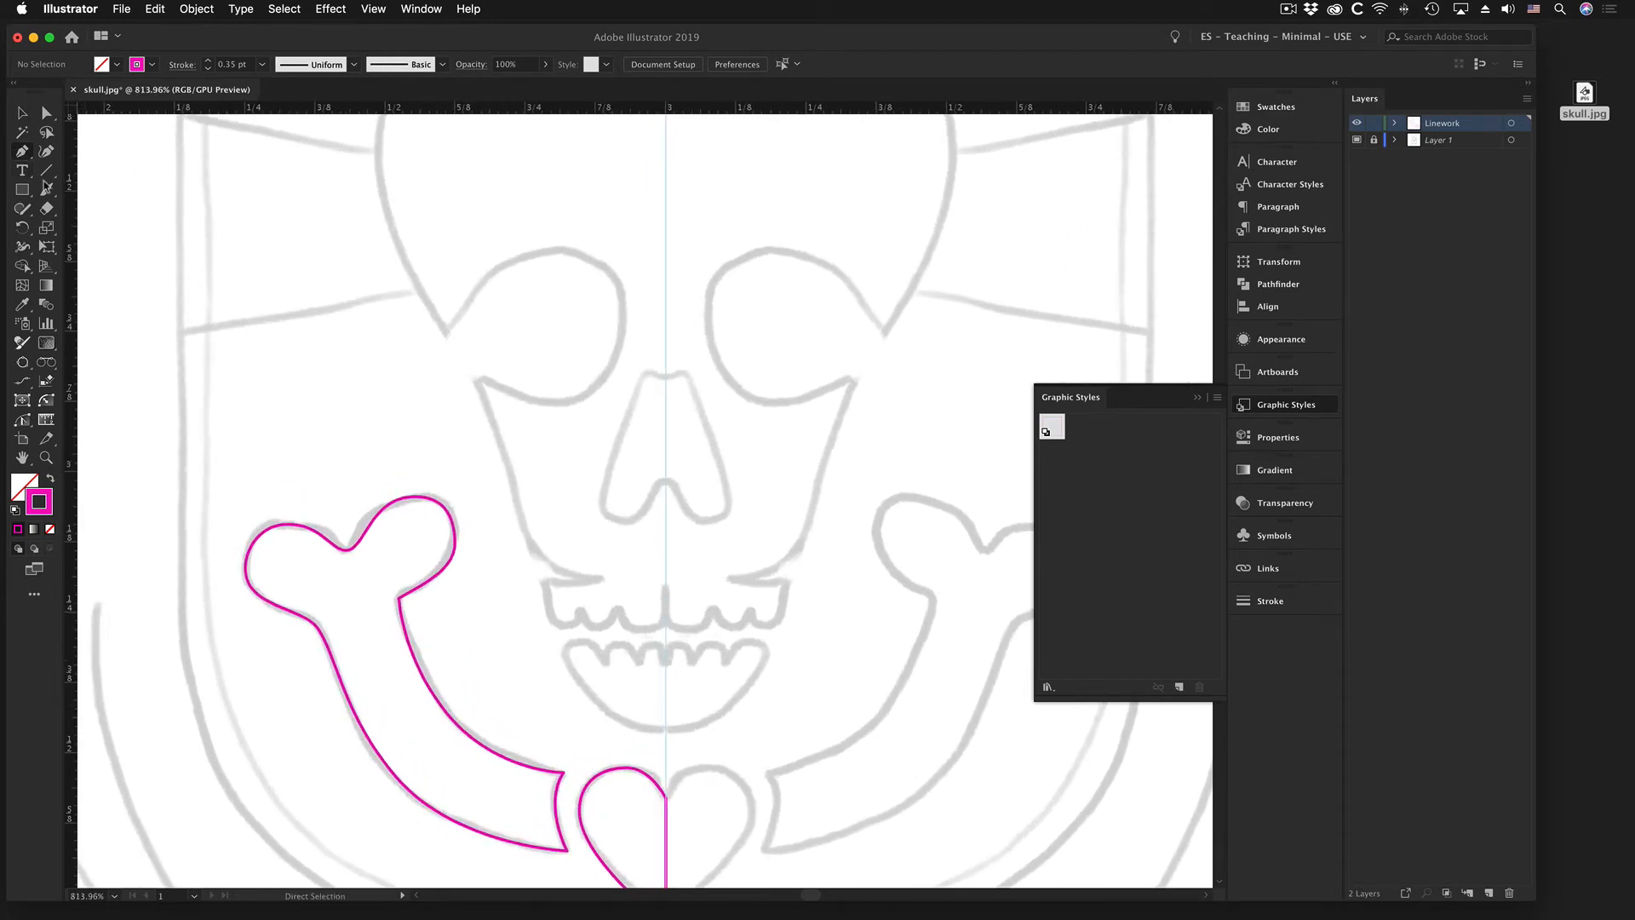
{"action": "key", "text": "p"}
{"action": "left_click_drag", "start_coordinate": [662, 734], "coordinate": [759, 759]}
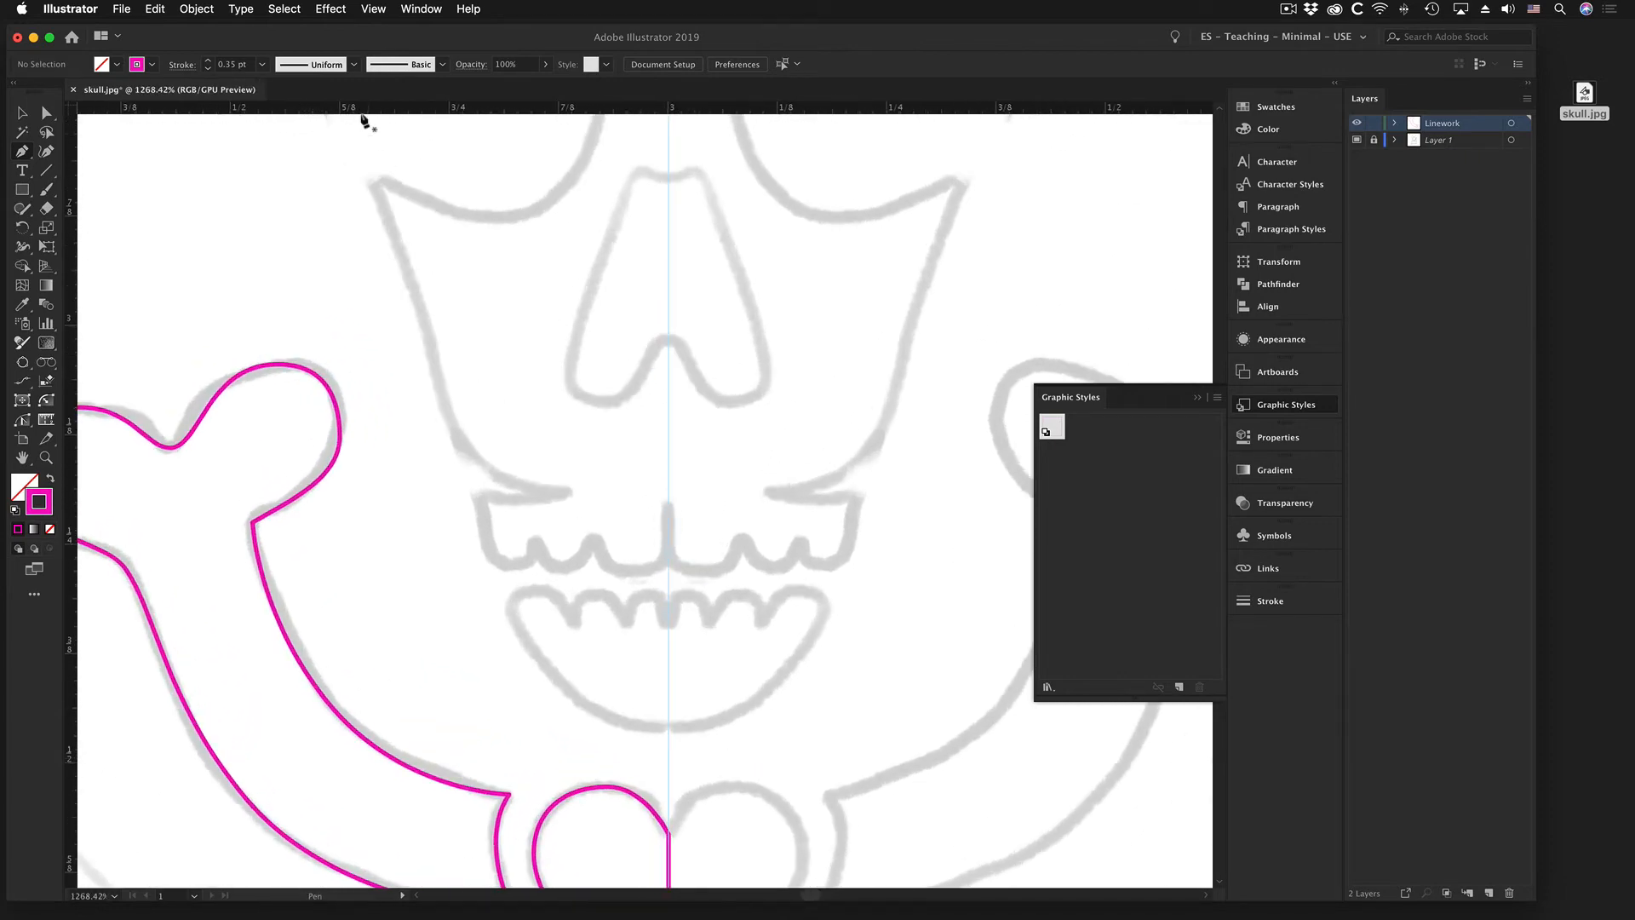
{"action": "left_click", "coordinate": [373, 8]}
{"action": "left_click", "coordinate": [409, 508]}
- Start the lower jaw's left half from its bottom on the center guide, with a vertical-handled anchor at the outer corner and anchors along the tooth gaps to the guide
{"action": "left_click", "coordinate": [669, 729]}
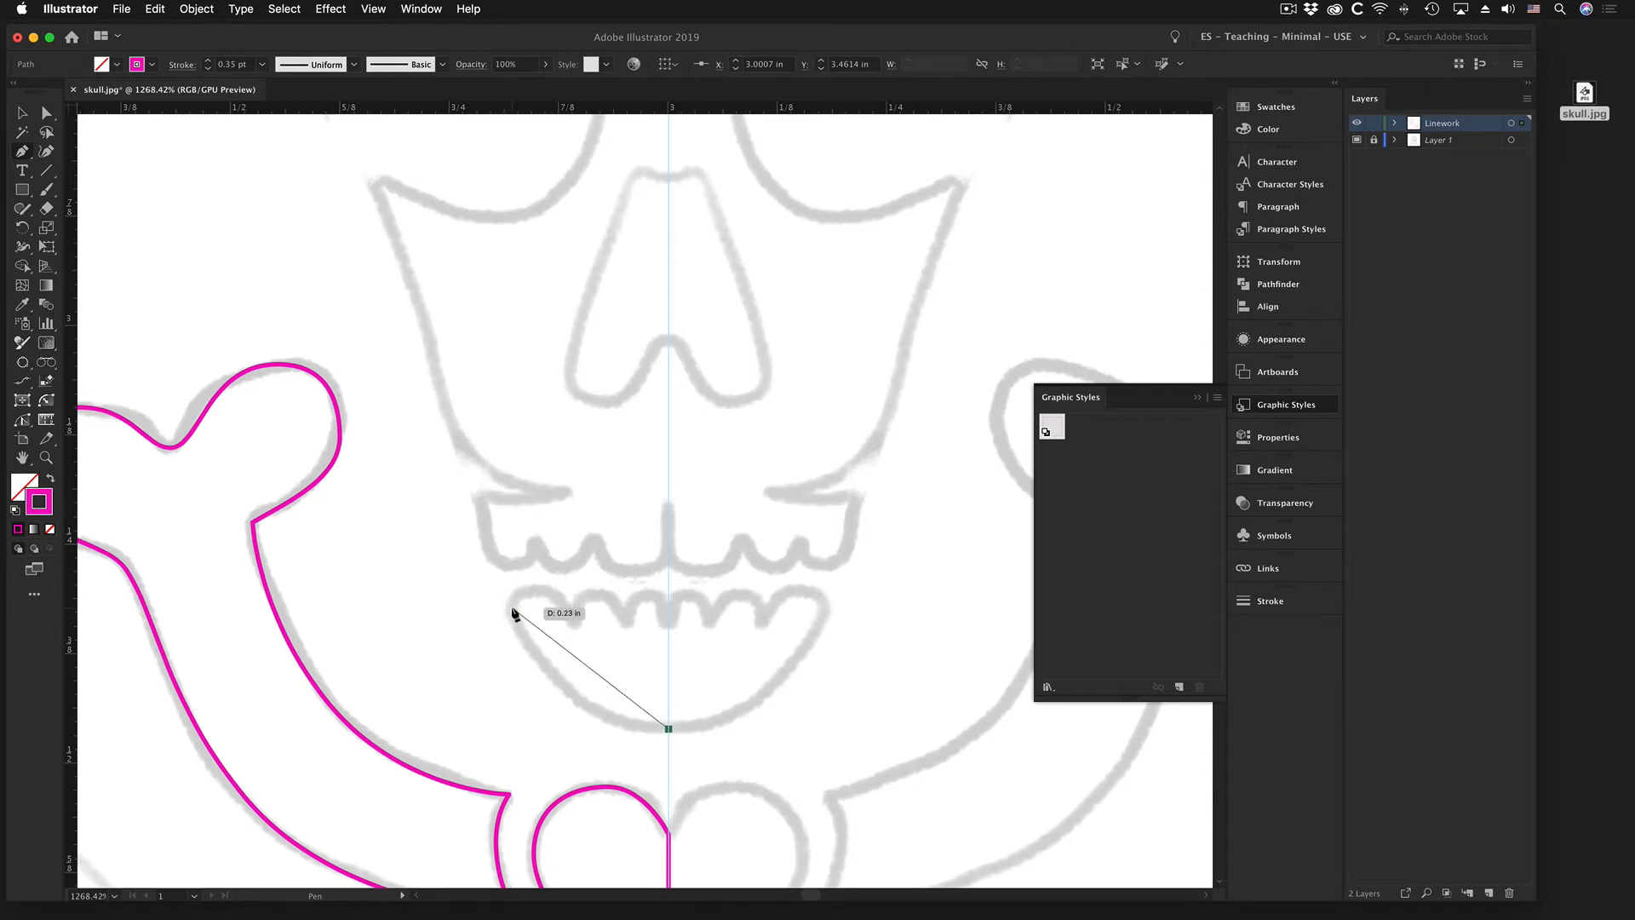
{"action": "mouse_move", "coordinate": [515, 605]}
{"action": "left_mouse_down"}
{"action": "mouse_move", "coordinate": [491, 514]}
{"action": "mouse_move", "coordinate": [497, 573]}
{"action": "mouse_move", "coordinate": [514, 568]}
{"action": "left_mouse_up"}
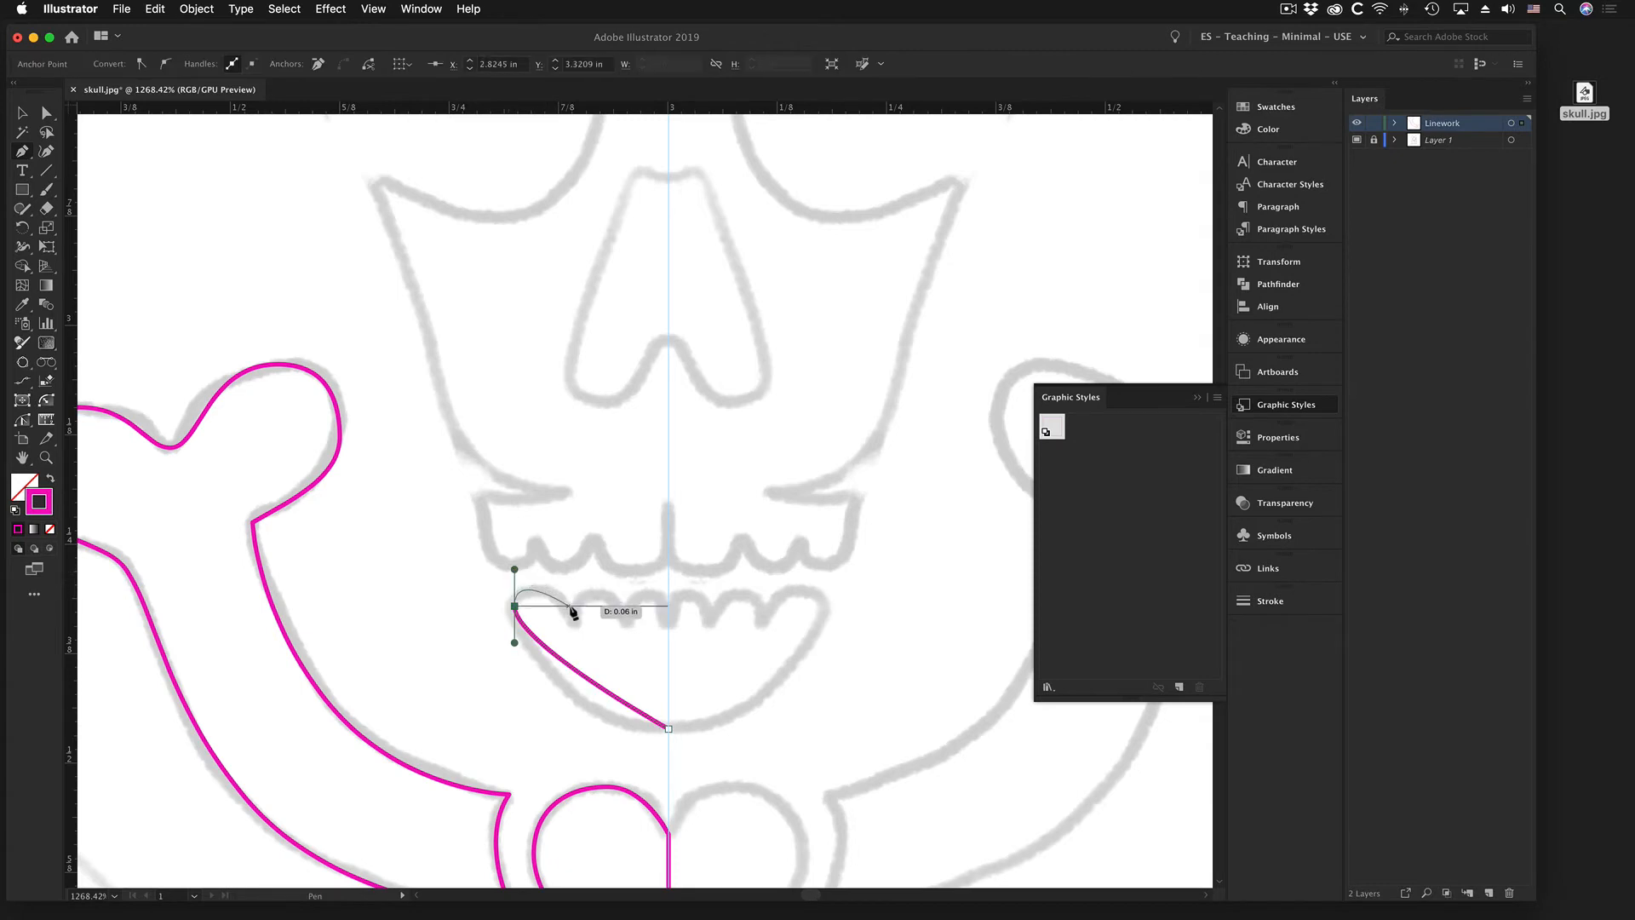
{"action": "left_click_drag", "start_coordinate": [574, 621], "coordinate": [627, 622]}
{"action": "left_click", "coordinate": [628, 621]}
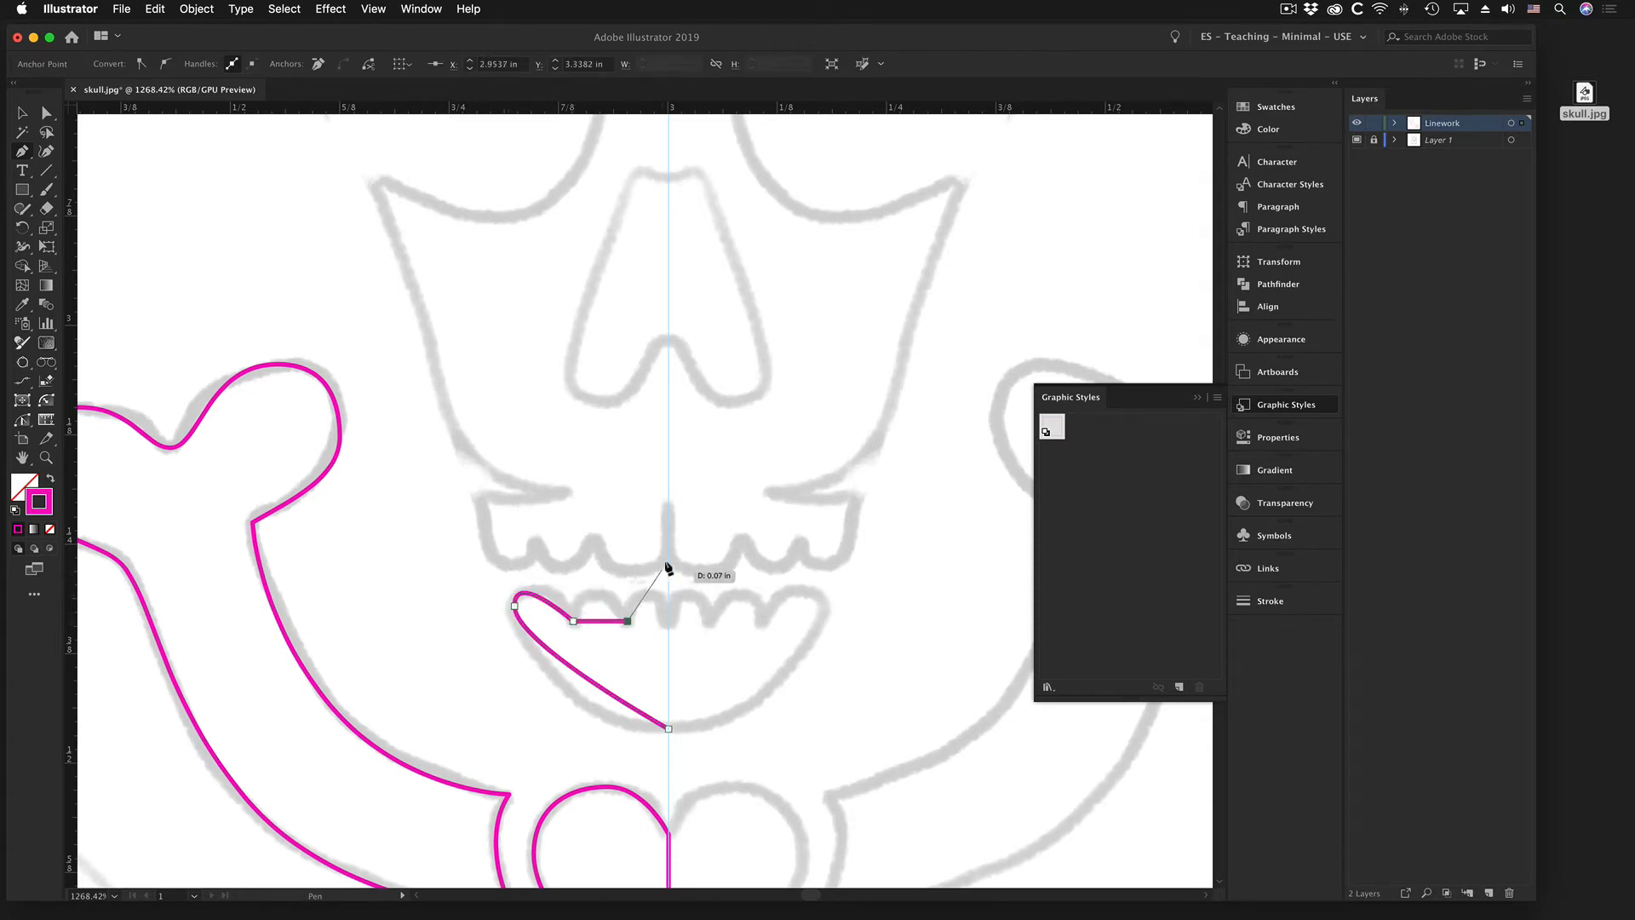
{"action": "left_click", "coordinate": [669, 622]}
- Pull handles from the anchor at the first tooth gap and split them so both adjoining lower teeth arch upward
{"action": "left_click_drag", "start_coordinate": [652, 623], "coordinate": [767, 657]}
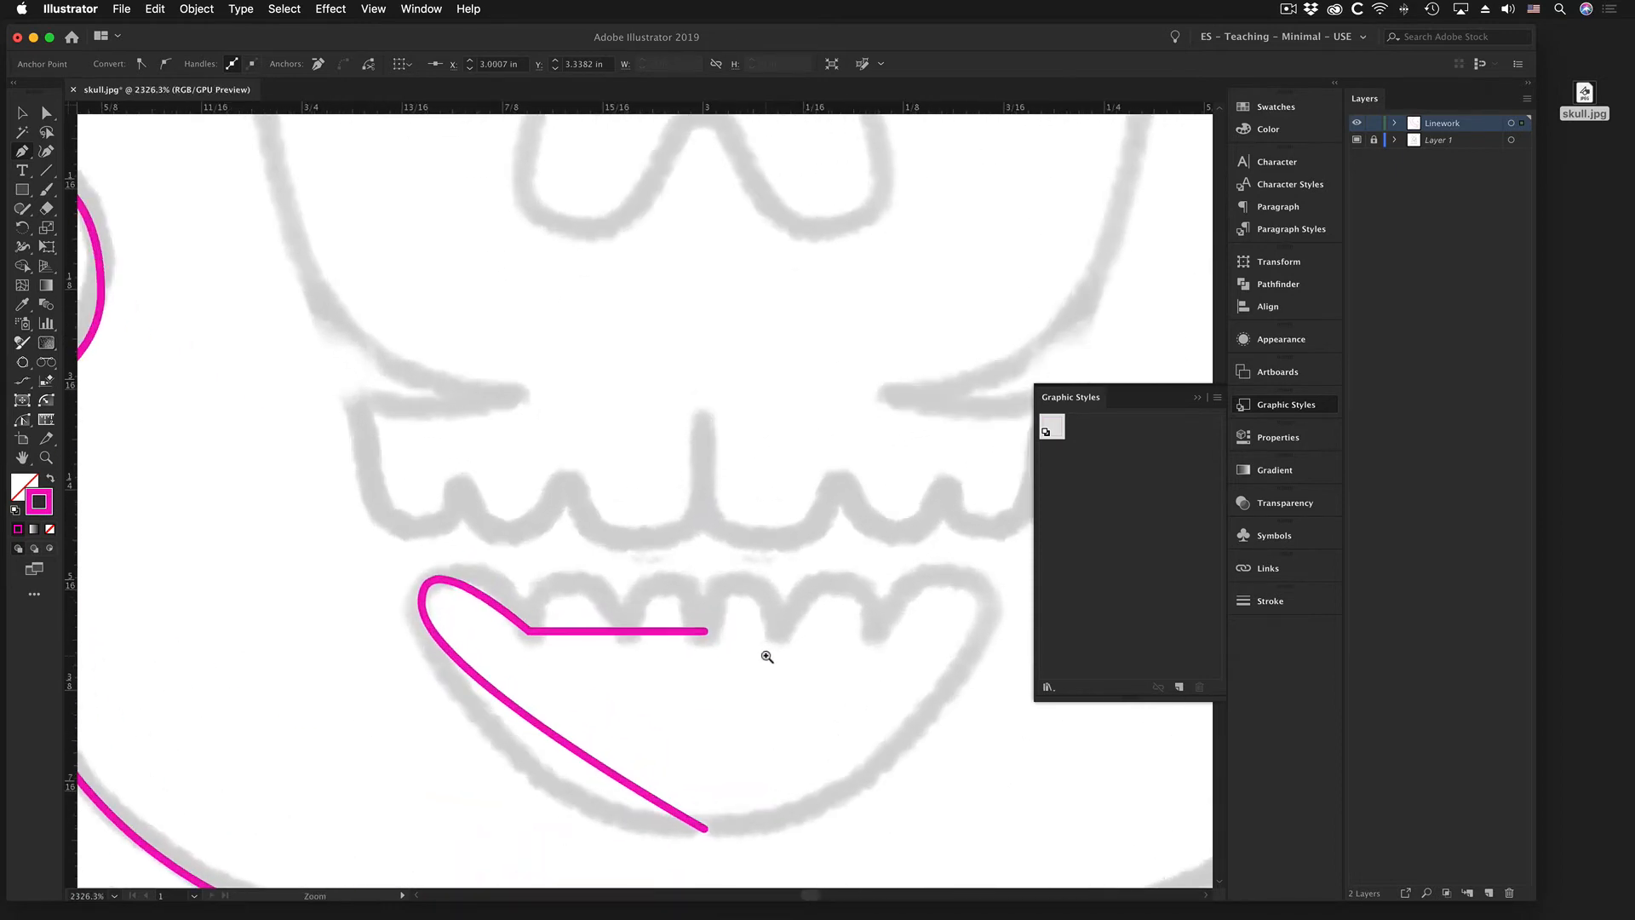
{"action": "left_click", "coordinate": [529, 632]}
{"action": "left_click_drag", "start_coordinate": [529, 632], "coordinate": [570, 527]}
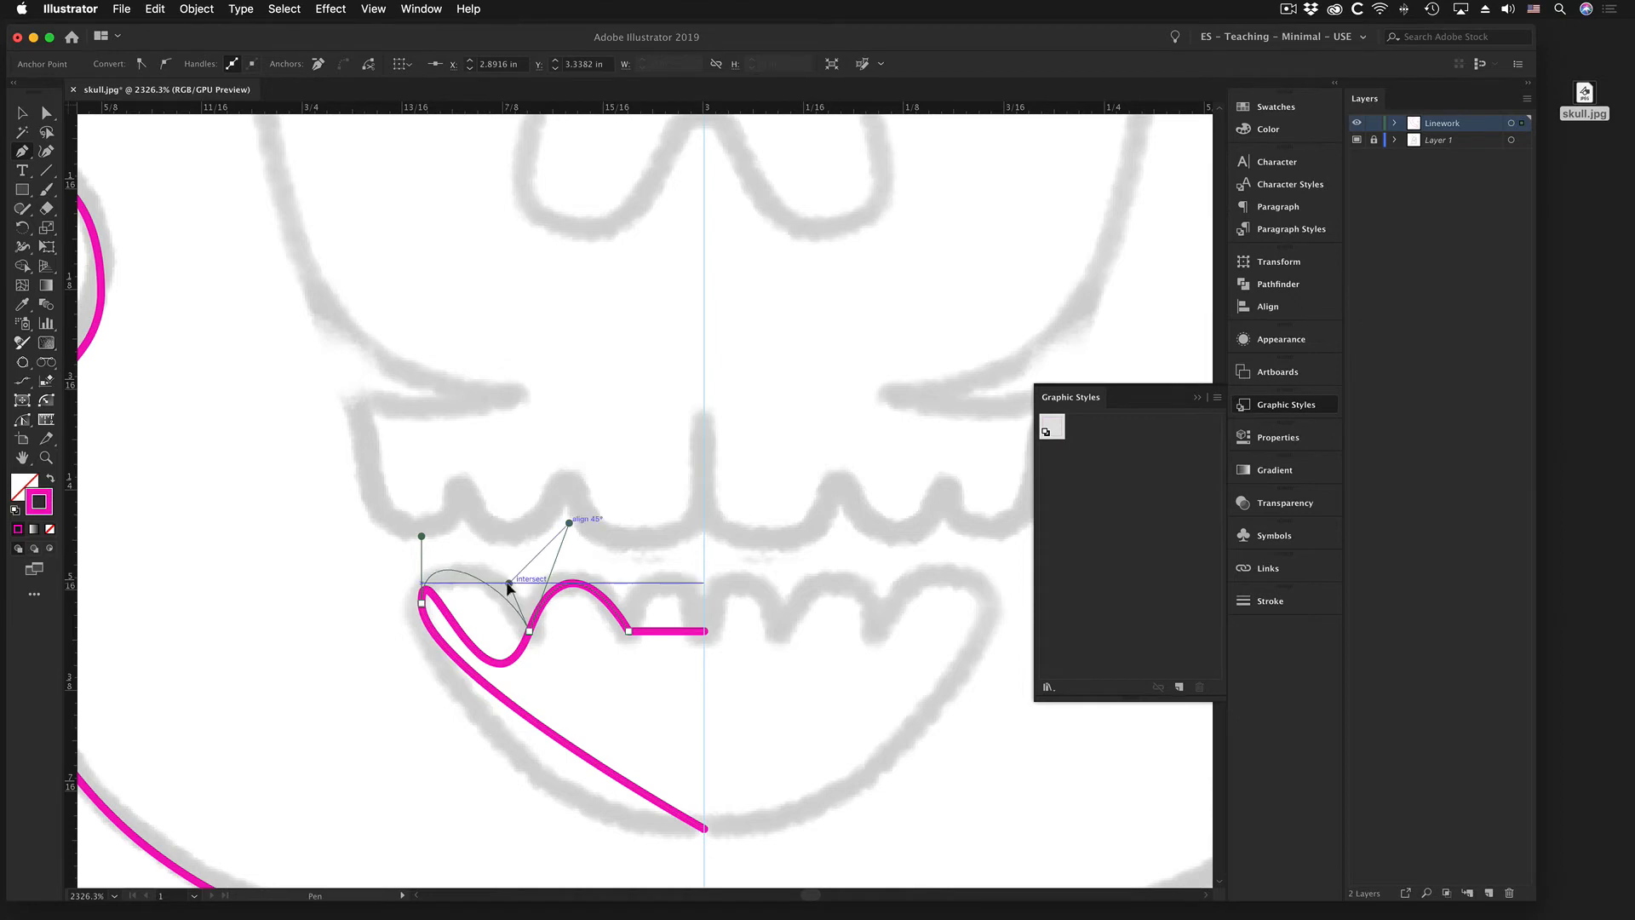
{"action": "left_click_drag", "start_coordinate": [509, 584], "coordinate": [510, 583]}
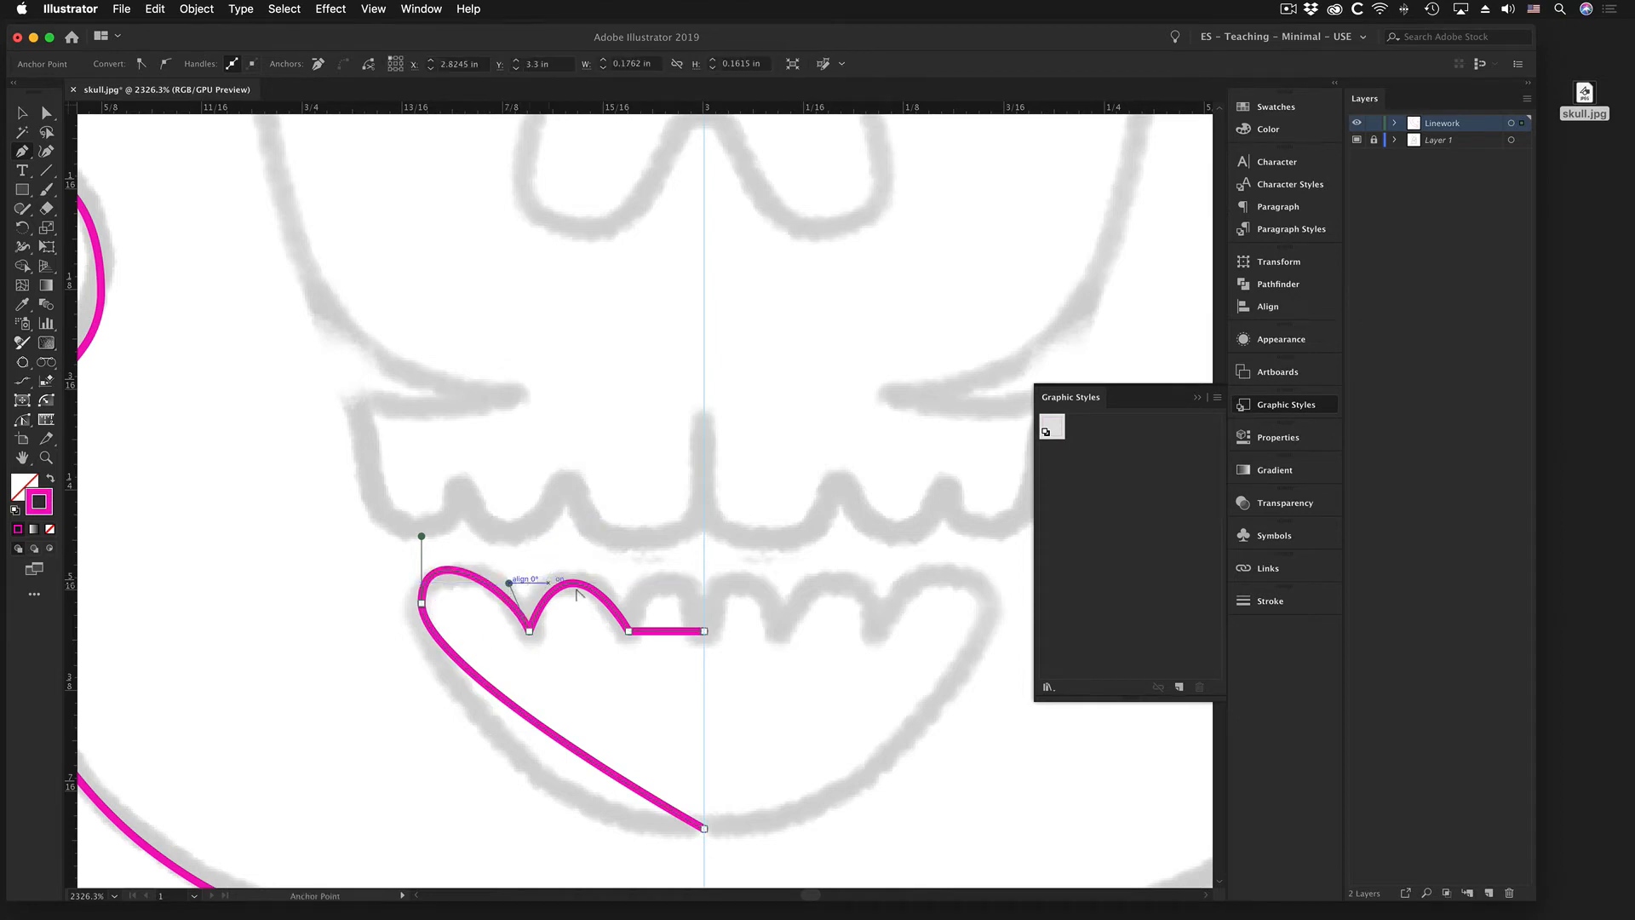
- Pull handles from the anchor at the second lower tooth gap and split them so both adjoining teeth arch upward
{"action": "left_click", "coordinate": [629, 632]}
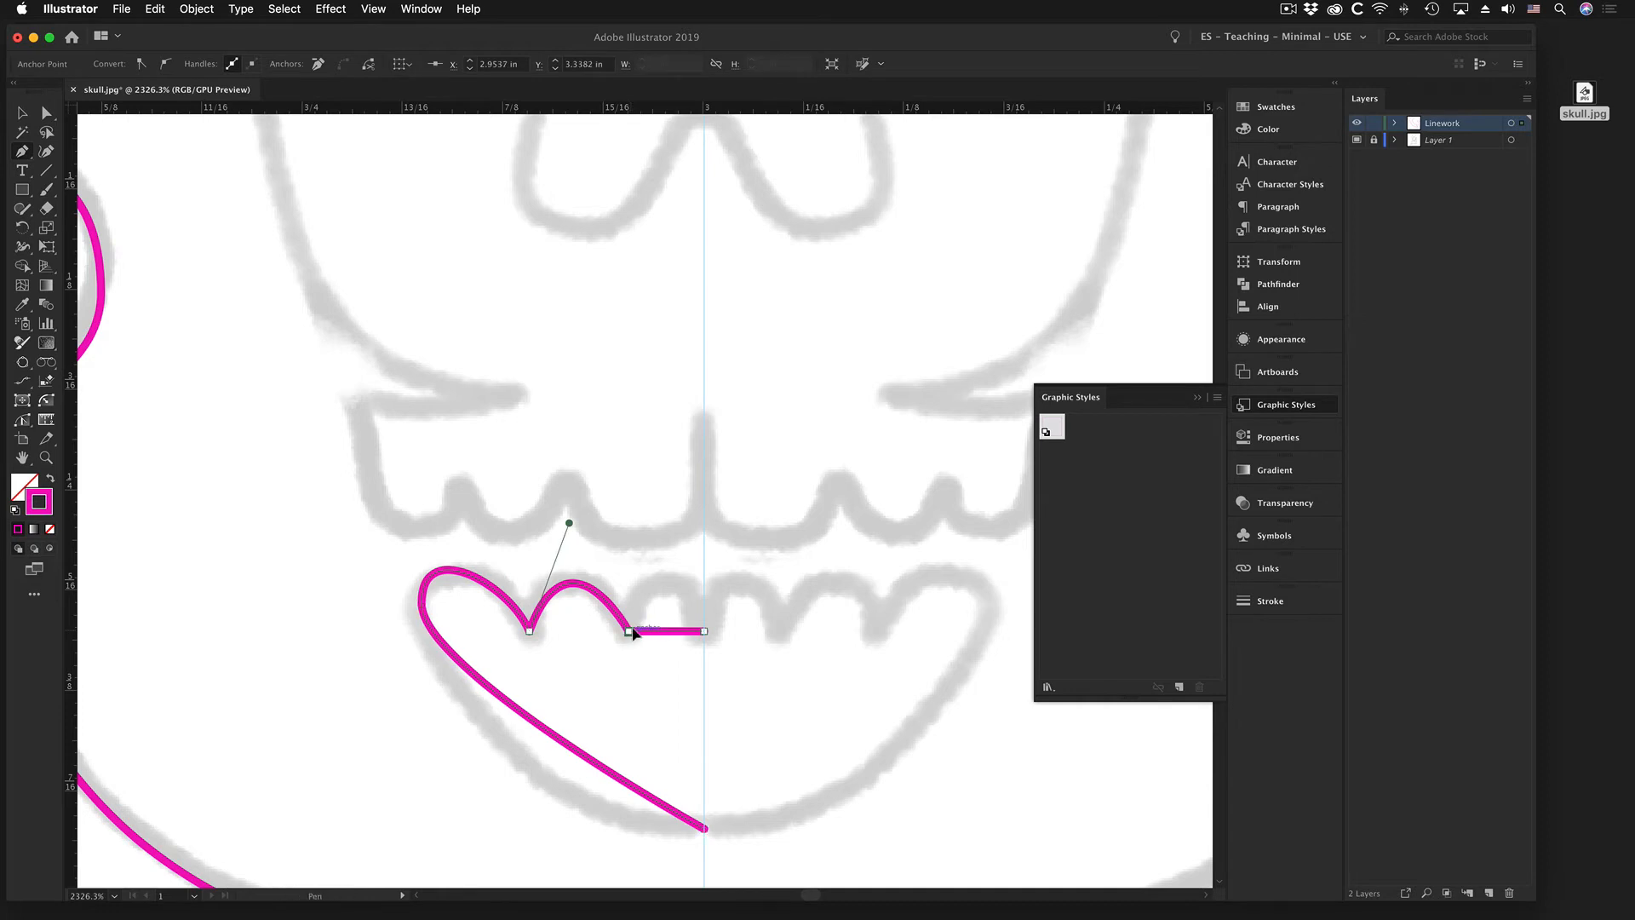
{"action": "mouse_move", "coordinate": [630, 629]}
{"action": "left_mouse_down"}
{"action": "mouse_move", "coordinate": [676, 537]}
{"action": "mouse_move", "coordinate": [659, 521]}
{"action": "left_mouse_up"}
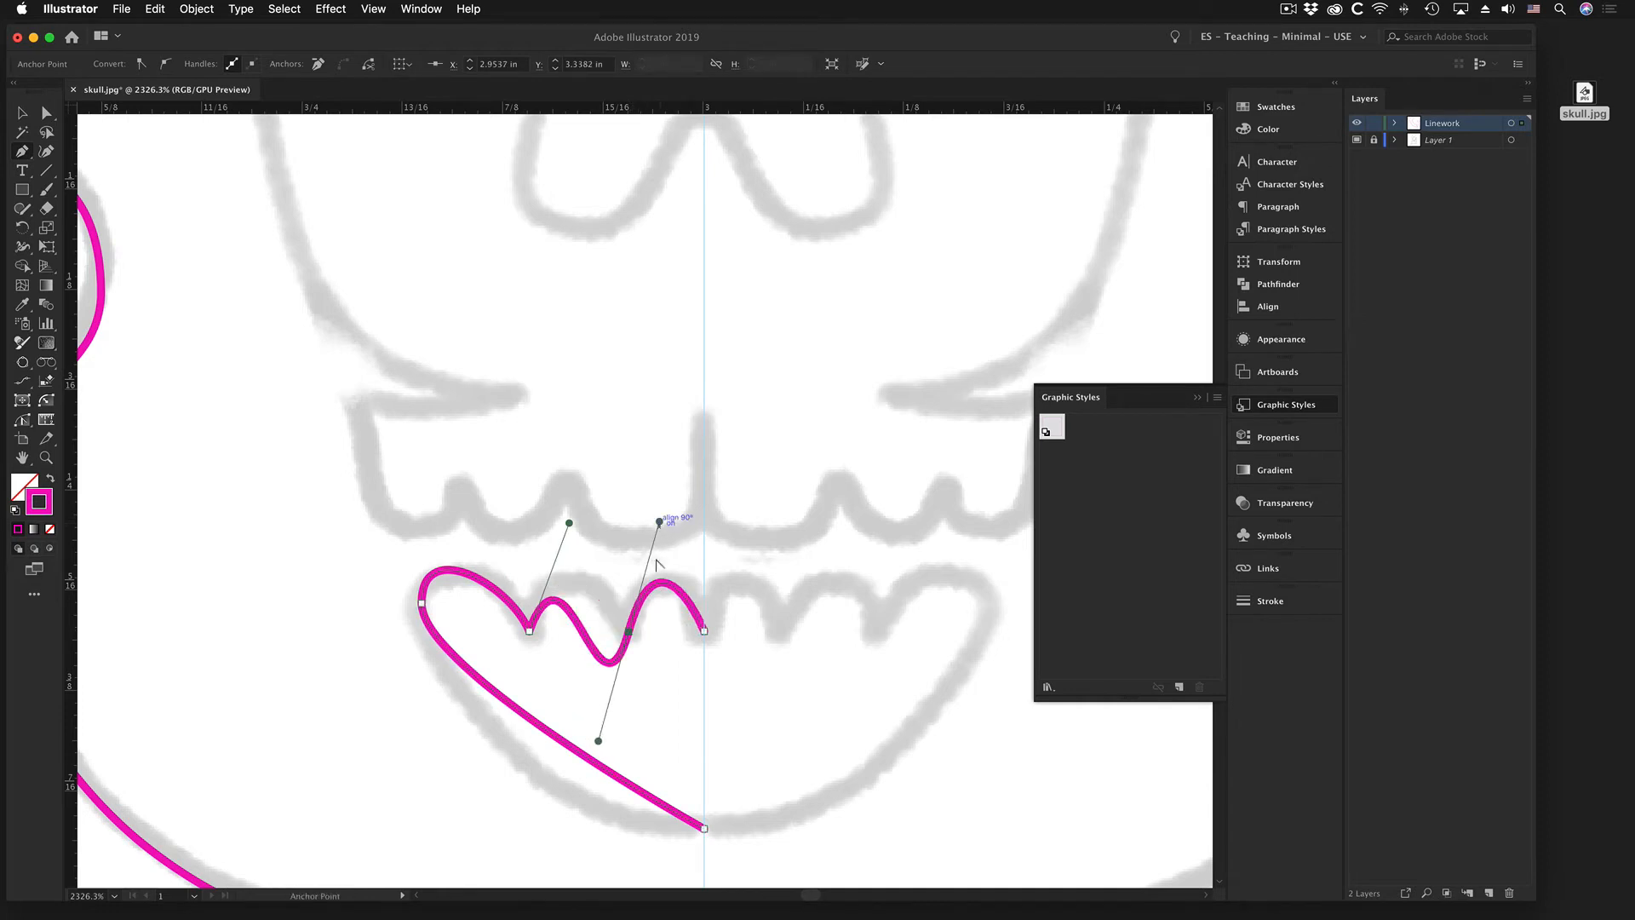
{"action": "left_click_drag", "start_coordinate": [600, 743], "coordinate": [599, 589]}
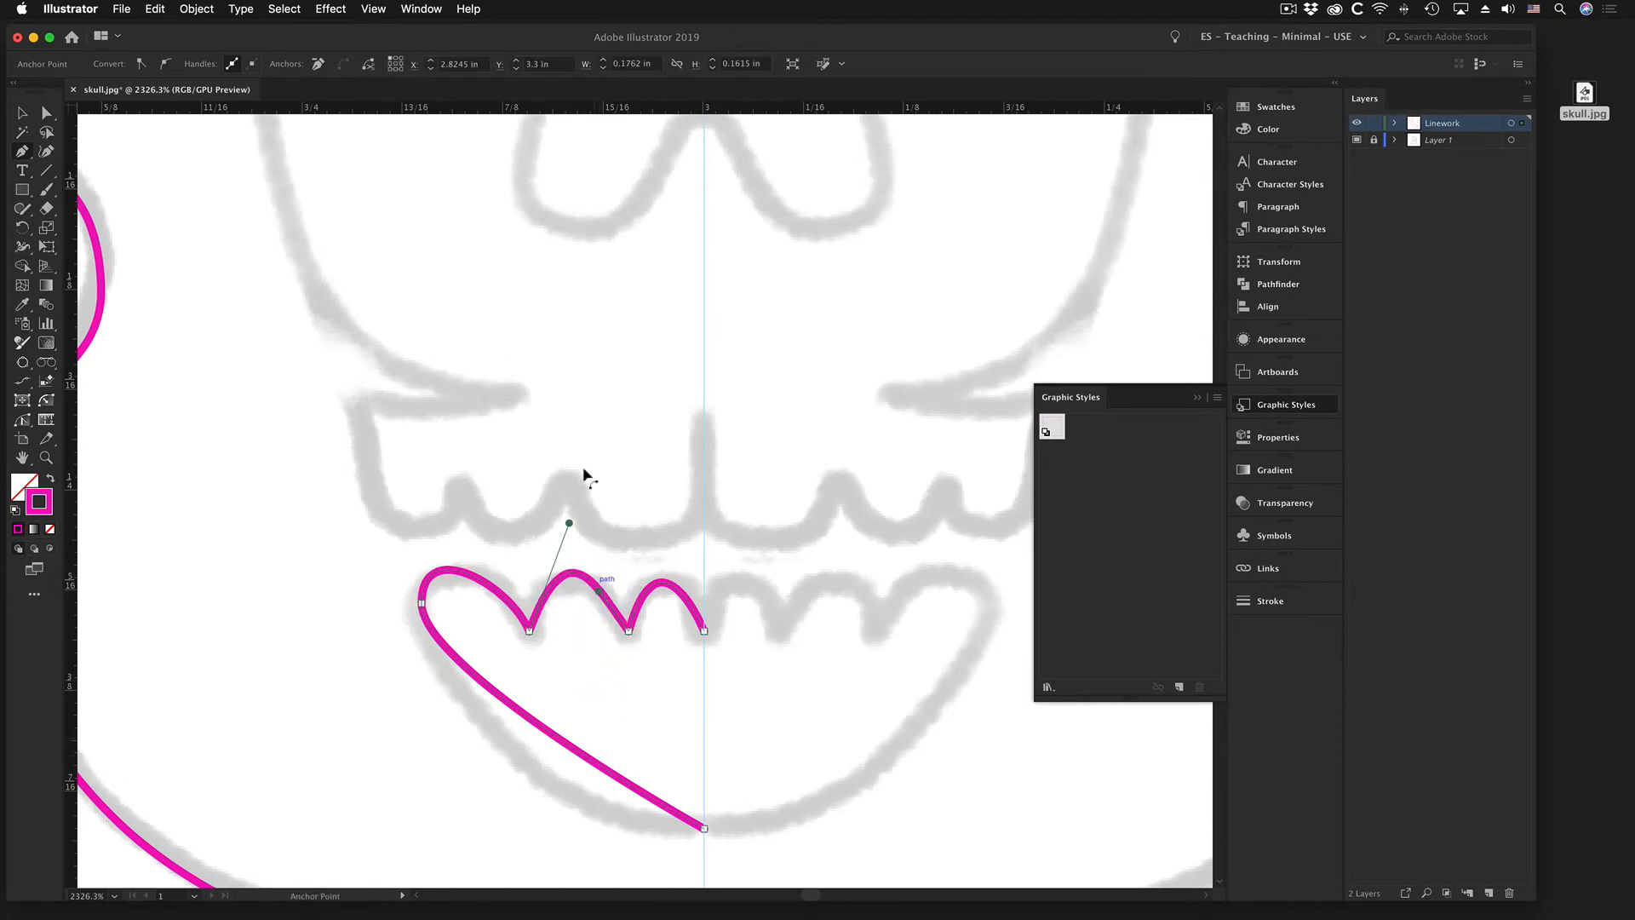
- Turn Smart Guides off and refine the handles and second gap anchor so the lower teeth arches follow the sketch
{"action": "left_click", "coordinate": [374, 8]}
{"action": "left_click", "coordinate": [439, 500]}
{"action": "left_click_drag", "start_coordinate": [569, 527], "coordinate": [614, 578]}
{"action": "left_click", "coordinate": [628, 632]}
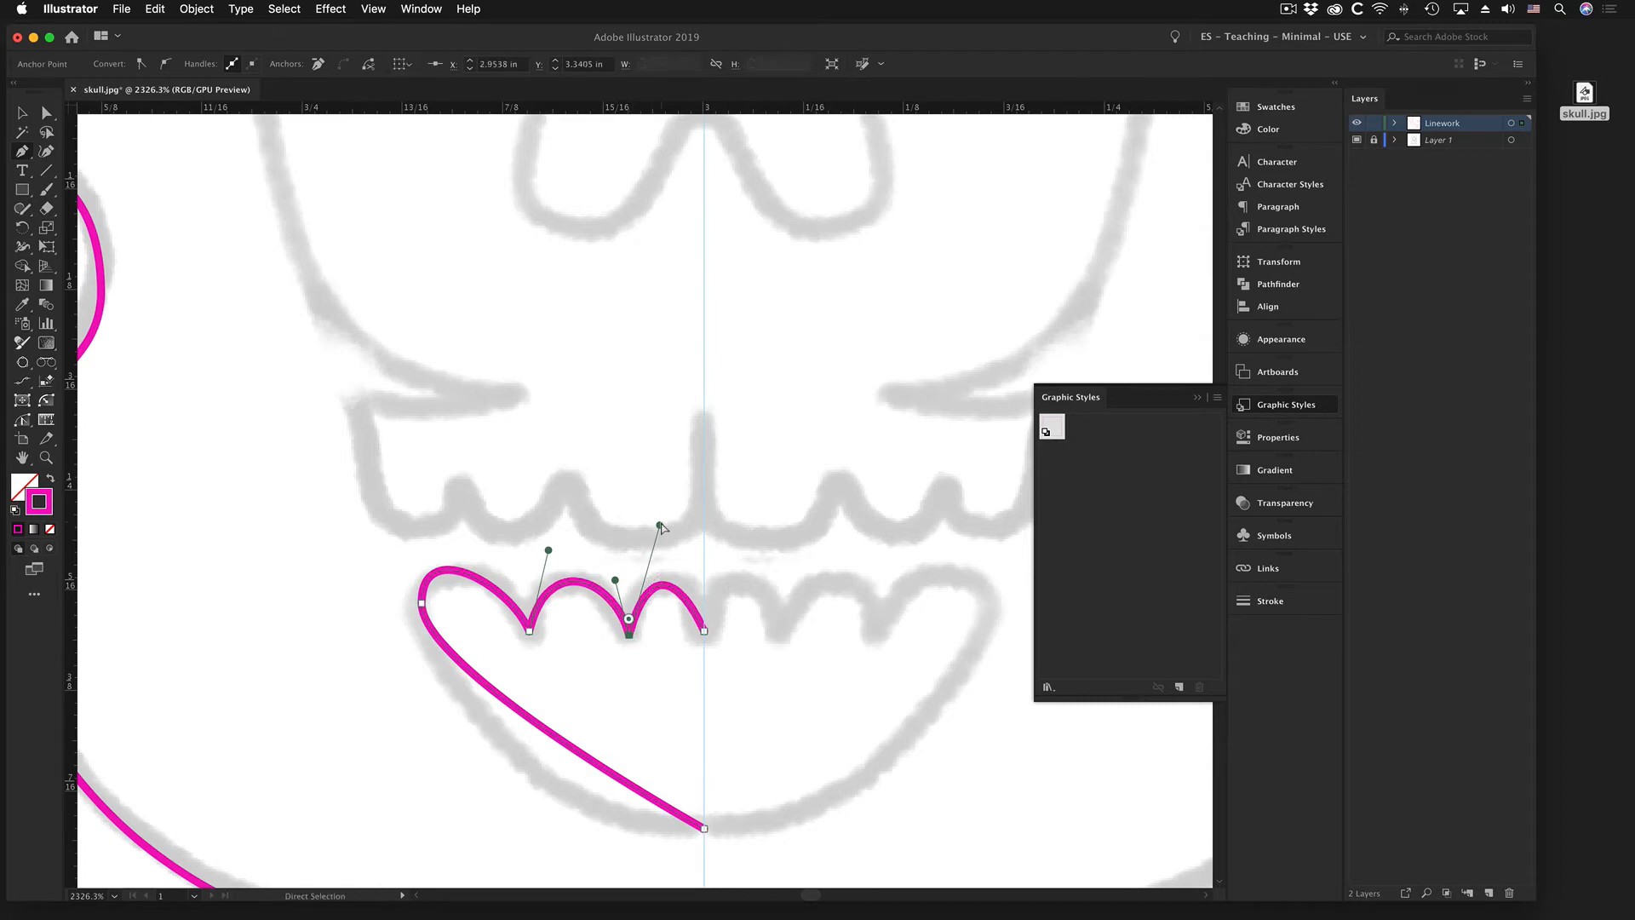
{"action": "left_click_drag", "start_coordinate": [660, 526], "coordinate": [662, 527]}
- Move the lower jaw's outer corner anchor slightly outward and down, and lengthen both its vertical handles to fit the sketch
{"action": "left_click_drag", "start_coordinate": [423, 607], "coordinate": [424, 617]}
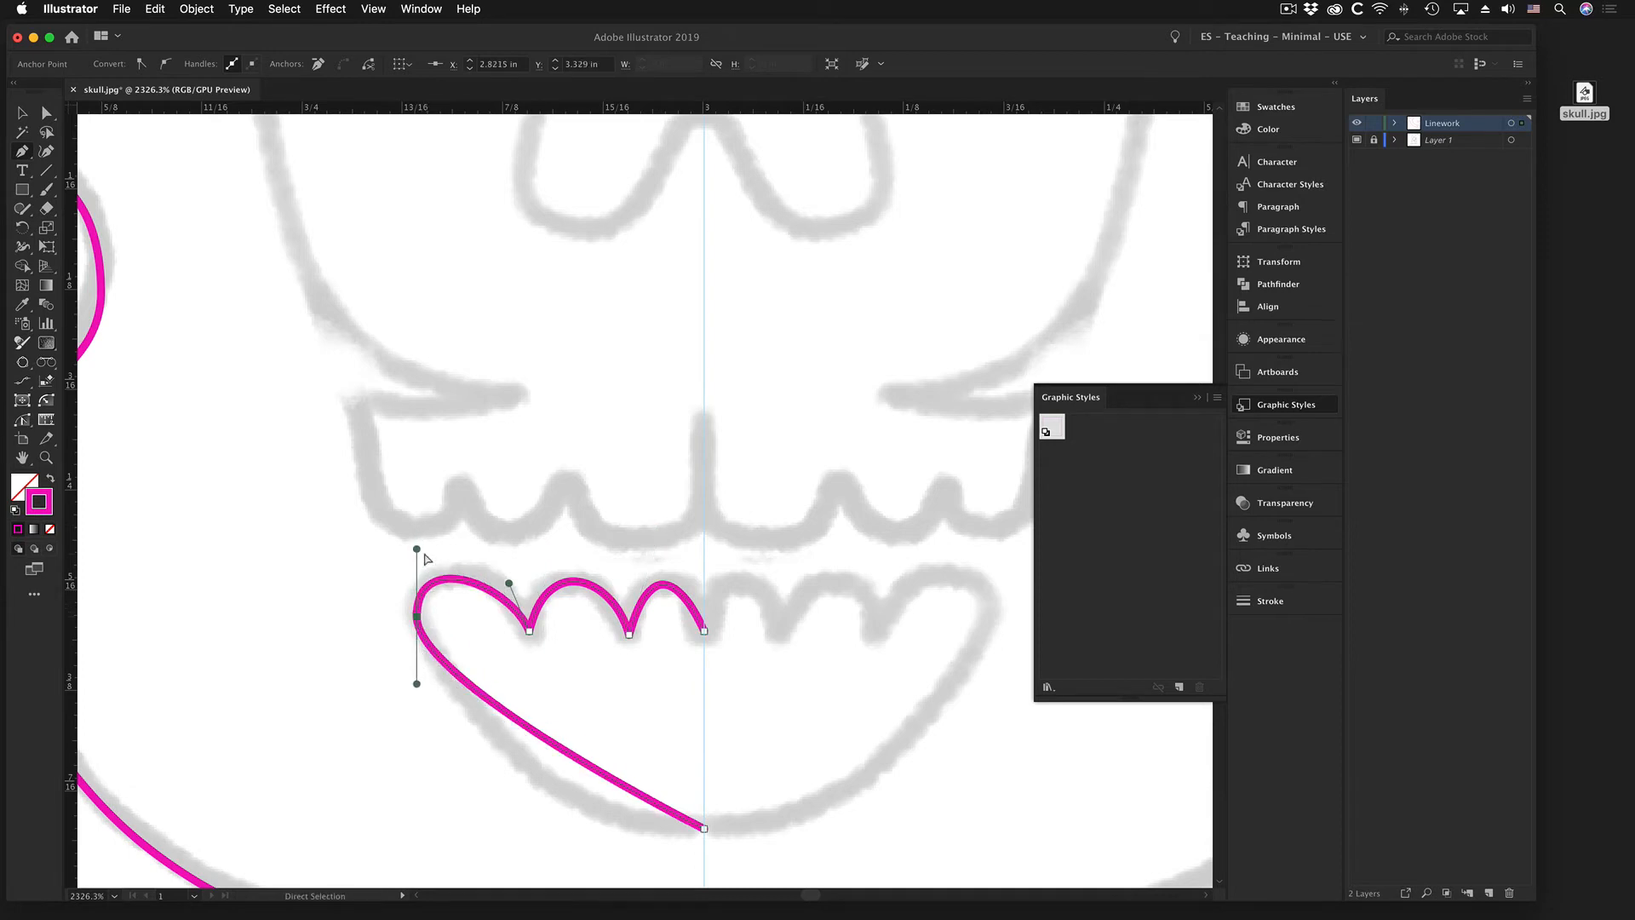
{"action": "left_click_drag", "start_coordinate": [418, 550], "coordinate": [417, 538]}
{"action": "left_click_drag", "start_coordinate": [418, 686], "coordinate": [417, 717]}
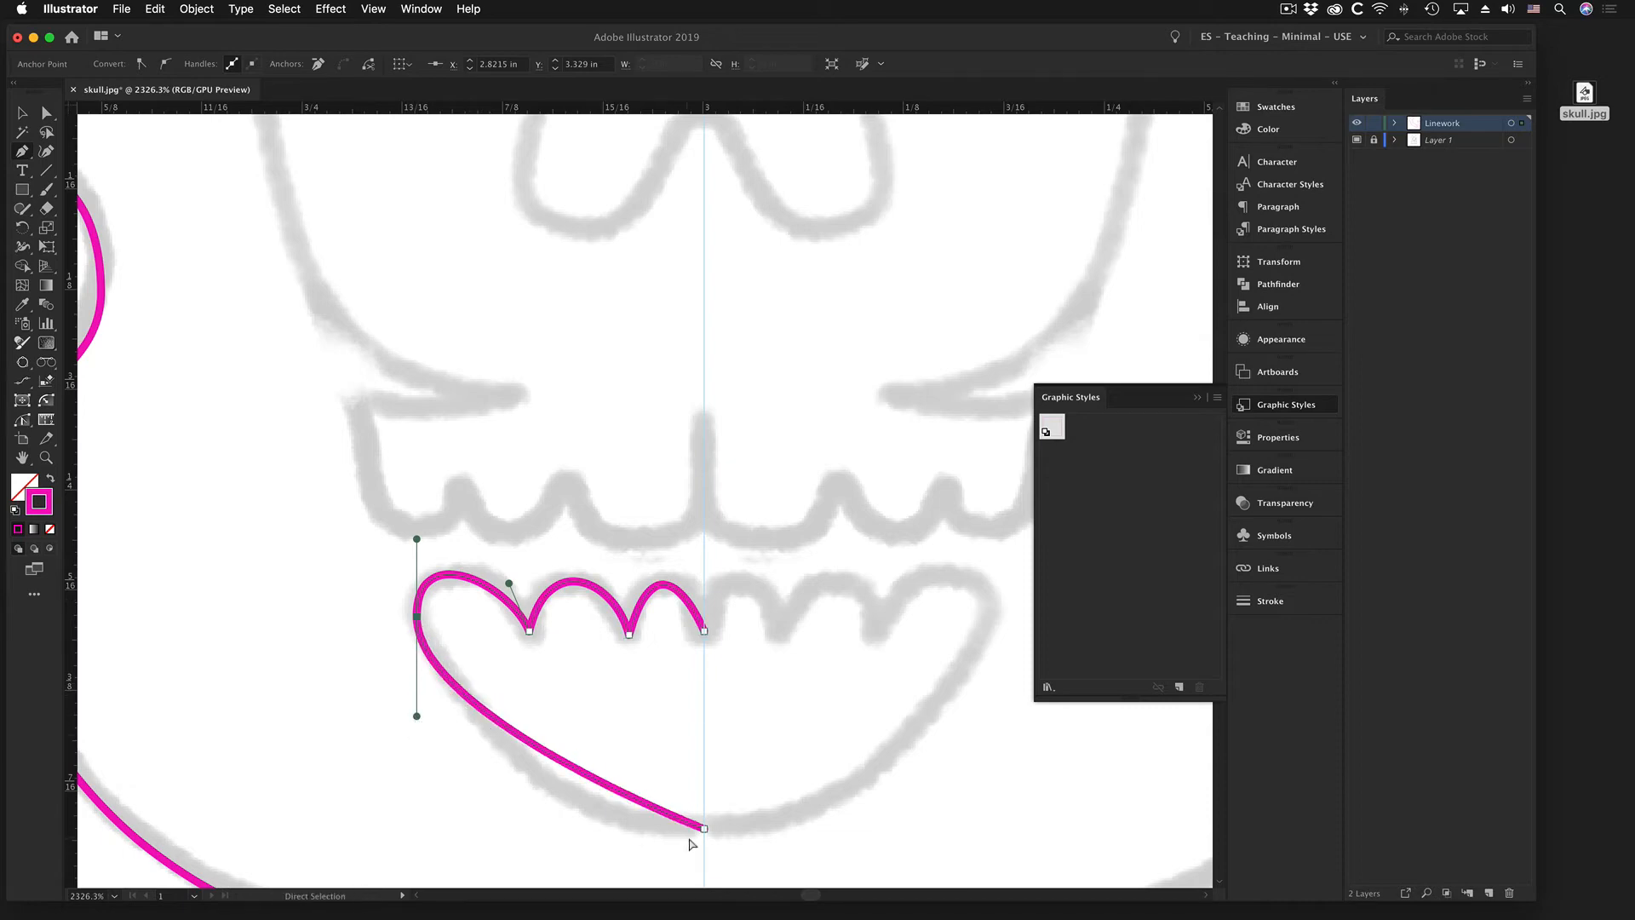
{"action": "left_click_drag", "start_coordinate": [705, 829], "coordinate": [705, 830]}
{"action": "left_click", "coordinate": [155, 9]}
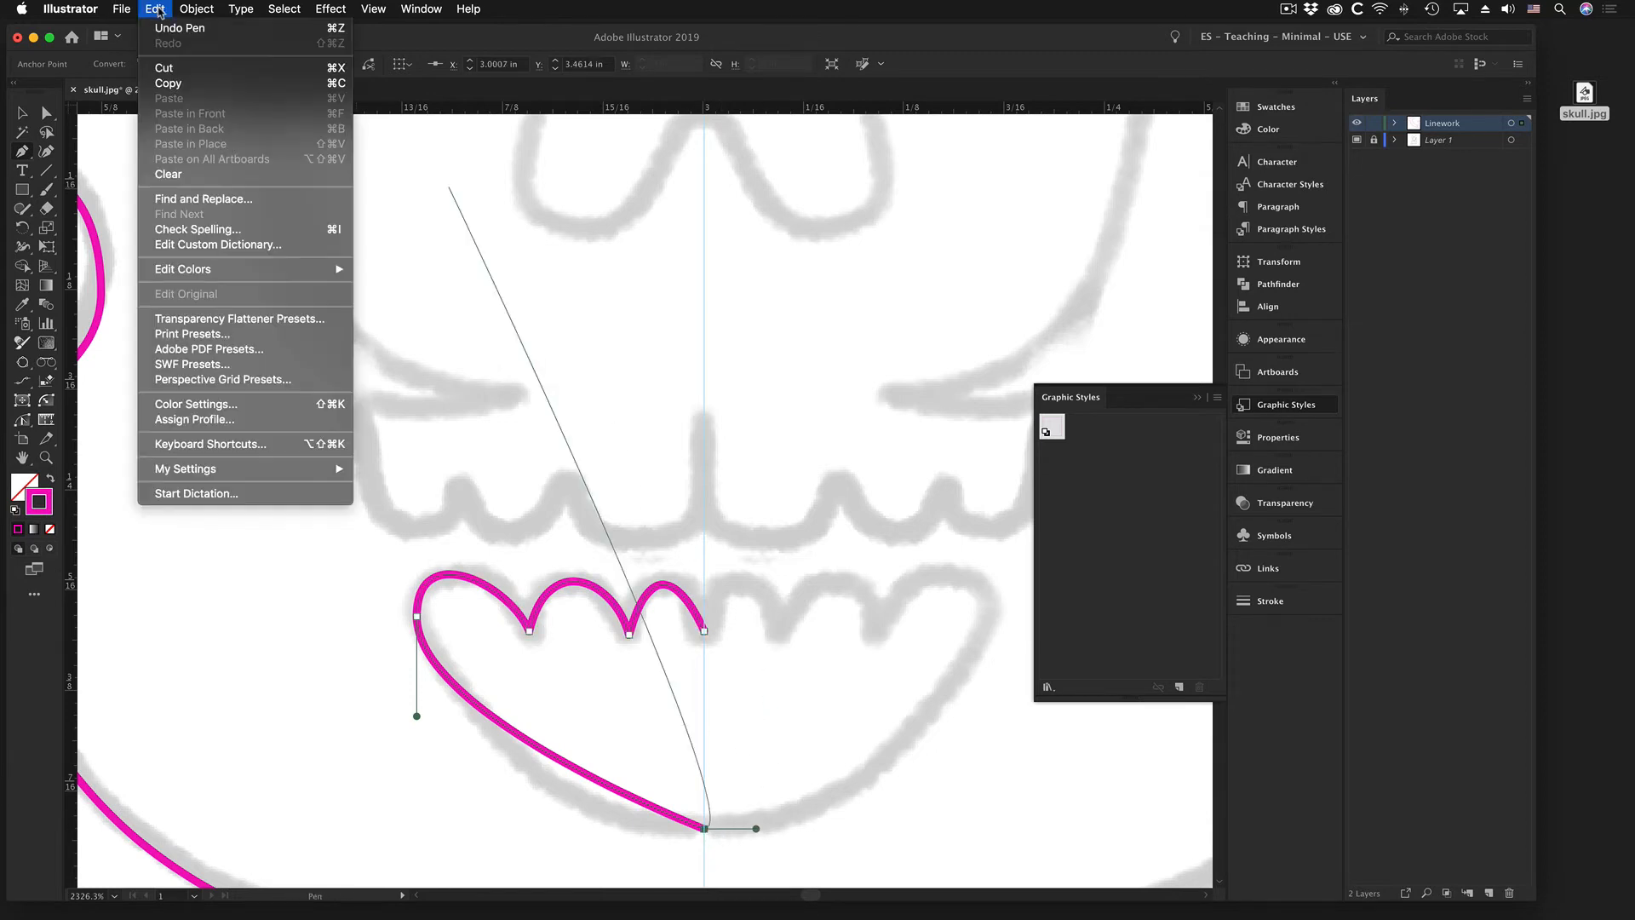
{"action": "left_click", "coordinate": [172, 28]}
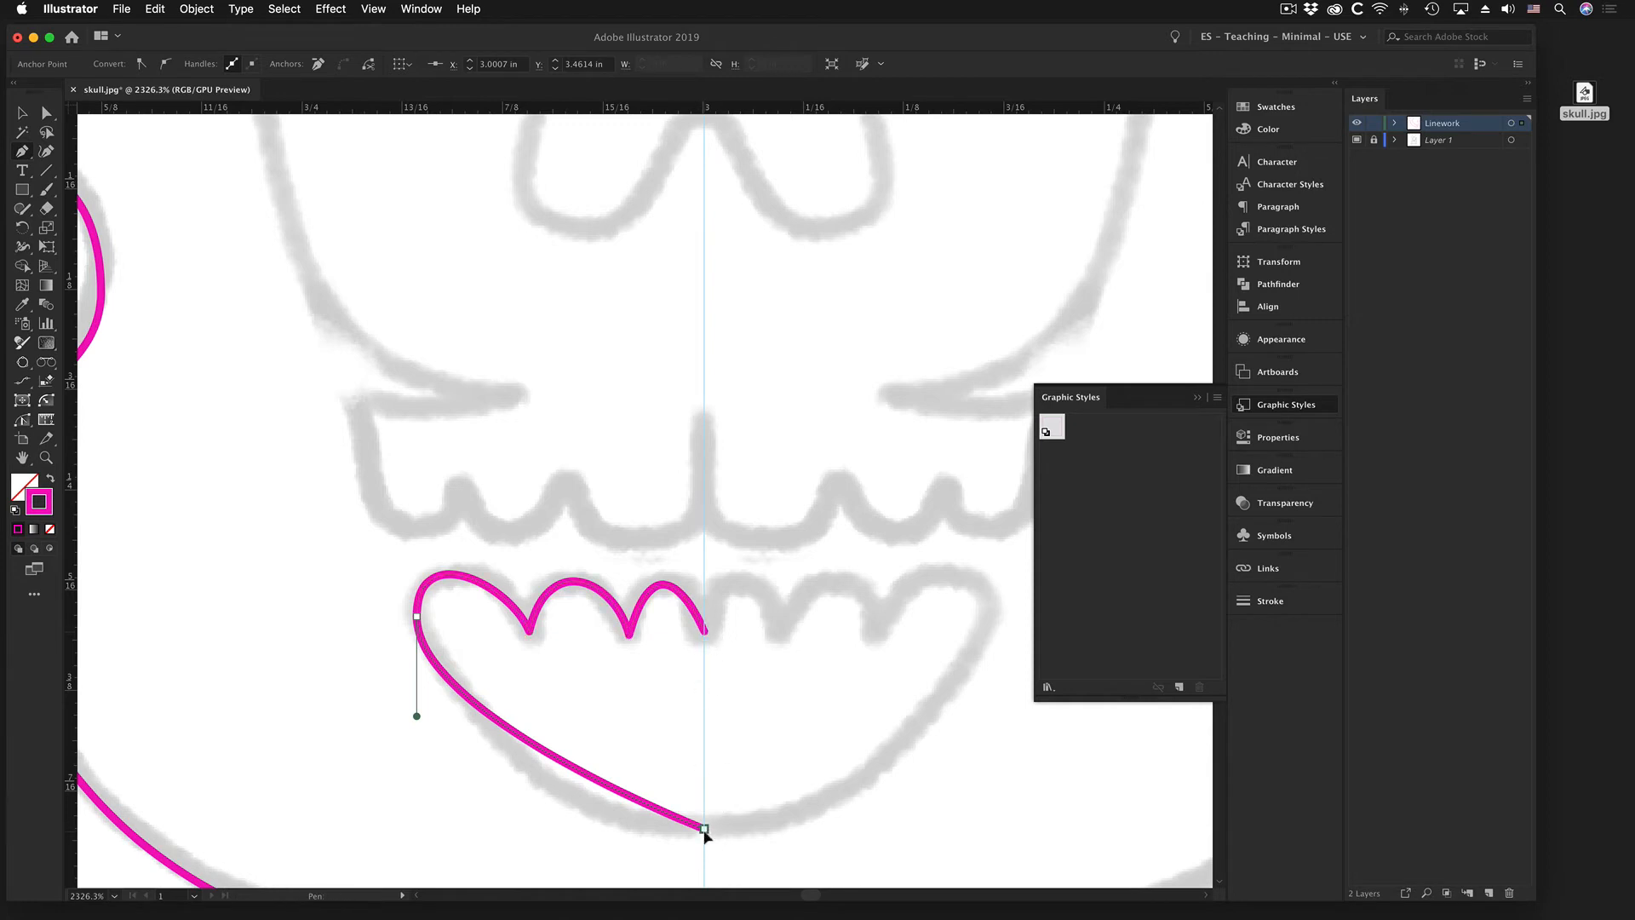
- Close the lower jaw path from the last tooth's anchor to the bottom anchor, with a curved underside and a straight edge along the center guide
{"action": "left_click", "coordinate": [704, 631]}
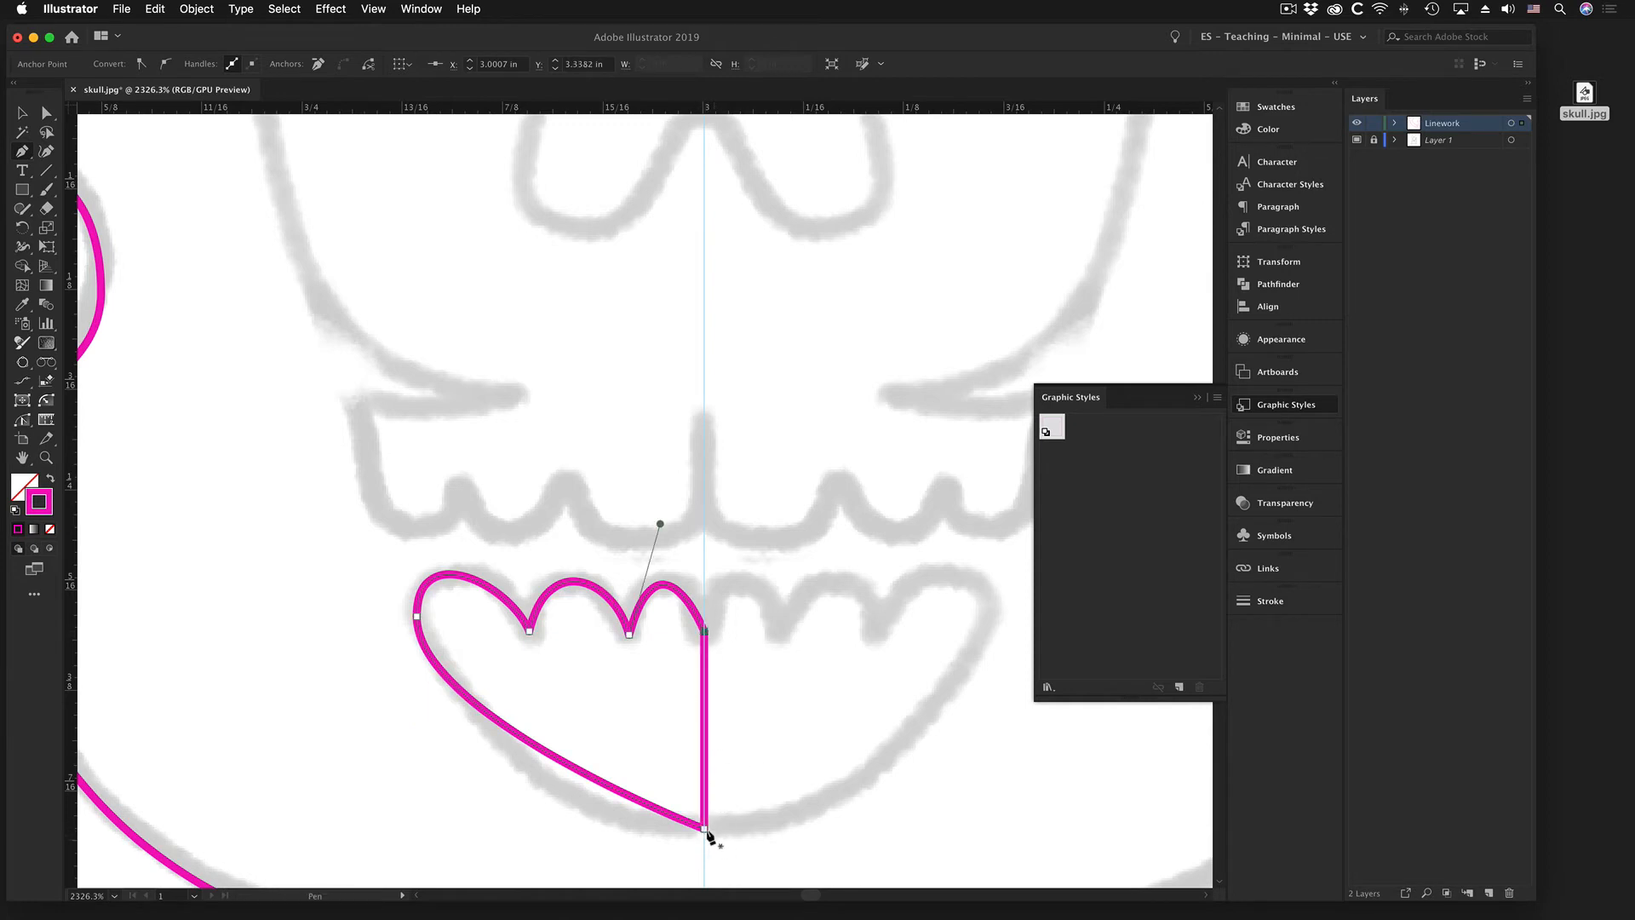
{"action": "left_click_drag", "start_coordinate": [706, 829], "coordinate": [768, 837]}
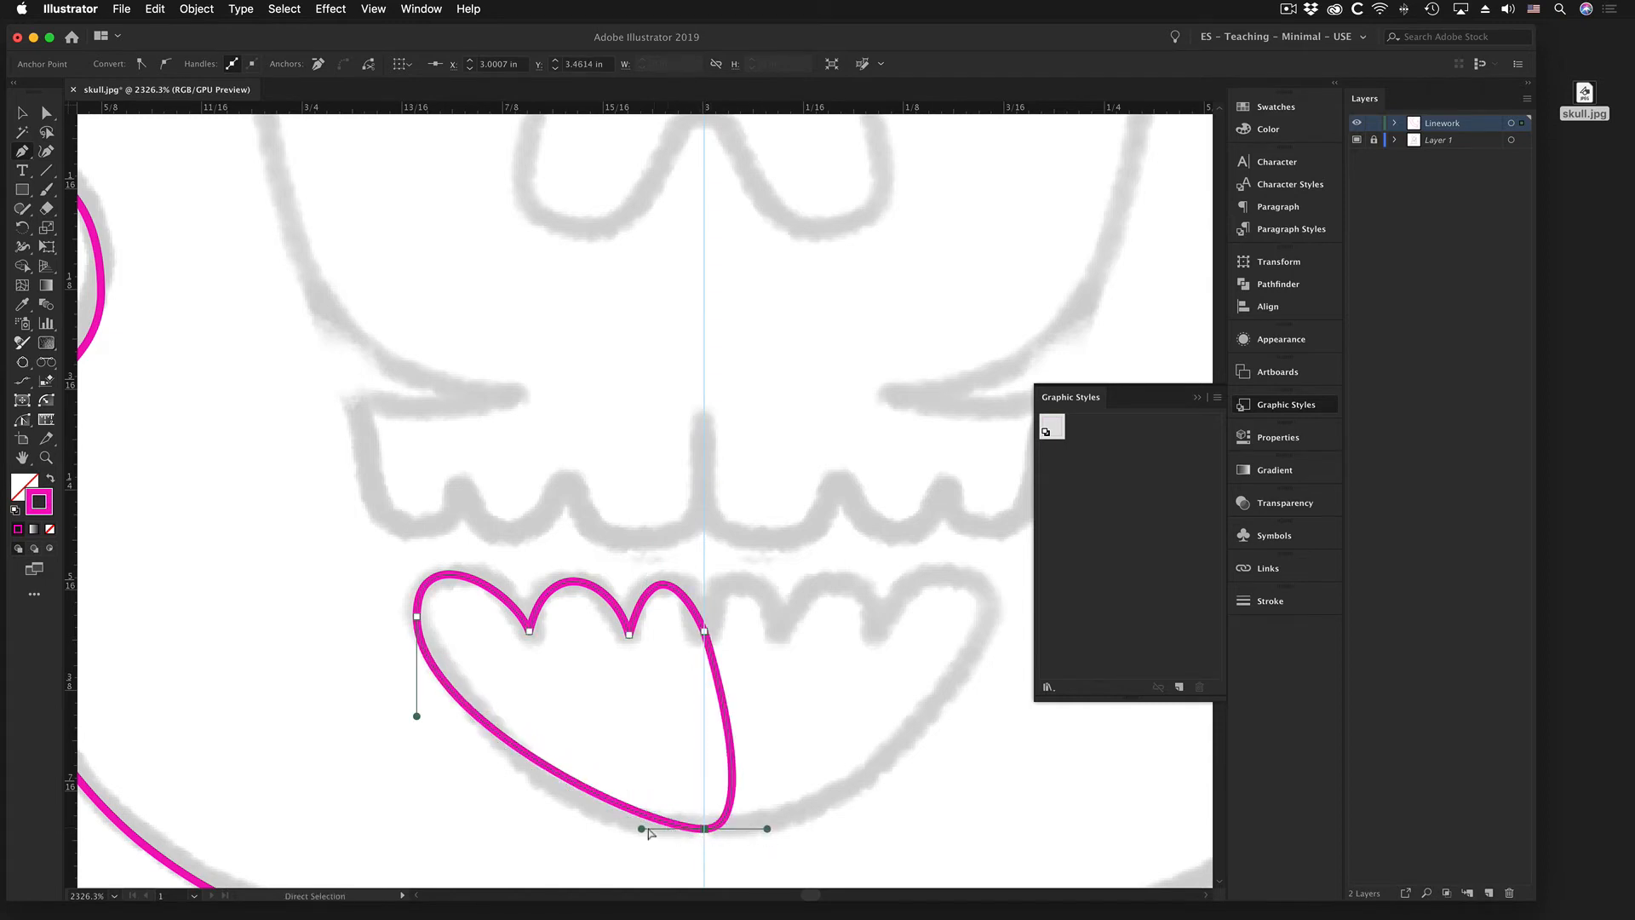
{"action": "left_click_drag", "start_coordinate": [642, 831], "coordinate": [586, 833]}
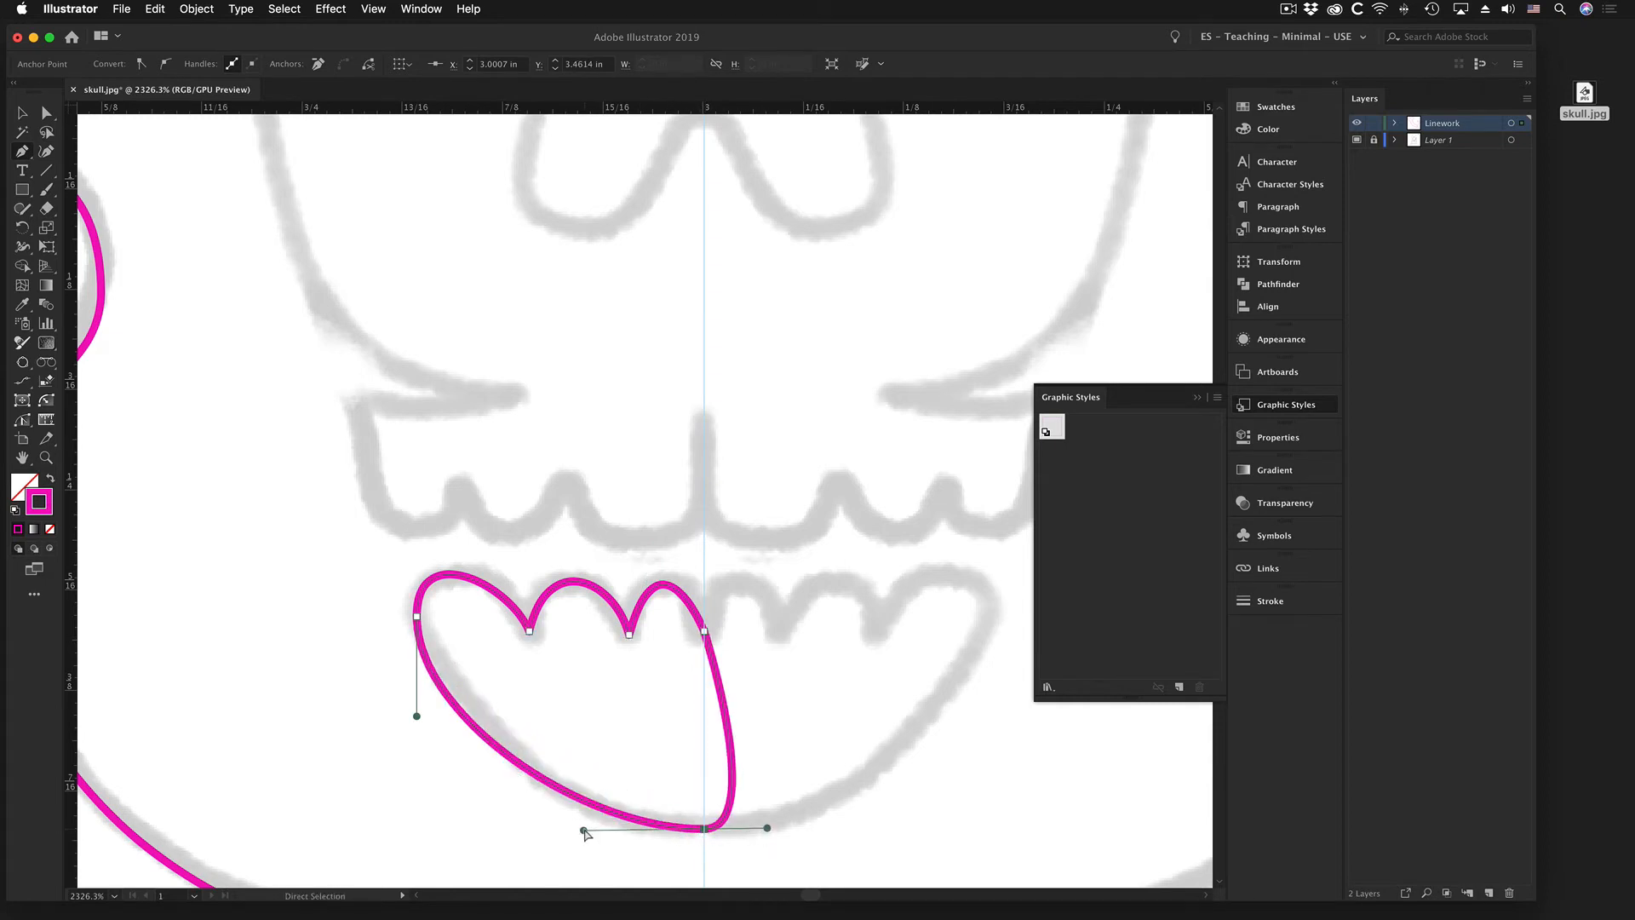
{"action": "left_click_drag", "start_coordinate": [769, 831], "coordinate": [705, 830]}
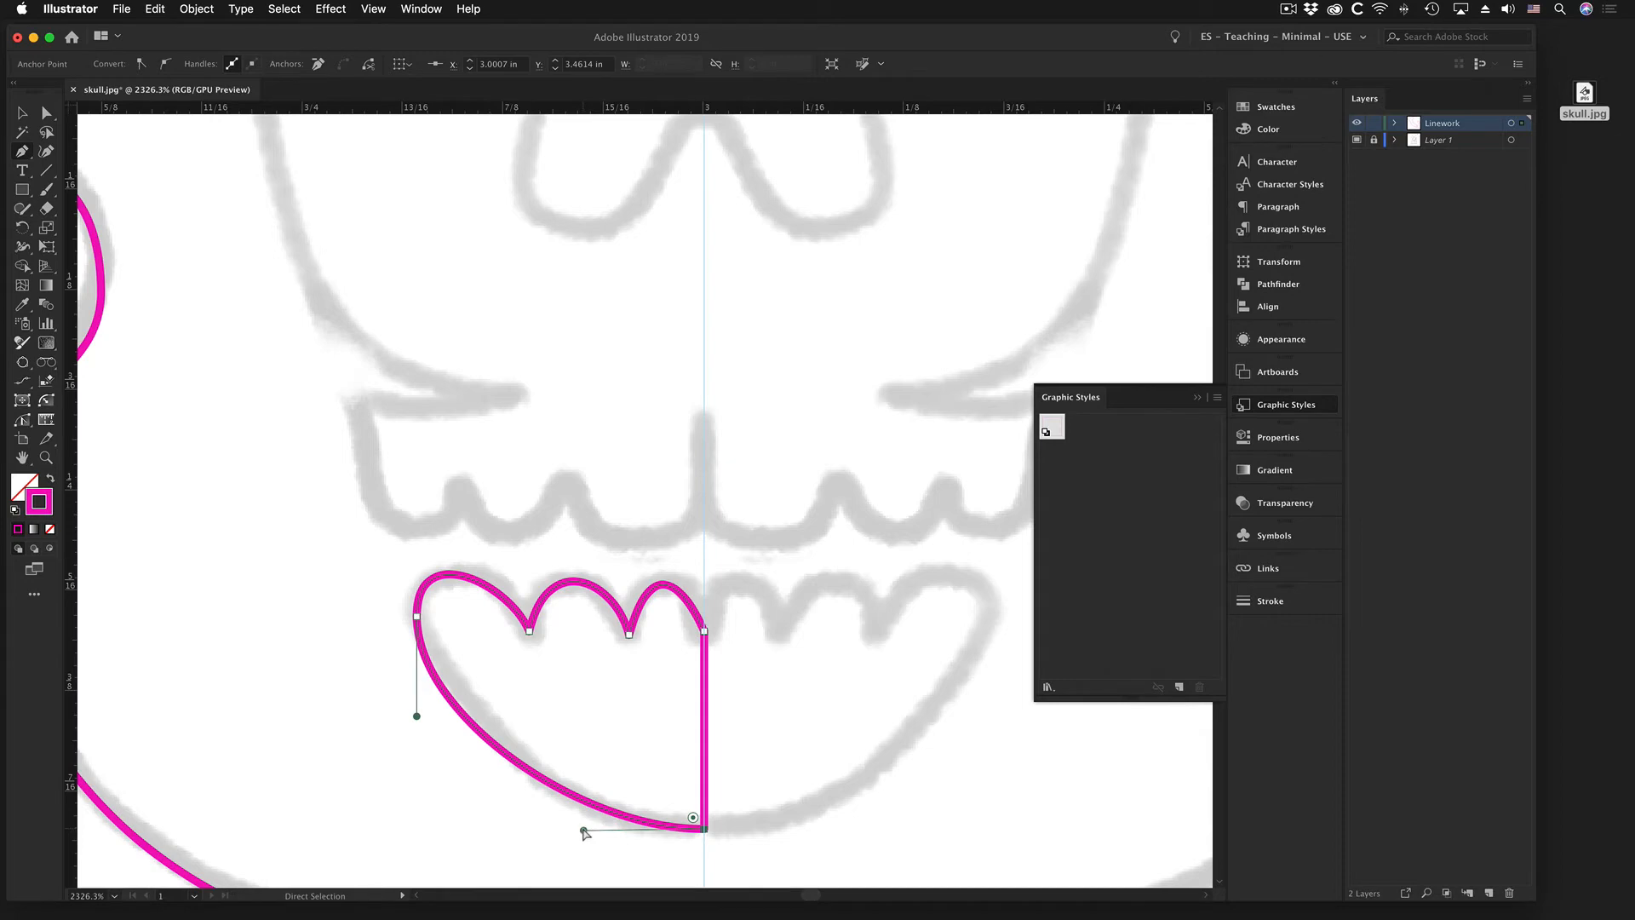
- Fine-tune the handles at the jaw's bottom and outer corner so its underside follows the sketch, and deselect the finished path
{"action": "left_click_drag", "start_coordinate": [585, 833], "coordinate": [590, 832]}
{"action": "left_click_drag", "start_coordinate": [418, 619], "coordinate": [416, 697]}
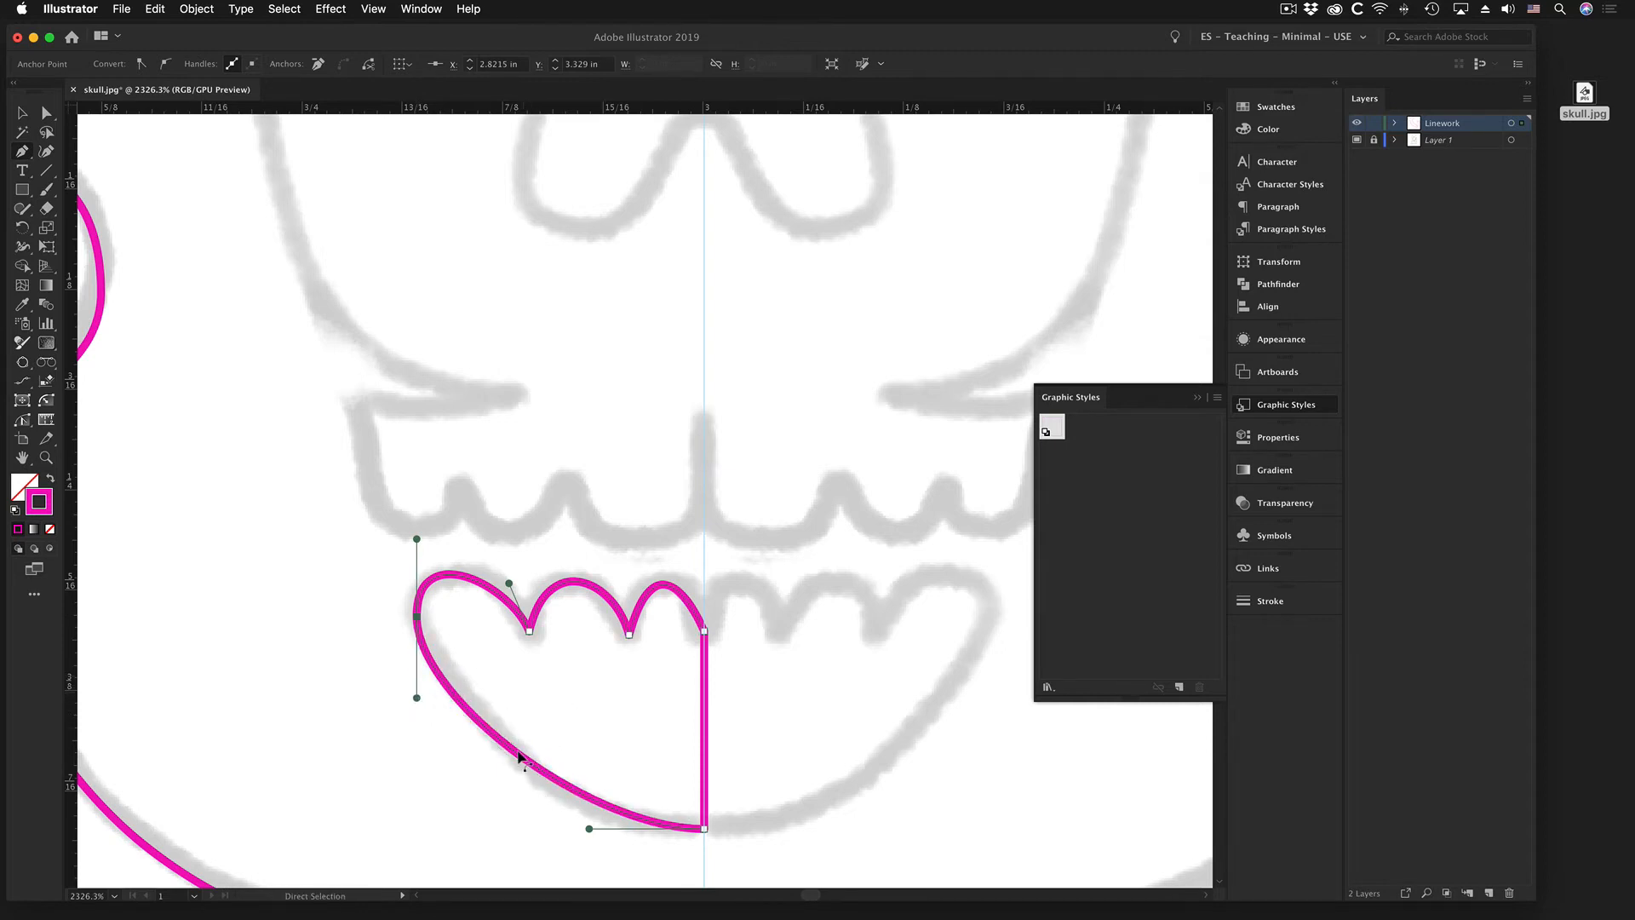
{"action": "left_click", "coordinate": [523, 645], "text": "alt+super"}
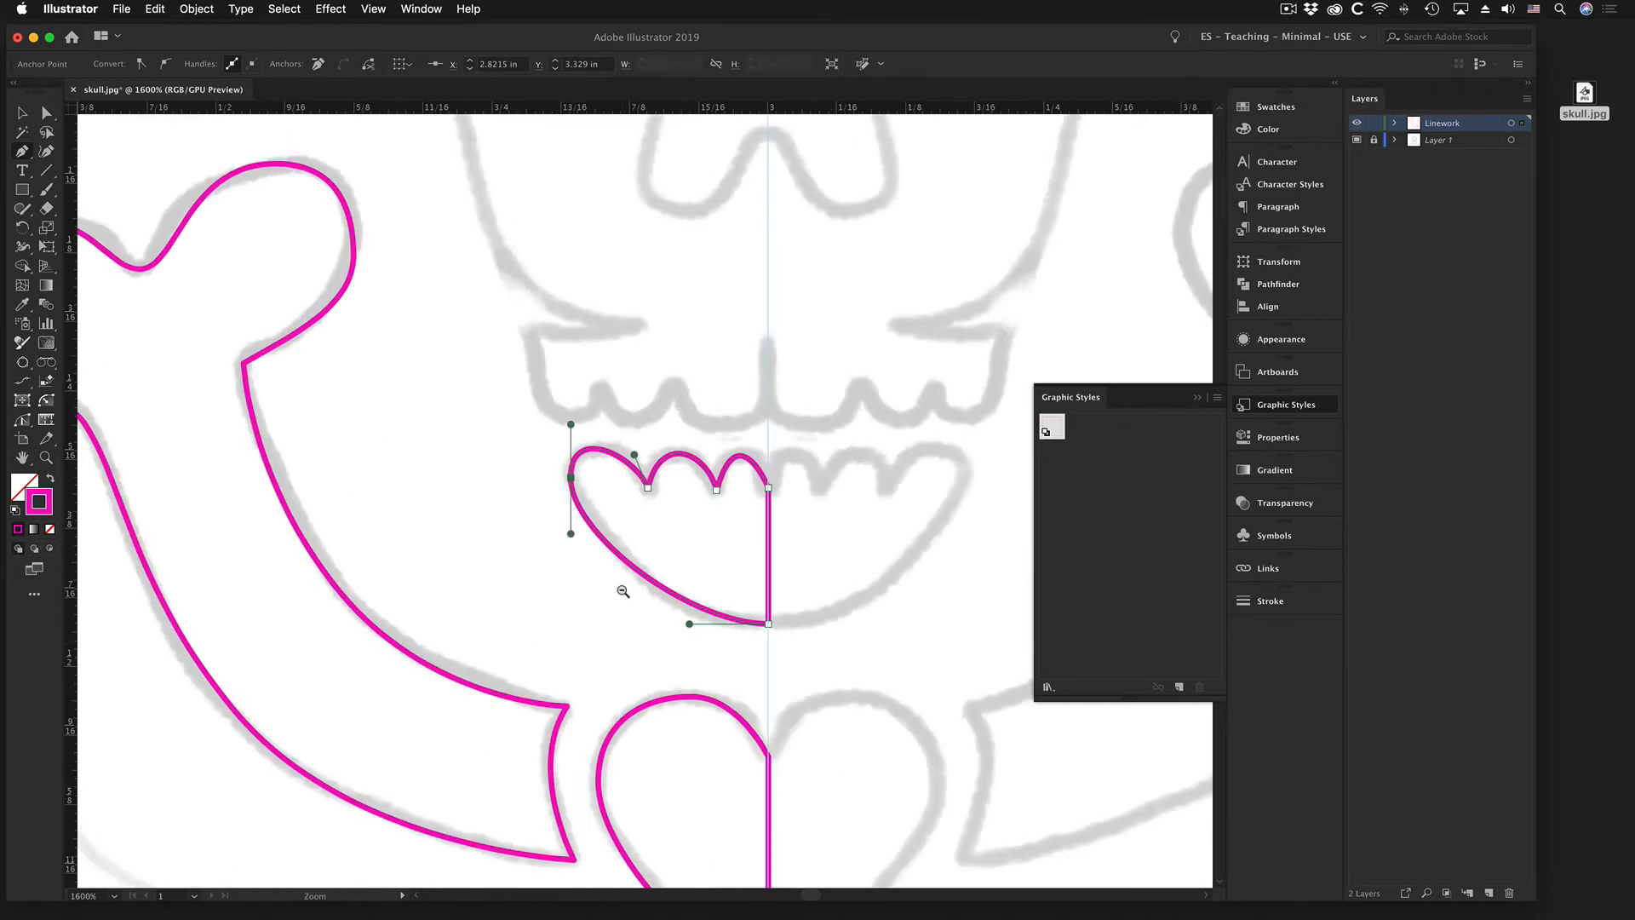
{"action": "left_click", "coordinate": [669, 615], "text": "alt+super"}
{"action": "left_click_drag", "start_coordinate": [714, 402], "coordinate": [698, 721]}
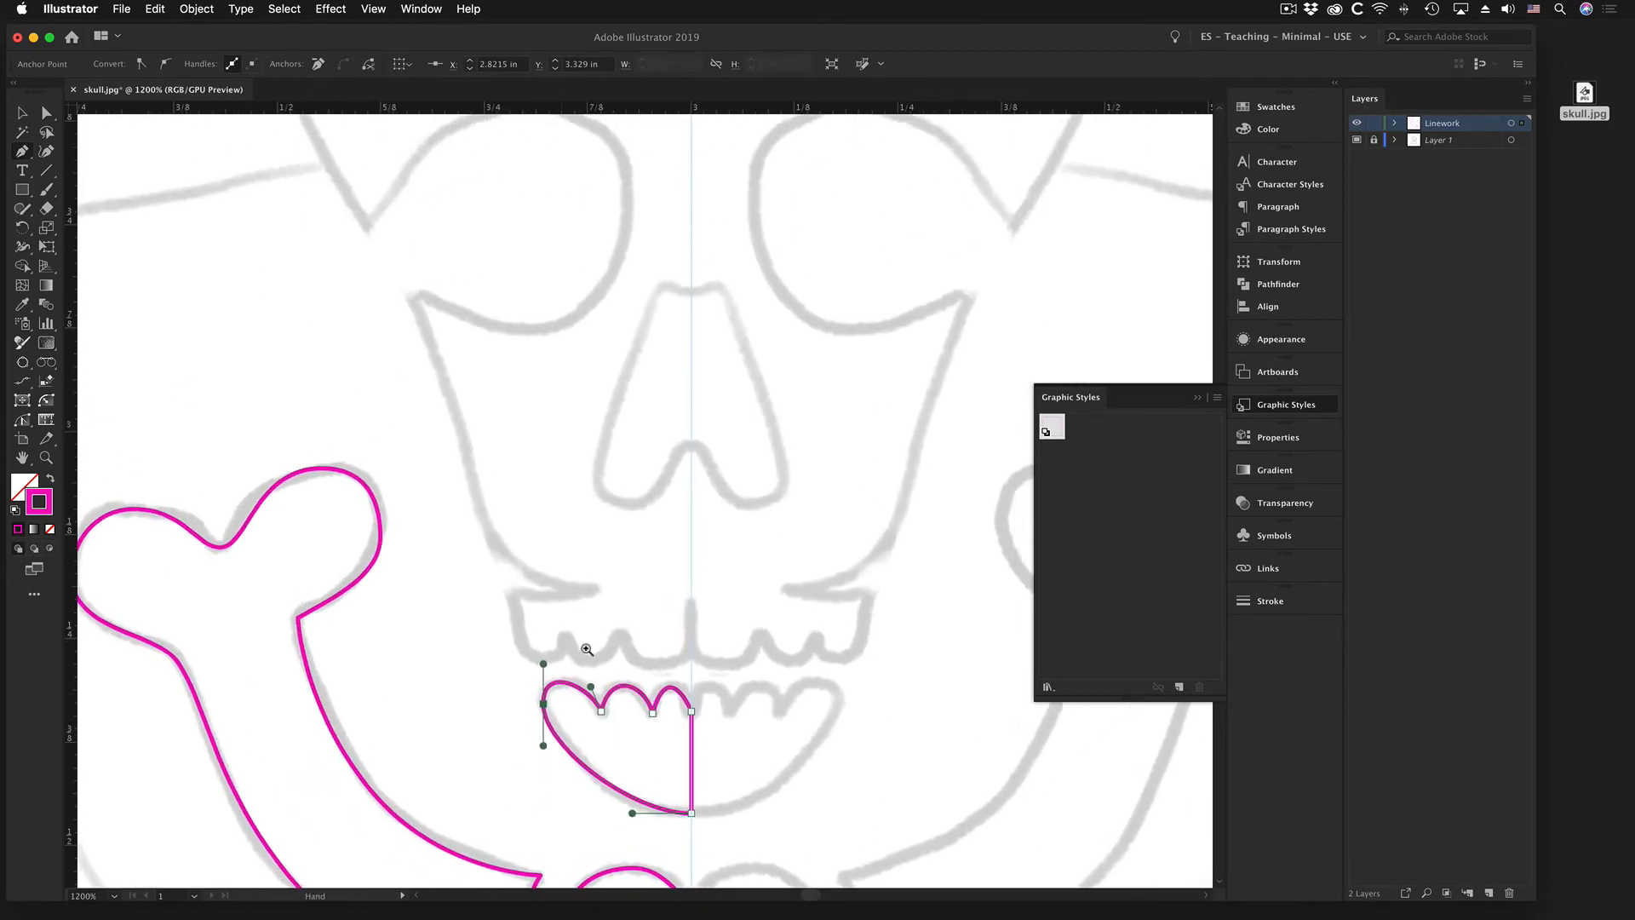
{"action": "left_click", "coordinate": [749, 566], "text": "alt+super"}
{"action": "left_click", "coordinate": [687, 606], "text": "alt+super"}
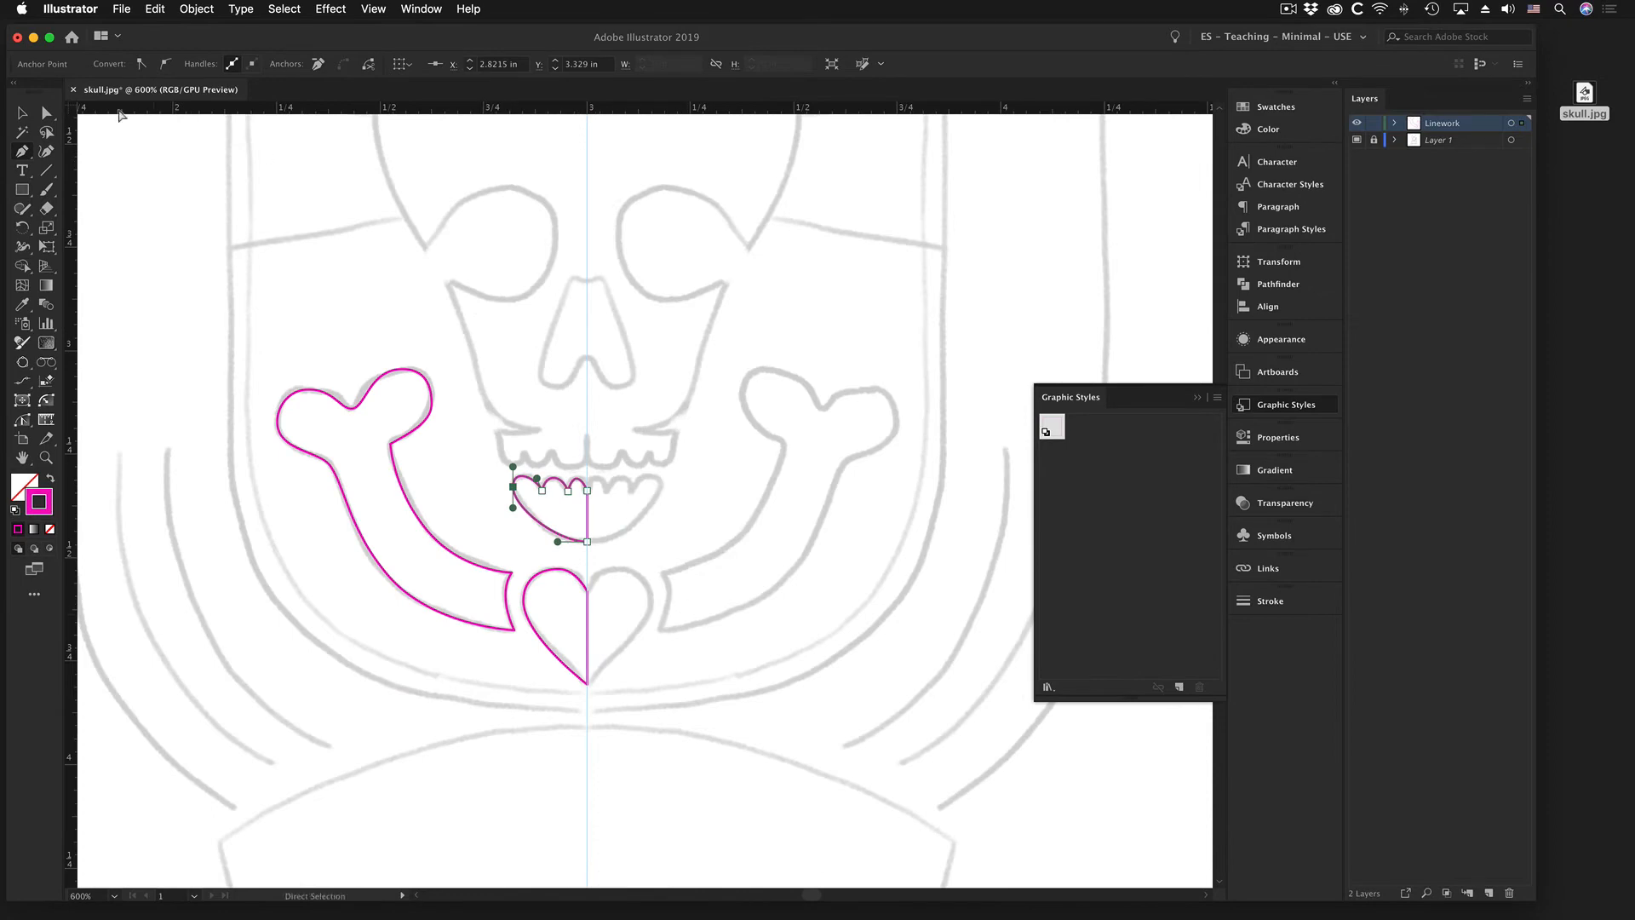
{"action": "left_click", "coordinate": [400, 362]}
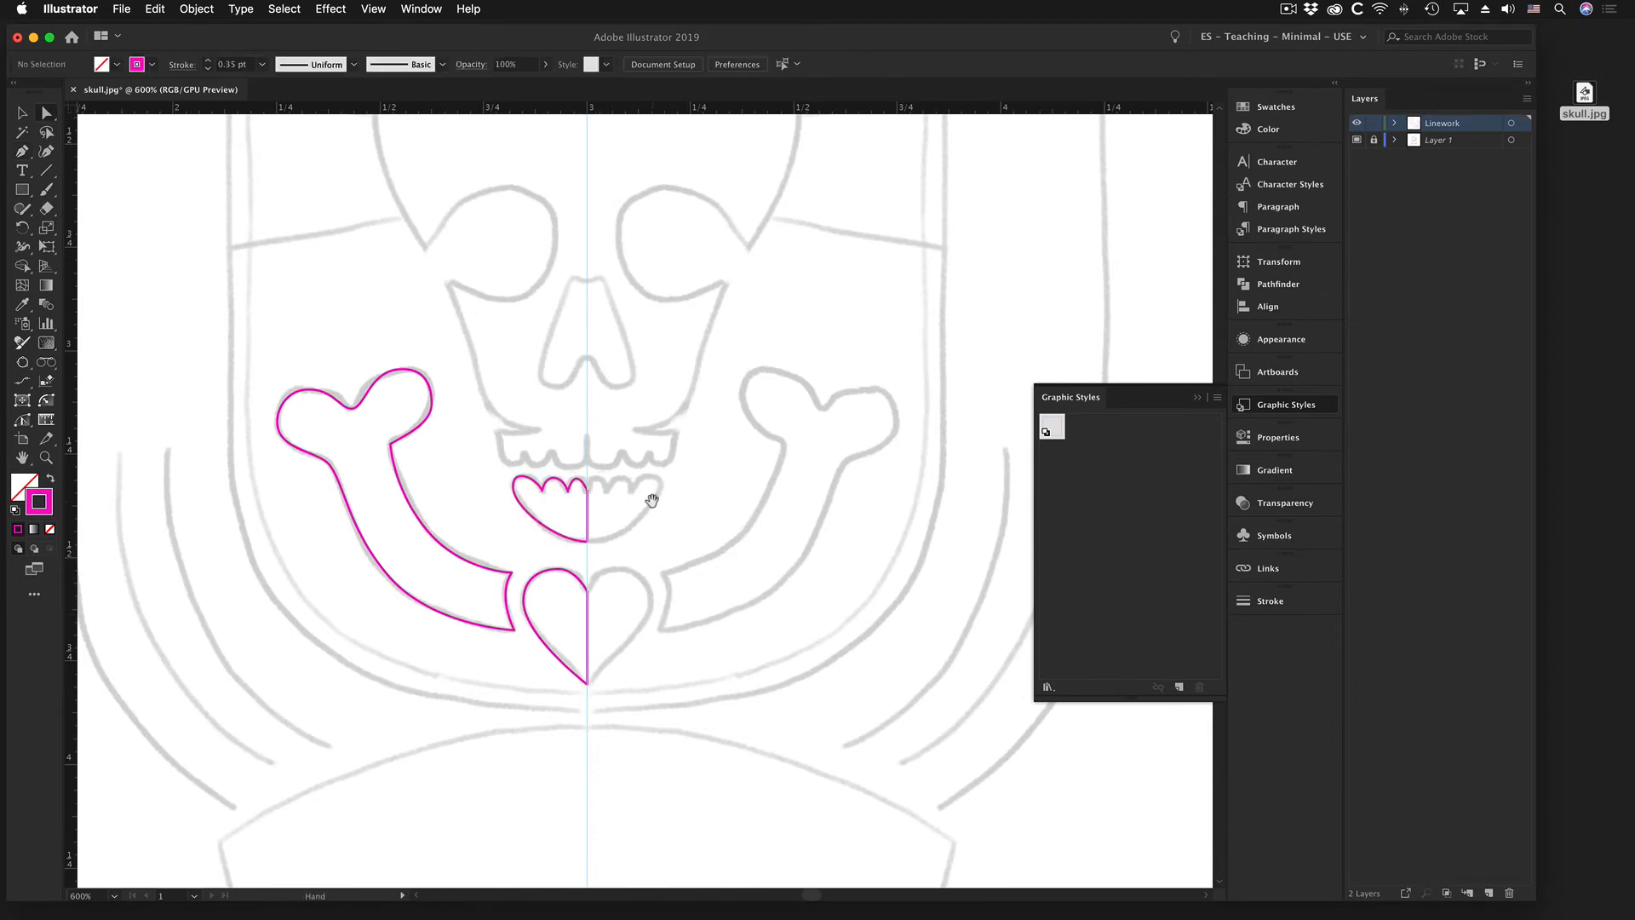
- Start a Pen path at the upper teeth's center line and trace the three left upper teeth, with corner anchors in the two gaps
{"action": "left_click_drag", "start_coordinate": [650, 500], "coordinate": [821, 733]}
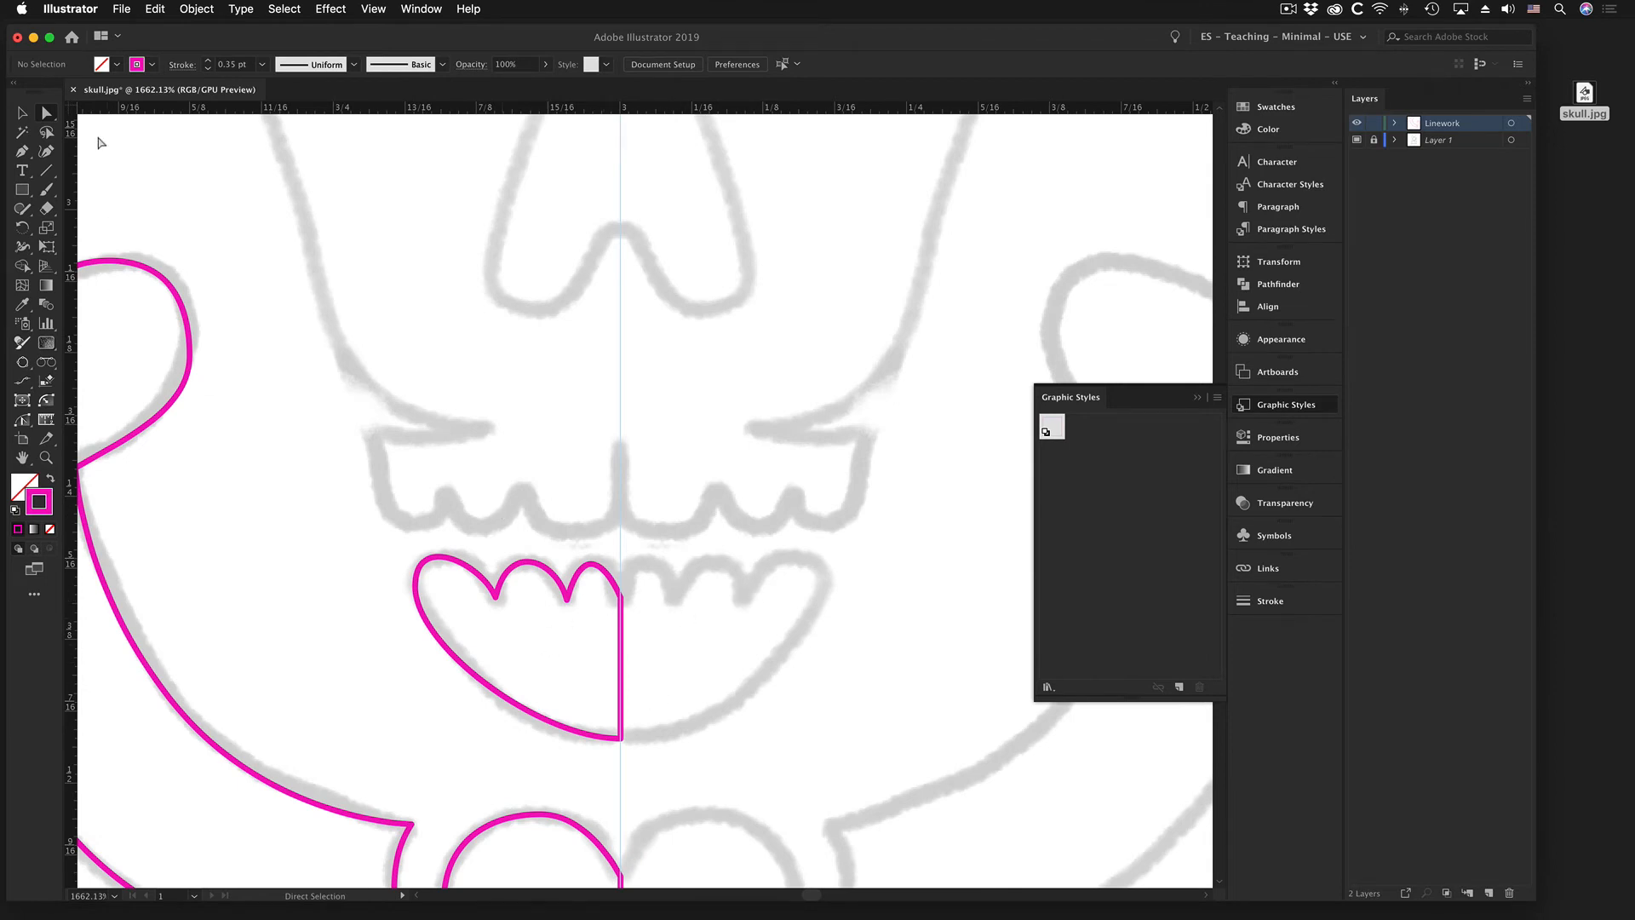
{"action": "left_click", "coordinate": [22, 151]}
{"action": "left_click", "coordinate": [621, 446]}
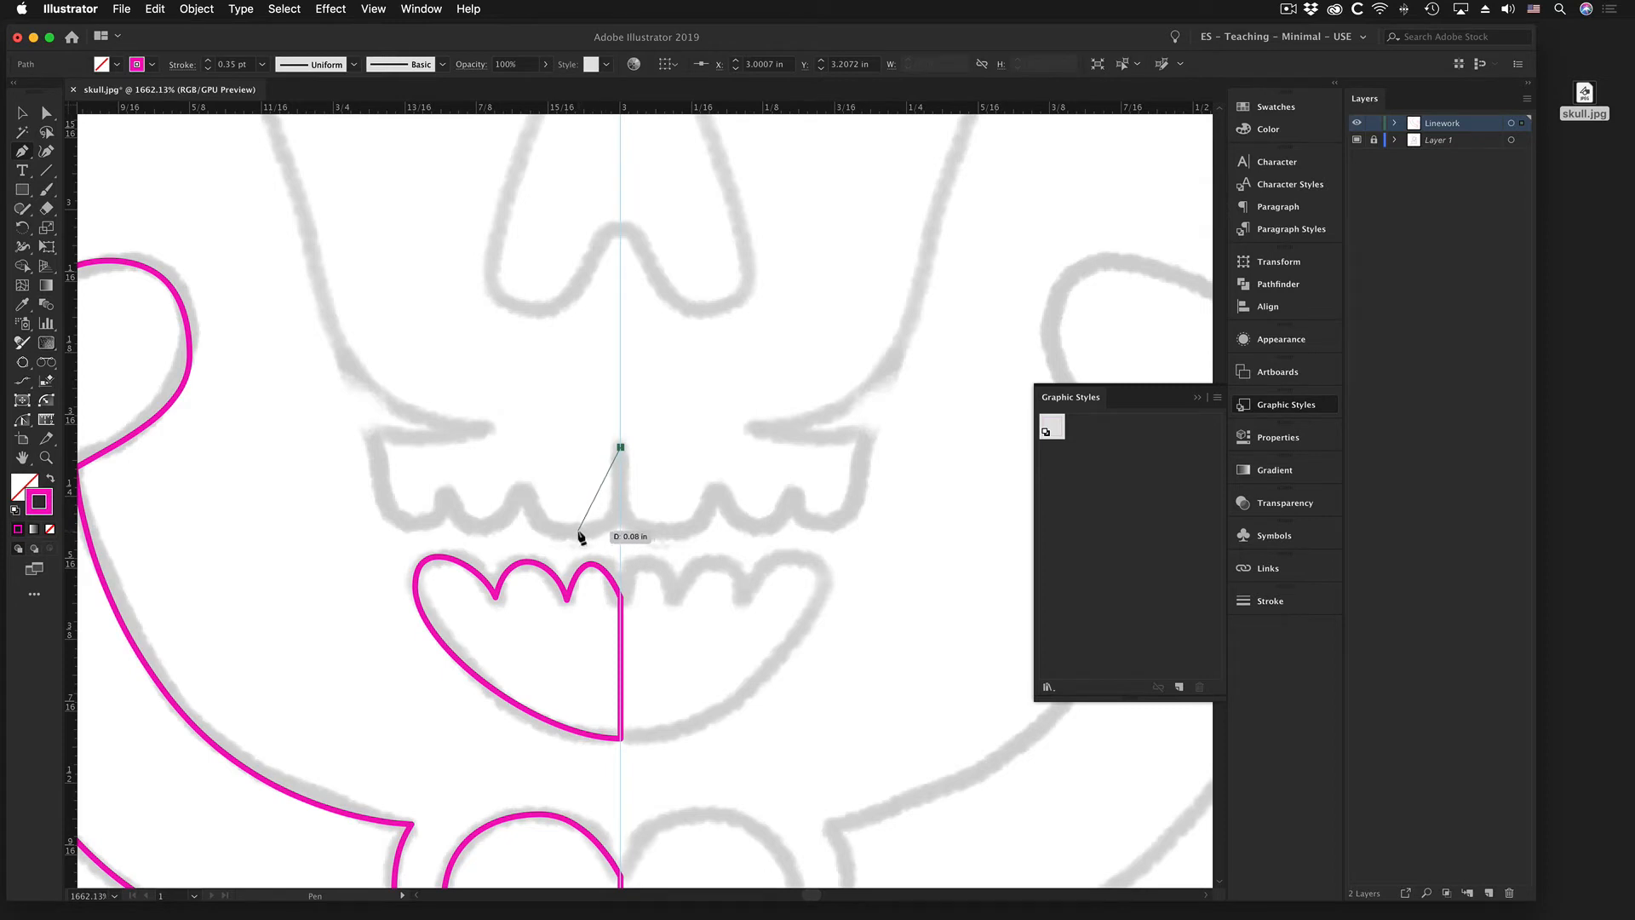
{"action": "left_click_drag", "start_coordinate": [579, 531], "coordinate": [535, 531]}
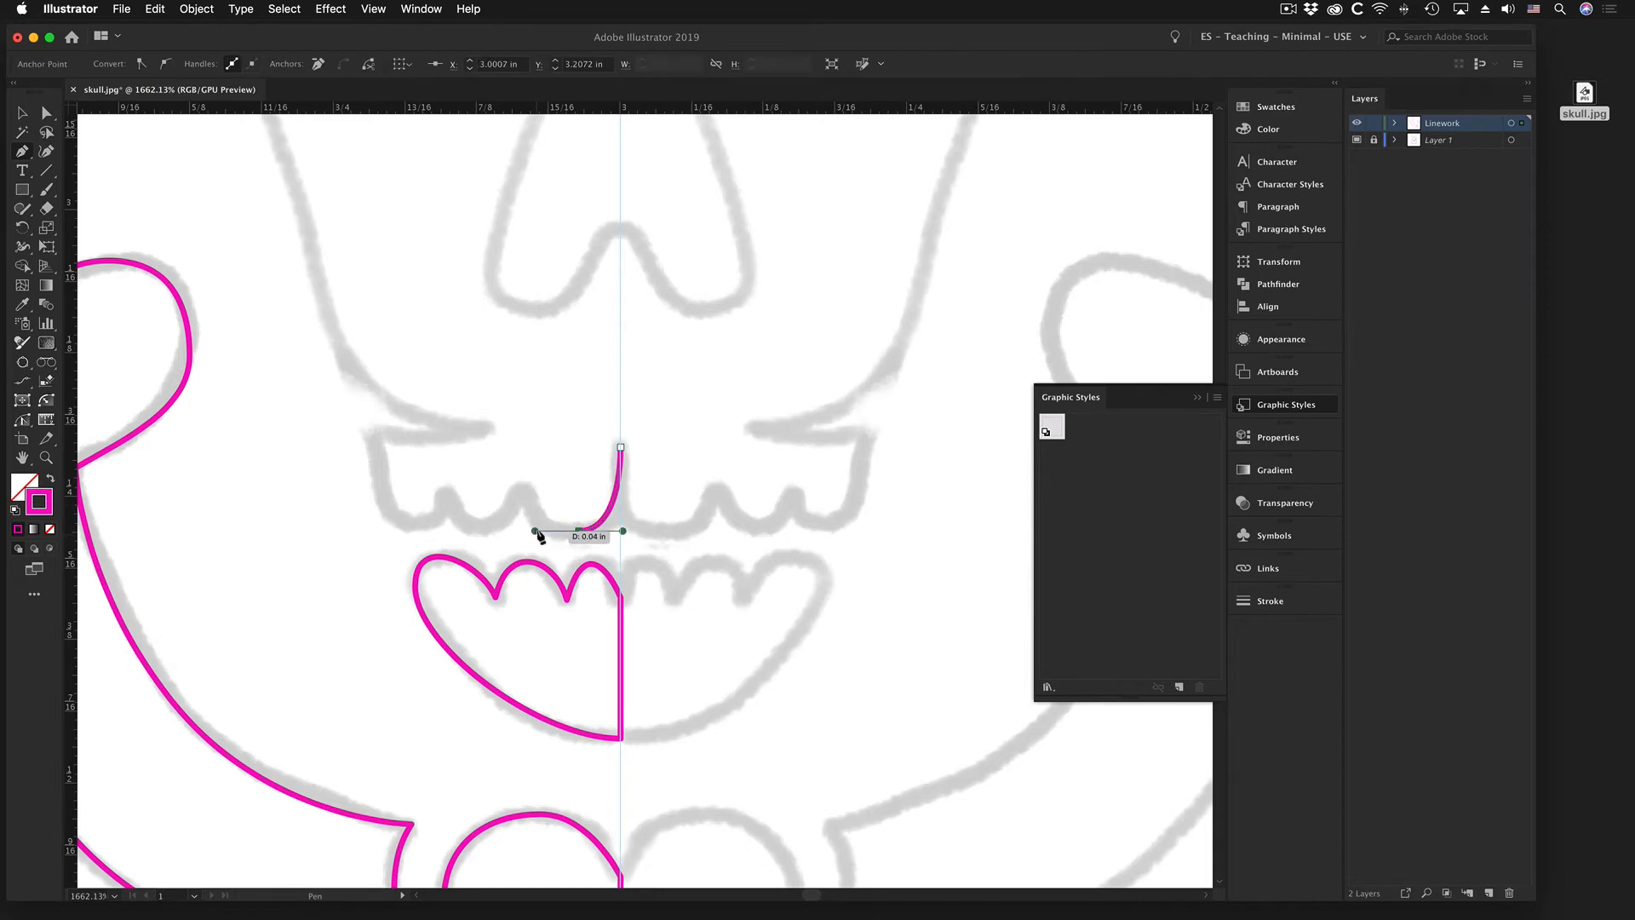
{"action": "left_click", "coordinate": [521, 491]}
{"action": "left_click_drag", "start_coordinate": [482, 528], "coordinate": [457, 528]}
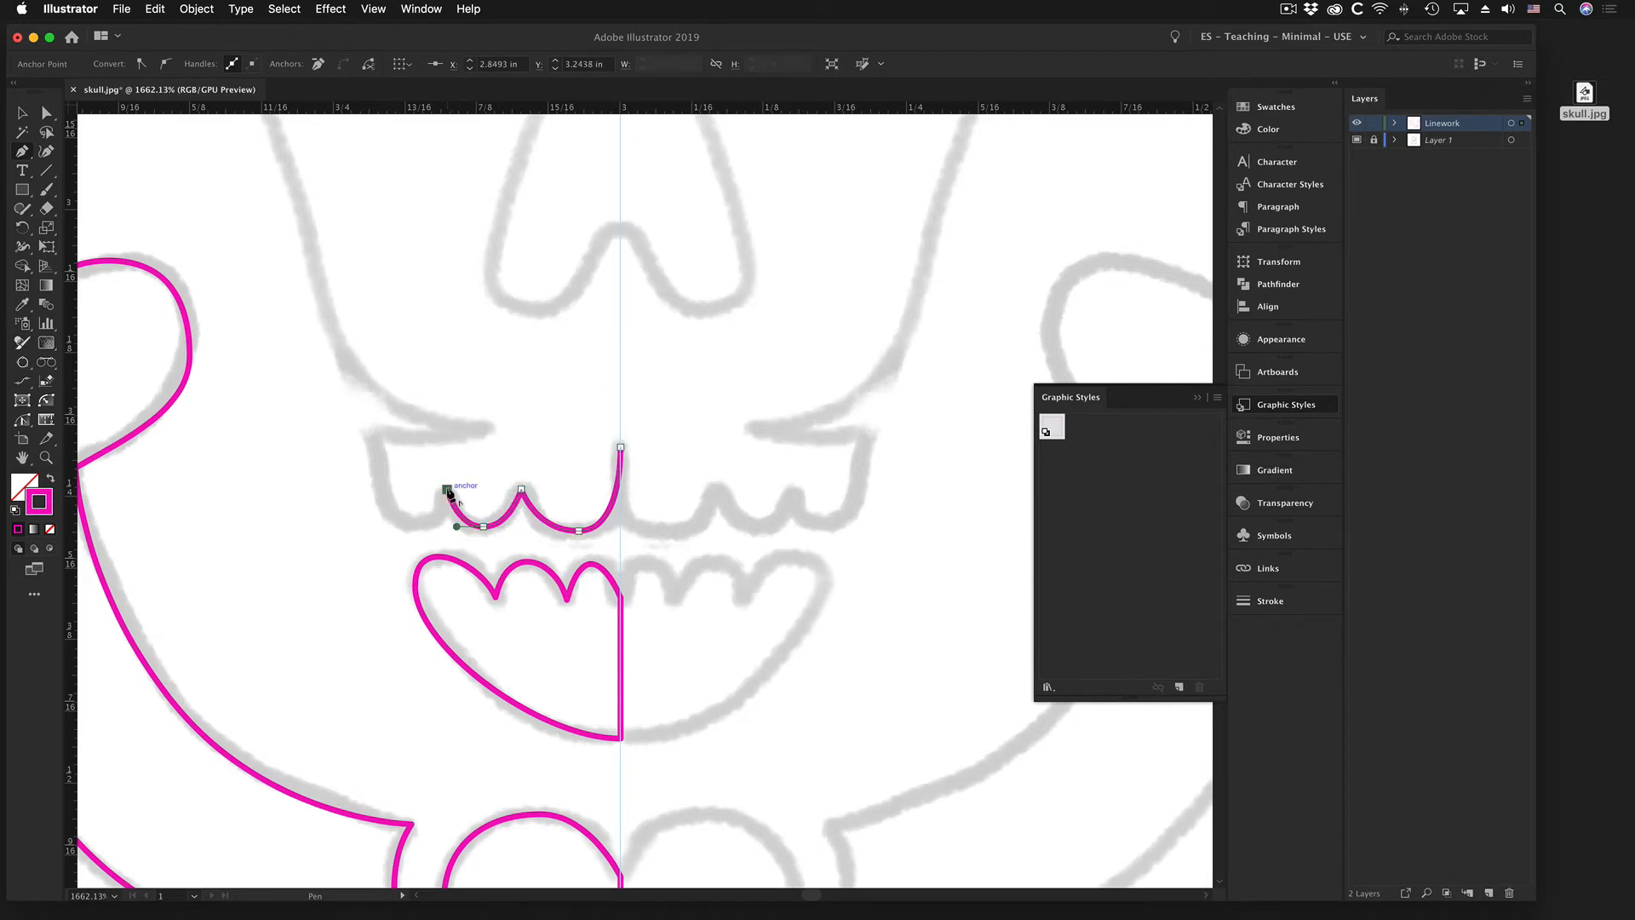
{"action": "left_click_drag", "start_coordinate": [448, 491], "coordinate": [417, 528]}
{"action": "left_click_drag", "start_coordinate": [415, 523], "coordinate": [394, 528]}
{"action": "left_click_drag", "start_coordinate": [388, 528], "coordinate": [388, 527]}
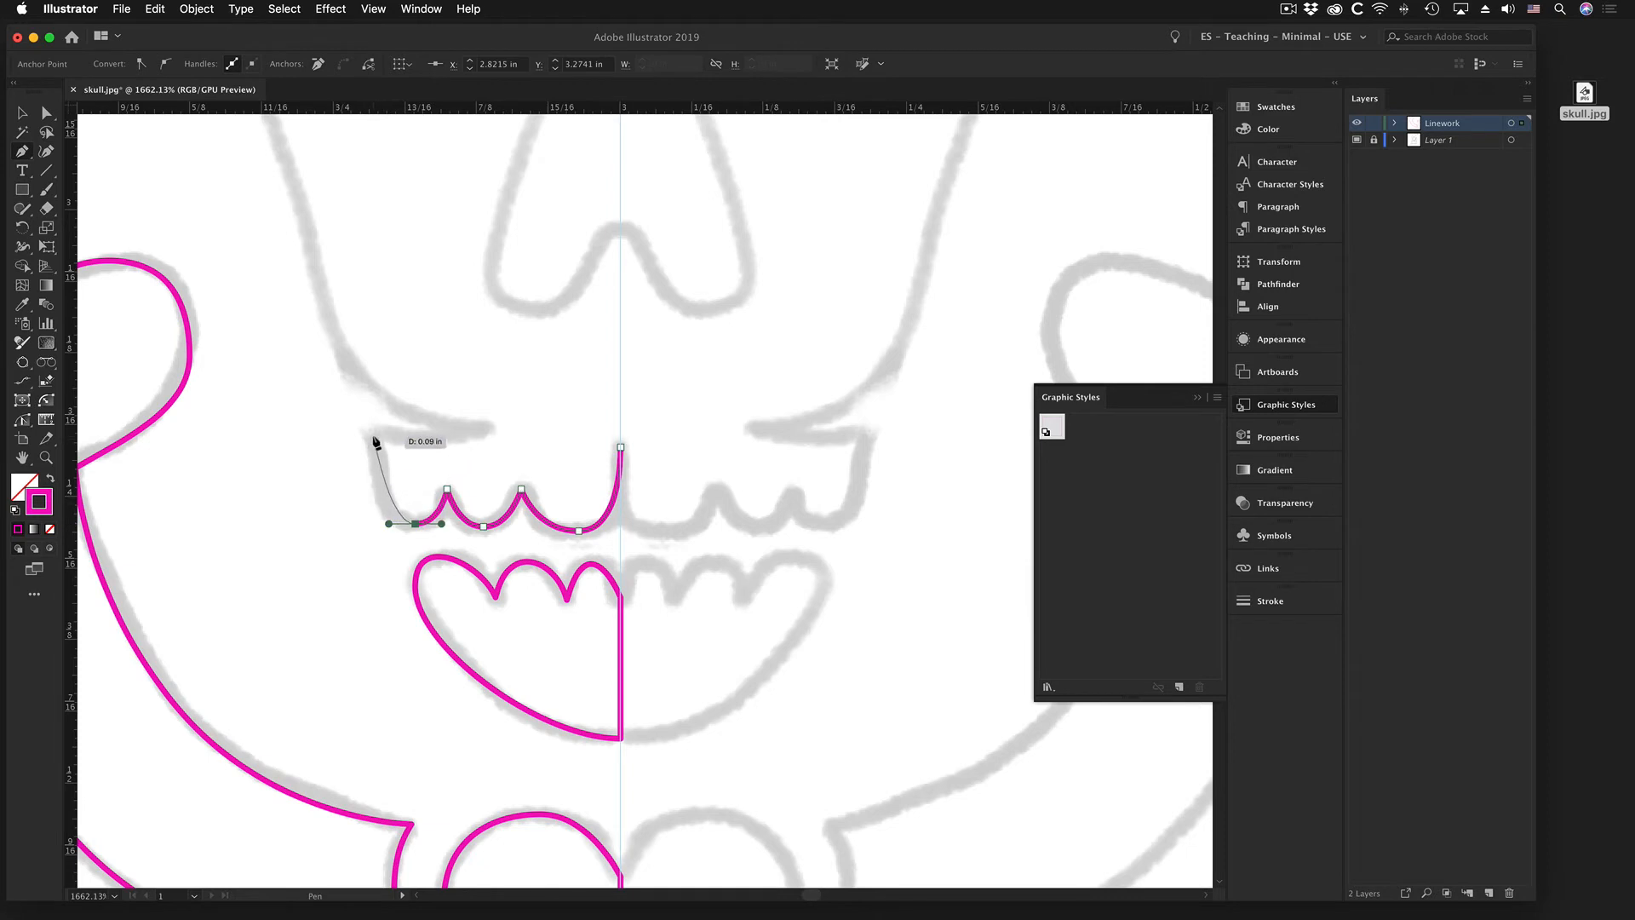
- Continue the path up to the upper jaw's outer corner, widen the outermost tooth's curve, and add an anchor at the inner tip of the cheek notch
{"action": "left_click", "coordinate": [373, 437]}
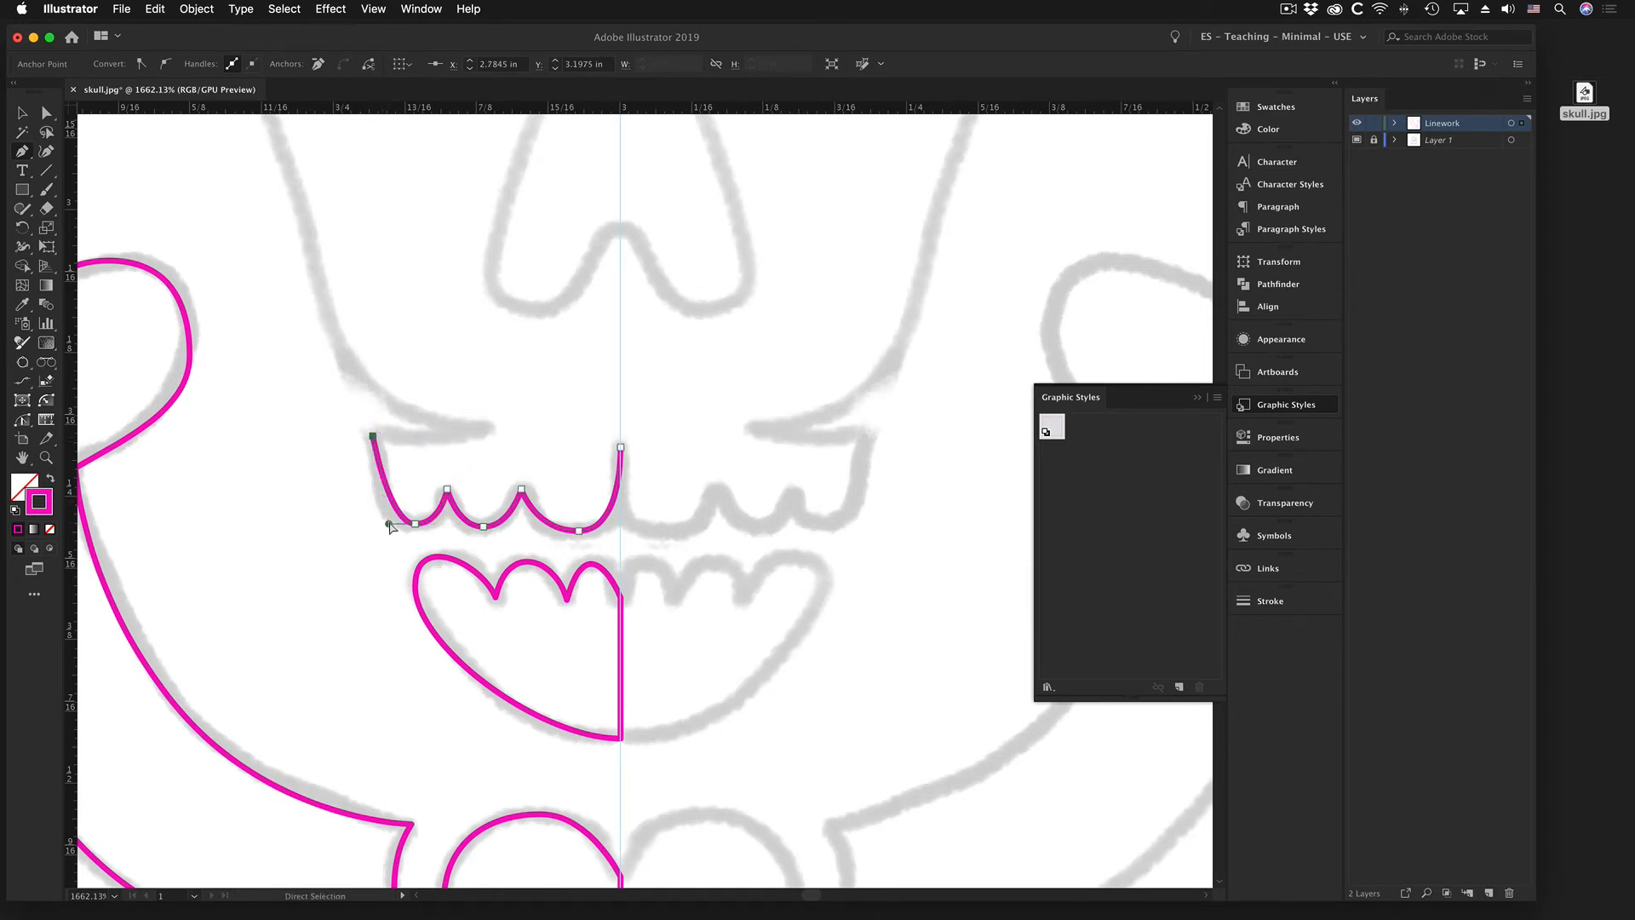
{"action": "left_click_drag", "start_coordinate": [389, 524], "coordinate": [376, 523]}
{"action": "left_click", "coordinate": [484, 429]}
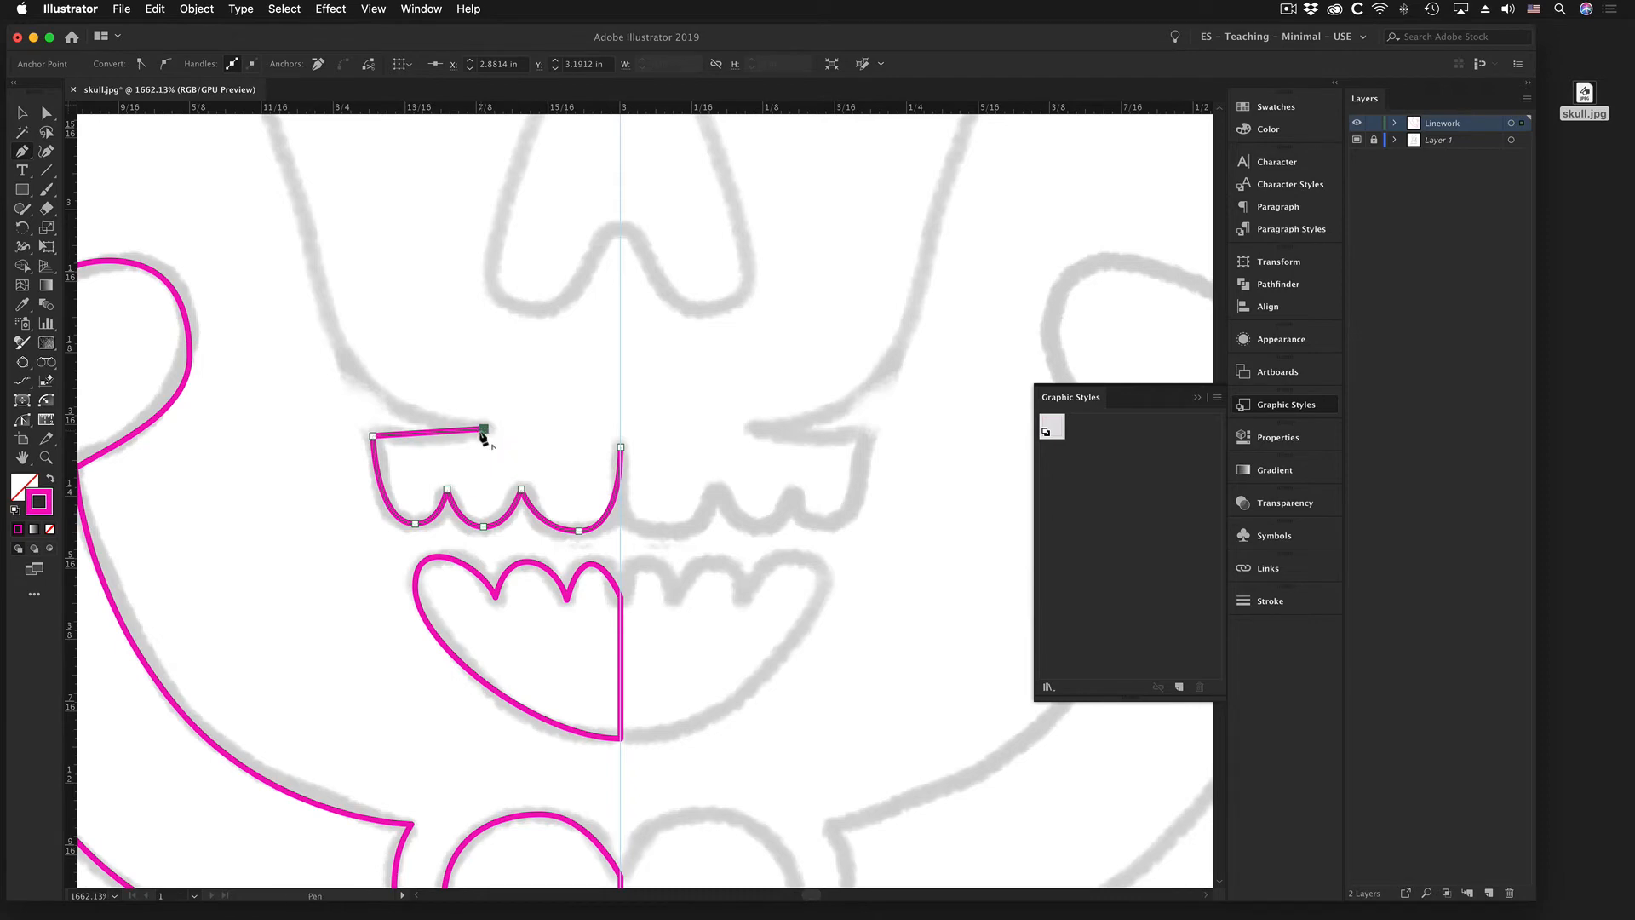
- Trace the left cheek from the notch tip with a smooth anchor at the cheek's bend, ending at the eye socket's lower outer point
{"action": "left_click", "coordinate": [499, 386], "text": "alt+super"}
{"action": "left_click_drag", "start_coordinate": [575, 450], "coordinate": [505, 552]}
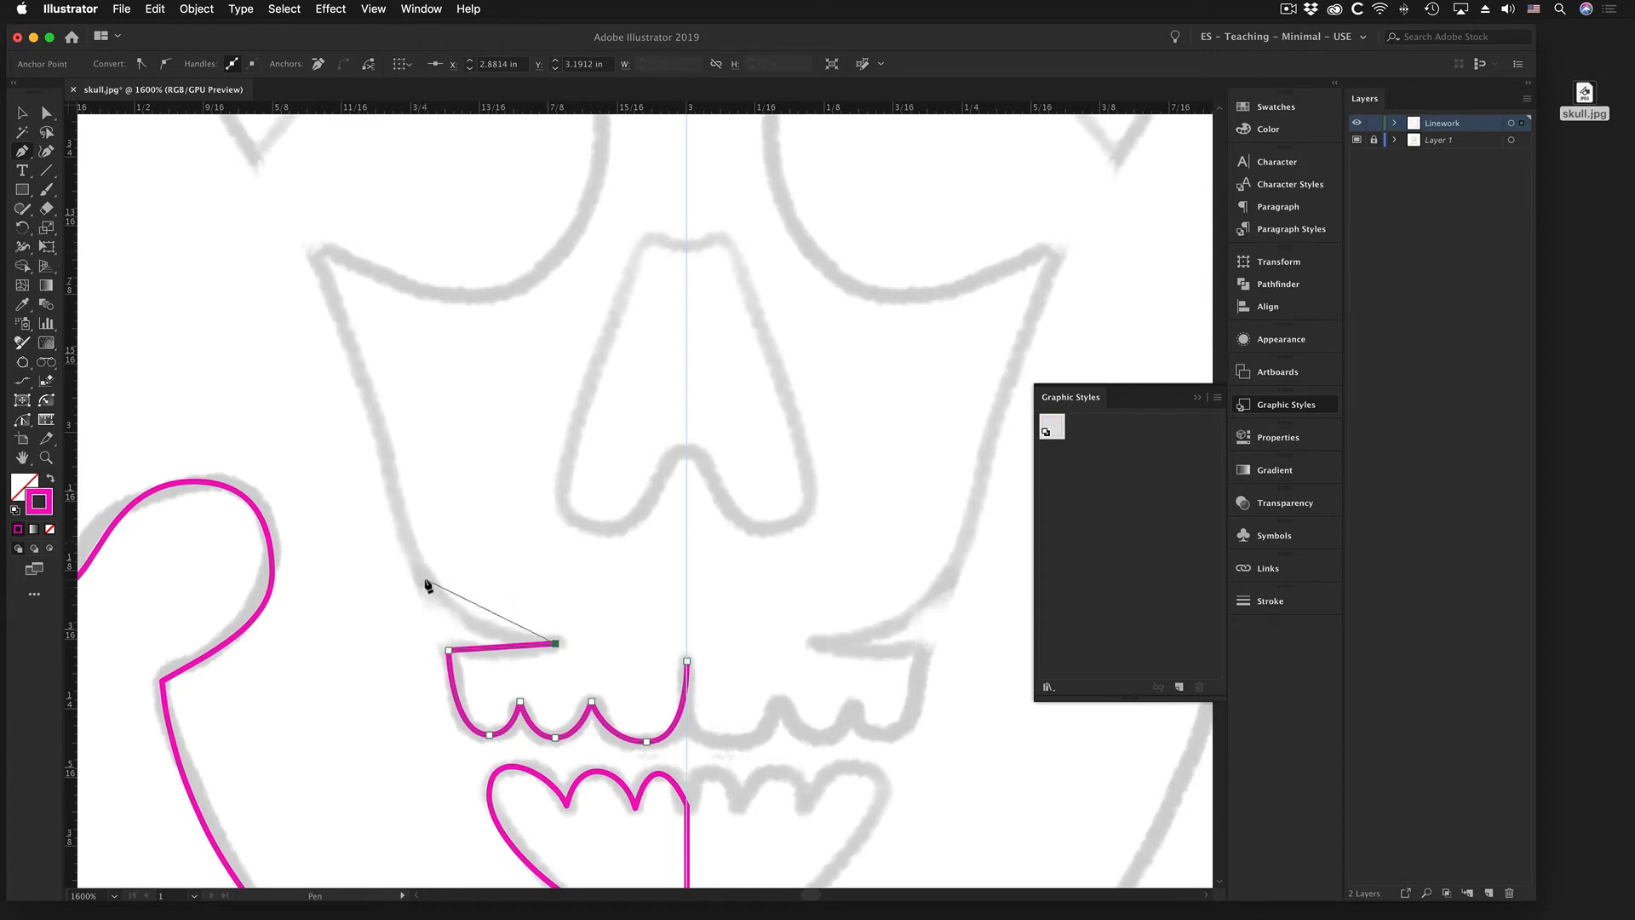
{"action": "left_click_drag", "start_coordinate": [425, 579], "coordinate": [388, 517]}
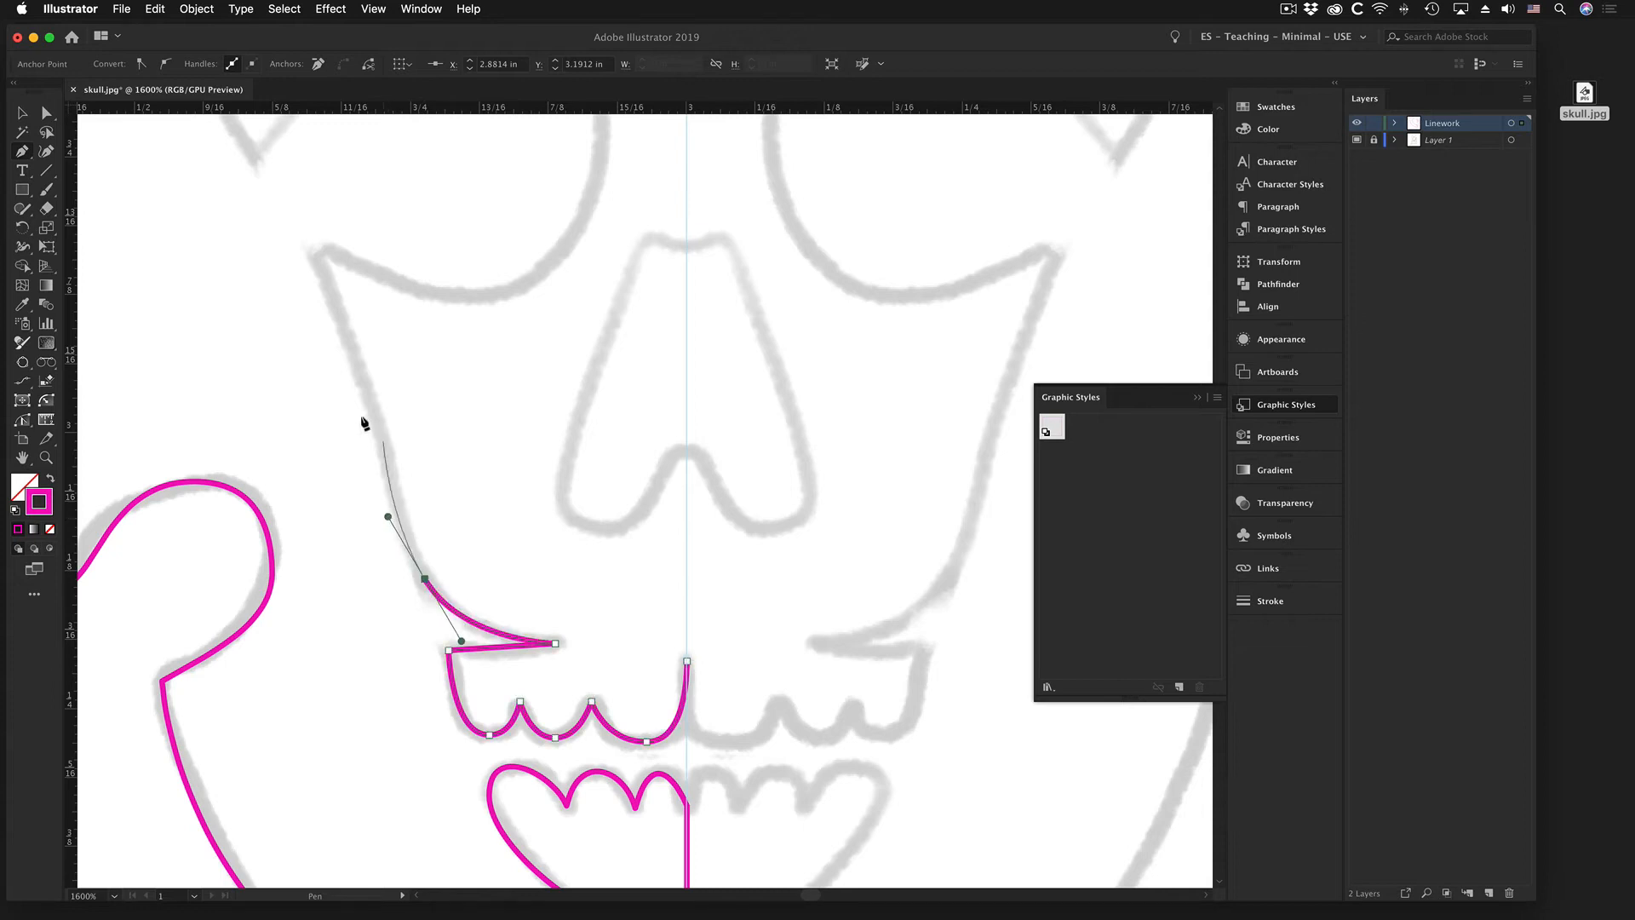
{"action": "left_click", "coordinate": [314, 245]}
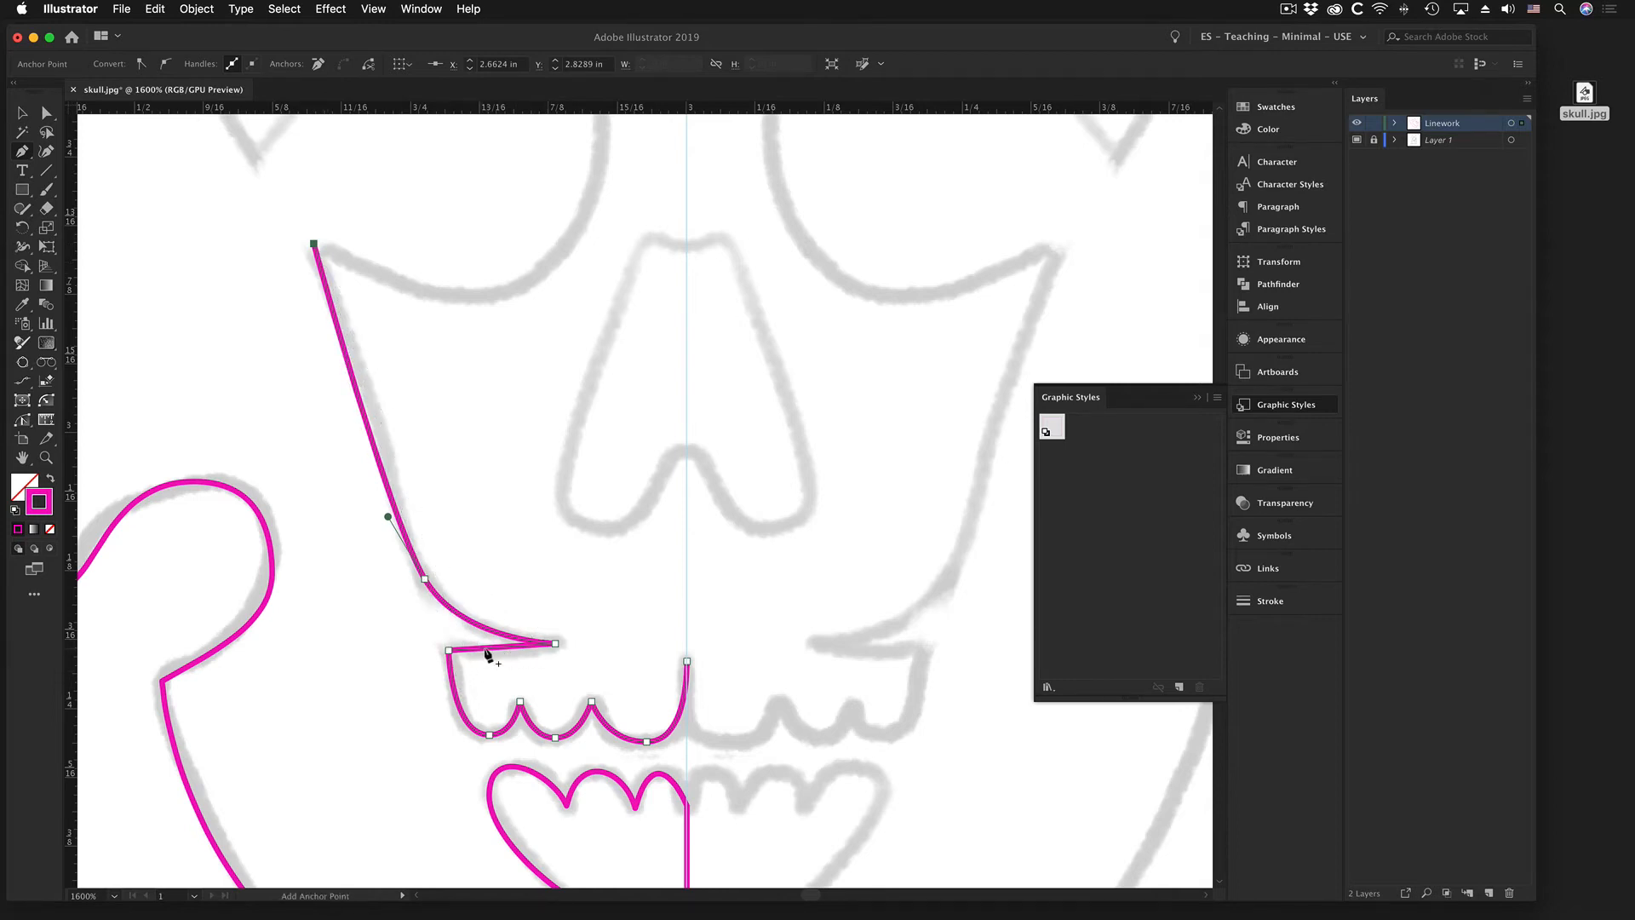
- Bend the straight segment between the upper jaw's outer corner and the notch tip slightly downward
{"action": "key", "text": "alt"}
{"action": "left_click_drag", "start_coordinate": [501, 649], "coordinate": [500, 658]}
{"action": "left_click_drag", "start_coordinate": [501, 661], "coordinate": [502, 662]}
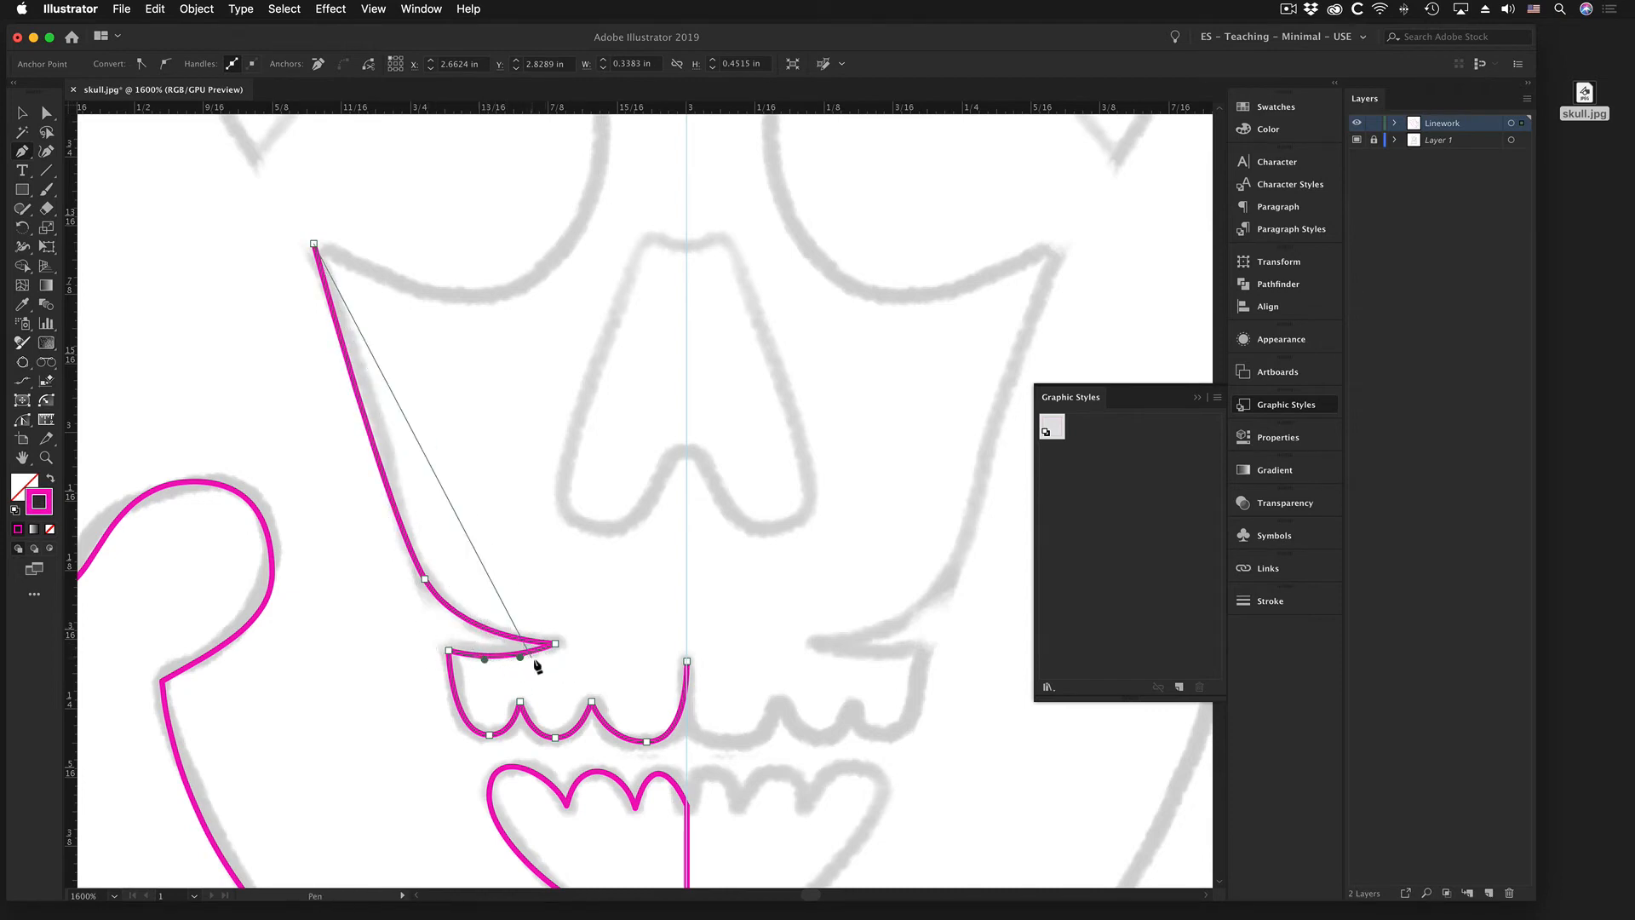
{"action": "key", "text": "alt"}
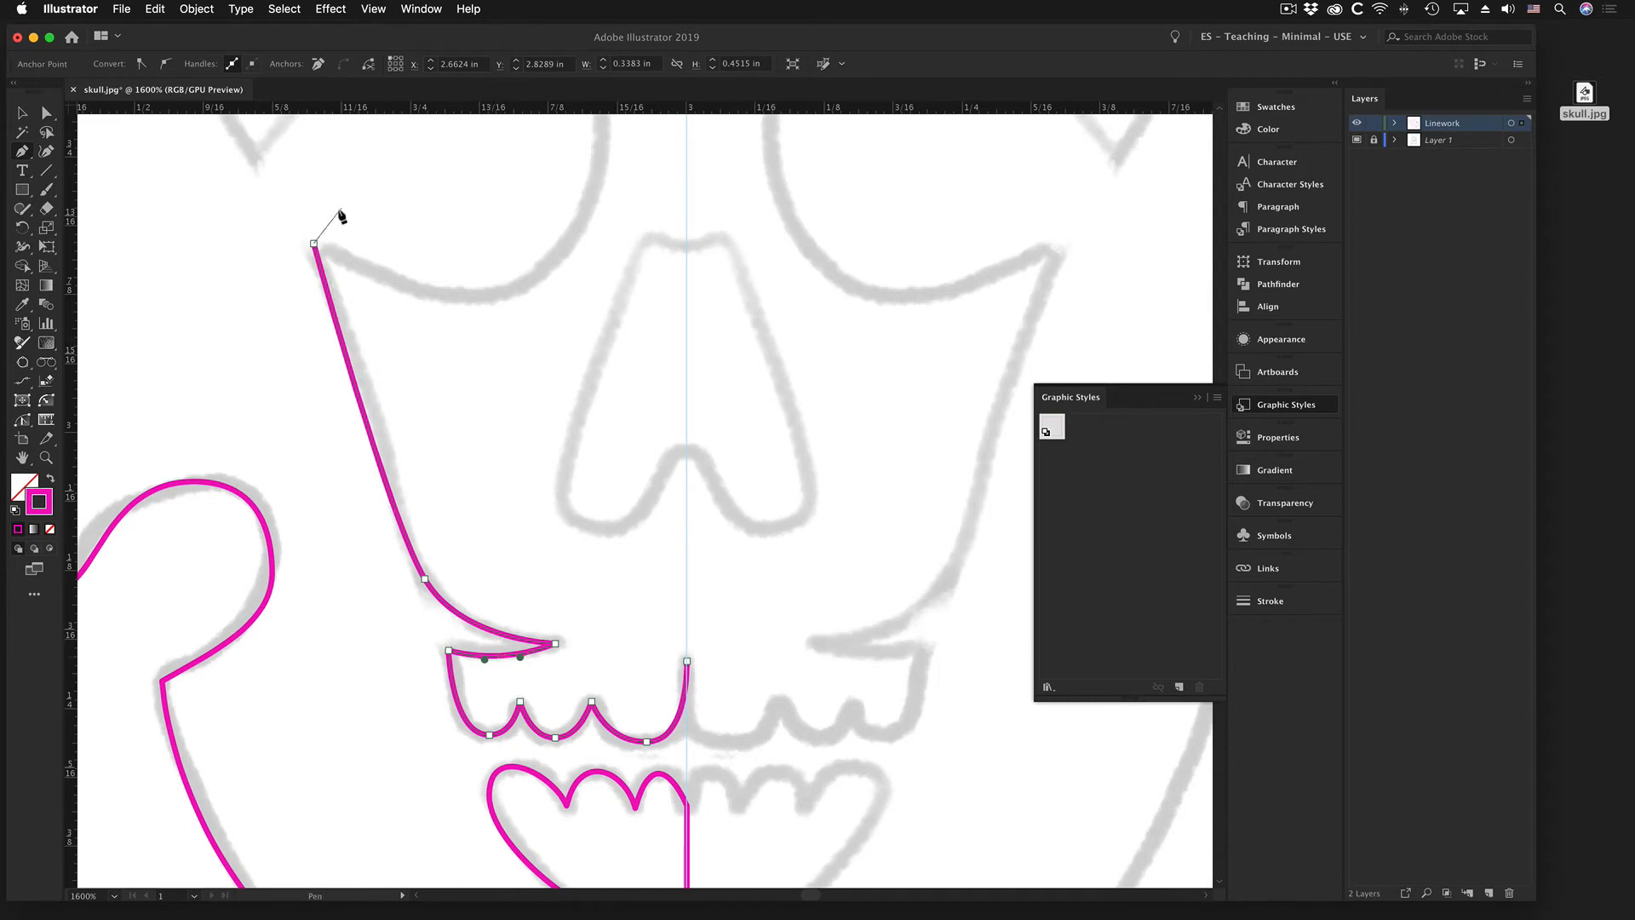
- Resume from the cheek's top point and trace the left eye socket with smooth anchors at its bottom, inner side and top, ending at the outer brow point
{"action": "left_click", "coordinate": [316, 247]}
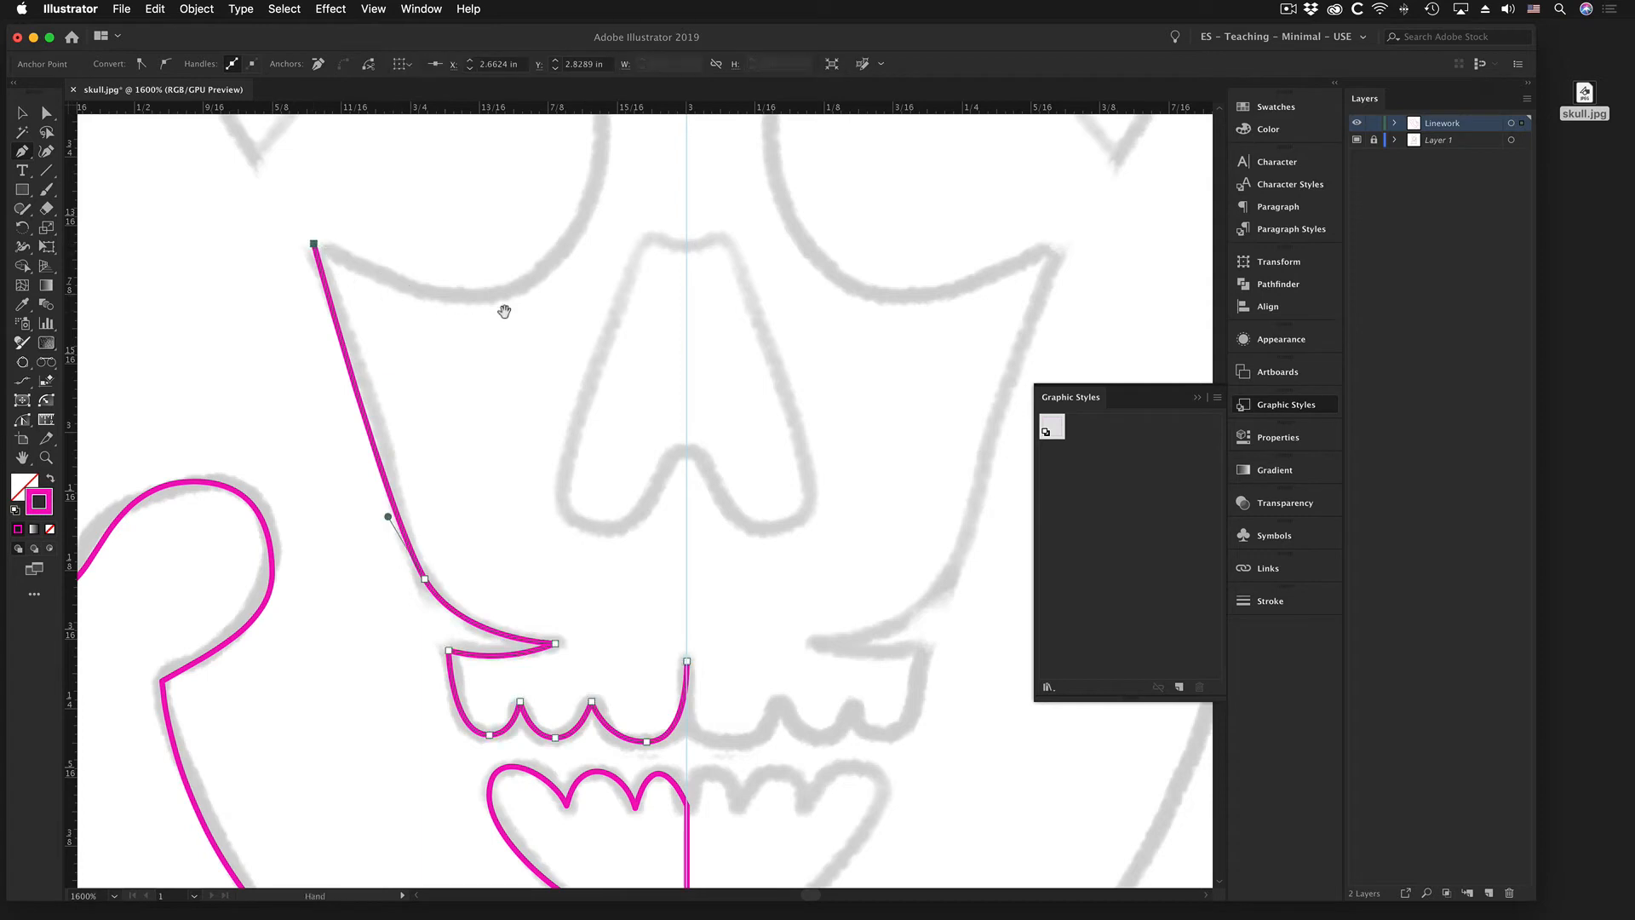
{"action": "key", "text": "space"}
{"action": "left_click_drag", "start_coordinate": [503, 310], "coordinate": [492, 579]}
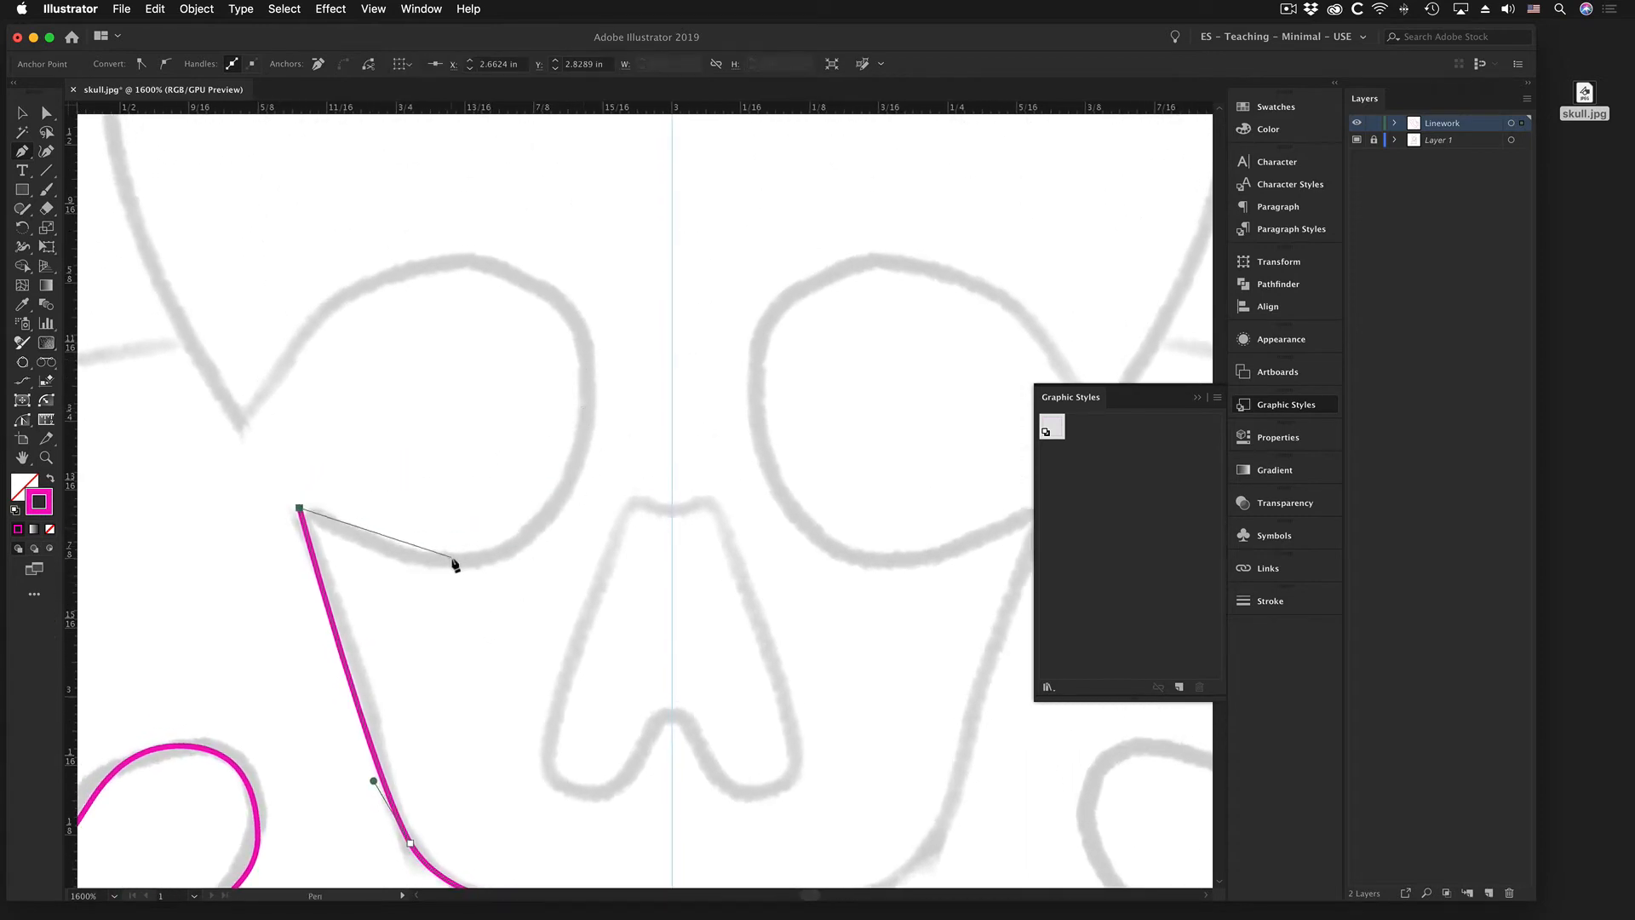
{"action": "left_click_drag", "start_coordinate": [456, 561], "coordinate": [521, 561]}
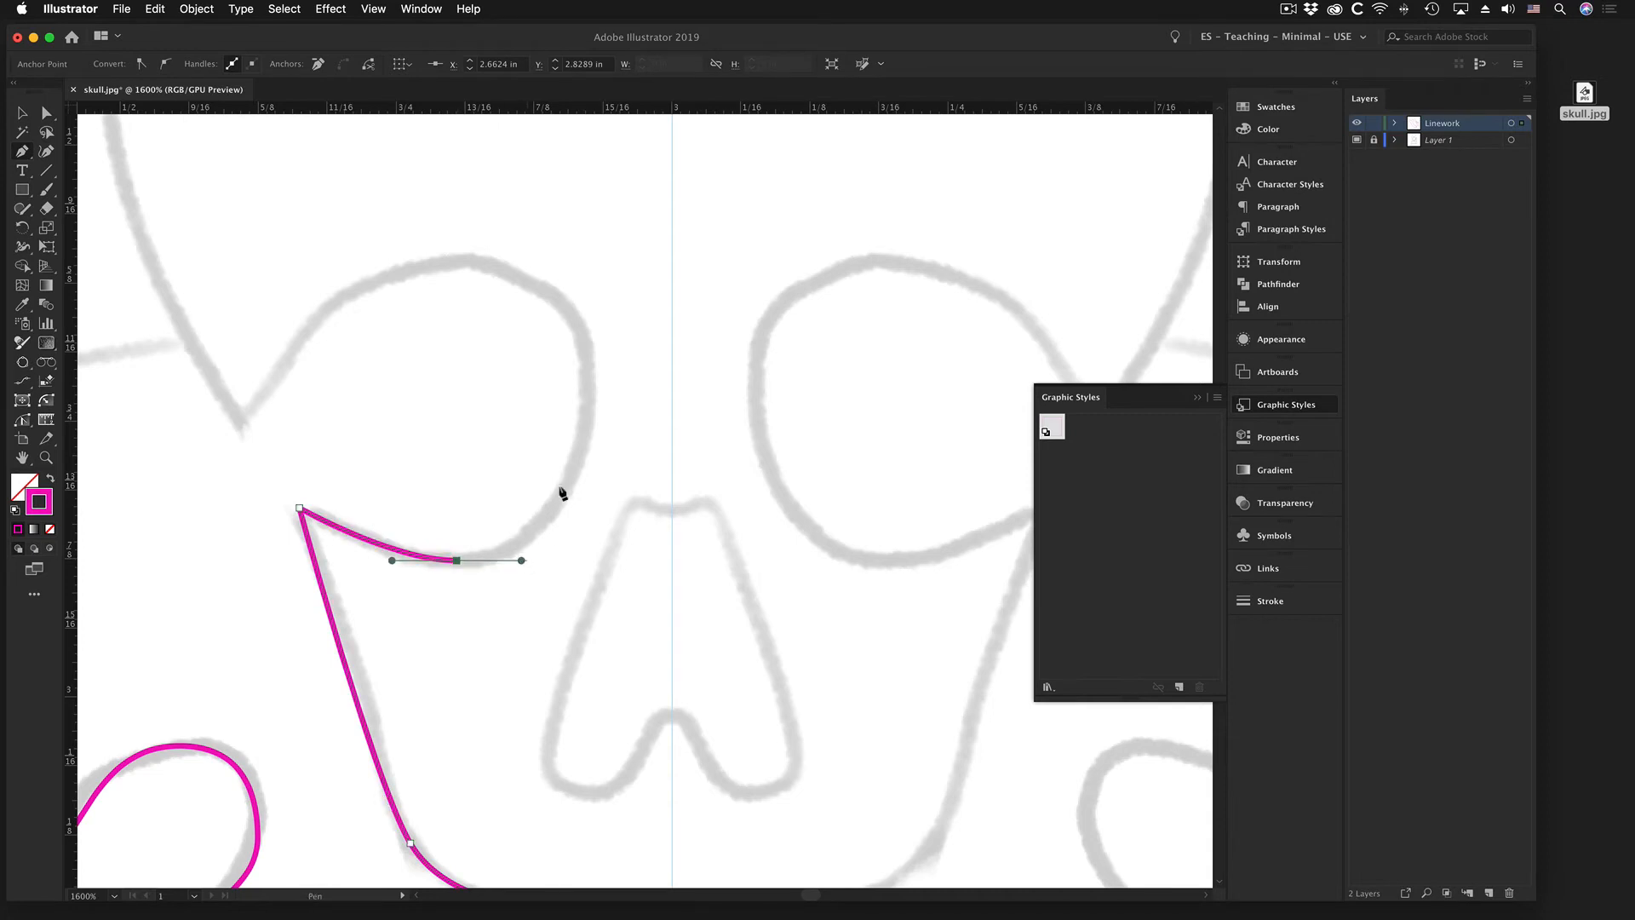
{"action": "left_click_drag", "start_coordinate": [588, 390], "coordinate": [589, 299]}
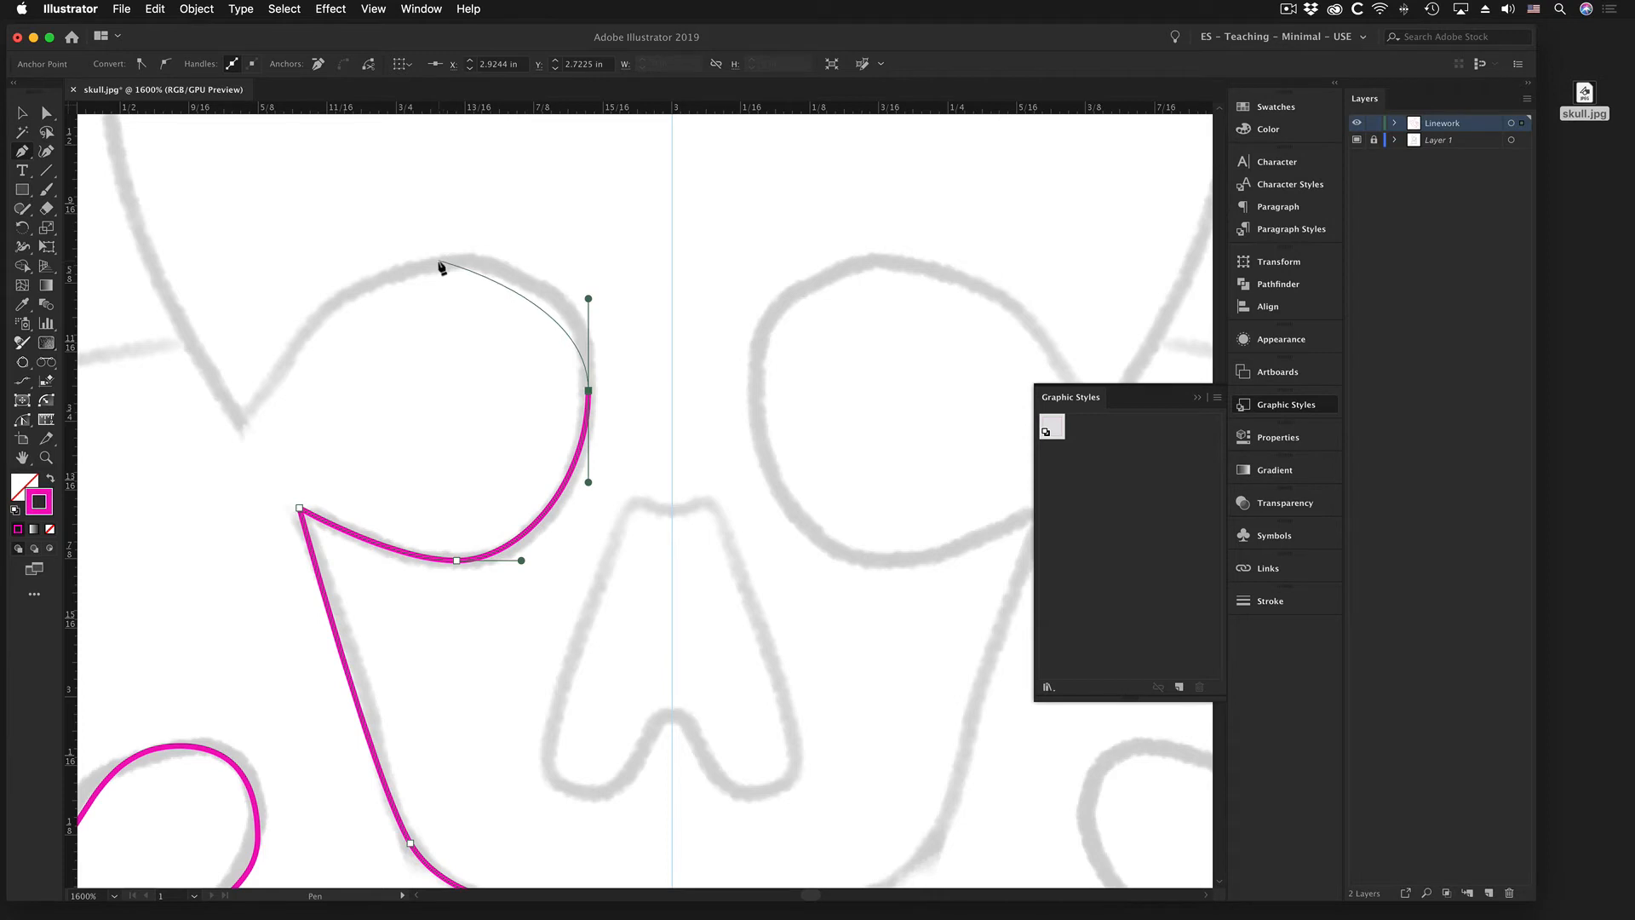
{"action": "left_click_drag", "start_coordinate": [442, 262], "coordinate": [363, 262]}
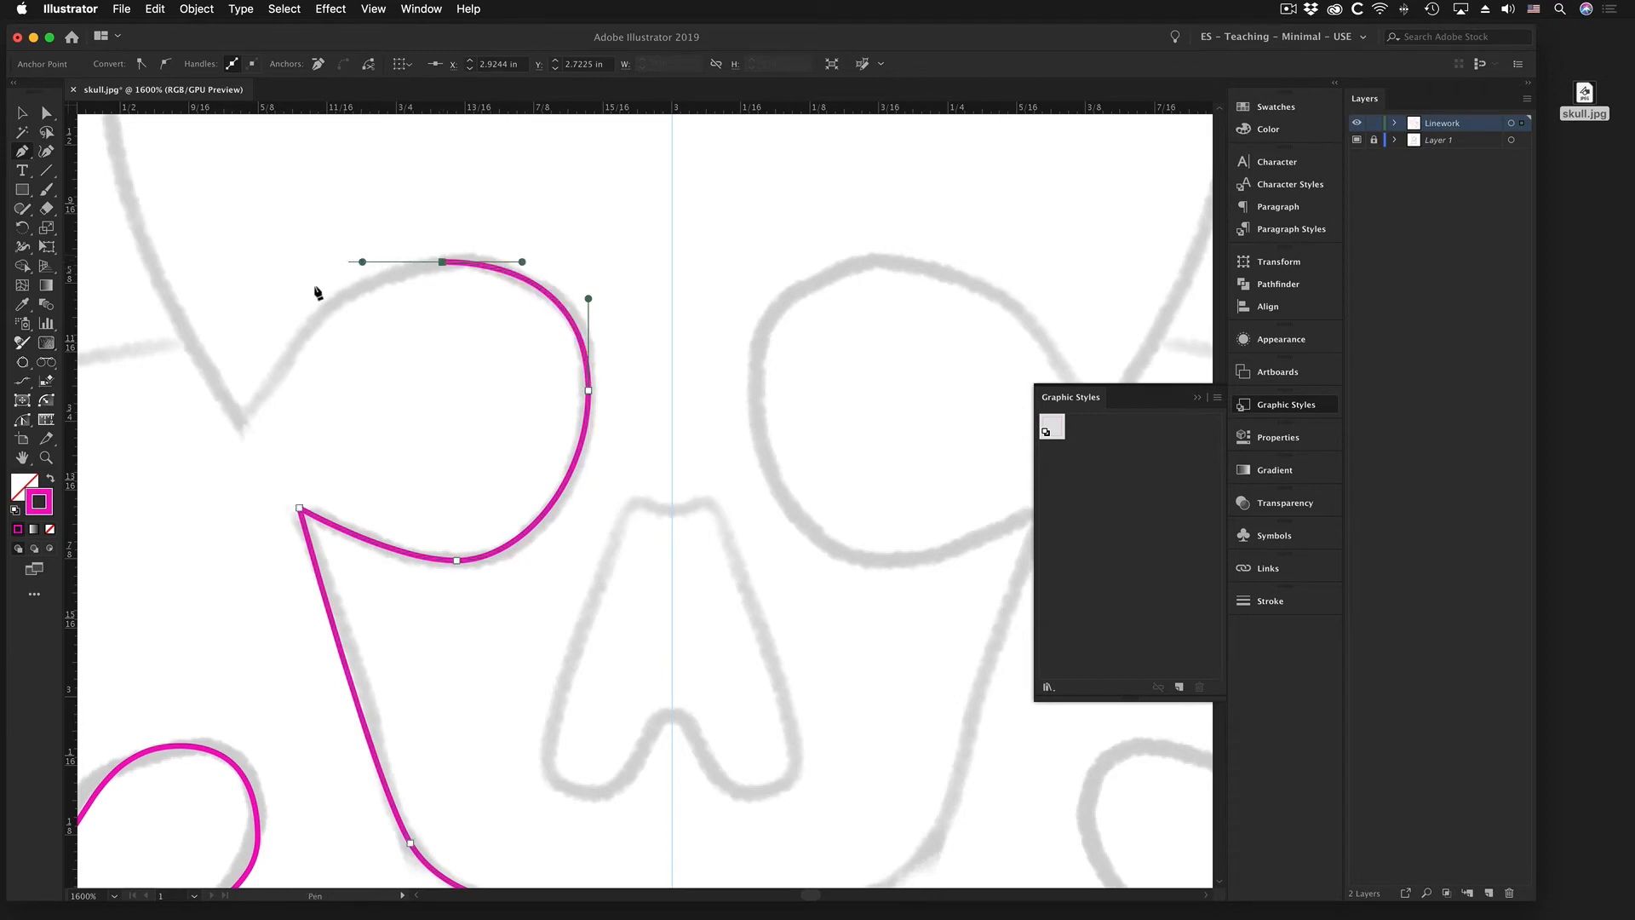
{"action": "left_click", "coordinate": [243, 426]}
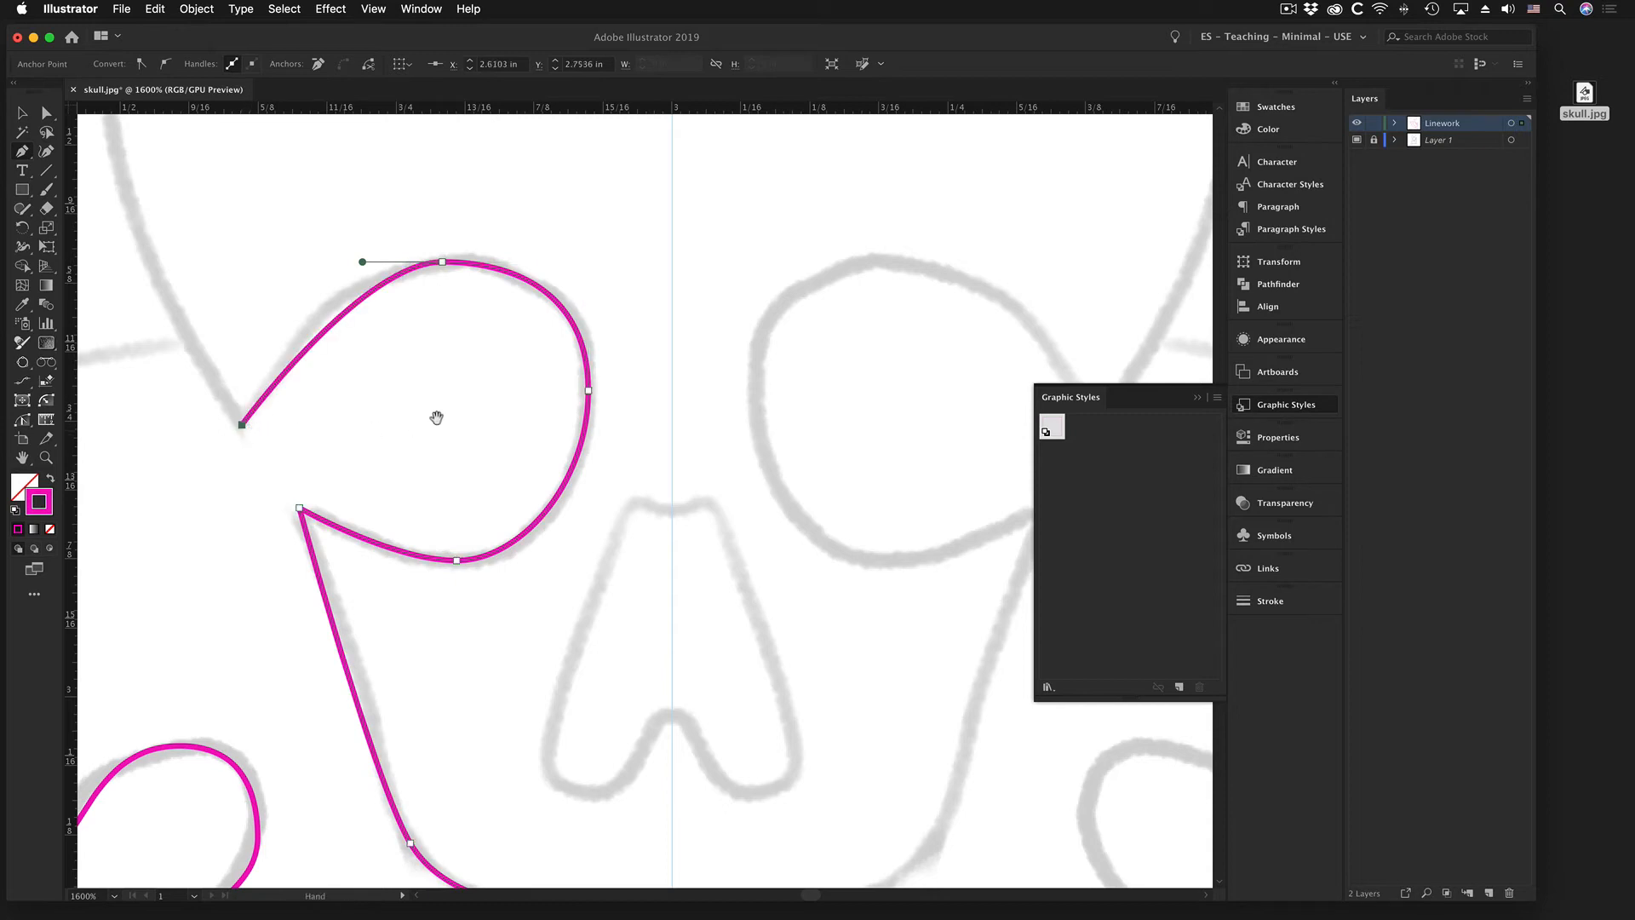
- Refine the left eye socket by lengthening the top anchor's outer handle, nudging that anchor inward, and lowering the inner-side anchor slightly
{"action": "left_click_drag", "start_coordinate": [438, 416], "coordinate": [626, 534]}
{"action": "left_click_drag", "start_coordinate": [535, 387], "coordinate": [500, 386]}
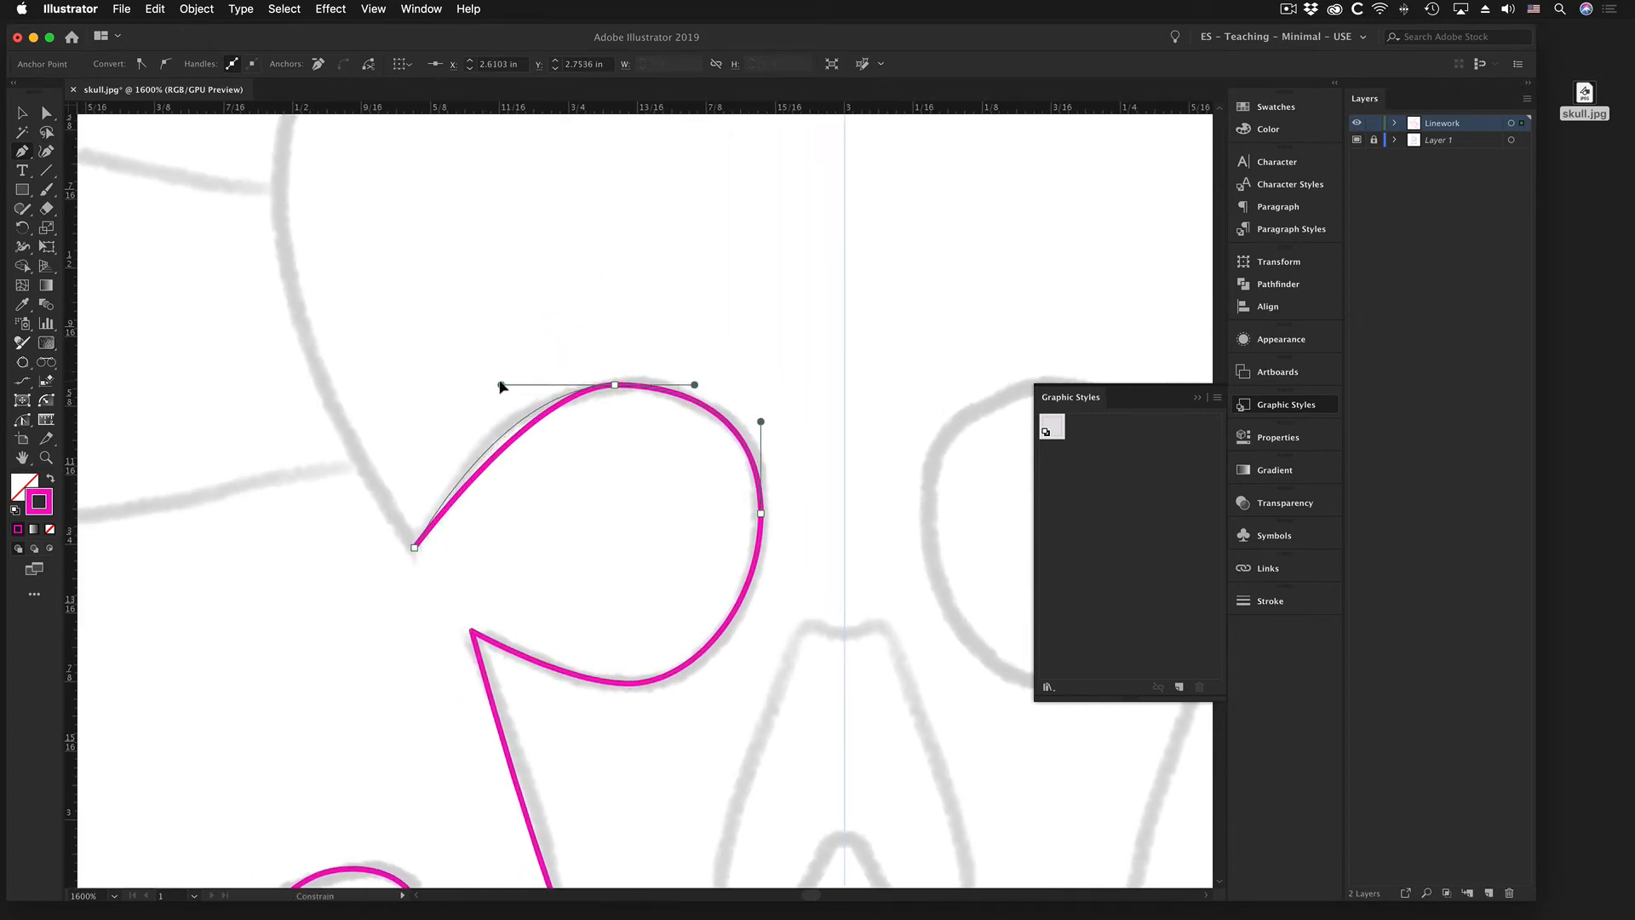
{"action": "left_click", "coordinate": [615, 385], "text": "super"}
{"action": "left_click_drag", "start_coordinate": [695, 386], "coordinate": [623, 388]}
{"action": "left_click_drag", "start_coordinate": [506, 388], "coordinate": [497, 388]}
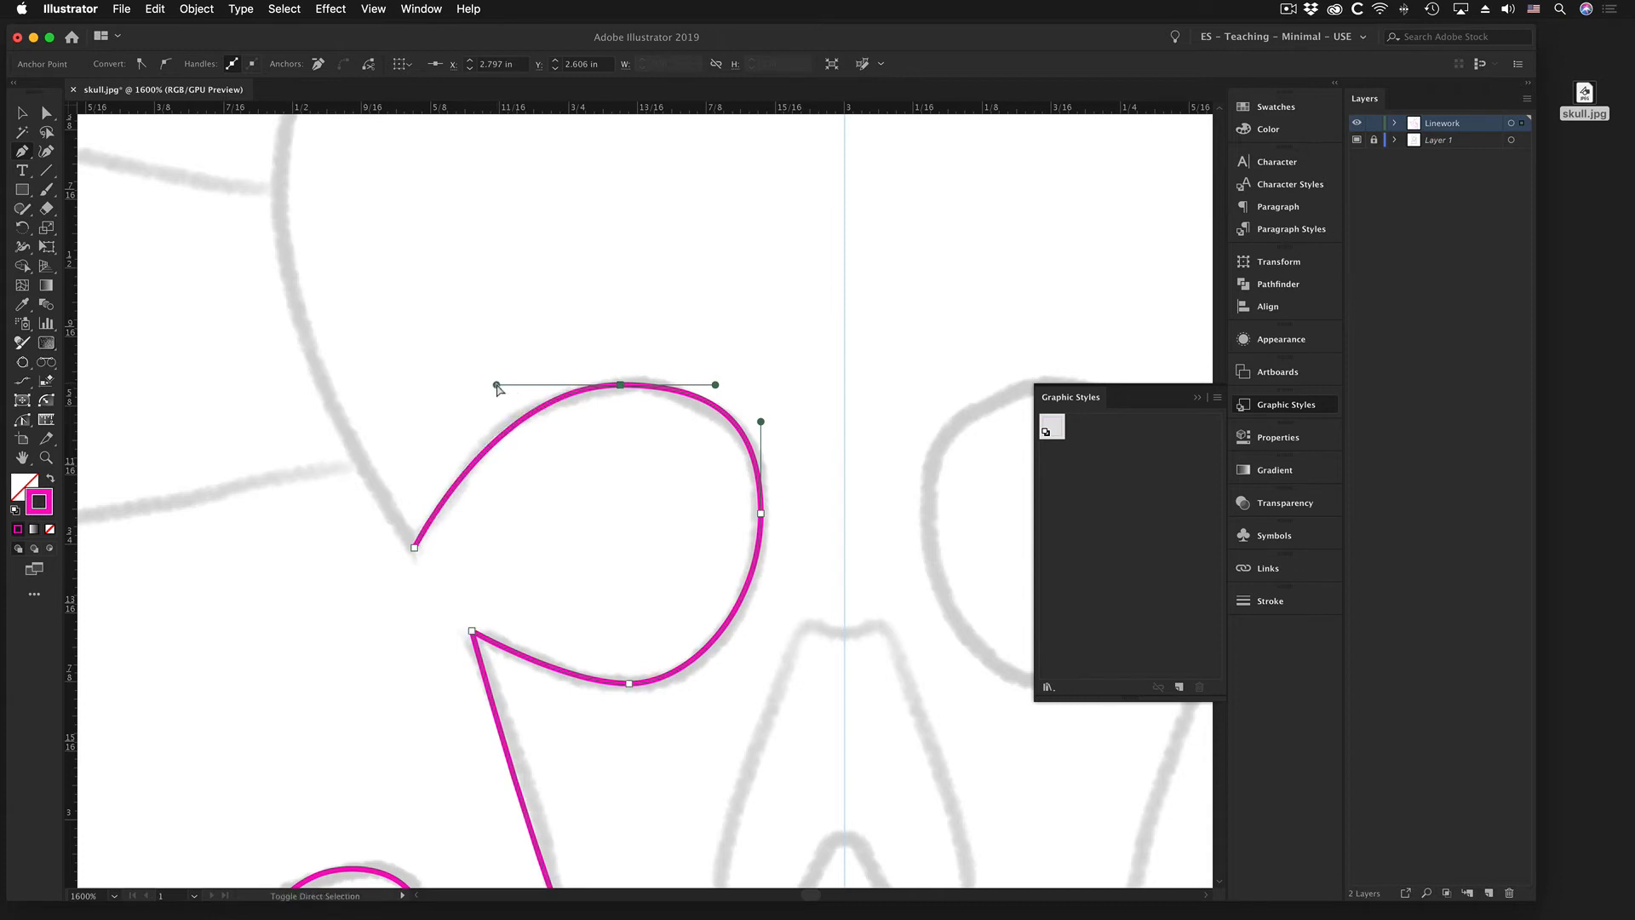
{"action": "left_click", "coordinate": [760, 524]}
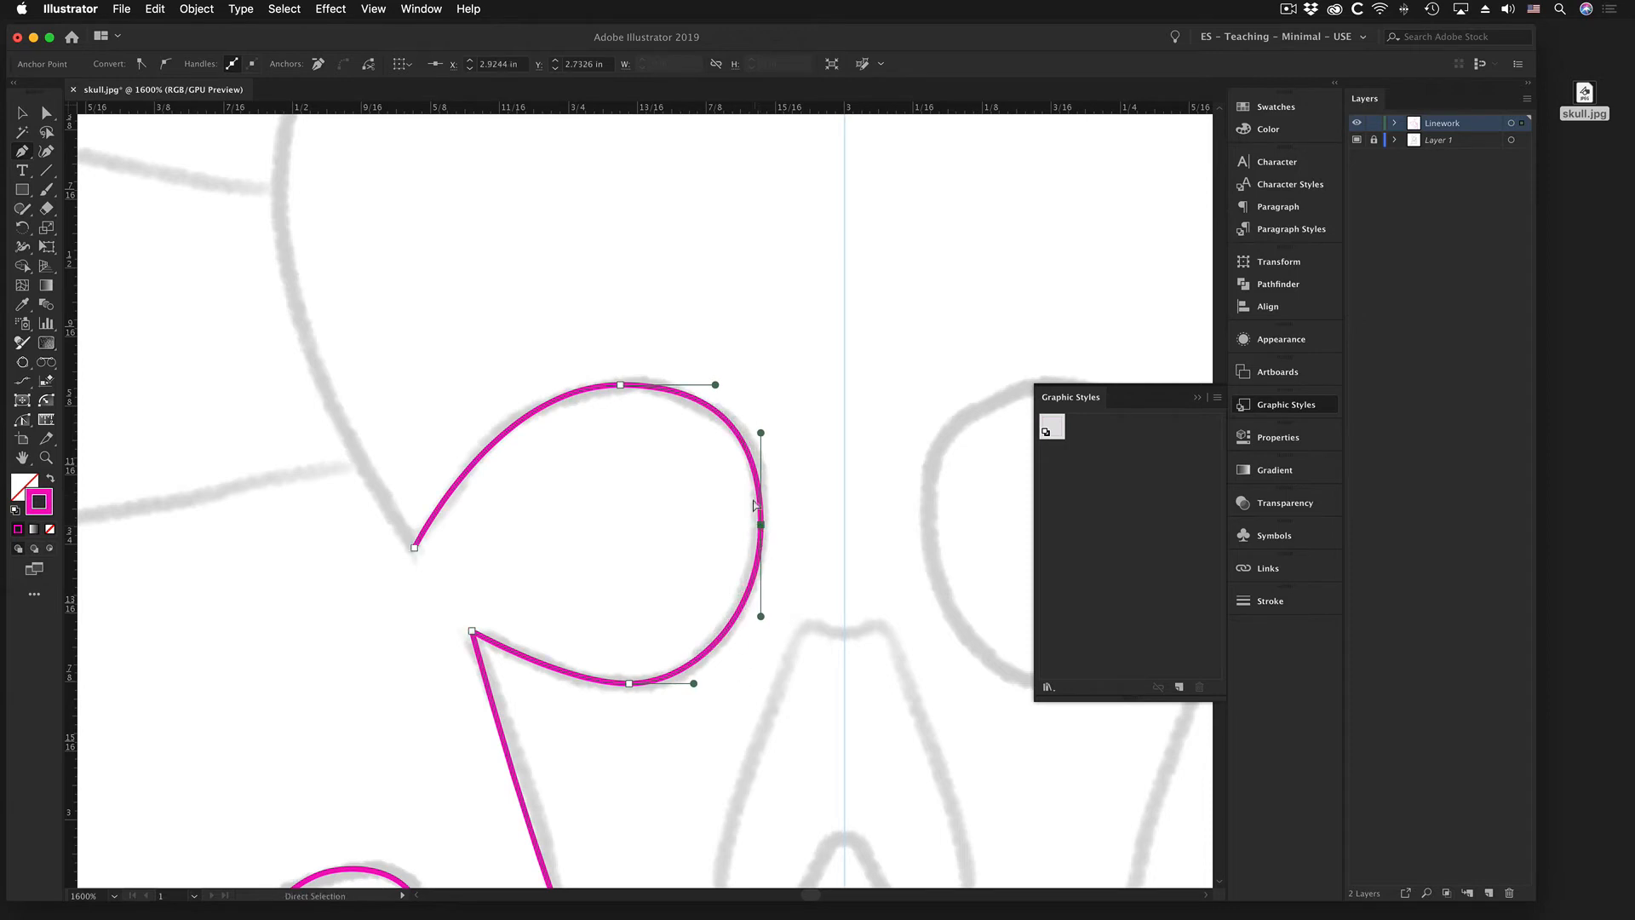
- Resume from the outer brow point and trace the cranium with smooth anchors at its widest left side and top centre
{"action": "left_click", "coordinate": [414, 548]}
{"action": "left_click", "coordinate": [497, 319], "text": "alt+super"}
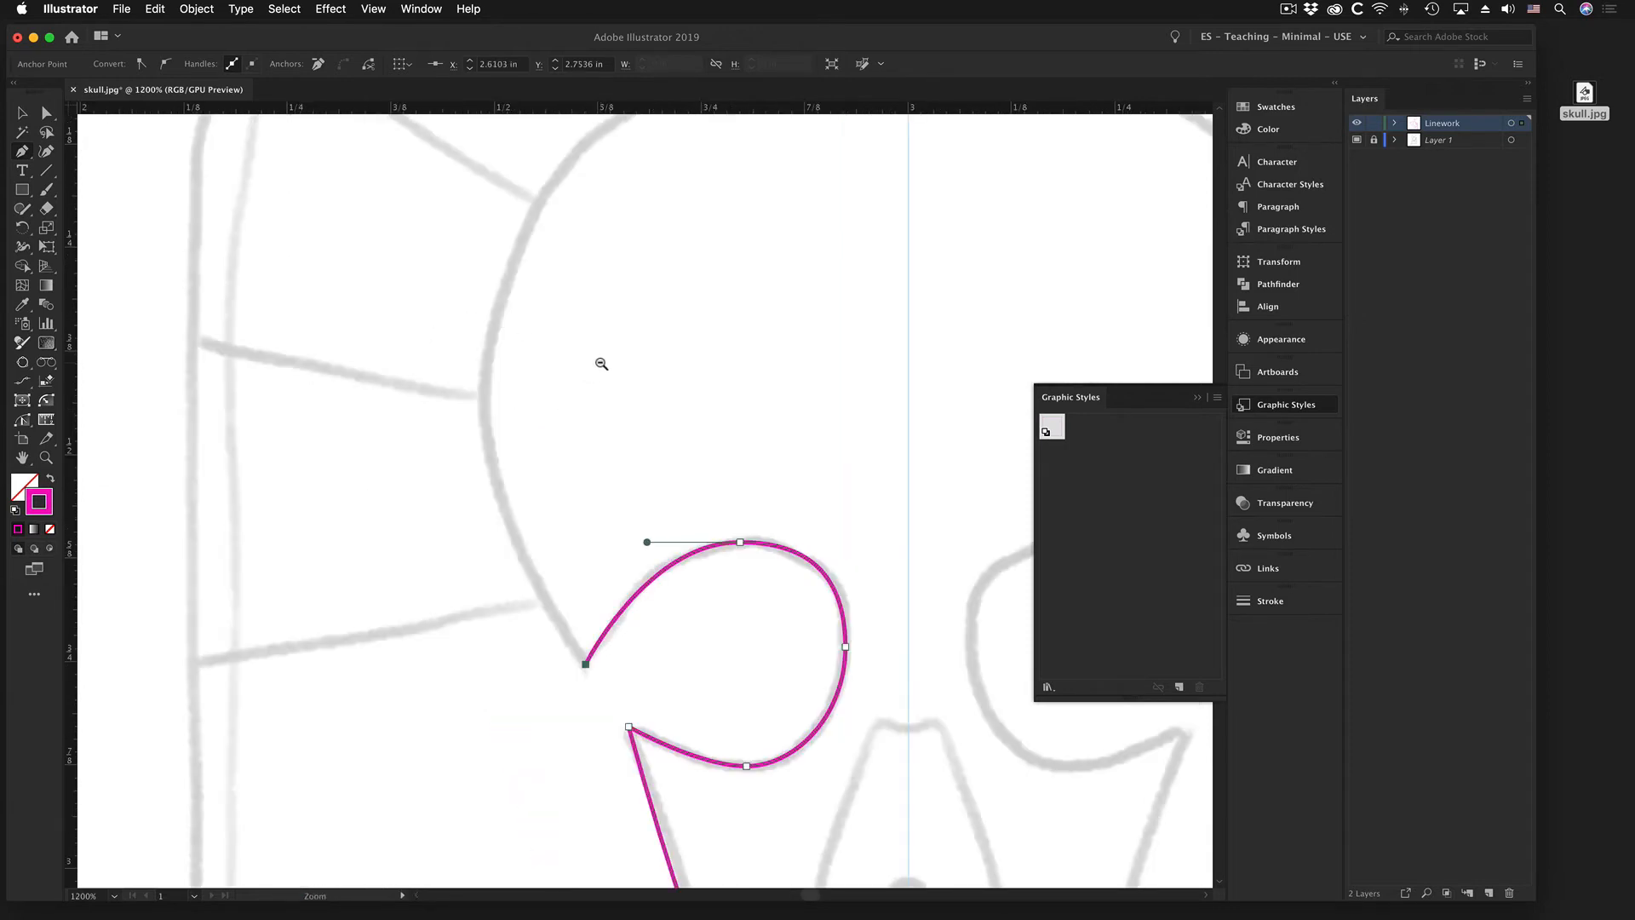
{"action": "left_click", "coordinate": [602, 362], "text": "alt+super"}
{"action": "left_click_drag", "start_coordinate": [518, 407], "coordinate": [368, 382]}
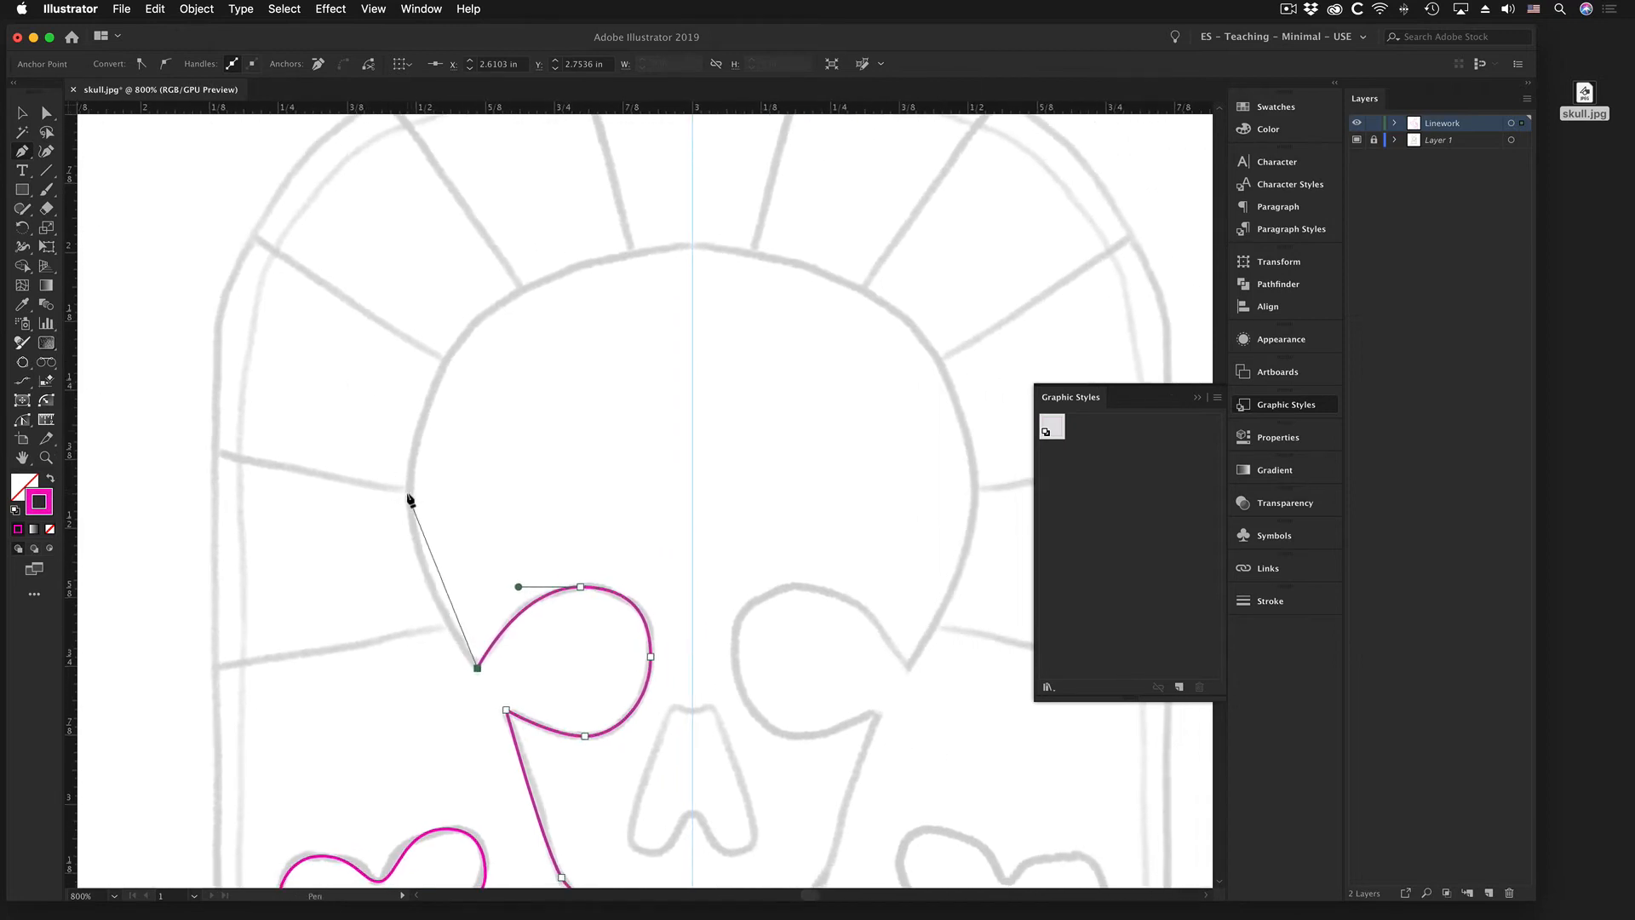
{"action": "left_click_drag", "start_coordinate": [408, 492], "coordinate": [407, 419]}
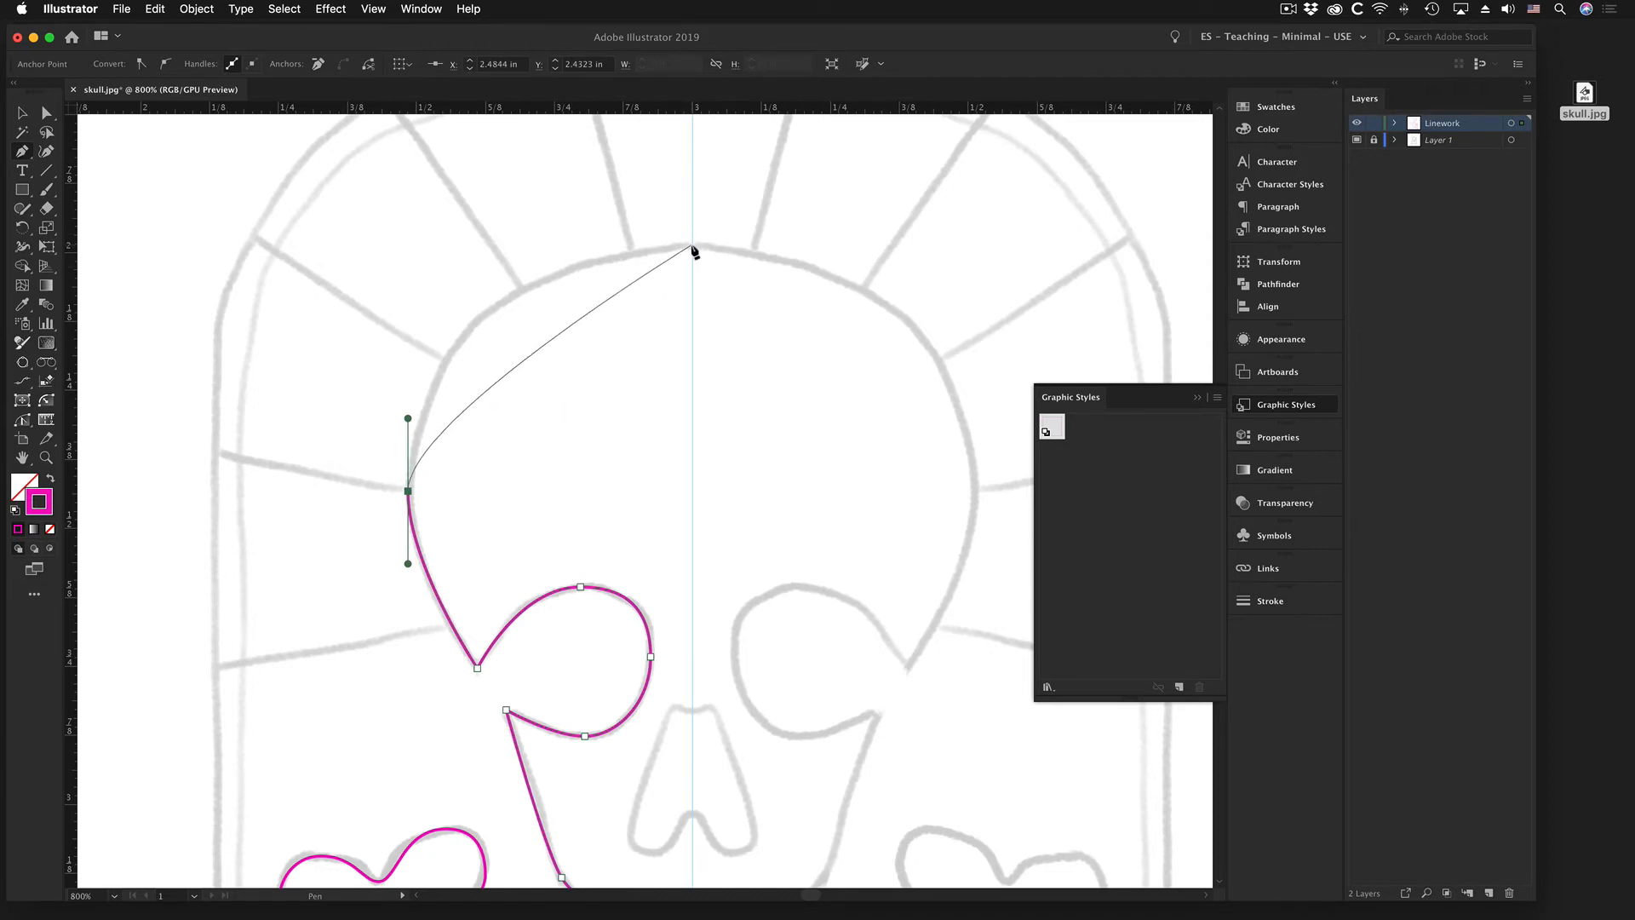
{"action": "left_click_drag", "start_coordinate": [691, 246], "coordinate": [927, 248]}
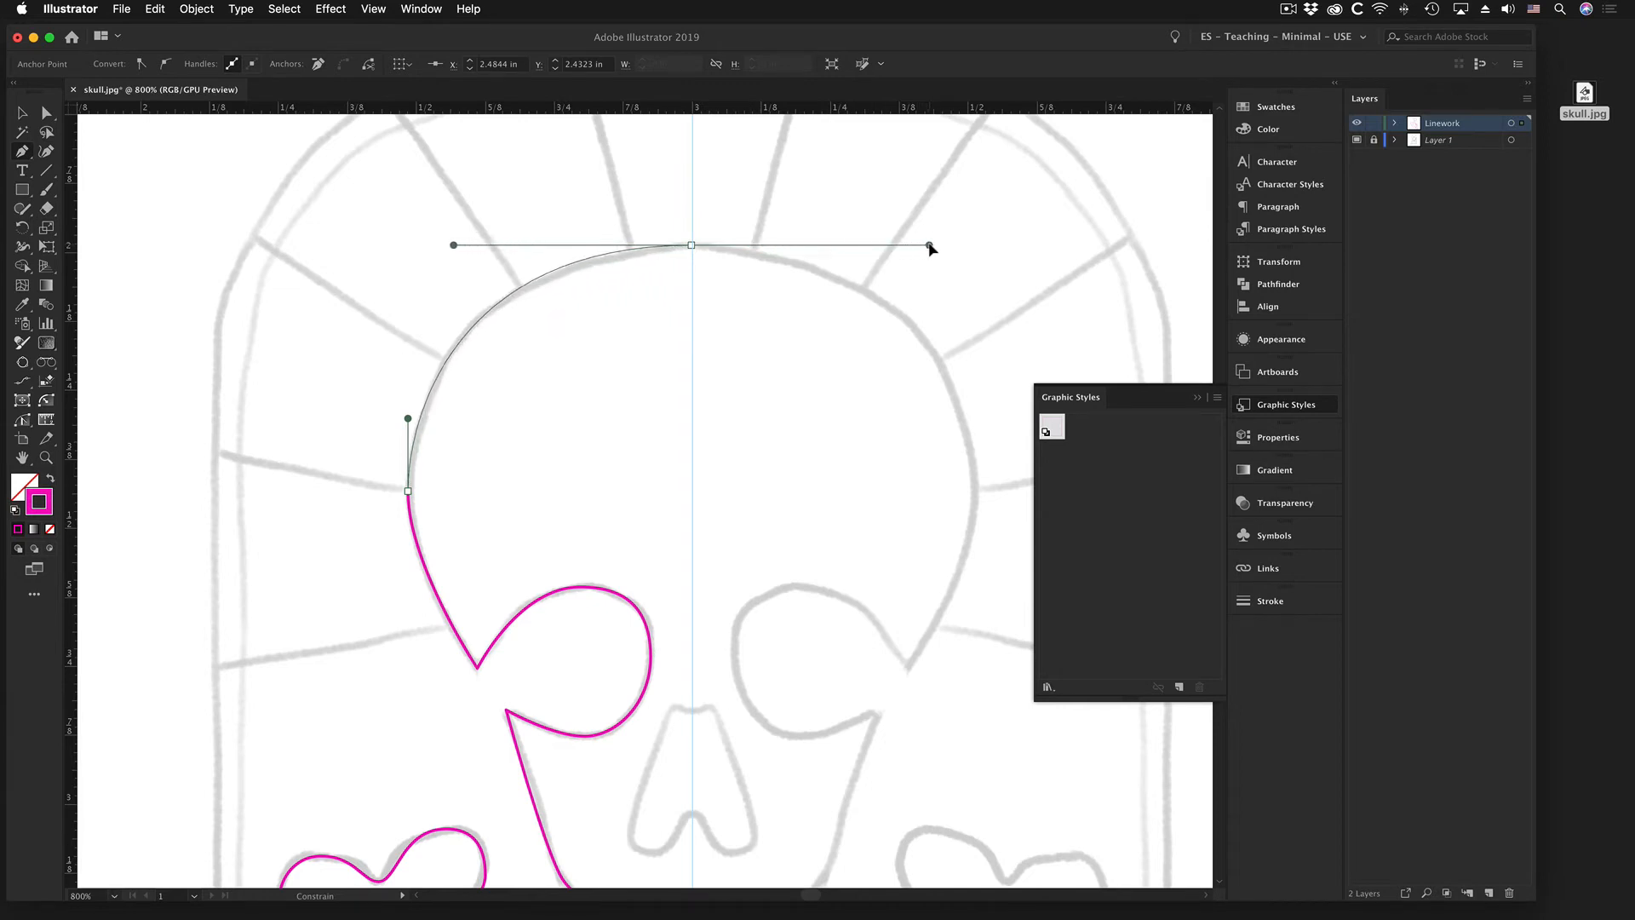
{"action": "left_click_drag", "start_coordinate": [930, 248], "coordinate": [927, 247]}
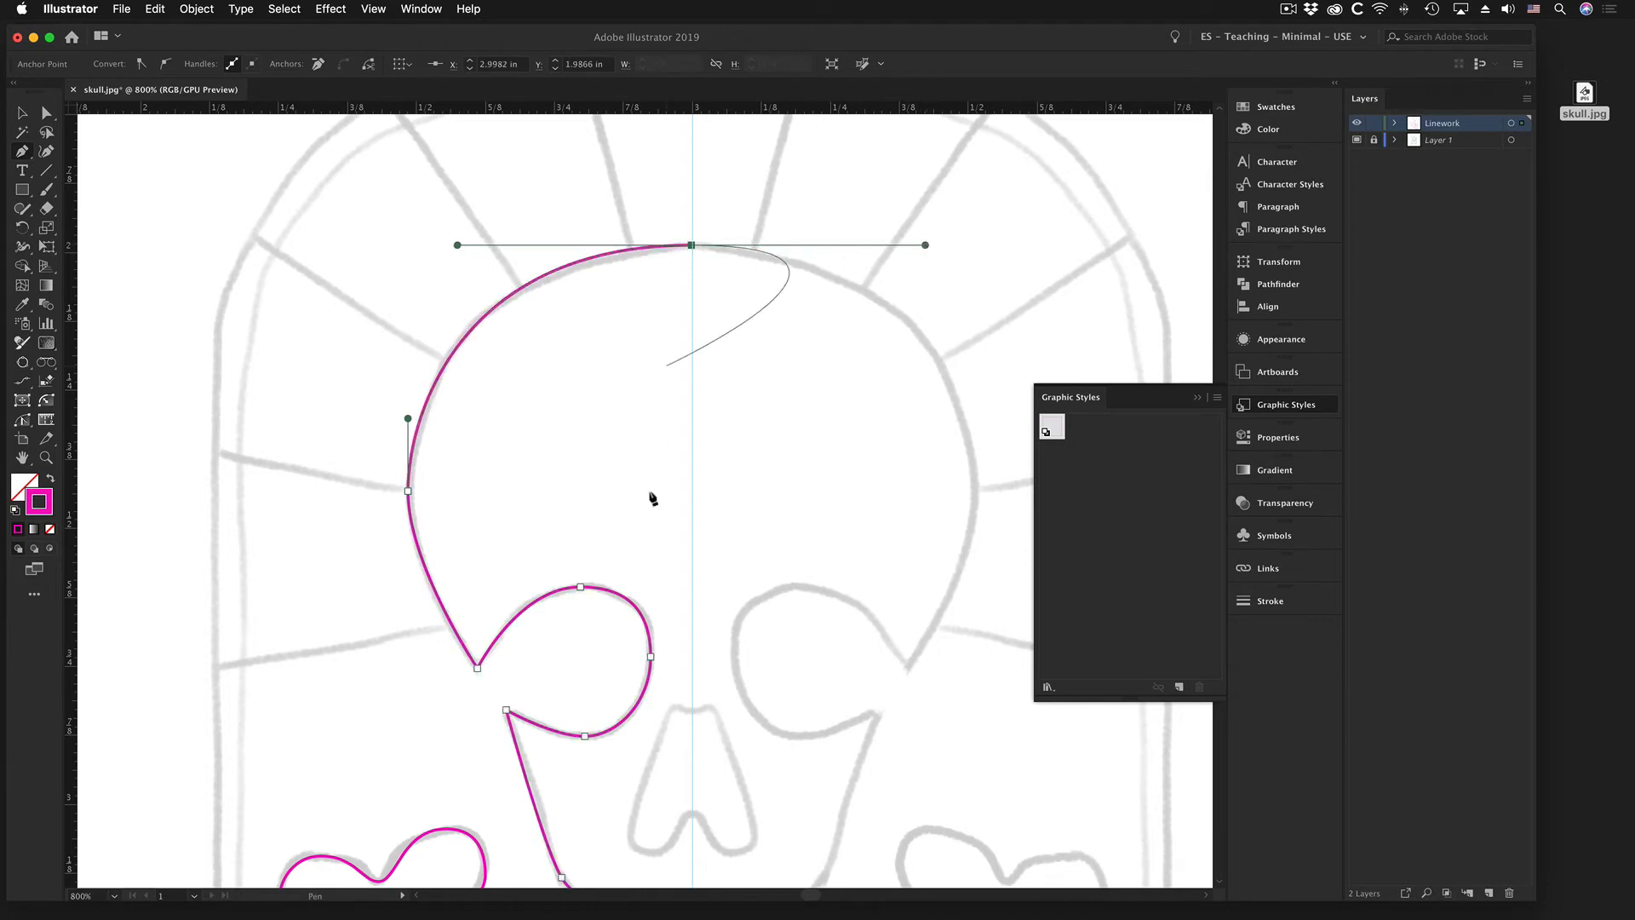
- Close the skull path at the front tooth's starting anchor and convert the top-centre anchor to a corner for a straight centre edge
{"action": "left_click_drag", "start_coordinate": [698, 668], "coordinate": [682, 380]}
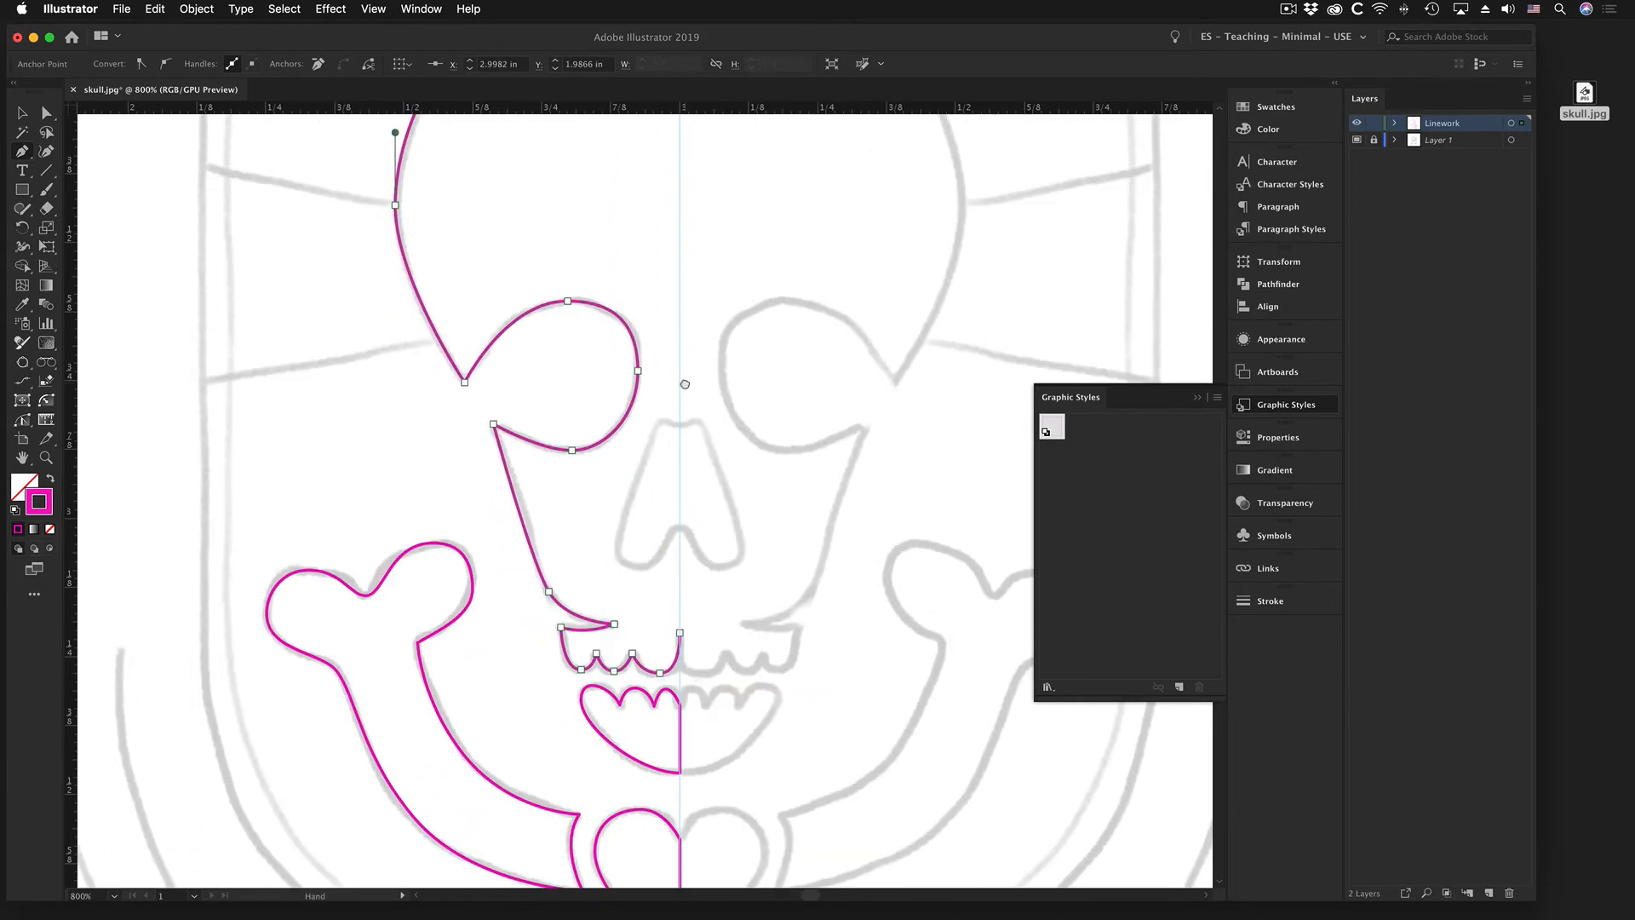
{"action": "left_click", "coordinate": [679, 633]}
{"action": "scroll", "coordinate": [654, 414], "scroll_direction": "up", "scroll_amount": 5}
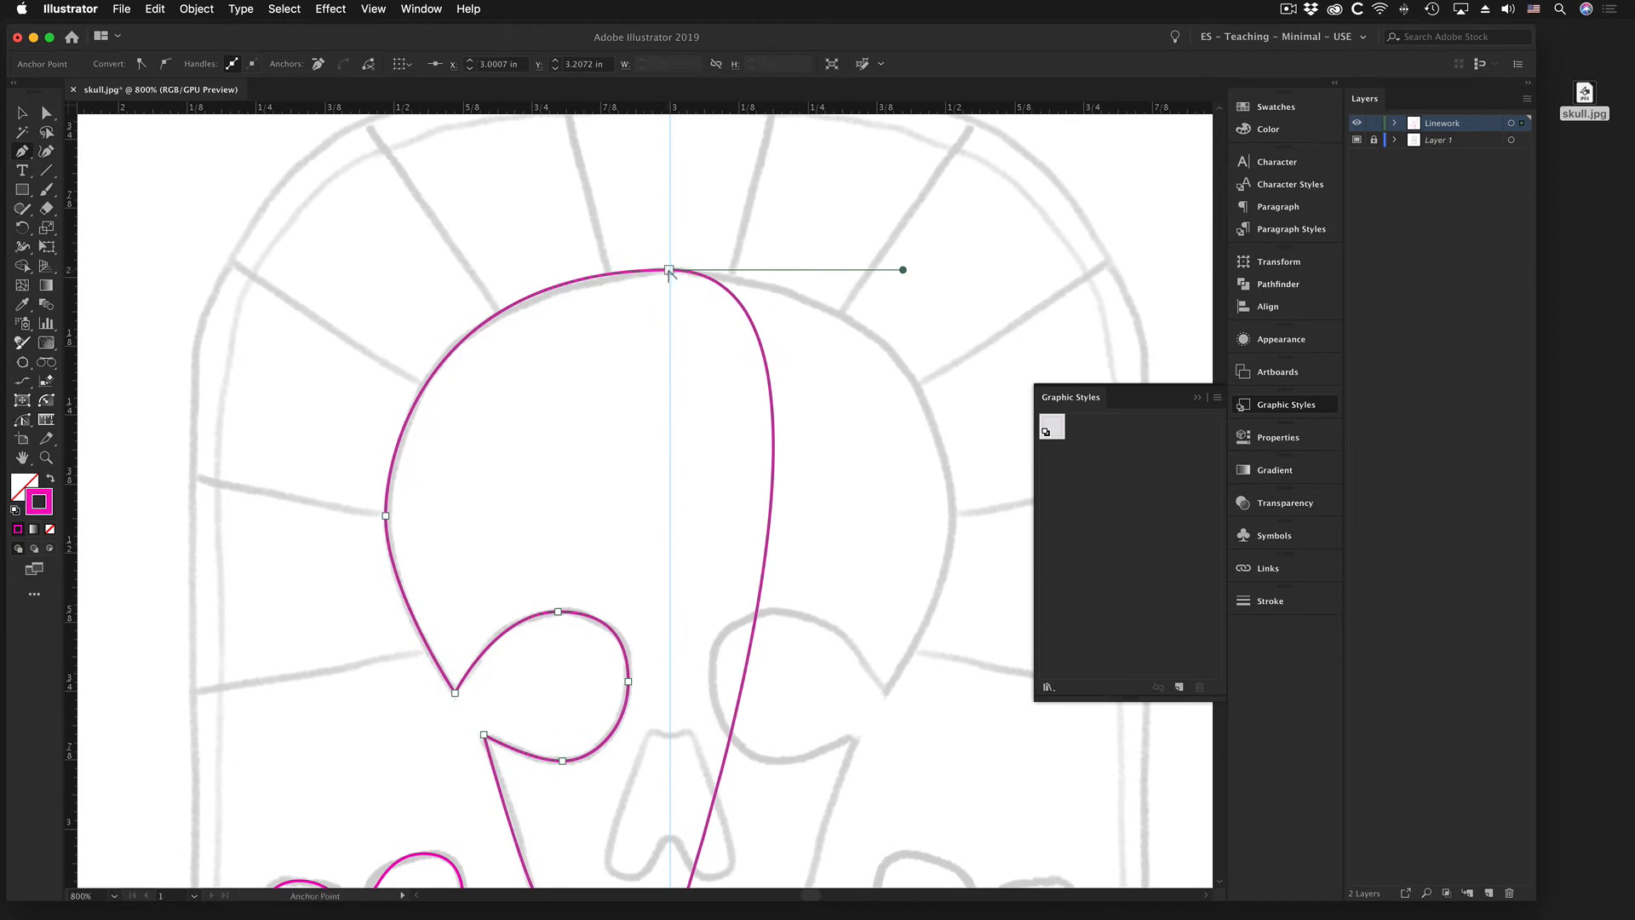
{"action": "left_click", "coordinate": [669, 270], "text": "alt"}
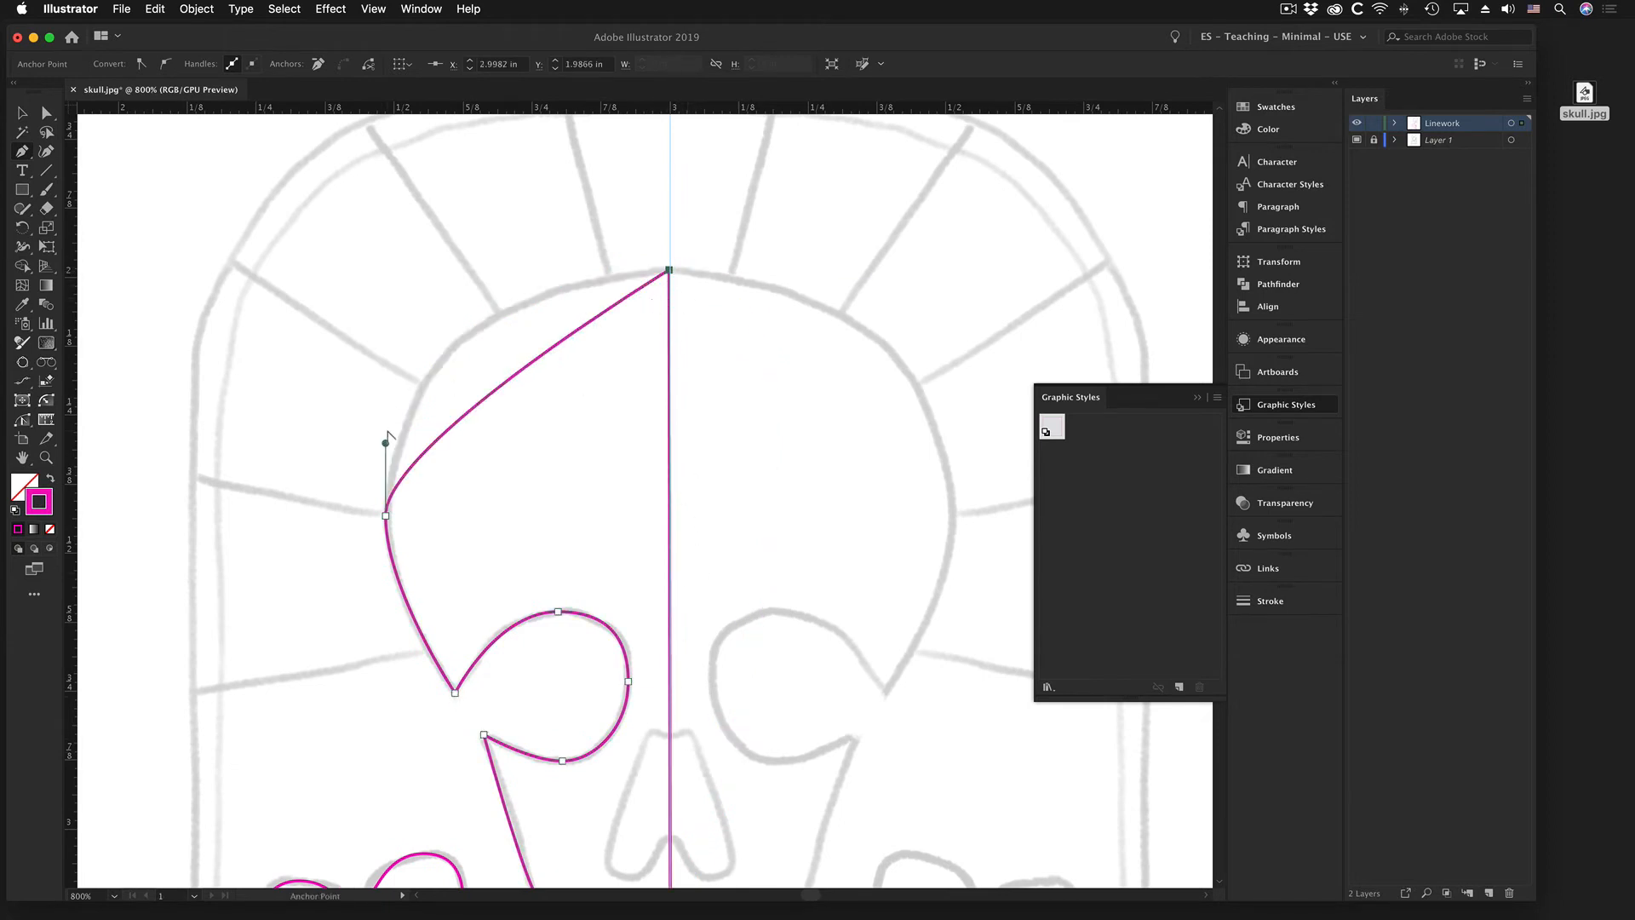
- Extend the cranium's side-anchor handle upward to match the sketched curve, using a horizontal guide placed at the skull's top
{"action": "left_click_drag", "start_coordinate": [386, 444], "coordinate": [390, 278]}
{"action": "scroll", "coordinate": [390, 279], "scroll_direction": "right", "scroll_amount": 1}
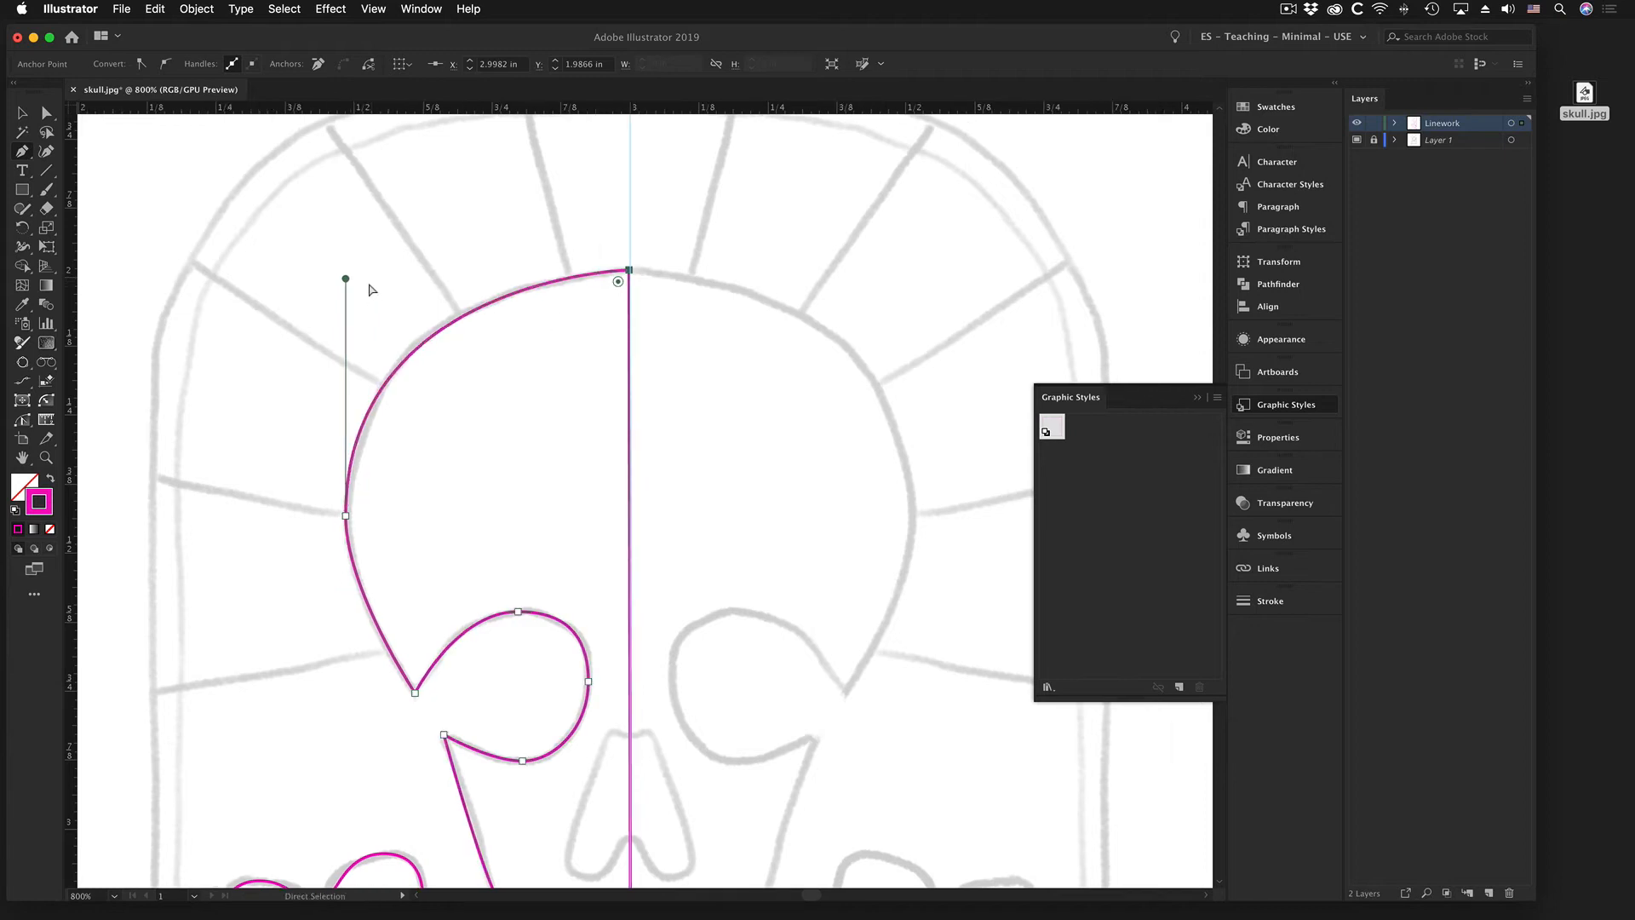
{"action": "left_click_drag", "start_coordinate": [346, 279], "coordinate": [347, 285]}
{"action": "left_click_drag", "start_coordinate": [494, 109], "coordinate": [478, 270]}
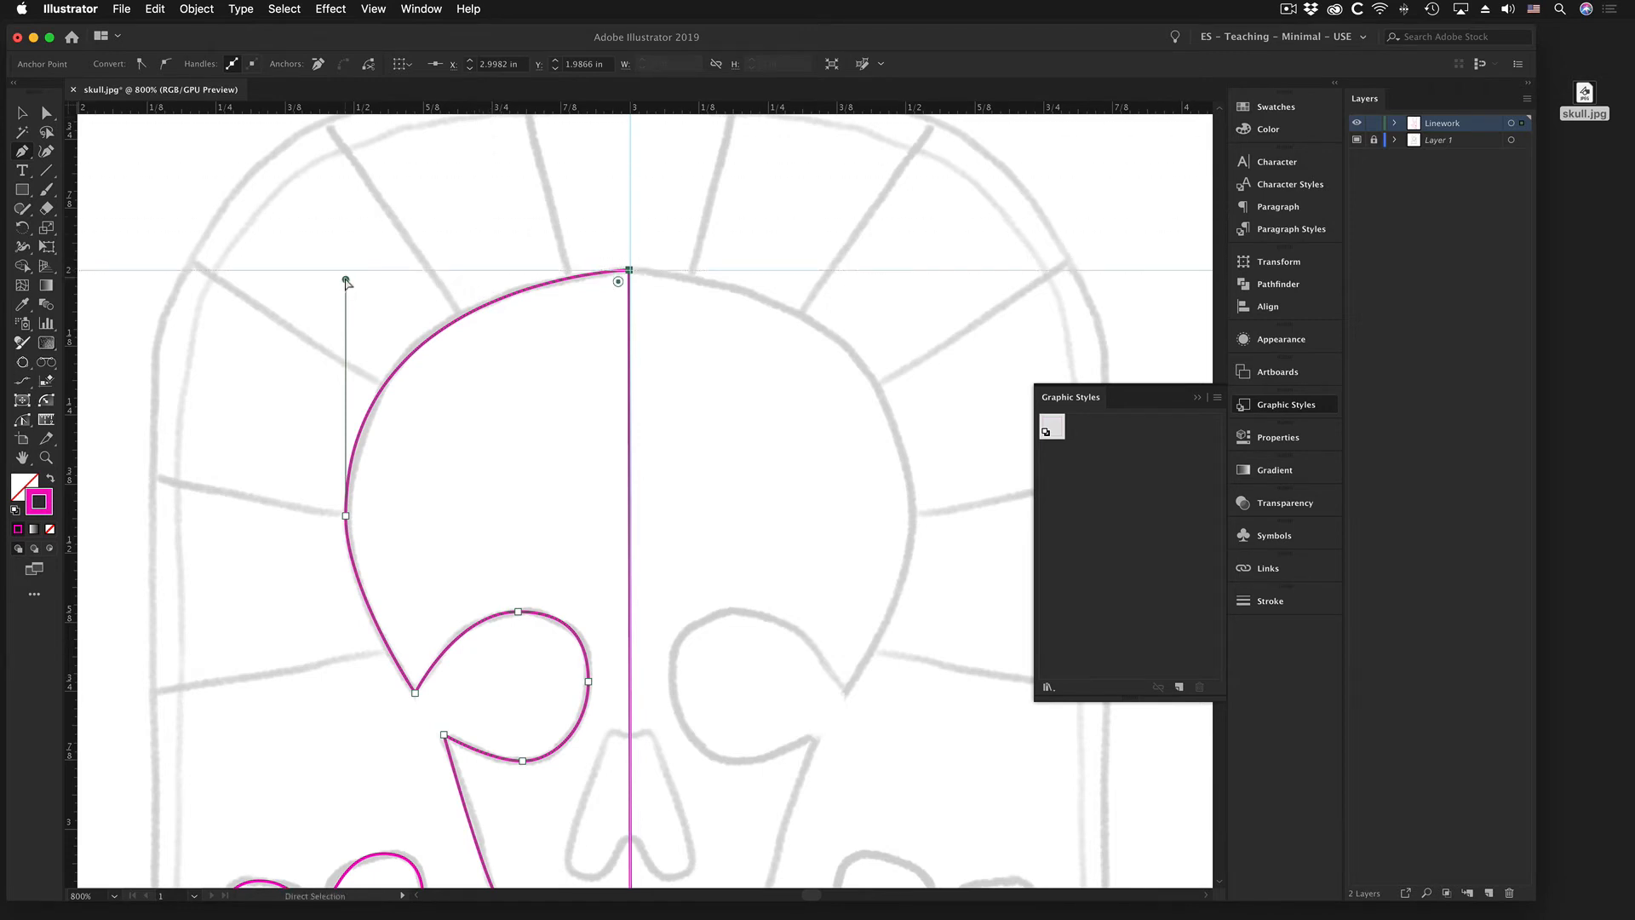
{"action": "left_click_drag", "start_coordinate": [347, 281], "coordinate": [347, 273]}
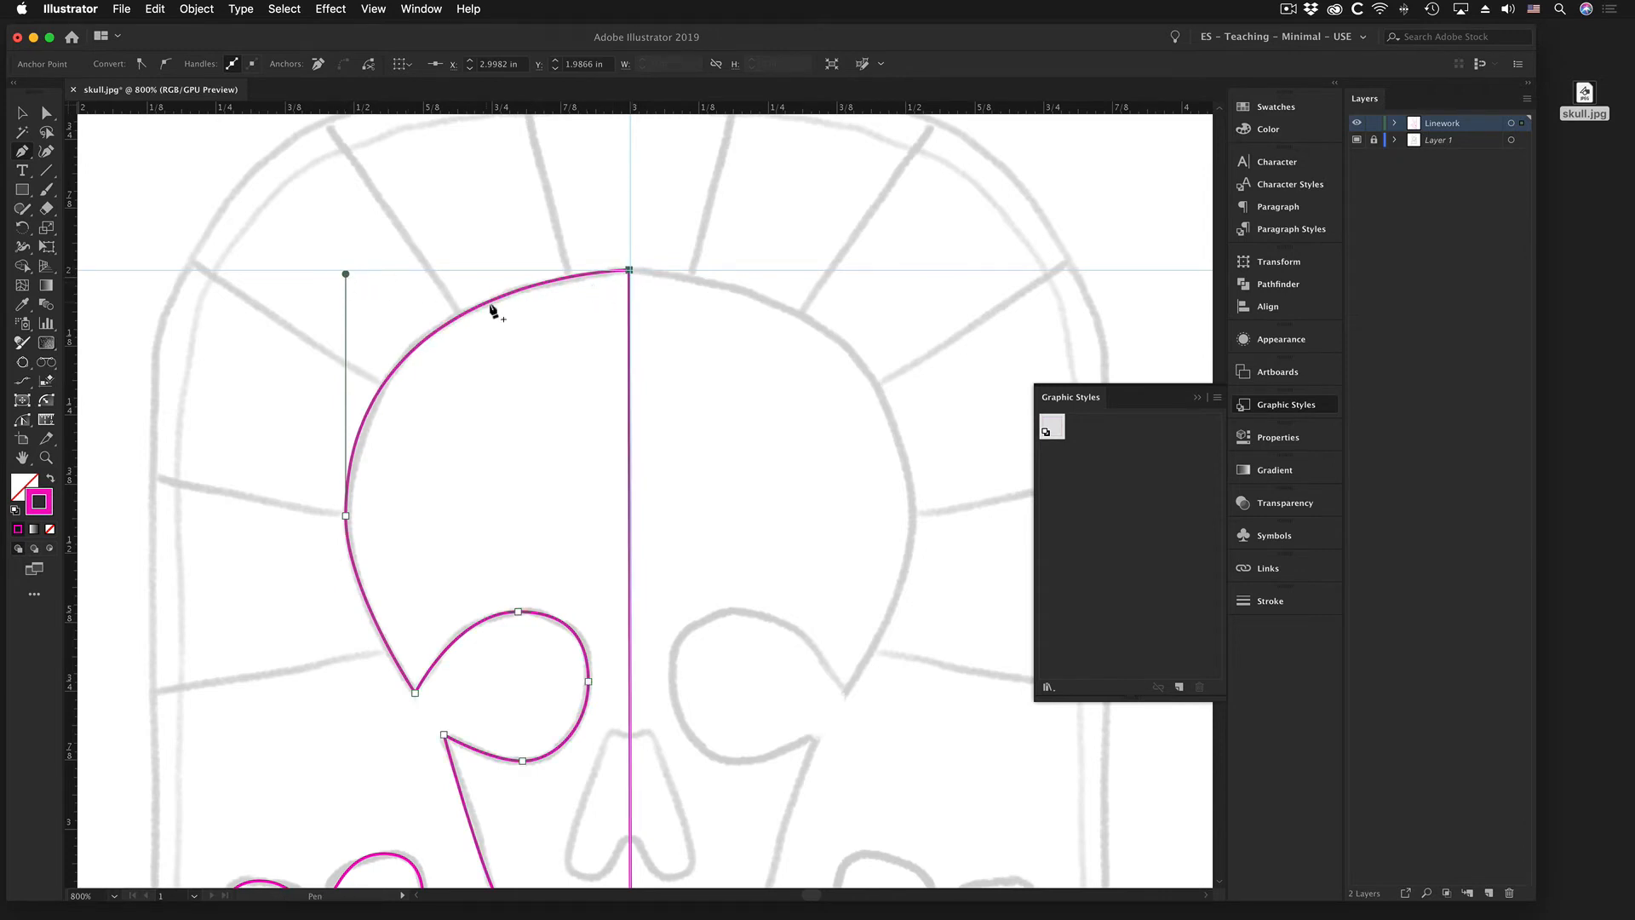
- Hide Layer 1 and deselect the path to review the skull linework alone, and show the sketch again
{"action": "left_click", "coordinate": [617, 581], "text": "alt+super"}
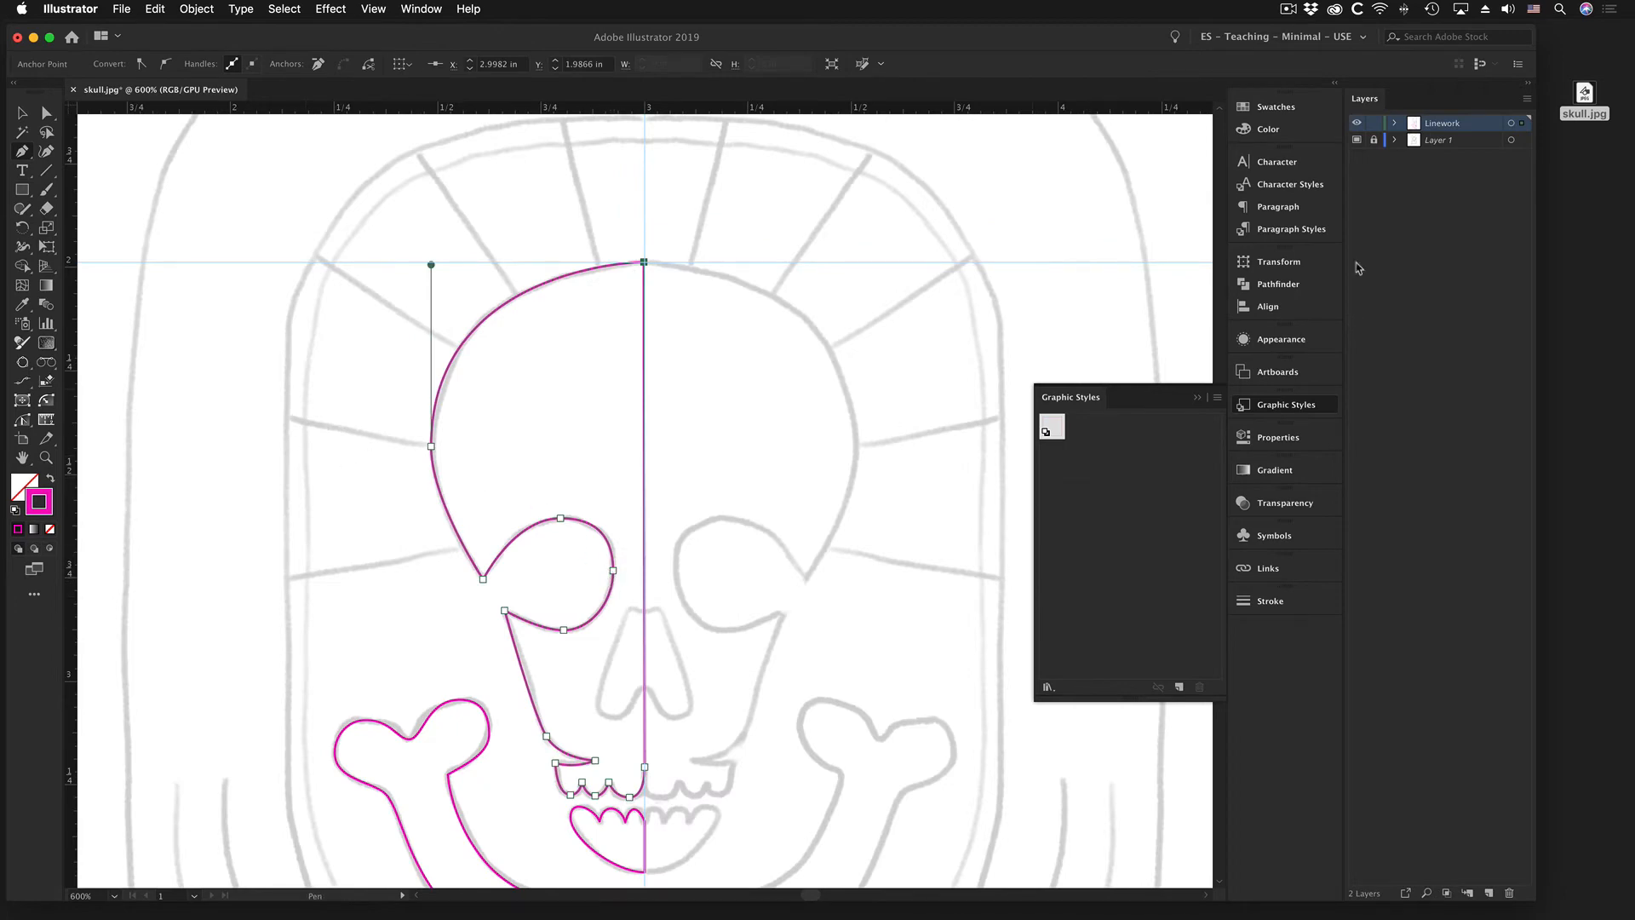
{"action": "left_click", "coordinate": [1357, 141]}
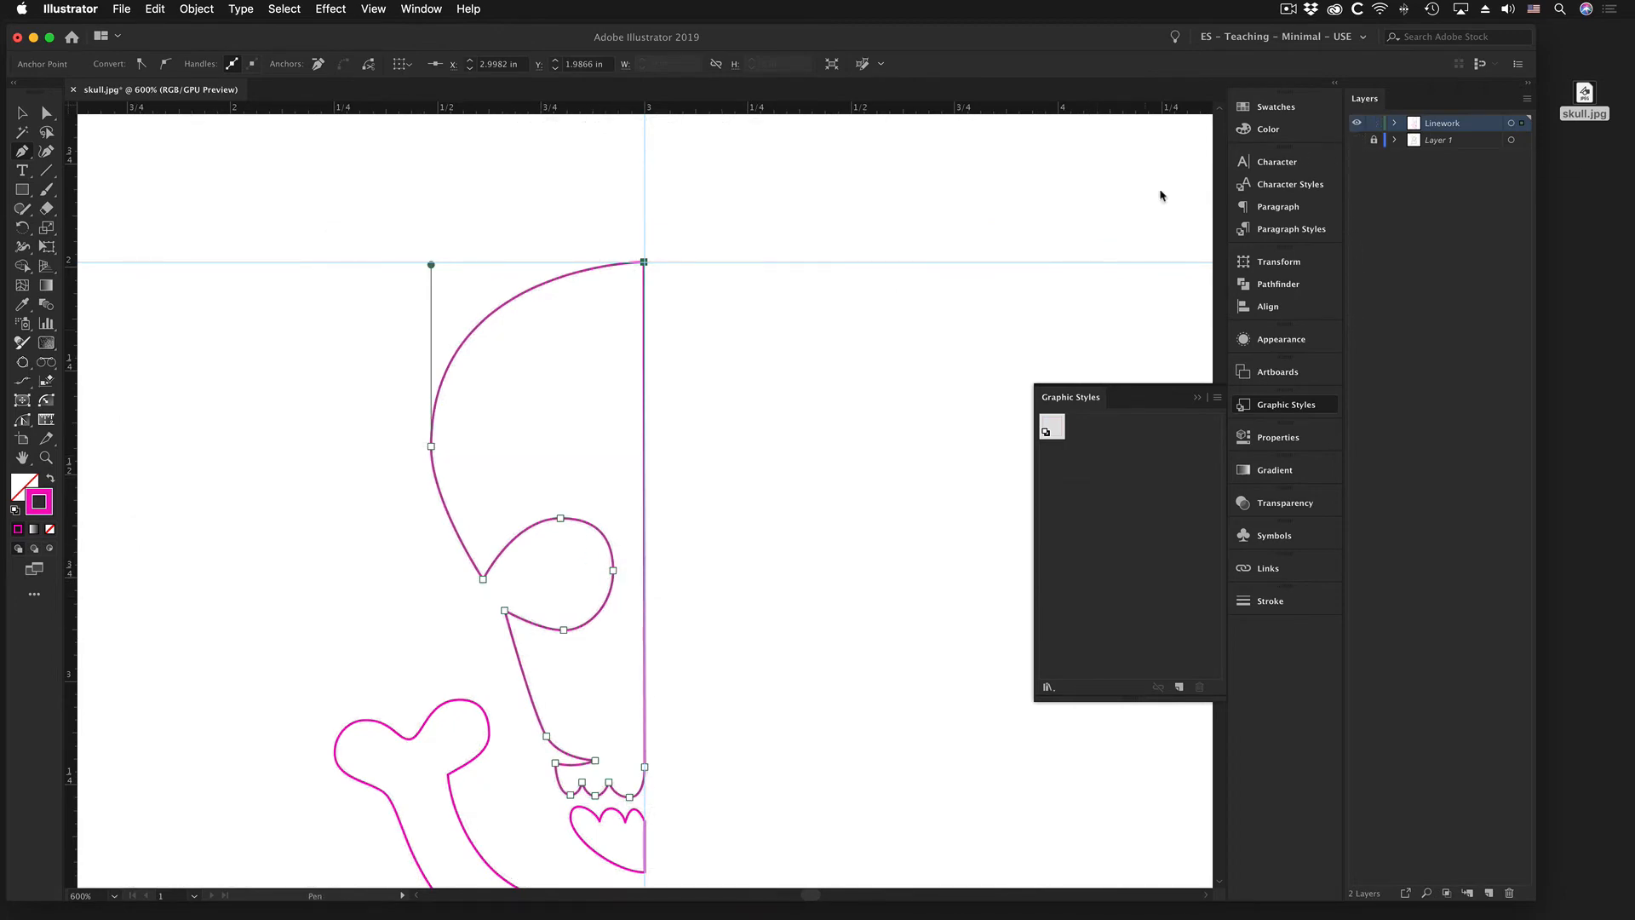
{"action": "left_click", "coordinate": [312, 545], "text": "super"}
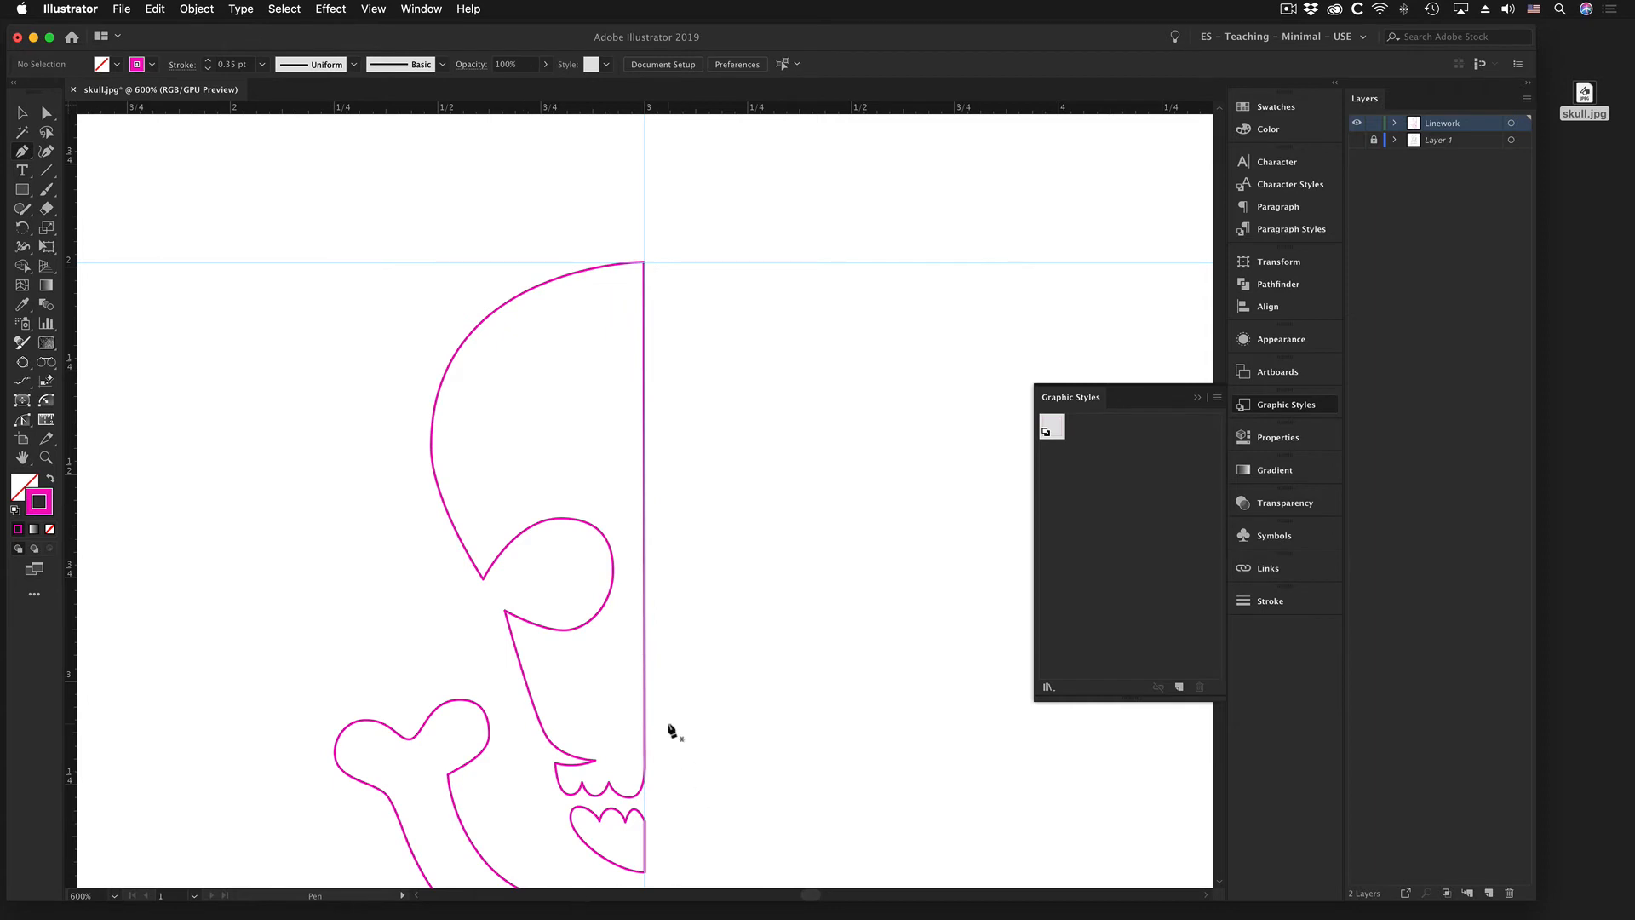
{"action": "left_click", "coordinate": [1358, 141]}
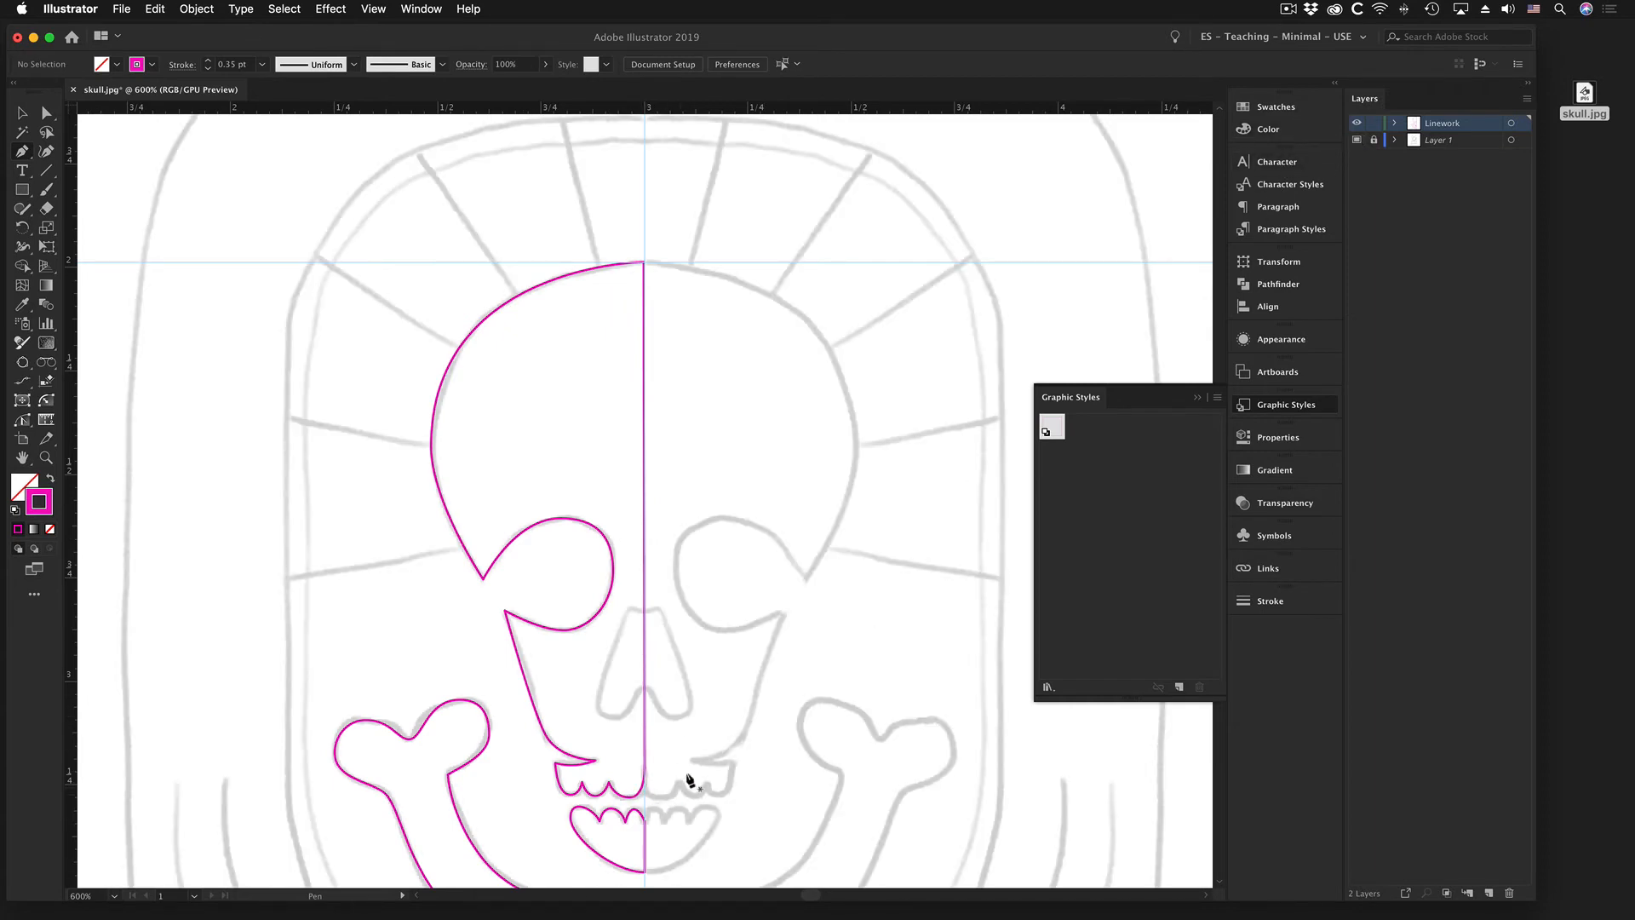
- Trace the nose cavity's left half as a closed path, with smooth anchors around the nostril and a straight edge along the centre guide
{"action": "left_click_drag", "start_coordinate": [656, 692], "coordinate": [922, 769]}
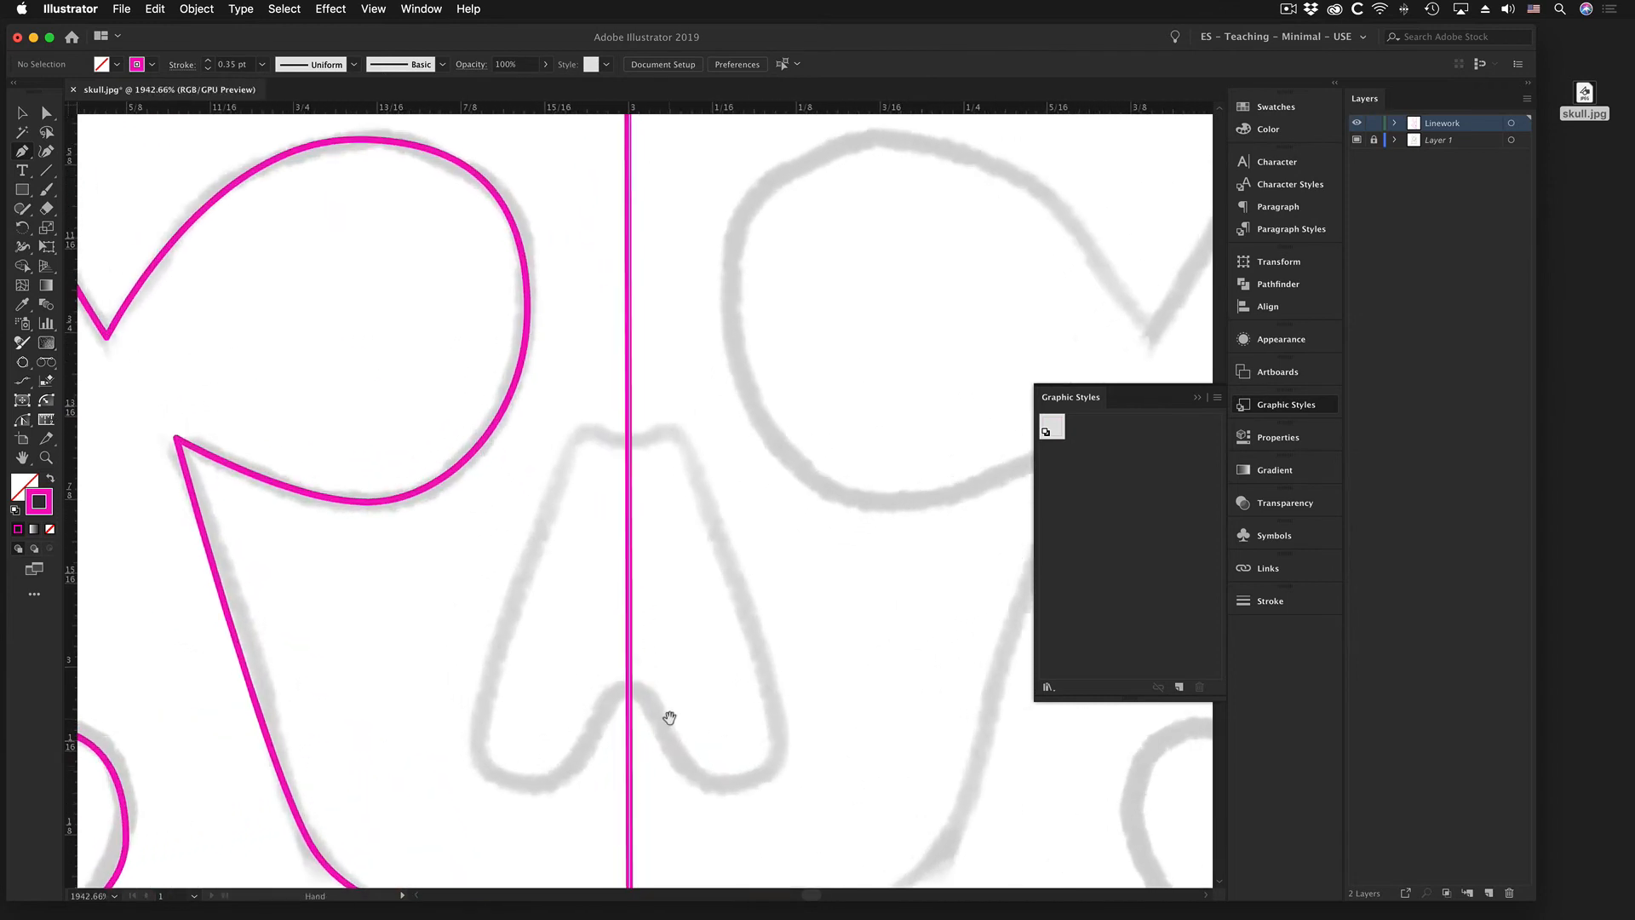
{"action": "left_click_drag", "start_coordinate": [665, 713], "coordinate": [789, 555]}
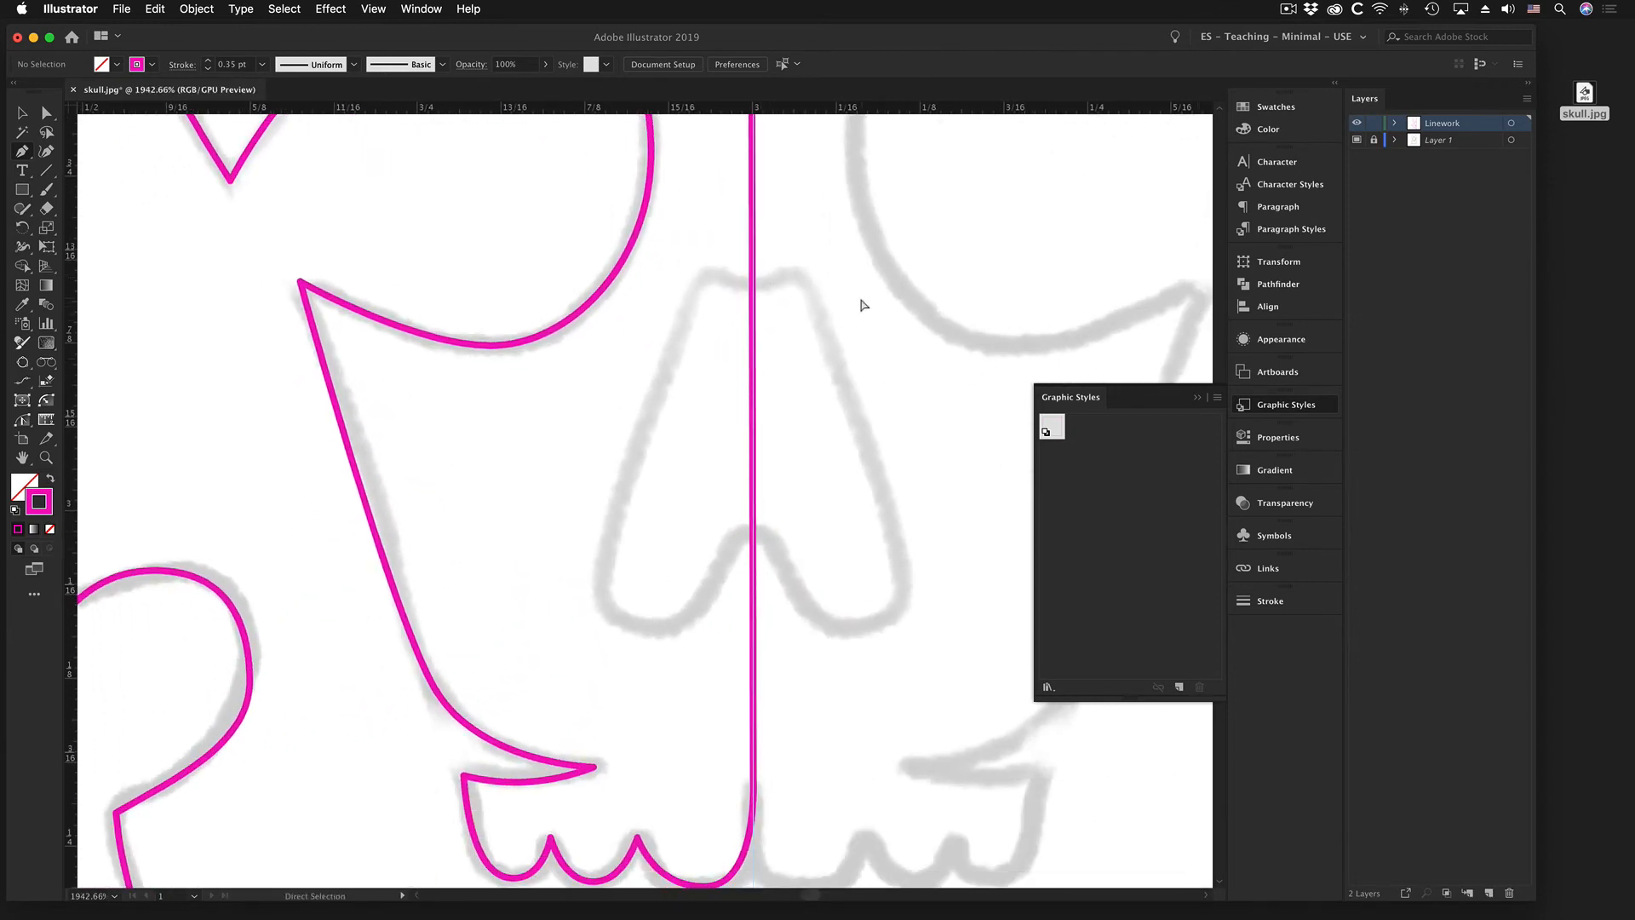
{"action": "left_click", "coordinate": [750, 288]}
{"action": "left_click_drag", "start_coordinate": [712, 274], "coordinate": [697, 272]}
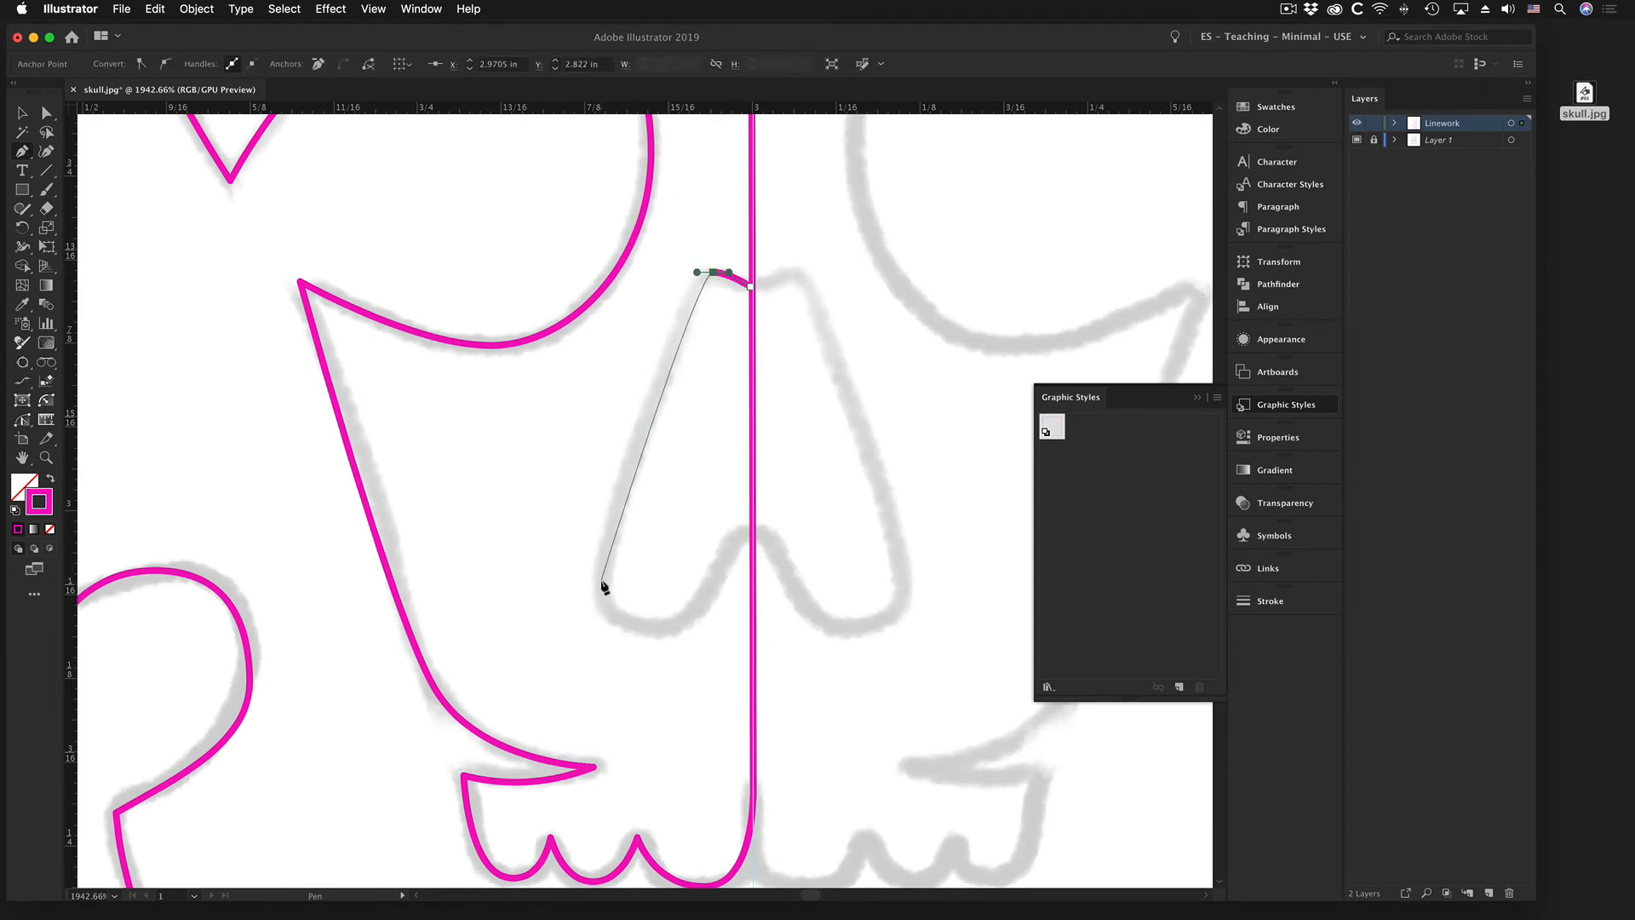
{"action": "left_click_drag", "start_coordinate": [601, 581], "coordinate": [601, 639]}
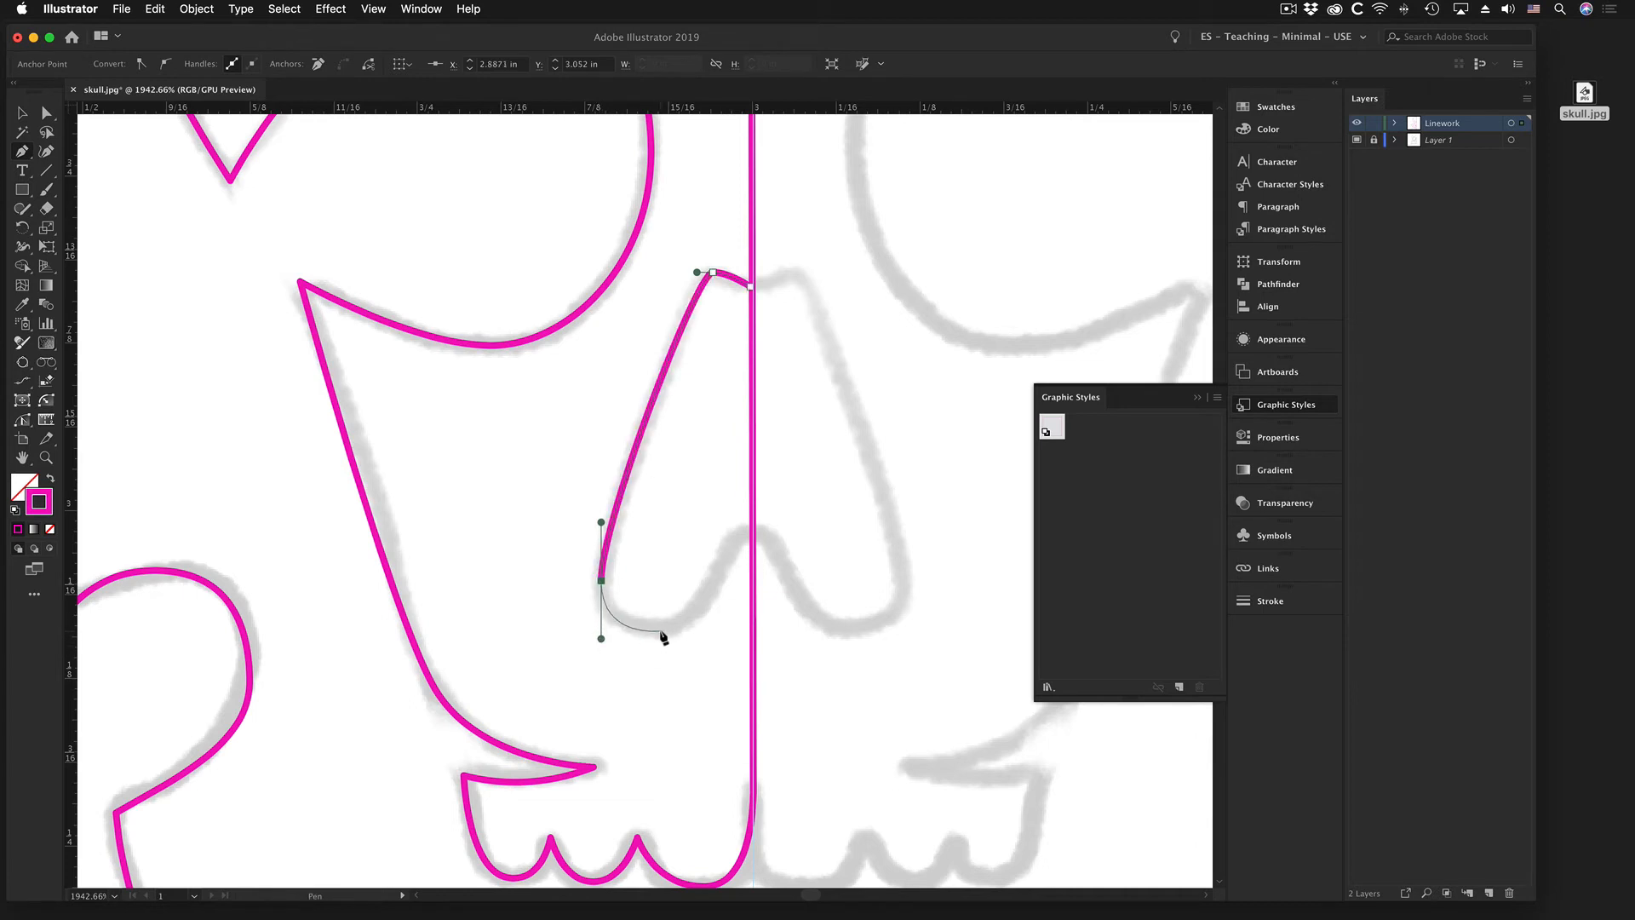
{"action": "left_click_drag", "start_coordinate": [658, 631], "coordinate": [679, 630]}
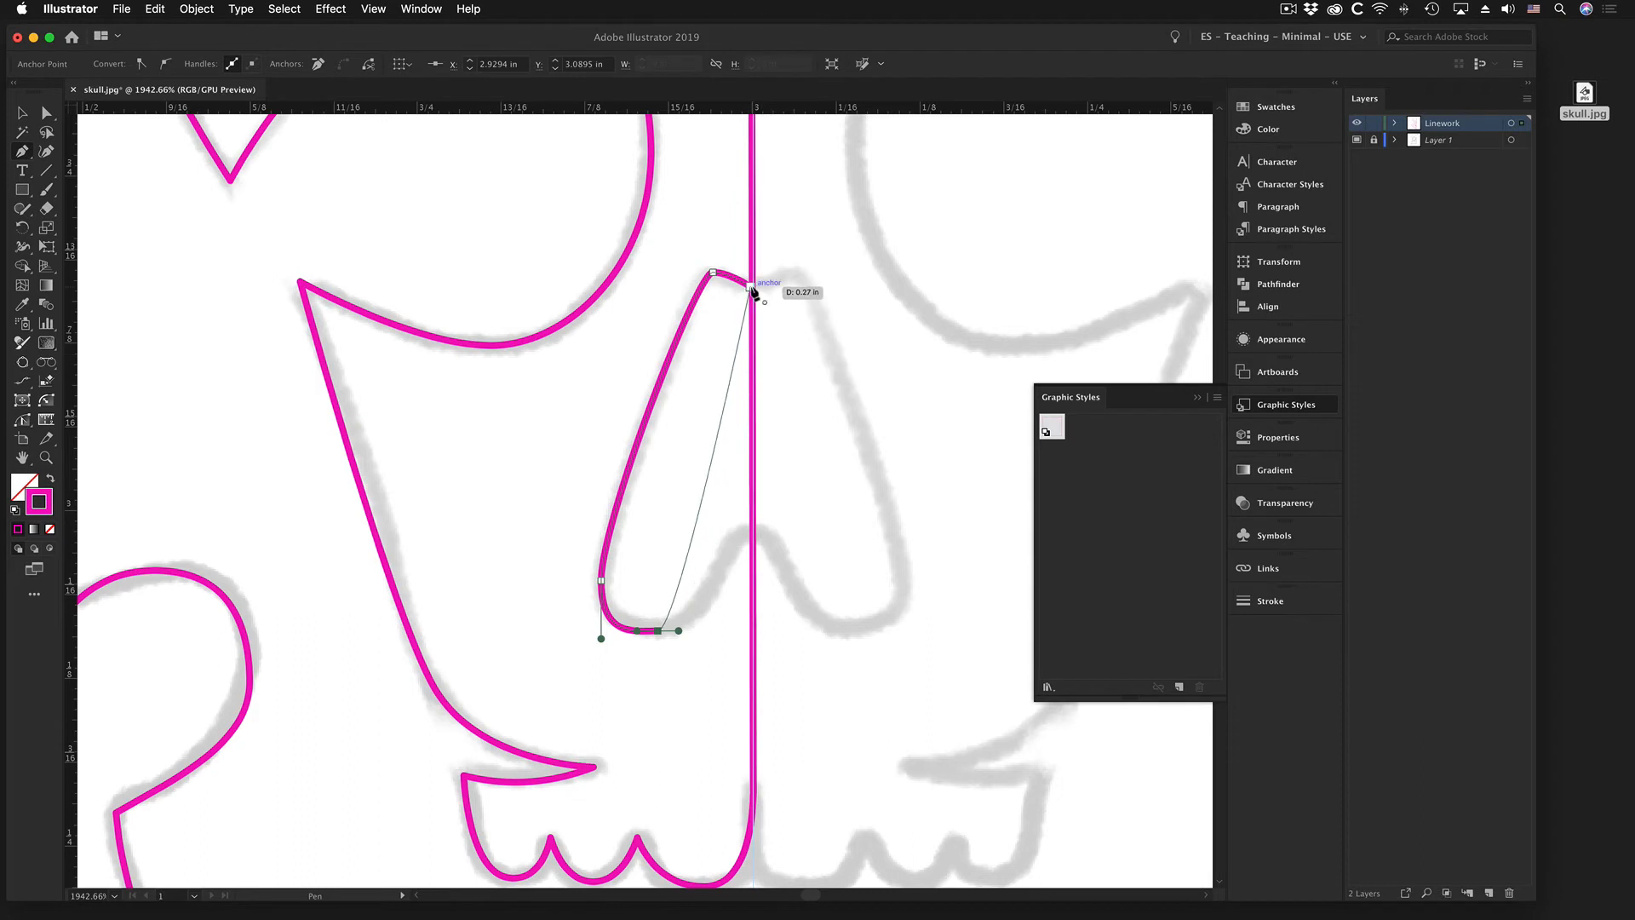
{"action": "left_click", "coordinate": [752, 532]}
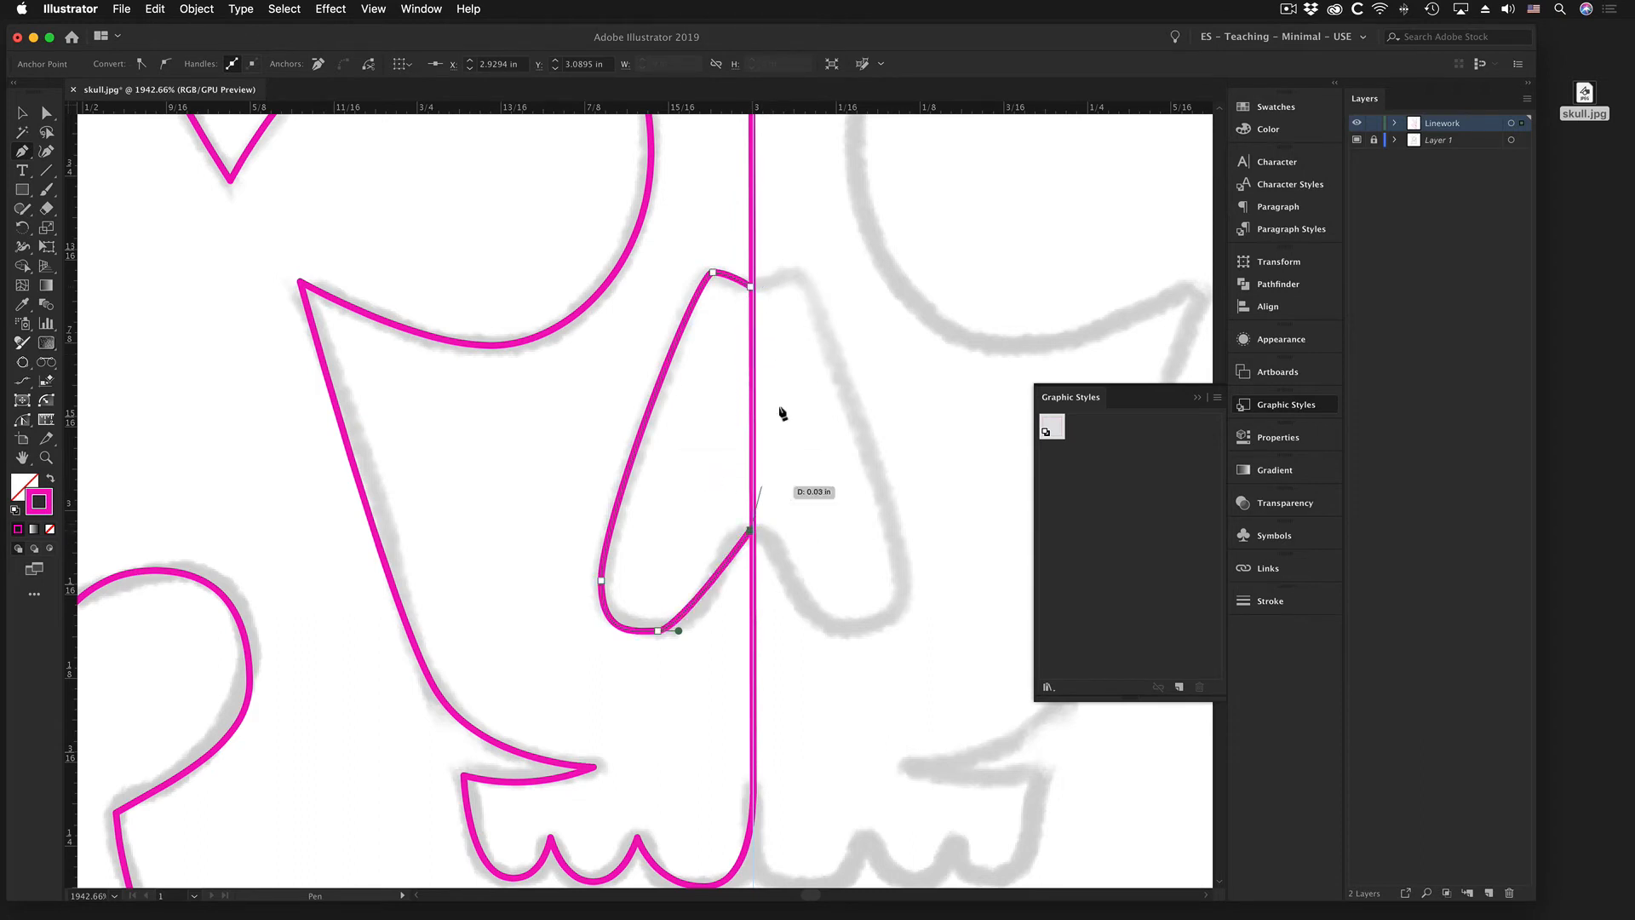
{"action": "left_click", "coordinate": [751, 288]}
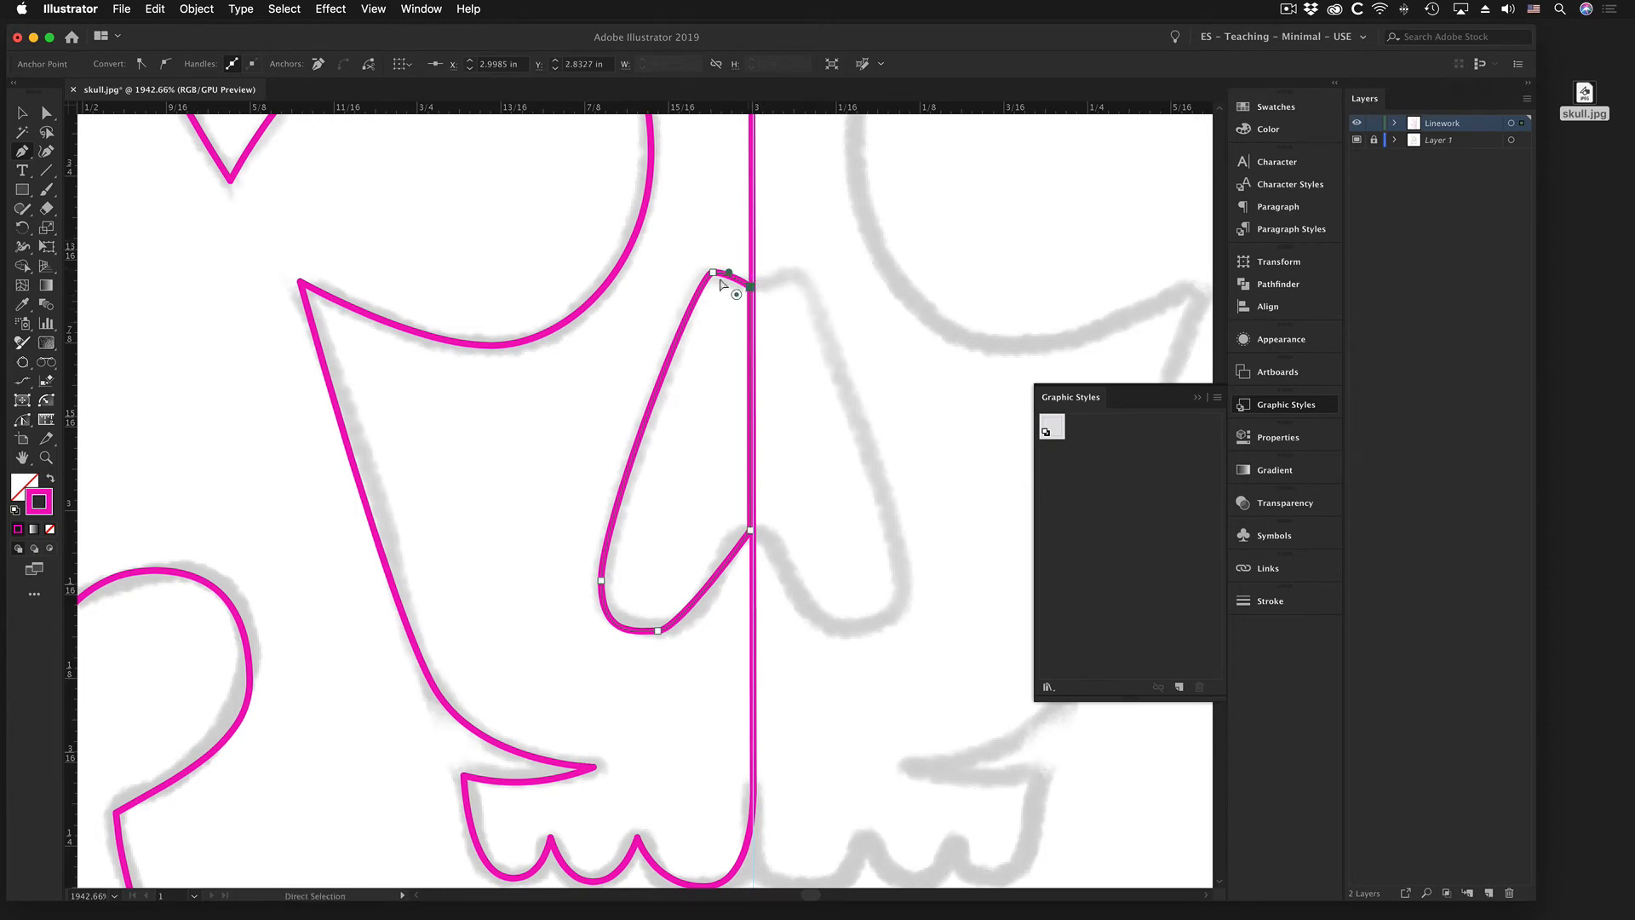
- Round the nostril's bottom curve and smooth the centre notch anchor on its nostril side only, keeping the centre edge straight
{"action": "left_click", "coordinate": [658, 633]}
{"action": "left_click_drag", "start_coordinate": [603, 640], "coordinate": [702, 631]}
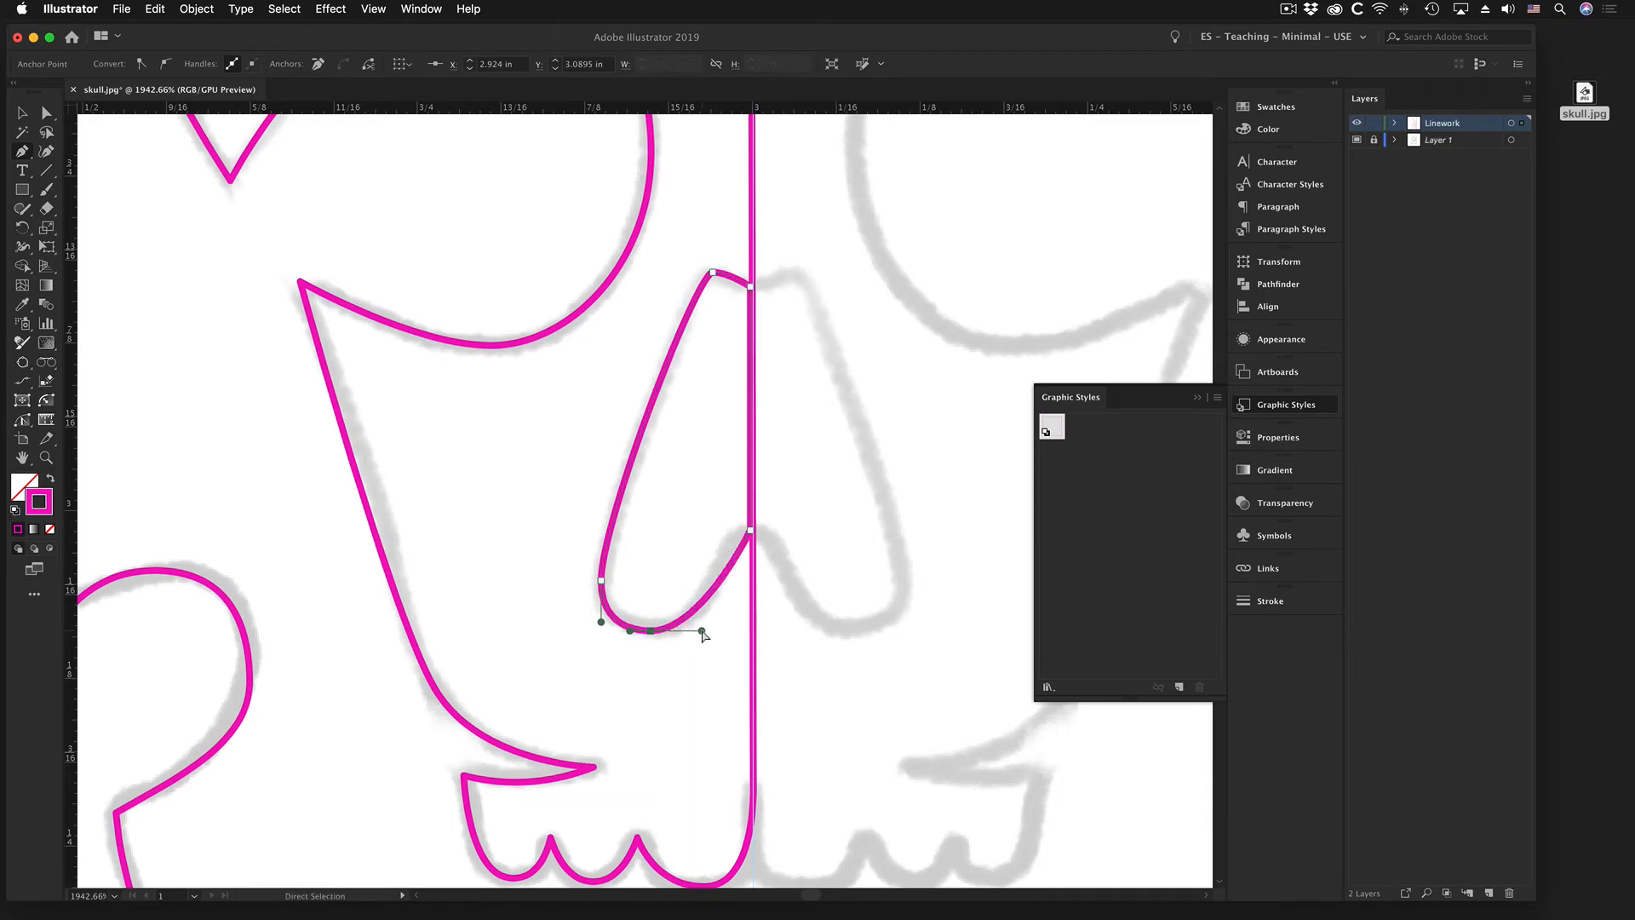
{"action": "key", "text": "alt"}
{"action": "left_click_drag", "start_coordinate": [750, 532], "coordinate": [782, 533]}
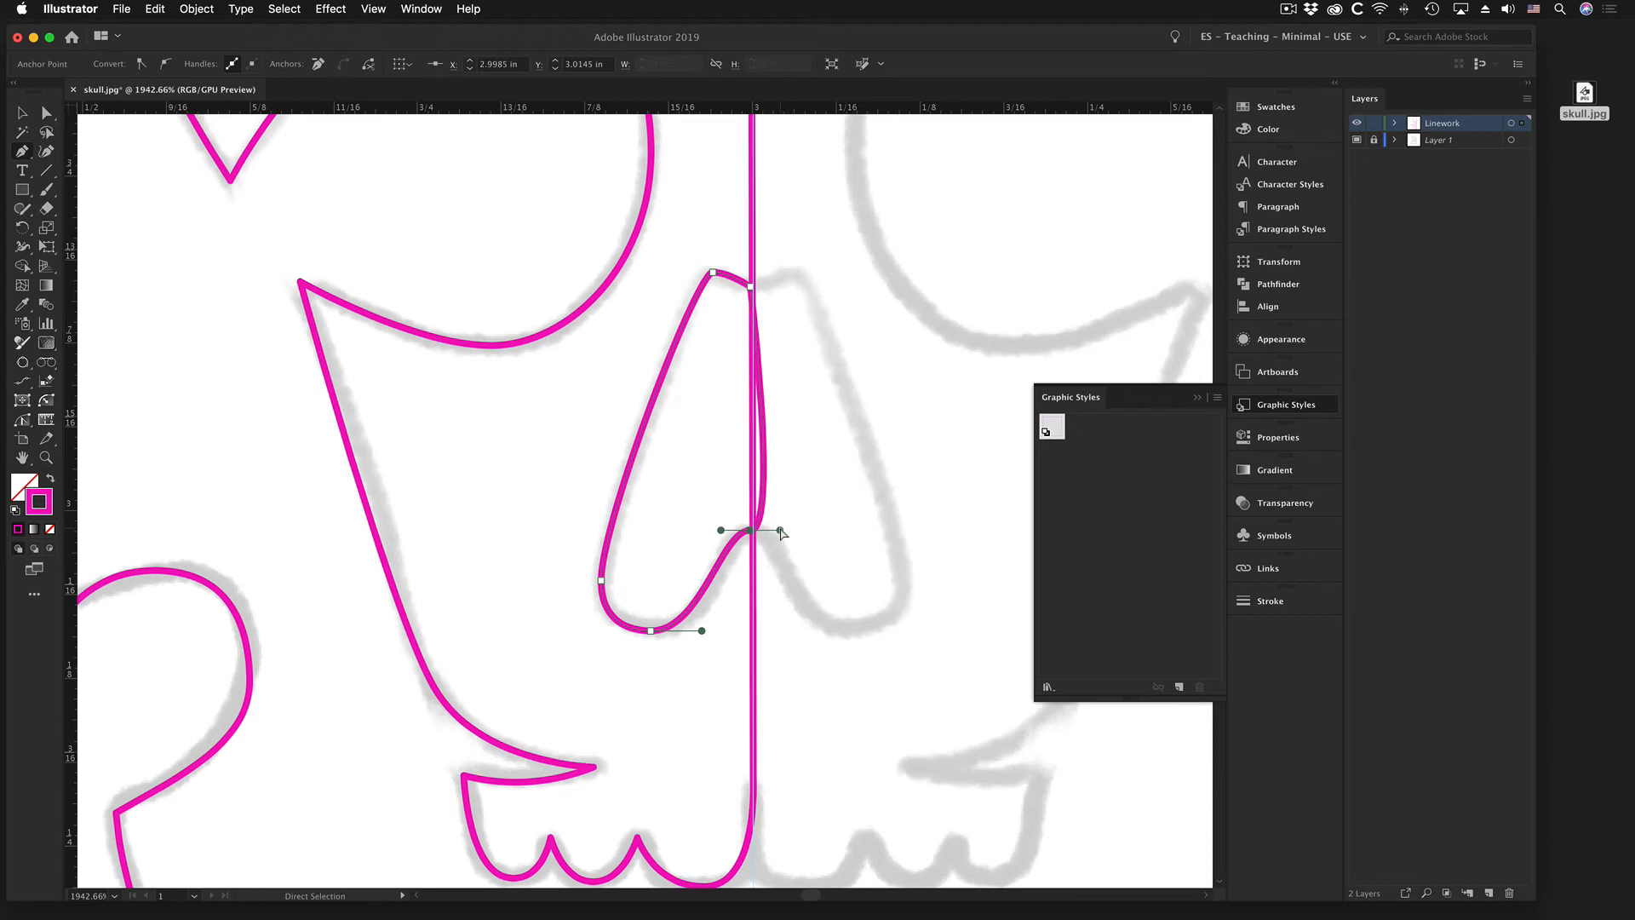
{"action": "left_click_drag", "start_coordinate": [781, 532], "coordinate": [751, 531]}
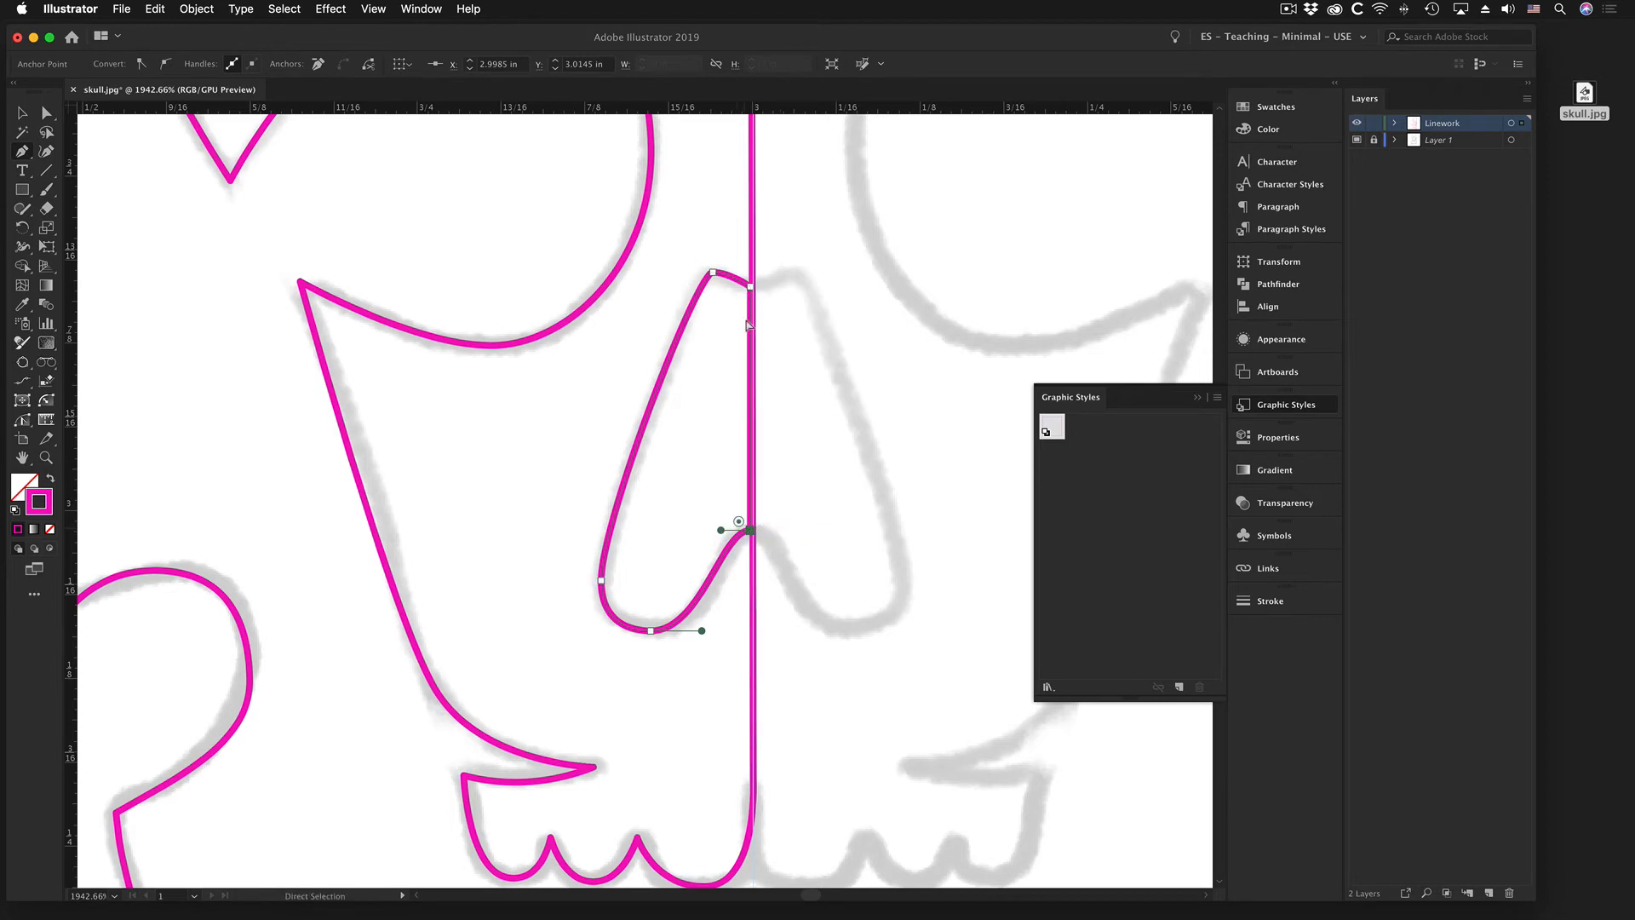
- Reposition the nose's upper corner anchor and tilt its lengthened handles to fit the sketch, and deselect the path
{"action": "left_click", "coordinate": [714, 273]}
{"action": "left_click_drag", "start_coordinate": [716, 274], "coordinate": [788, 317]}
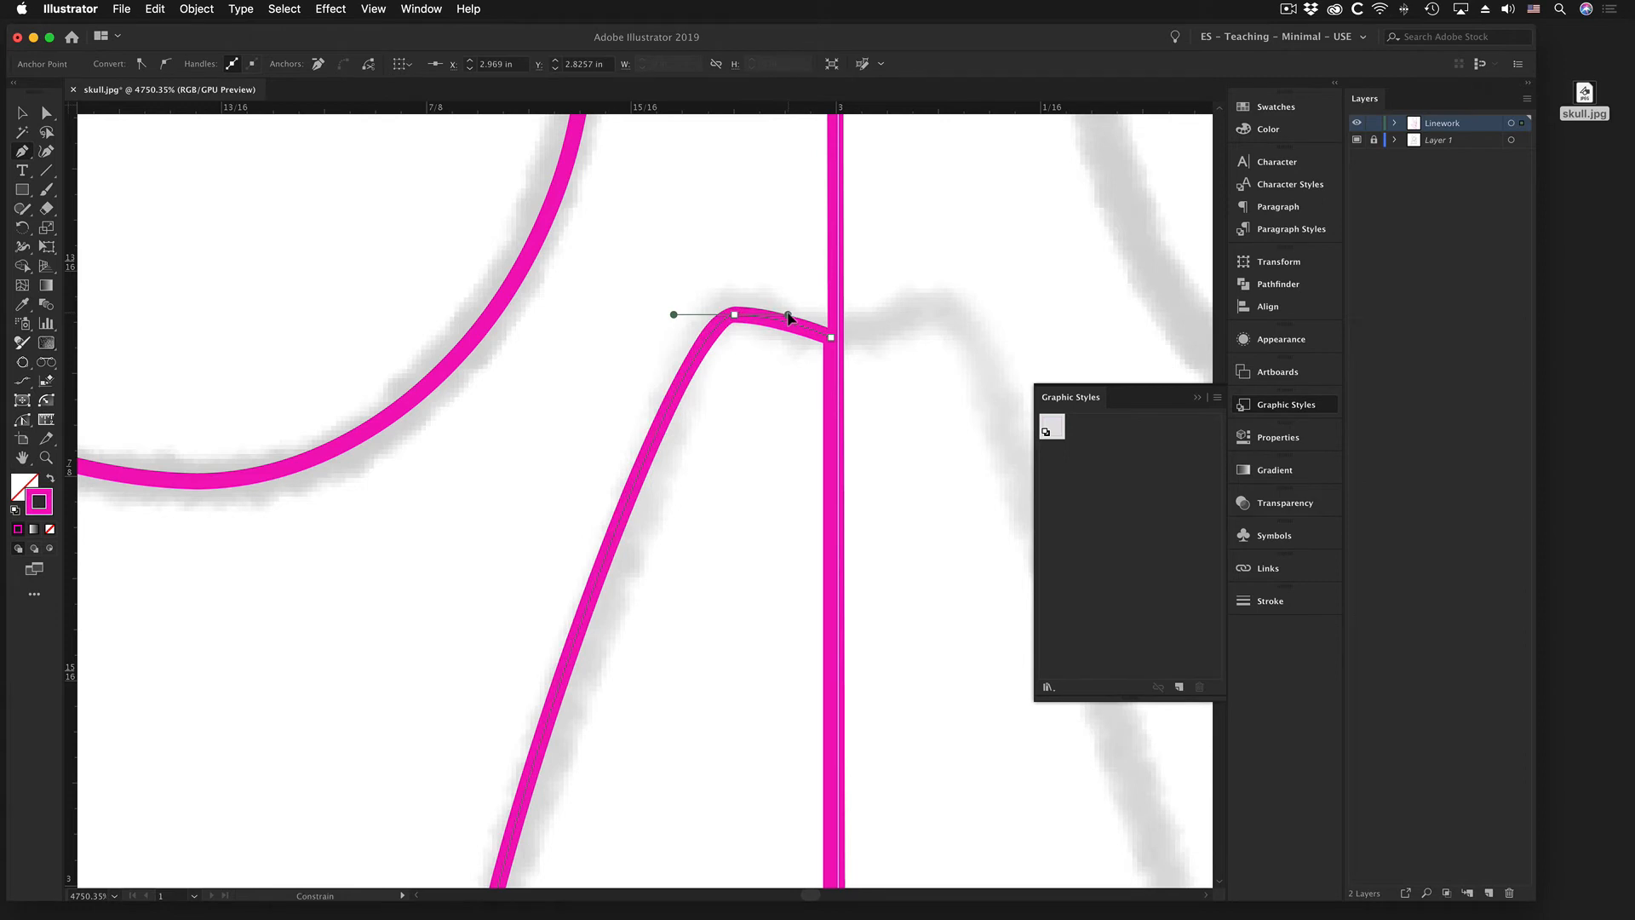
{"action": "left_click_drag", "start_coordinate": [675, 317], "coordinate": [728, 322]}
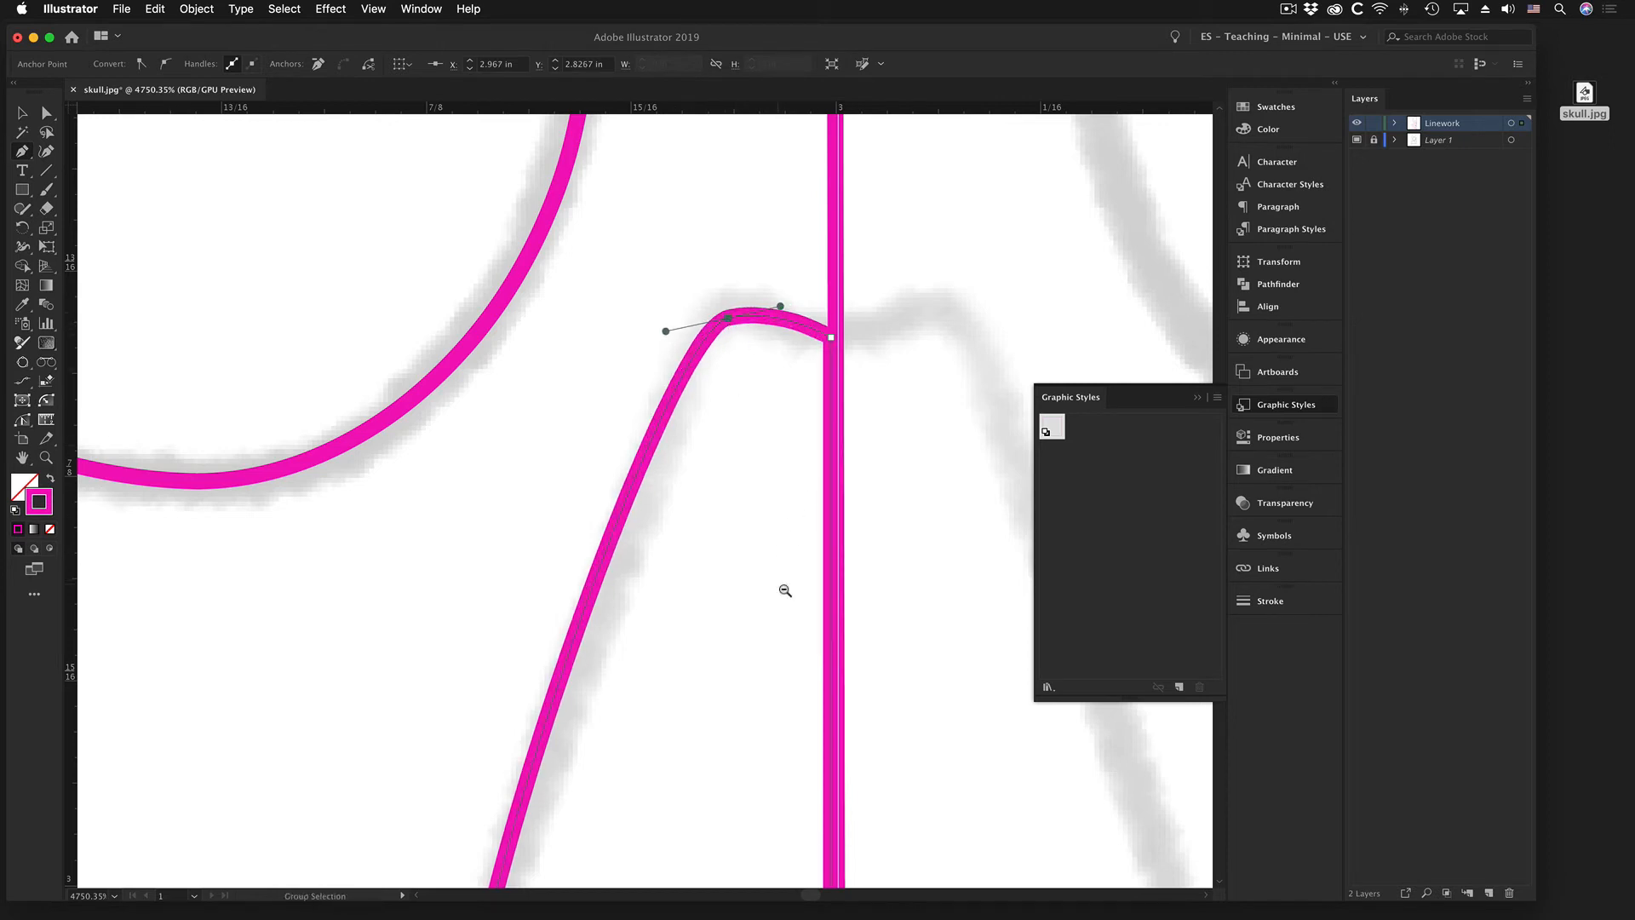
{"action": "left_click", "coordinate": [784, 592], "text": "alt+super"}
{"action": "left_click", "coordinate": [784, 591], "text": "alt+super"}
{"action": "left_click", "coordinate": [784, 591], "text": "alt+super"}
{"action": "left_click", "coordinate": [587, 564], "text": "alt+super"}
{"action": "left_click", "coordinate": [587, 565], "text": "alt+super"}
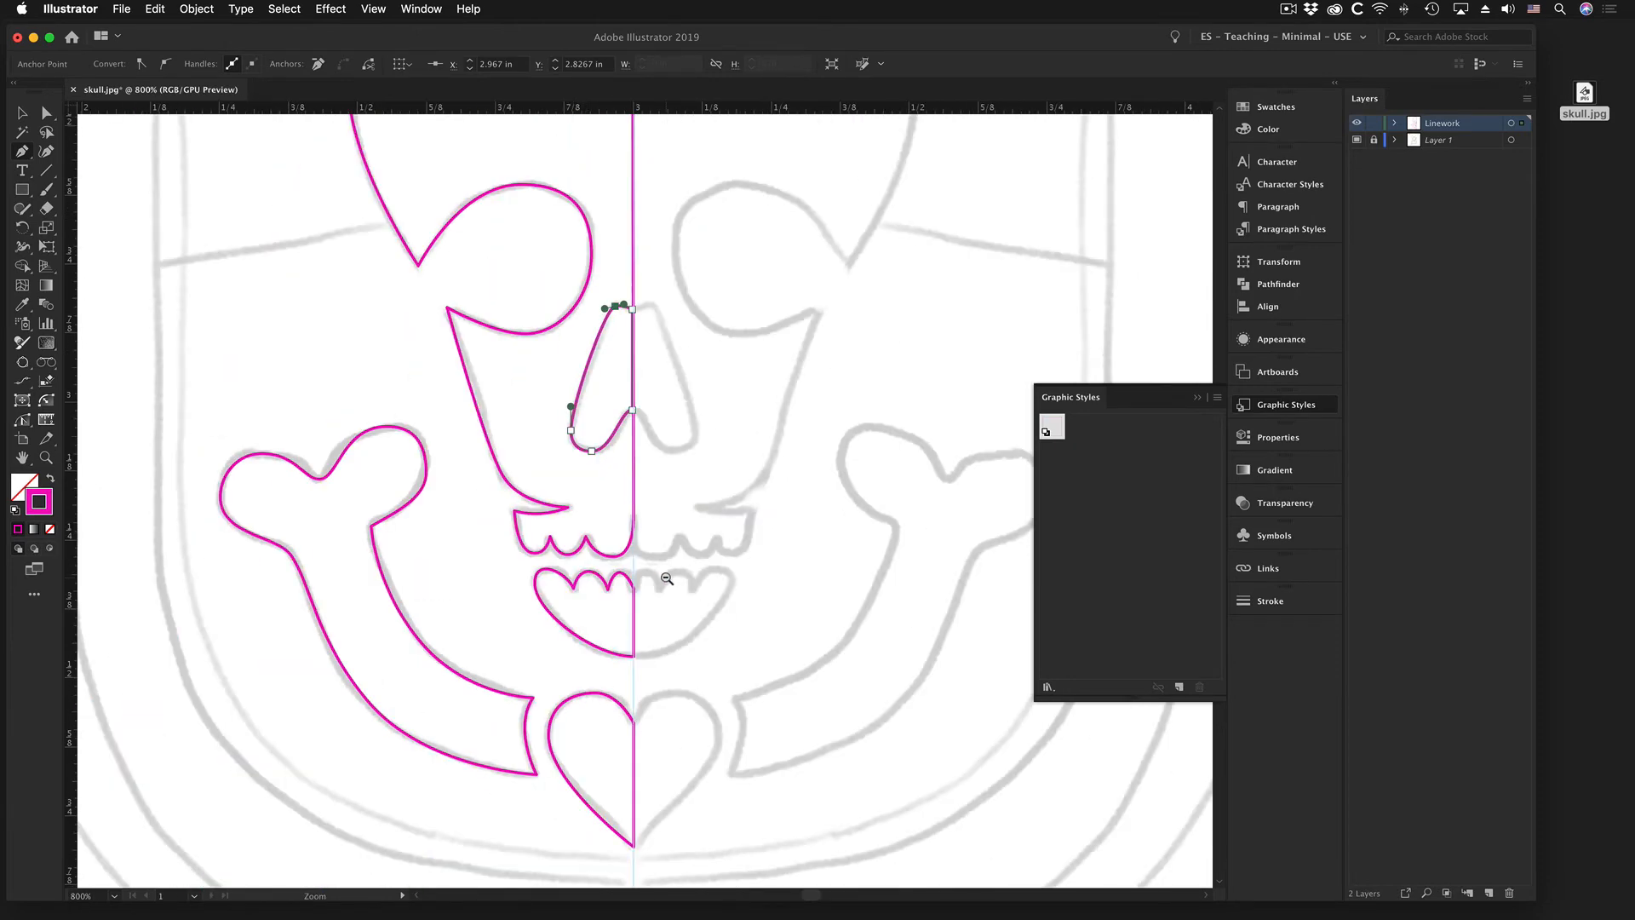
{"action": "left_click", "coordinate": [695, 511], "text": "alt+super"}
{"action": "left_click", "coordinate": [681, 479], "text": "alt+super"}
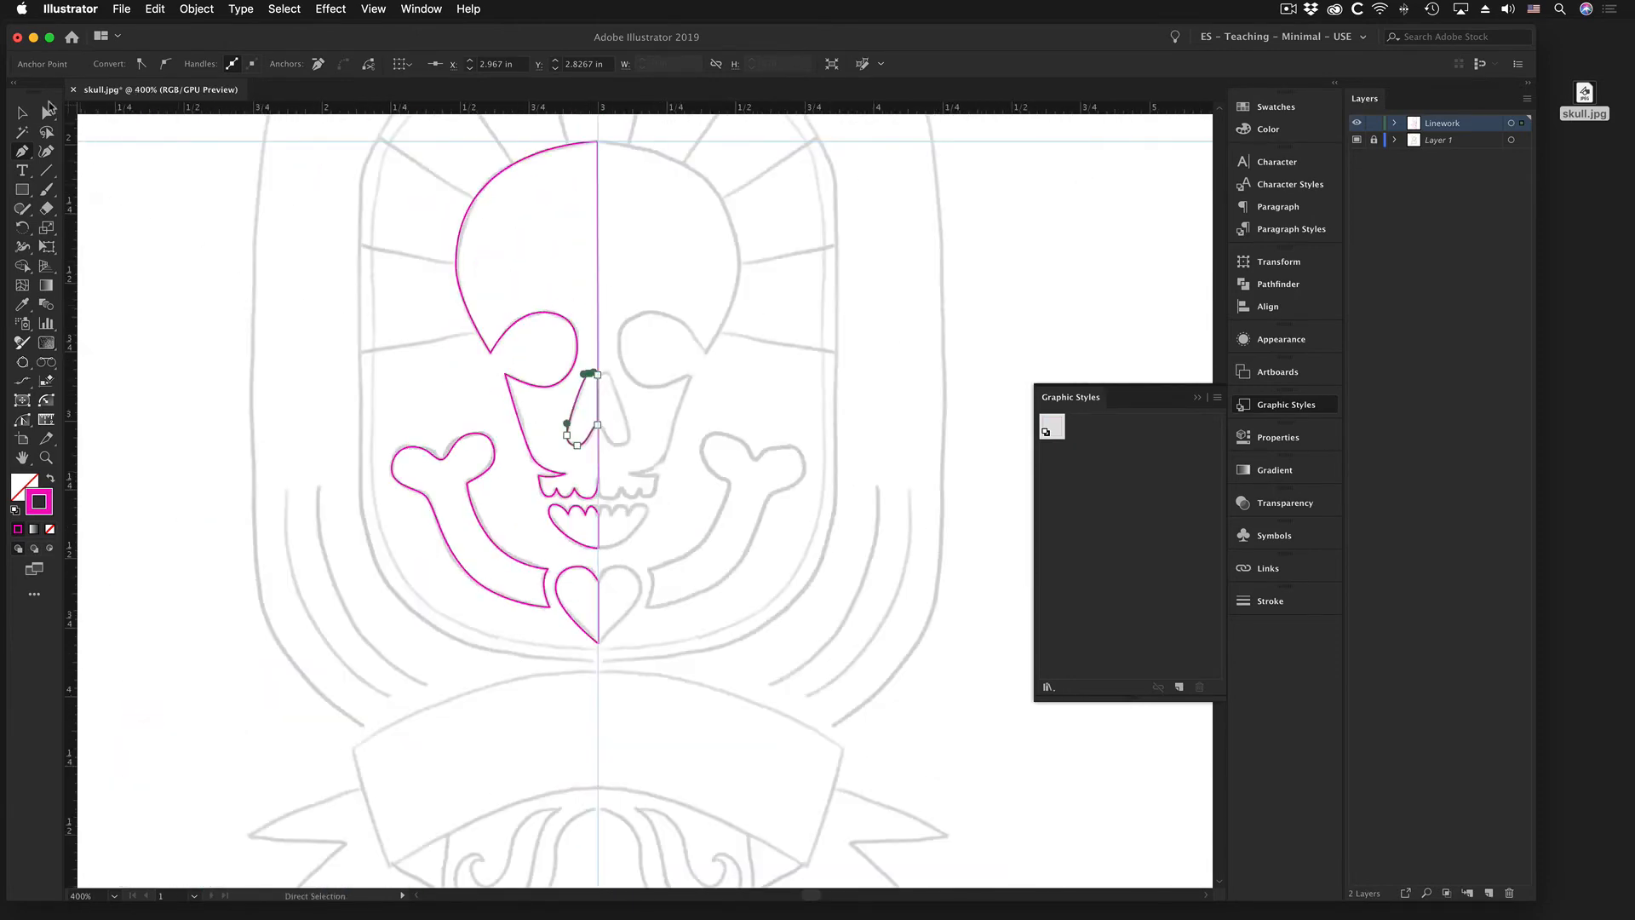
{"action": "key", "text": "a"}
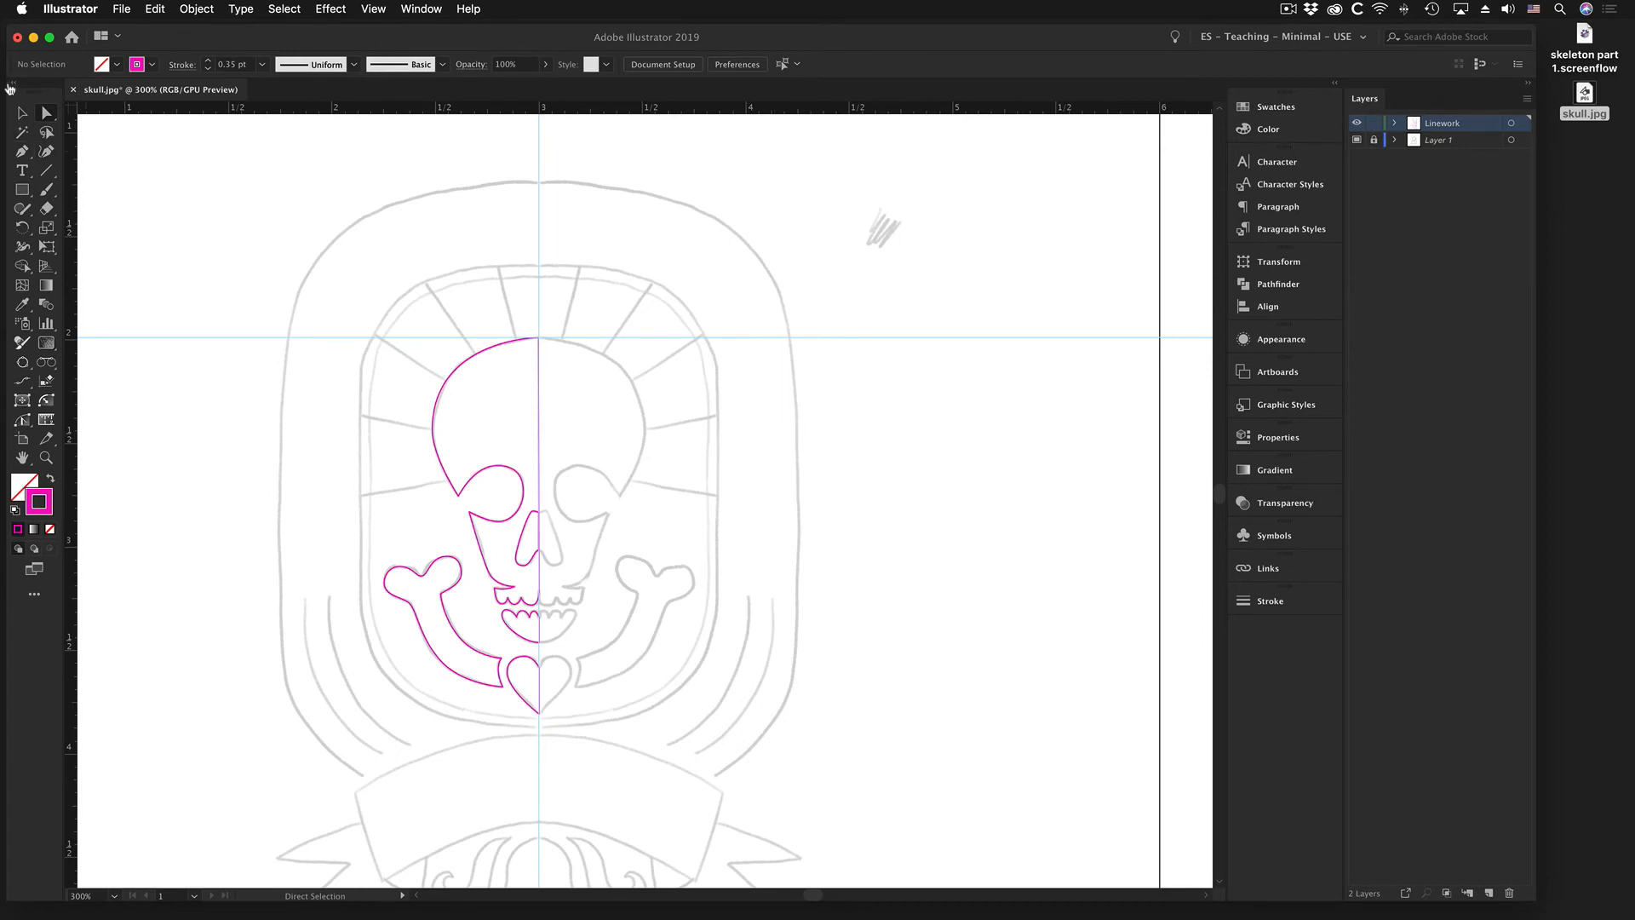
- With the Pen tool, trace the bell's left side from the centre guide at the top down to the rim corner, bending the side to the sketch
{"action": "left_click", "coordinate": [21, 153]}
{"action": "scroll", "coordinate": [606, 665], "scroll_direction": "down", "scroll_amount": 8}
{"action": "scroll", "coordinate": [606, 664], "scroll_direction": "left", "scroll_amount": 3}
{"action": "left_click_drag", "start_coordinate": [651, 430], "coordinate": [909, 631]}
{"action": "left_click_drag", "start_coordinate": [764, 502], "coordinate": [752, 457]}
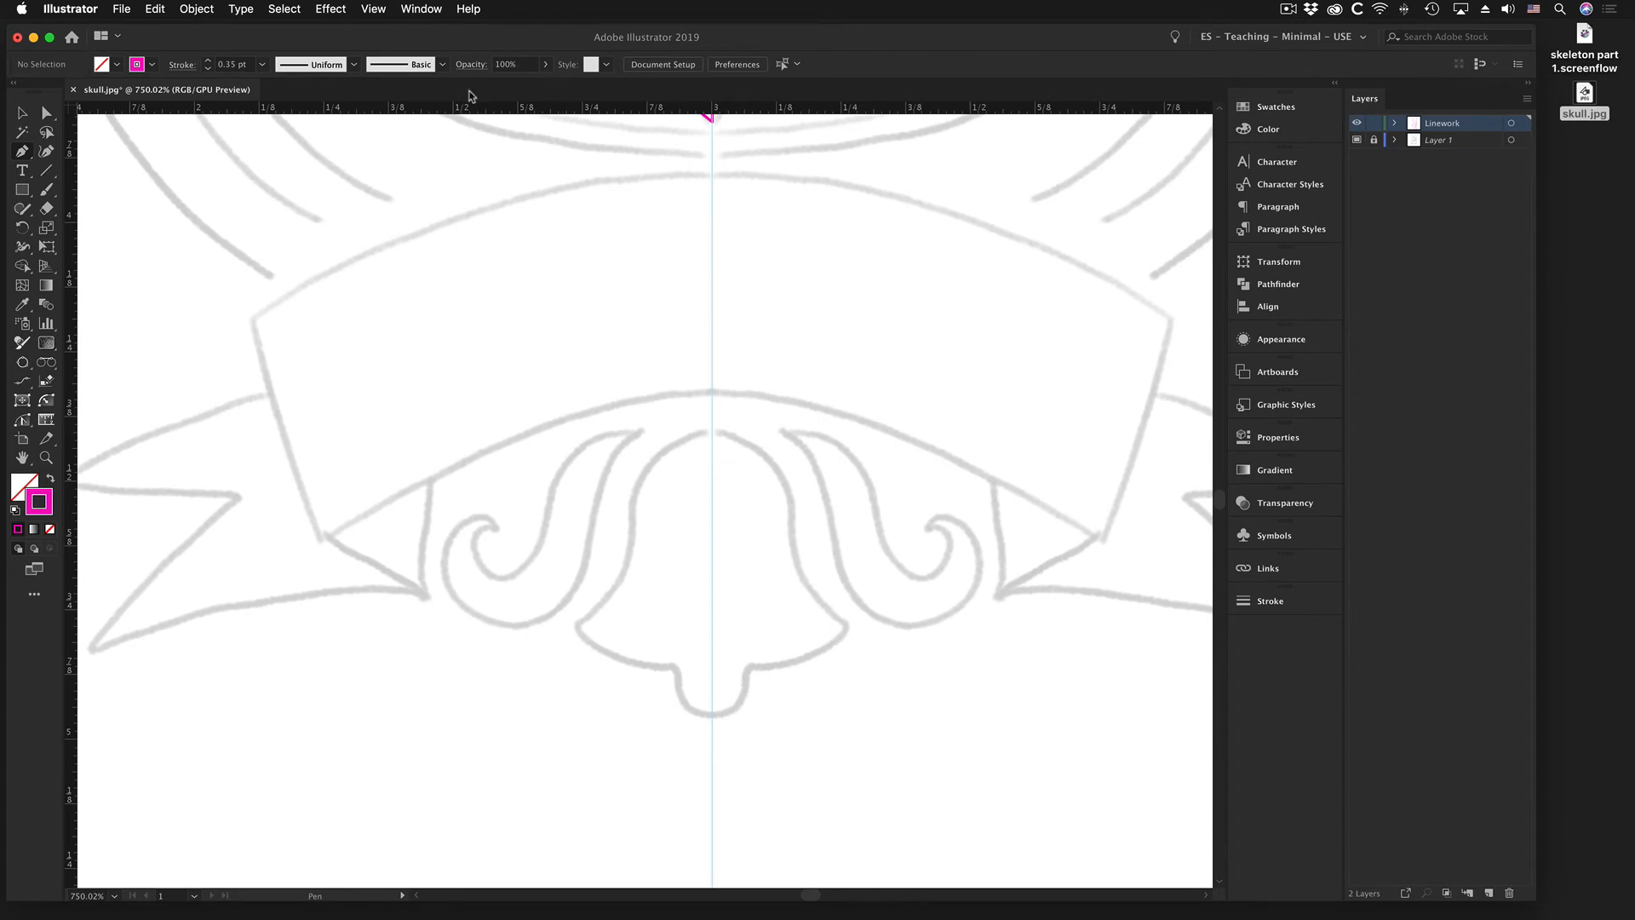
{"action": "left_click", "coordinate": [712, 433]}
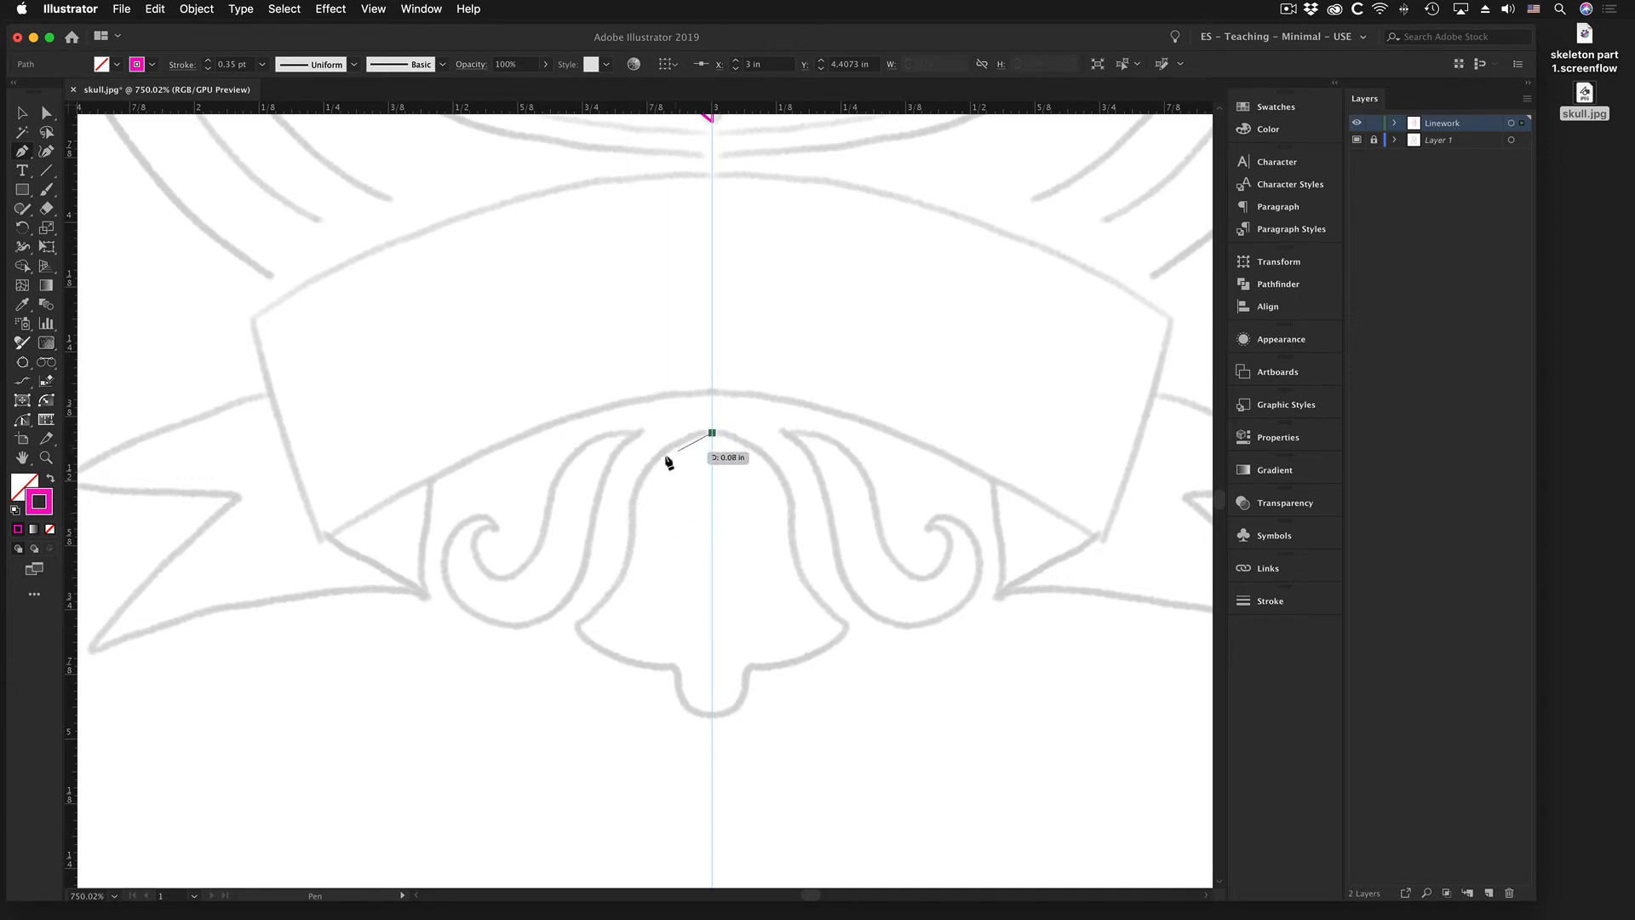
{"action": "left_click_drag", "start_coordinate": [632, 507], "coordinate": [623, 564]}
{"action": "left_click_drag", "start_coordinate": [621, 564], "coordinate": [620, 564]}
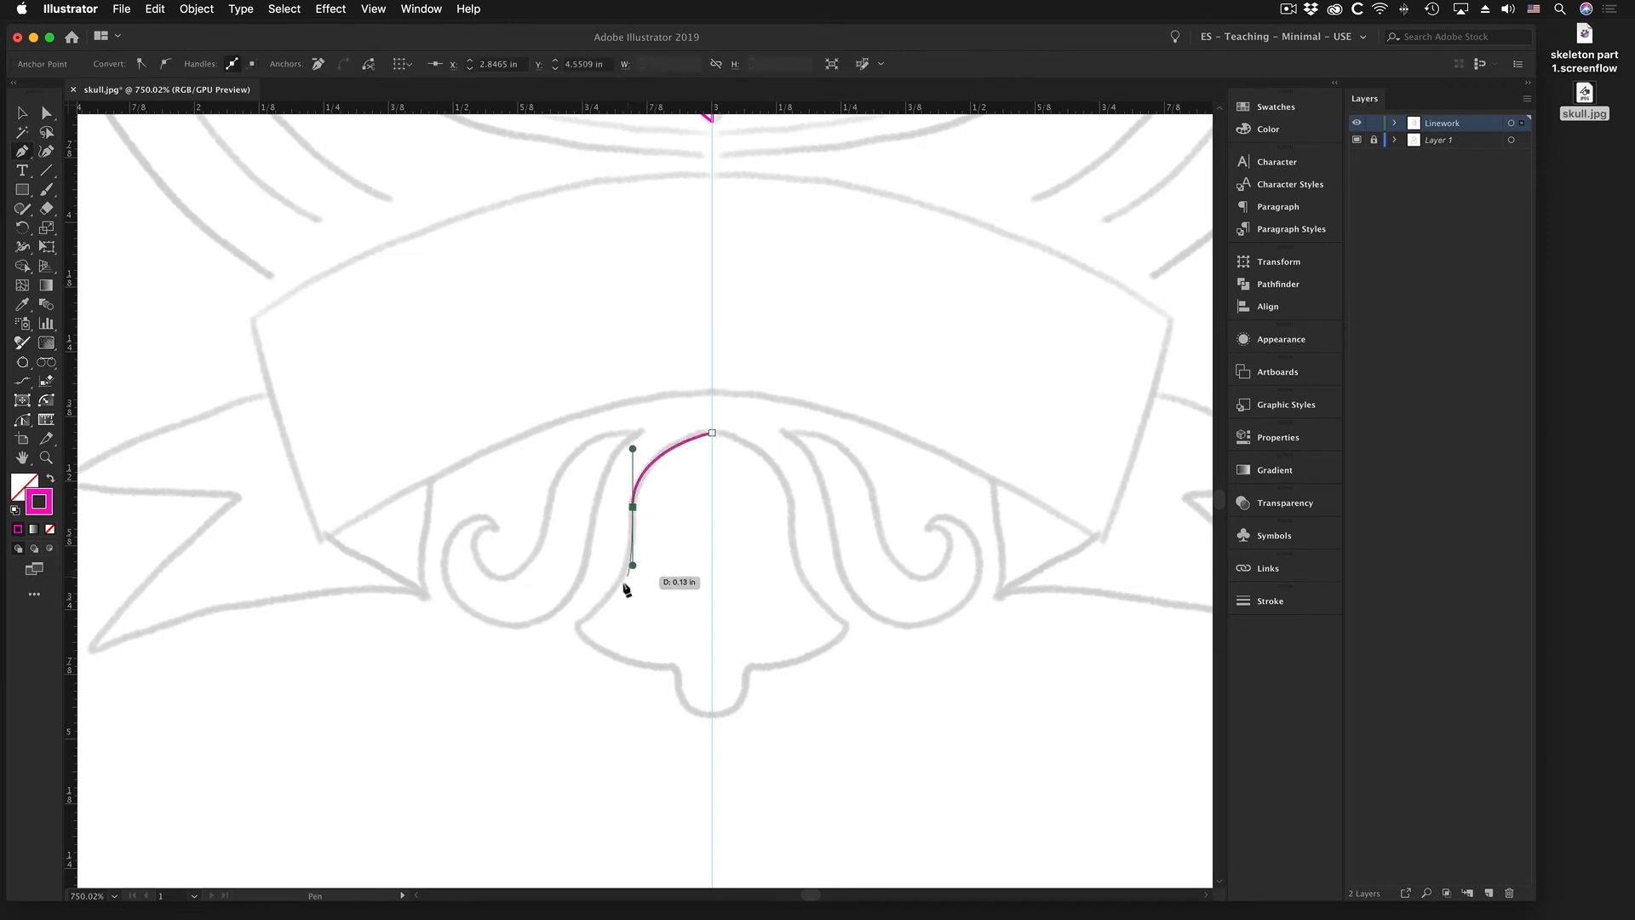
{"action": "left_click", "coordinate": [577, 627]}
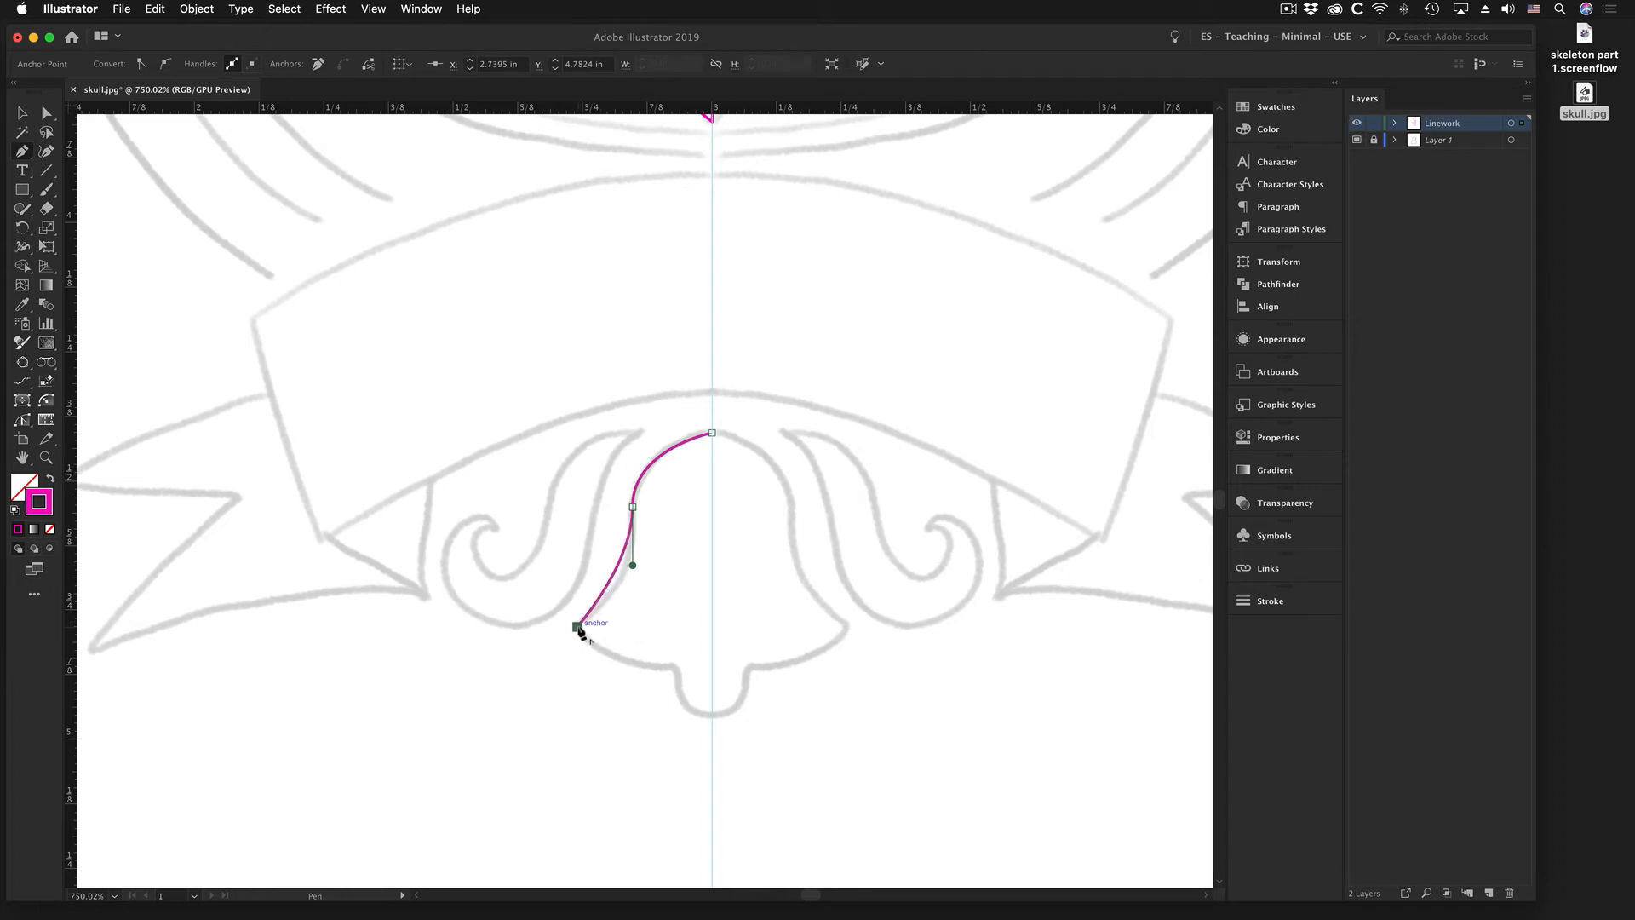
{"action": "left_click_drag", "start_coordinate": [577, 628], "coordinate": [632, 569]}
{"action": "left_click_drag", "start_coordinate": [632, 567], "coordinate": [634, 603]}
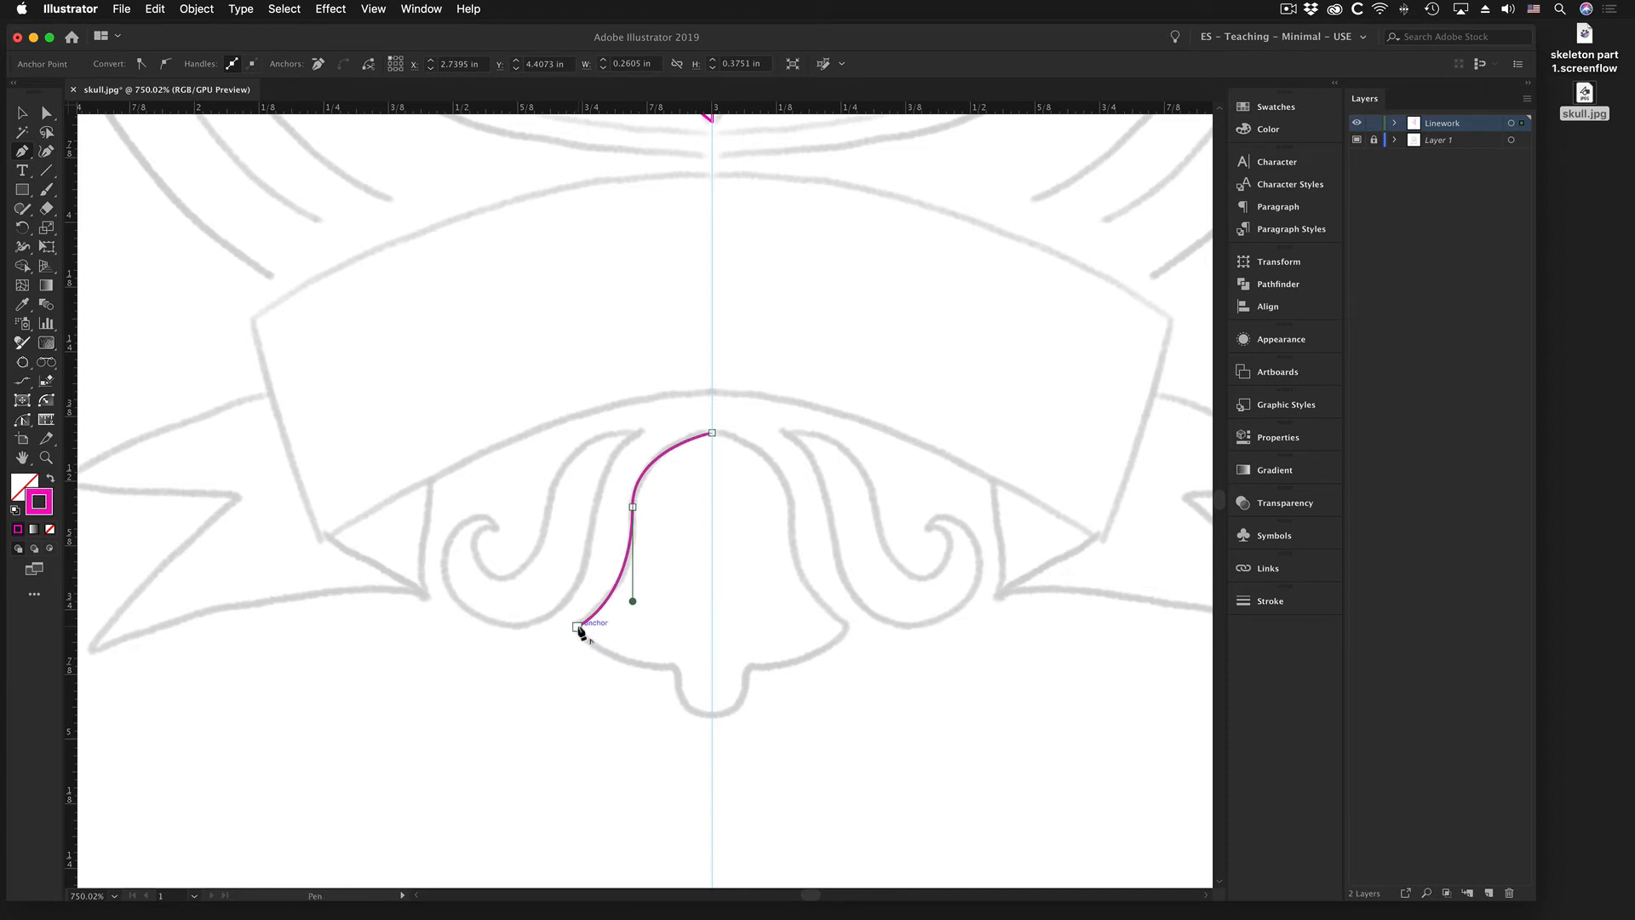
{"action": "mouse_move", "coordinate": [577, 628]}
{"action": "left_mouse_down"}
{"action": "mouse_move", "coordinate": [559, 615]}
{"action": "mouse_move", "coordinate": [577, 629]}
{"action": "left_mouse_up"}
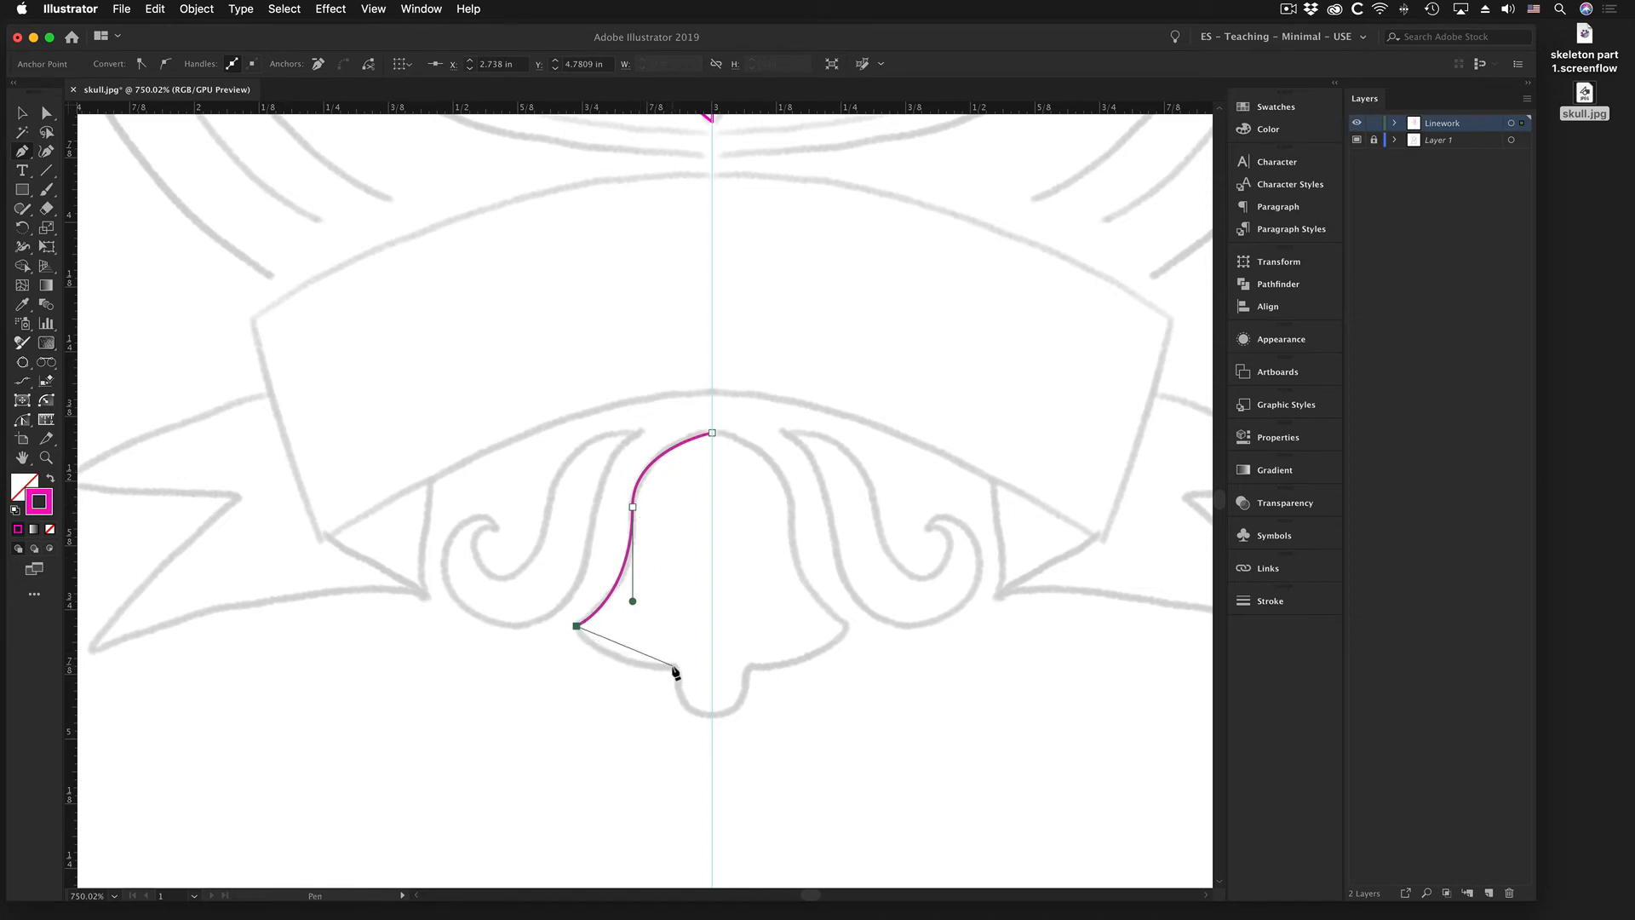
- Close the half-bell path, about 0.26 in wide and 0.54 in tall, with straight segments through the clapper joint and clapper bottom, back along the guide
{"action": "left_click", "coordinate": [673, 664]}
{"action": "left_click", "coordinate": [713, 716]}
{"action": "left_click", "coordinate": [713, 434]}
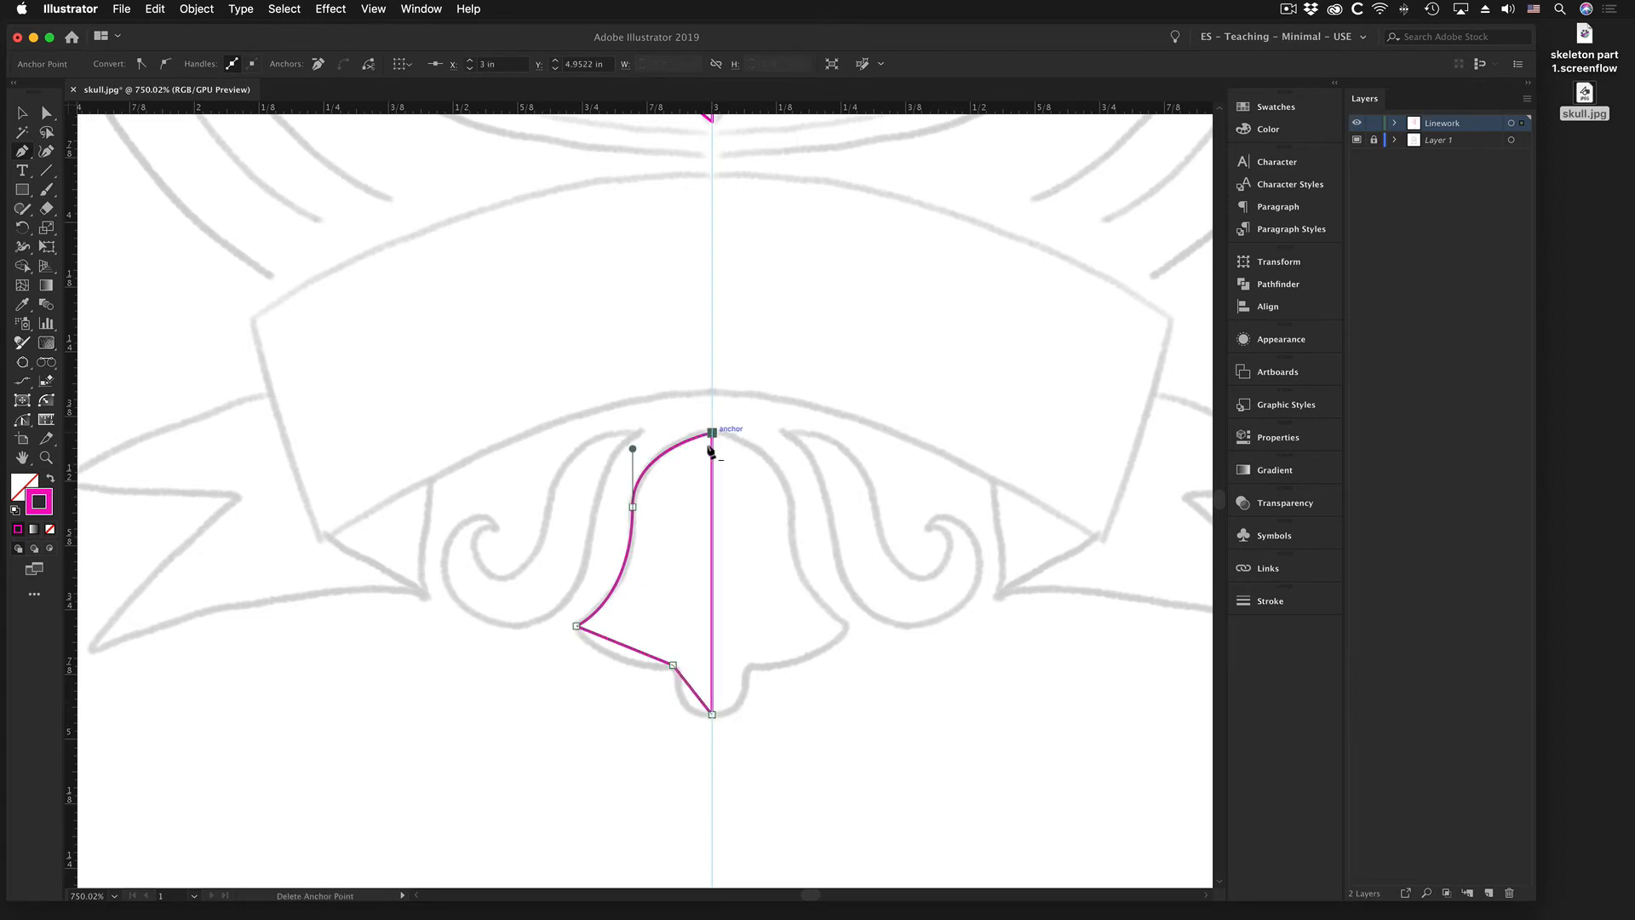
- Bend the bell's straight rim and clapper segments into curves that follow the sketch
{"action": "left_click_drag", "start_coordinate": [607, 645], "coordinate": [648, 648]}
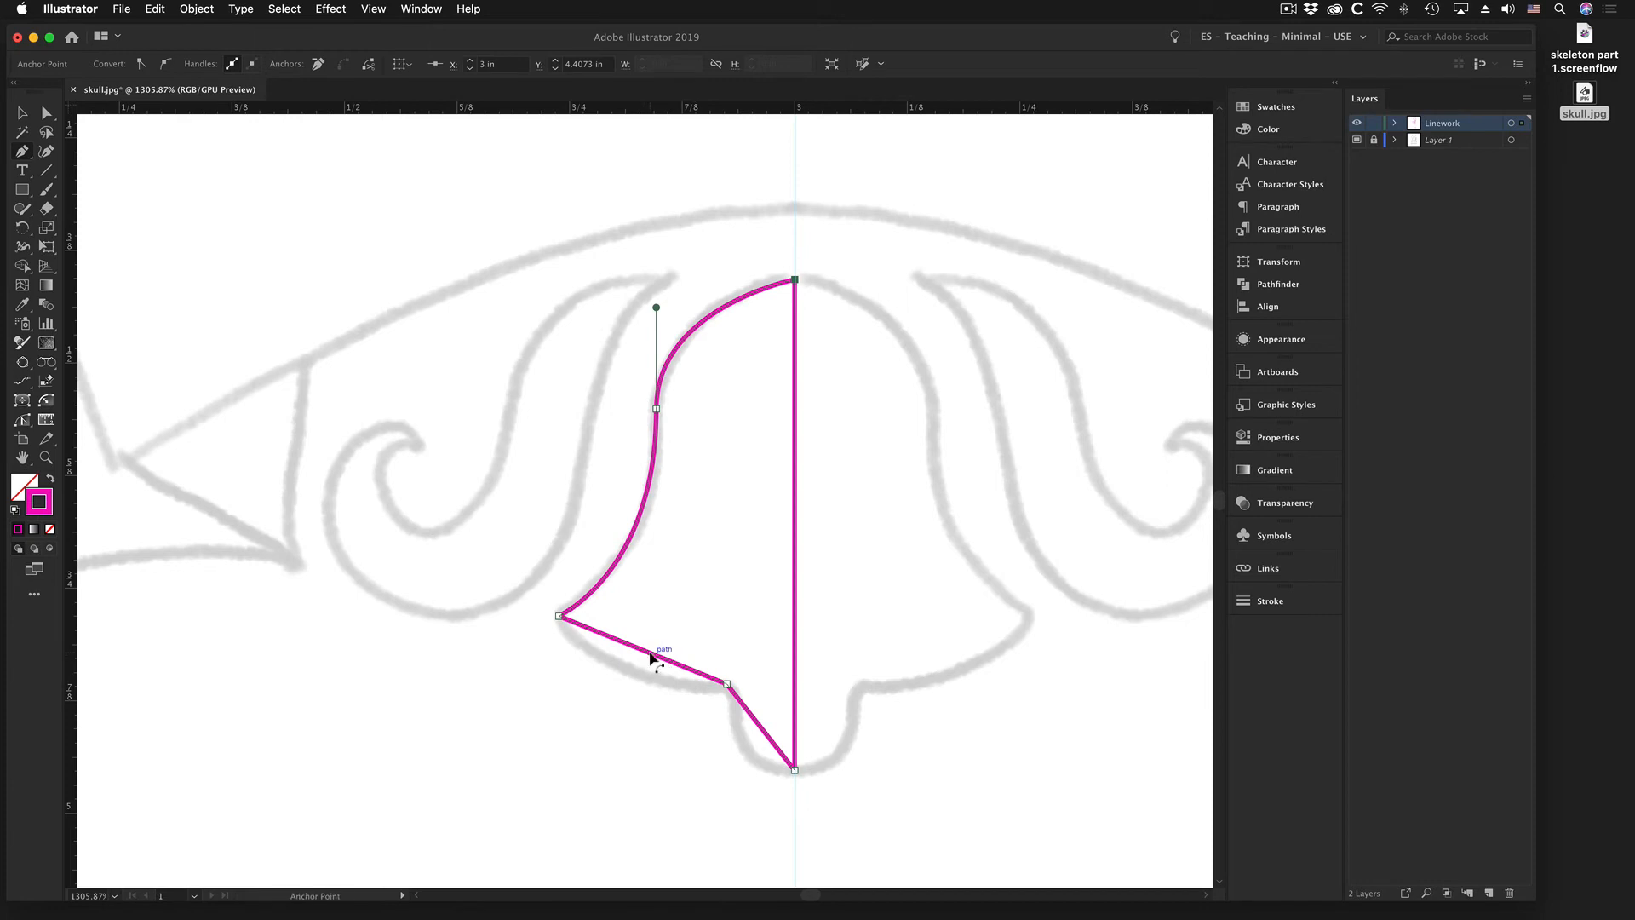
{"action": "left_click_drag", "start_coordinate": [651, 657], "coordinate": [638, 678]}
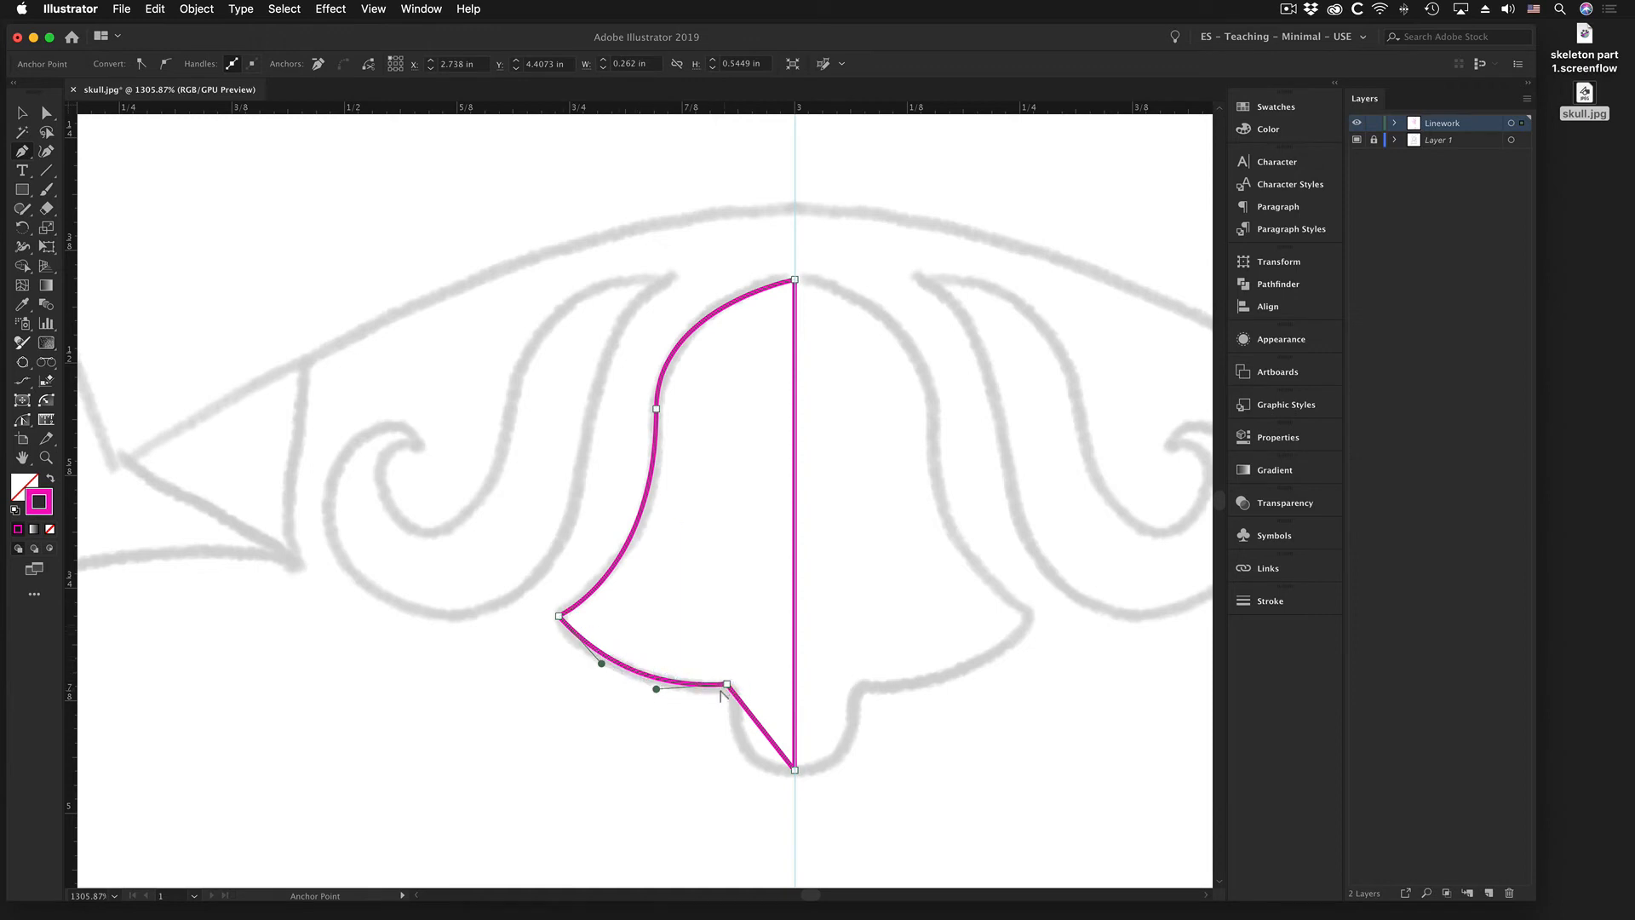
{"action": "left_click_drag", "start_coordinate": [770, 750], "coordinate": [753, 756]}
{"action": "left_click_drag", "start_coordinate": [752, 755], "coordinate": [753, 756]}
{"action": "key", "text": "p"}
{"action": "key", "text": "a"}
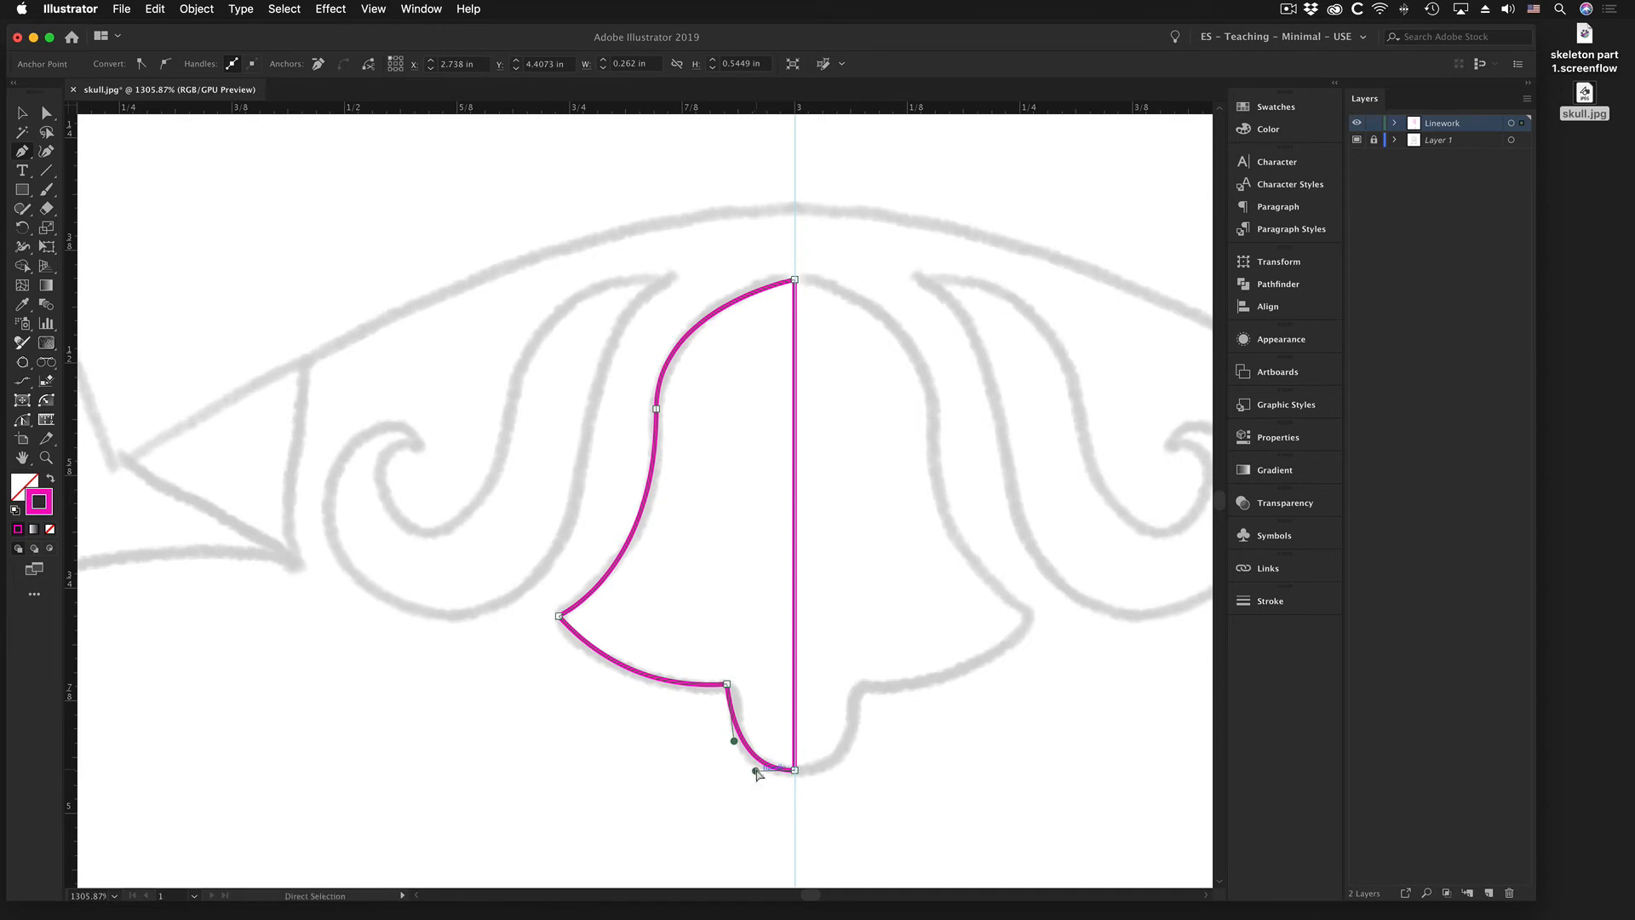
{"action": "mouse_move", "coordinate": [758, 774]}
{"action": "left_mouse_down"}
{"action": "mouse_move", "coordinate": [728, 772]}
{"action": "mouse_move", "coordinate": [757, 775]}
{"action": "left_mouse_up"}
- Smooth the bell's top anchor on its outer side only, and balance the shoulder handles while keeping the centre edge straight
{"action": "left_click", "coordinate": [795, 279], "text": "super"}
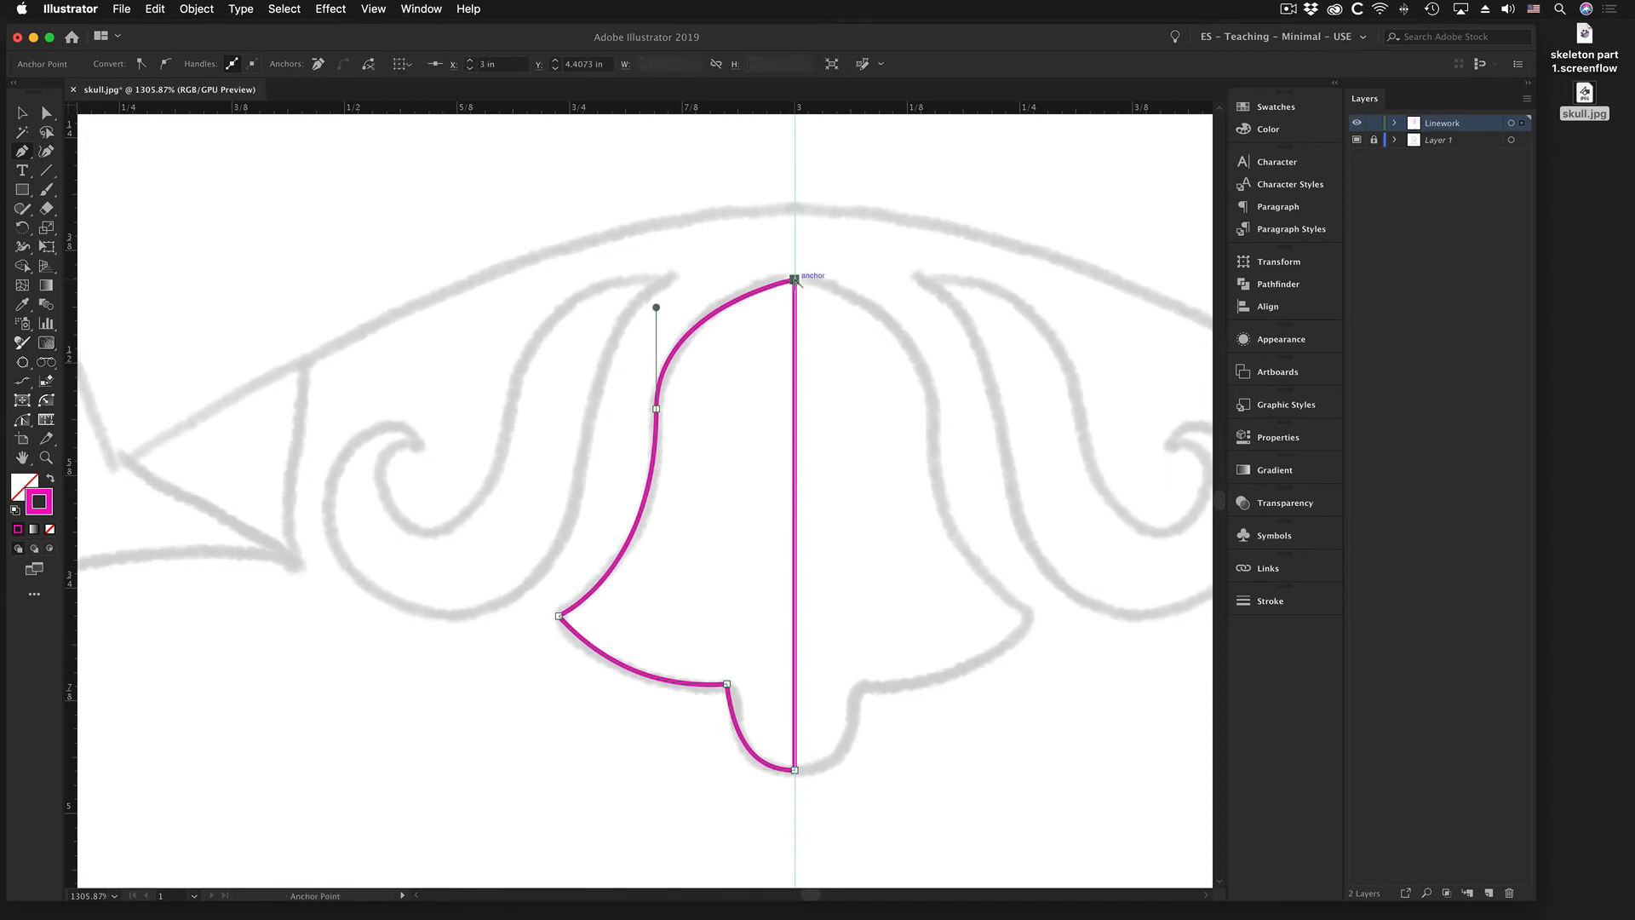
{"action": "left_click_drag", "start_coordinate": [795, 279], "coordinate": [746, 284]}
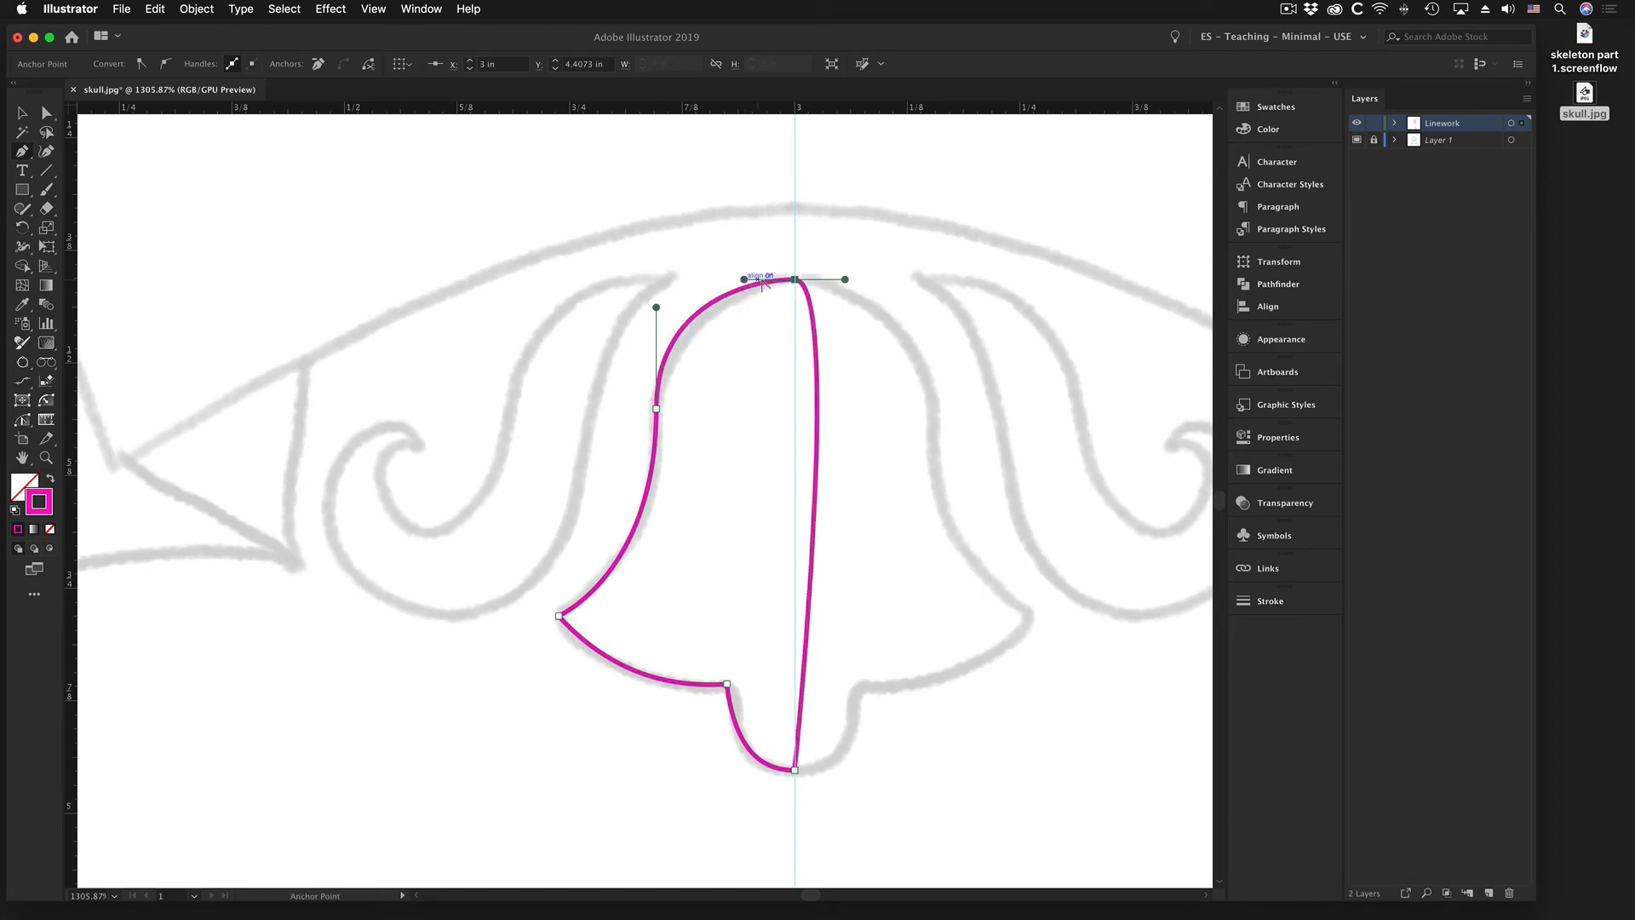
{"action": "left_click_drag", "start_coordinate": [845, 279], "coordinate": [801, 282]}
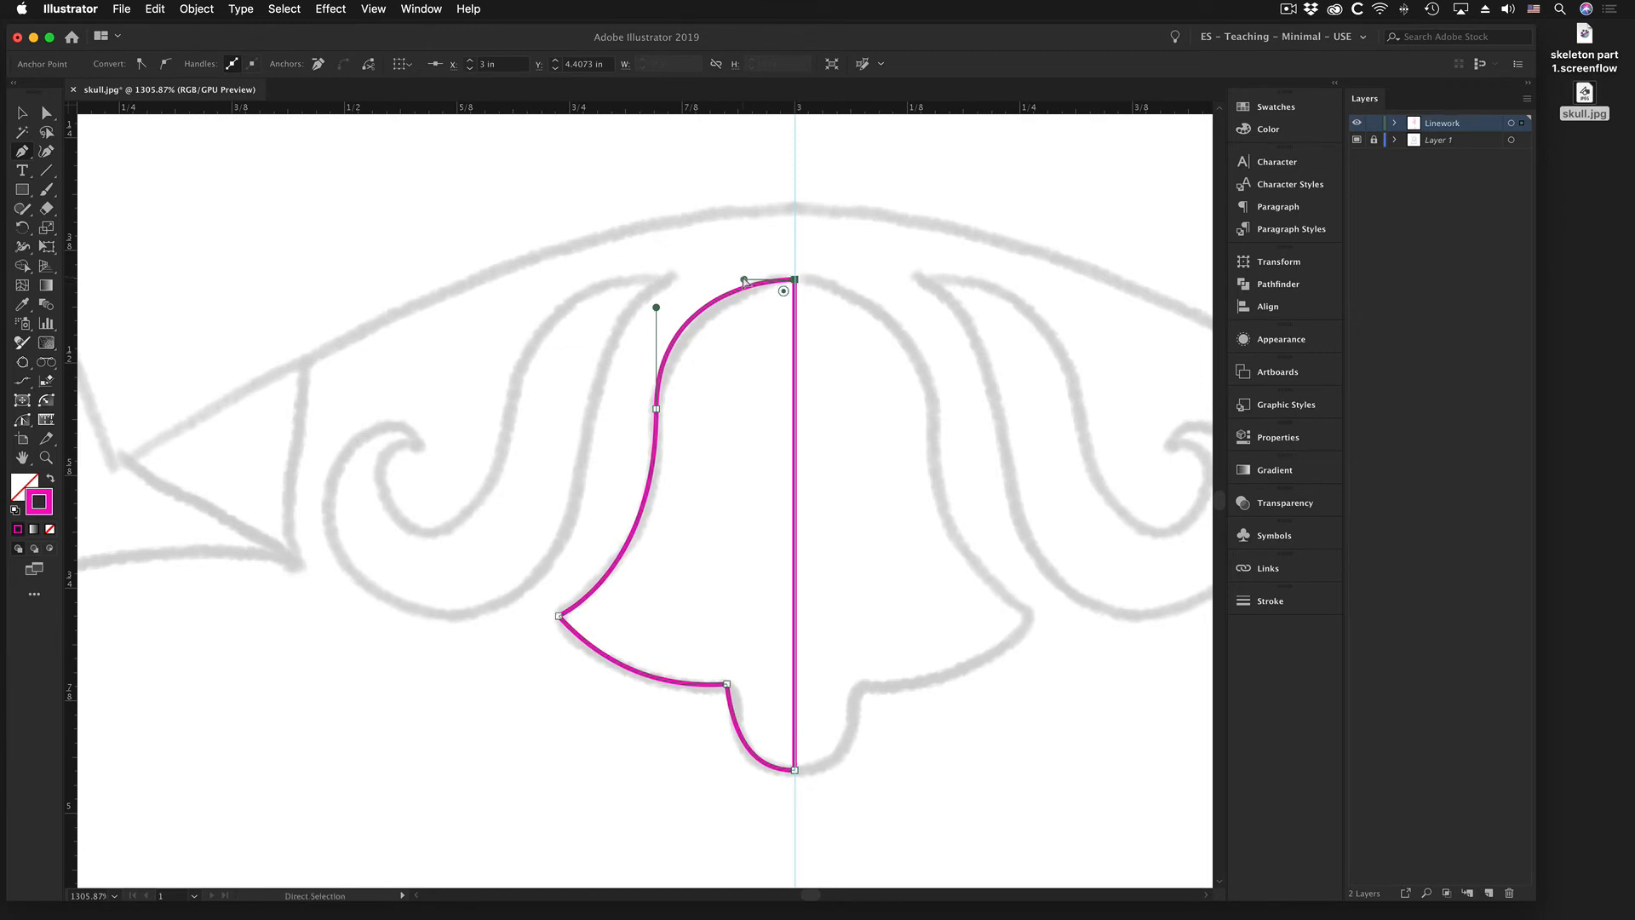
{"action": "left_click_drag", "start_coordinate": [656, 309], "coordinate": [656, 327]}
{"action": "left_click_drag", "start_coordinate": [743, 279], "coordinate": [735, 280]}
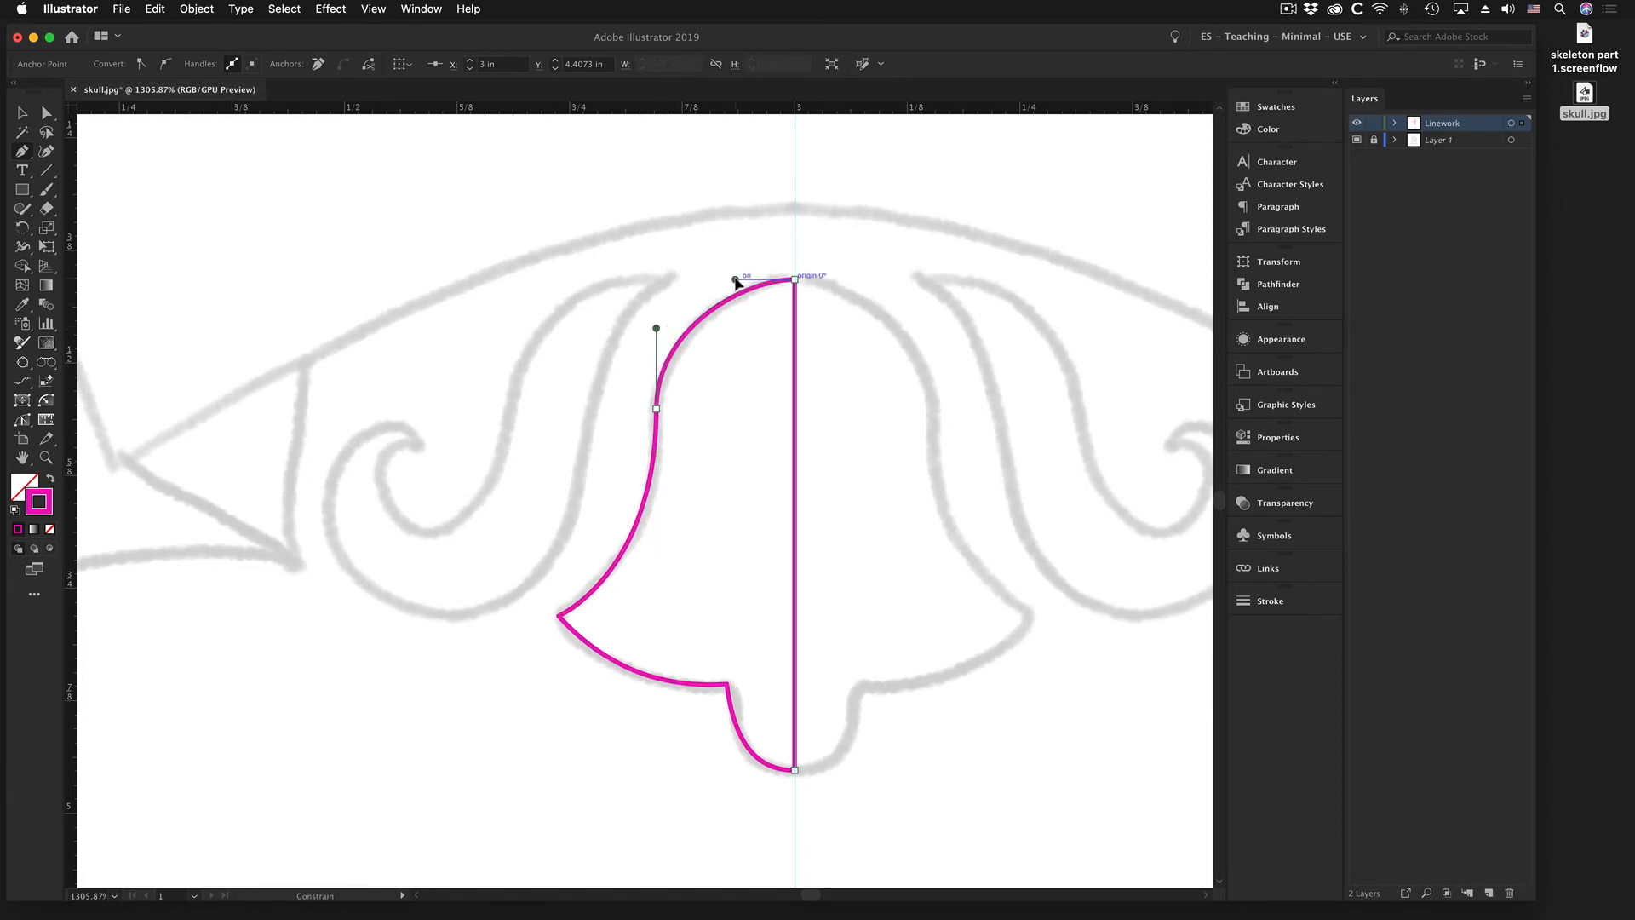
{"action": "left_click_drag", "start_coordinate": [656, 328], "coordinate": [656, 322]}
{"action": "left_click_drag", "start_coordinate": [738, 281], "coordinate": [741, 279]}
- Hide Layer 1 and deselect the path to review the bell outline alone, and show the sketch again
{"action": "left_click", "coordinate": [1357, 140]}
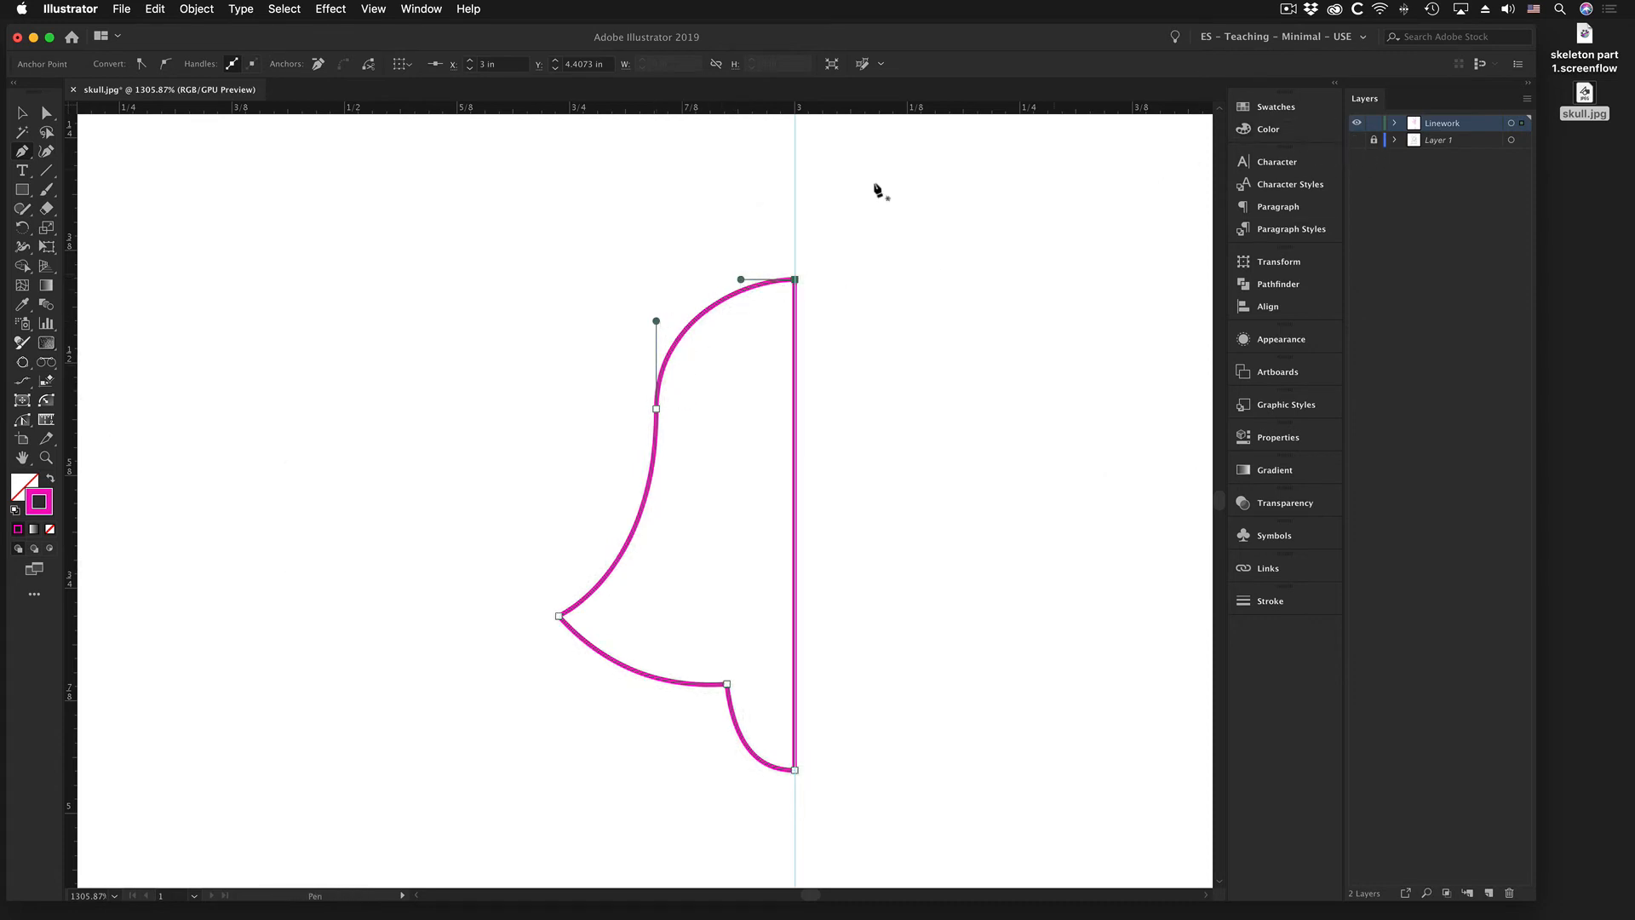
{"action": "left_click", "coordinate": [653, 240]}
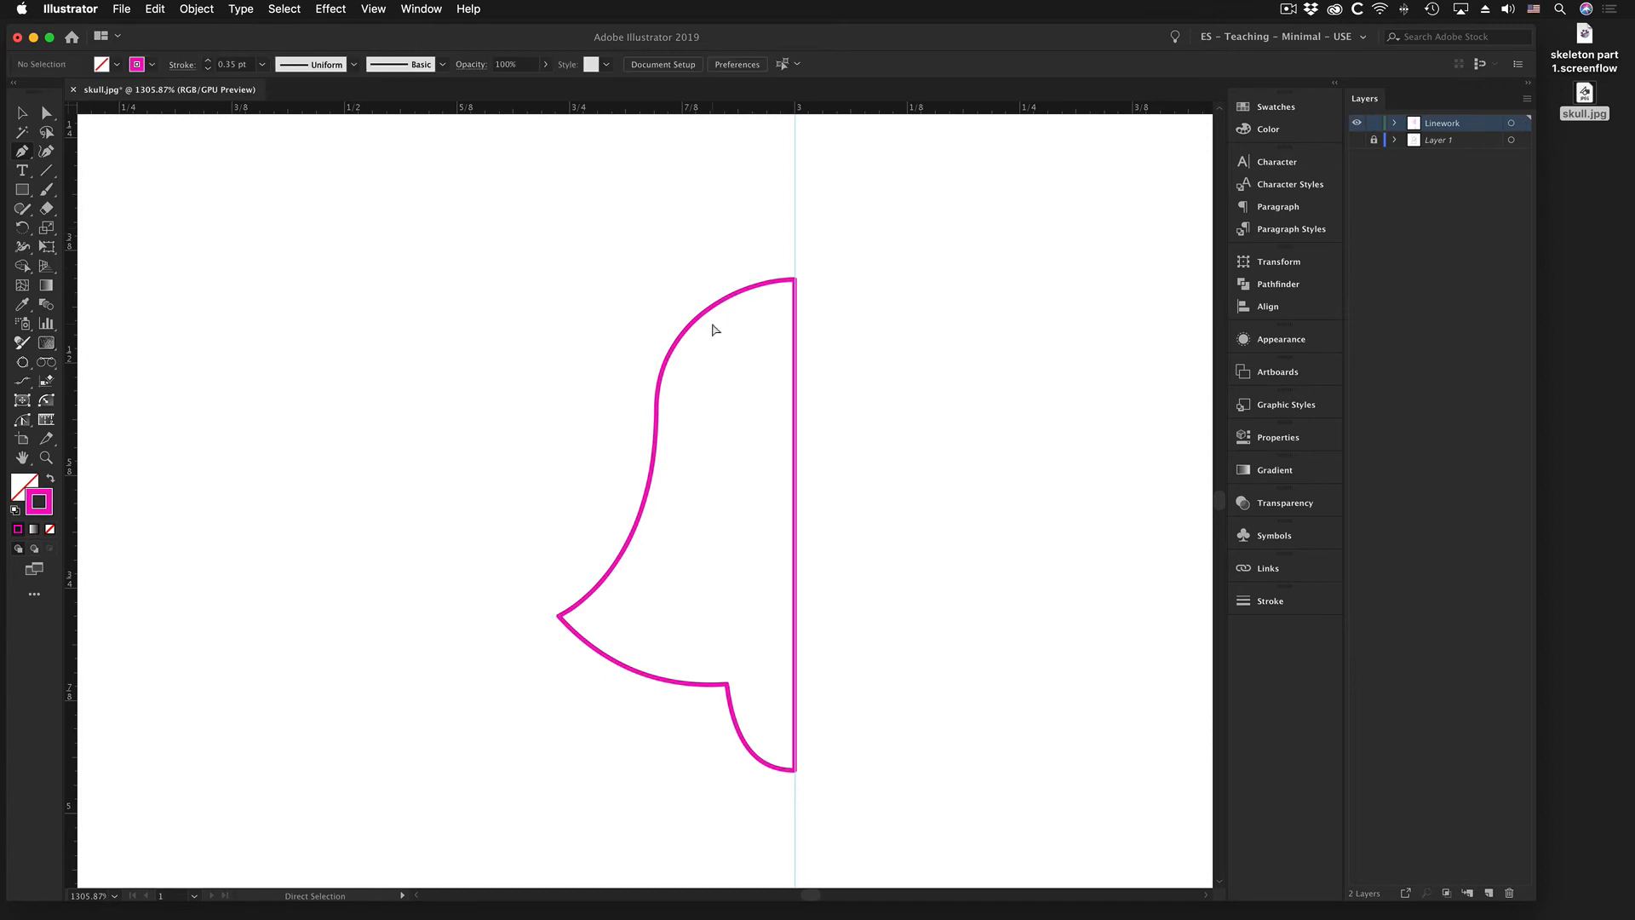
{"action": "key", "text": "p"}
{"action": "left_click", "coordinate": [1357, 140]}
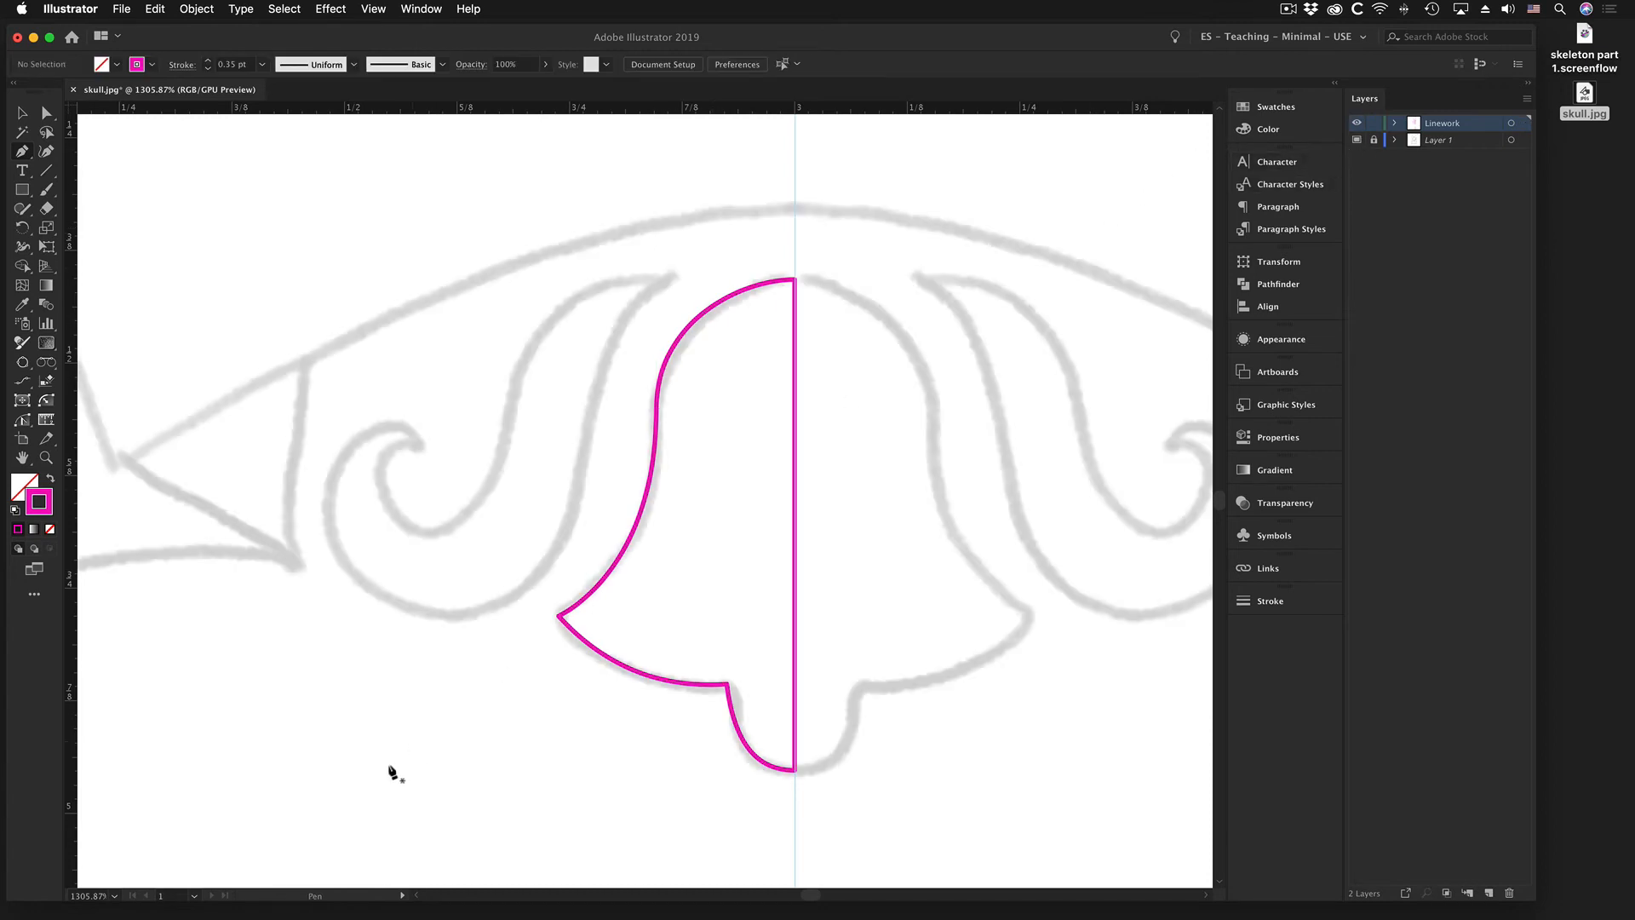
- Round the bell's pointed rim corner slightly to match the sketch, and deselect the path
{"action": "left_click", "coordinate": [559, 616], "text": "super"}
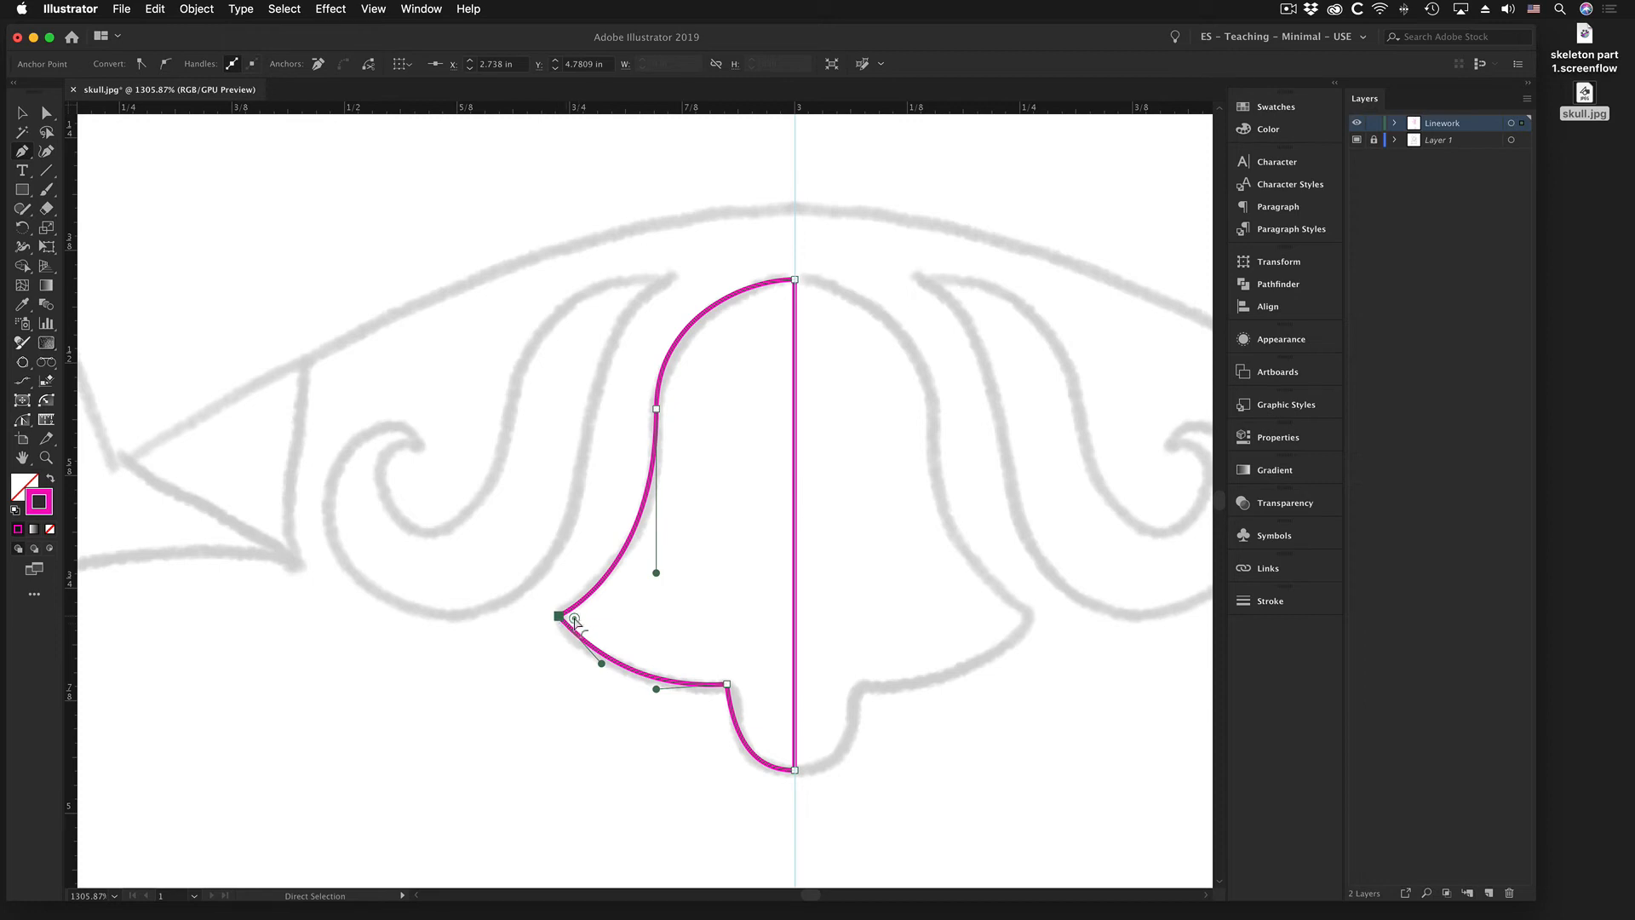
{"action": "left_click_drag", "start_coordinate": [575, 619], "coordinate": [567, 621]}
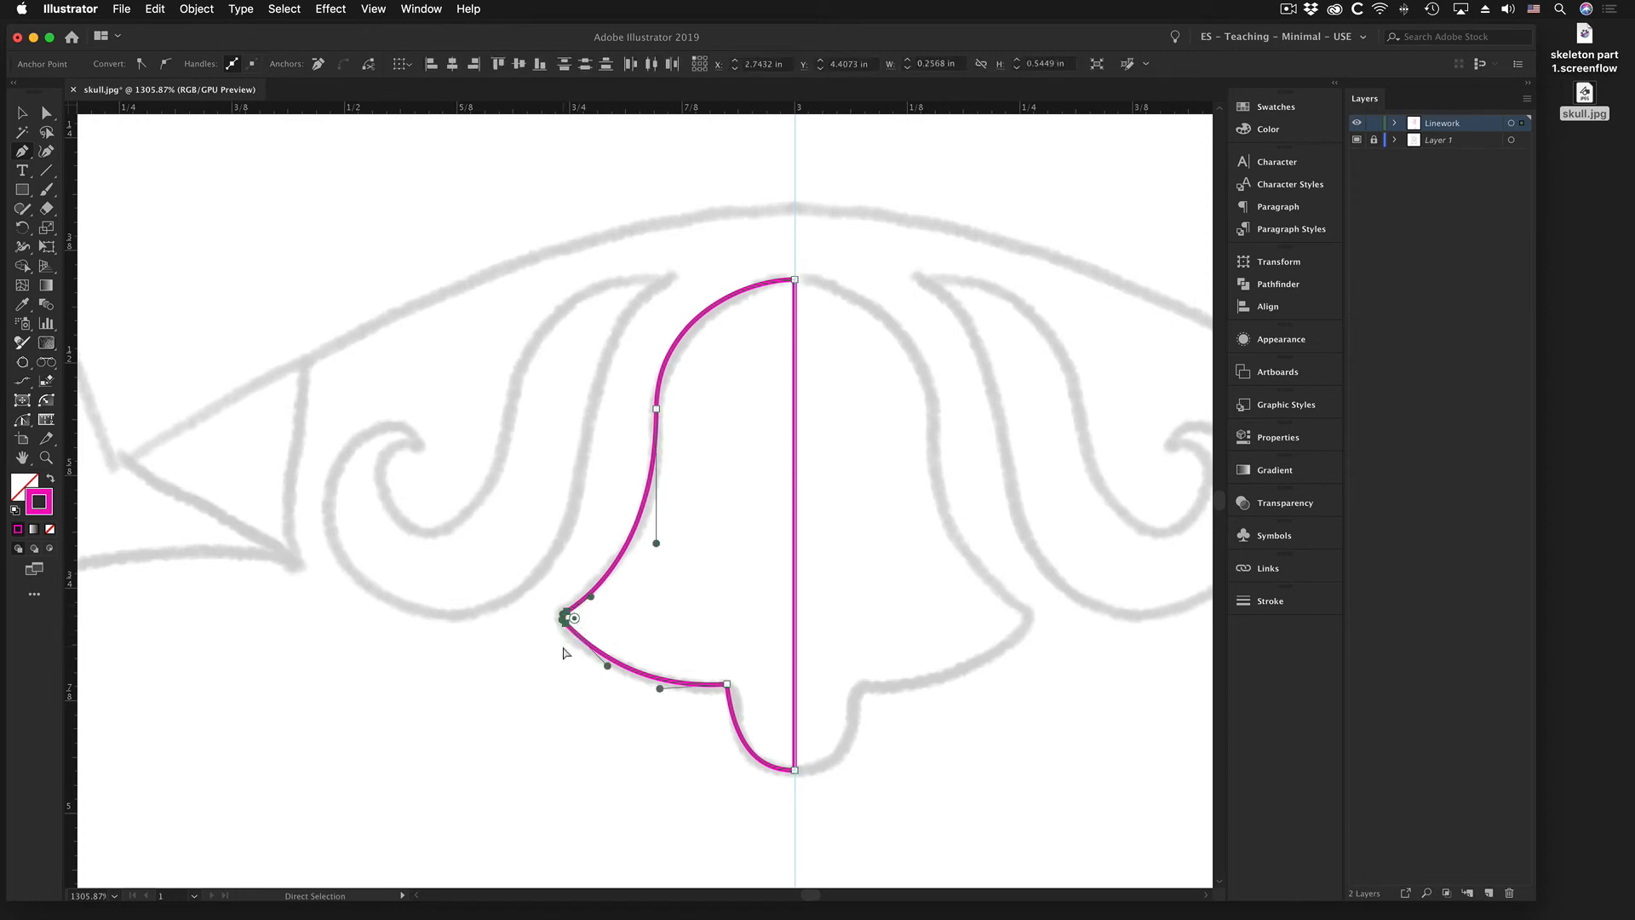
{"action": "left_click", "coordinate": [564, 652]}
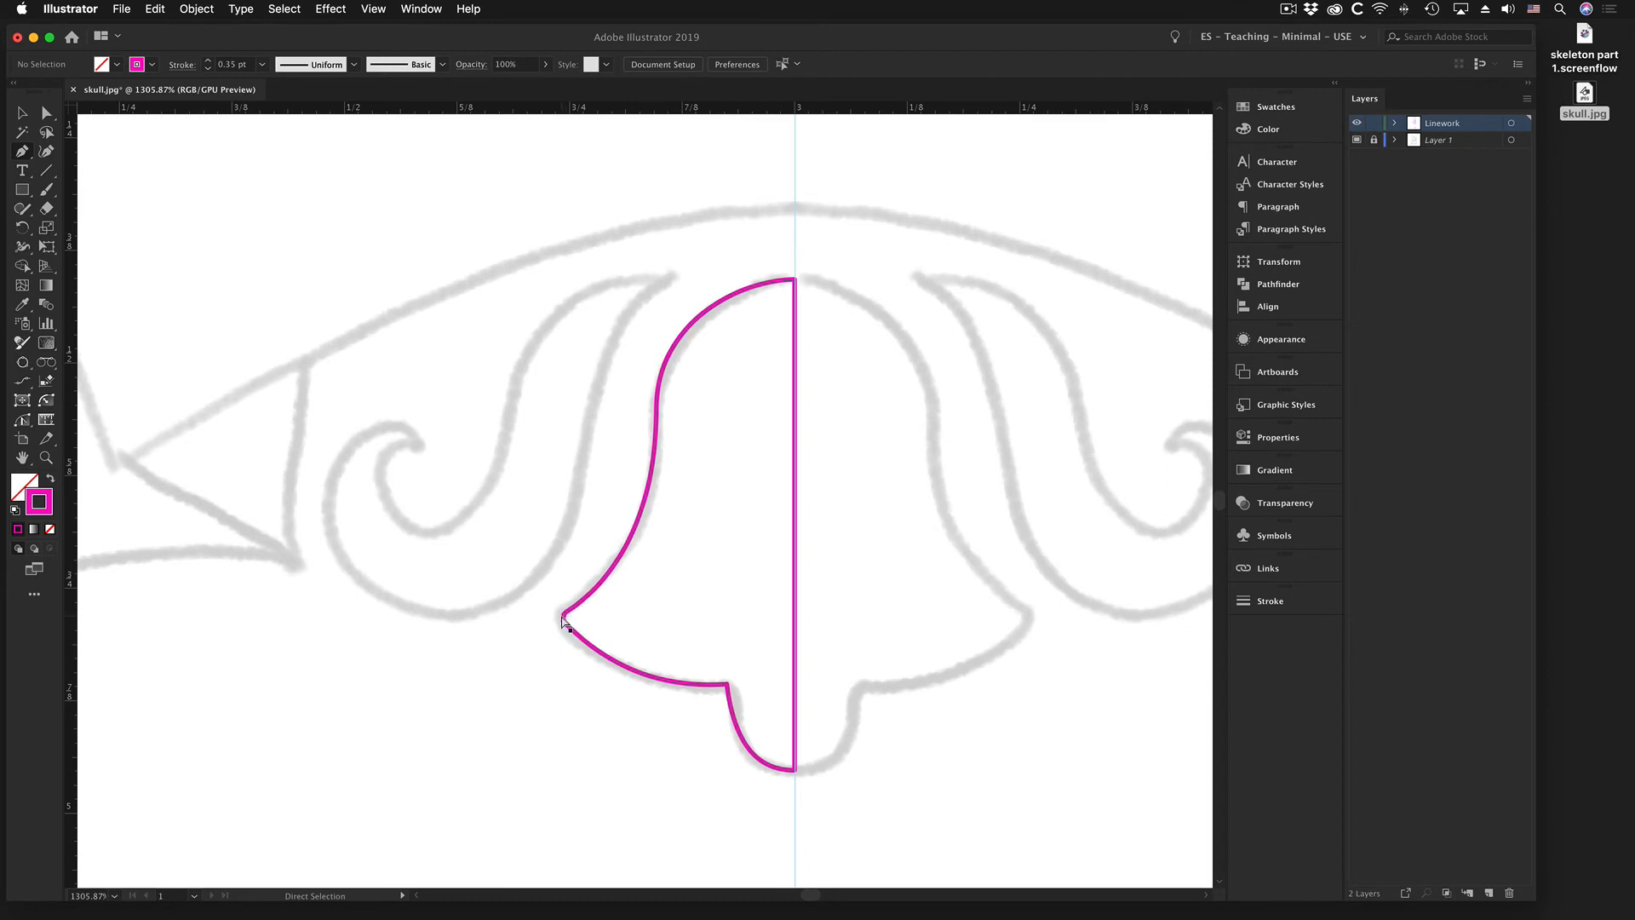
{"action": "left_click", "coordinate": [565, 616]}
{"action": "mouse_move", "coordinate": [574, 618]}
{"action": "left_mouse_down"}
{"action": "mouse_move", "coordinate": [550, 627]}
{"action": "mouse_move", "coordinate": [608, 625]}
{"action": "mouse_move", "coordinate": [554, 622]}
{"action": "mouse_move", "coordinate": [579, 620]}
{"action": "left_mouse_up"}
{"action": "left_click", "coordinate": [578, 694]}
- Move the anchor between rim and clapper onto the sketch, refine the adjoining curves, and deselect the path
{"action": "left_click", "coordinate": [646, 678]}
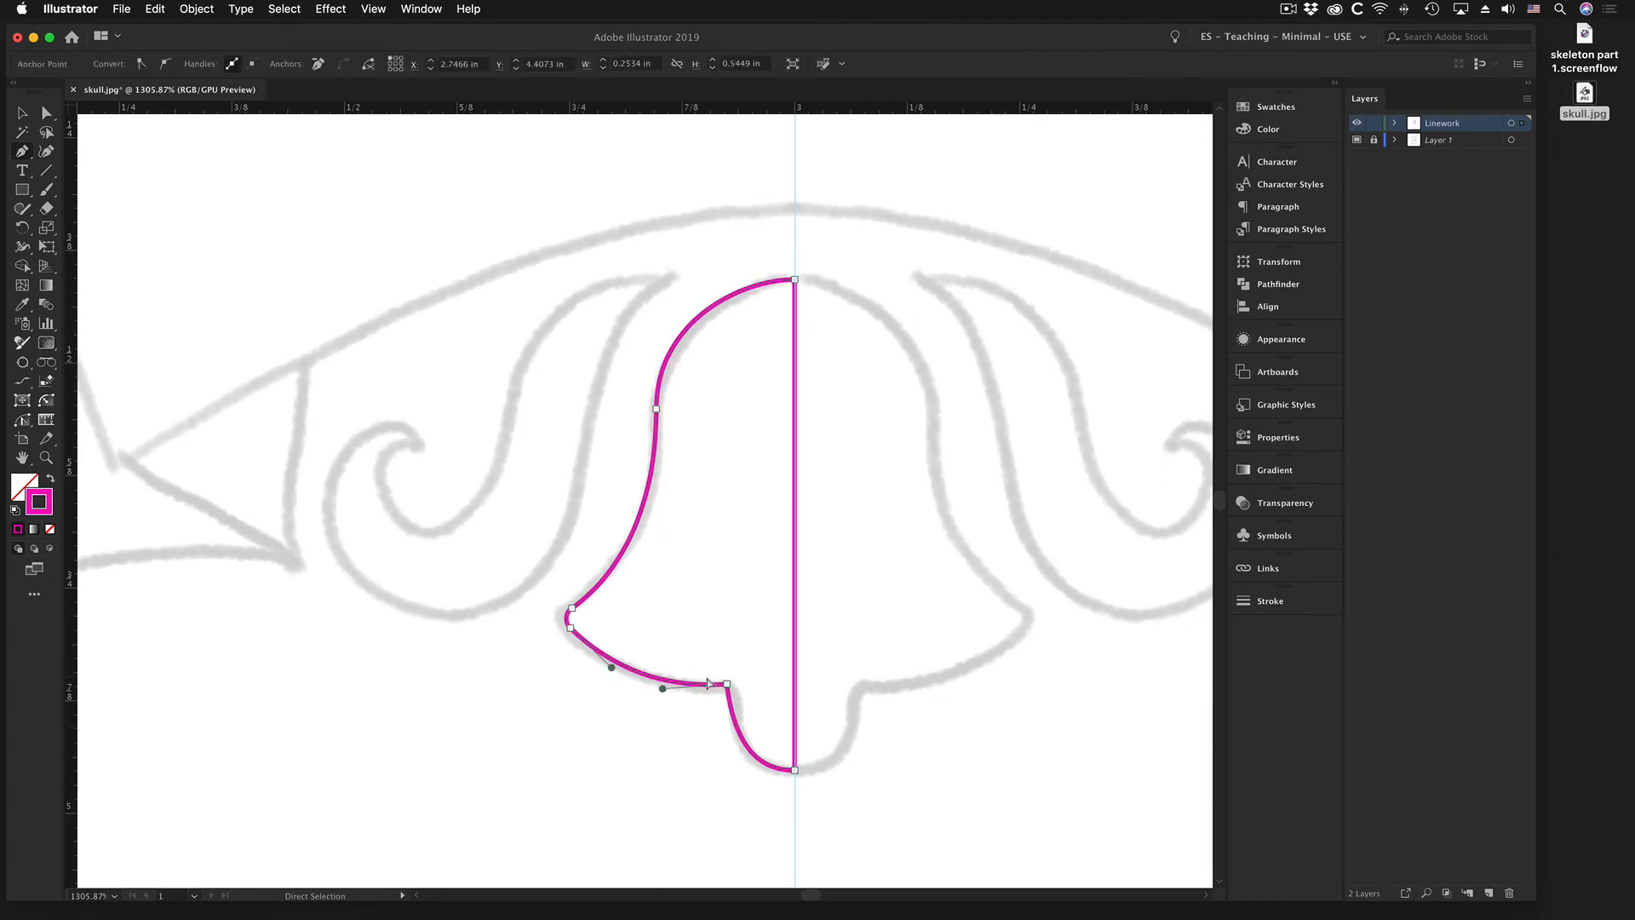
{"action": "left_click_drag", "start_coordinate": [728, 687], "coordinate": [733, 753]}
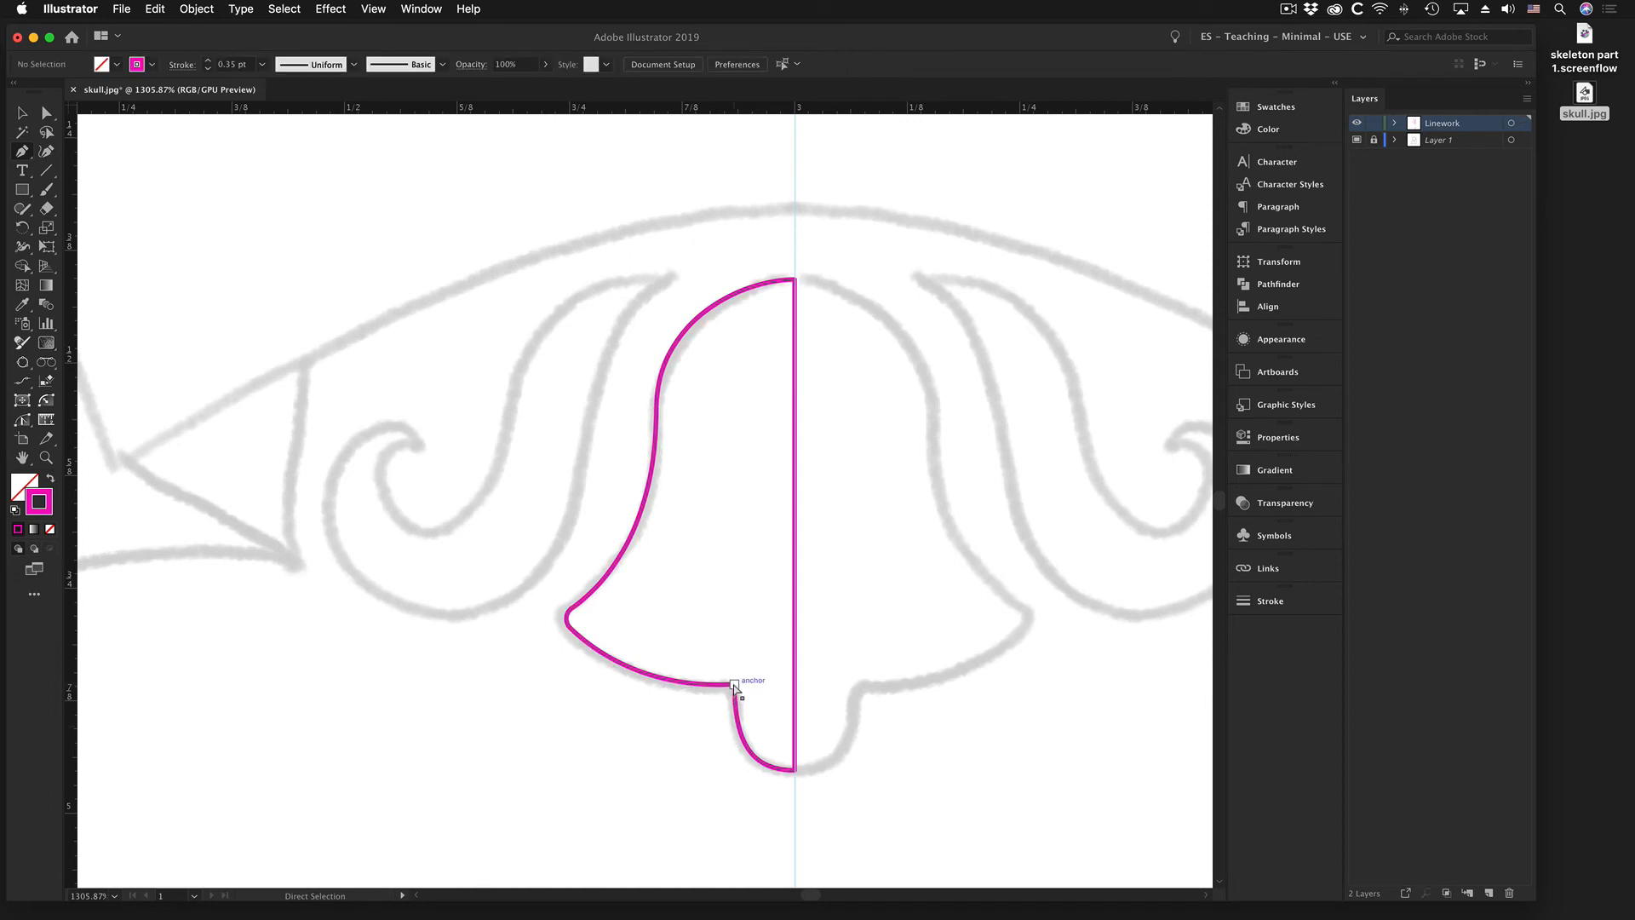
{"action": "left_click_drag", "start_coordinate": [672, 691], "coordinate": [673, 687]}
{"action": "left_click", "coordinate": [694, 722], "text": "super"}
- Trace the scroll beside the bell as a closed path, from its upper tip around the bottom, the curl and the inner edge
{"action": "left_click", "coordinate": [622, 494], "text": "alt+super"}
{"action": "left_click", "coordinate": [707, 599], "text": "alt+super"}
{"action": "left_click", "coordinate": [707, 598], "text": "alt+super"}
{"action": "left_click_drag", "start_coordinate": [579, 408], "coordinate": [809, 585]}
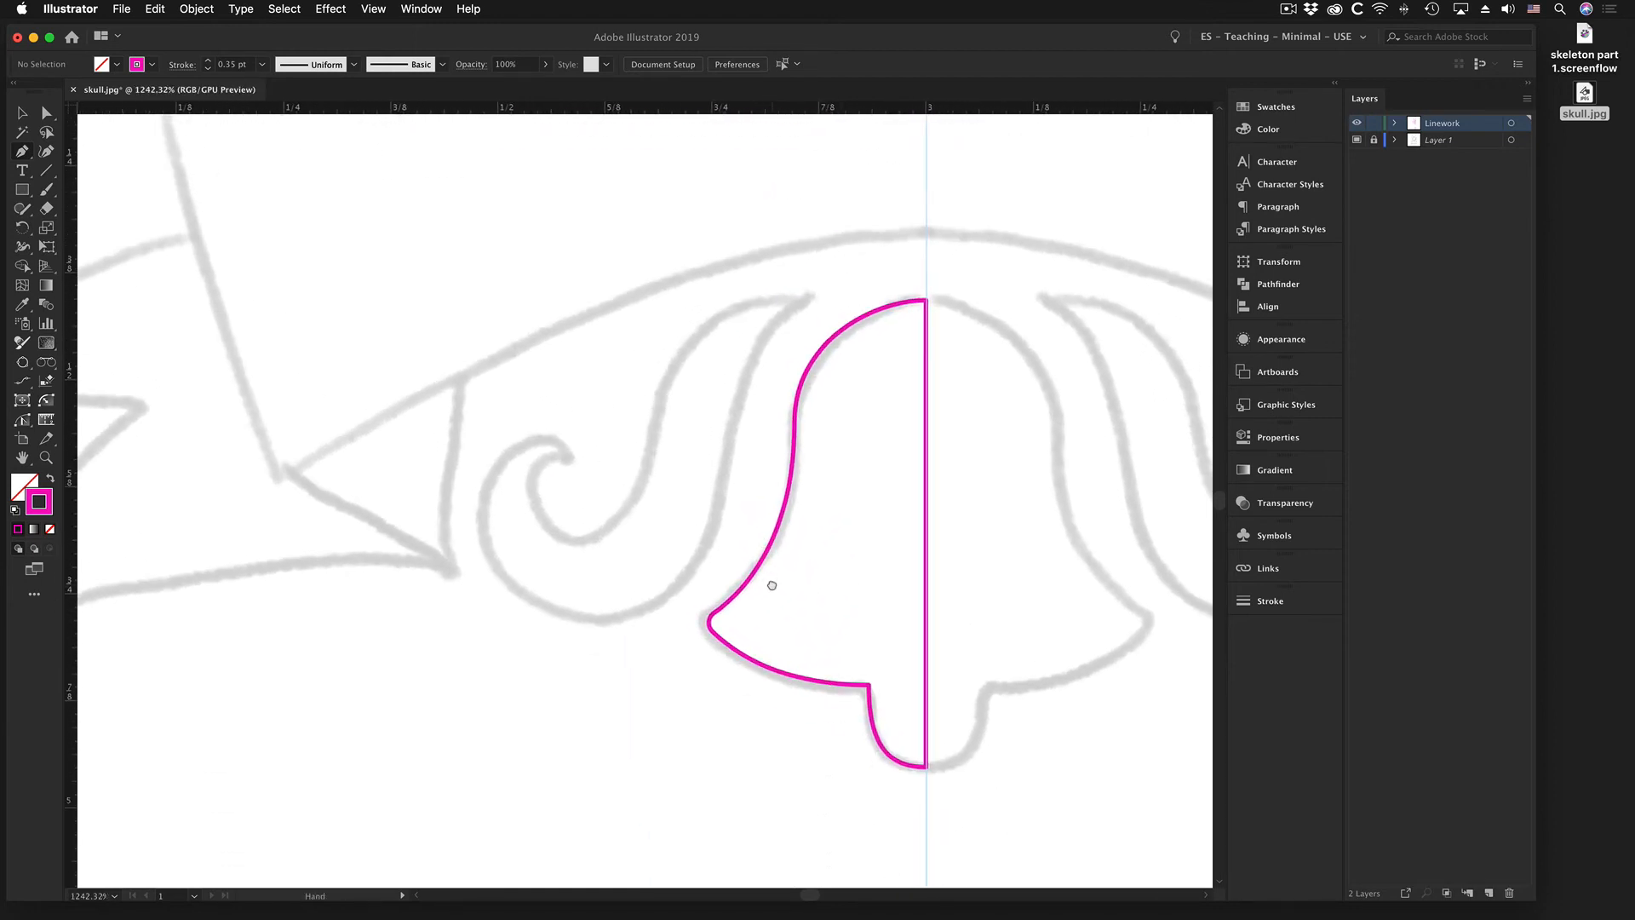
{"action": "left_click", "coordinate": [803, 299]}
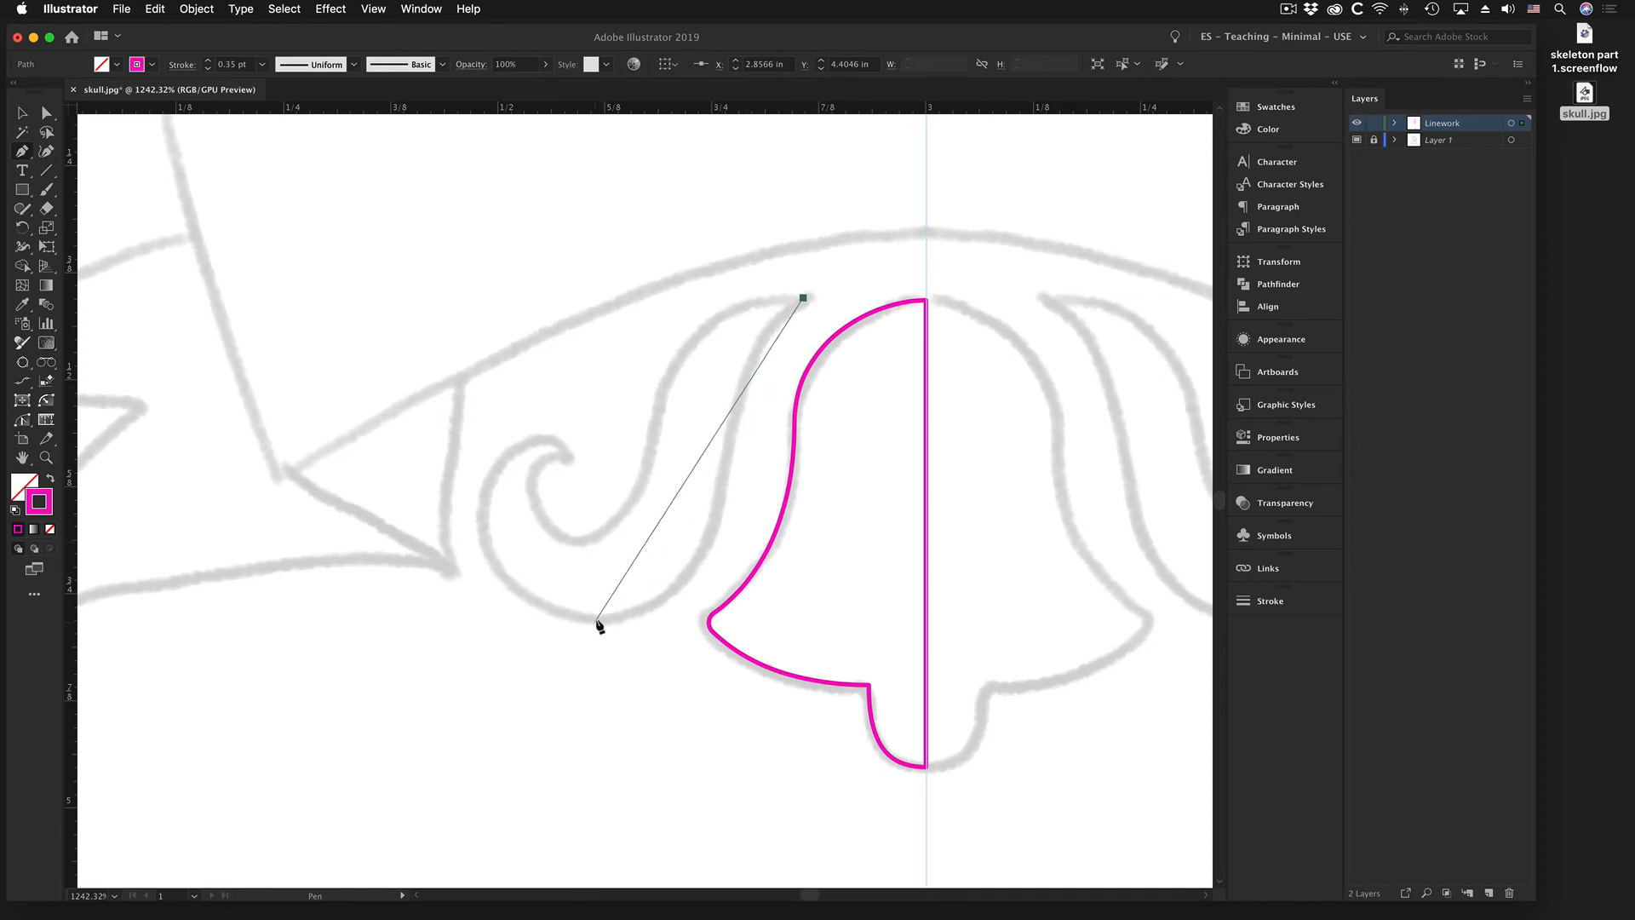
{"action": "left_click_drag", "start_coordinate": [600, 621], "coordinate": [538, 623]}
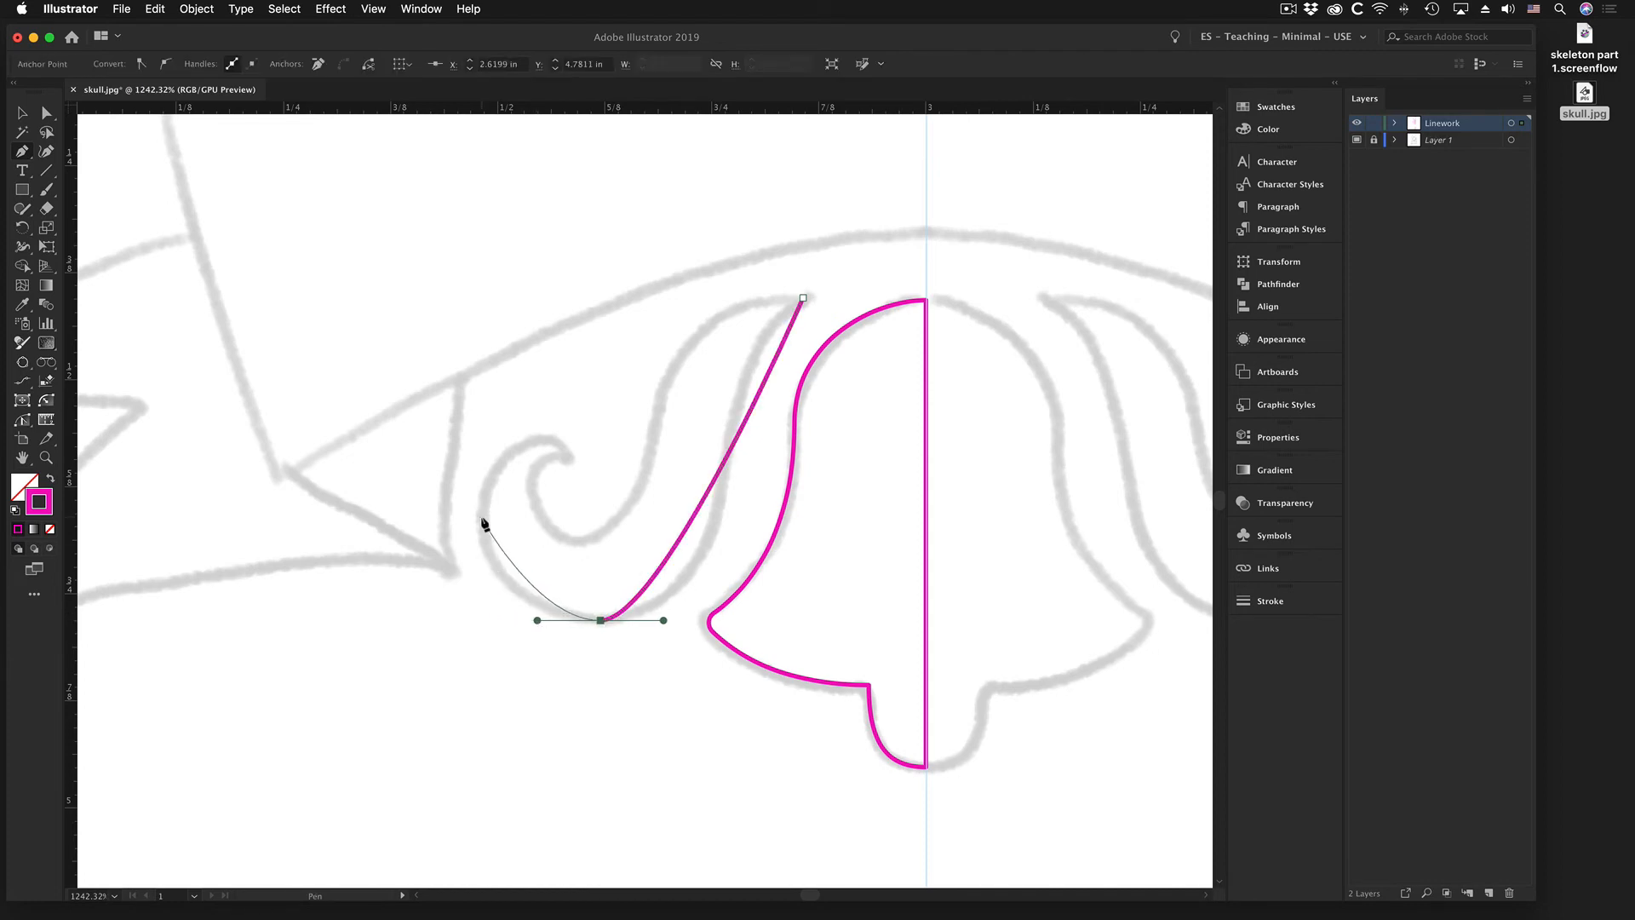
{"action": "left_click_drag", "start_coordinate": [482, 518], "coordinate": [482, 462]}
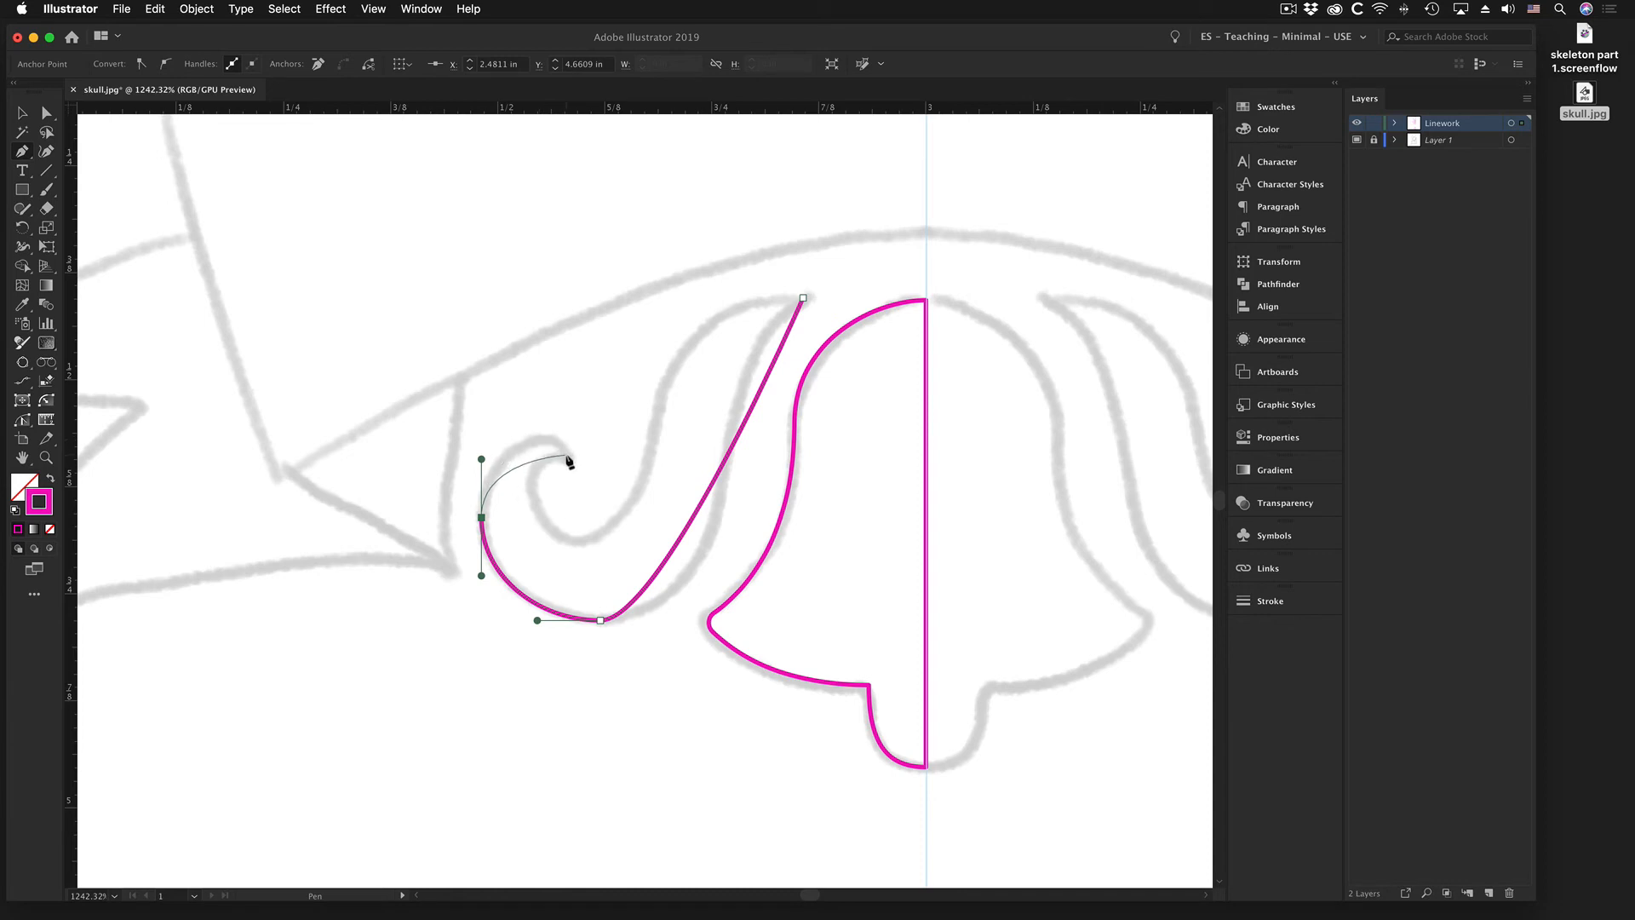
{"action": "left_click_drag", "start_coordinate": [568, 457], "coordinate": [606, 543]}
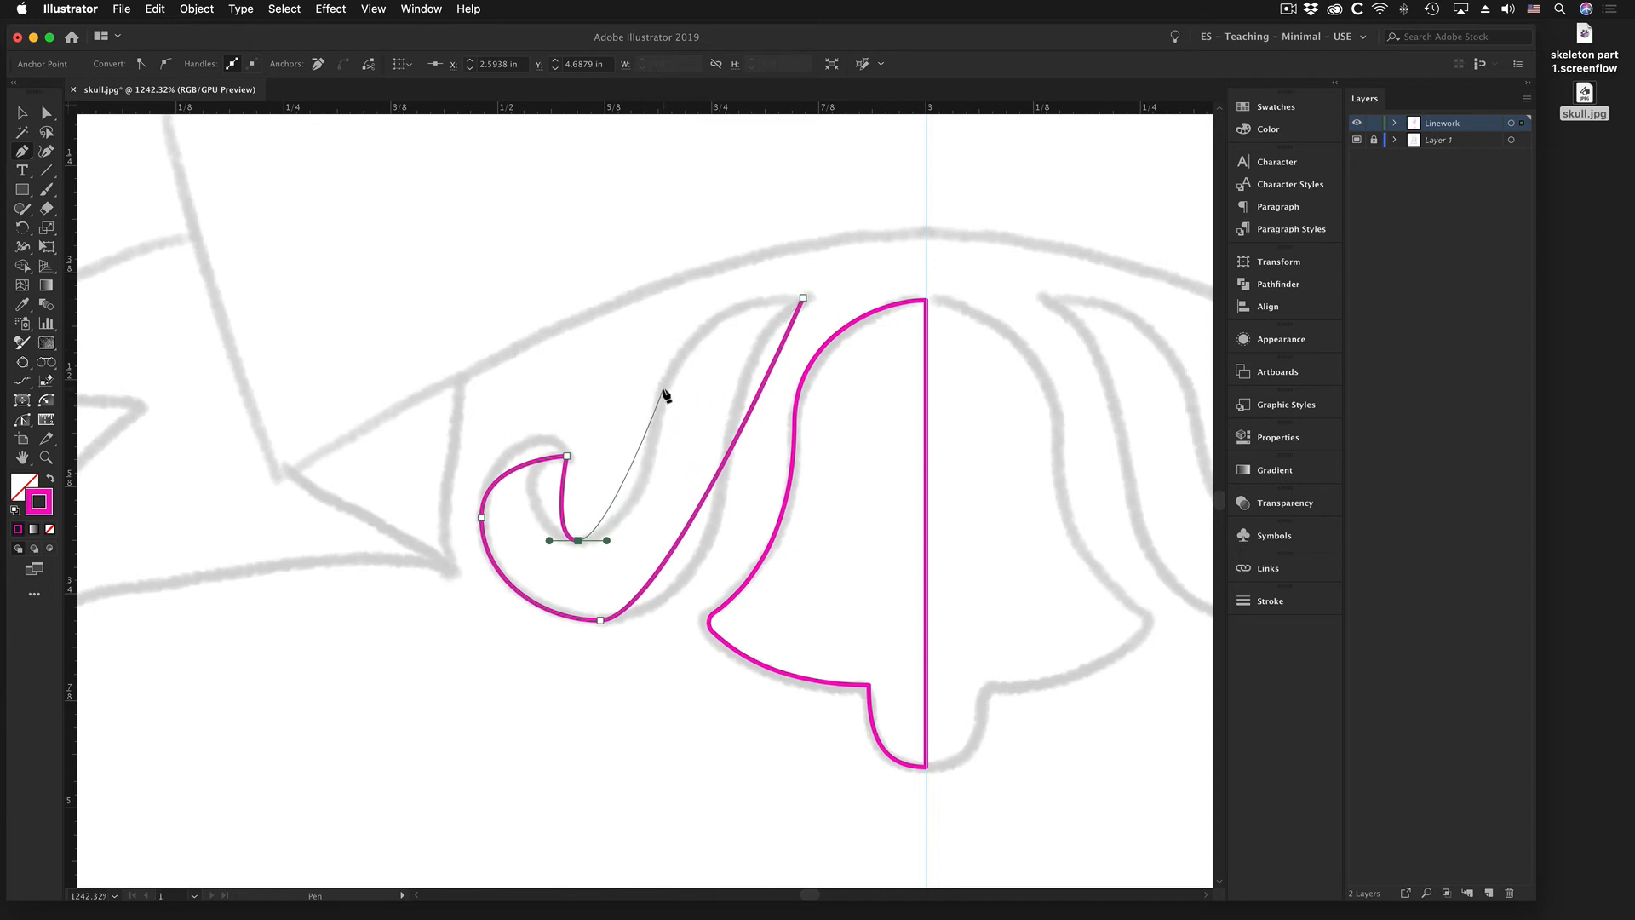
{"action": "left_click_drag", "start_coordinate": [663, 389], "coordinate": [682, 348]}
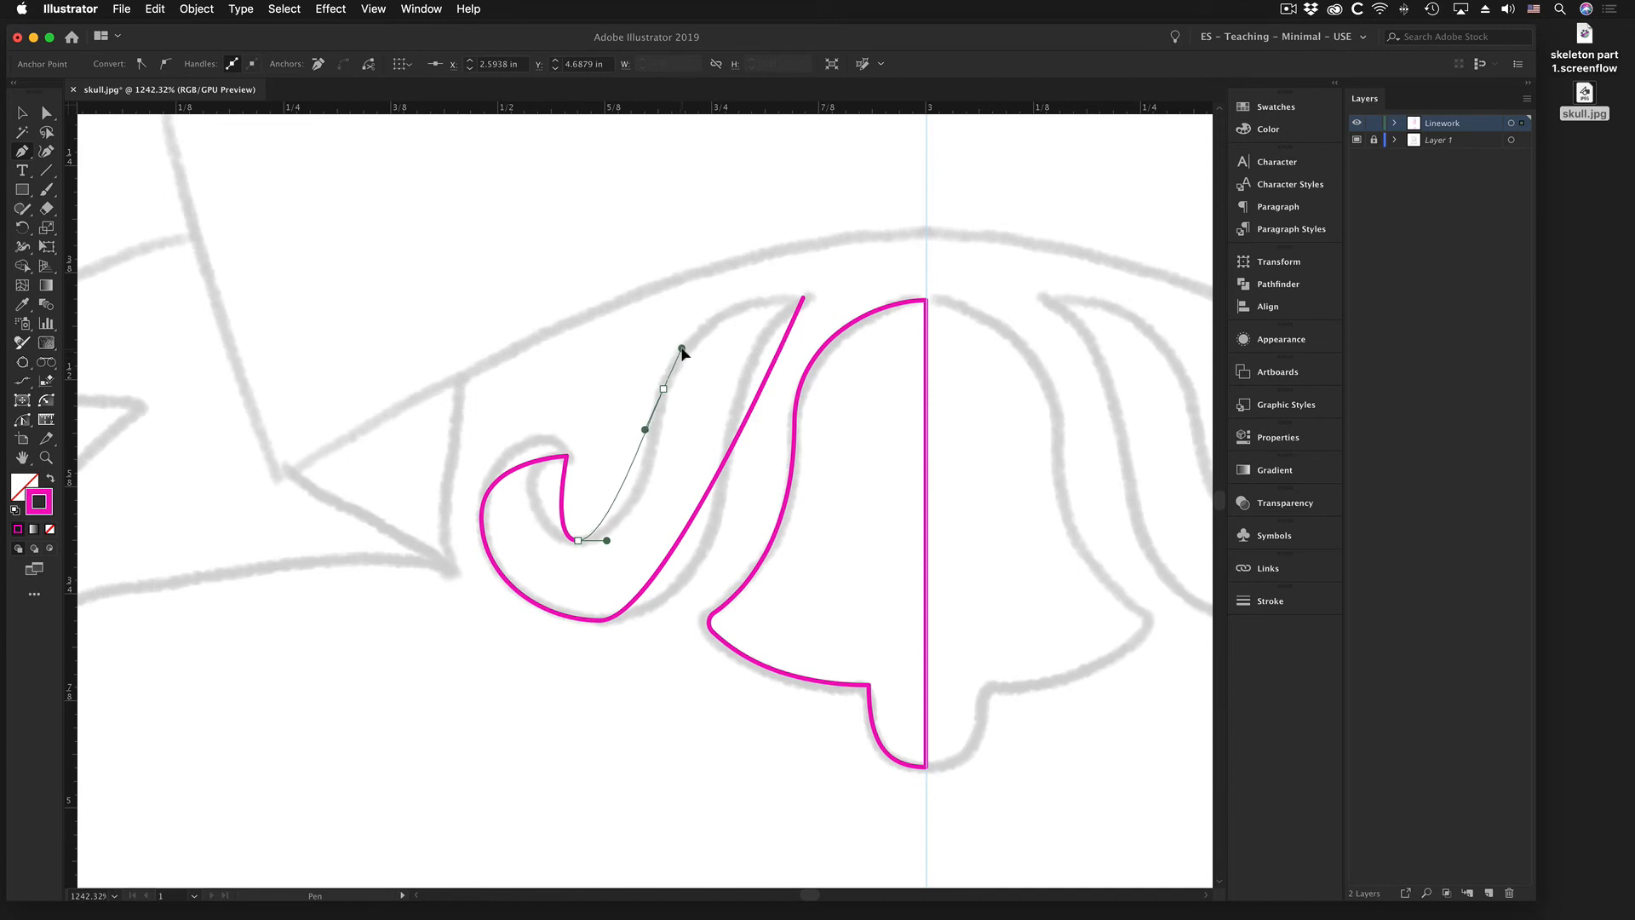
{"action": "left_click", "coordinate": [803, 298]}
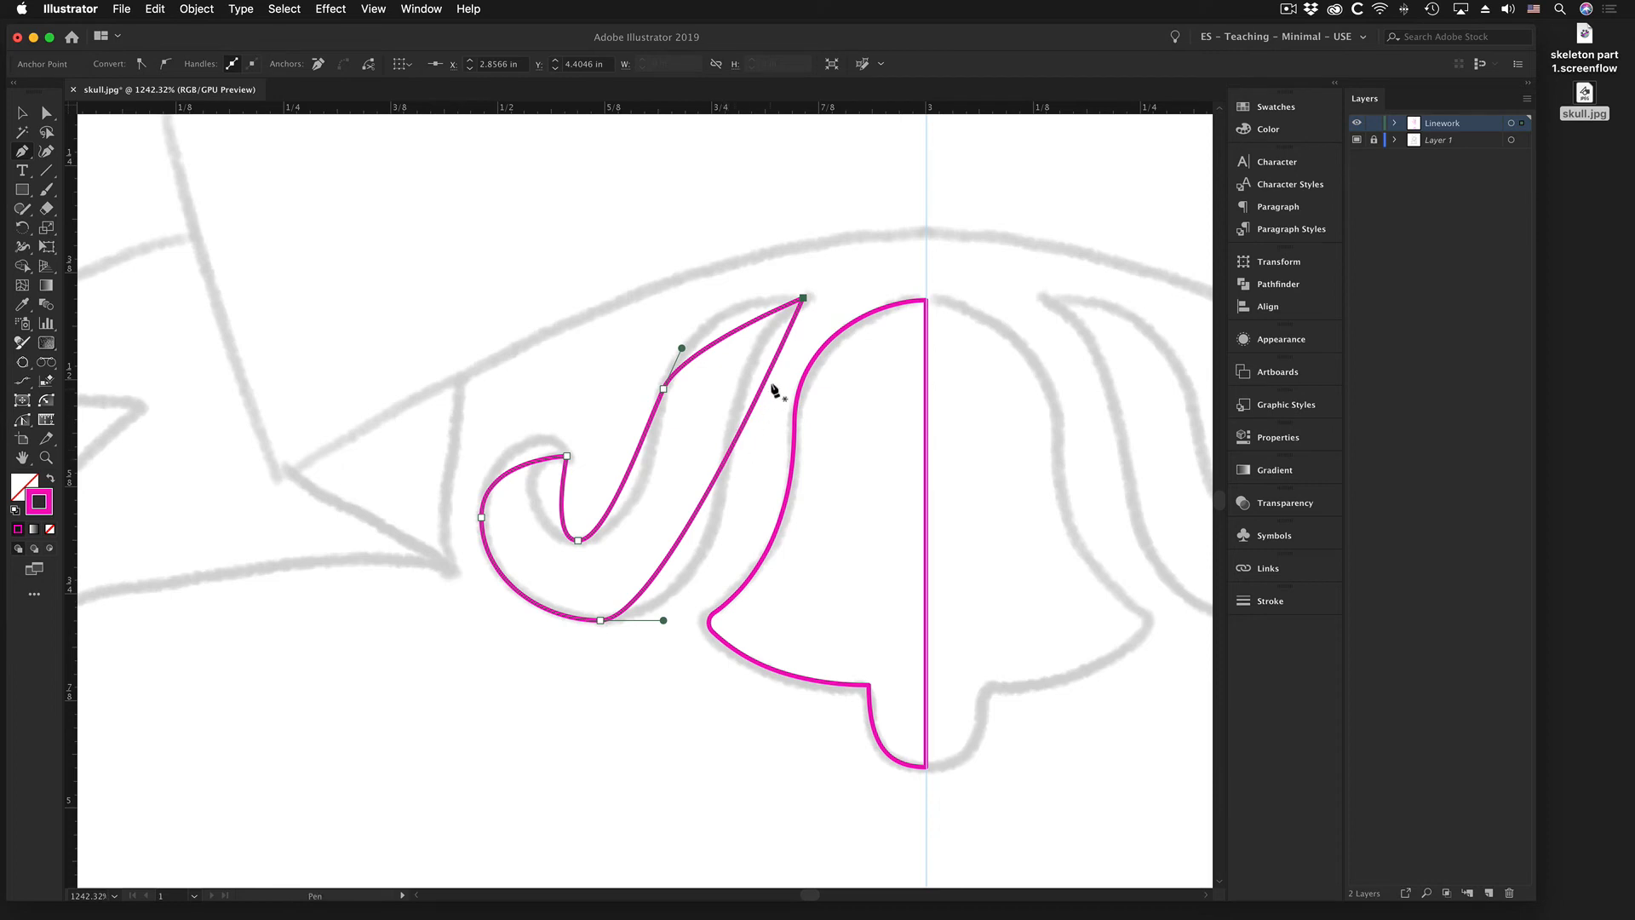
- Add an anchor on the scroll's edge facing the bell, curve it to the sketch, and adjust the bottom anchor and its handle
{"action": "left_click", "coordinate": [725, 461]}
{"action": "key", "text": "super"}
{"action": "left_click_drag", "start_coordinate": [725, 459], "coordinate": [723, 576]}
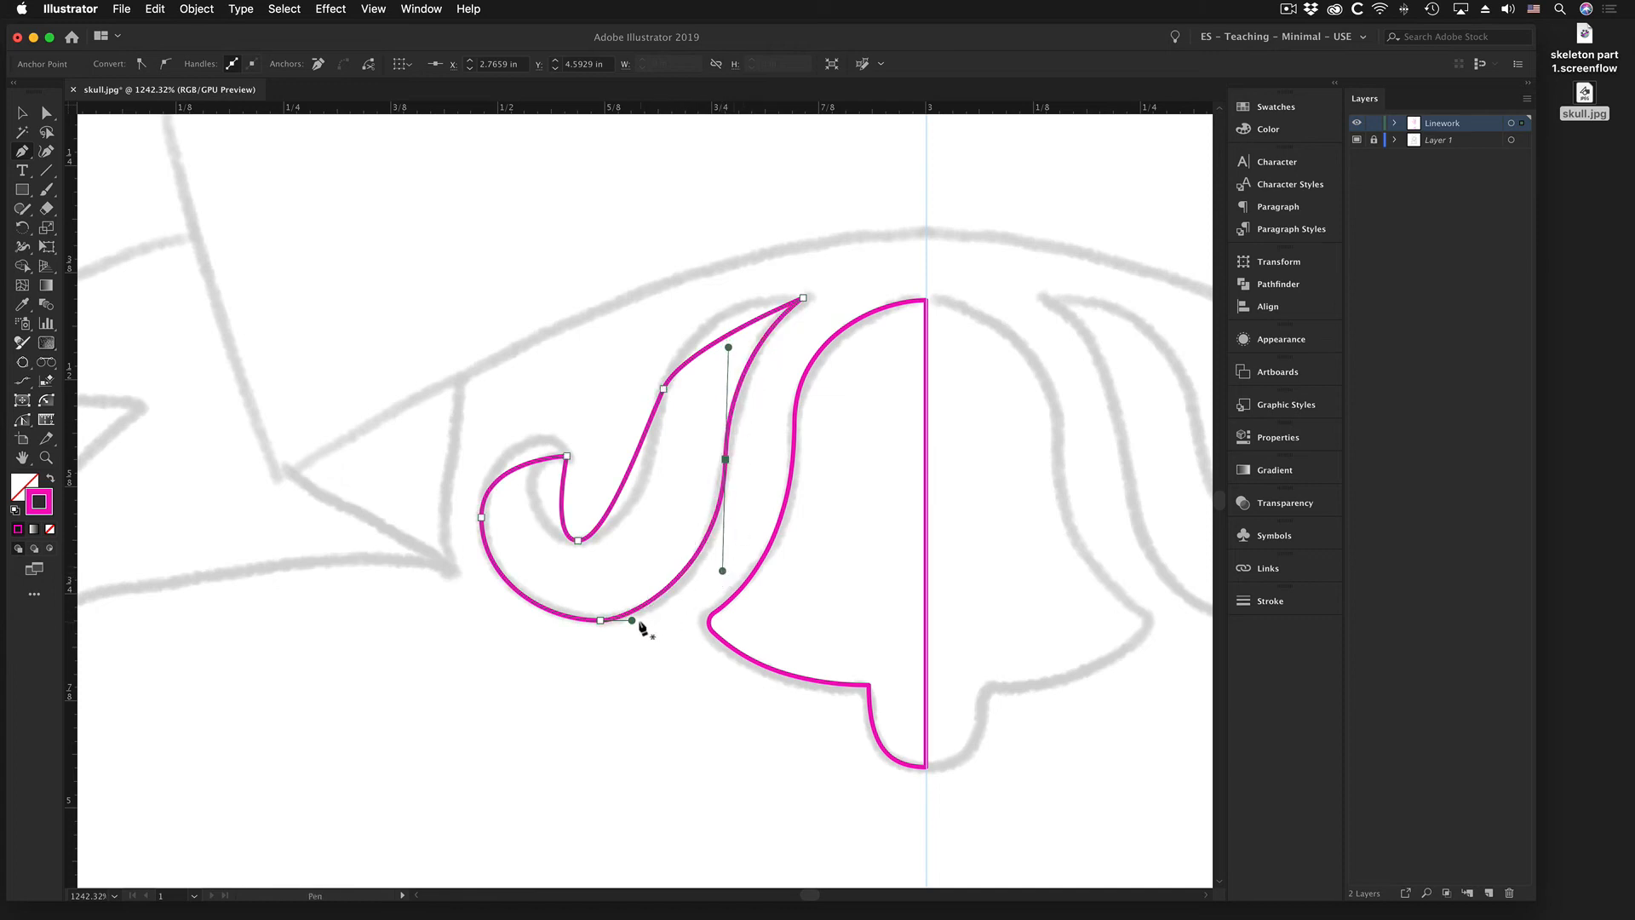
{"action": "left_click_drag", "start_coordinate": [632, 623], "coordinate": [665, 626]}
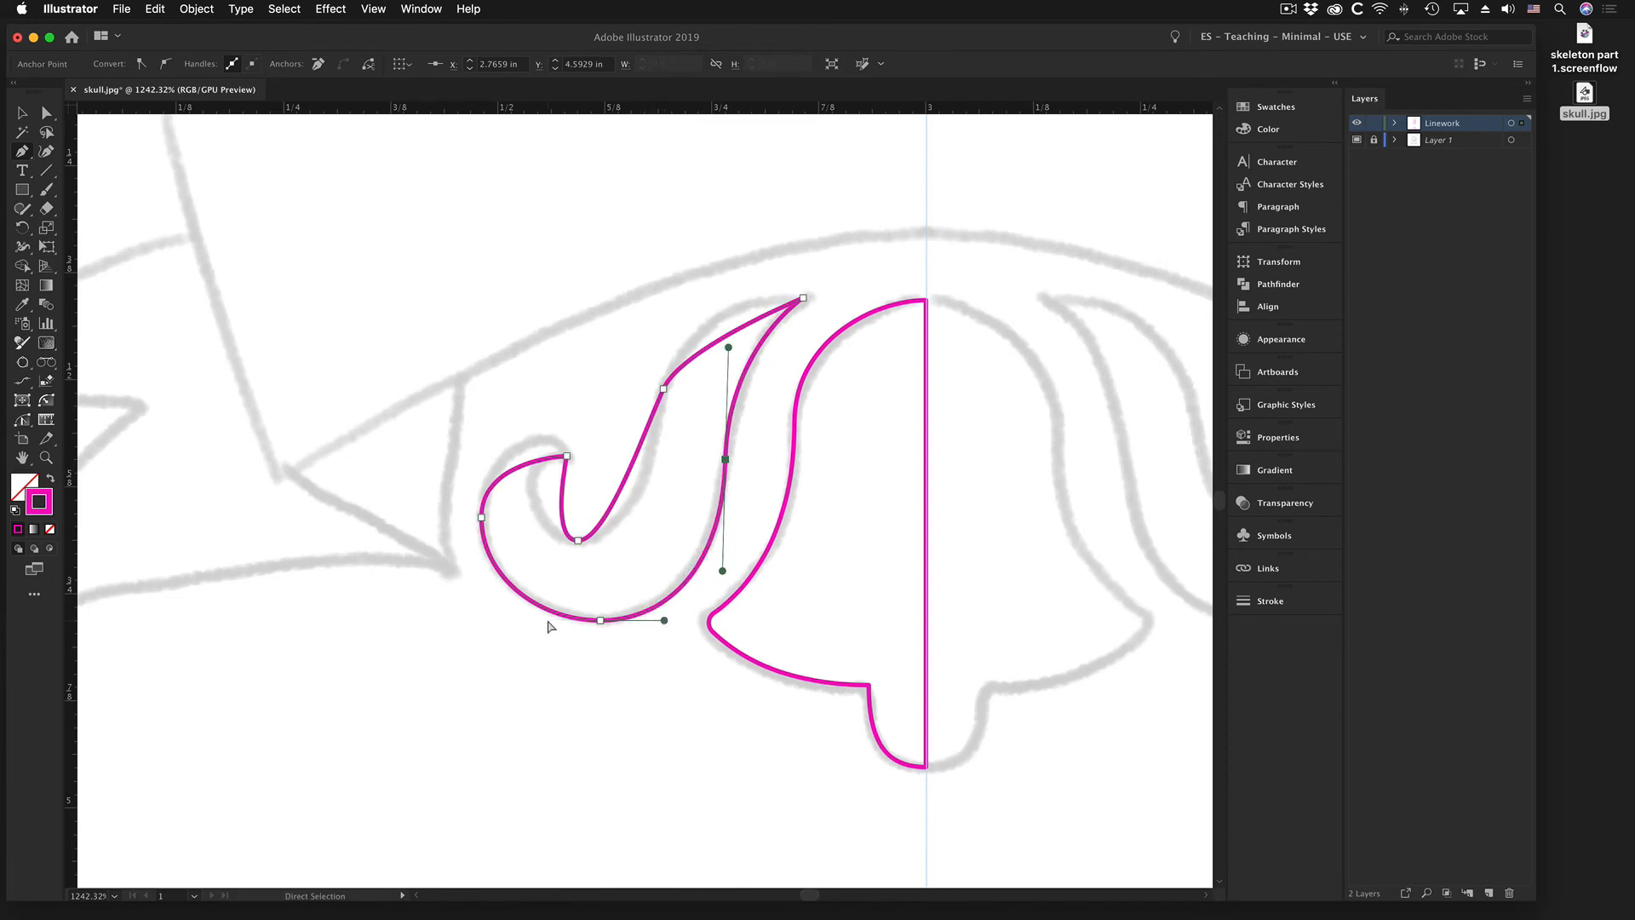
{"action": "left_click", "coordinate": [600, 620]}
{"action": "left_click_drag", "start_coordinate": [601, 623], "coordinate": [664, 626]}
{"action": "left_click", "coordinate": [726, 460]}
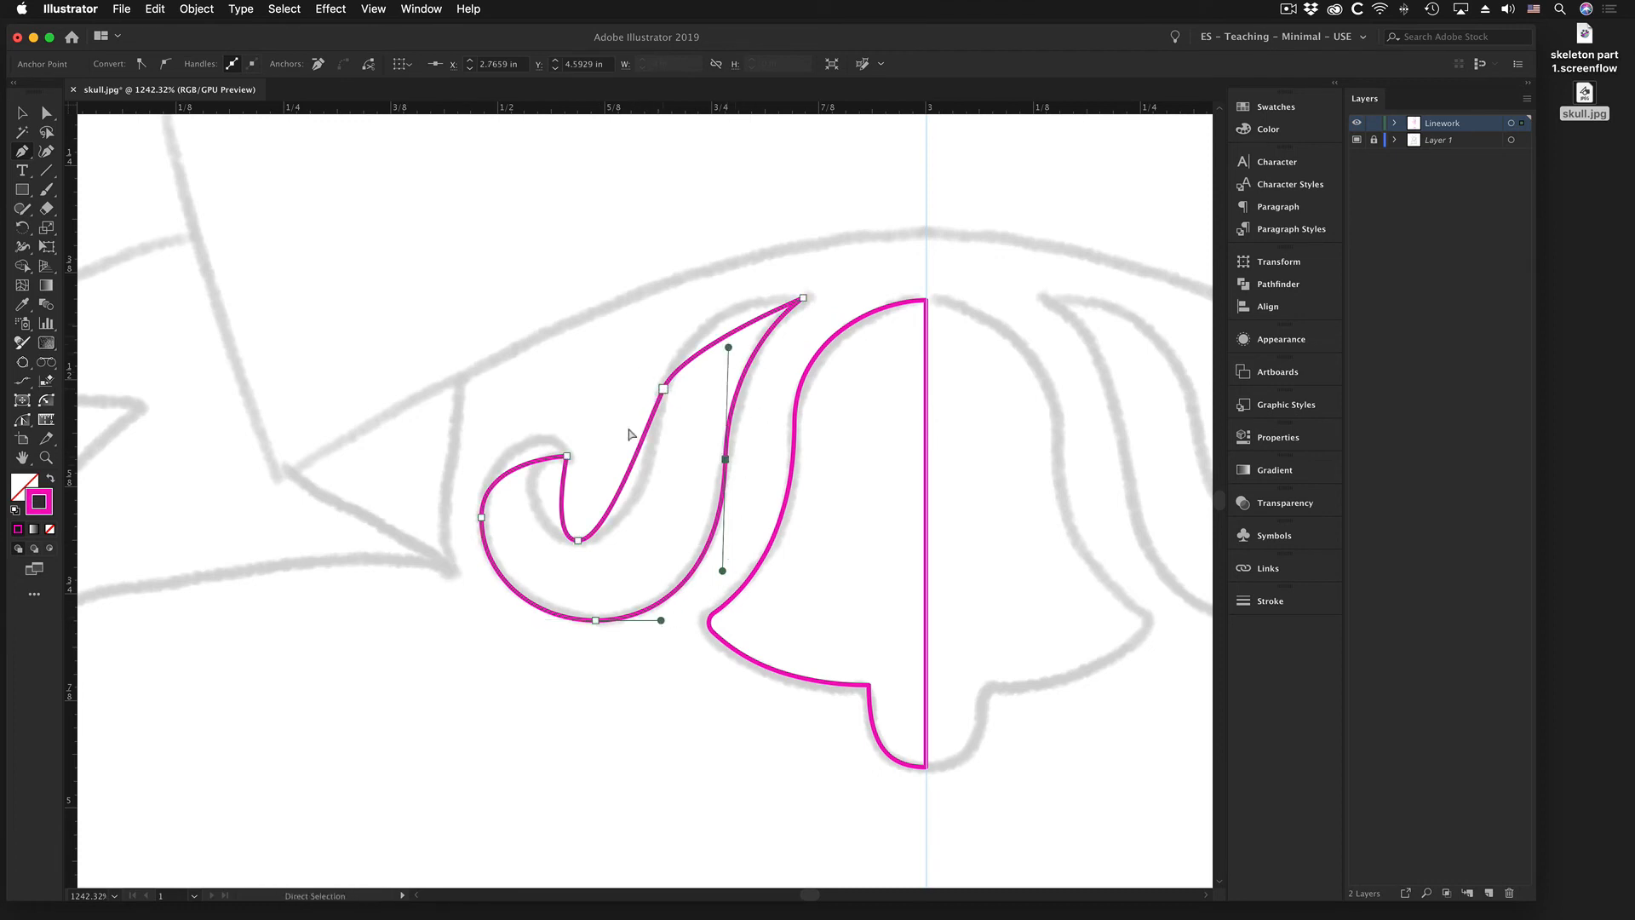
- Shape the scroll's curl by lengthening the neighbouring handles, repositioning the tip anchor and pulling out its handle for the inner hook
{"action": "left_click", "coordinate": [482, 518]}
{"action": "left_click_drag", "start_coordinate": [482, 461], "coordinate": [482, 425]}
{"action": "left_click", "coordinate": [569, 455]}
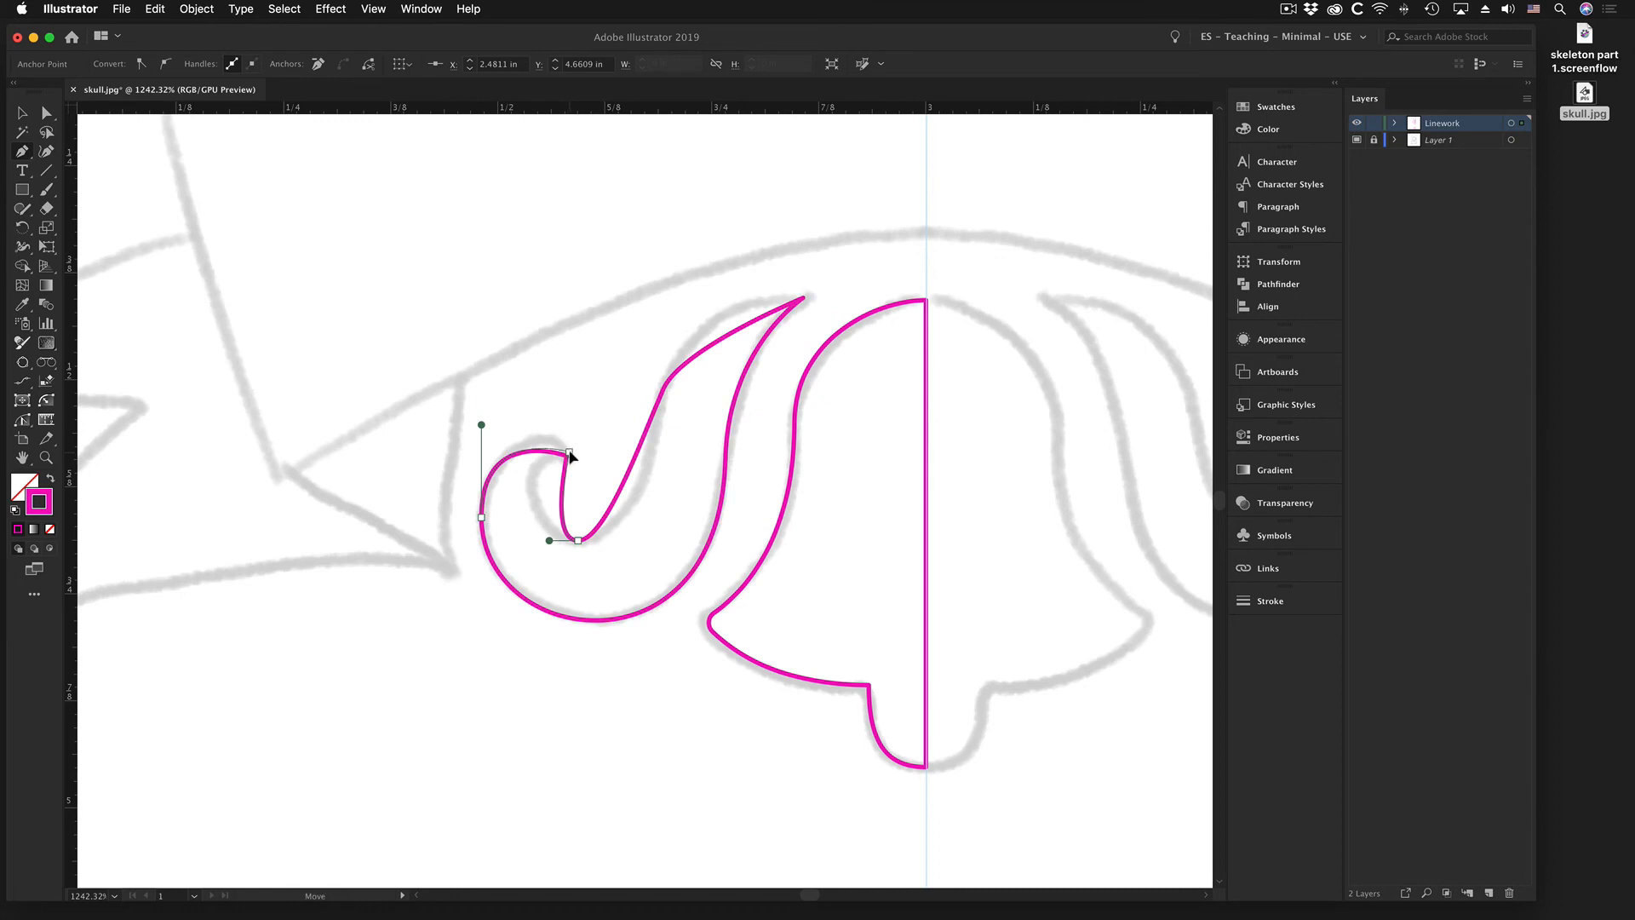
{"action": "left_click_drag", "start_coordinate": [570, 452], "coordinate": [571, 453]}
{"action": "left_click_drag", "start_coordinate": [552, 542], "coordinate": [525, 546]}
{"action": "left_click", "coordinate": [570, 451]}
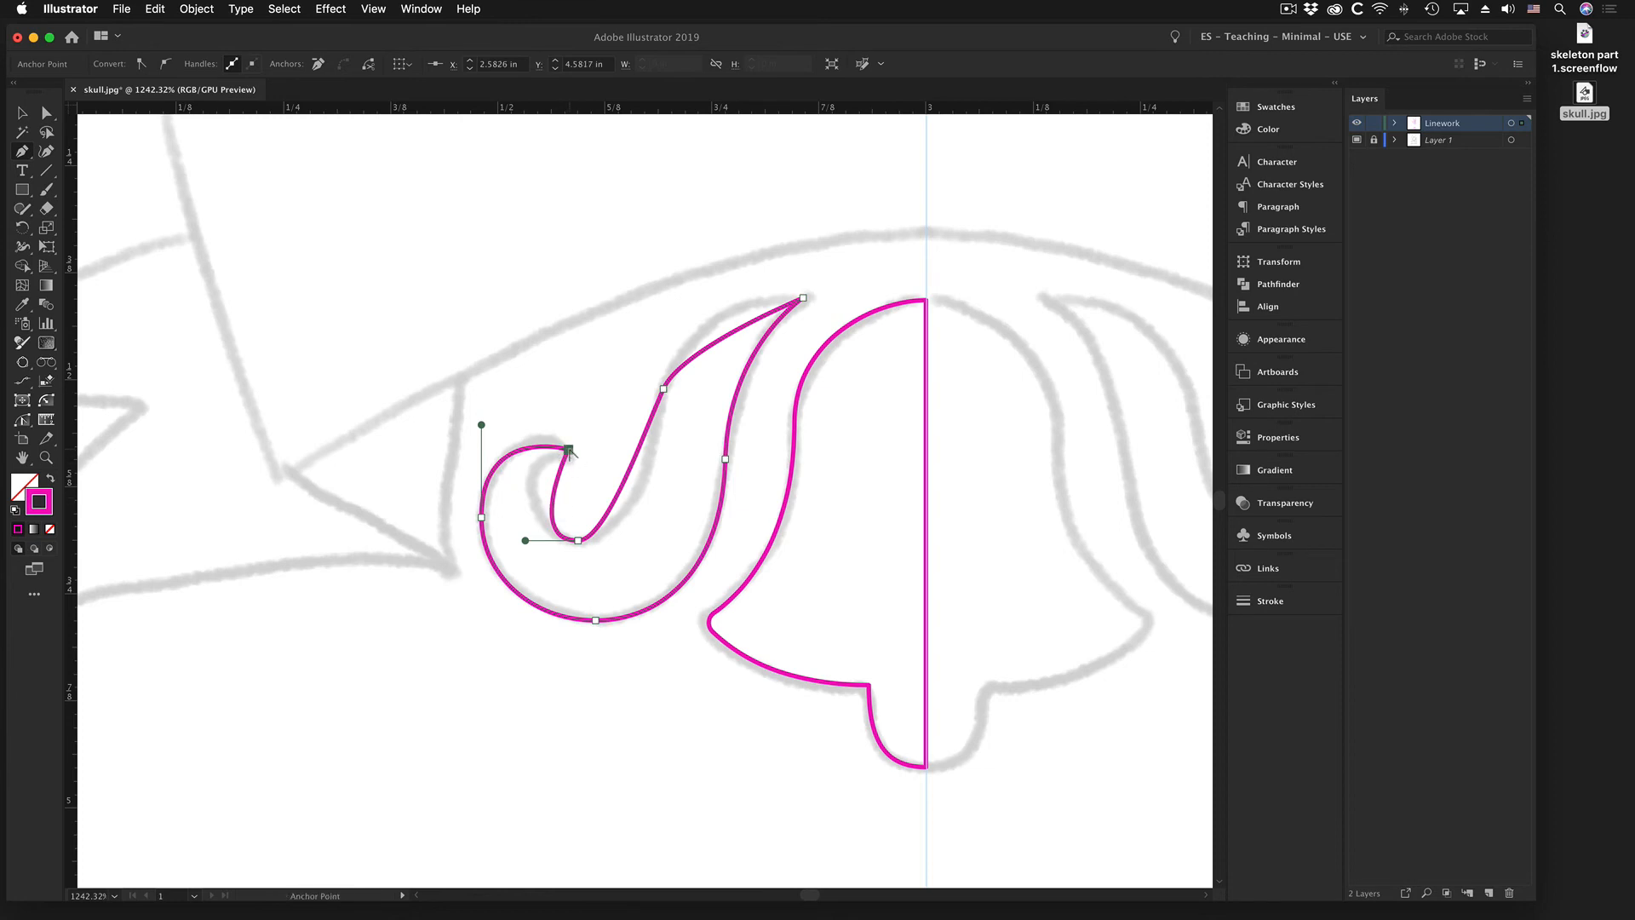
{"action": "left_click_drag", "start_coordinate": [570, 450], "coordinate": [520, 458]}
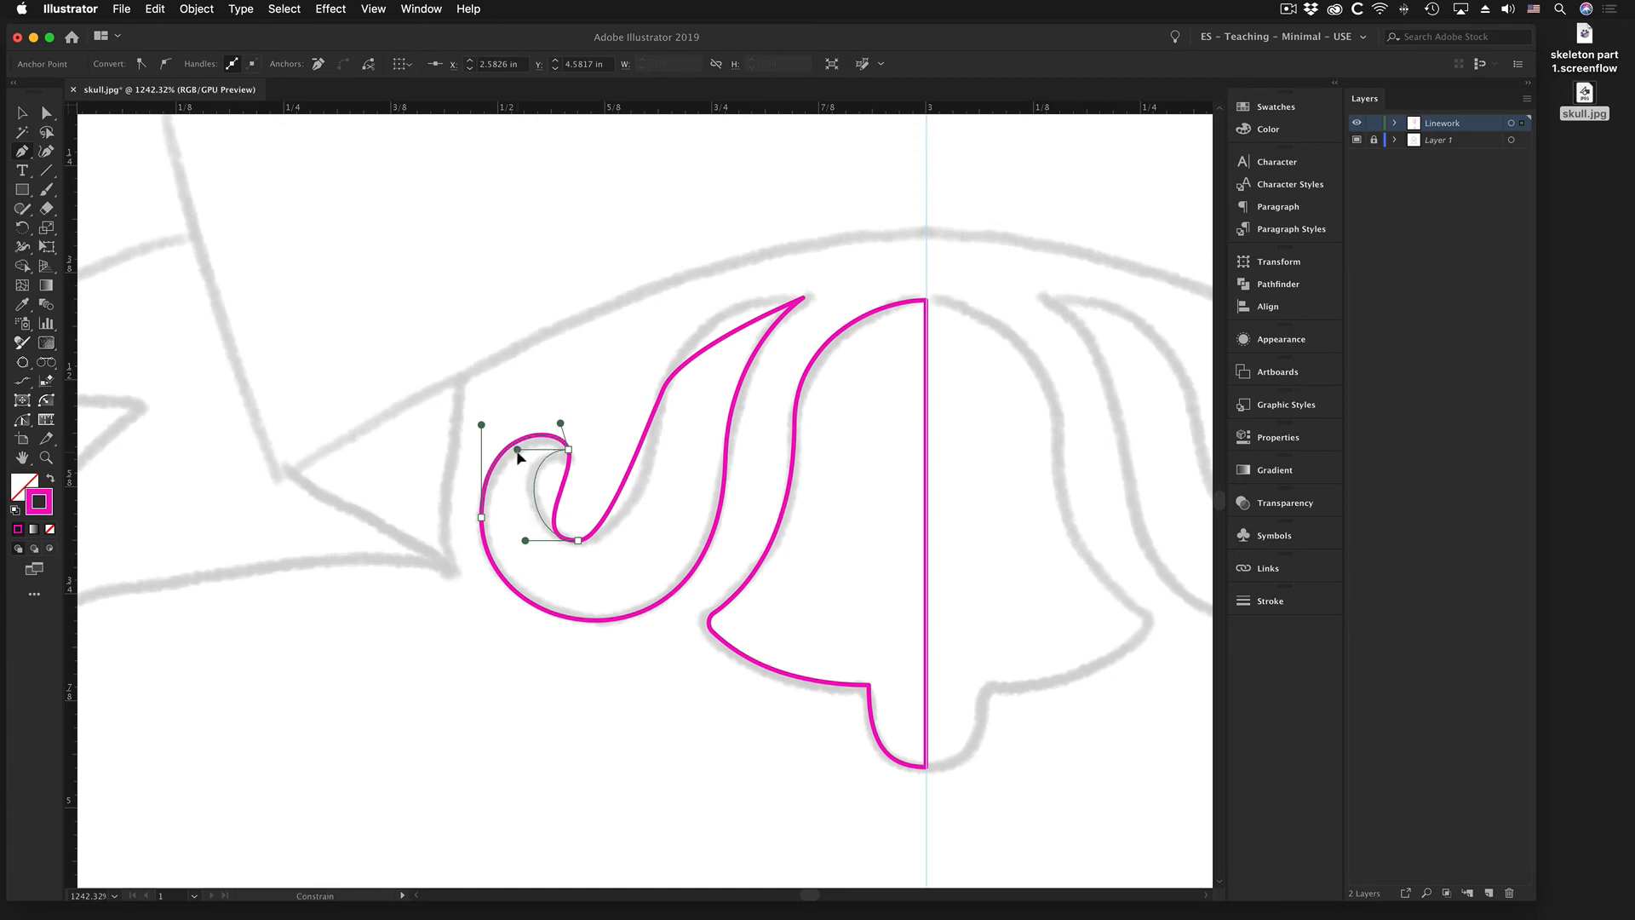
- Finish the inner hook of the scroll's curl with the tip's handle and move the tip anchor slightly down onto the sketch
{"action": "left_click_drag", "start_coordinate": [520, 458], "coordinate": [519, 458]}
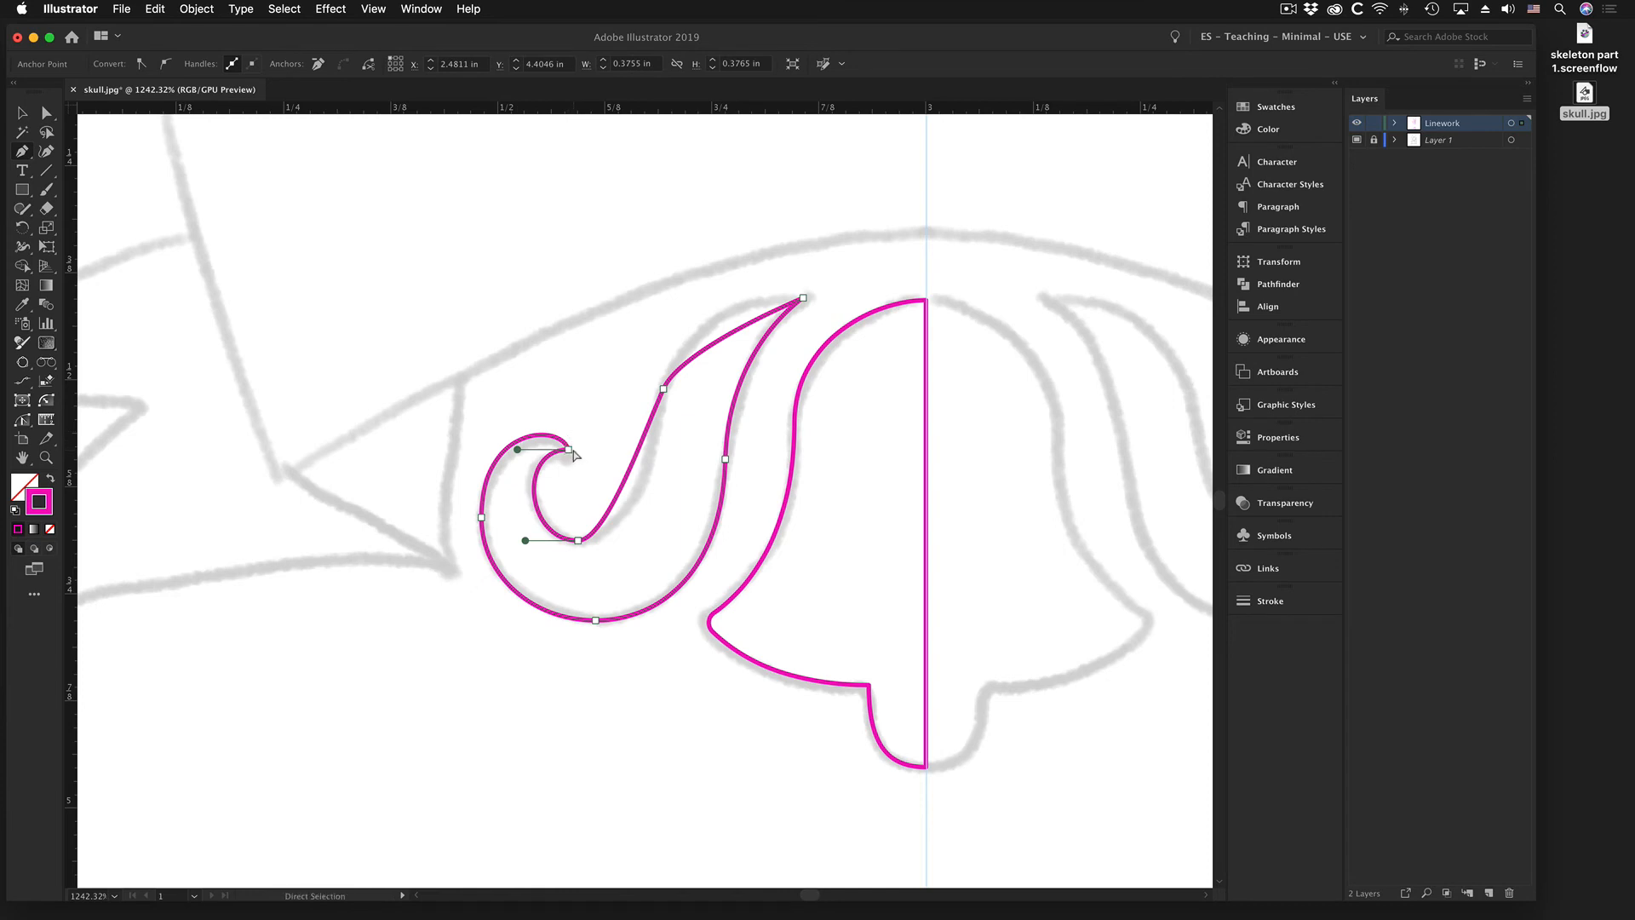
{"action": "left_click", "coordinate": [569, 449], "text": "super"}
{"action": "left_click_drag", "start_coordinate": [570, 449], "coordinate": [569, 430]}
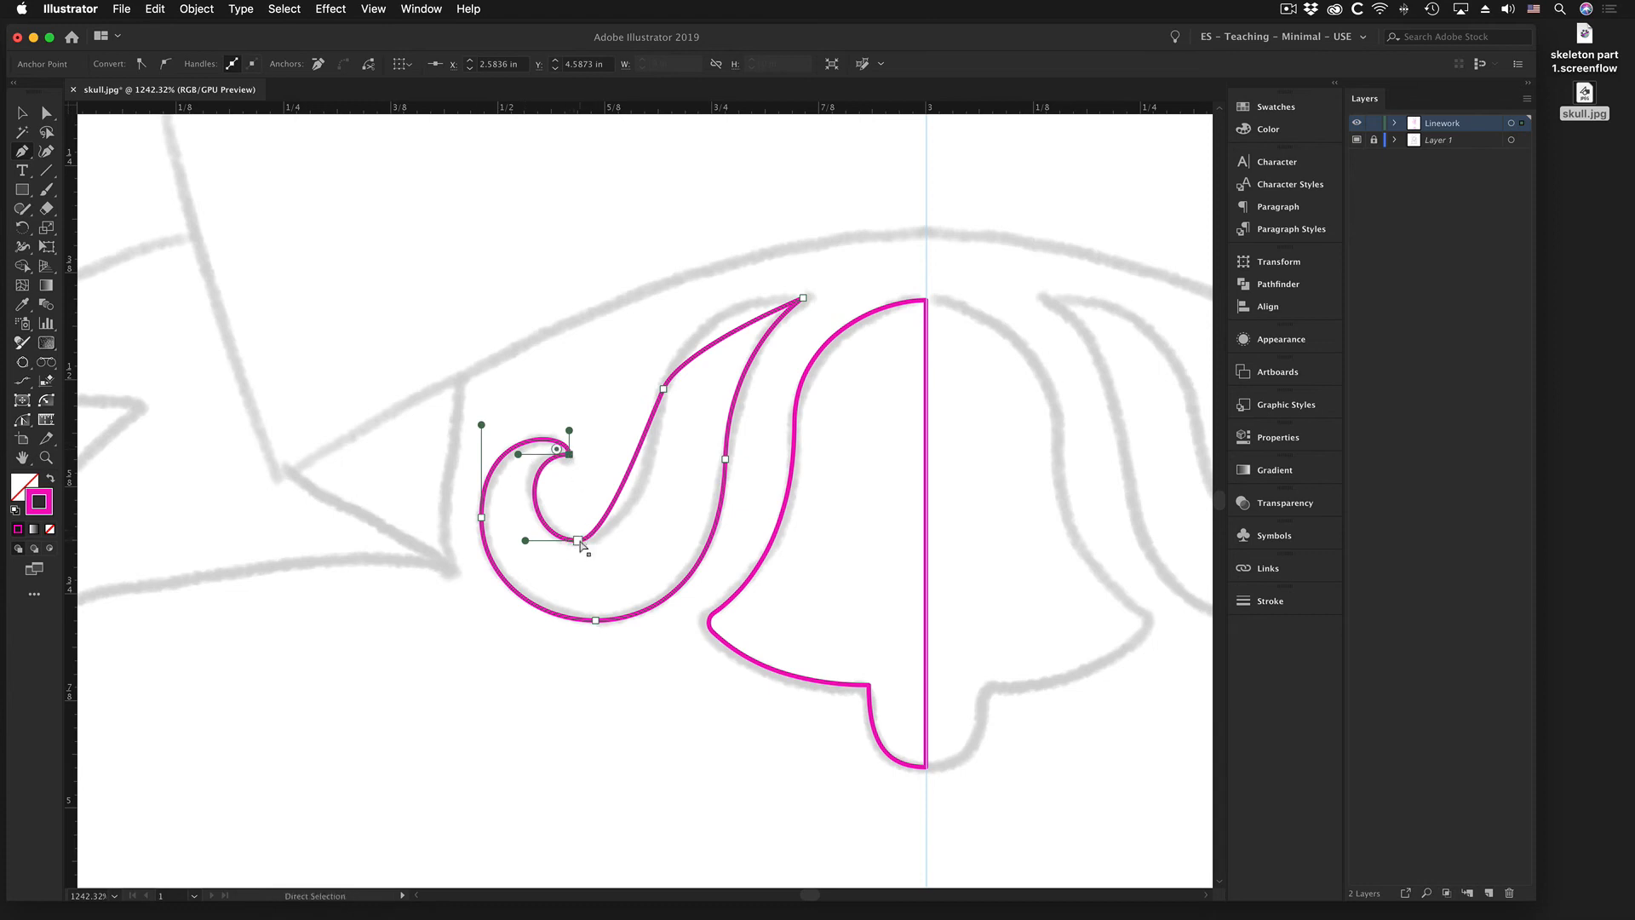
- Pull out a handle from the scroll's inner bottom anchor and lengthen both handles of the anchor midway up the outer edge
{"action": "left_click_drag", "start_coordinate": [580, 545], "coordinate": [644, 546]}
{"action": "left_click", "coordinate": [665, 389]}
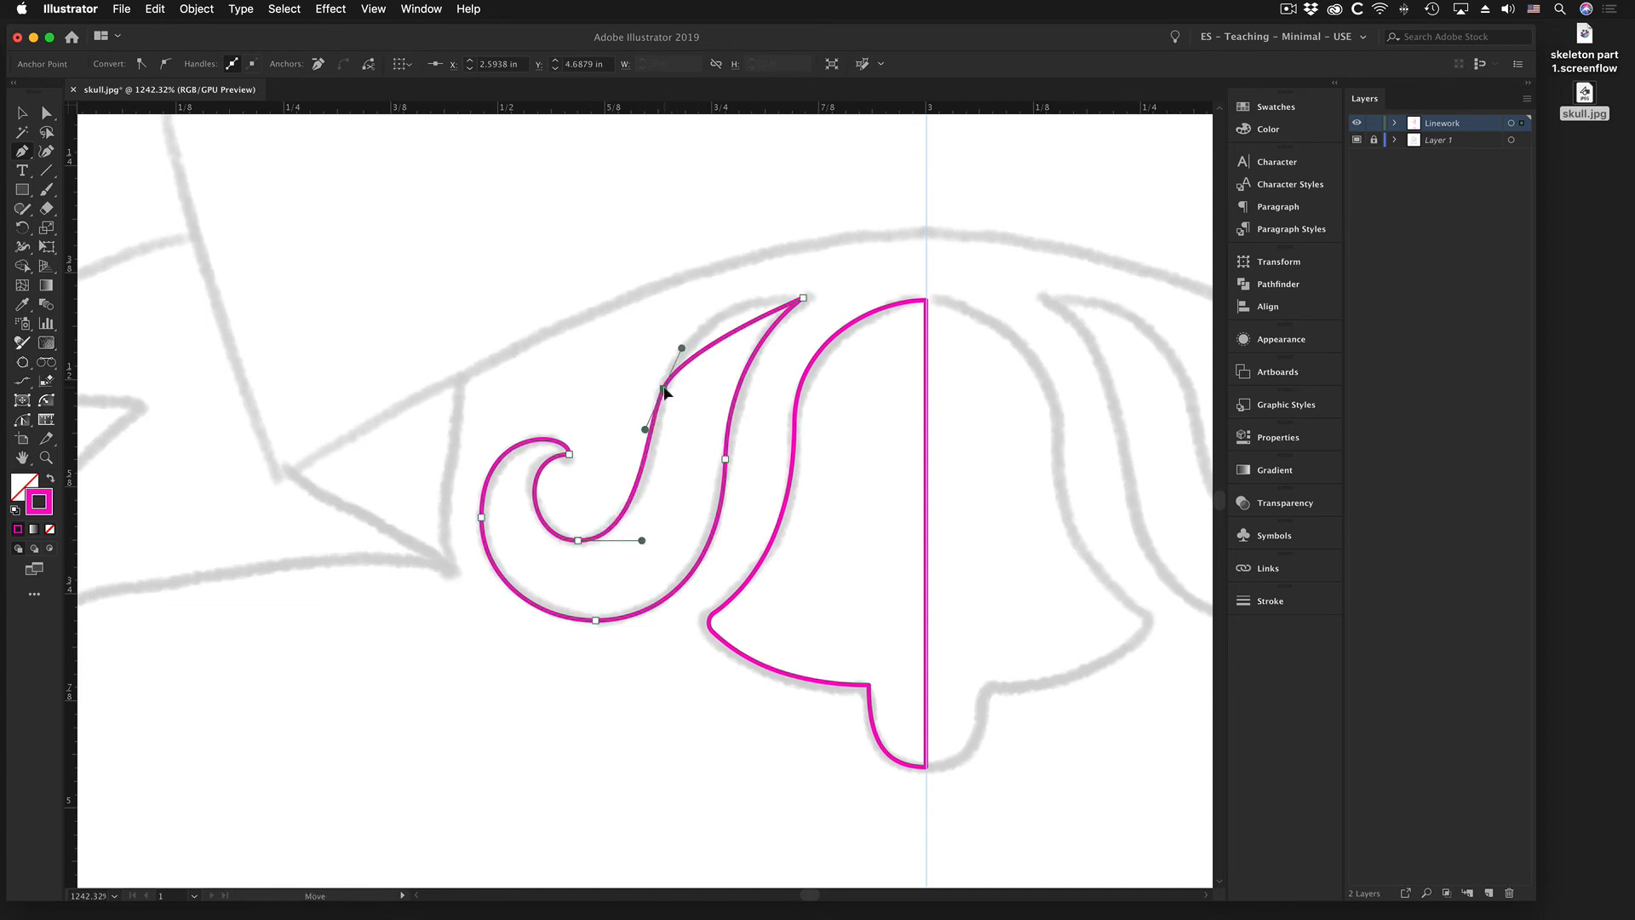
{"action": "left_click_drag", "start_coordinate": [682, 348], "coordinate": [701, 288]}
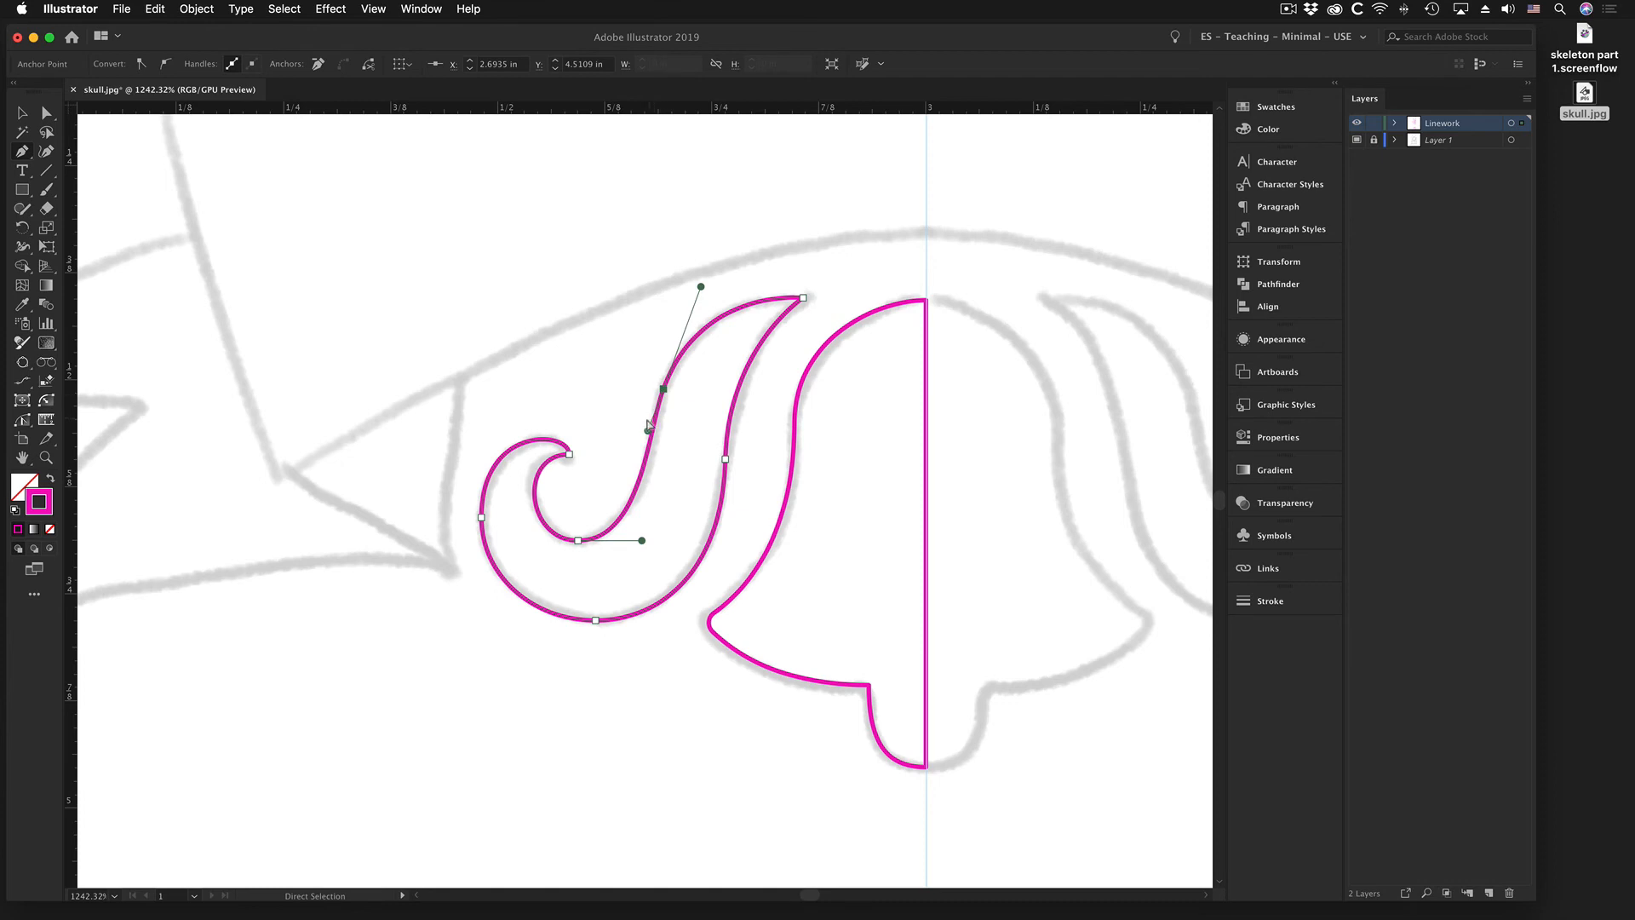
{"action": "left_click_drag", "start_coordinate": [648, 434], "coordinate": [631, 474]}
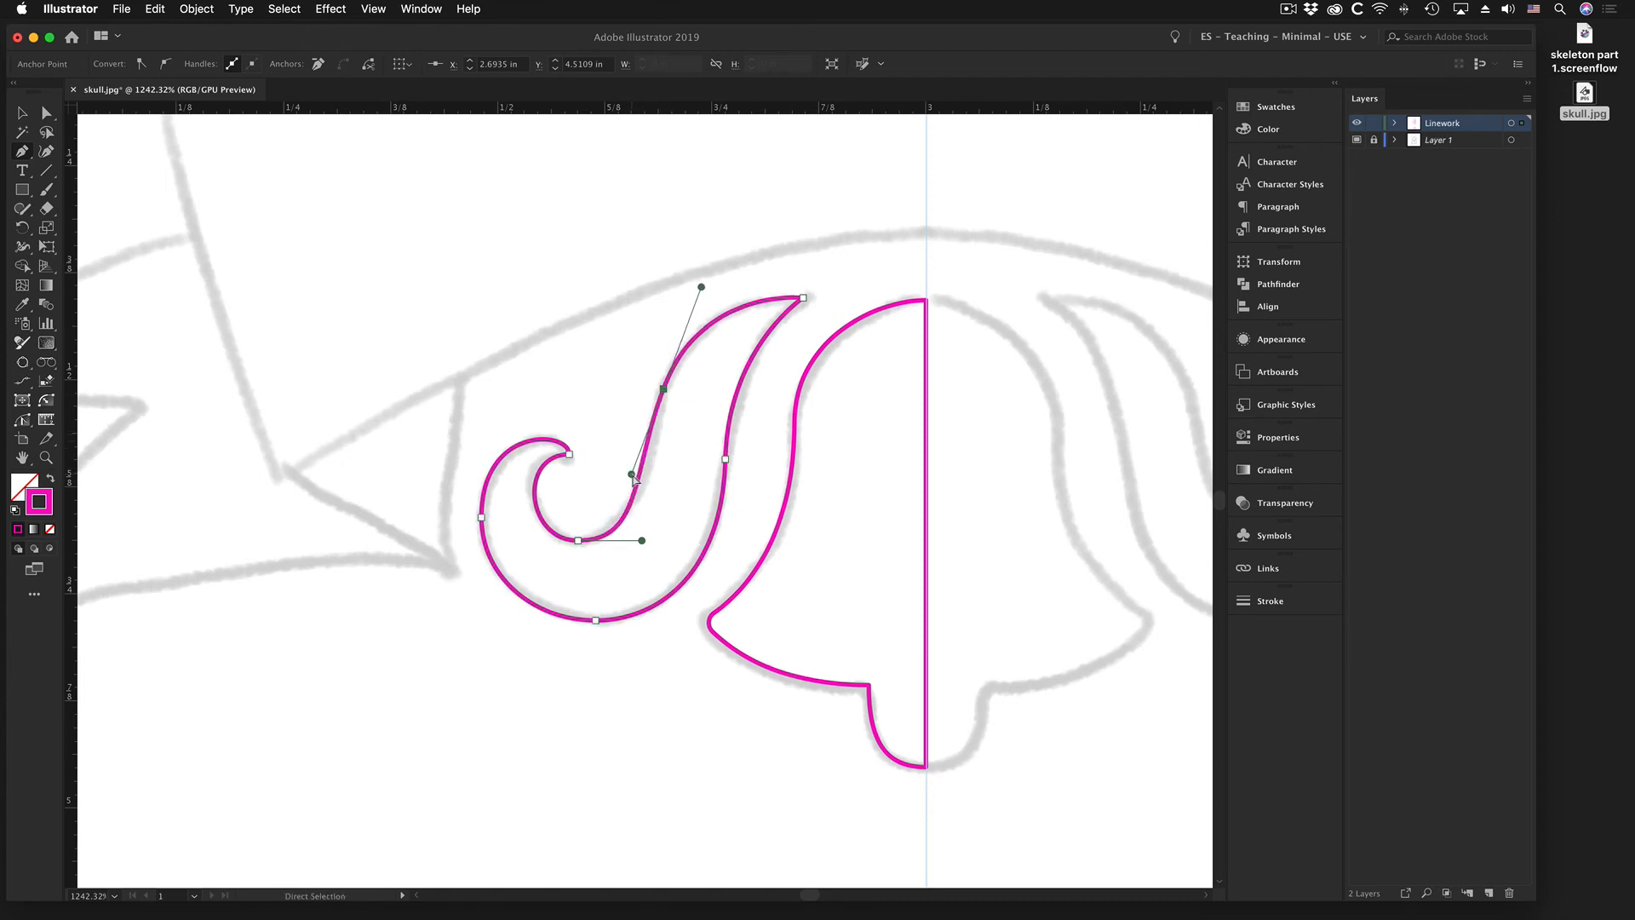
- Nudge the anchor midway up the scroll's outer edge onto the sketch and shorten both its handles to smooth the curve
{"action": "left_click_drag", "start_coordinate": [644, 543], "coordinate": [641, 541]}
{"action": "left_click", "coordinate": [663, 389]}
{"action": "left_click_drag", "start_coordinate": [664, 388], "coordinate": [667, 386]}
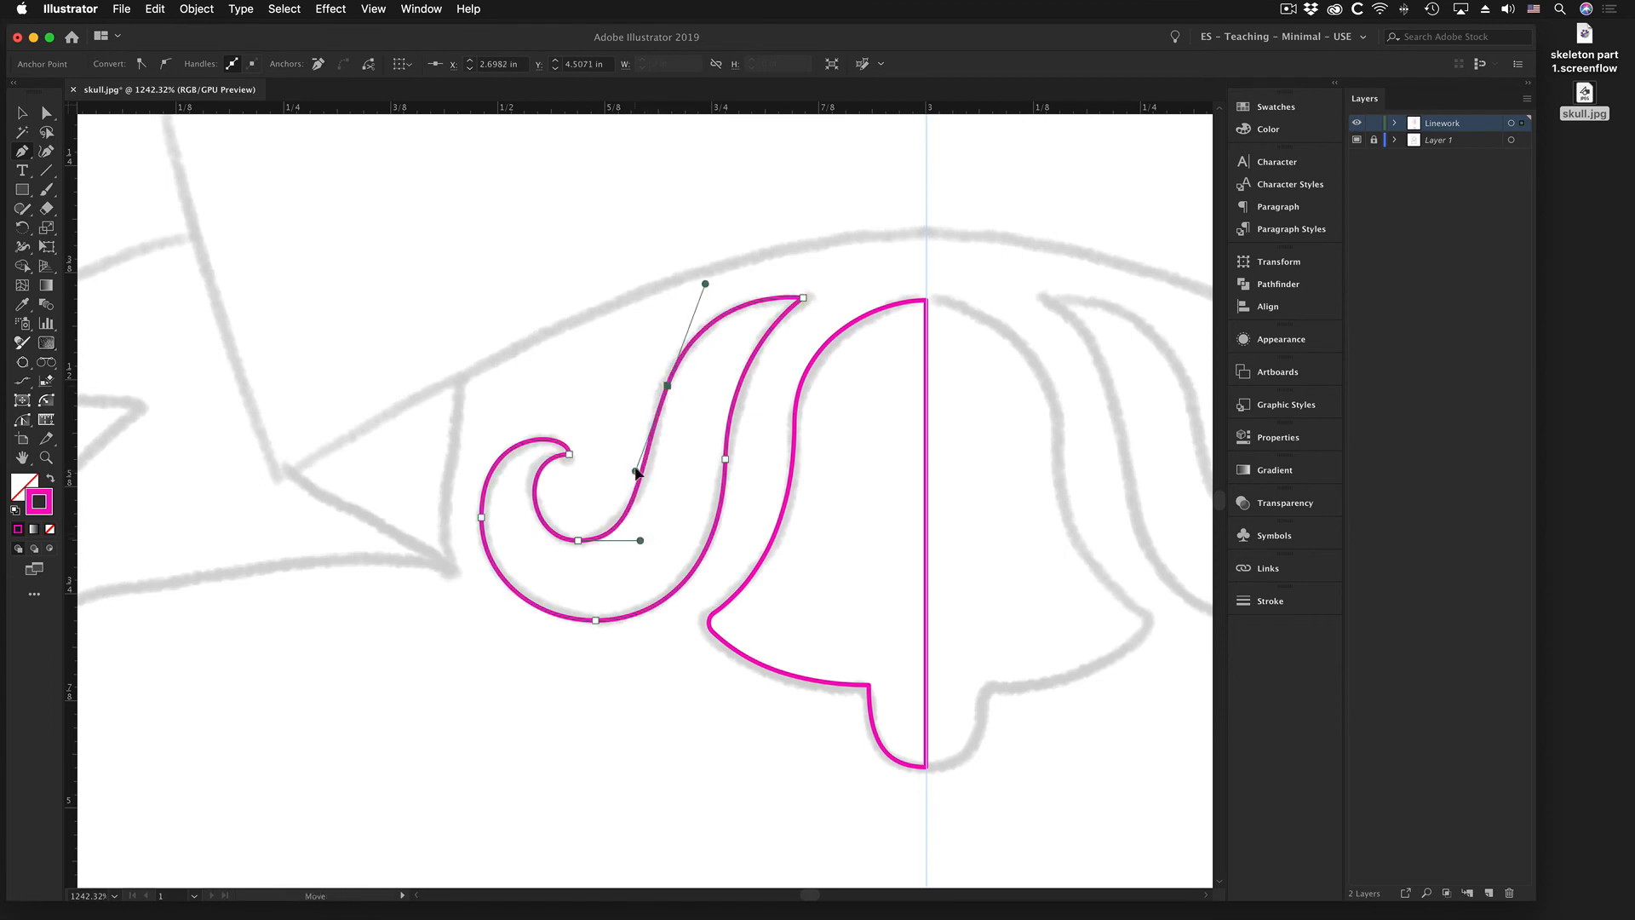
{"action": "left_click_drag", "start_coordinate": [636, 472], "coordinate": [644, 445]}
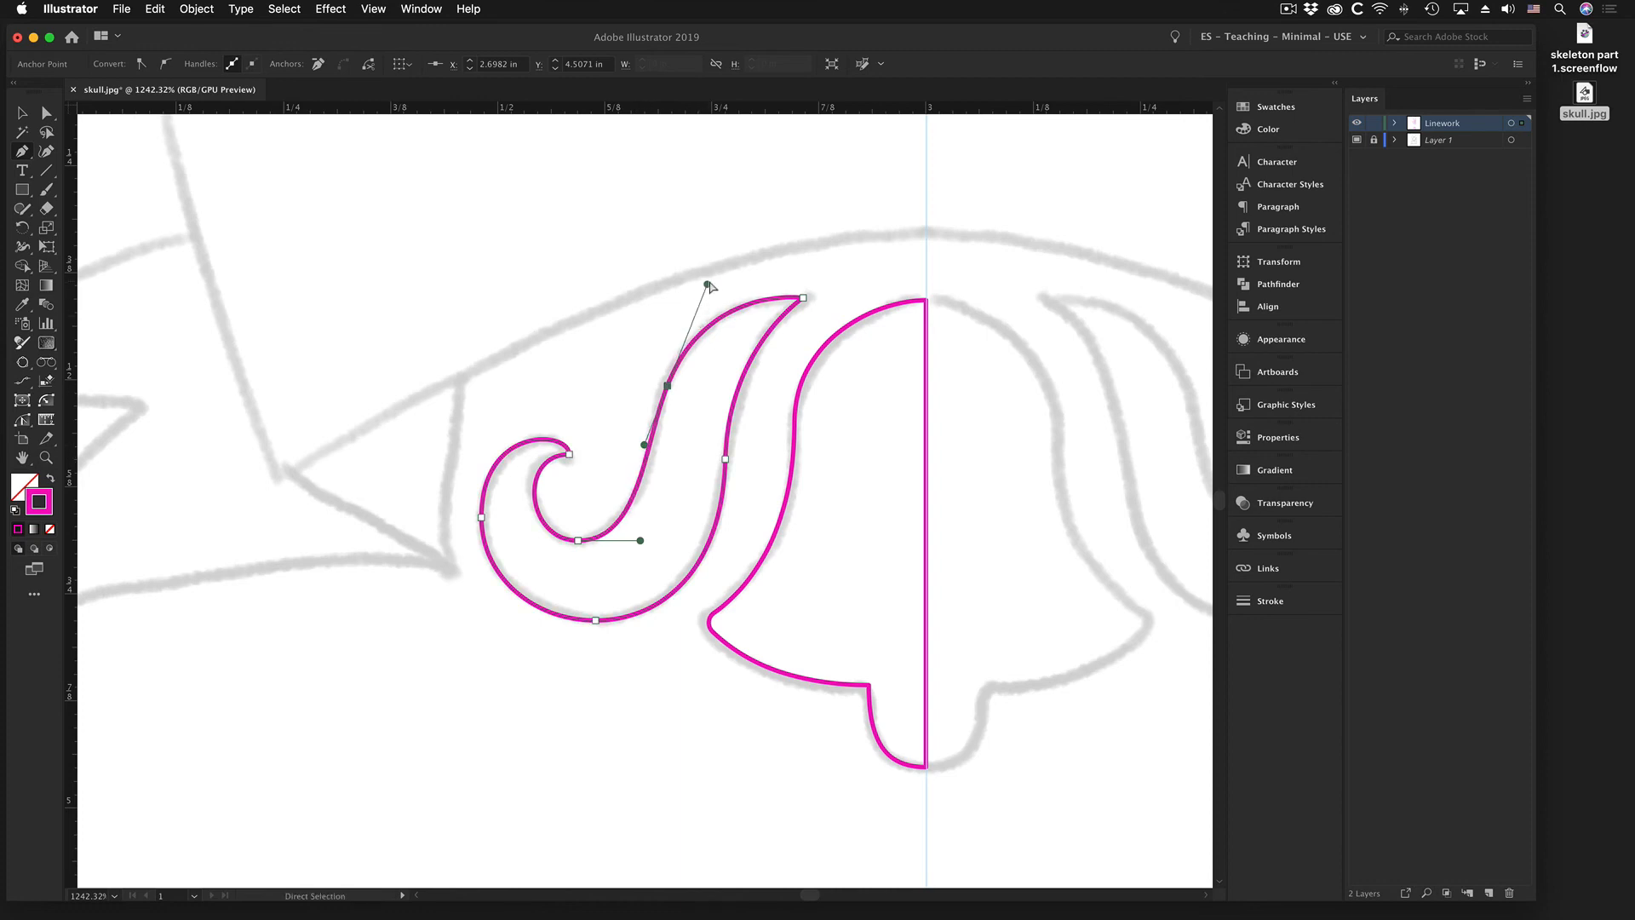
{"action": "left_click_drag", "start_coordinate": [709, 286], "coordinate": [691, 326]}
- Pull handles from the scroll's upper tip anchor, align one horizontally to round the outer edge, and deselect the path
{"action": "left_click_drag", "start_coordinate": [803, 299], "coordinate": [796, 274]}
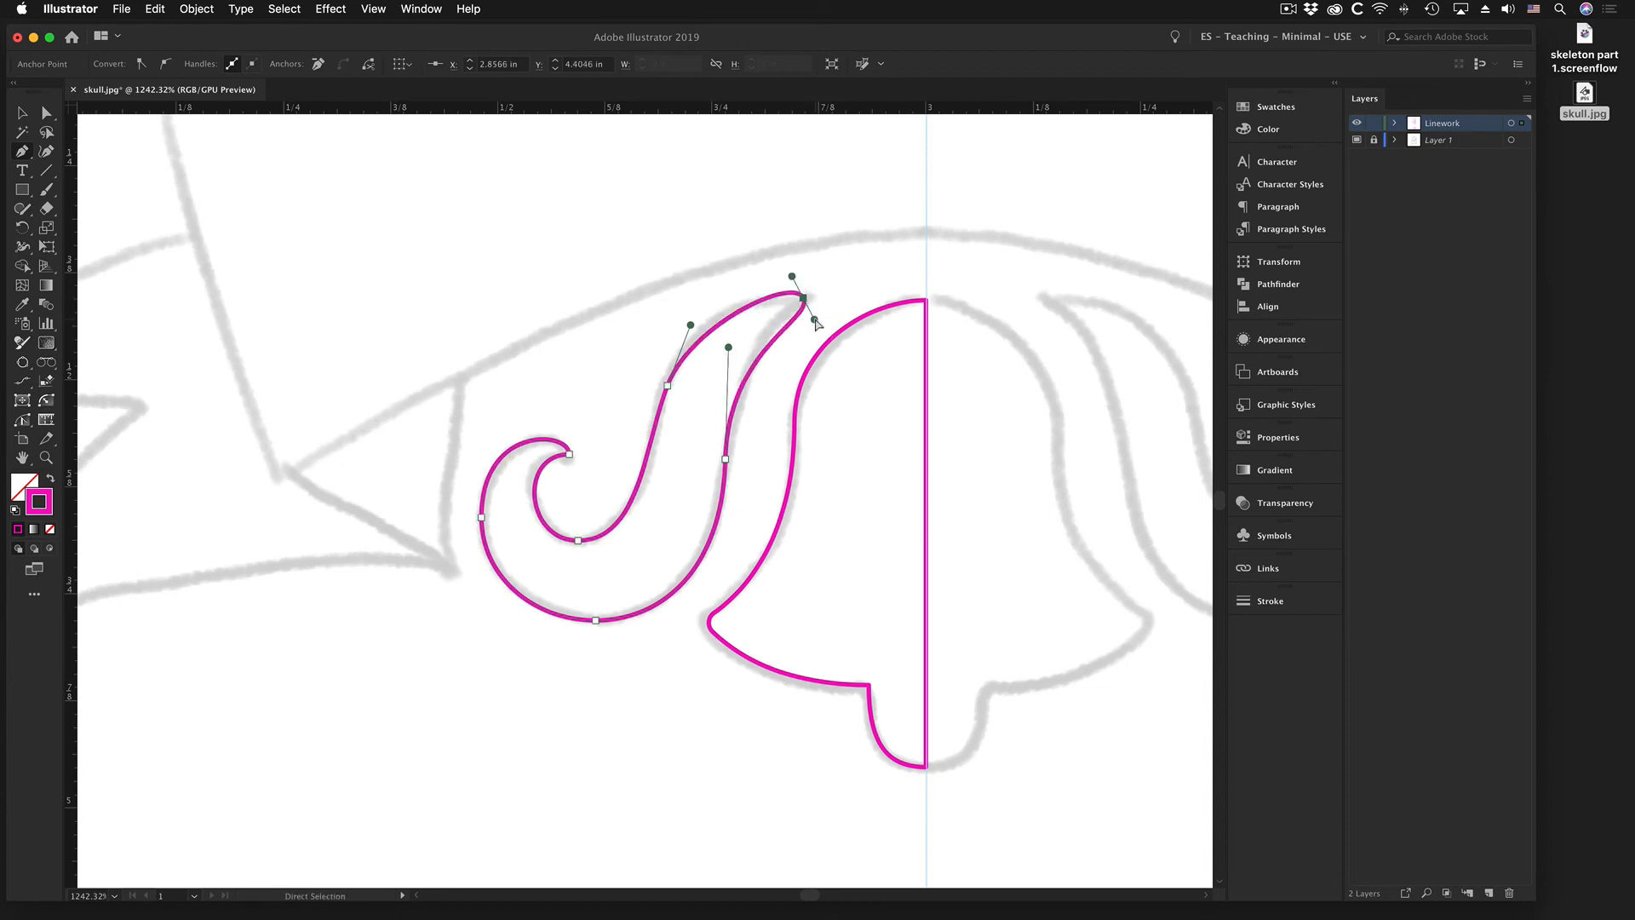
{"action": "left_click_drag", "start_coordinate": [815, 320], "coordinate": [734, 299]}
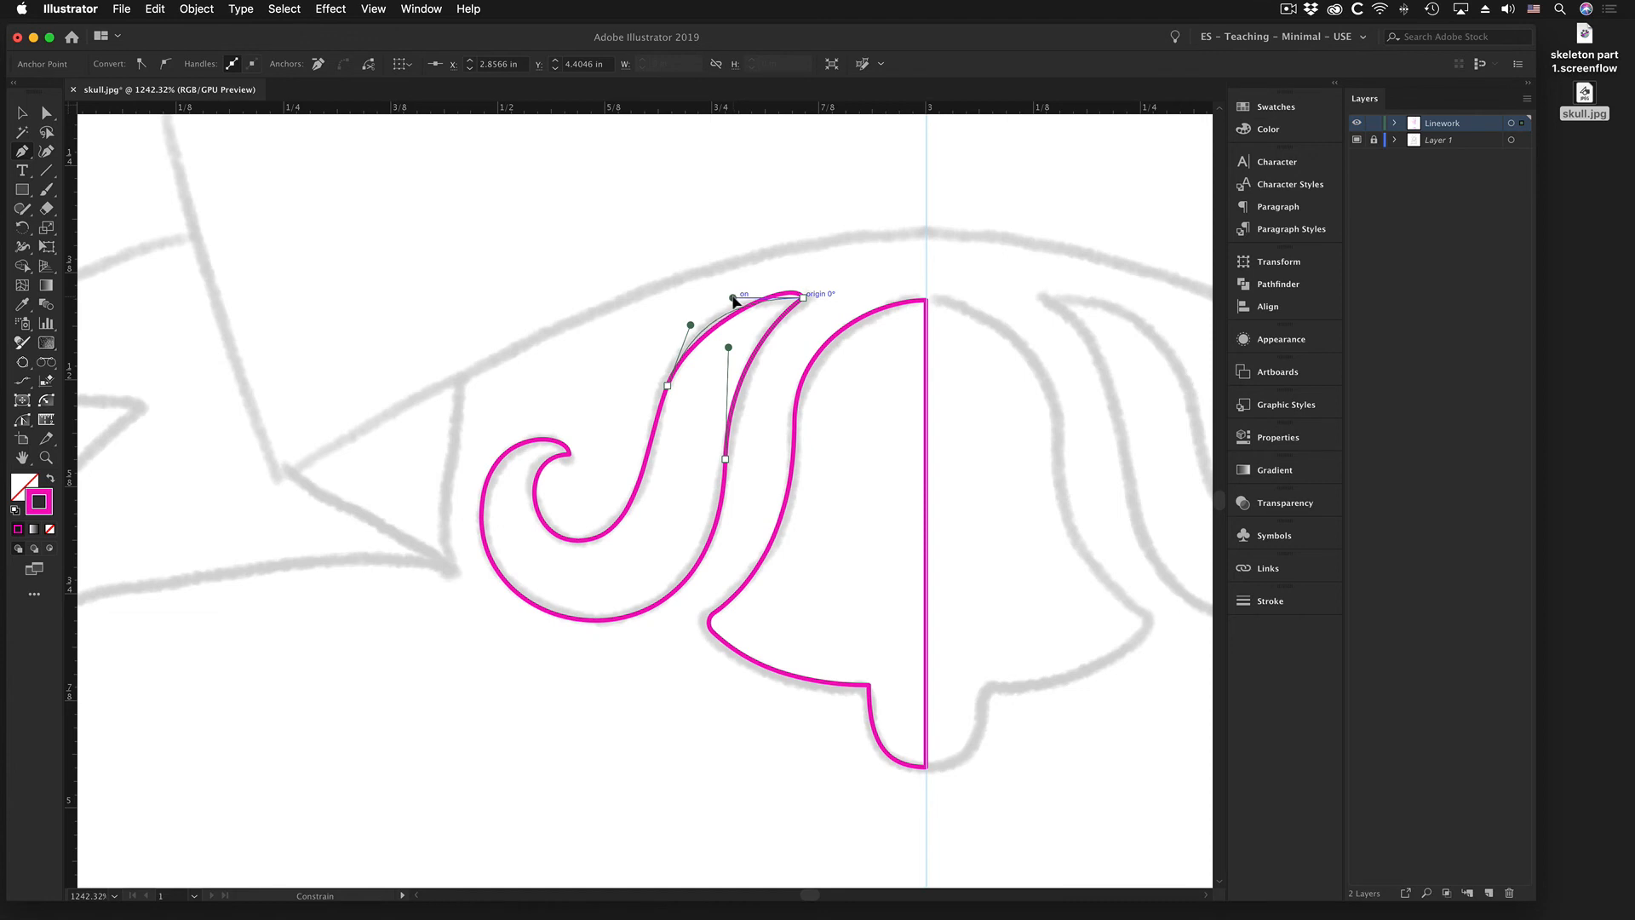
{"action": "left_click_drag", "start_coordinate": [734, 299], "coordinate": [734, 298]}
{"action": "left_click", "coordinate": [726, 459]}
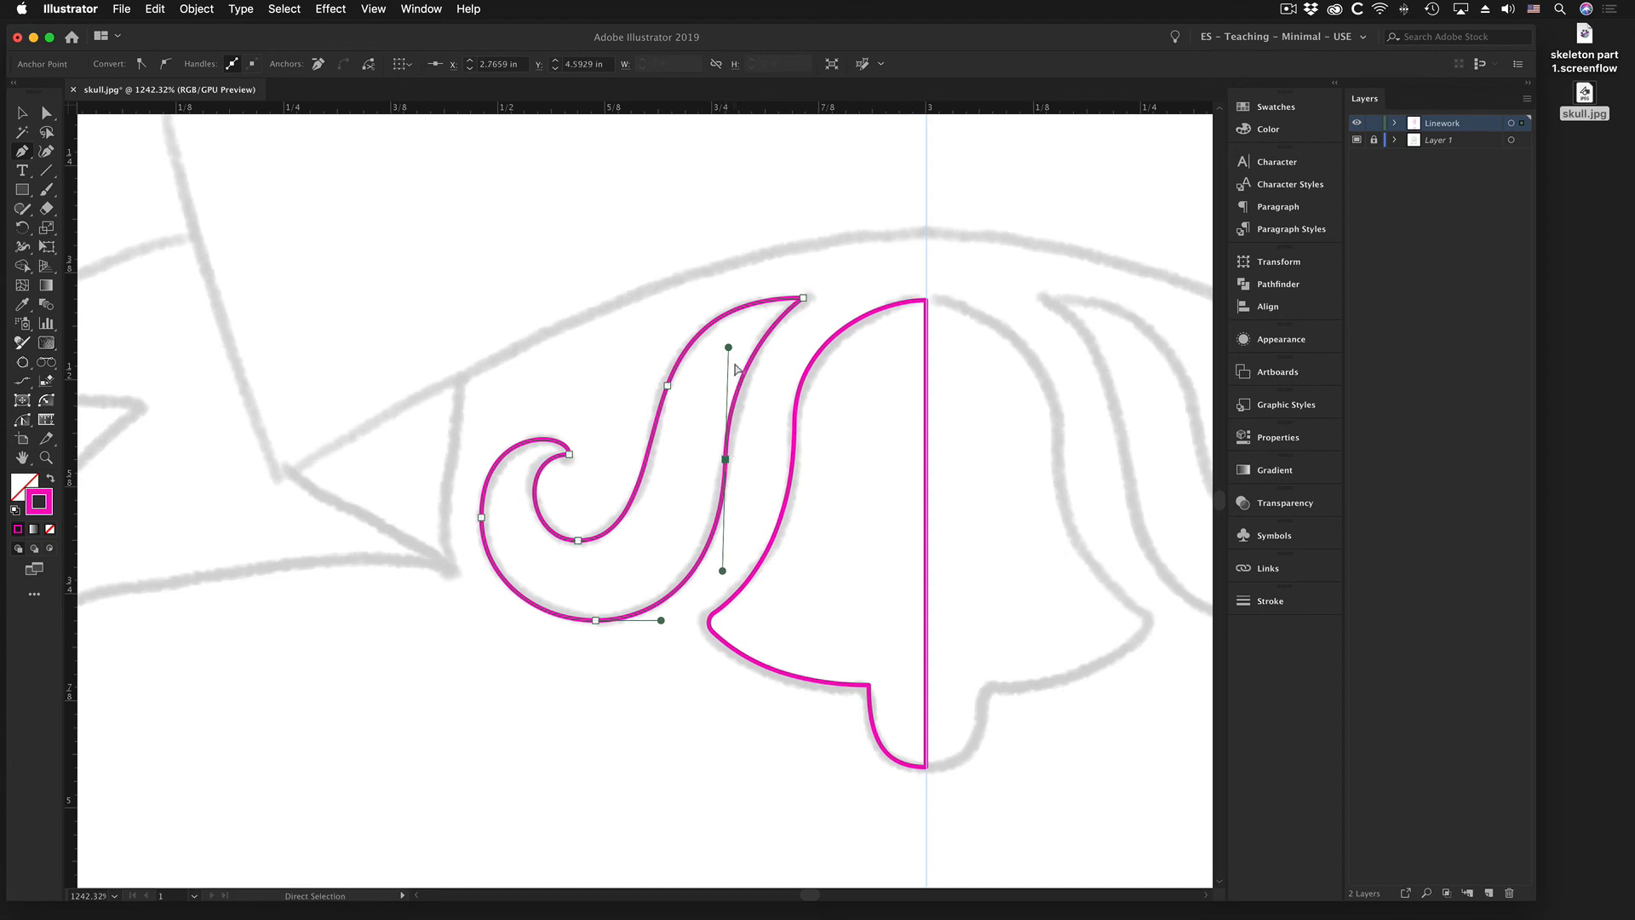
{"action": "left_click", "coordinate": [732, 310]}
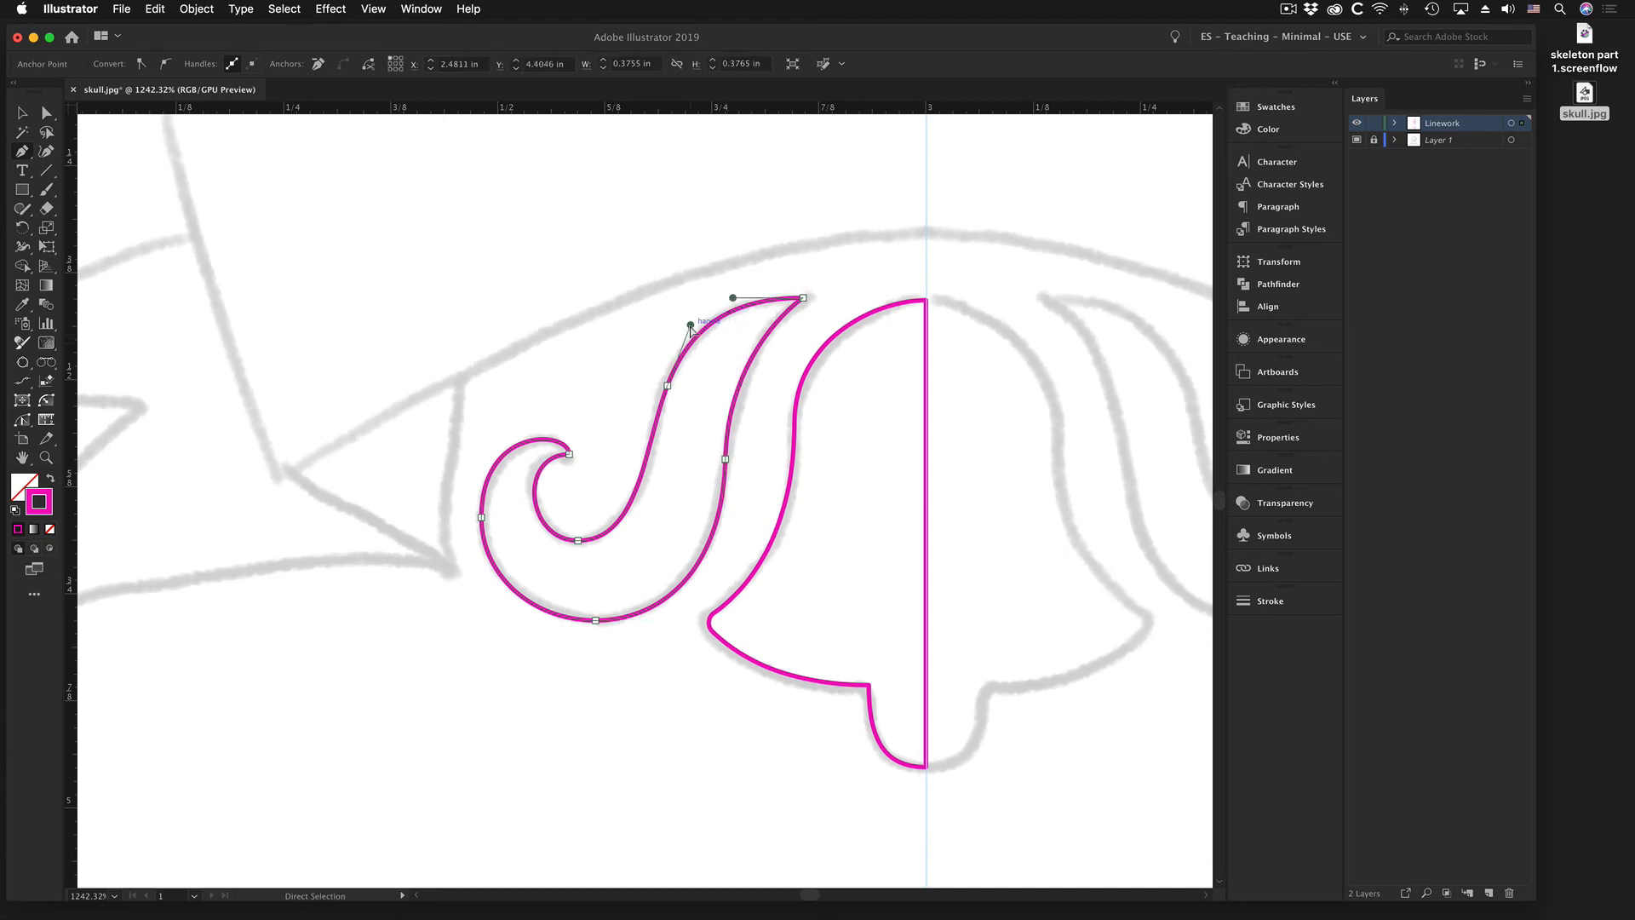
{"action": "left_click_drag", "start_coordinate": [691, 327], "coordinate": [727, 297]}
{"action": "left_click", "coordinate": [720, 279], "text": "super"}
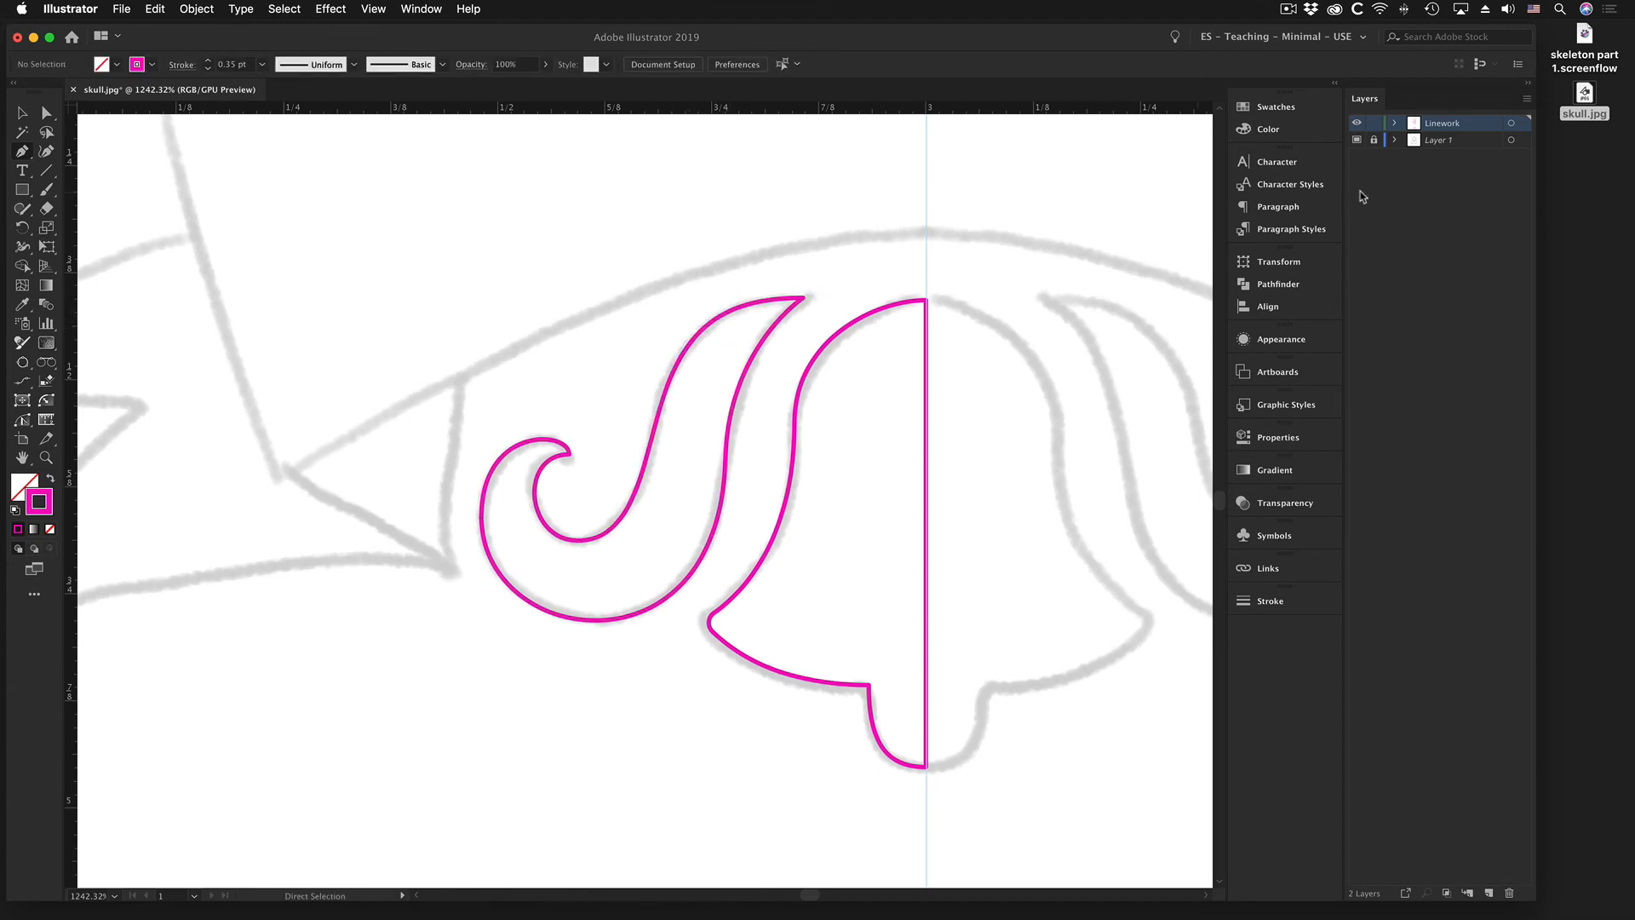
- Tilt and lengthen the handles of the anchor on the scroll's bell-facing edge, and move the upper tip slightly outward
{"action": "left_click", "coordinate": [725, 458], "text": "super"}
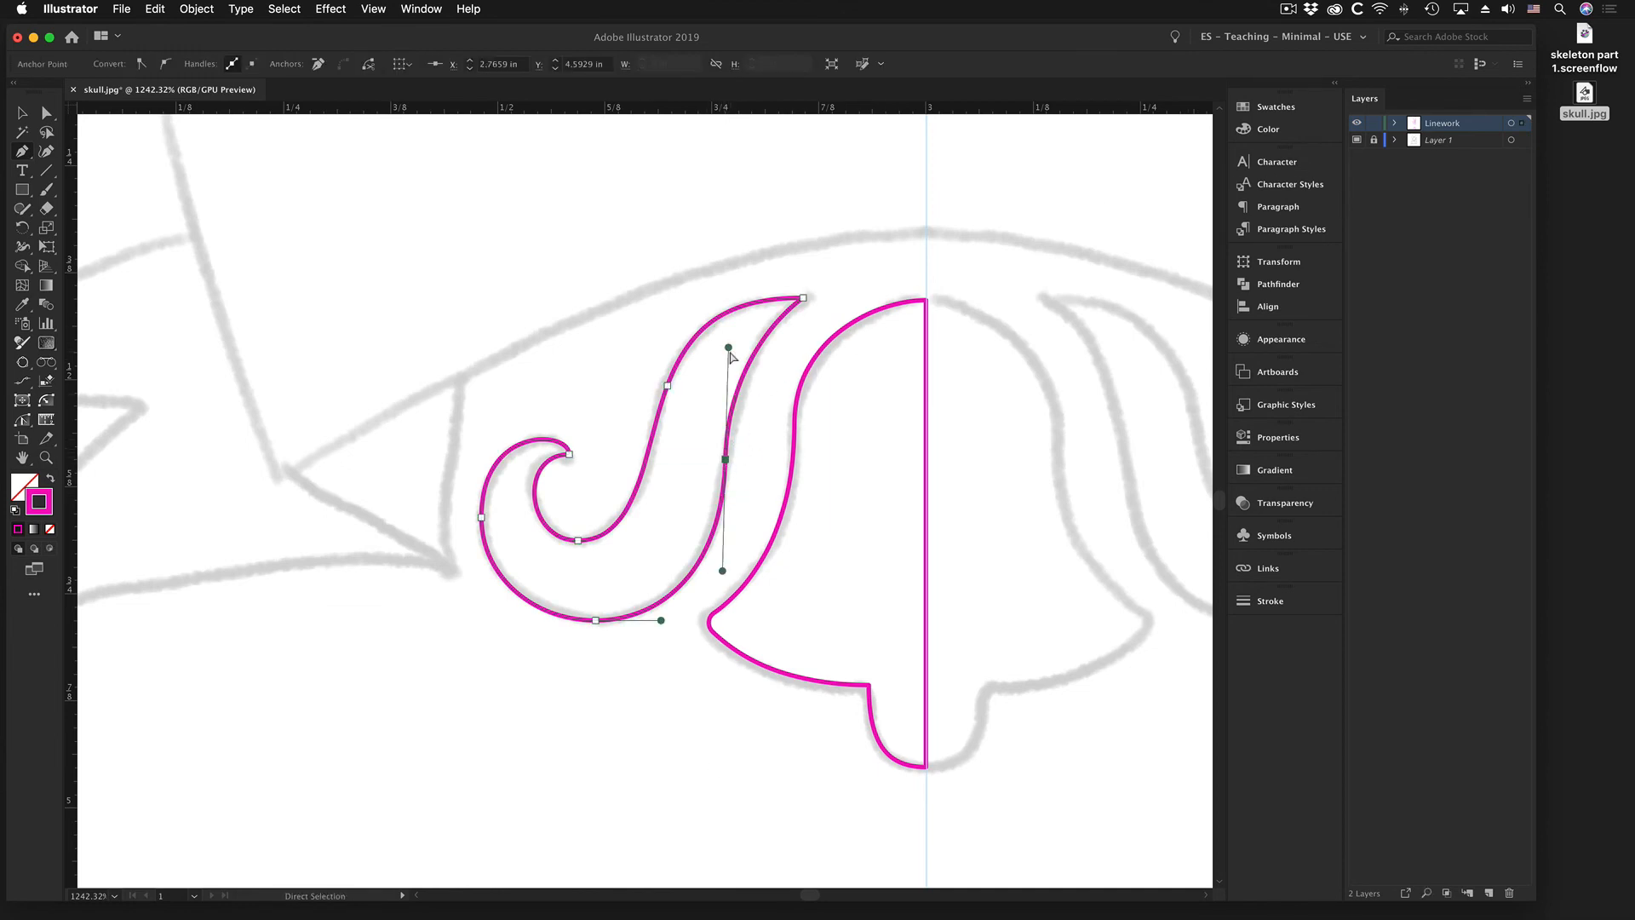
{"action": "left_click_drag", "start_coordinate": [729, 348], "coordinate": [736, 344]}
{"action": "left_click_drag", "start_coordinate": [715, 571], "coordinate": [716, 579]}
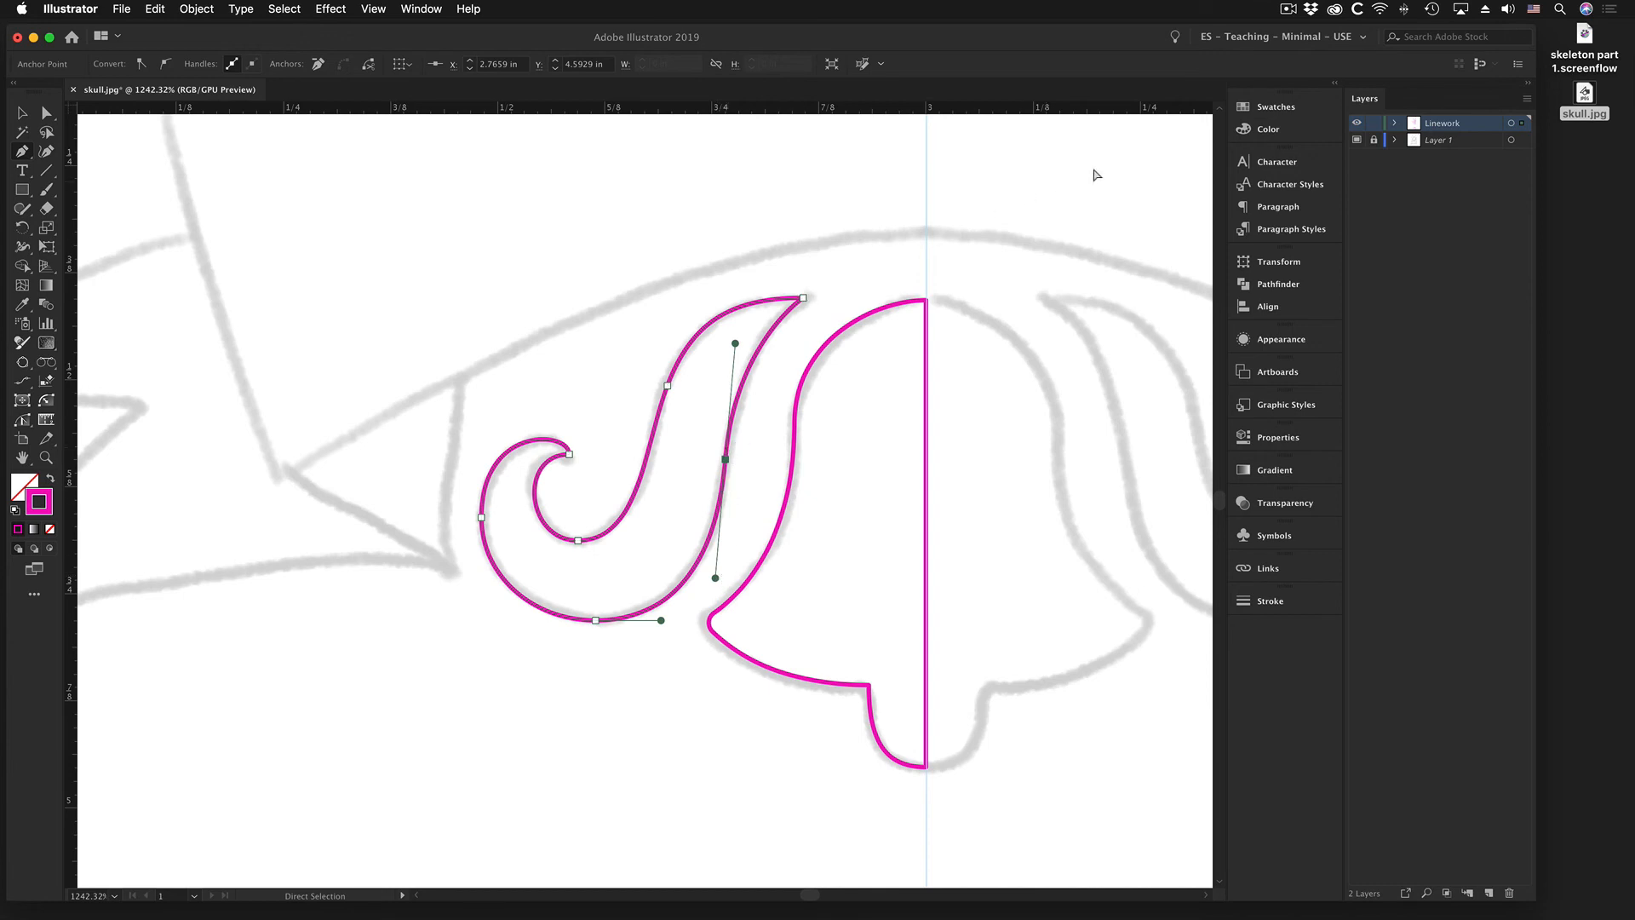
{"action": "left_click_drag", "start_coordinate": [804, 299], "coordinate": [808, 299]}
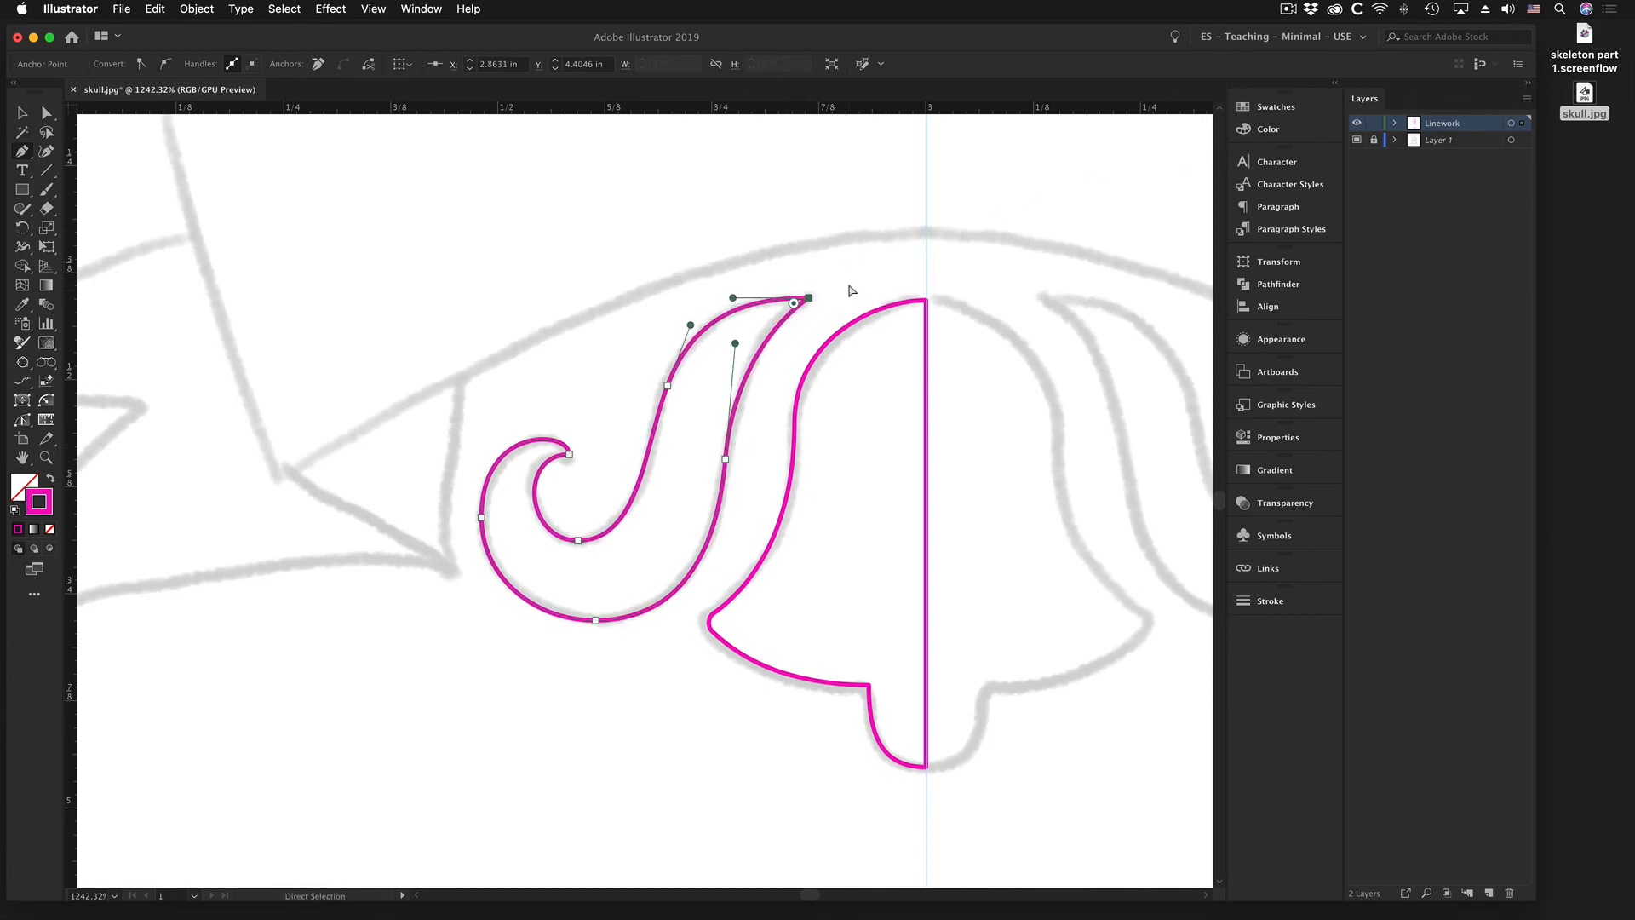
- Hide the Layer 1 sketch, lengthen the upper handle on the scroll's bell-facing edge, and deselect the path
{"action": "left_click", "coordinate": [1358, 140]}
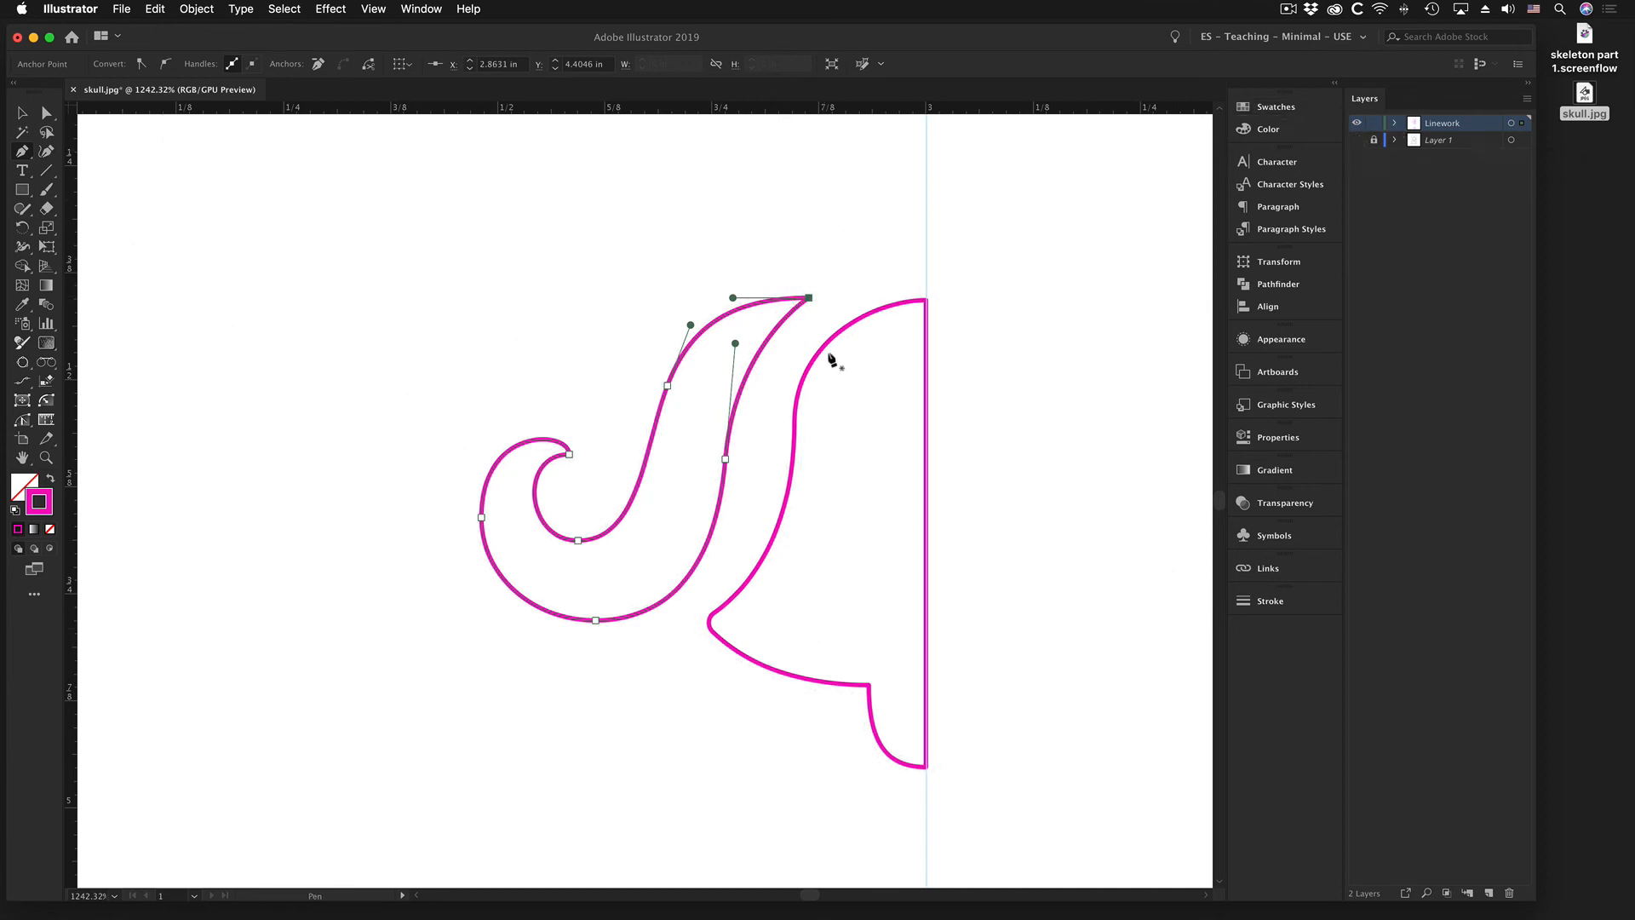
{"action": "key", "text": "super+shift+a"}
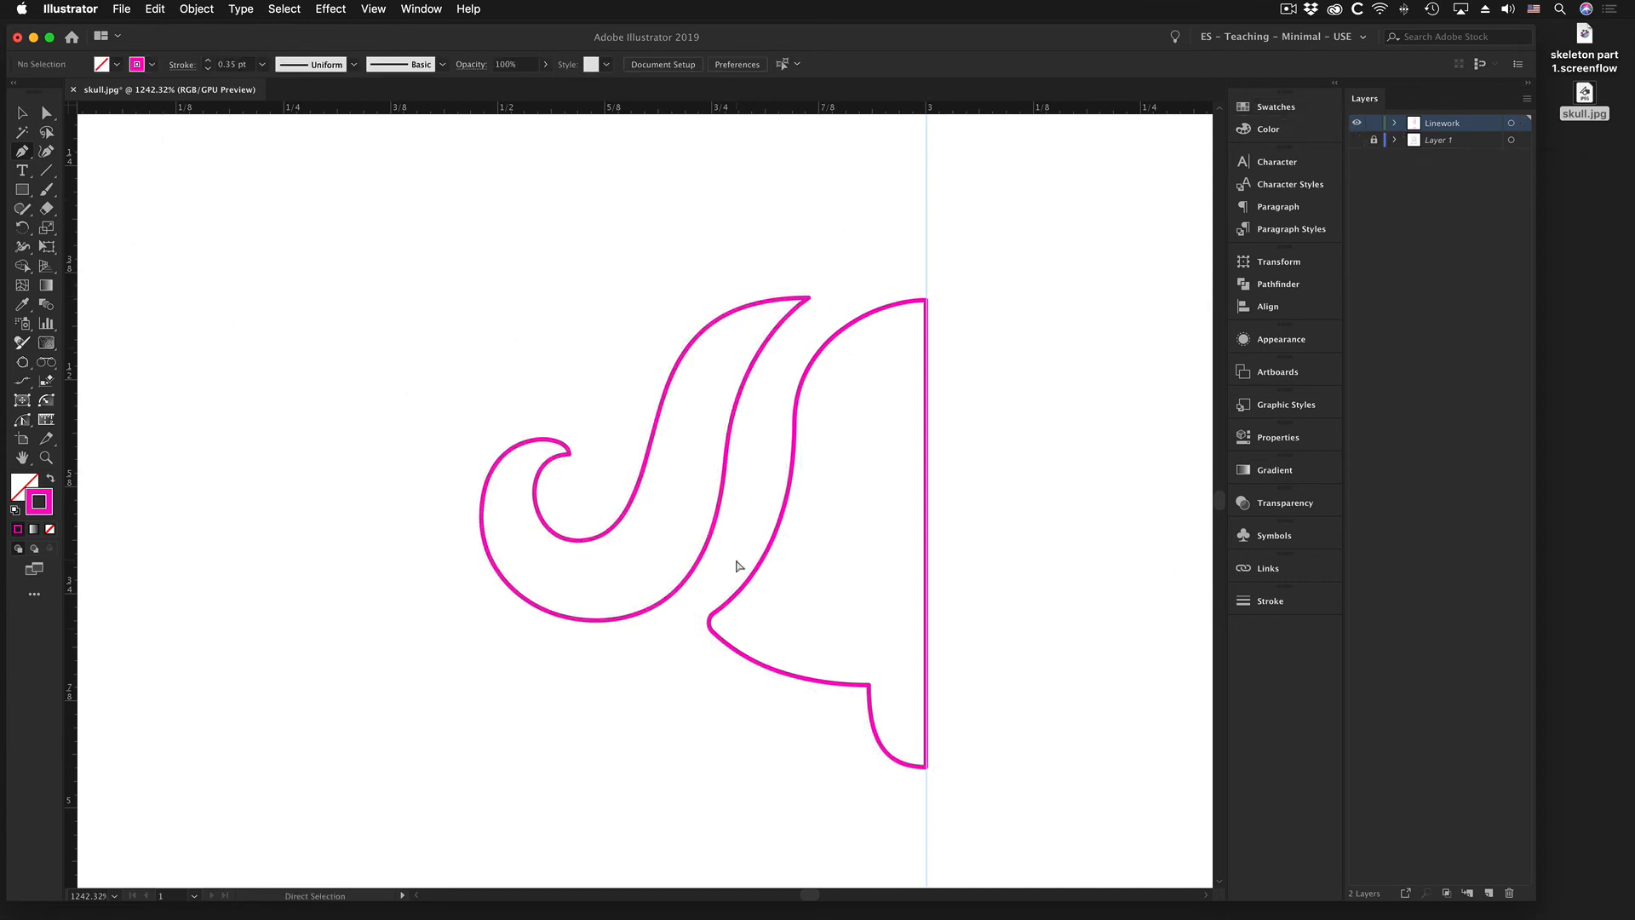
{"action": "left_click", "coordinate": [727, 457], "text": "super"}
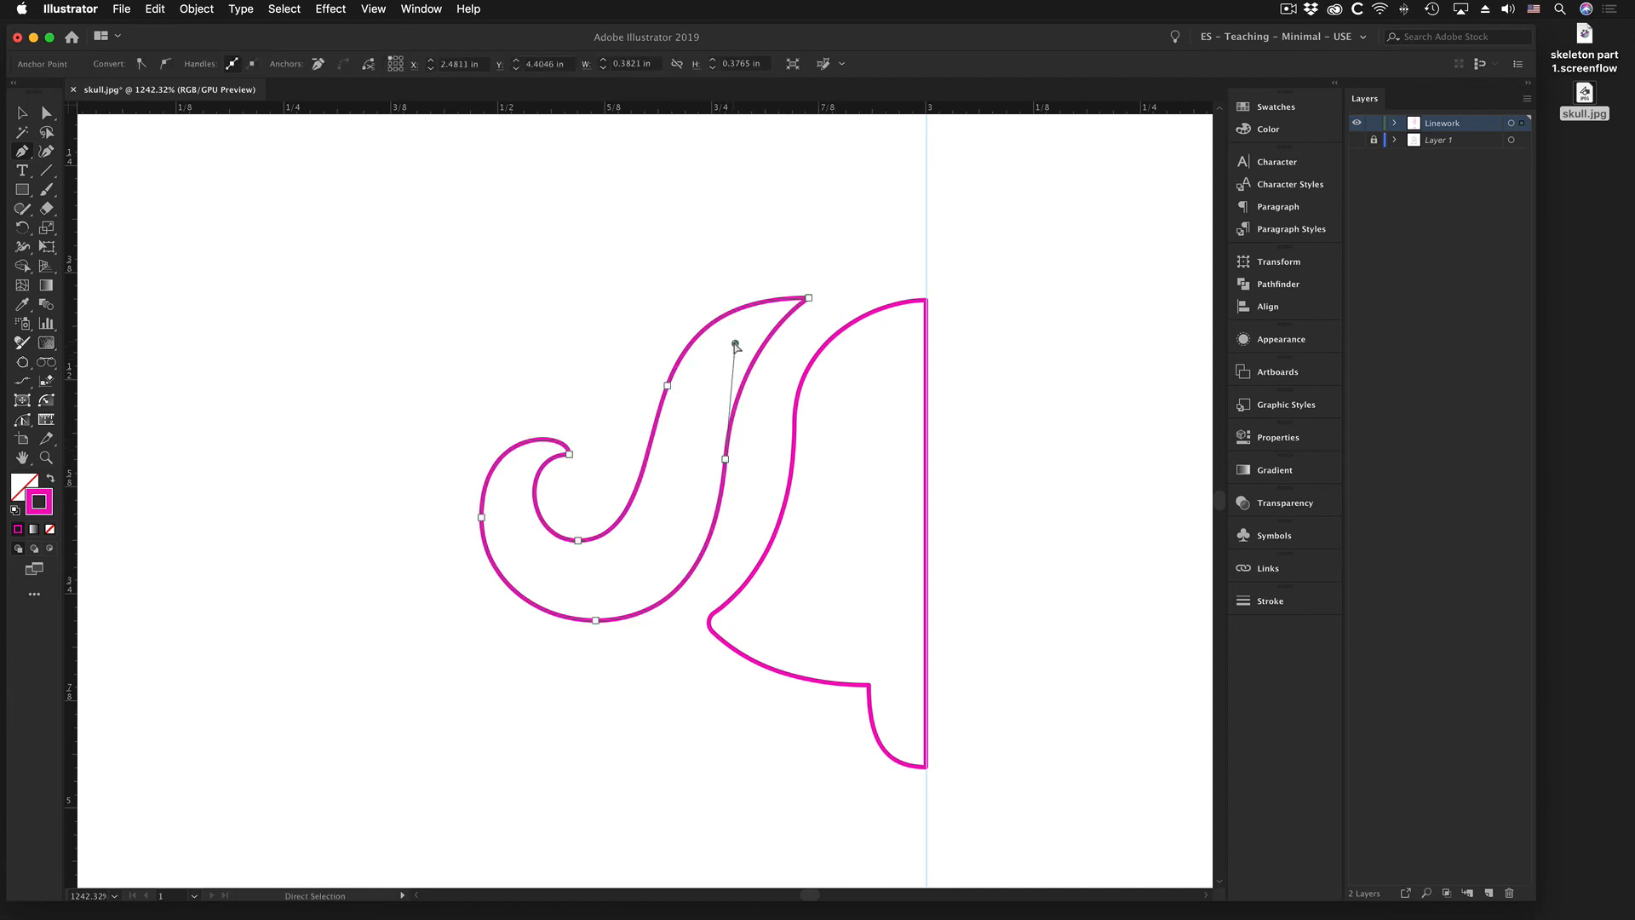
{"action": "left_click_drag", "start_coordinate": [736, 344], "coordinate": [734, 334]}
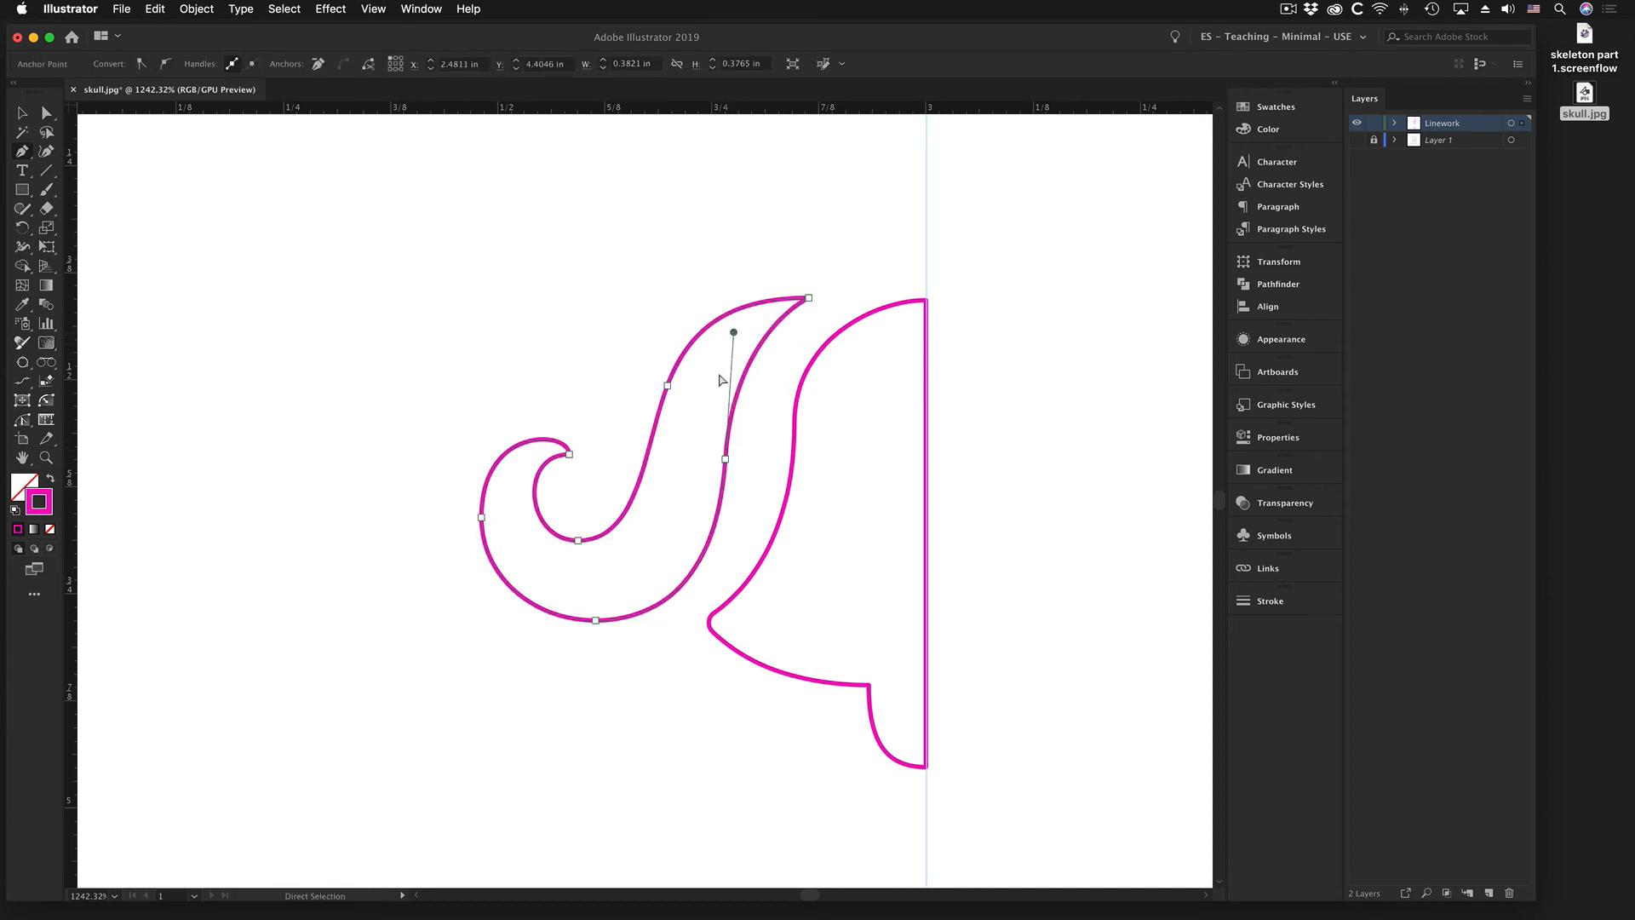
{"action": "left_click", "coordinate": [748, 533], "text": "super"}
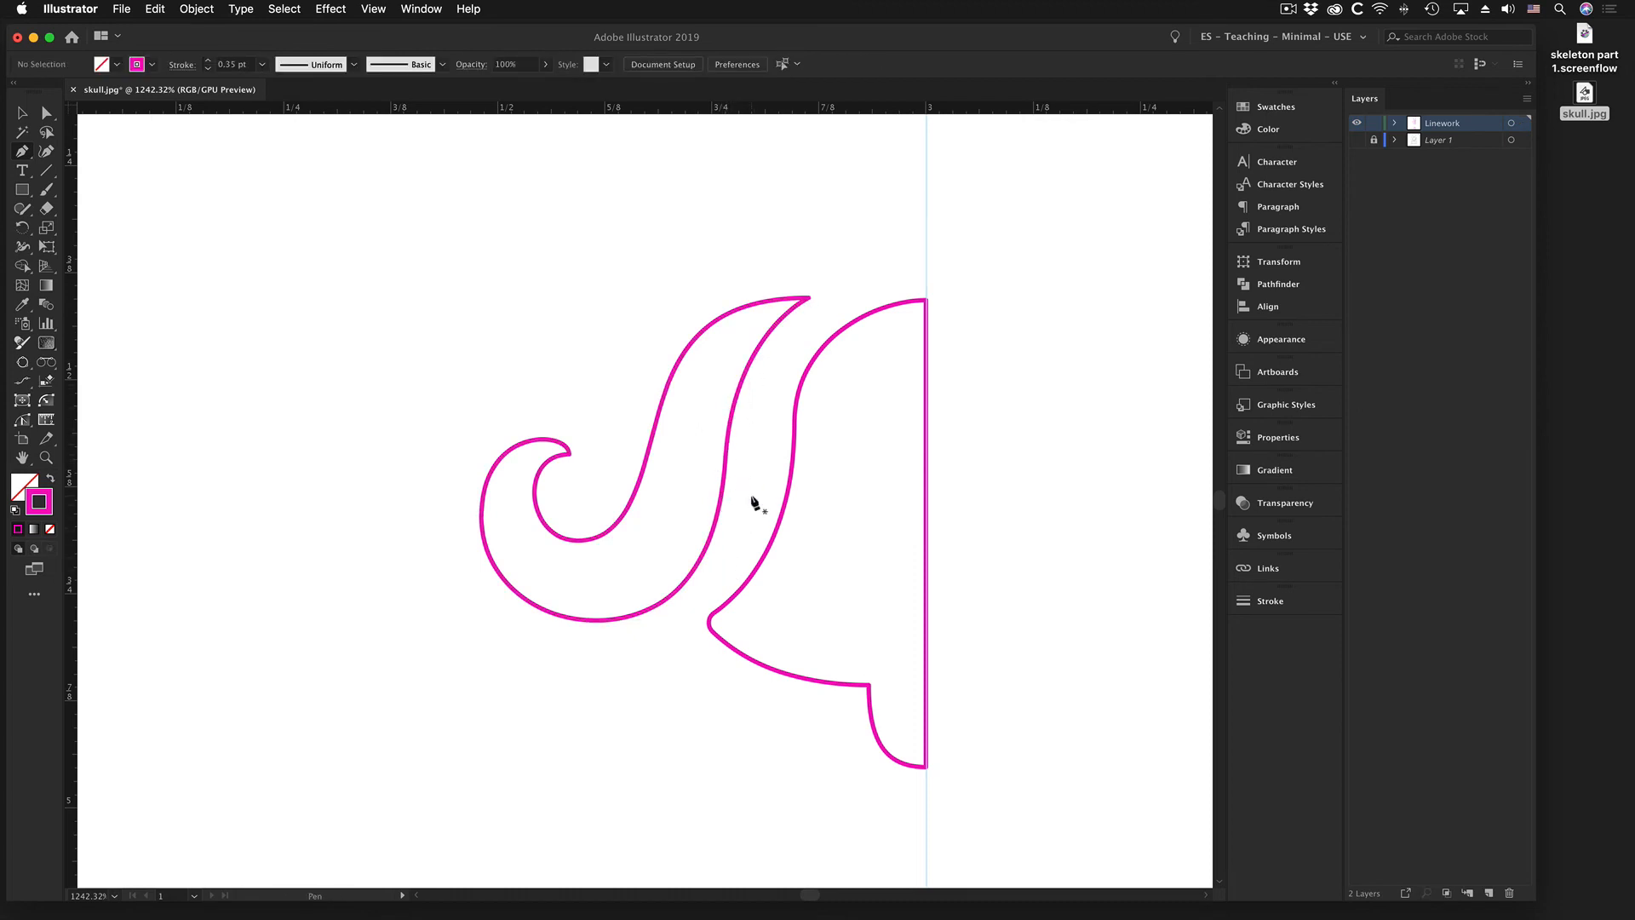
- Show the Layer 1 sketch again as the tracing reference
{"action": "left_click", "coordinate": [658, 527], "text": "alt+super"}
{"action": "left_click", "coordinate": [810, 420], "text": "alt+super"}
{"action": "left_click", "coordinate": [813, 424], "text": "alt+super"}
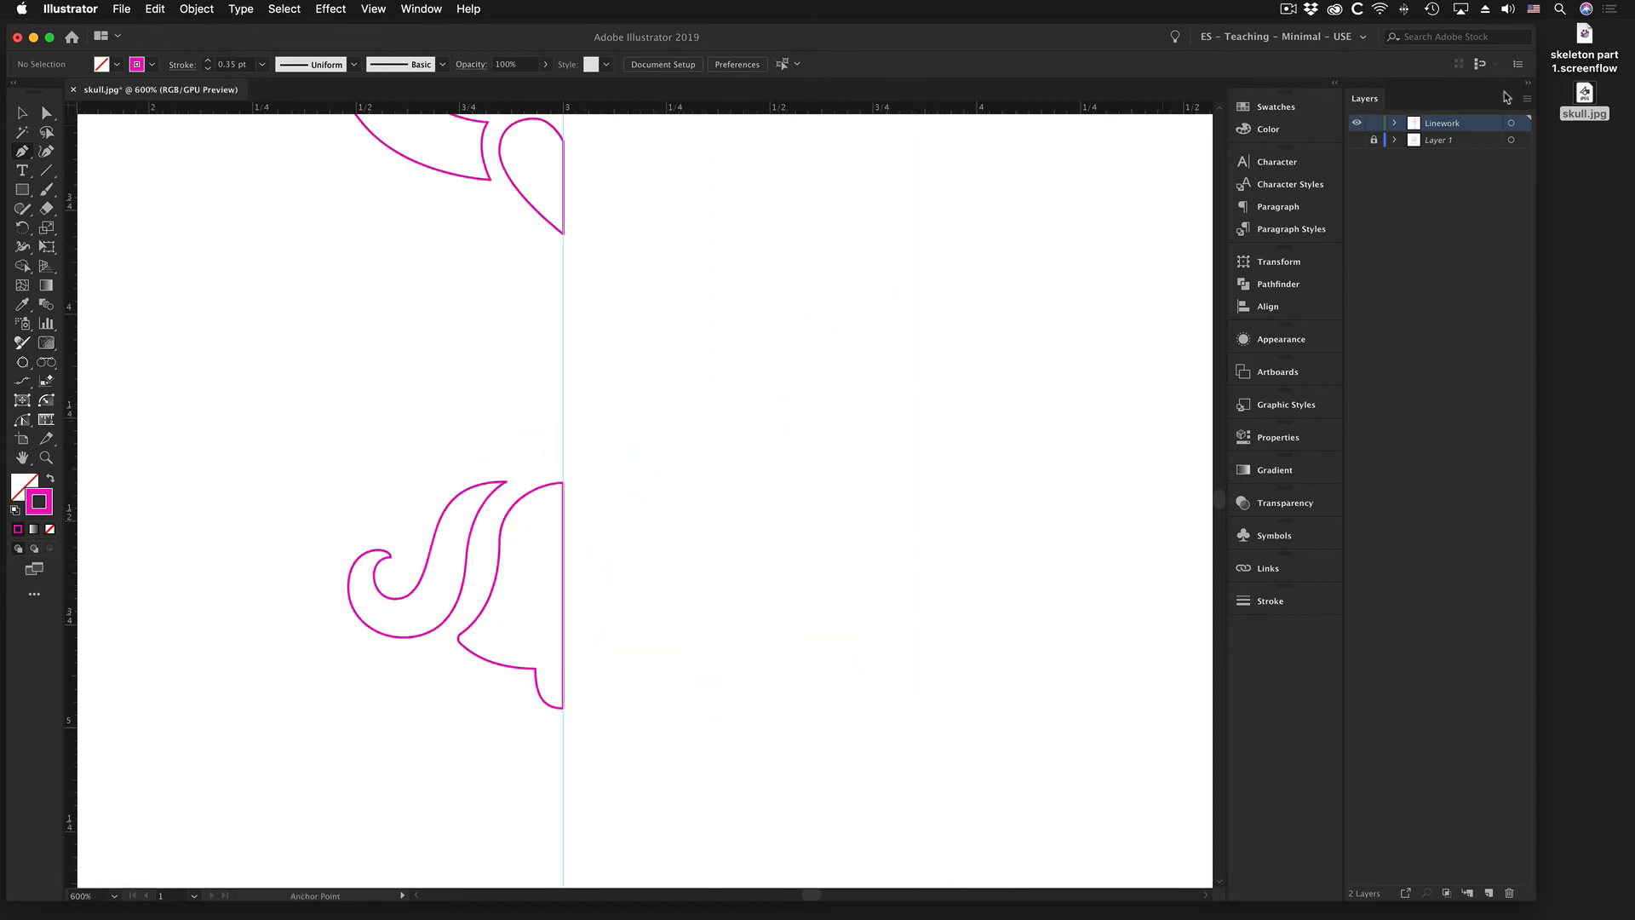
{"action": "left_click", "coordinate": [1358, 140]}
{"action": "scroll", "coordinate": [431, 577], "scroll_direction": "left", "scroll_amount": 5}
{"action": "scroll", "coordinate": [696, 511], "scroll_direction": "up", "scroll_amount": 6}
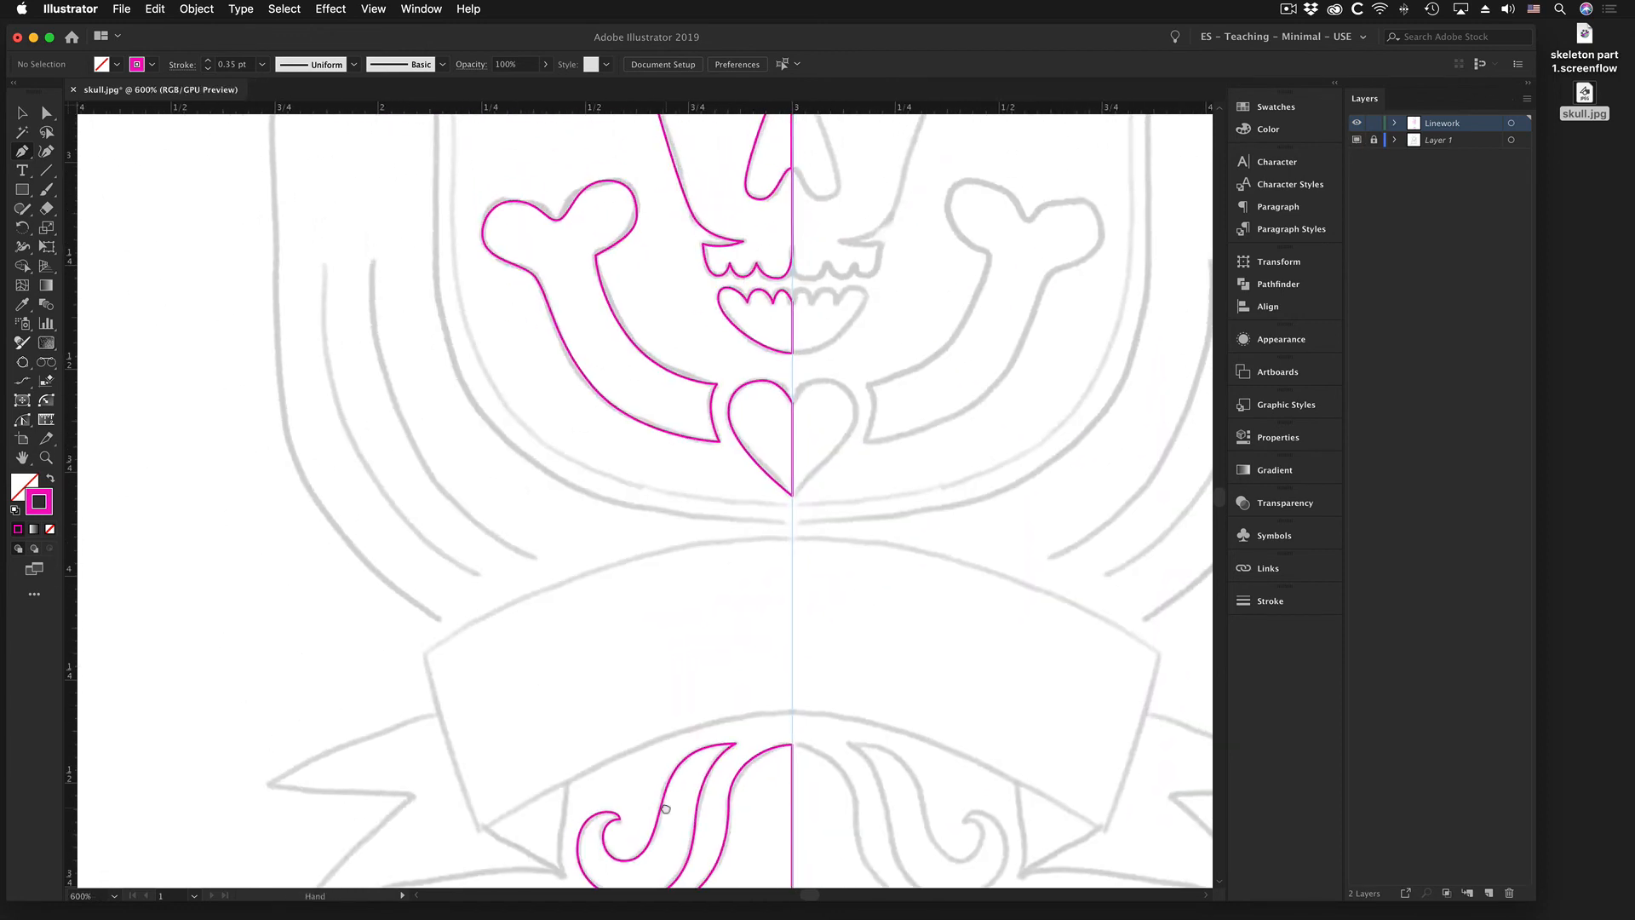
{"action": "left_click", "coordinate": [696, 511], "text": "alt+super"}
{"action": "left_click", "coordinate": [696, 511], "text": "alt+super"}
{"action": "left_click_drag", "start_coordinate": [610, 421], "coordinate": [640, 406]}
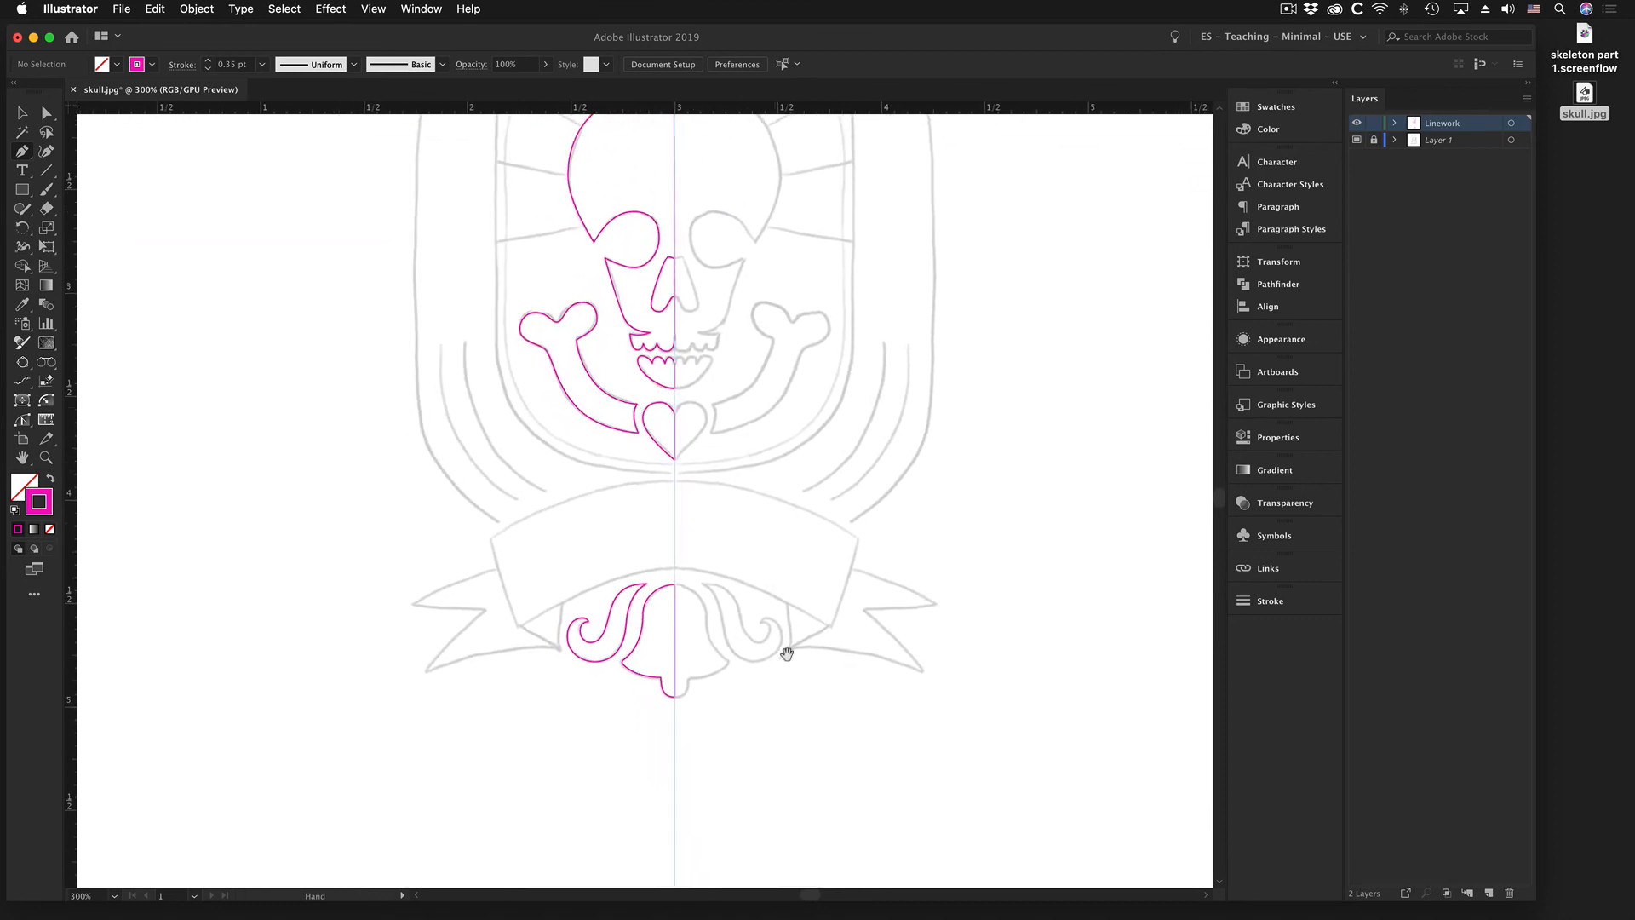
- Trace the left half of the banner as a closed four-corner path with straight segments, starting and ending on the centre guide
{"action": "left_click", "coordinate": [689, 603], "text": "super"}
{"action": "left_click_drag", "start_coordinate": [688, 604], "coordinate": [803, 600]}
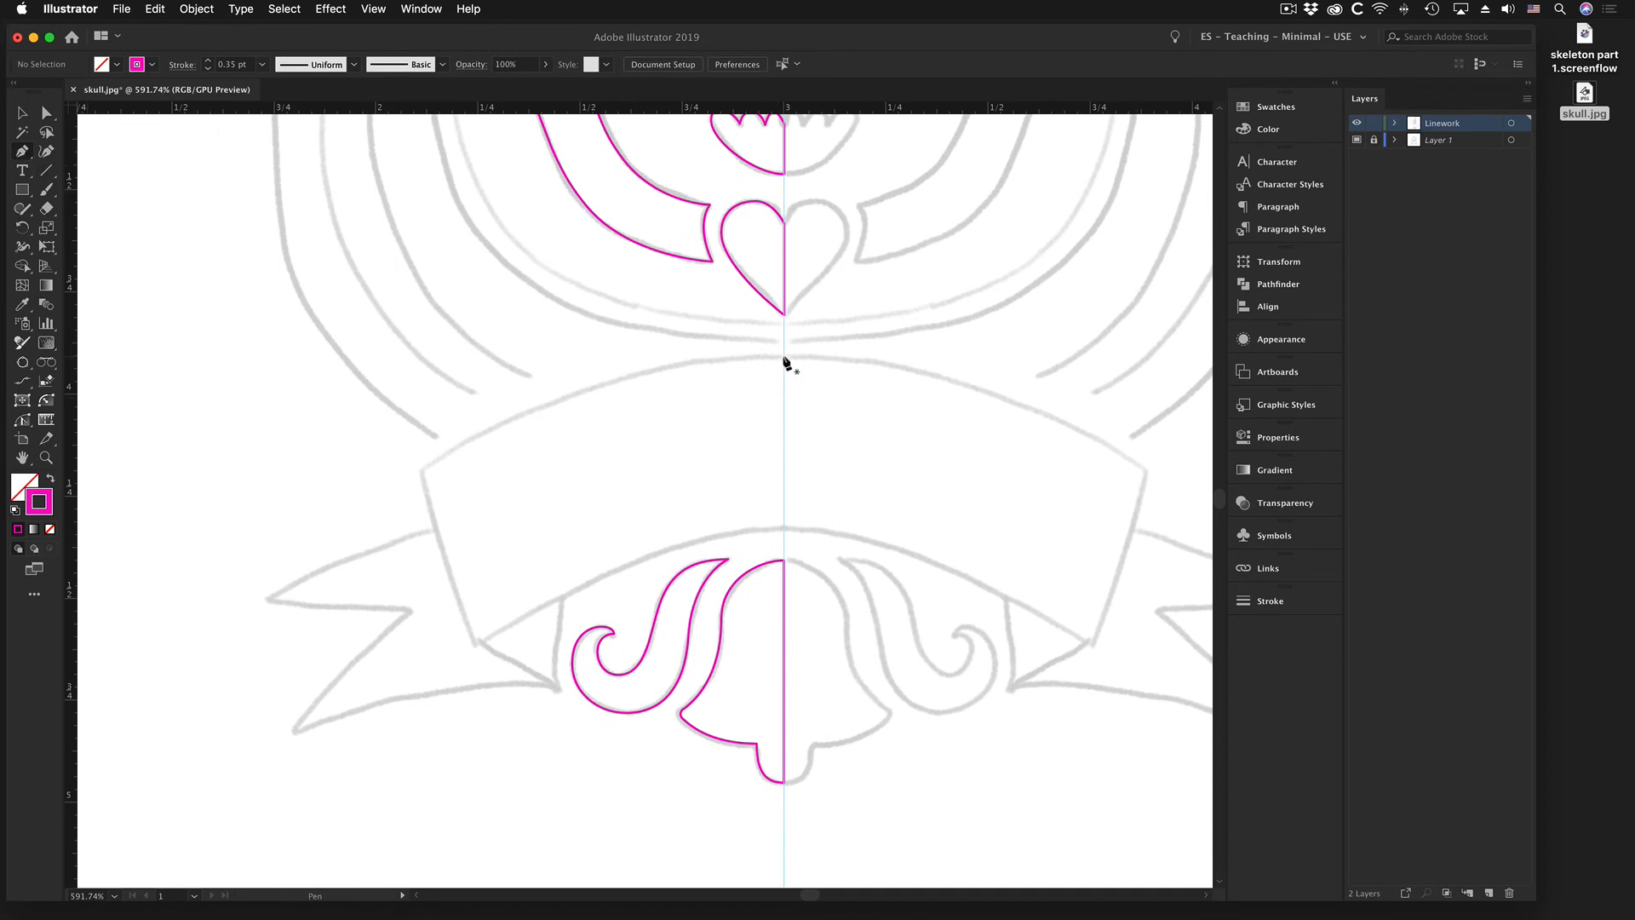
{"action": "key", "text": "super"}
{"action": "left_click", "coordinate": [785, 358]}
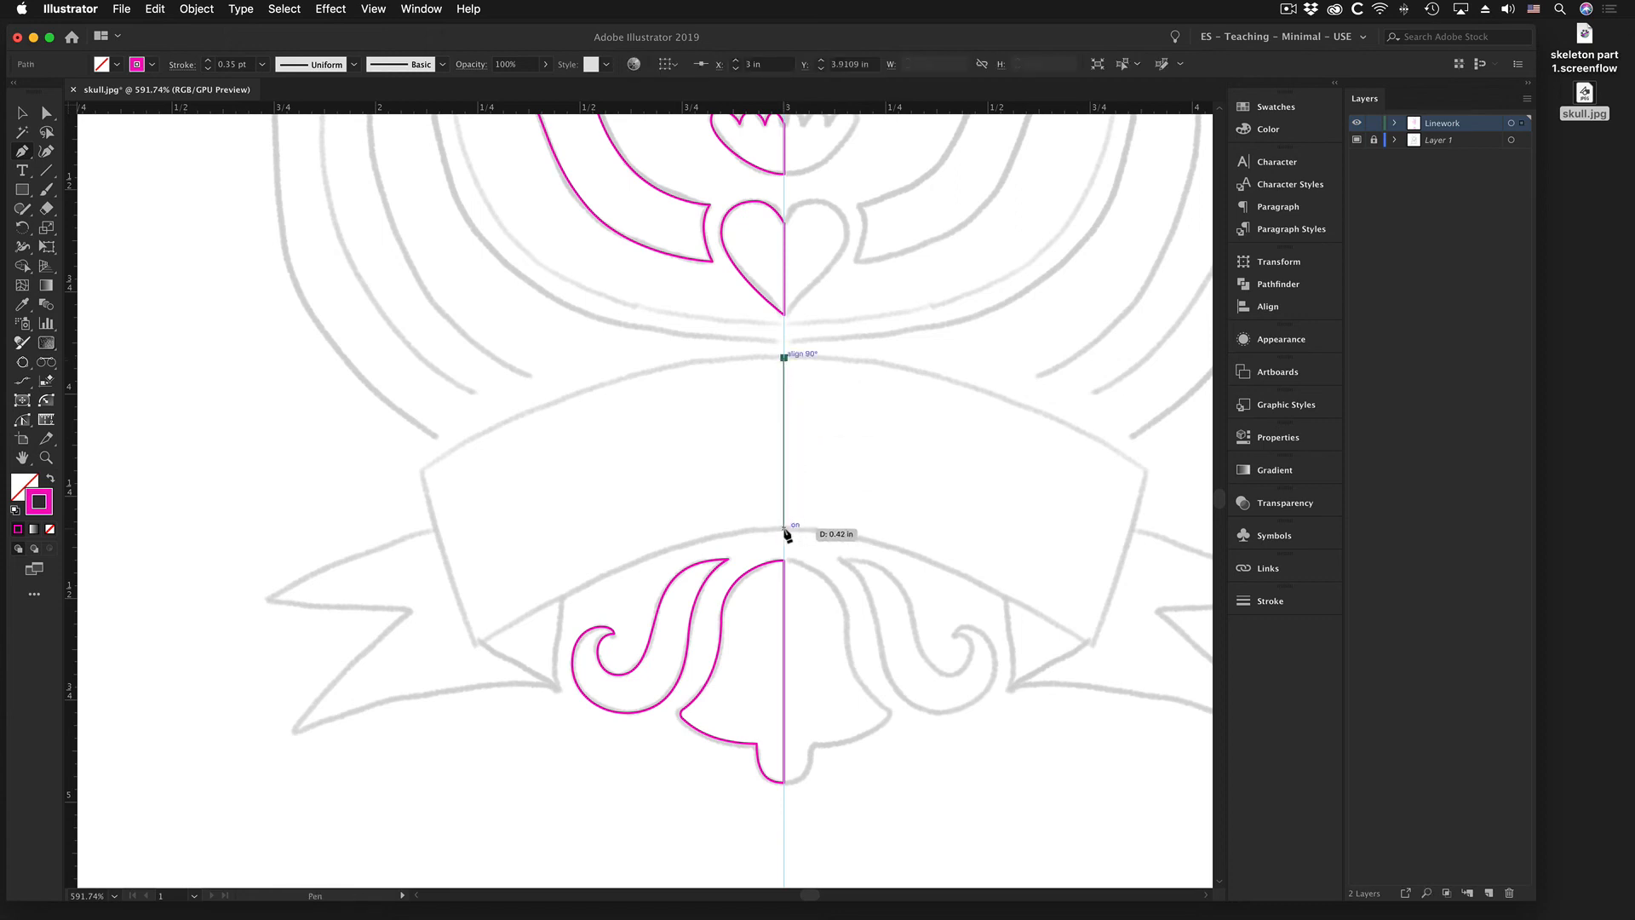
{"action": "left_click", "coordinate": [785, 529]}
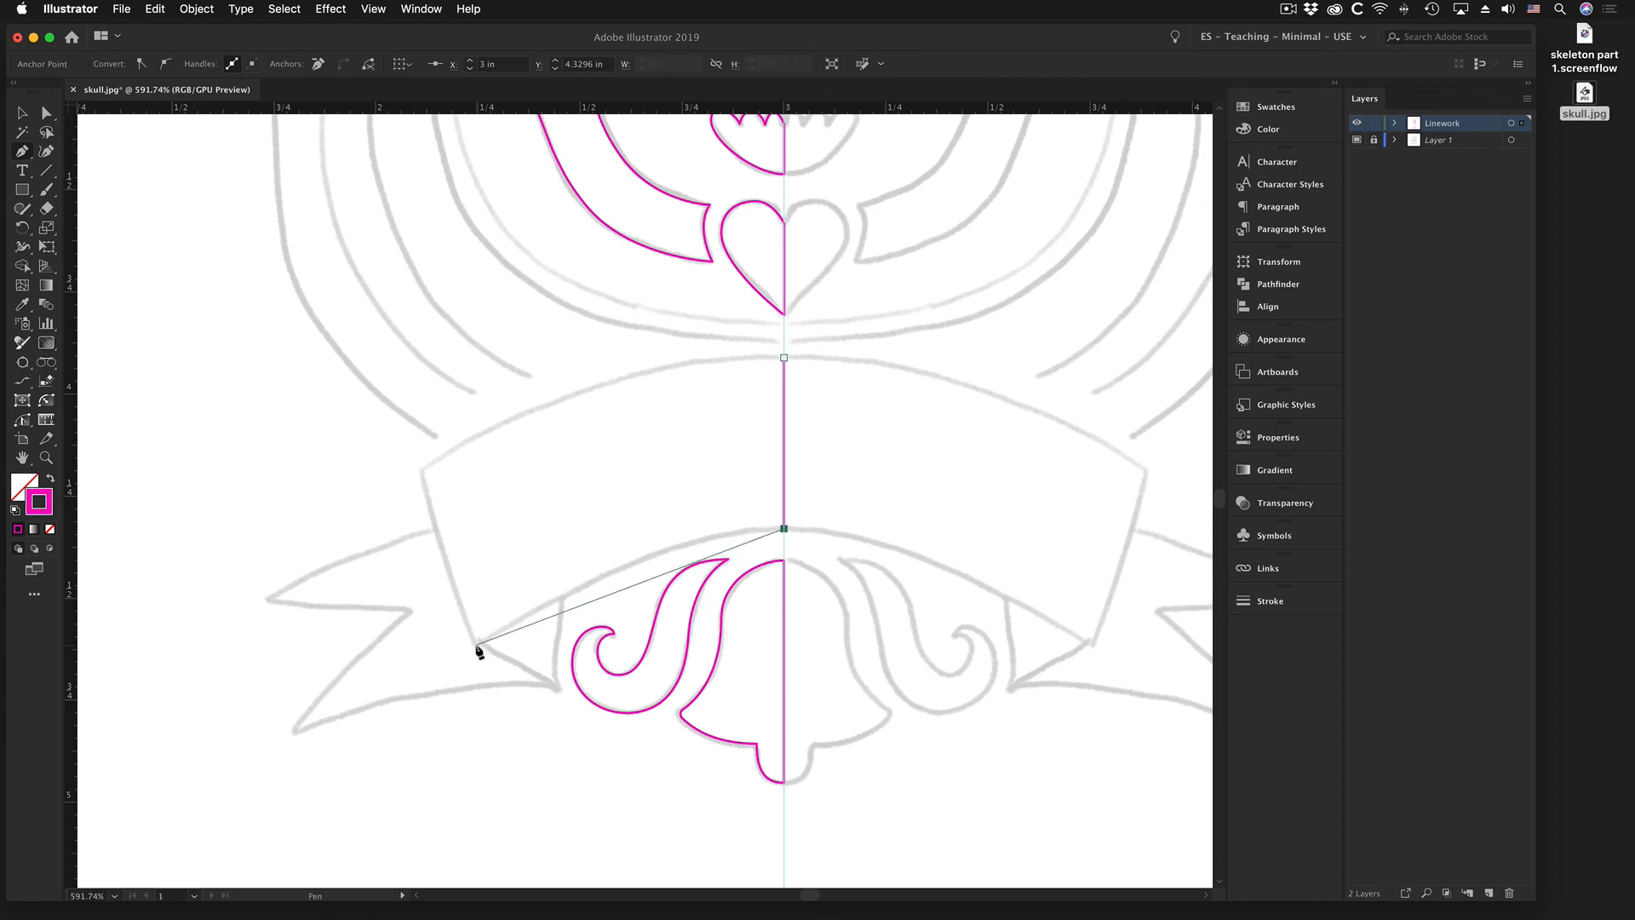
{"action": "left_click", "coordinate": [476, 645]}
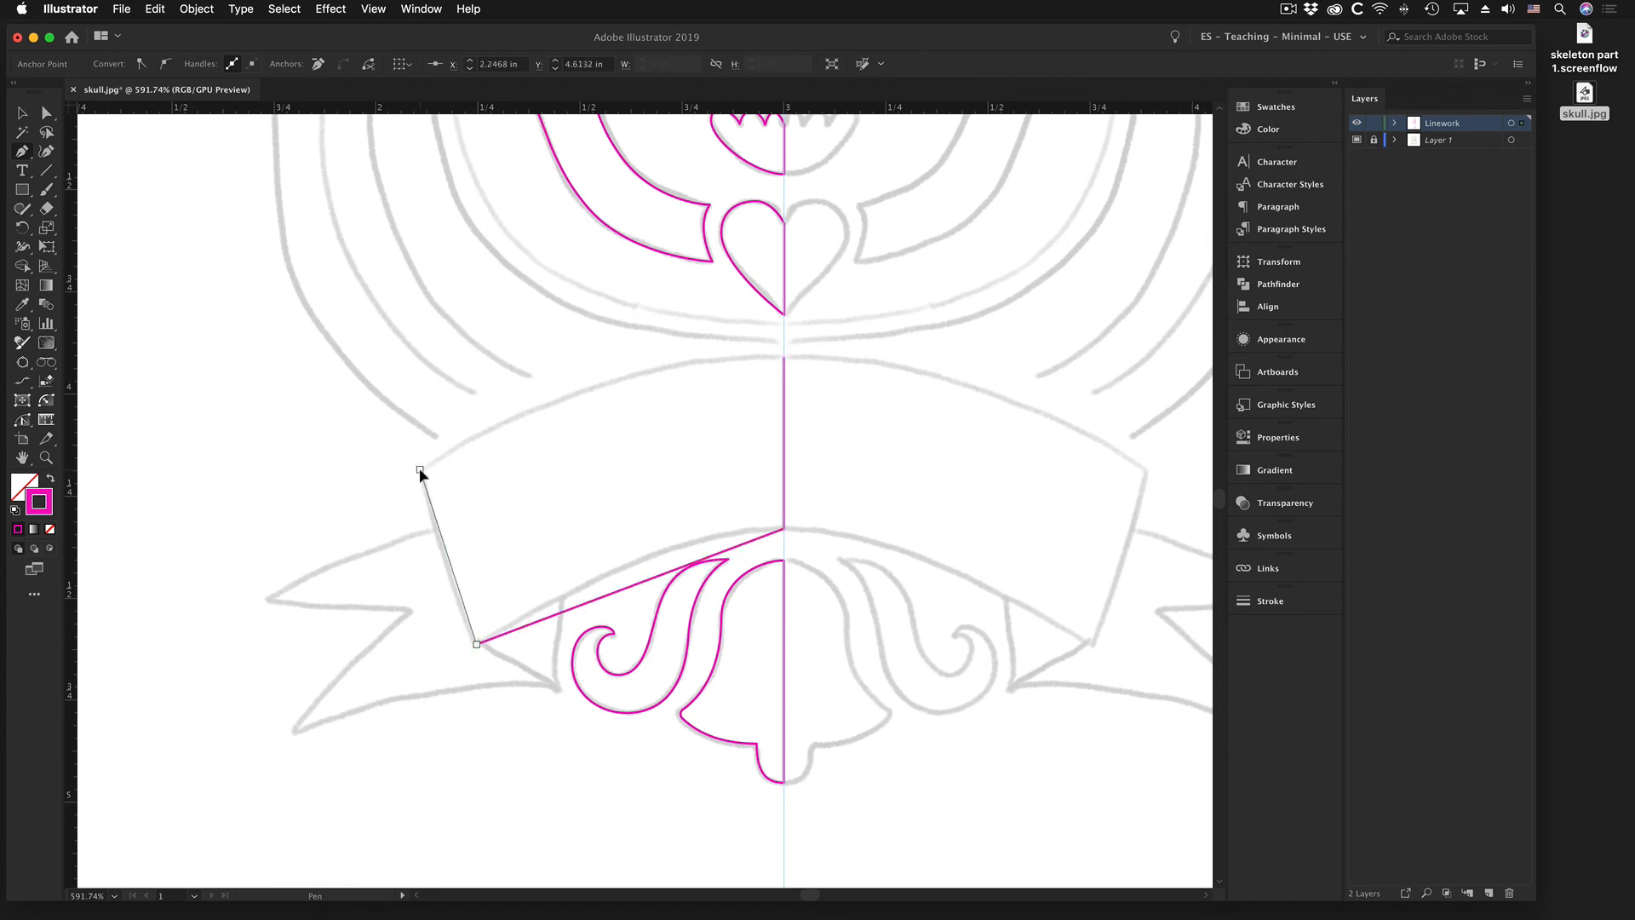
{"action": "left_click", "coordinate": [420, 470]}
{"action": "left_click", "coordinate": [784, 358]}
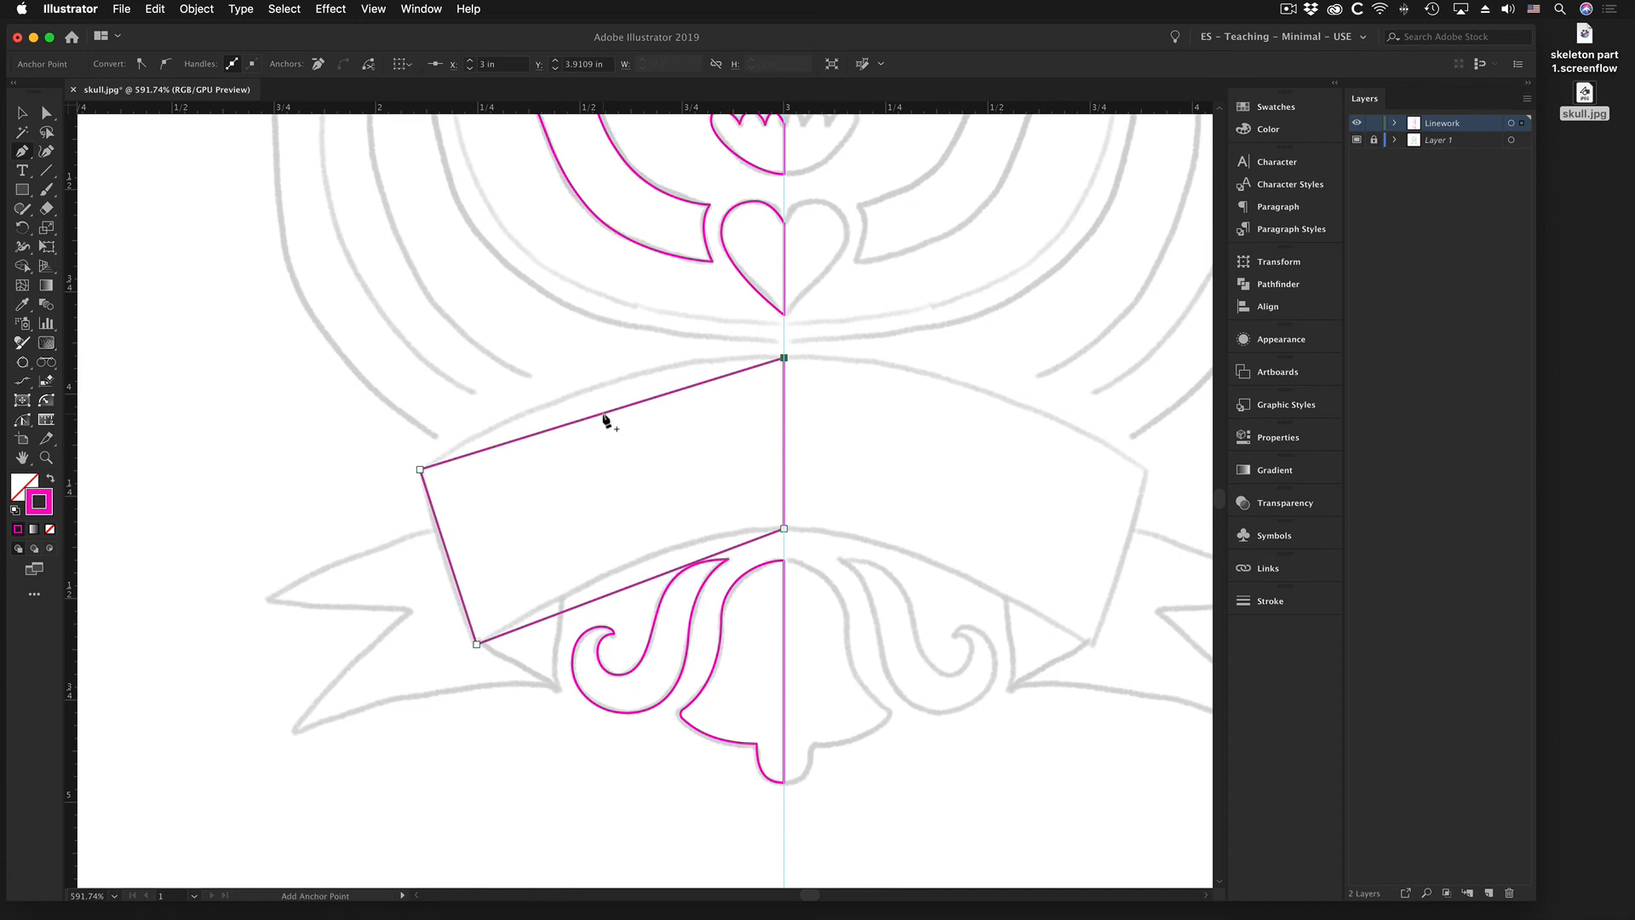
- Bend the banner half's upper, lower and outer side segments into curves that follow the sketch
{"action": "left_click_drag", "start_coordinate": [608, 420], "coordinate": [621, 380]}
{"action": "left_click_drag", "start_coordinate": [642, 583], "coordinate": [650, 561]}
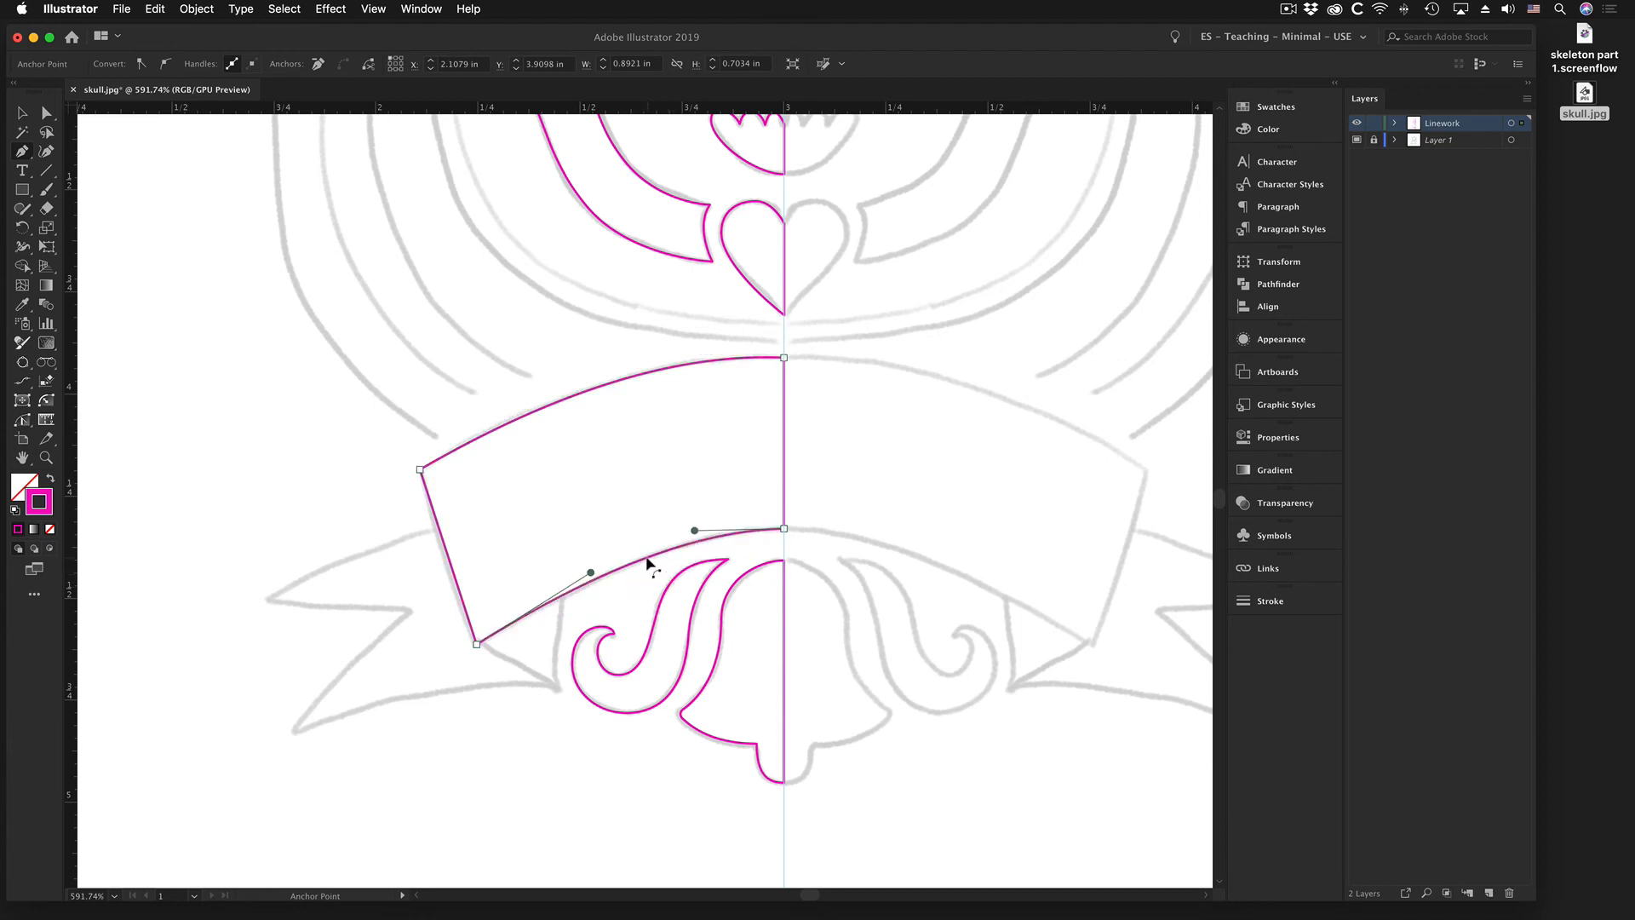
{"action": "left_click_drag", "start_coordinate": [448, 558], "coordinate": [444, 559]}
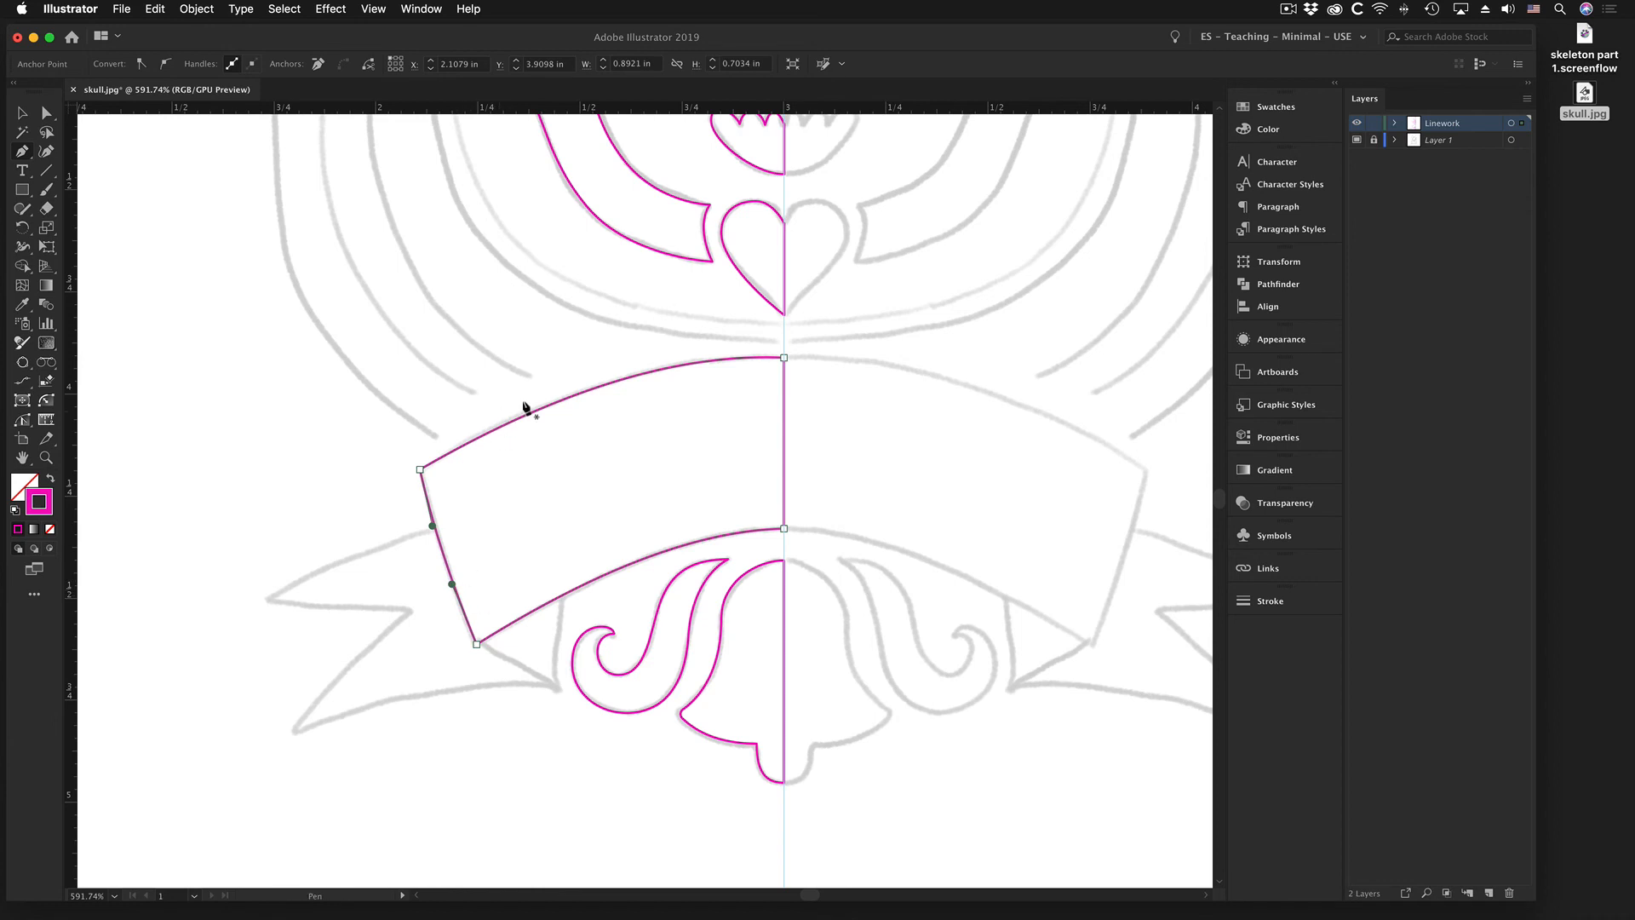
- Raise the upper edge's handle at the banner's outer corner to match the sketch, and hide Layer 1
{"action": "left_click", "coordinate": [421, 470], "text": "super"}
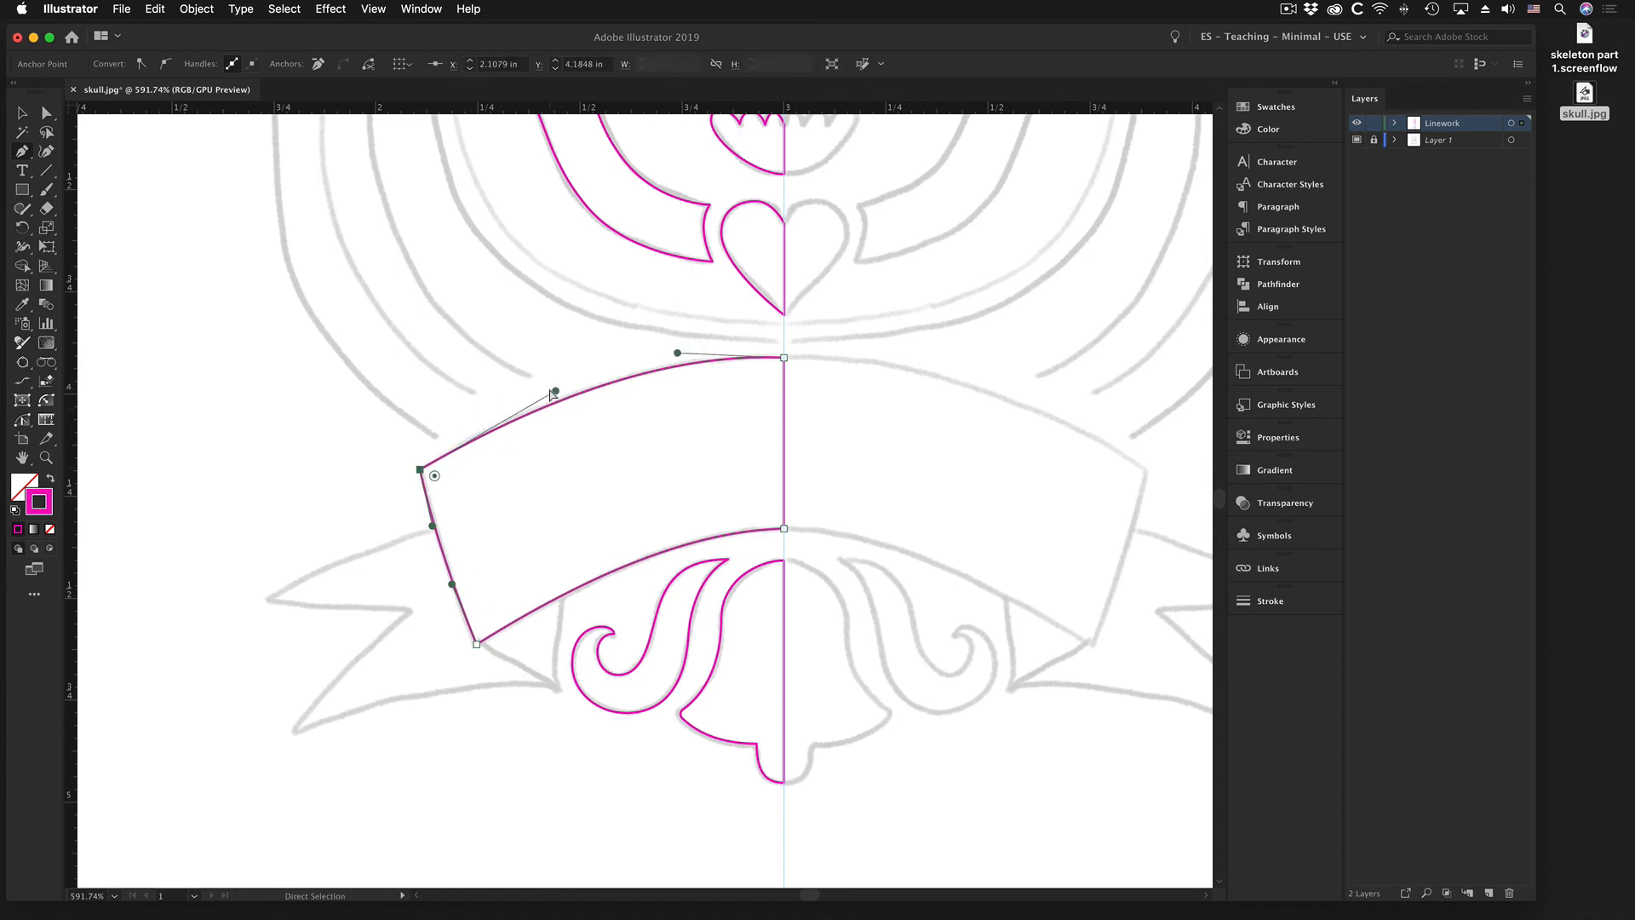
{"action": "left_click", "coordinate": [552, 388], "text": "super"}
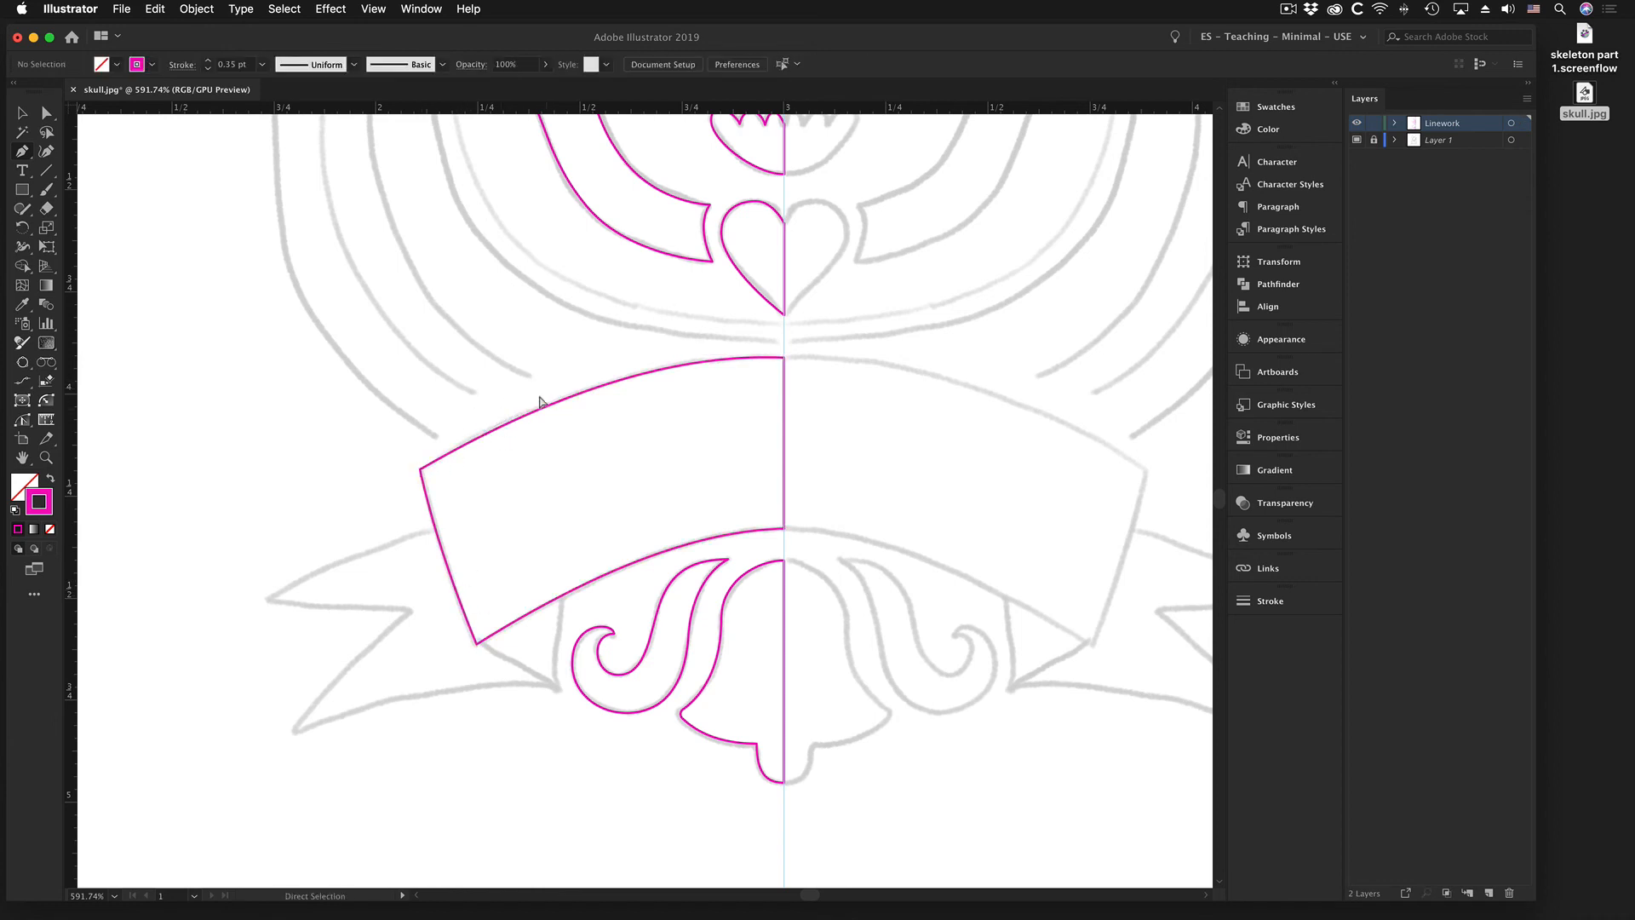
{"action": "left_click", "coordinate": [420, 469], "text": "super"}
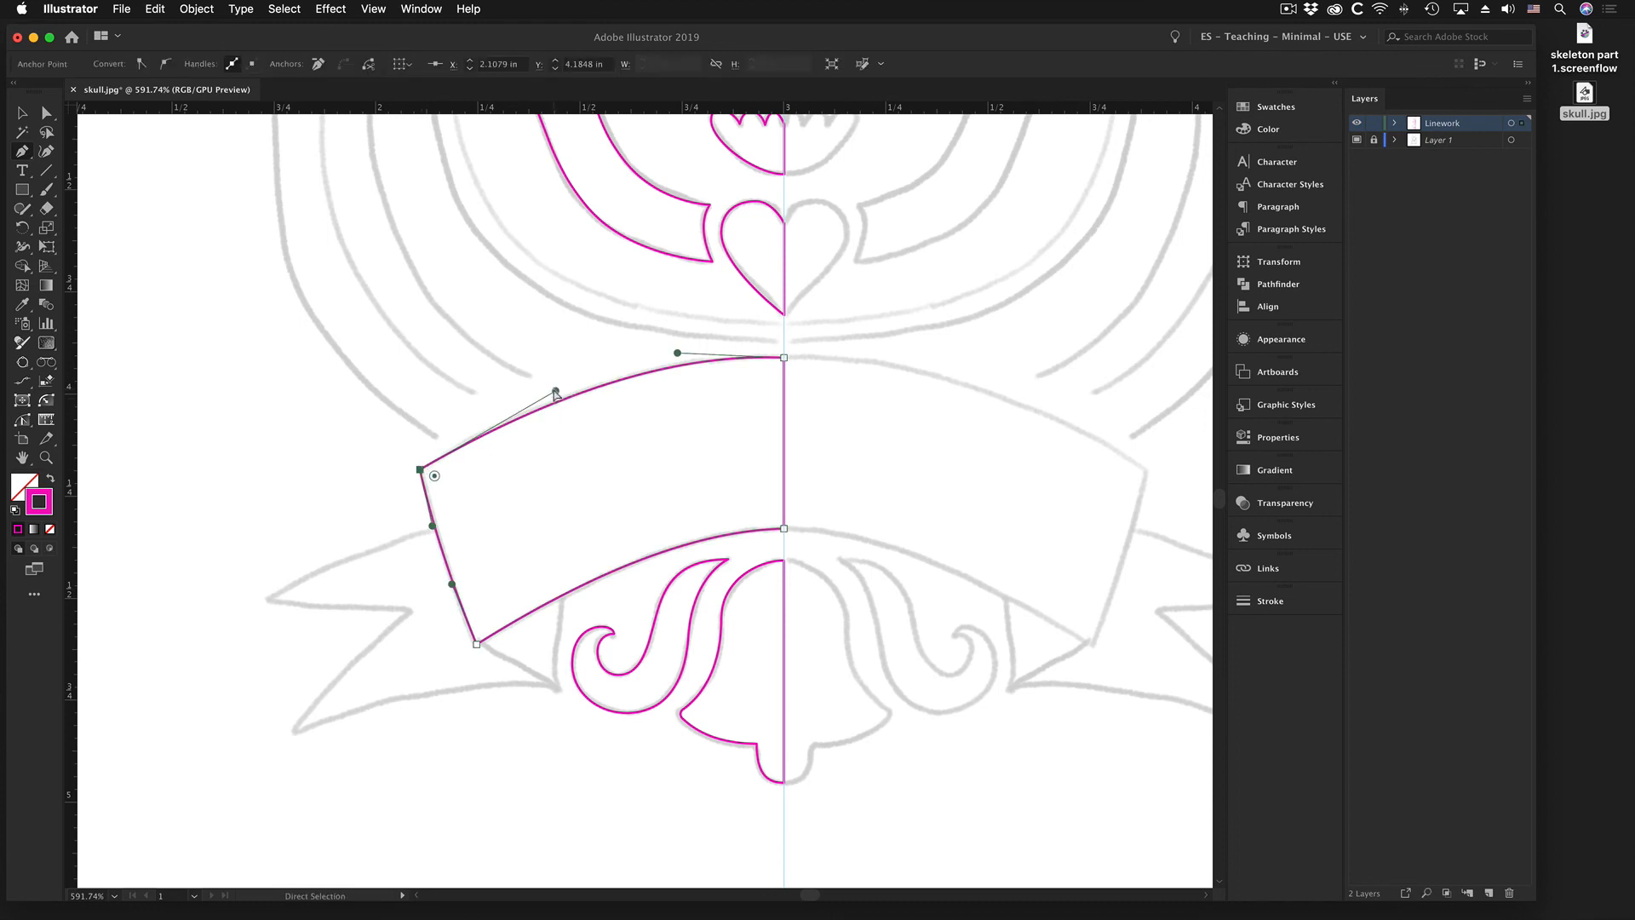
{"action": "left_click_drag", "start_coordinate": [556, 391], "coordinate": [550, 389]}
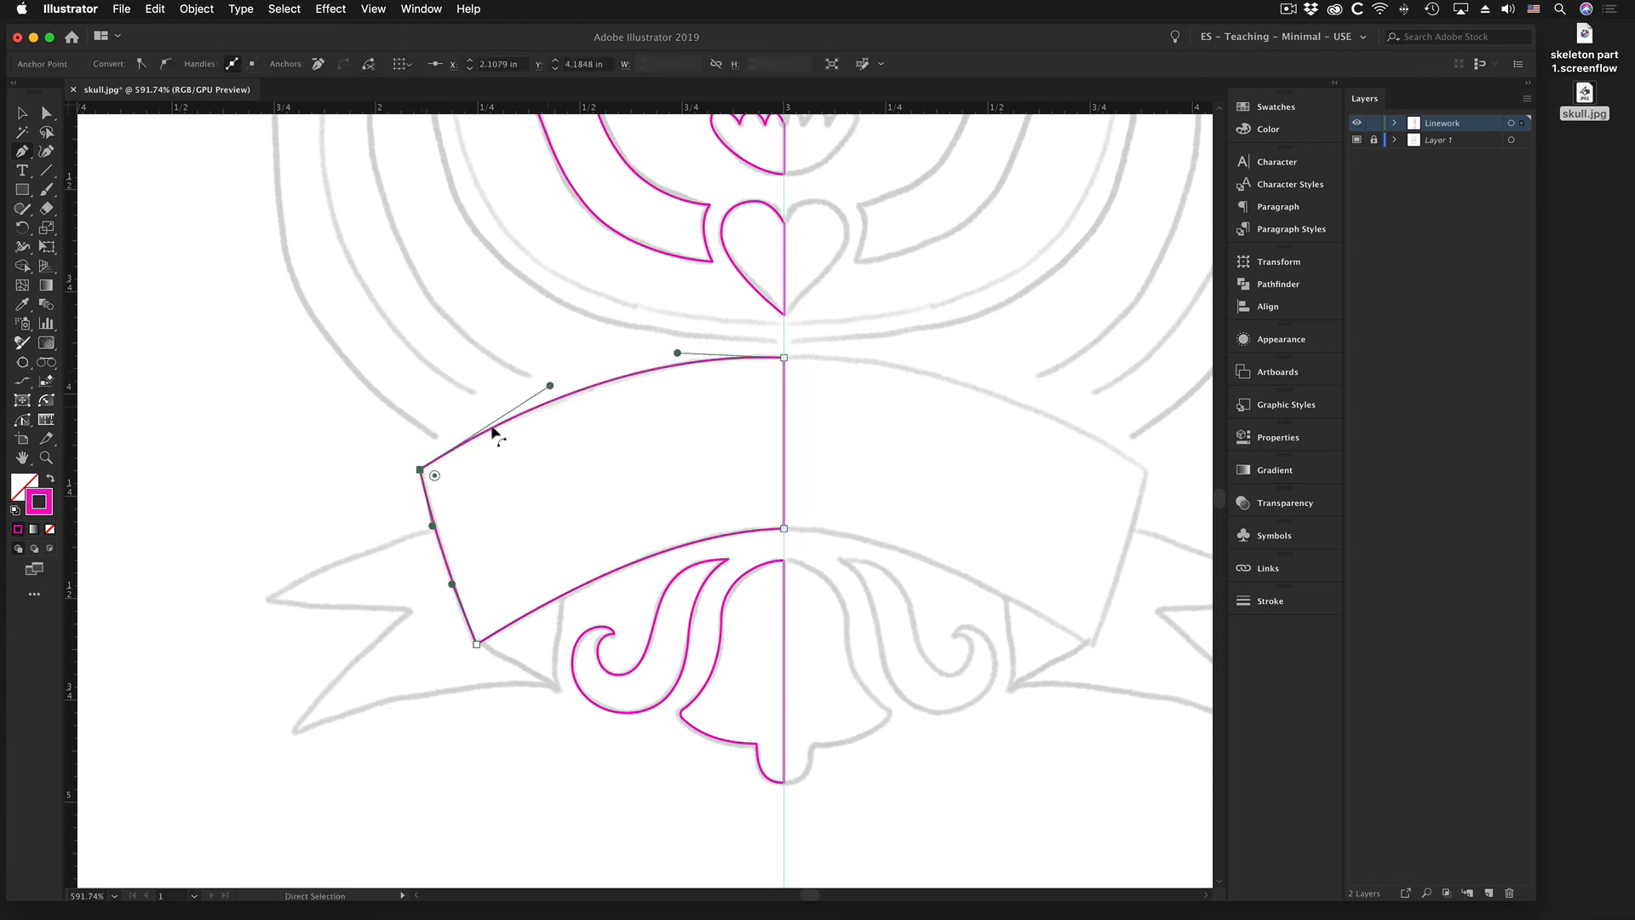
{"action": "key", "text": "super+shift+w"}
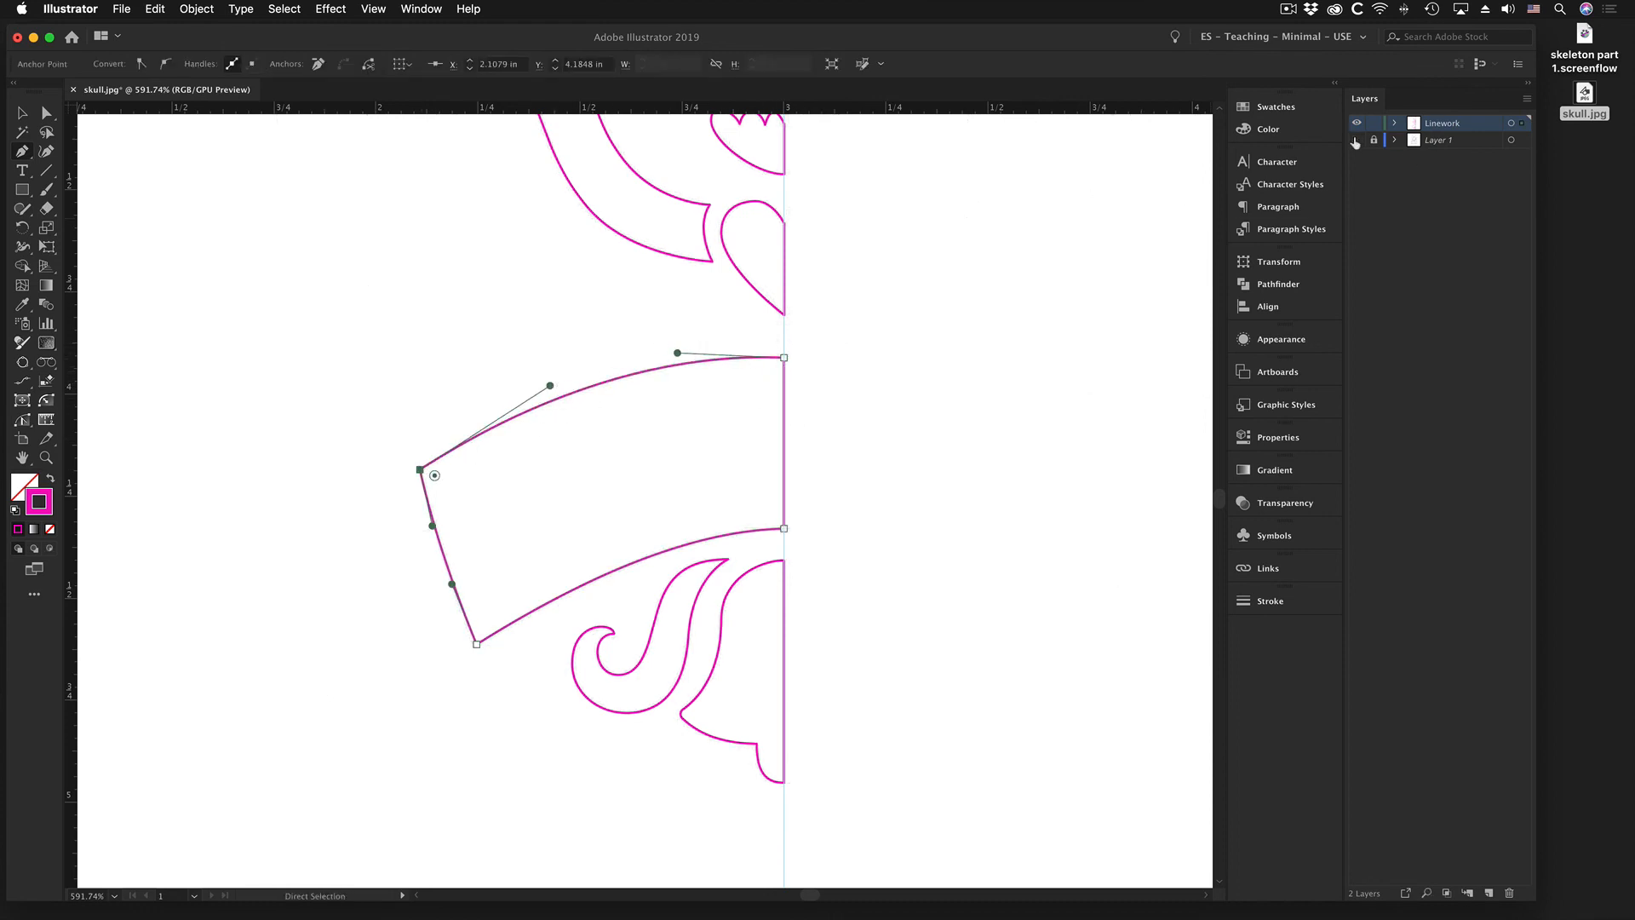
- Show the Layer 1 sketch again and trace the banner's small fold as a closed triangle overlapping the banner's lower outer corner
{"action": "left_click", "coordinate": [635, 336], "text": "super"}
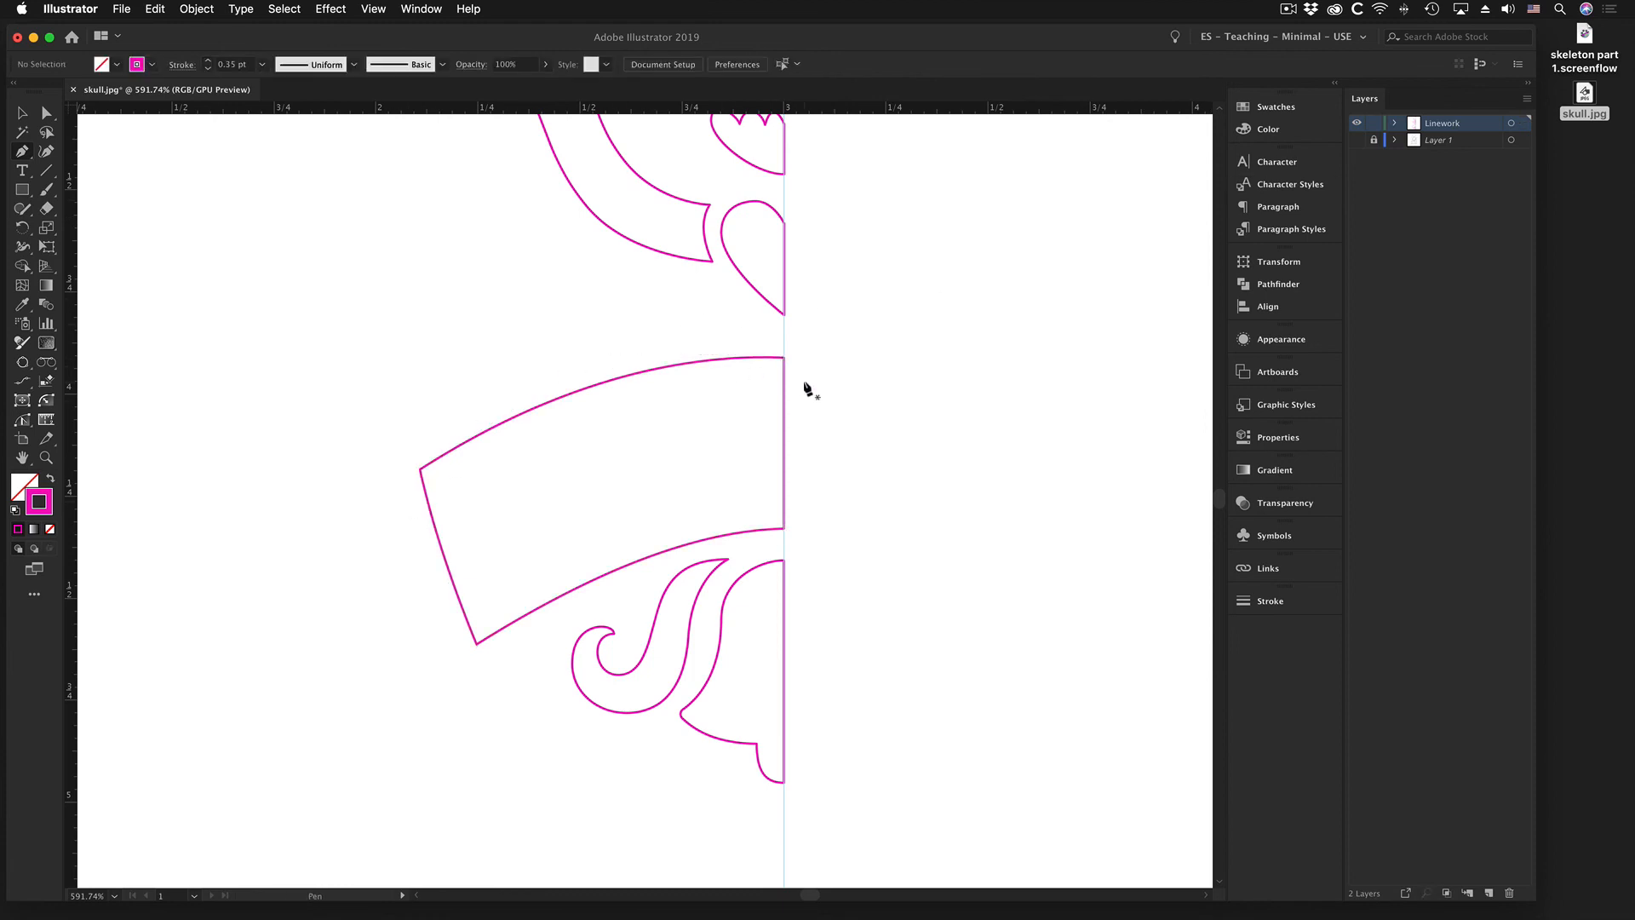
{"action": "left_click", "coordinate": [1357, 139]}
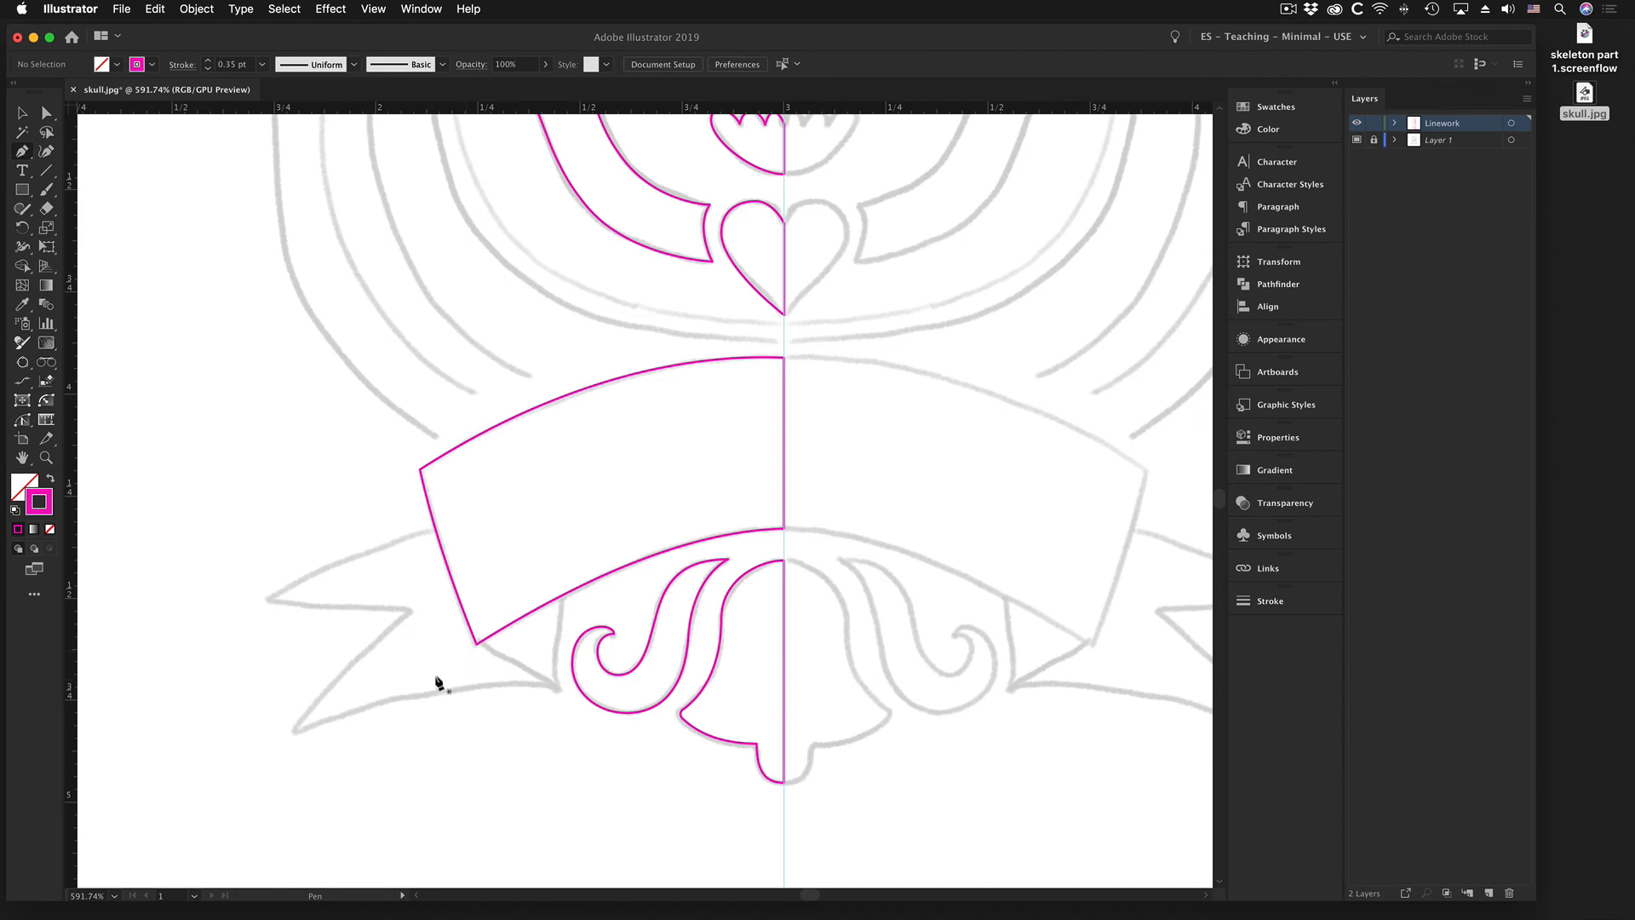
{"action": "key", "text": "super"}
{"action": "key", "text": "super"}
{"action": "scroll", "coordinate": [574, 641], "scroll_direction": "up", "scroll_amount": 2}
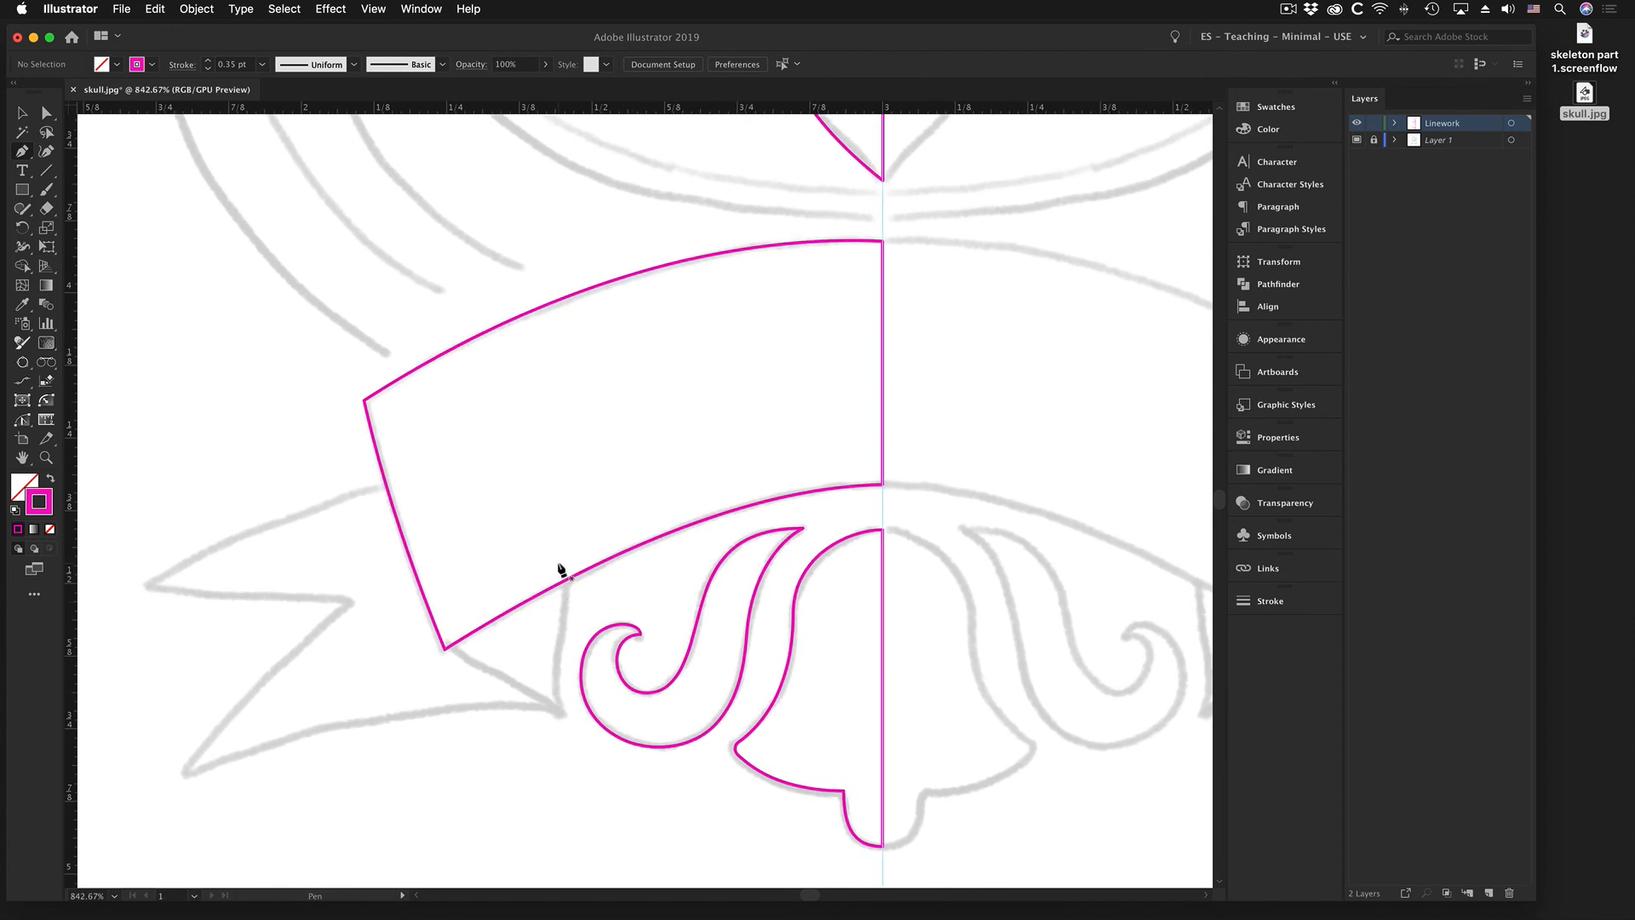
{"action": "left_click", "coordinate": [560, 711]}
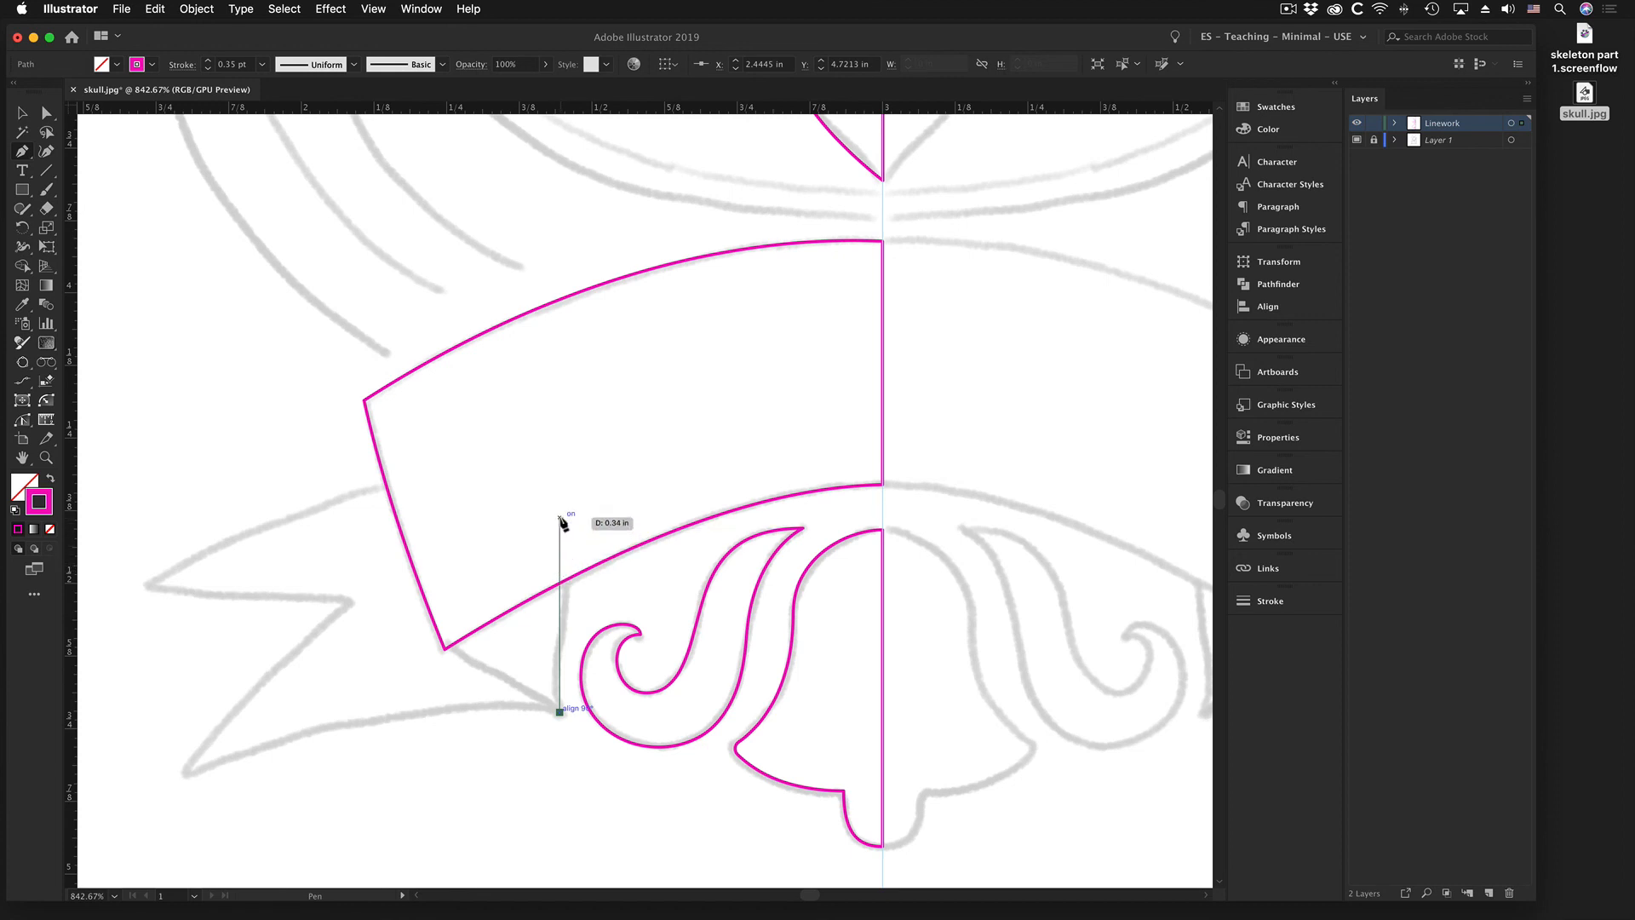
{"action": "left_click", "coordinate": [559, 517]}
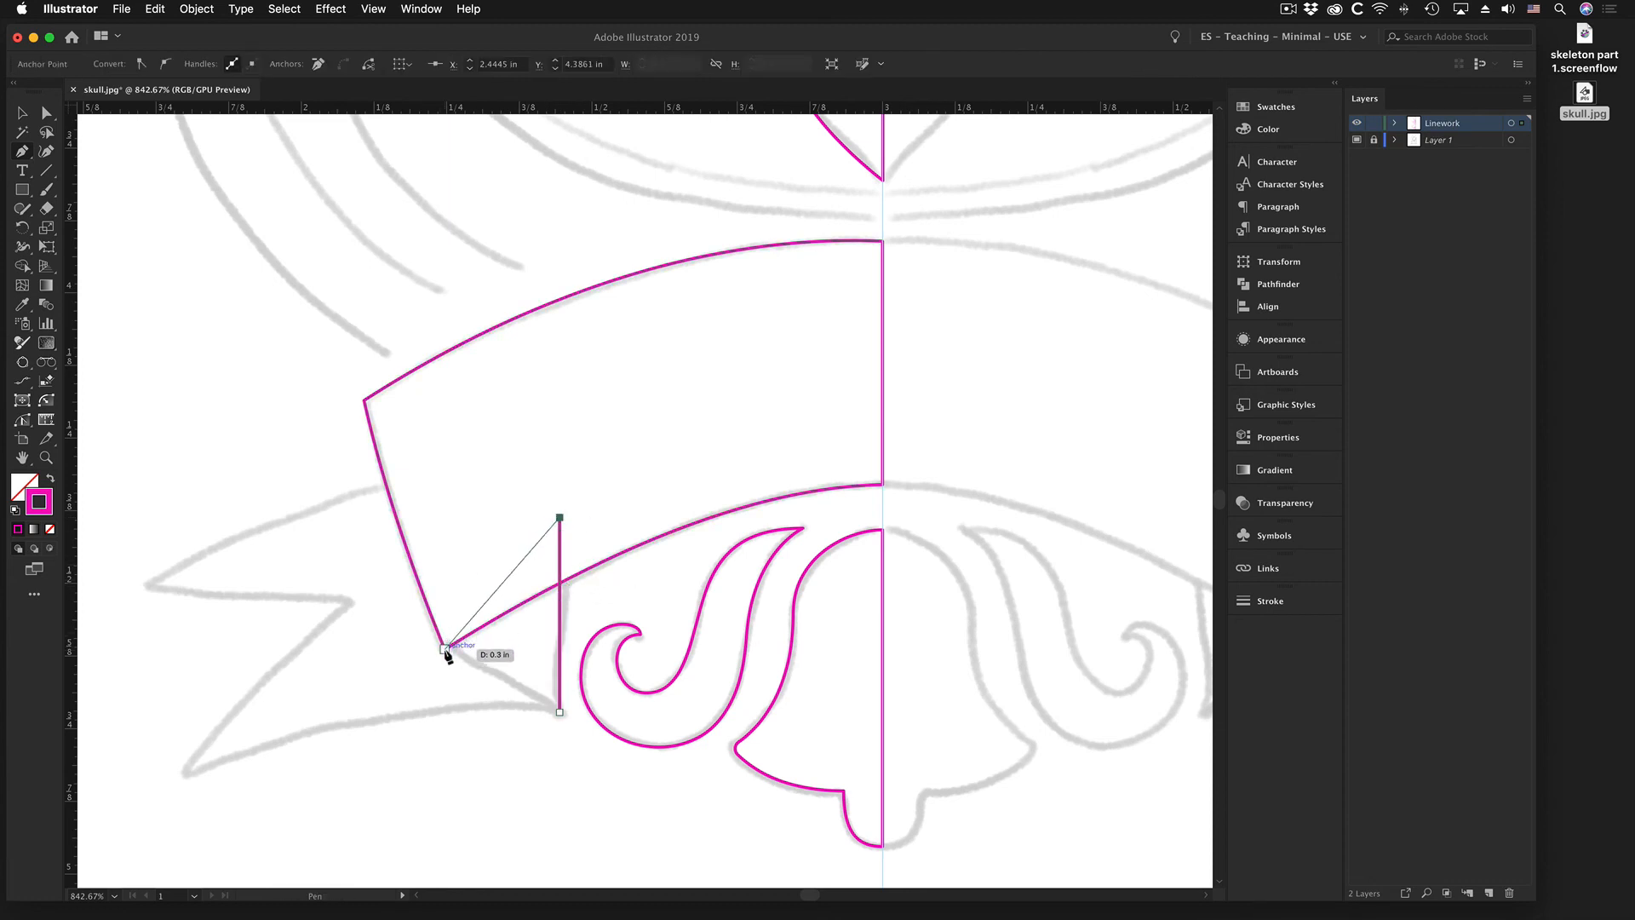
{"action": "left_click", "coordinate": [445, 650]}
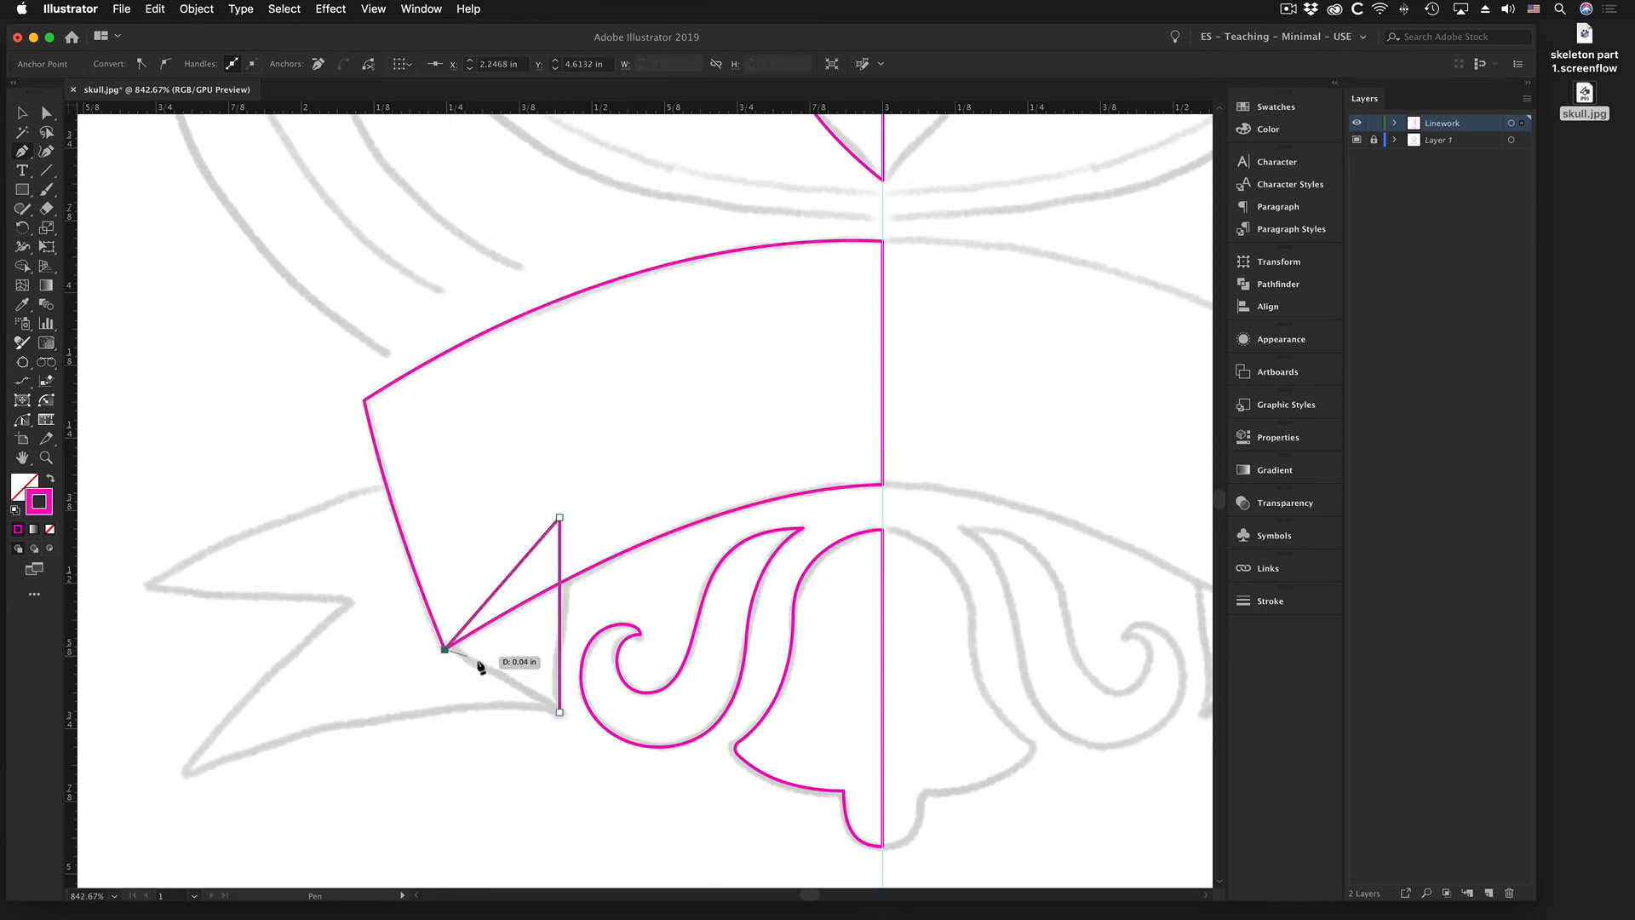
{"action": "left_click", "coordinate": [560, 712]}
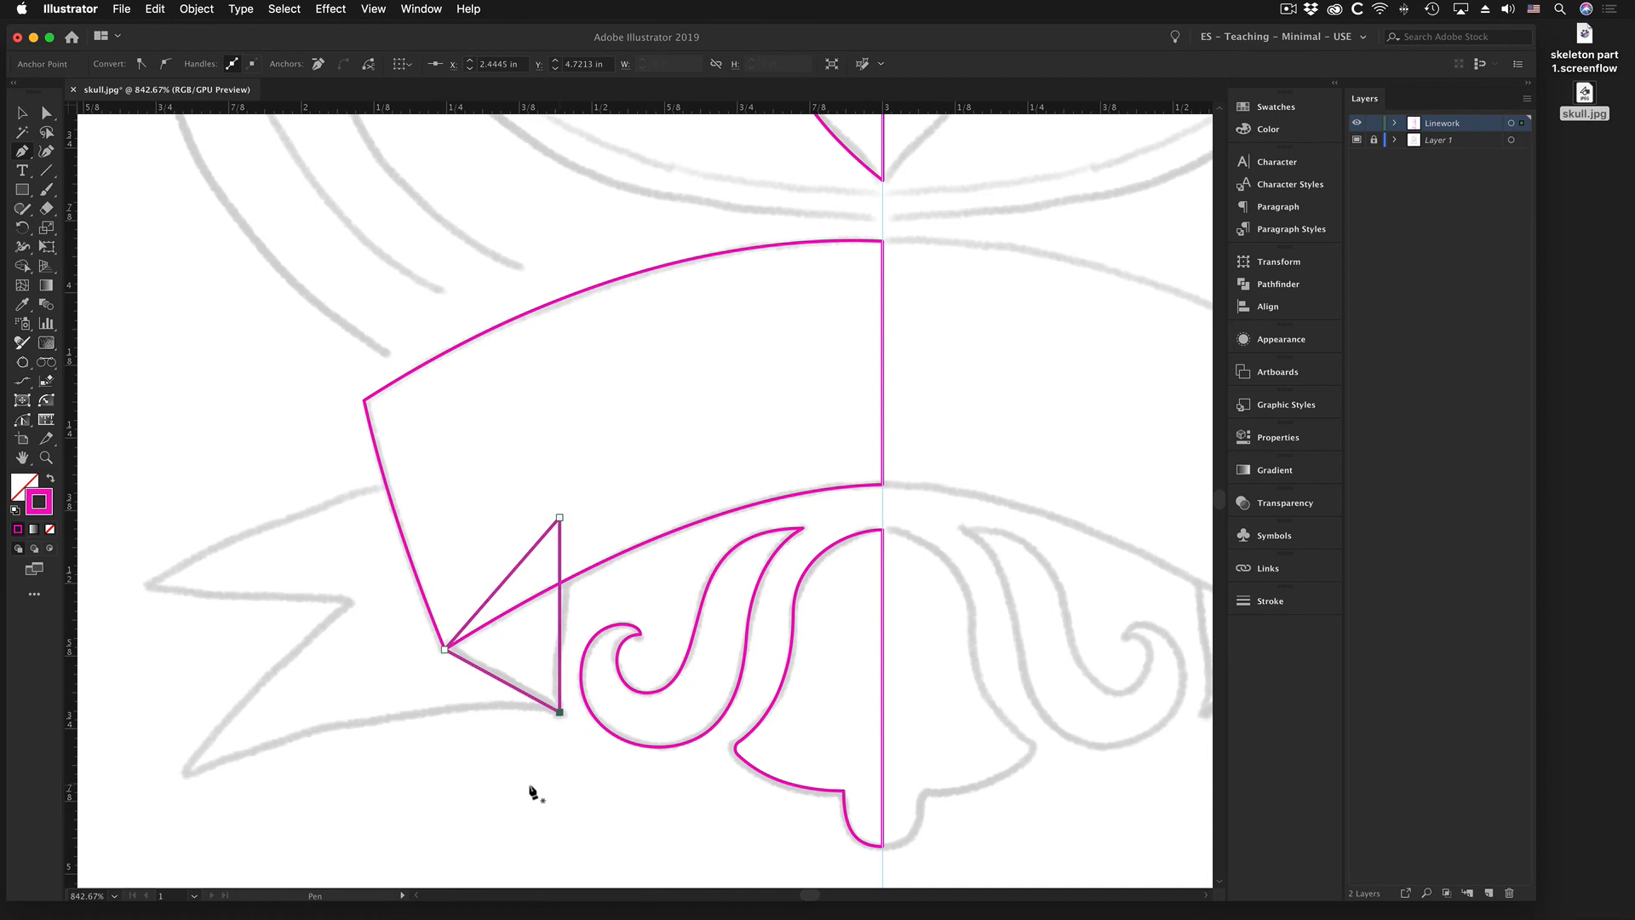
- Merge the fold triangle's overlap into the banner half with the Shape Builder tool, so the fold ends at the banner's lower edge
{"action": "left_click", "coordinate": [20, 114]}
{"action": "left_click", "coordinate": [21, 113]}
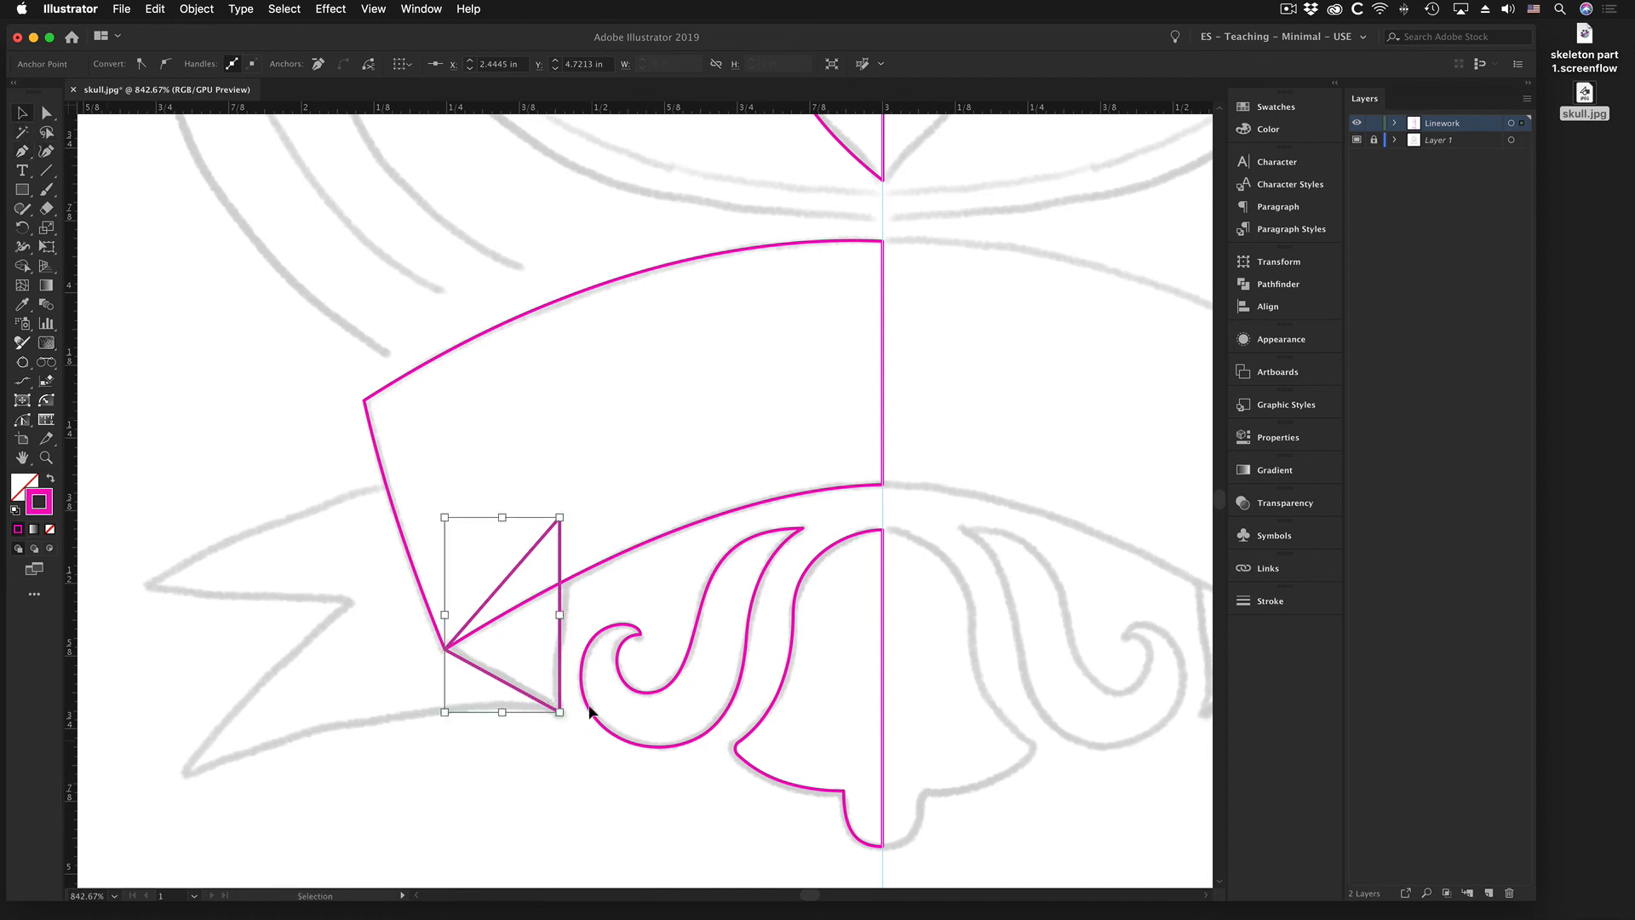
{"action": "left_click", "coordinate": [577, 575]}
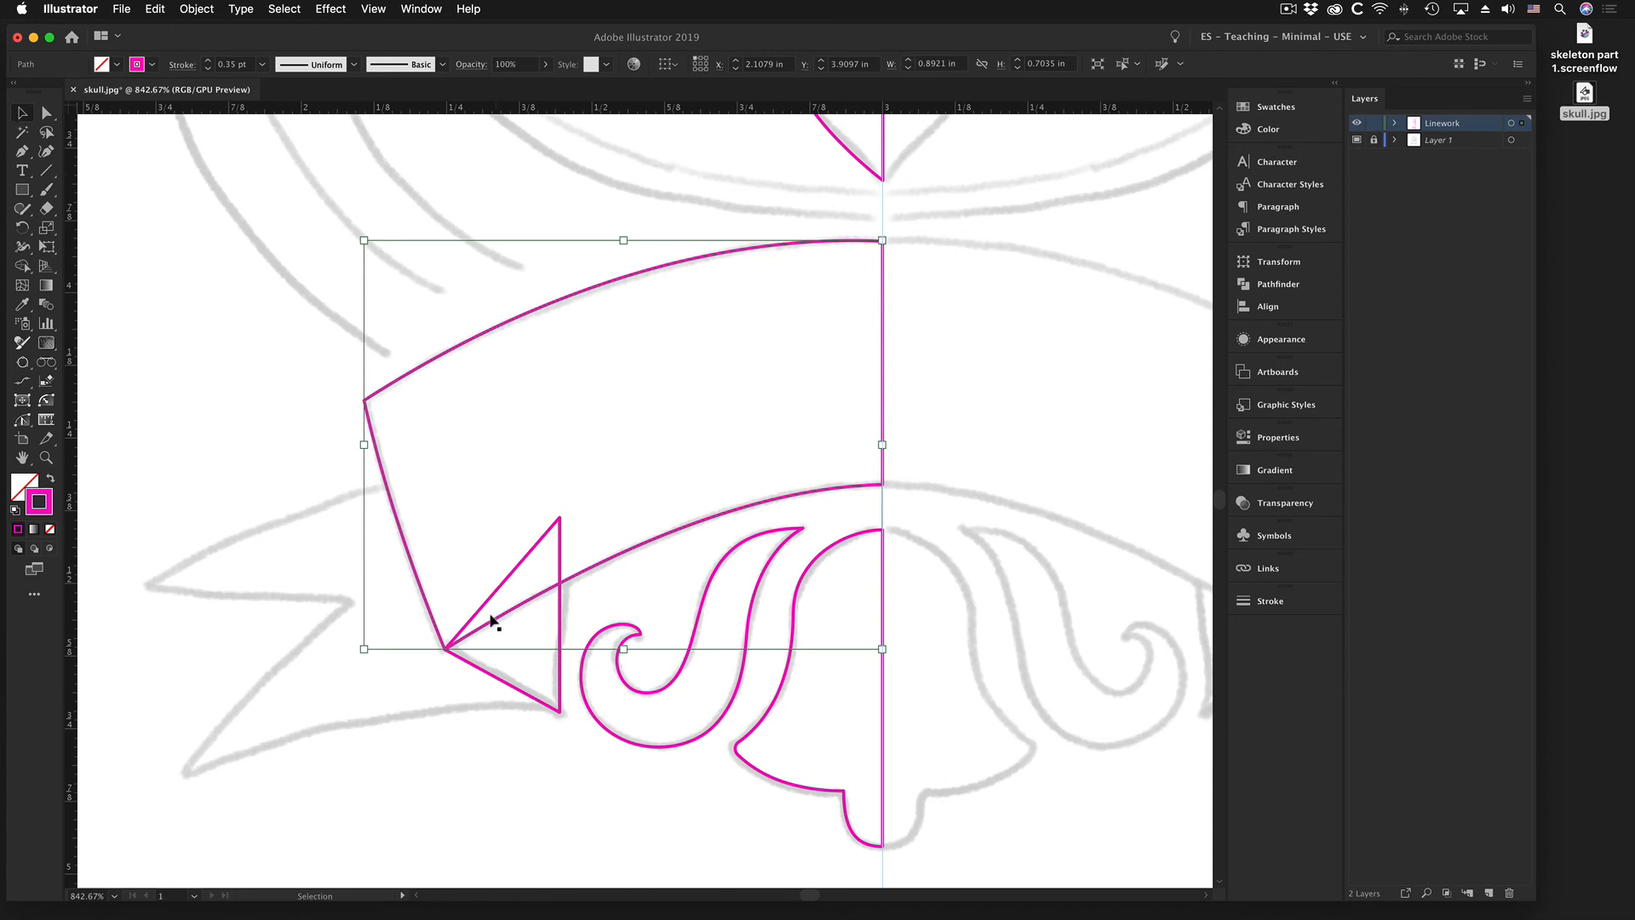
{"action": "left_click", "coordinate": [500, 678], "text": "shift"}
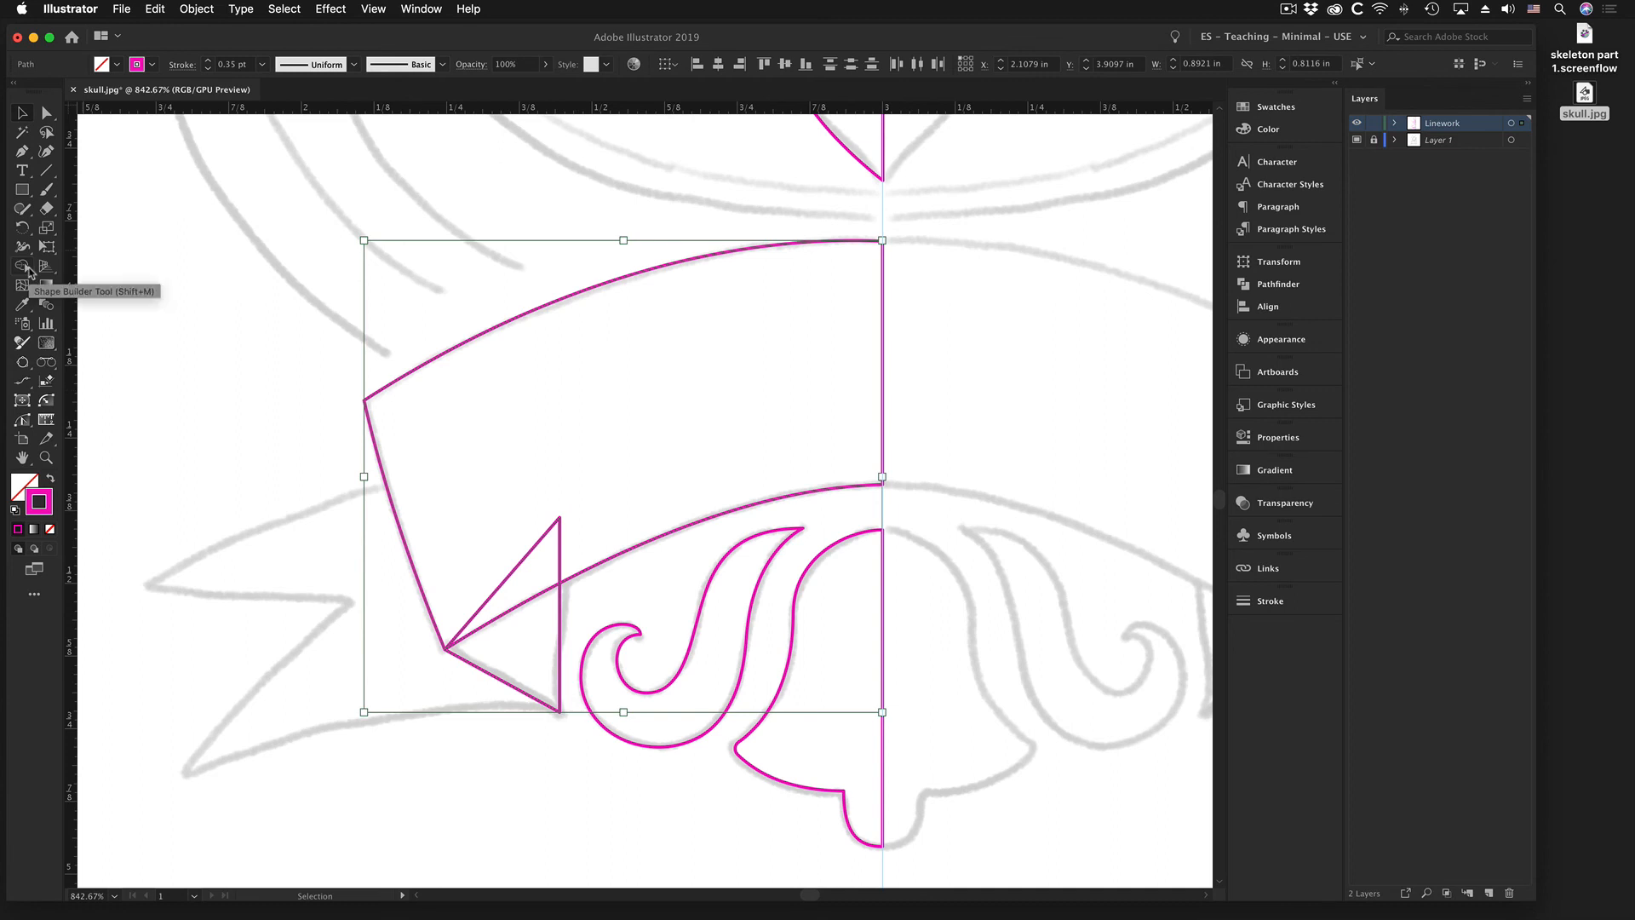
{"action": "left_click_drag", "start_coordinate": [37, 90], "coordinate": [58, 135]}
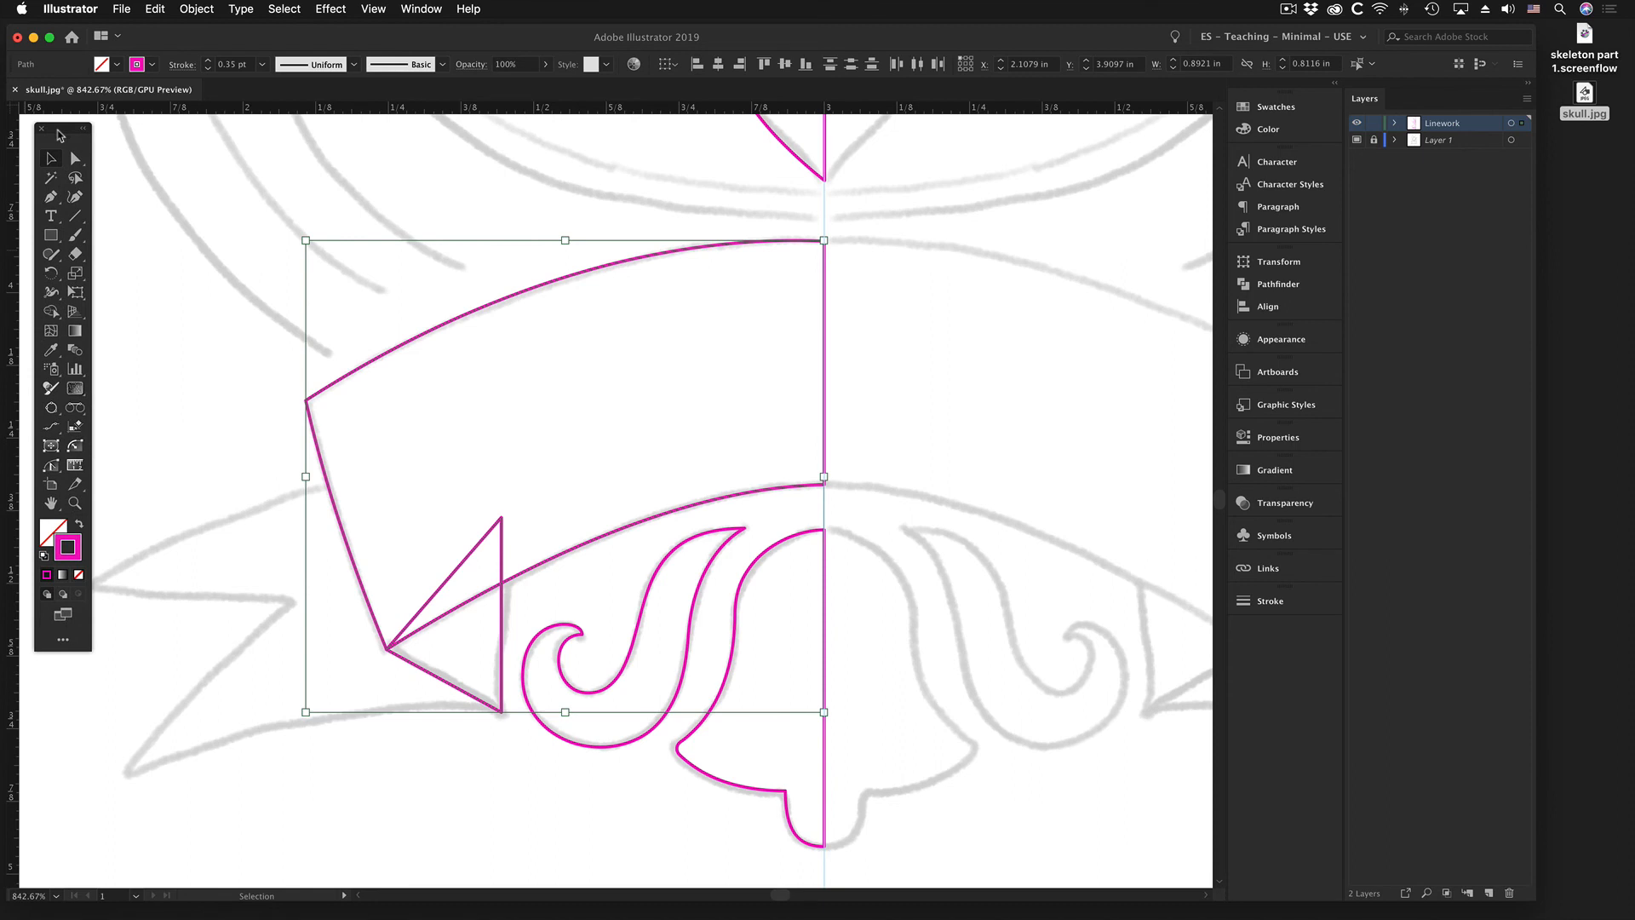
{"action": "left_click", "coordinate": [51, 310]}
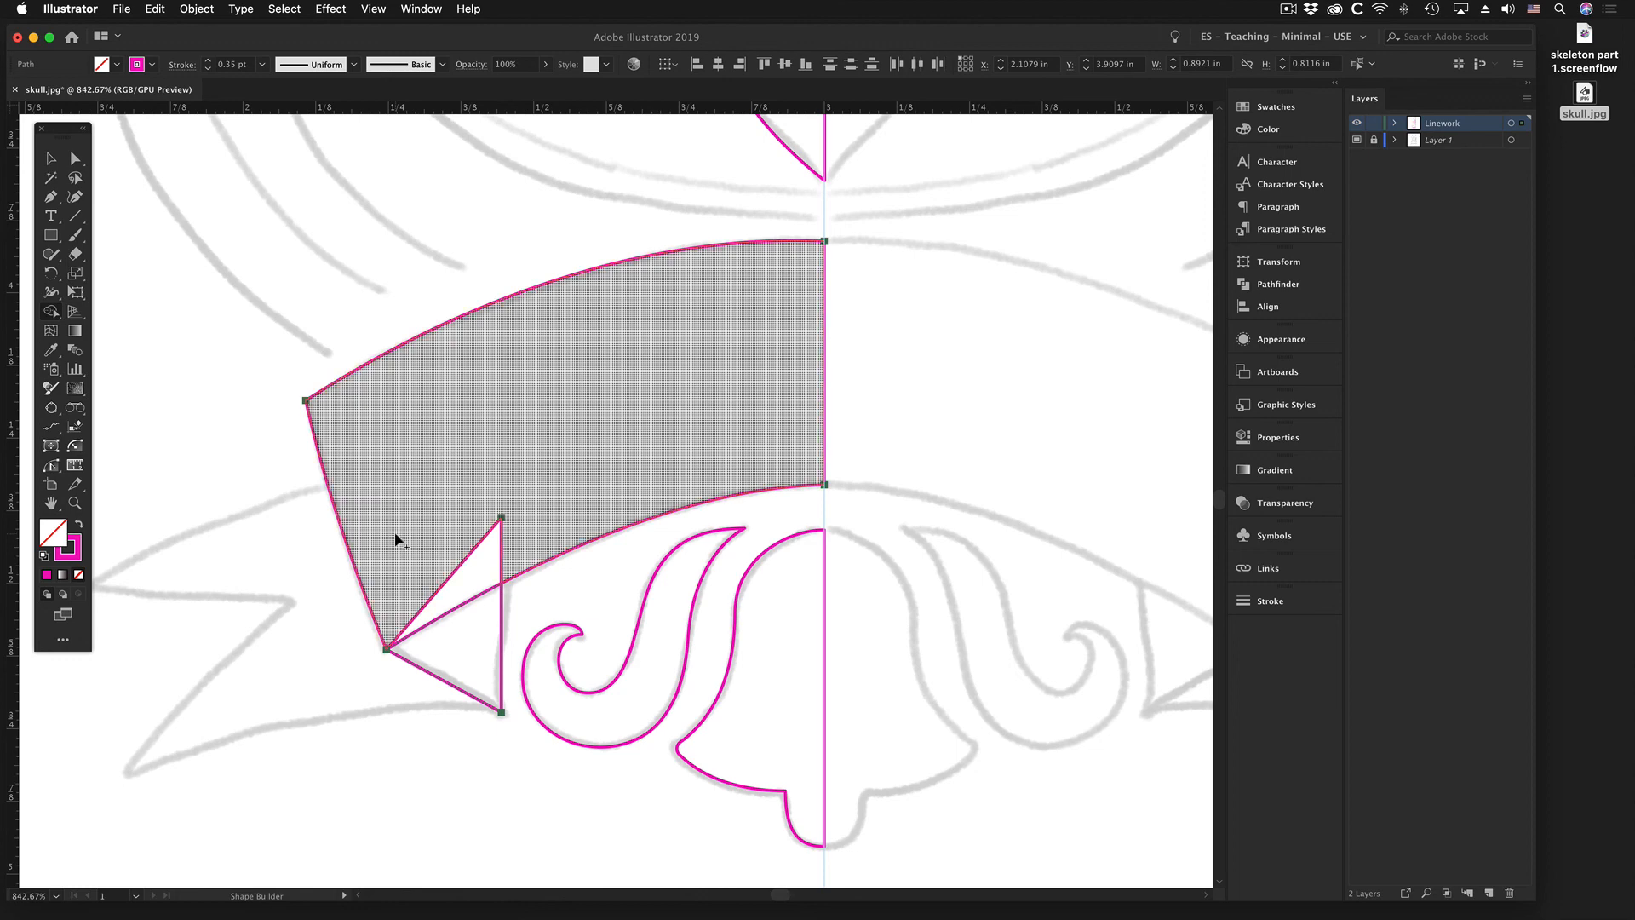
{"action": "mouse_move", "coordinate": [395, 535]}
{"action": "left_mouse_down"}
{"action": "mouse_move", "coordinate": [438, 573]}
{"action": "mouse_move", "coordinate": [506, 569]}
{"action": "mouse_move", "coordinate": [545, 510]}
{"action": "mouse_move", "coordinate": [535, 475]}
{"action": "left_mouse_up"}
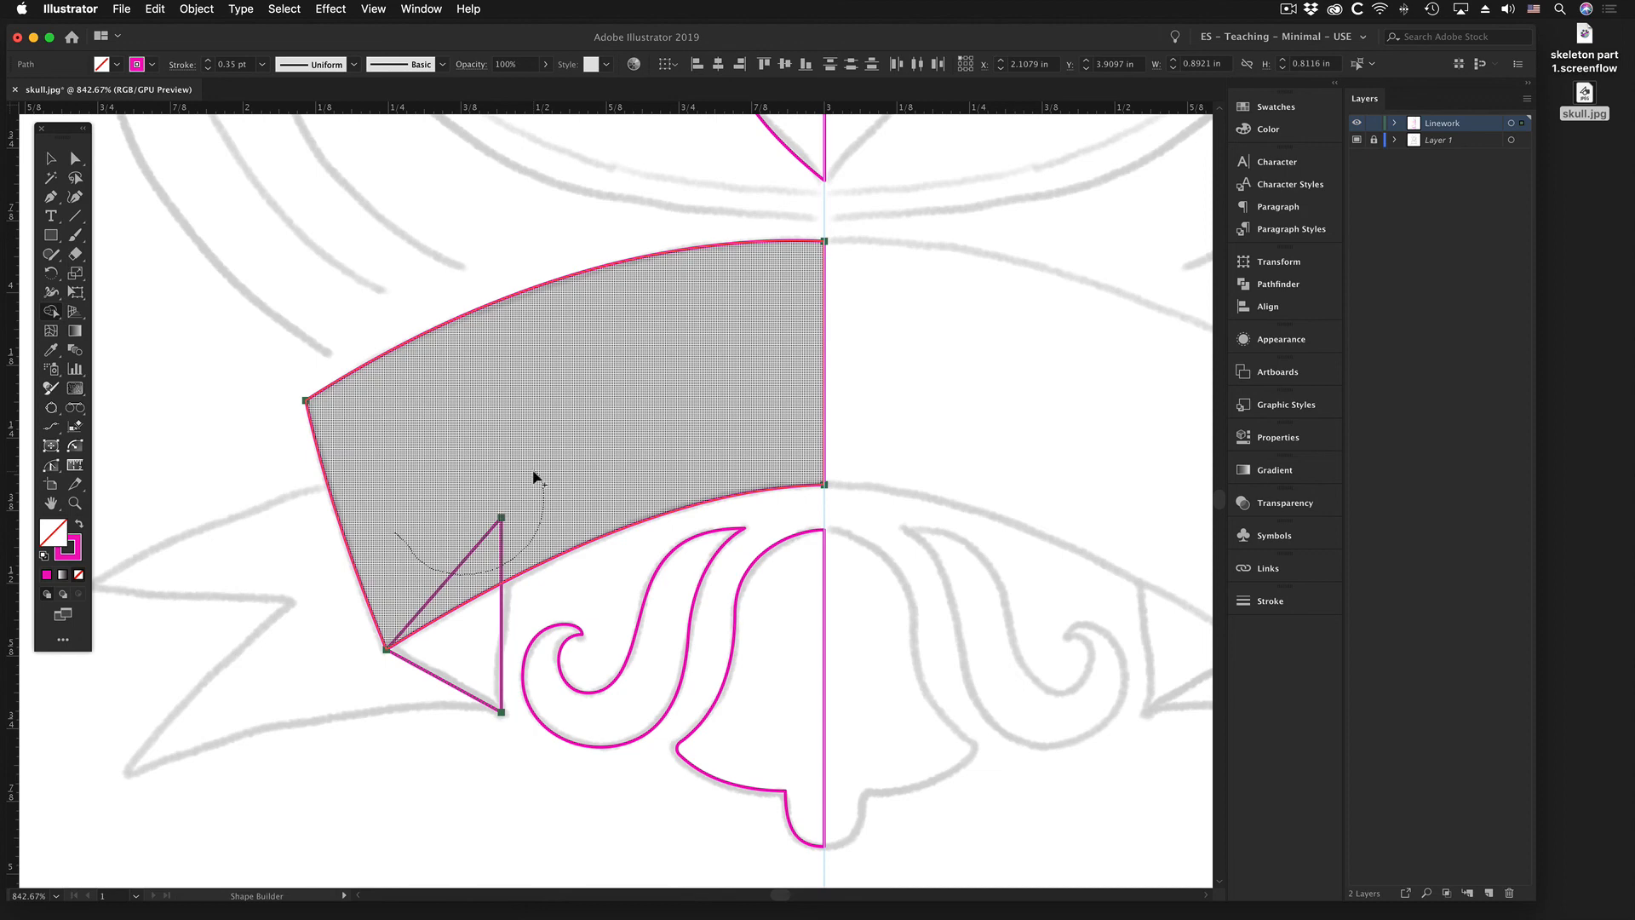
{"action": "left_click_drag", "start_coordinate": [535, 475], "coordinate": [534, 475]}
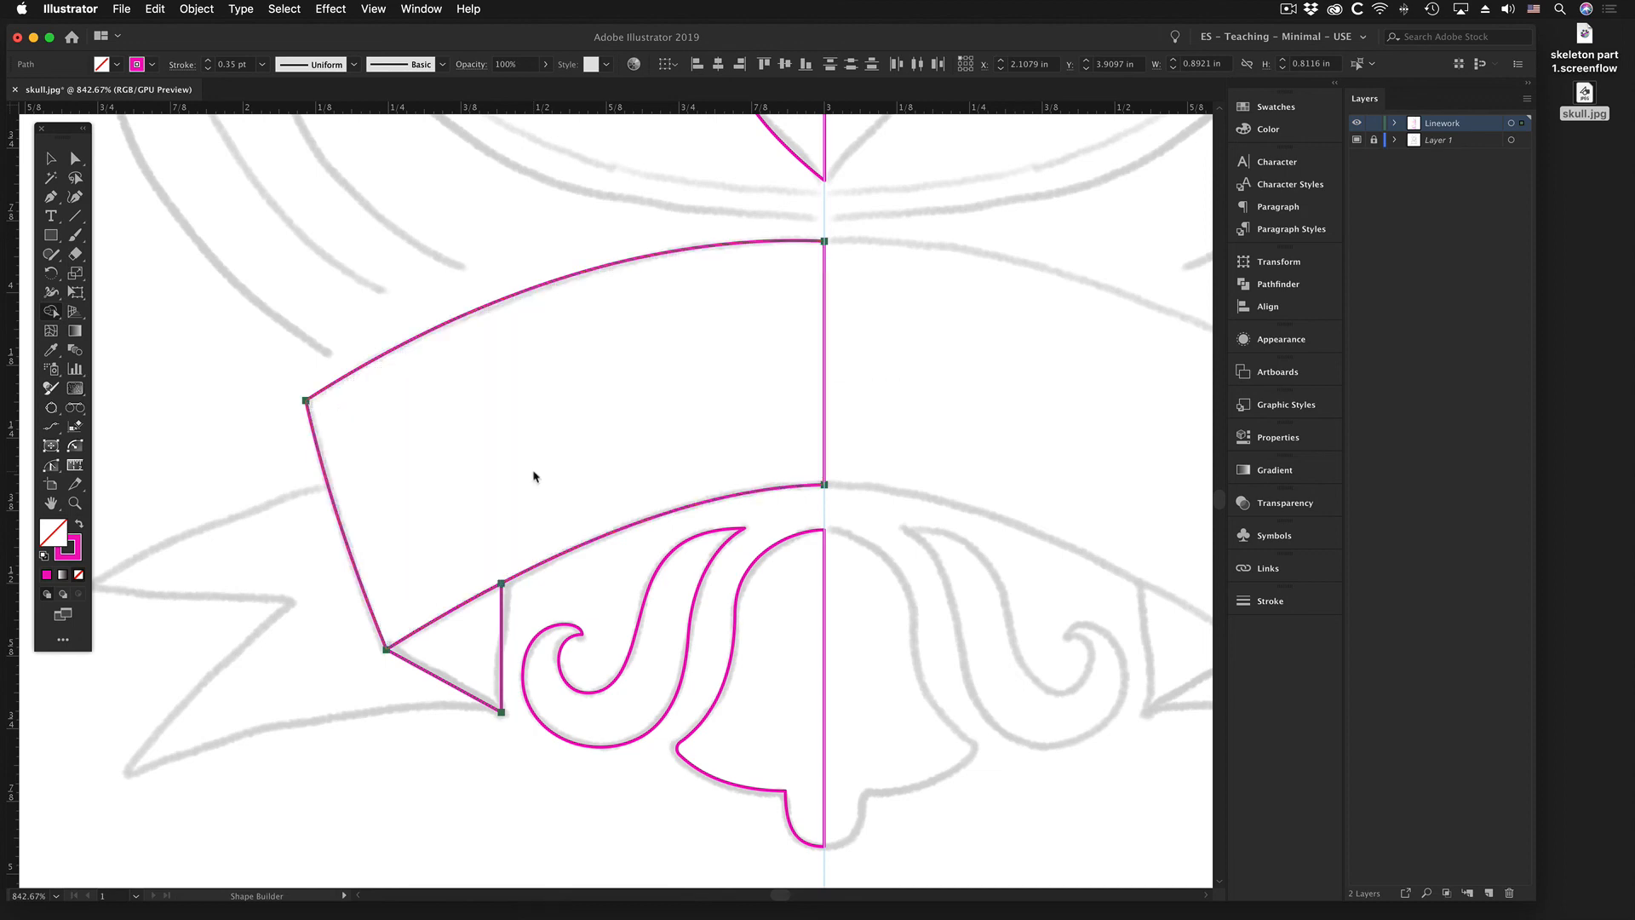
- Select the trimmed fold triangle to check its anchor points, and deselect it
{"action": "left_click", "coordinate": [75, 157]}
{"action": "left_click", "coordinate": [358, 368]}
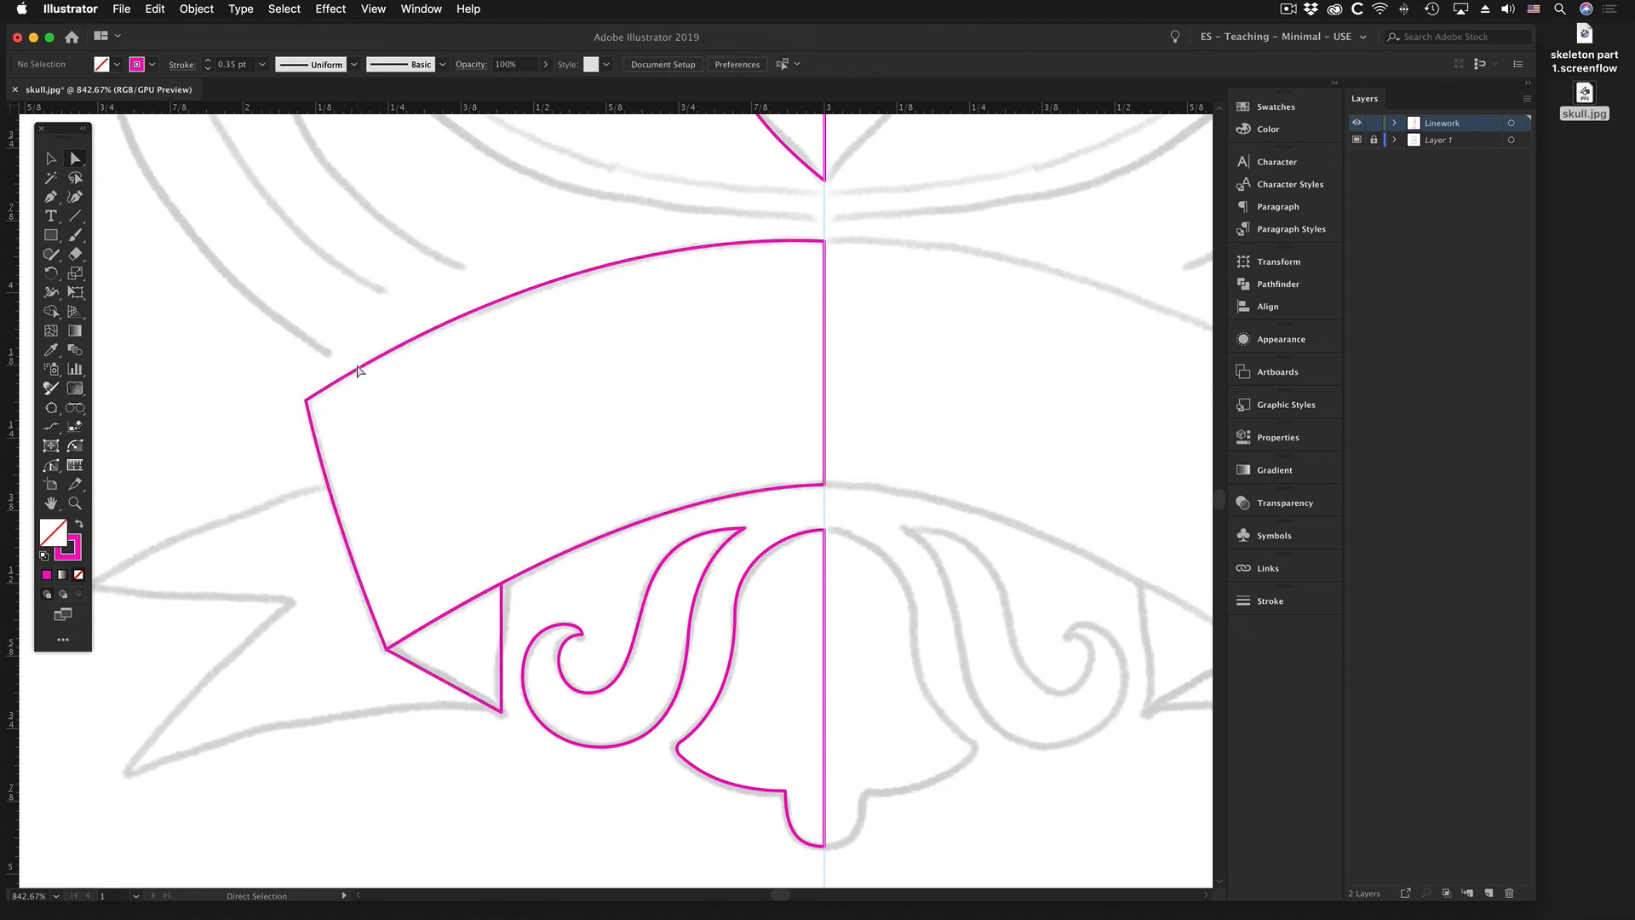
{"action": "left_click", "coordinate": [430, 673]}
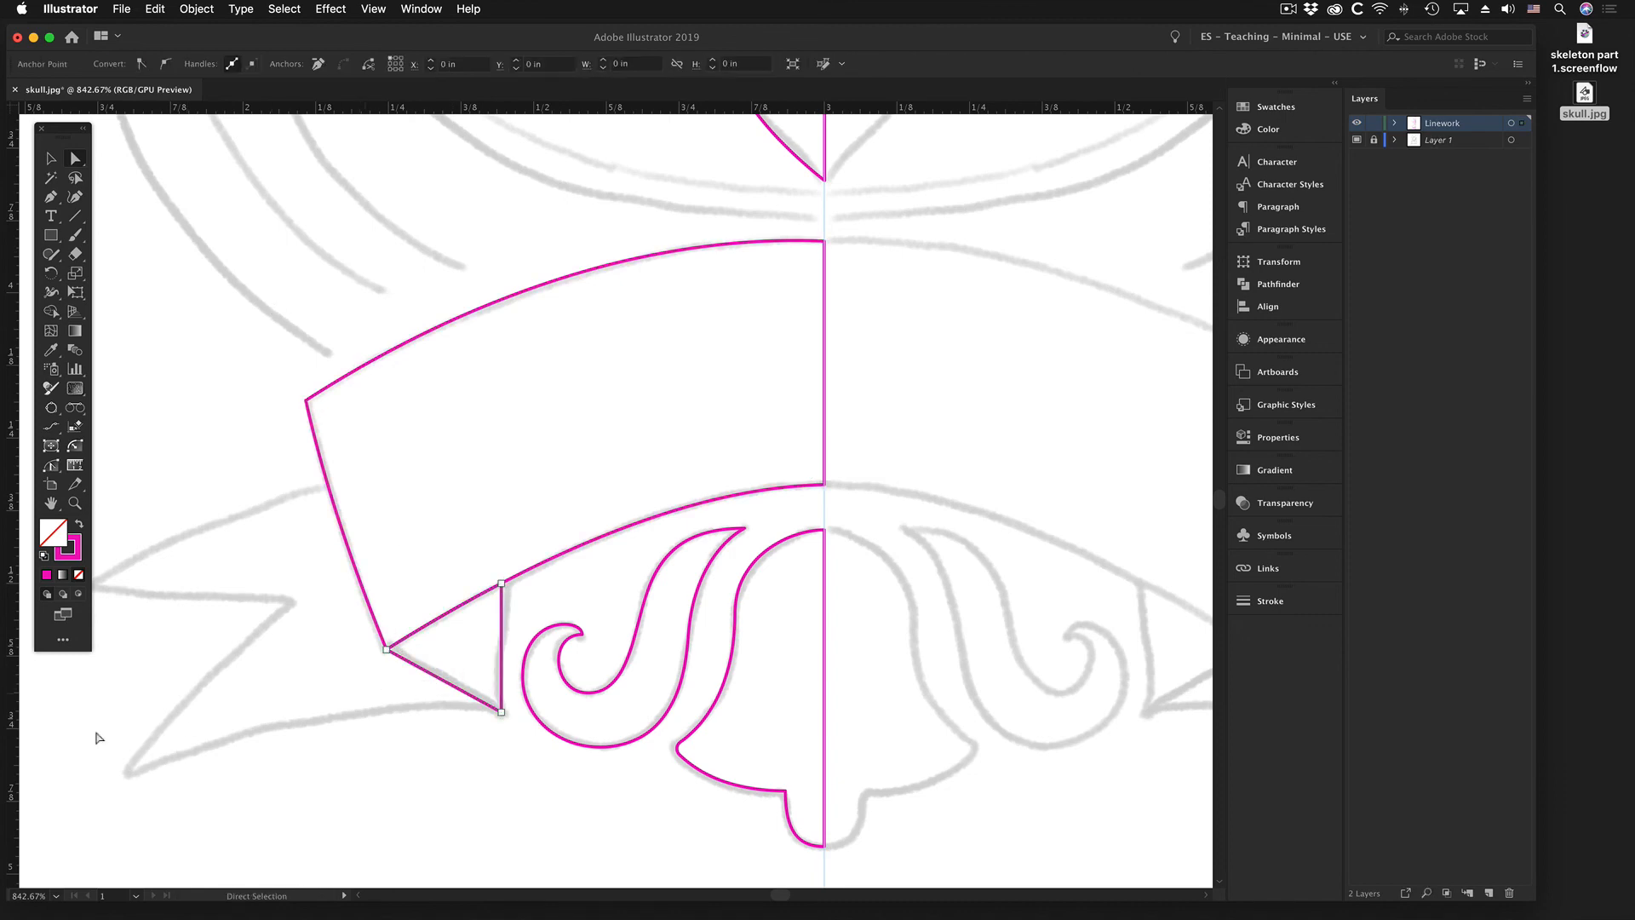
{"action": "left_click", "coordinate": [547, 564]}
{"action": "left_click", "coordinate": [50, 157]}
{"action": "left_click", "coordinate": [233, 292]}
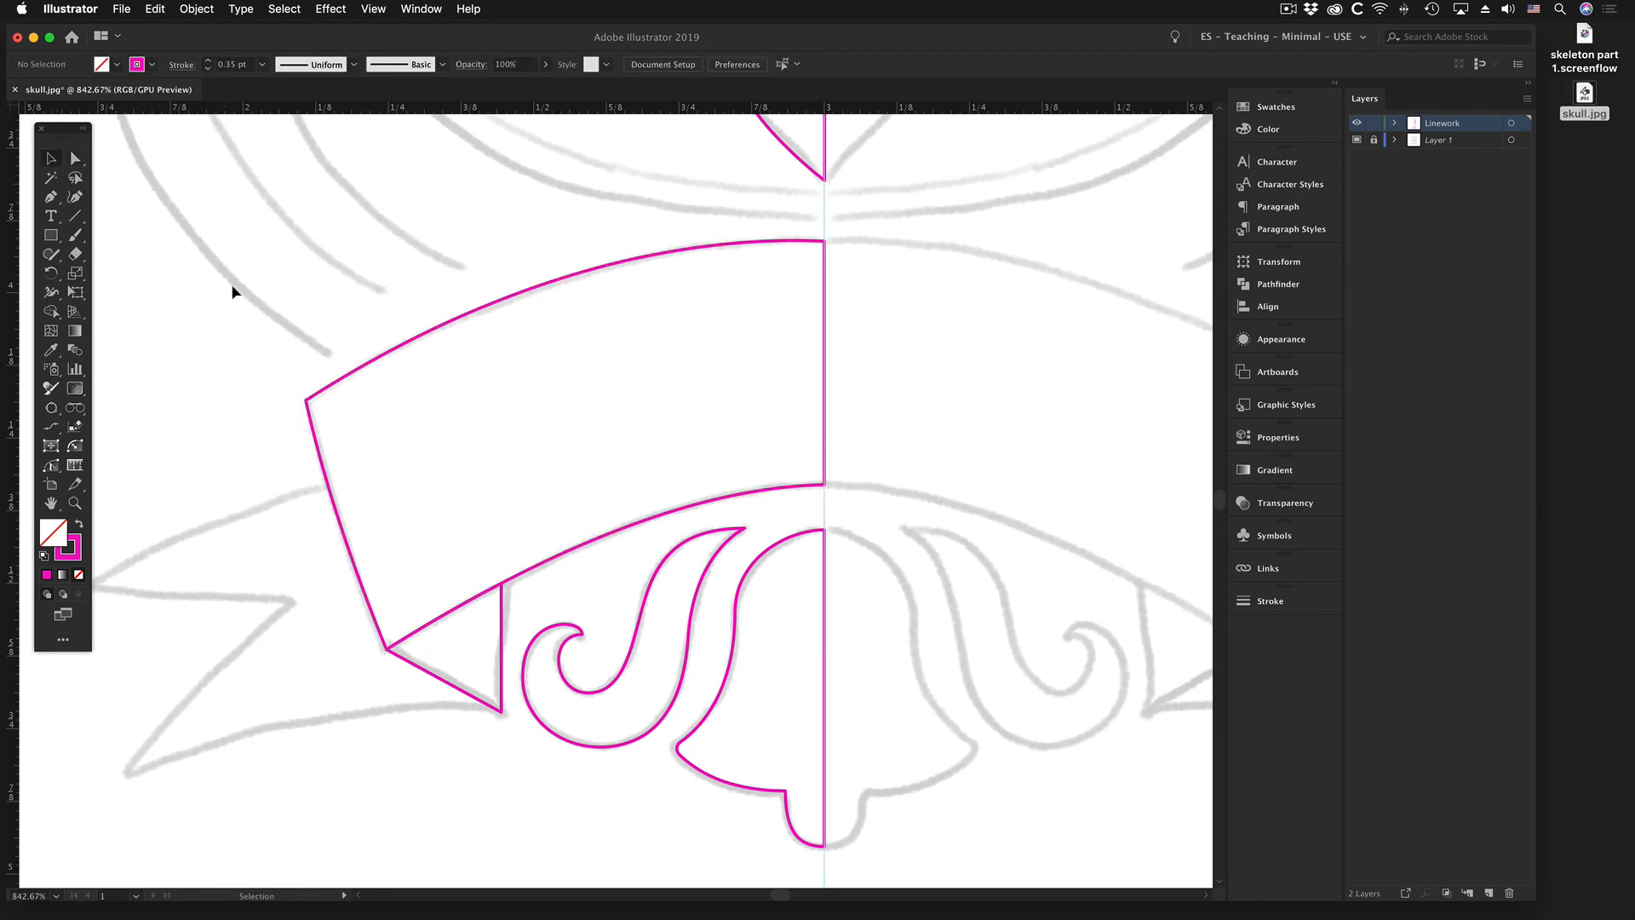
- Delete the banner half to test that the fold is a separate shape, and undo the deletion
{"action": "left_click", "coordinate": [356, 377]}
{"action": "key", "text": "Delete"}
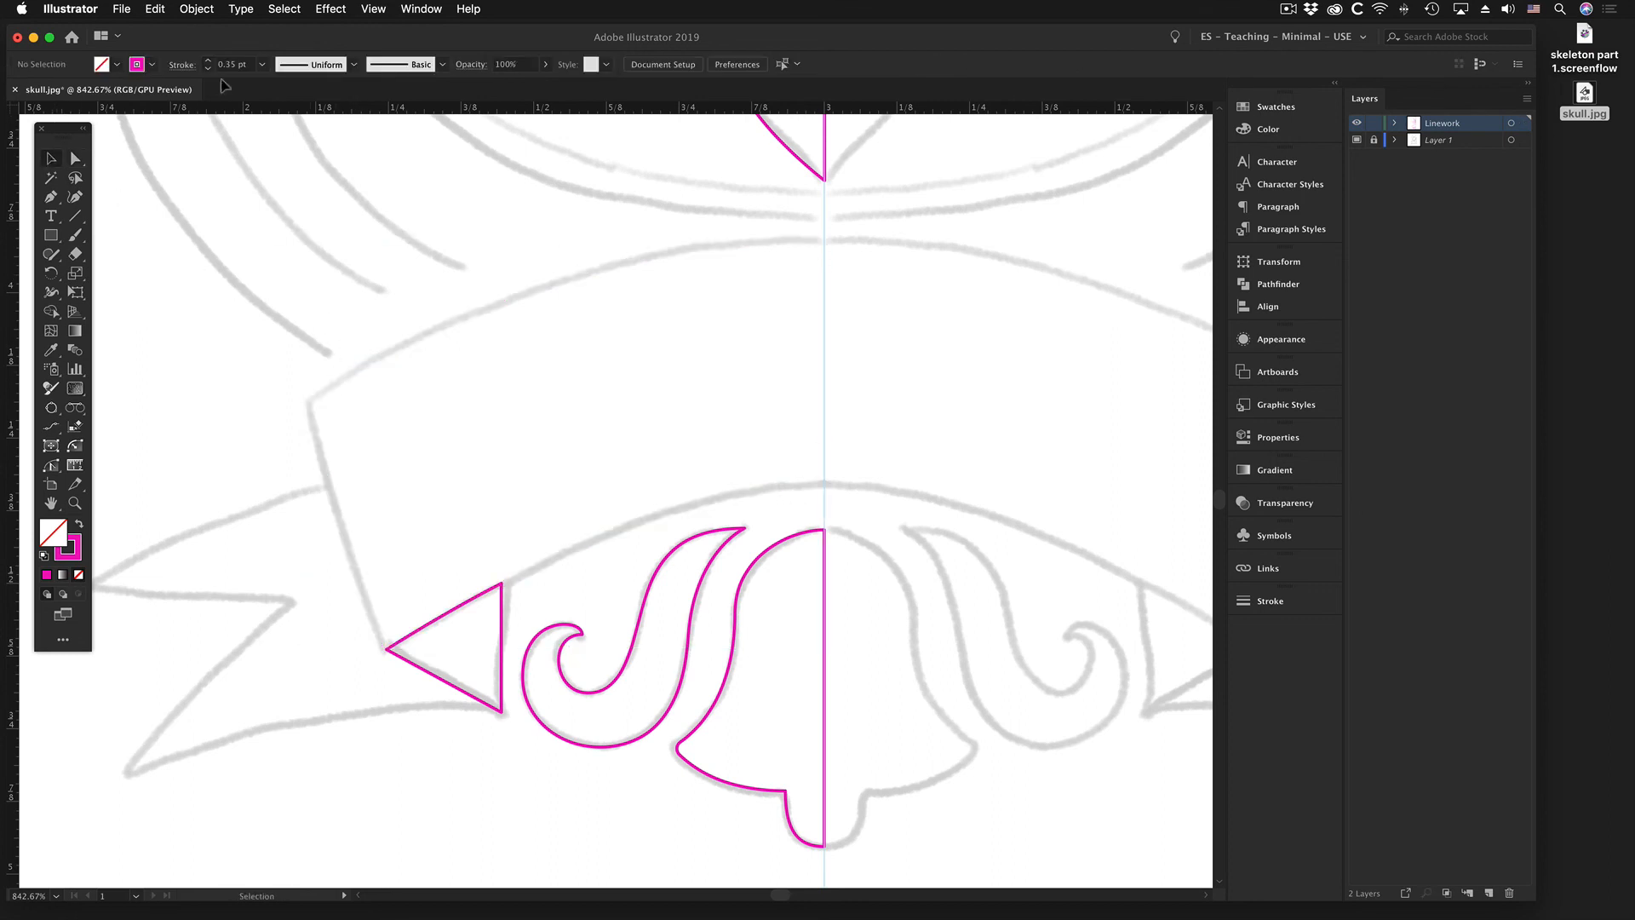
{"action": "left_click", "coordinate": [152, 9]}
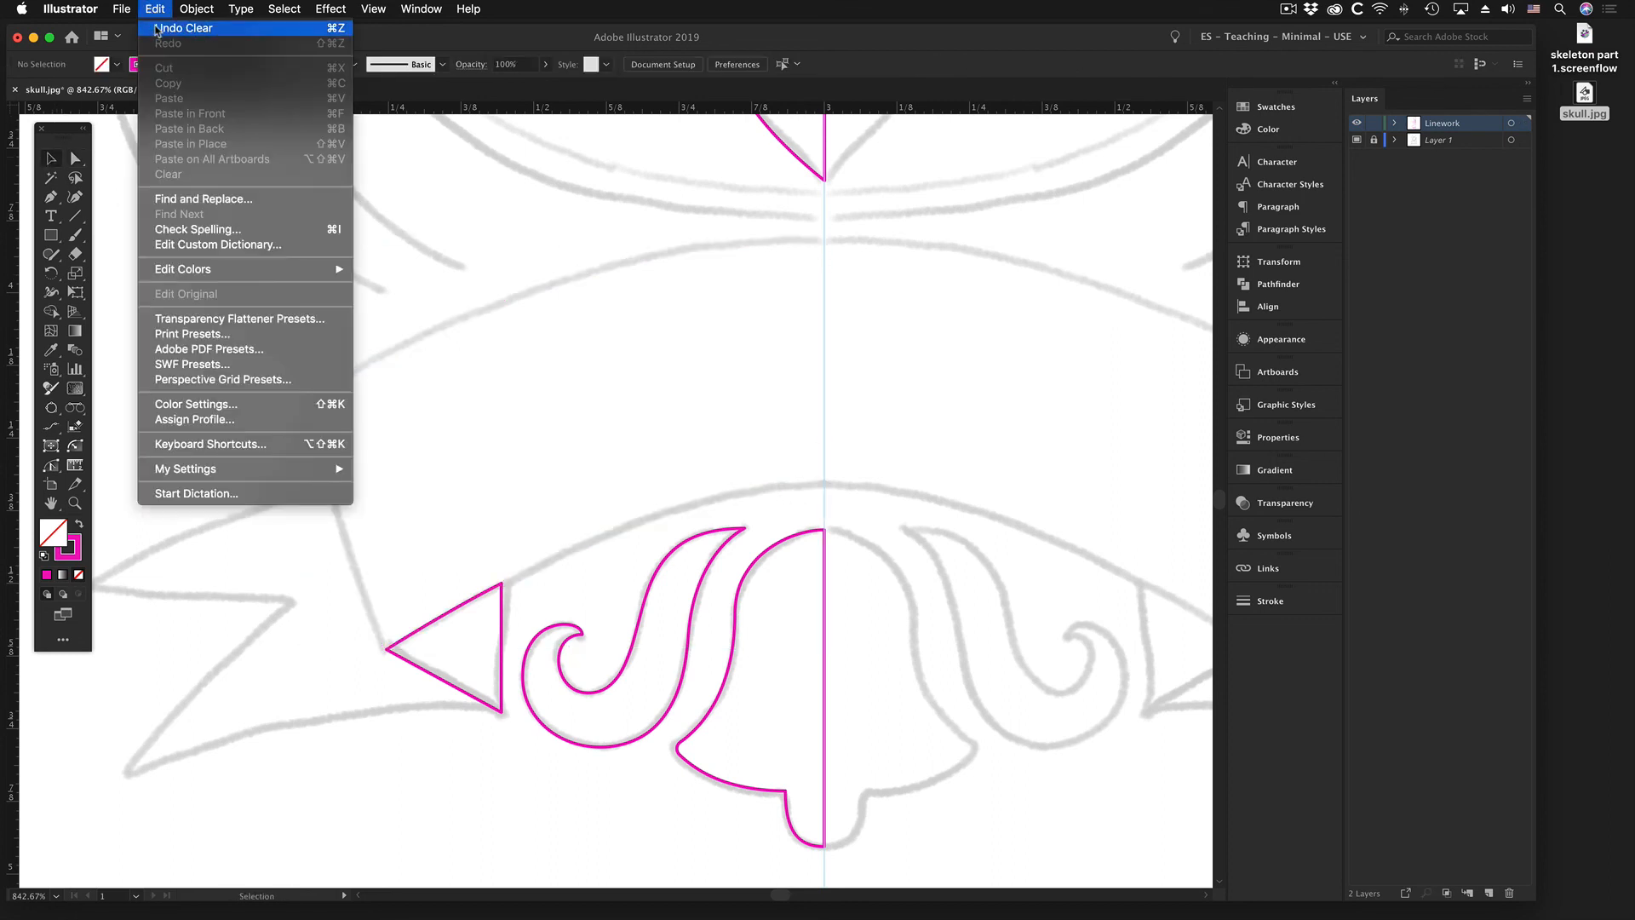
{"action": "left_click", "coordinate": [157, 30]}
{"action": "left_click", "coordinate": [330, 605]}
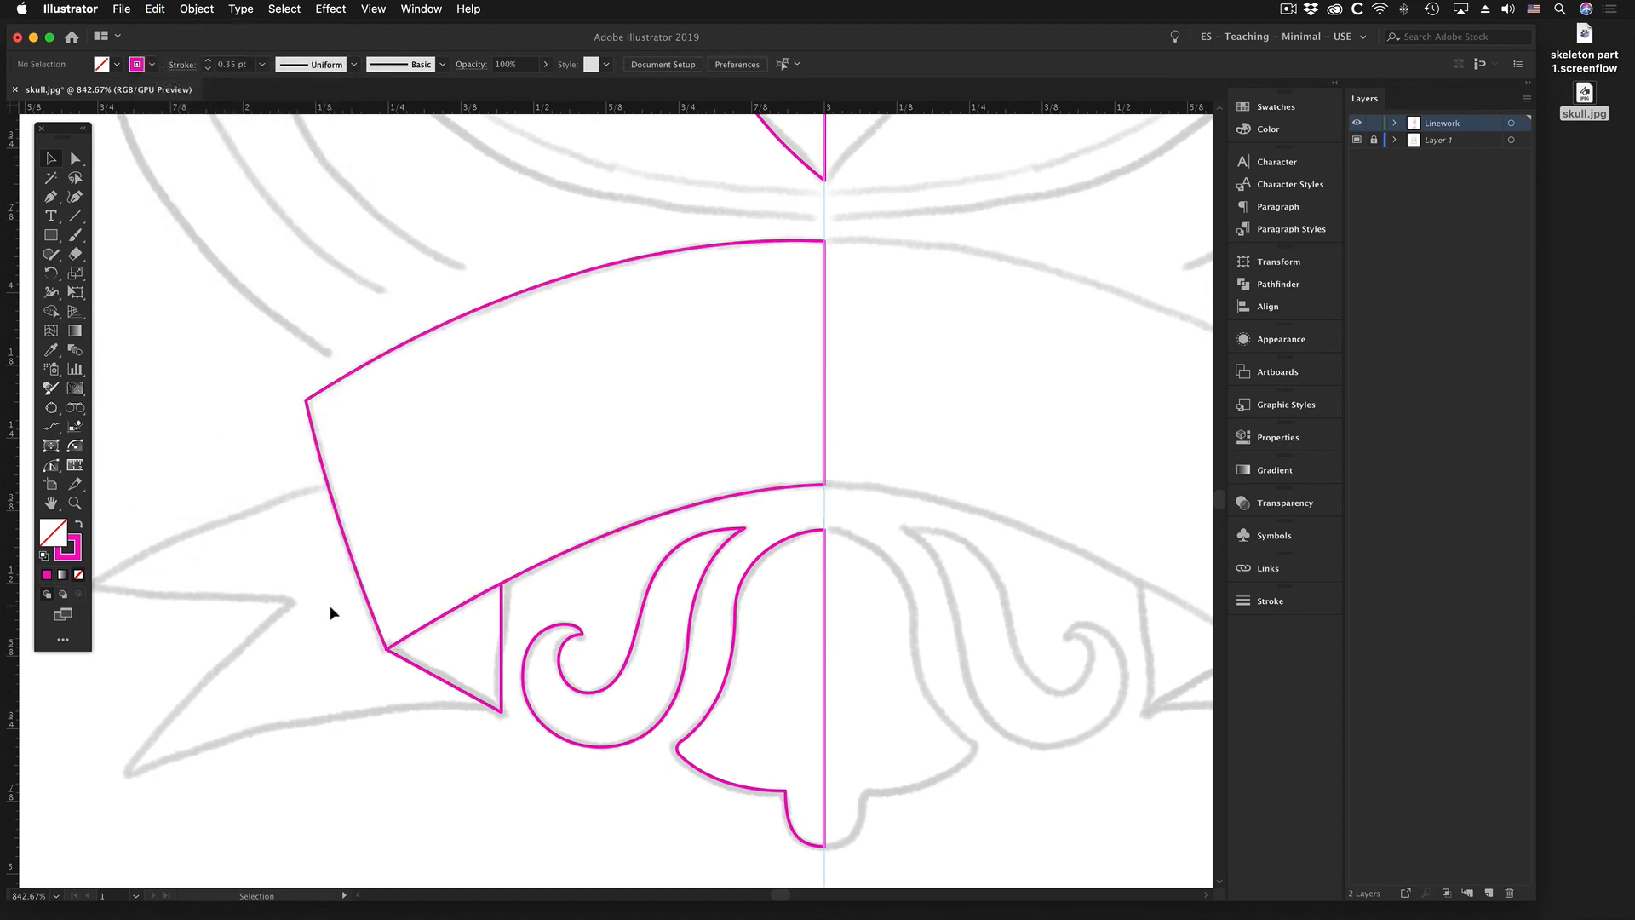
- Examine up close how the fold triangle and the banner half meet along the banner's lower edge
{"action": "scroll", "coordinate": [403, 620], "scroll_direction": "up", "scroll_amount": 5}
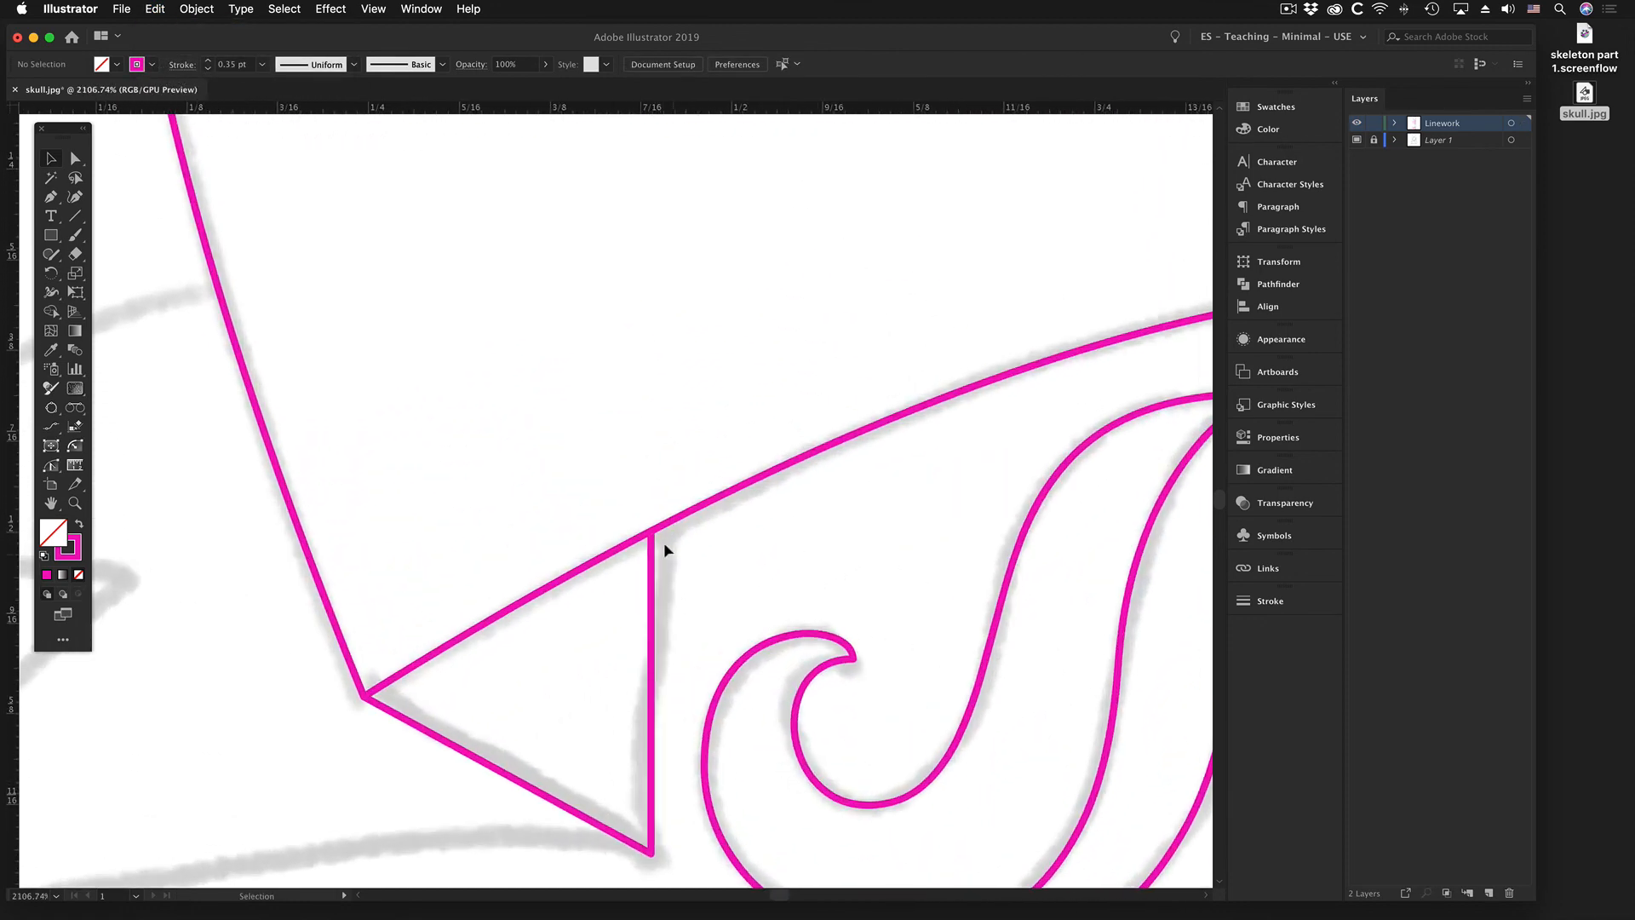
{"action": "left_click", "coordinate": [355, 679]}
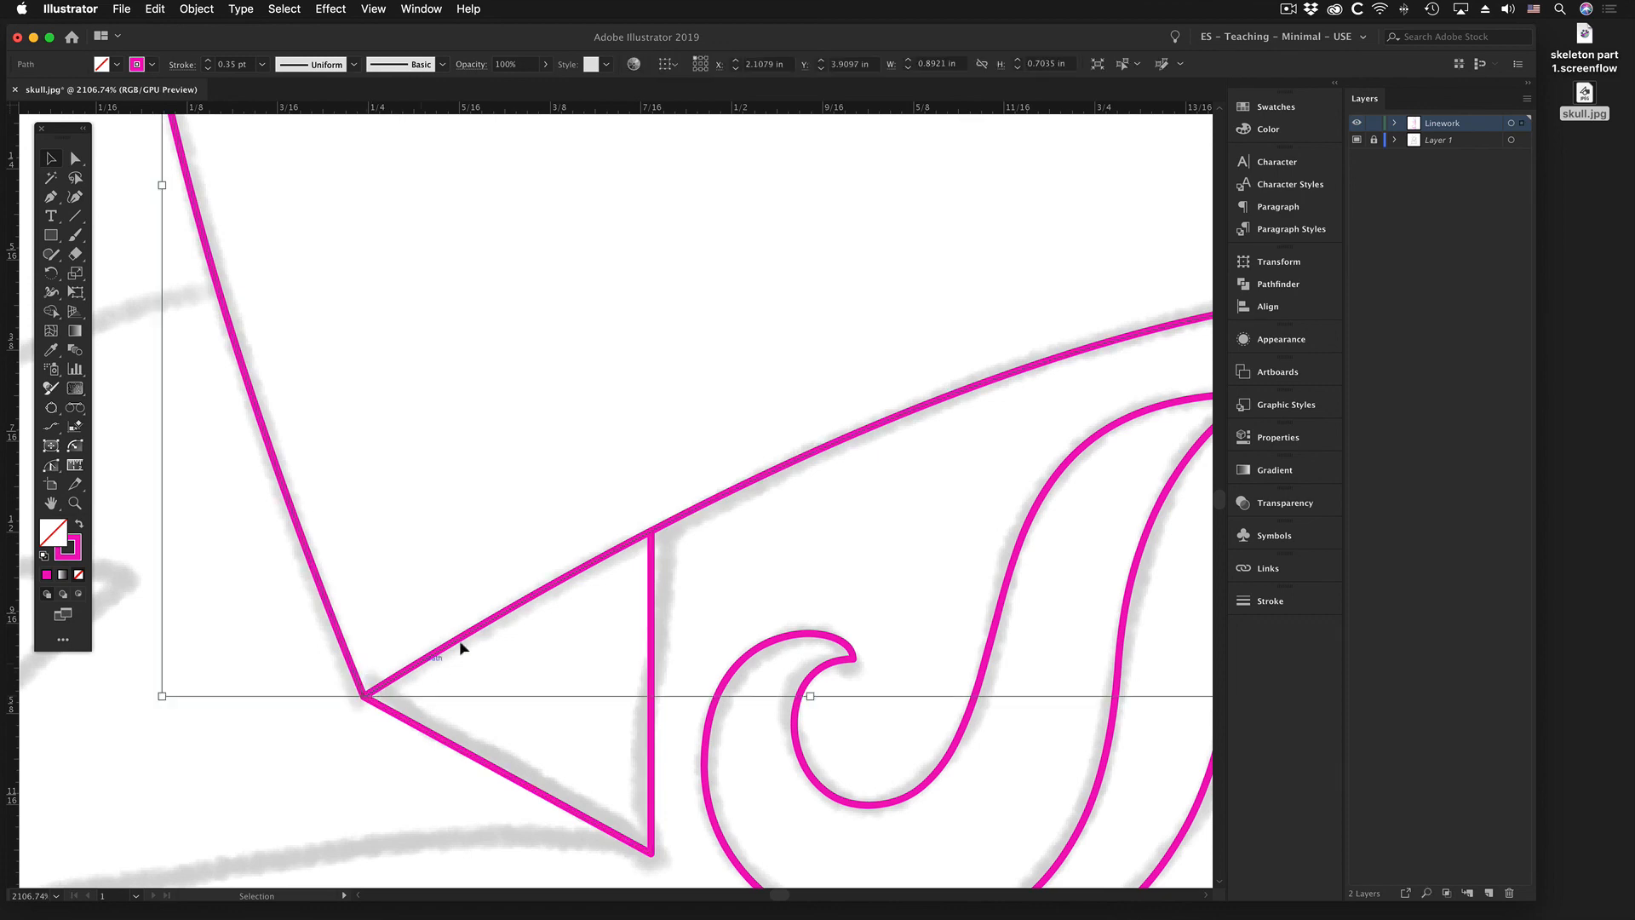
{"action": "key", "text": "z"}
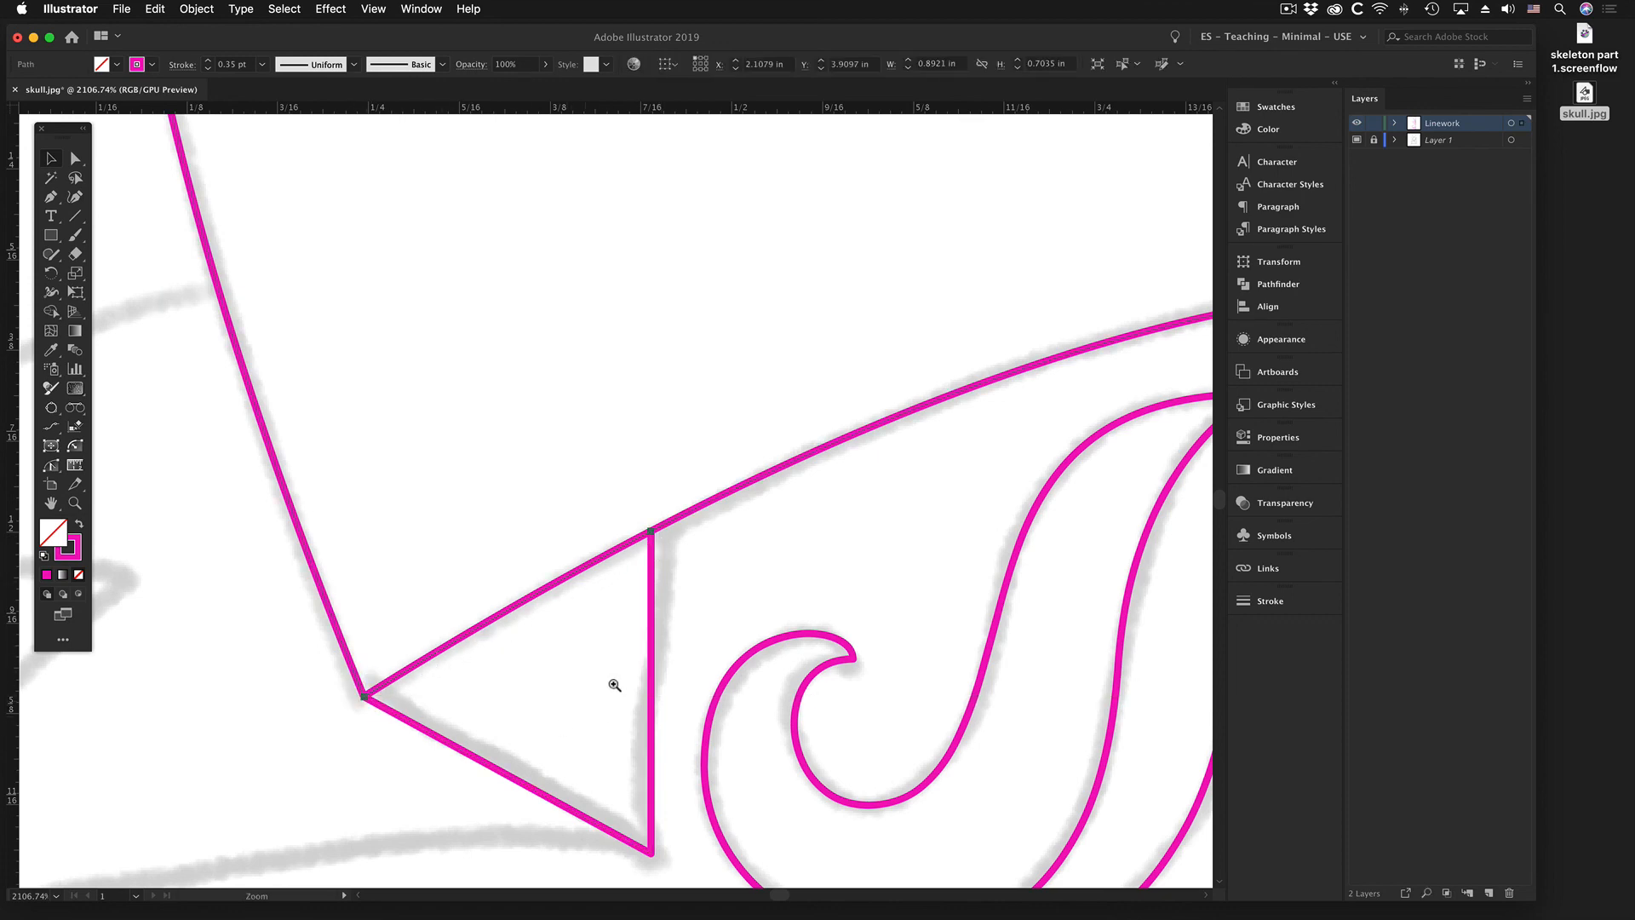
{"action": "left_click", "coordinate": [616, 667], "text": "alt"}
{"action": "left_click", "coordinate": [615, 516], "text": "alt"}
{"action": "left_click", "coordinate": [615, 515], "text": "alt"}
{"action": "scroll", "coordinate": [528, 494], "scroll_direction": "up", "scroll_amount": 3}
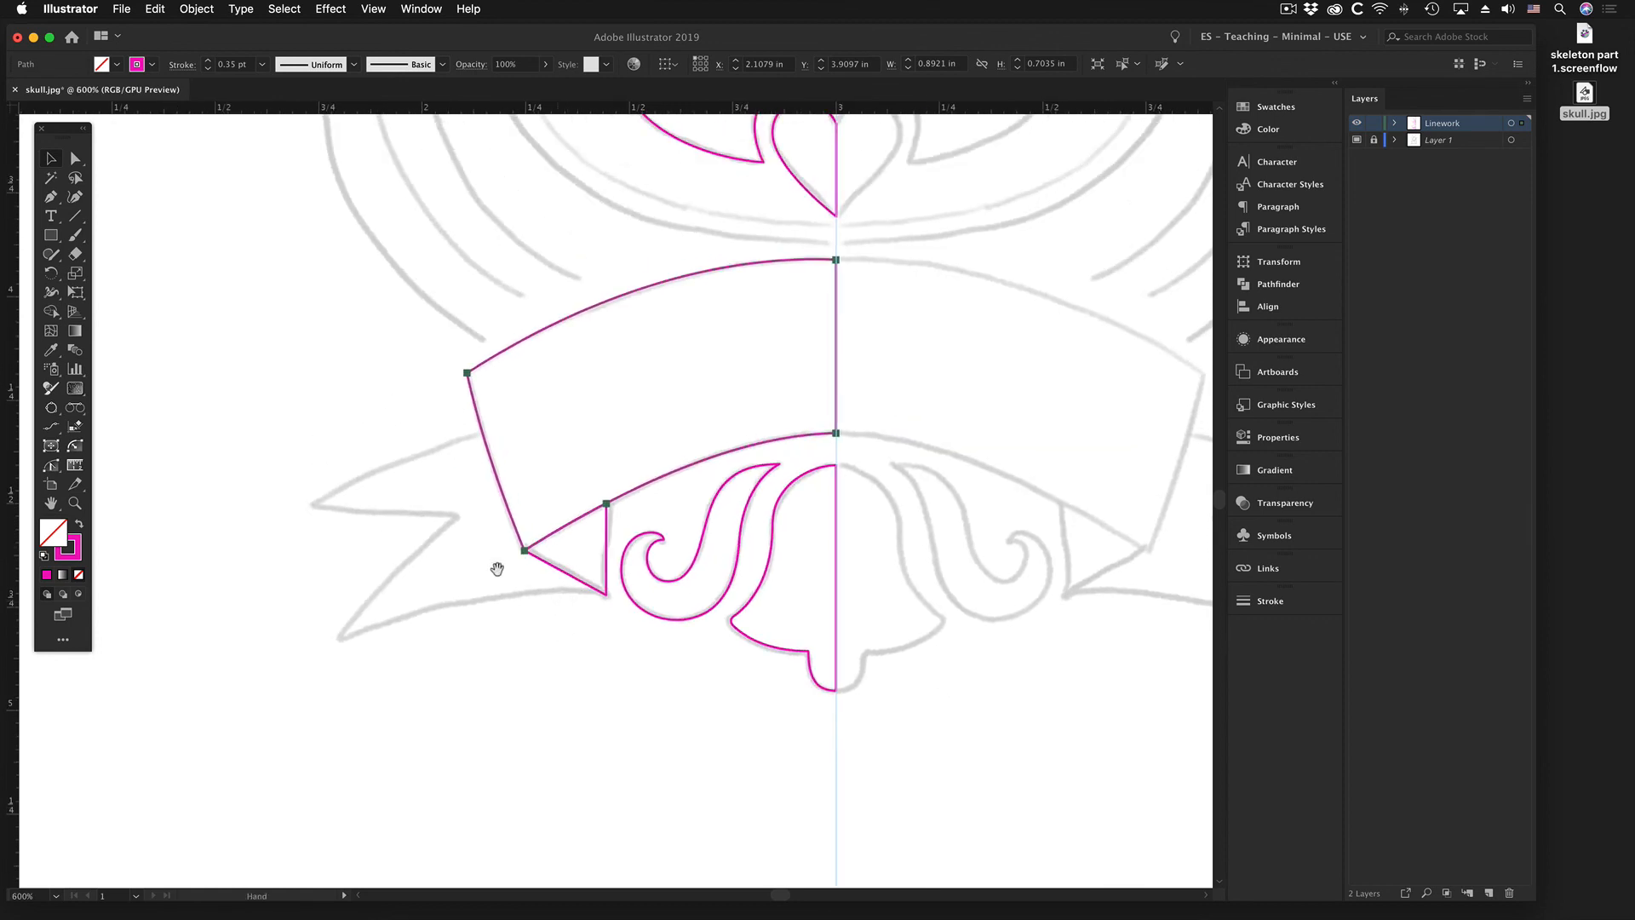
{"action": "key", "text": "v"}
- Trace the forked ribbon tail as a closed five-corner path with straight segments, starting at the fold's lower corner and overlapping the banner
{"action": "left_click", "coordinate": [51, 197]}
{"action": "left_click", "coordinate": [605, 596]}
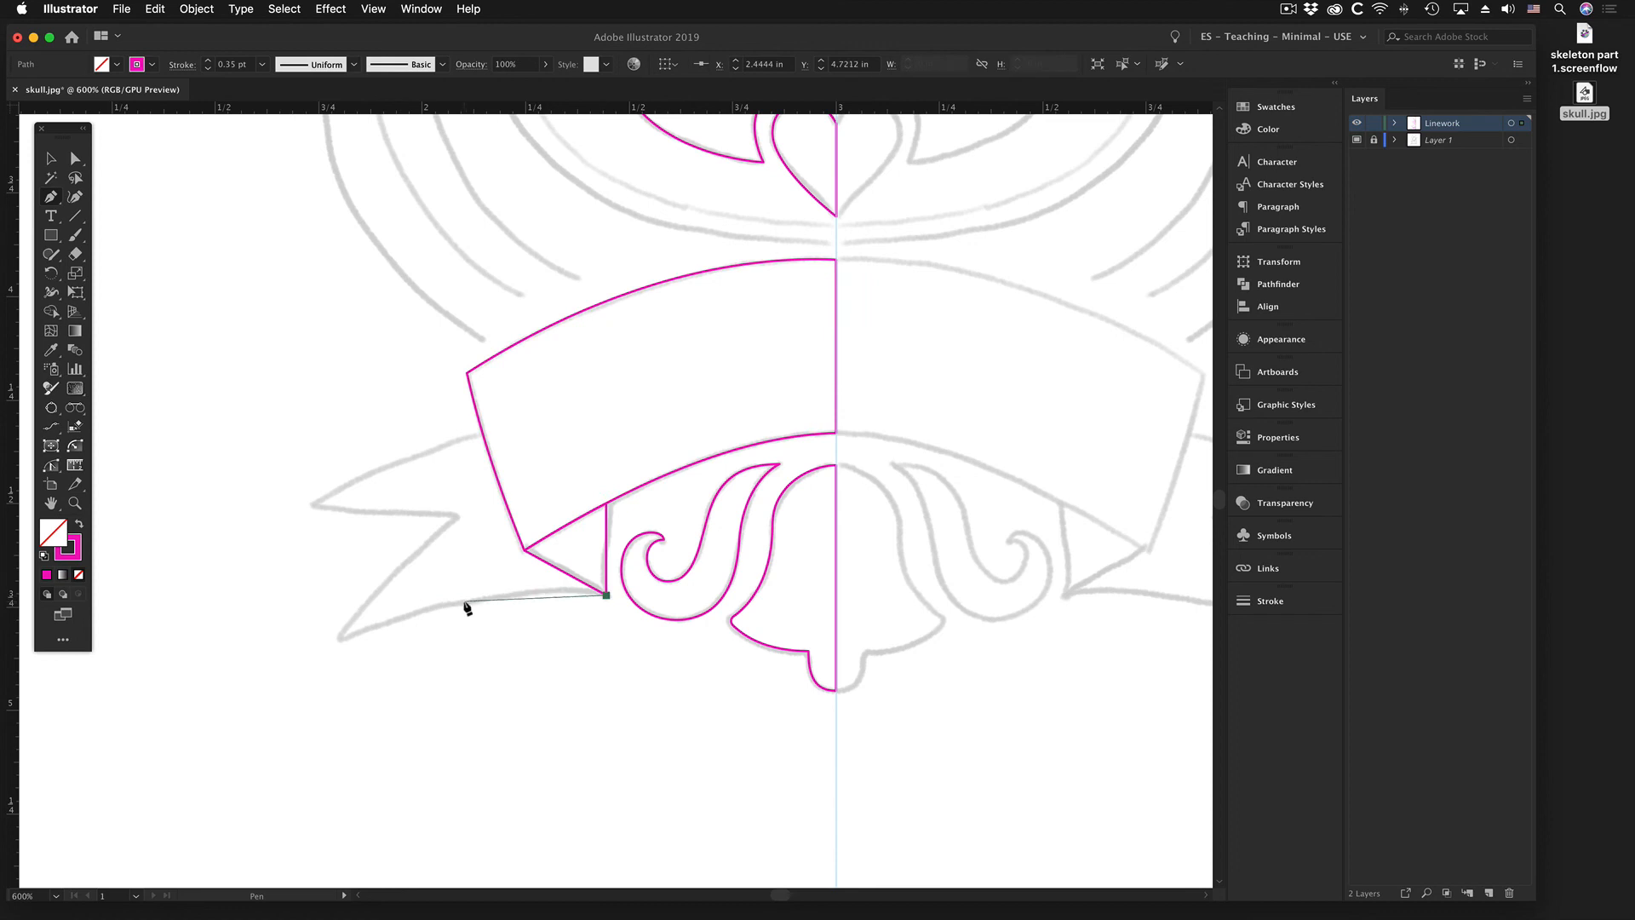
{"action": "left_click", "coordinate": [339, 640]}
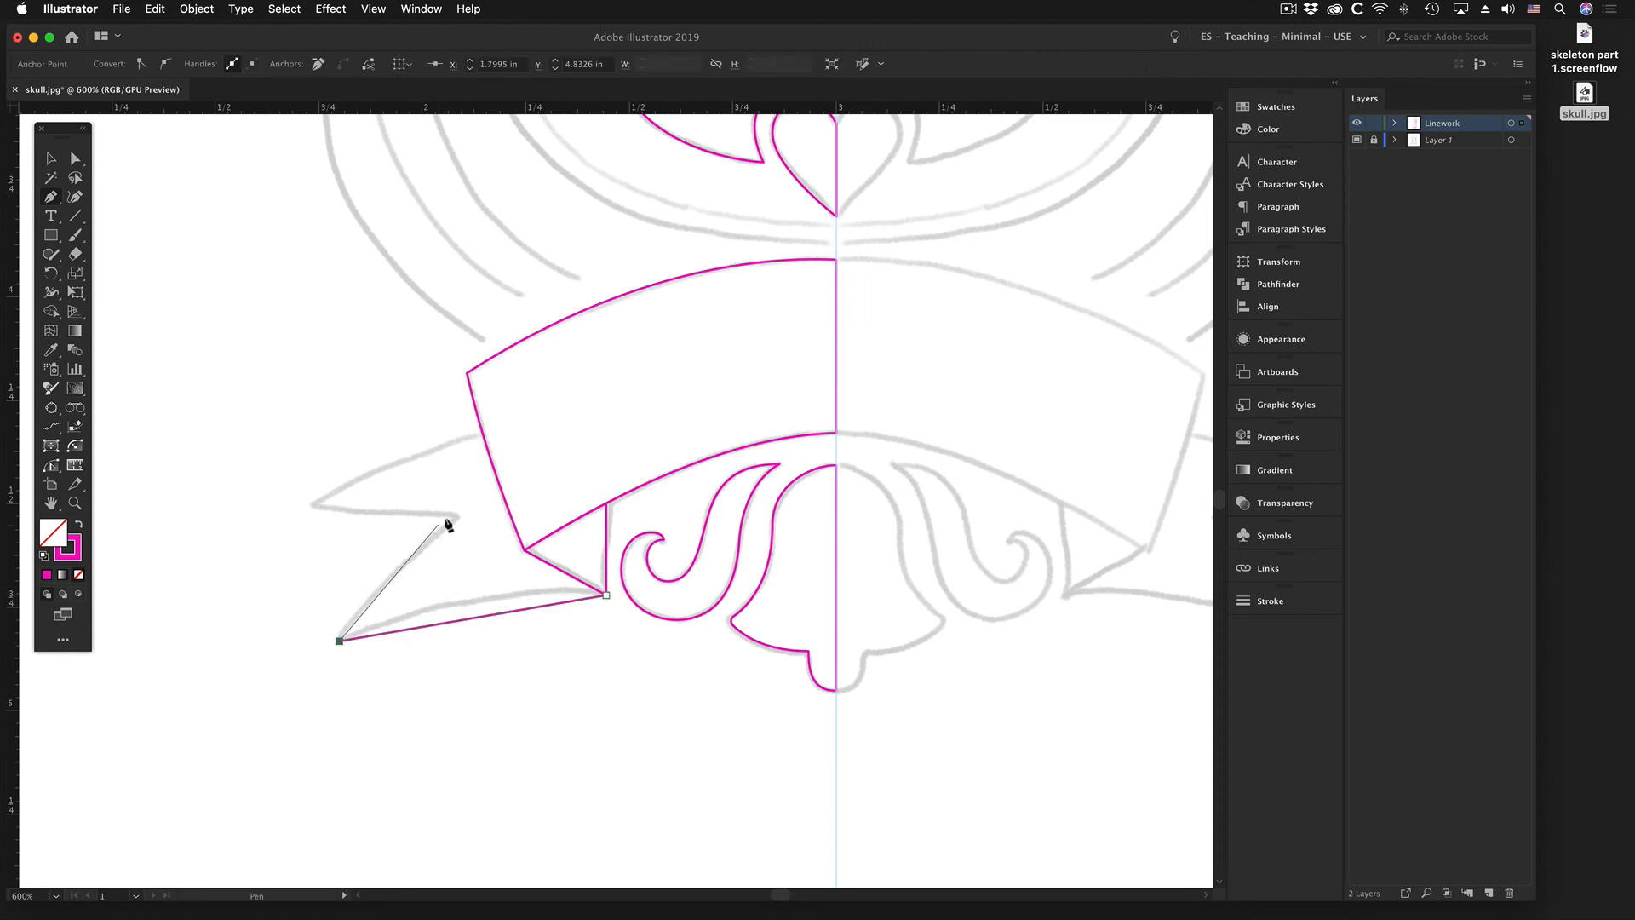
{"action": "left_click", "coordinate": [459, 515]}
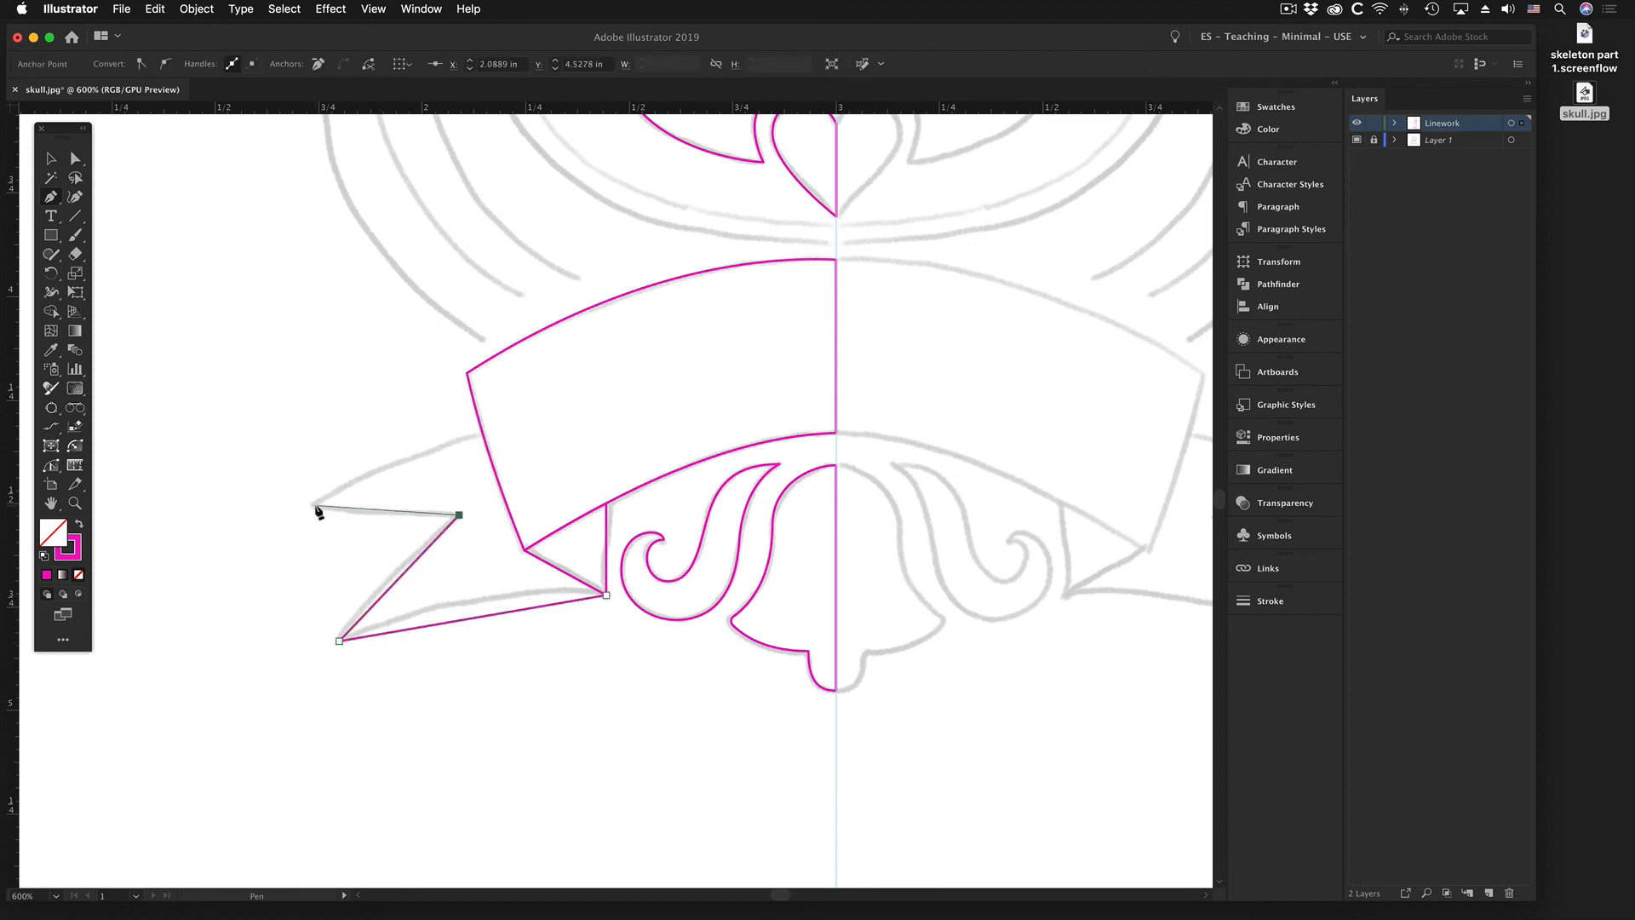
{"action": "left_click", "coordinate": [315, 505]}
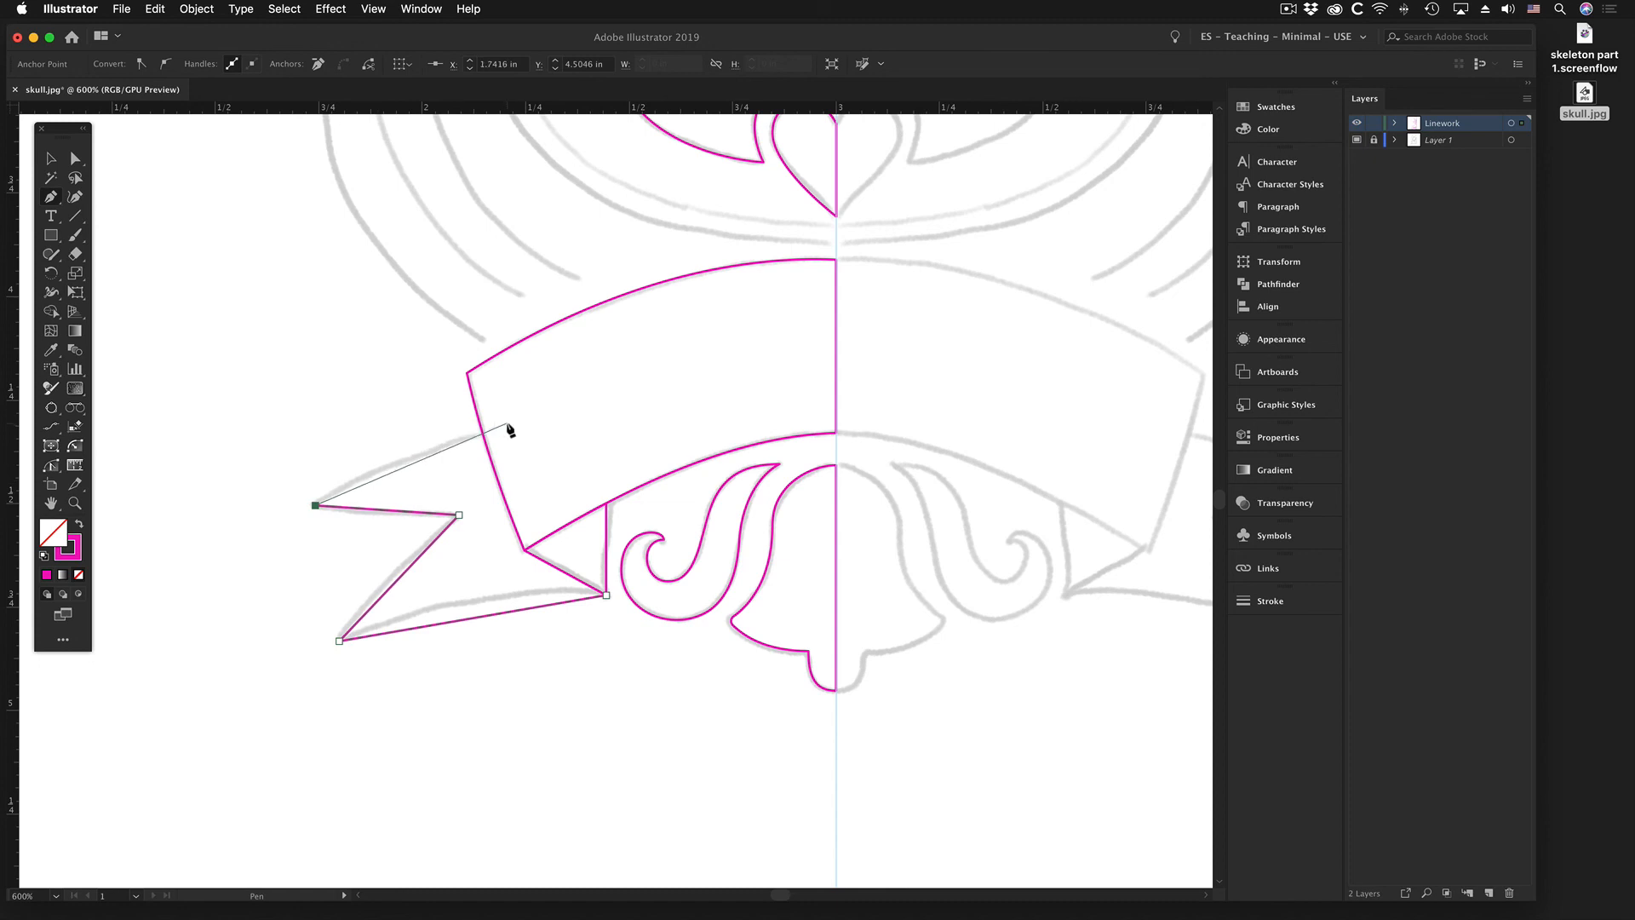
{"action": "left_click", "coordinate": [508, 423]}
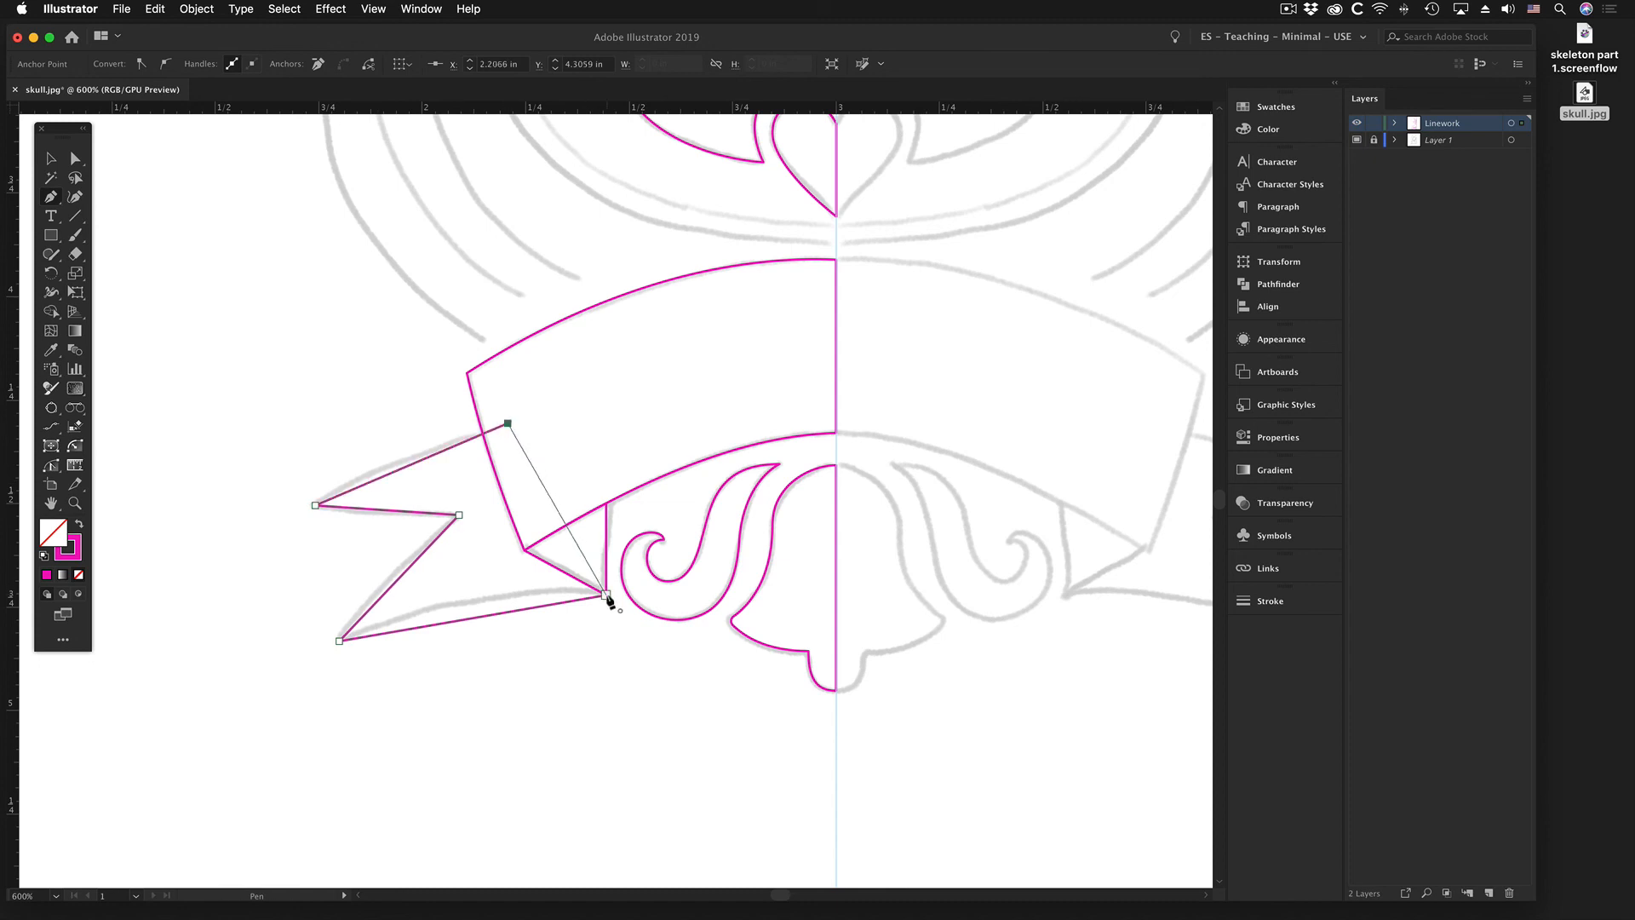
{"action": "left_click", "coordinate": [606, 595]}
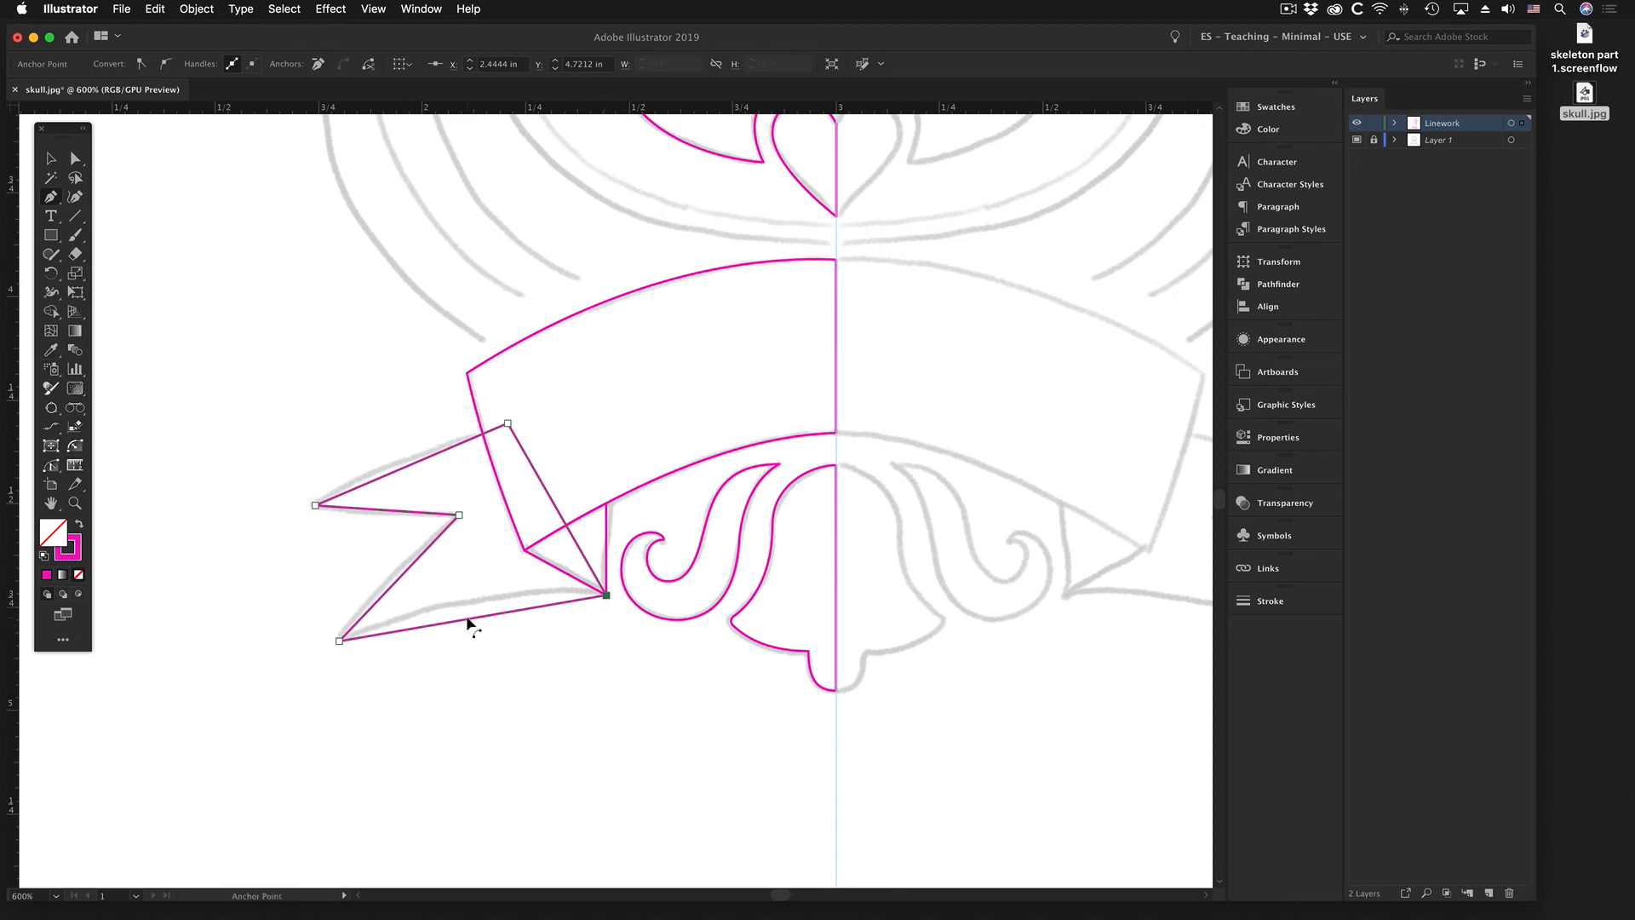
- Bend the ribbon tail's lower edge, both notch edges and upper edge into curves that follow the sketch, and deselect the path
{"action": "left_click_drag", "start_coordinate": [468, 626], "coordinate": [395, 582]}
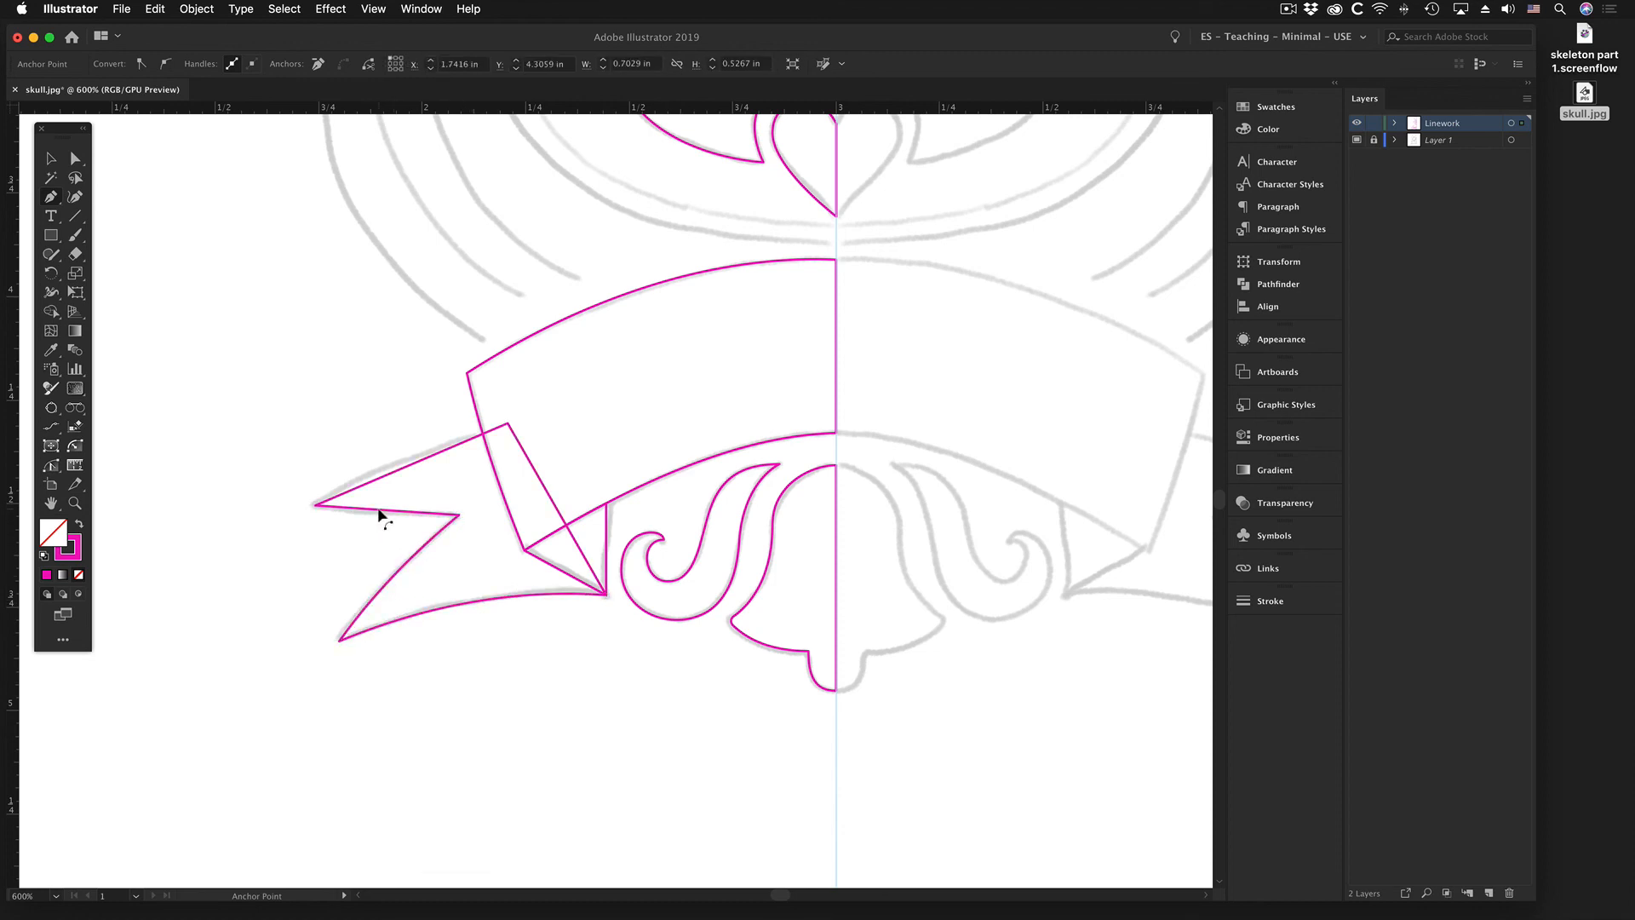
{"action": "left_click_drag", "start_coordinate": [380, 511], "coordinate": [389, 472]}
{"action": "left_click_drag", "start_coordinate": [388, 472], "coordinate": [394, 475]}
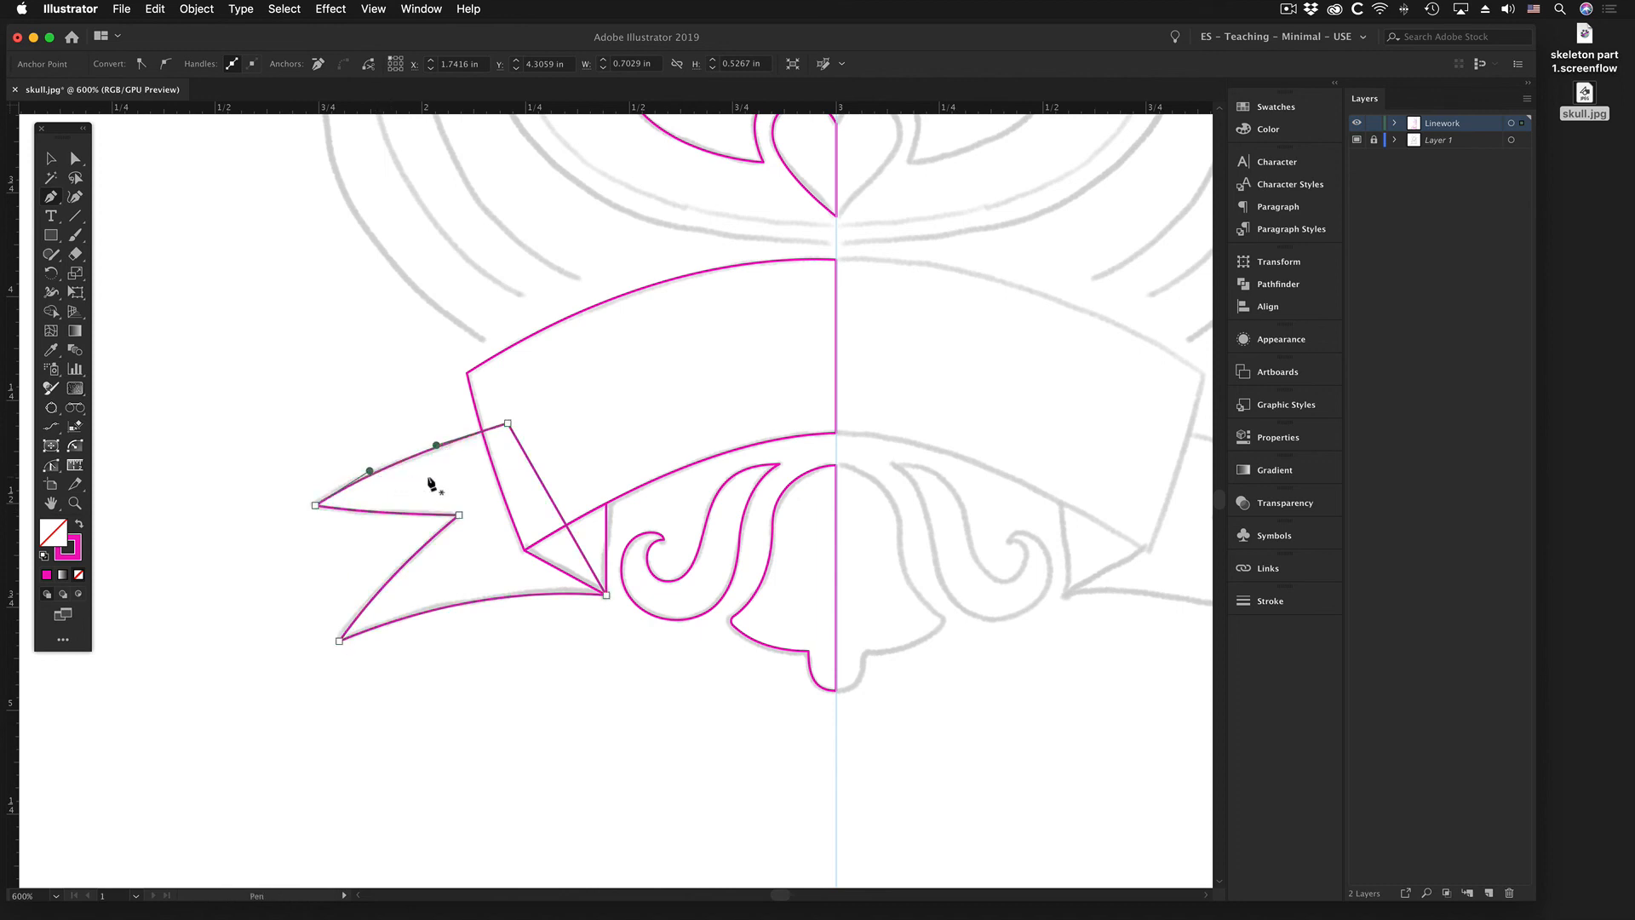
{"action": "left_click", "coordinate": [319, 380], "text": "super"}
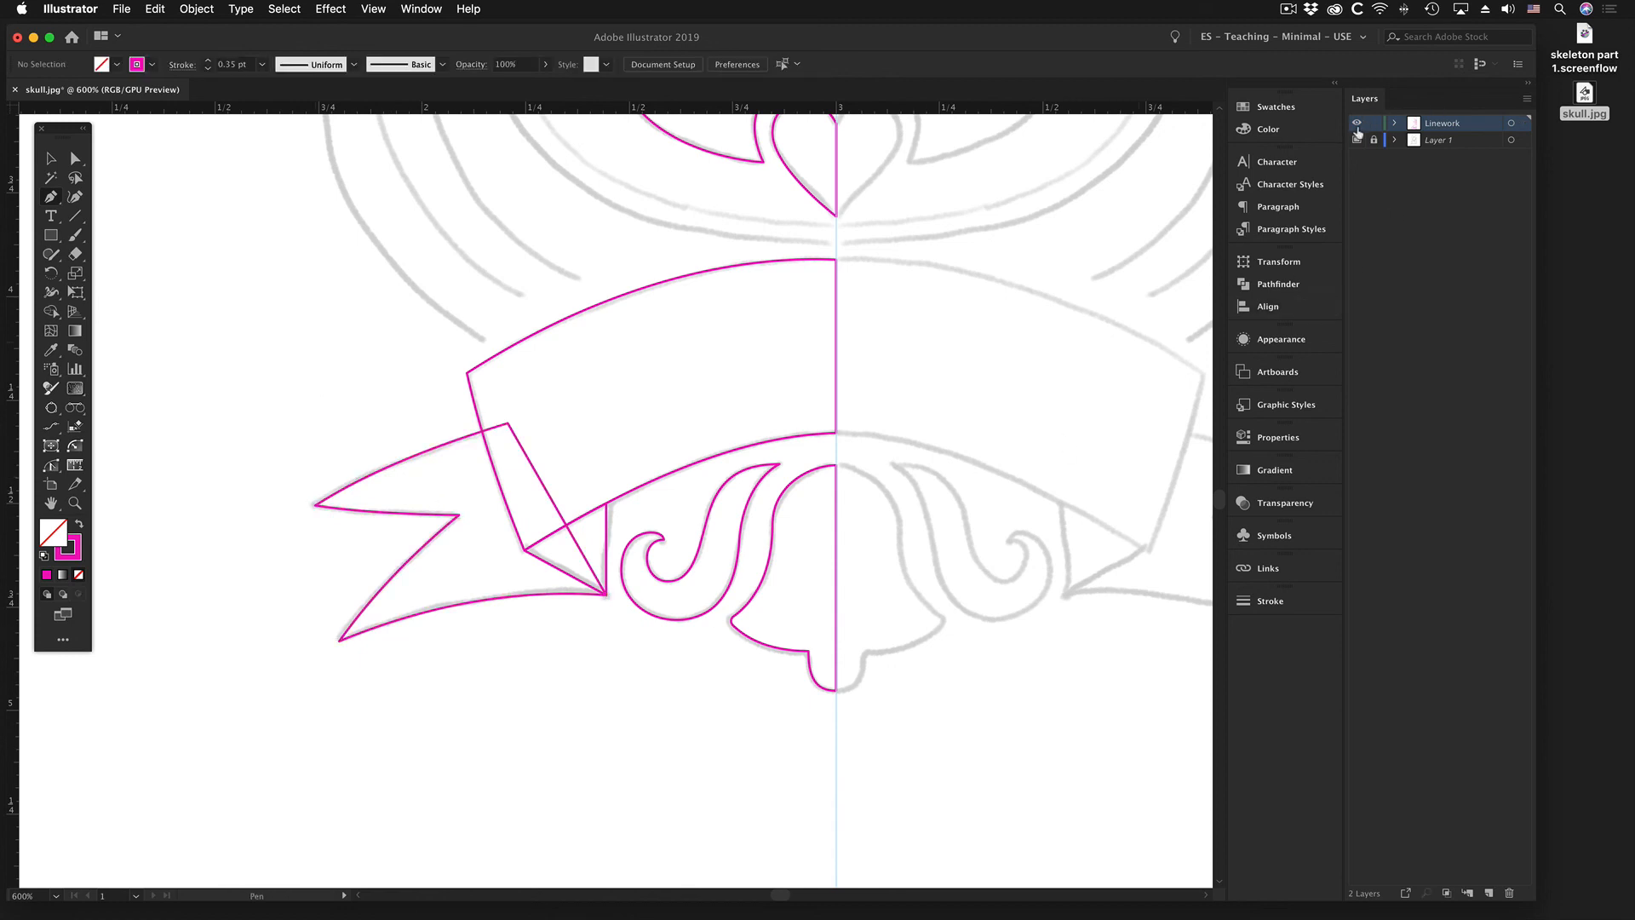
- Compare the traced banner and ribbon tail with and without the Layer 1 sketch, leaving the sketch visible
{"action": "left_click", "coordinate": [1357, 140]}
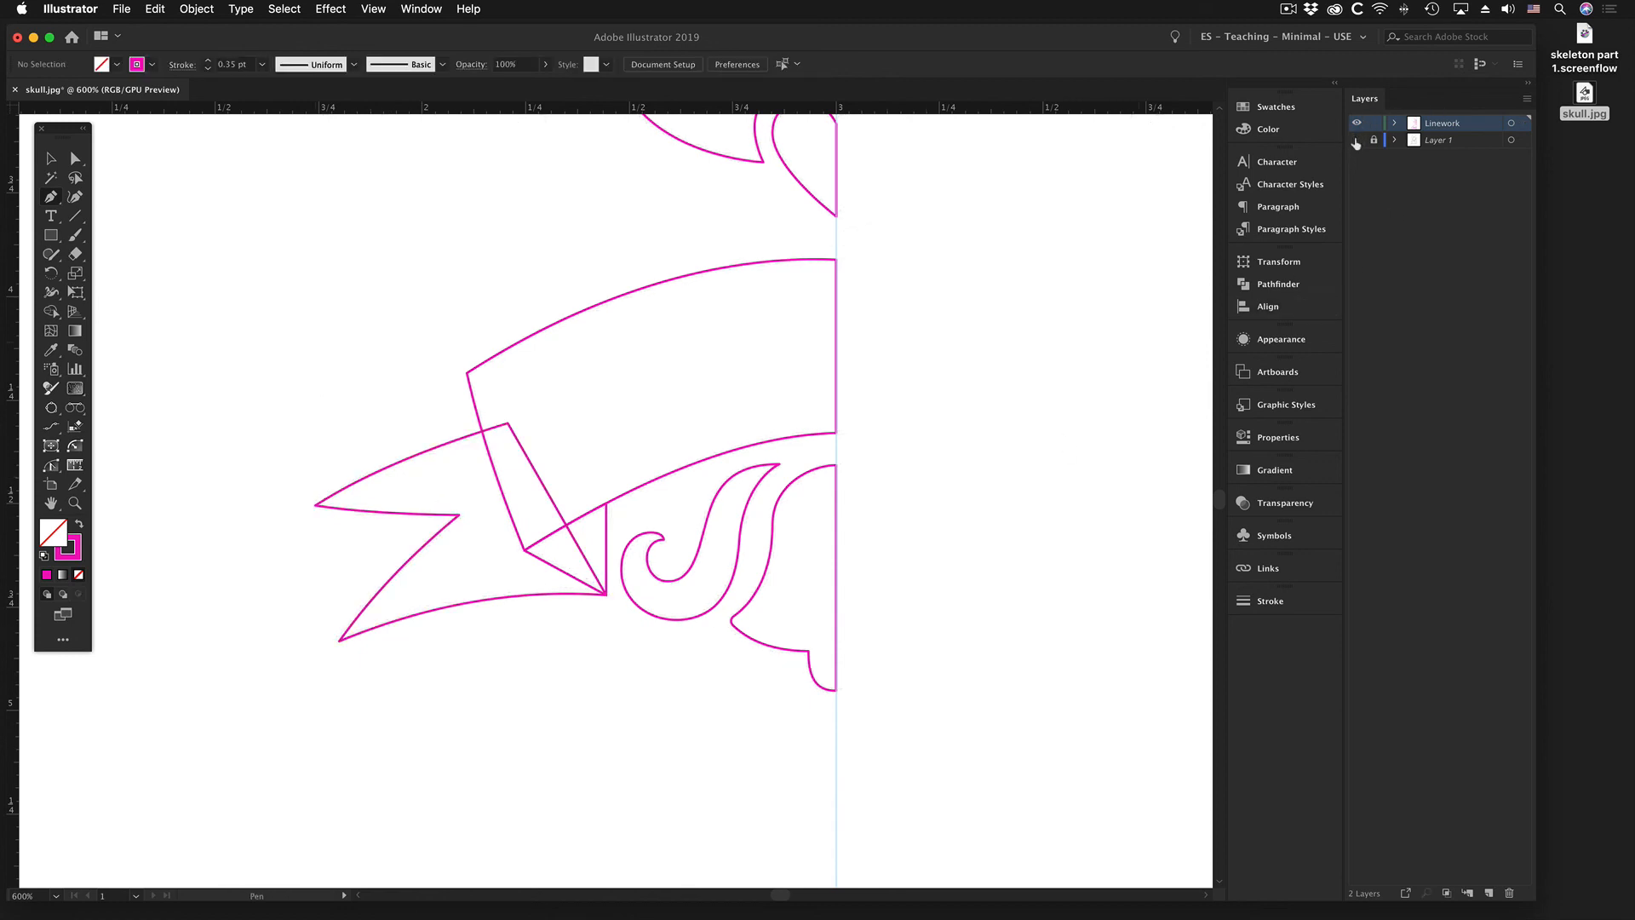
{"action": "left_click", "coordinate": [1357, 140]}
{"action": "left_click", "coordinate": [1357, 141]}
{"action": "left_click", "coordinate": [1357, 141]}
{"action": "left_click", "coordinate": [1357, 141]}
{"action": "left_click", "coordinate": [1357, 140]}
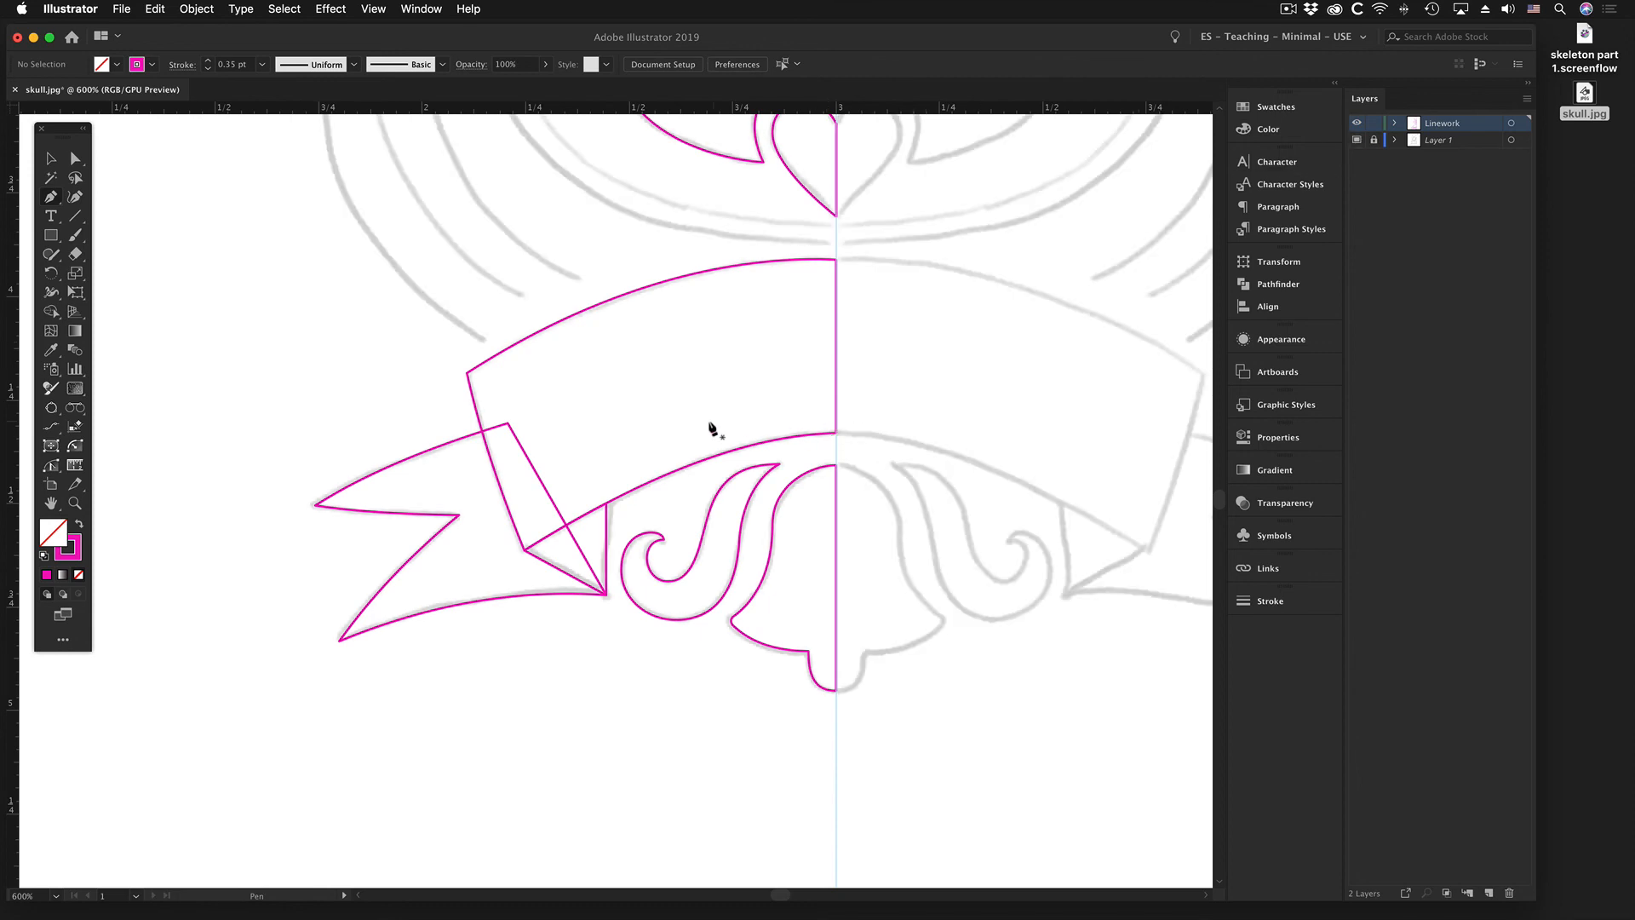
- Select the ribbon tail, banner half and fold, and merge the tail's overlap into the banner with the Shape Builder
{"action": "left_click", "coordinate": [52, 160]}
{"action": "left_click", "coordinate": [444, 449]}
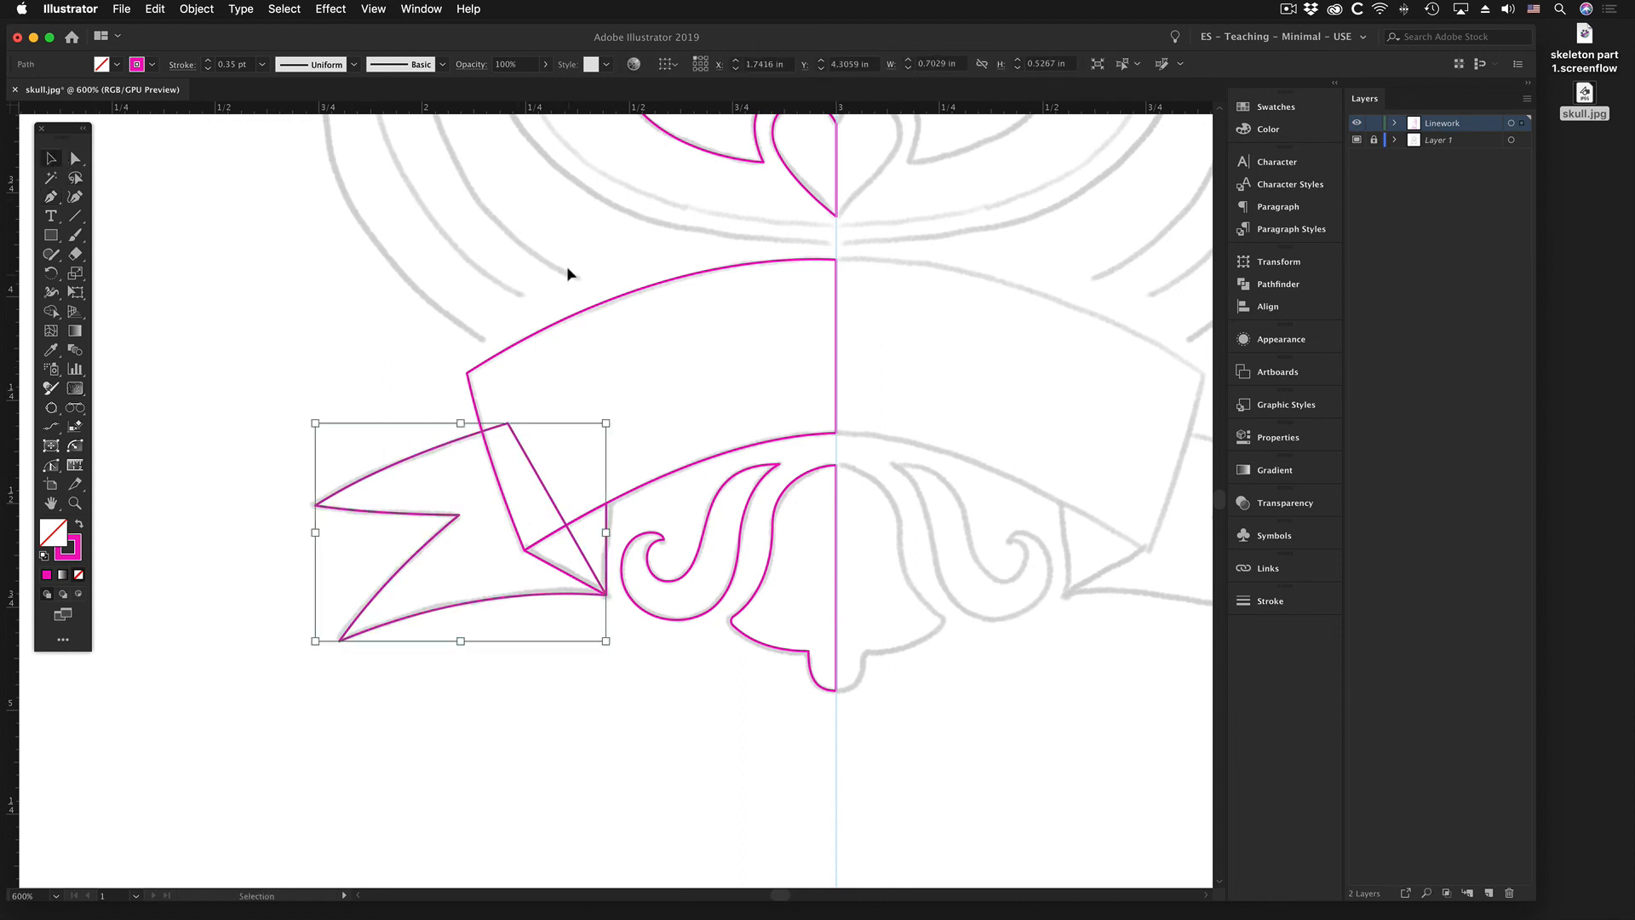
{"action": "left_click", "coordinate": [517, 349], "text": "shift"}
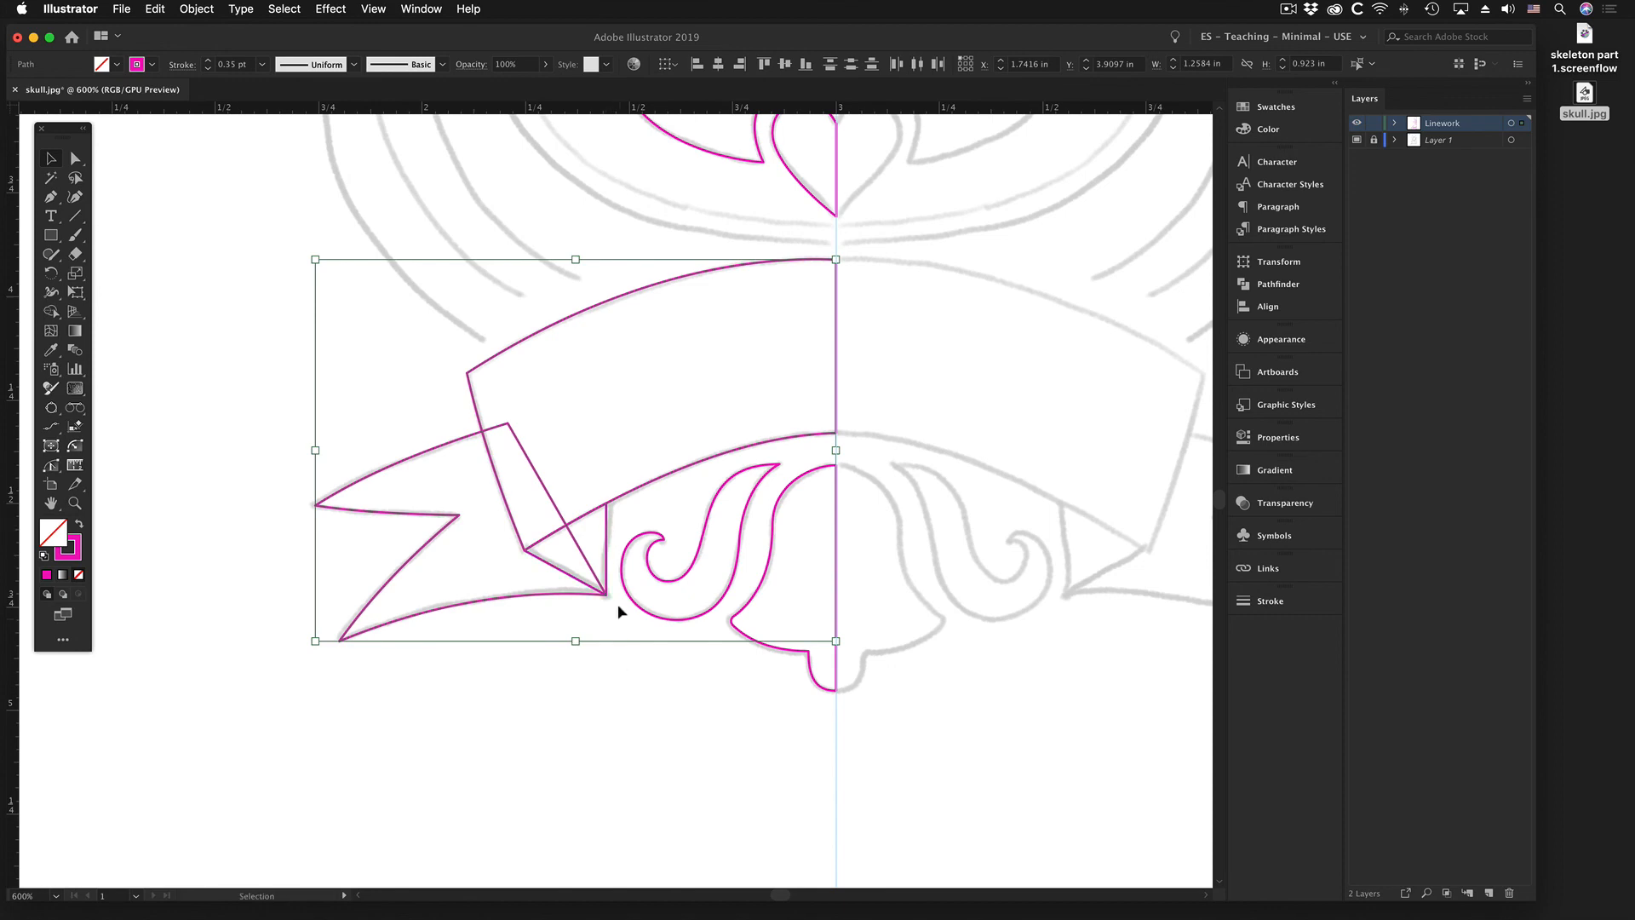
{"action": "scroll", "coordinate": [603, 587], "scroll_direction": "up", "scroll_amount": 5}
{"action": "scroll", "coordinate": [614, 566], "scroll_direction": "down", "scroll_amount": 3}
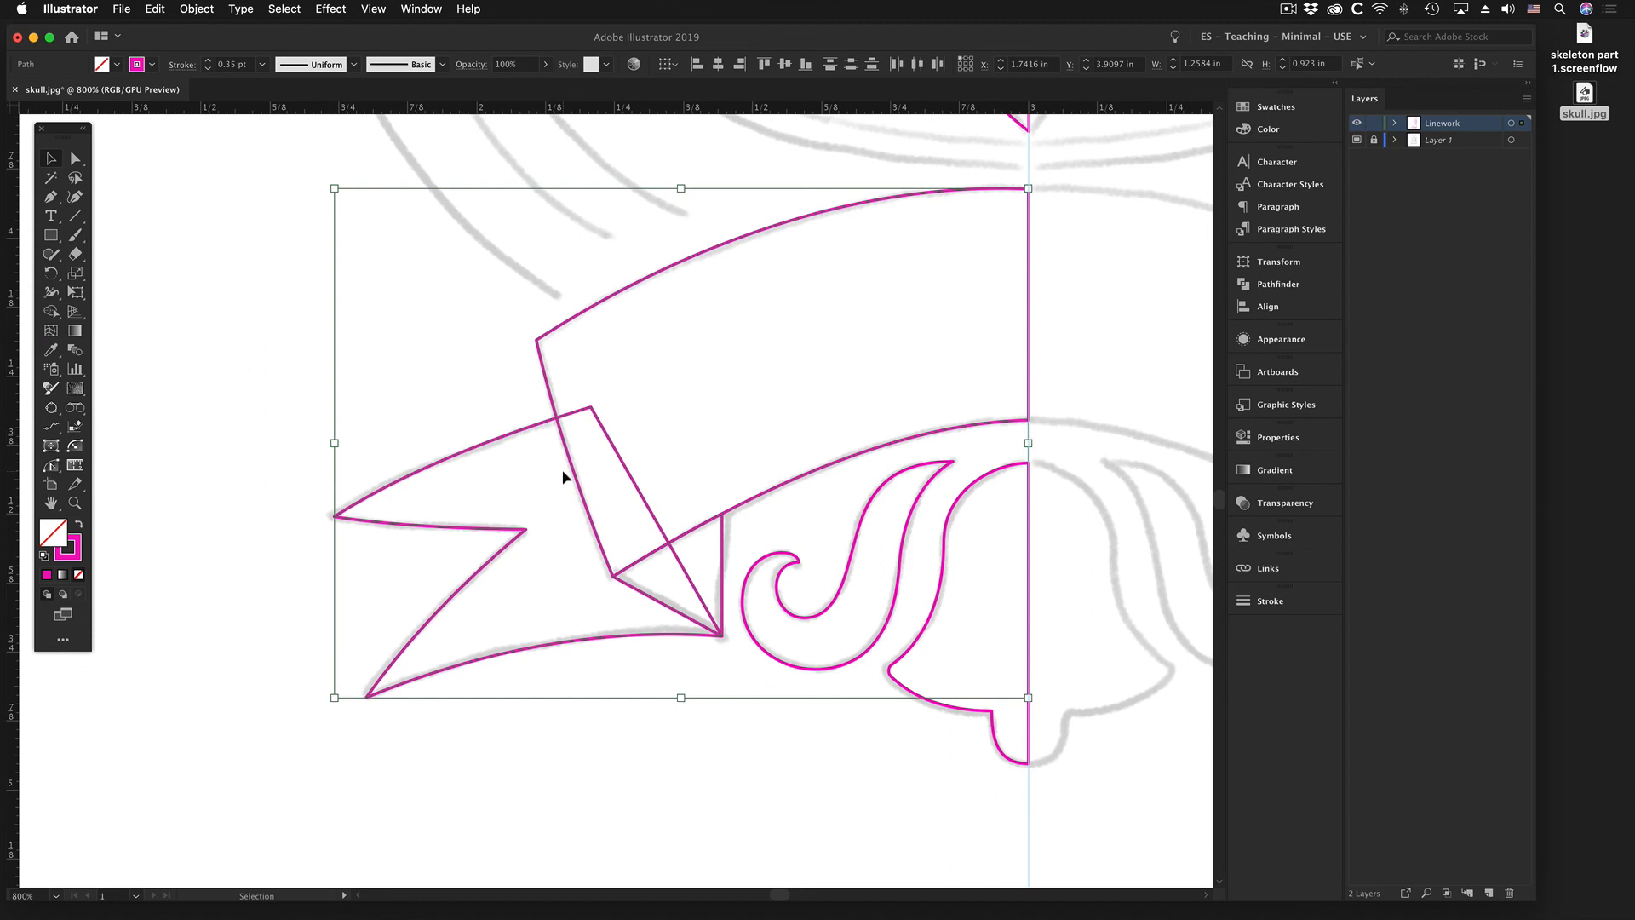
{"action": "key", "text": "space"}
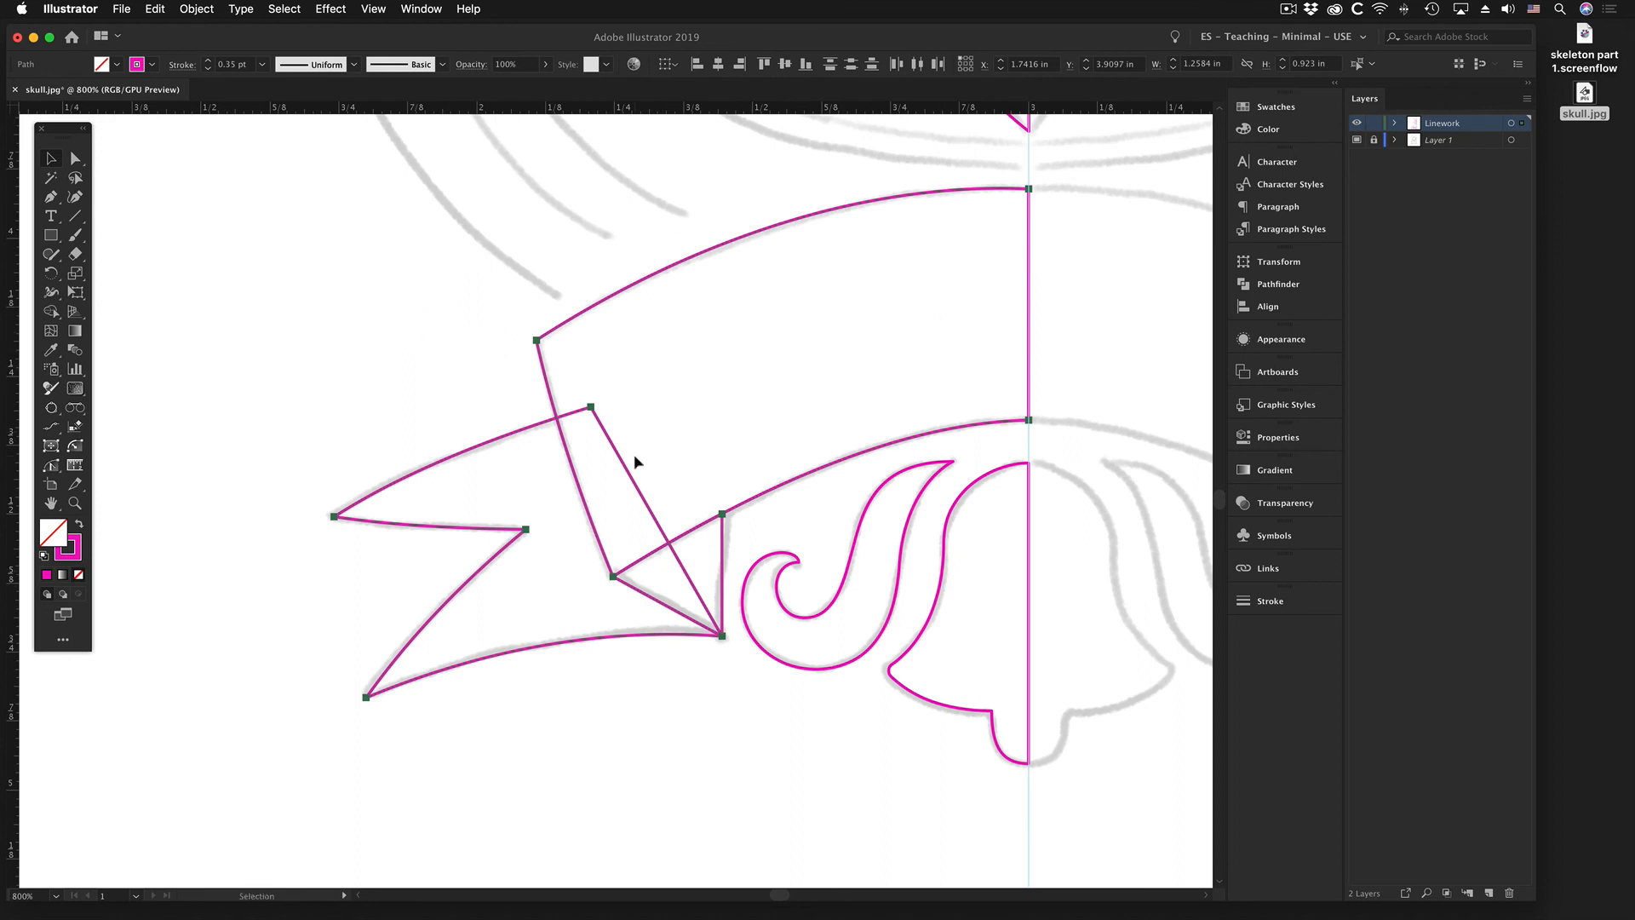
{"action": "key", "text": "v"}
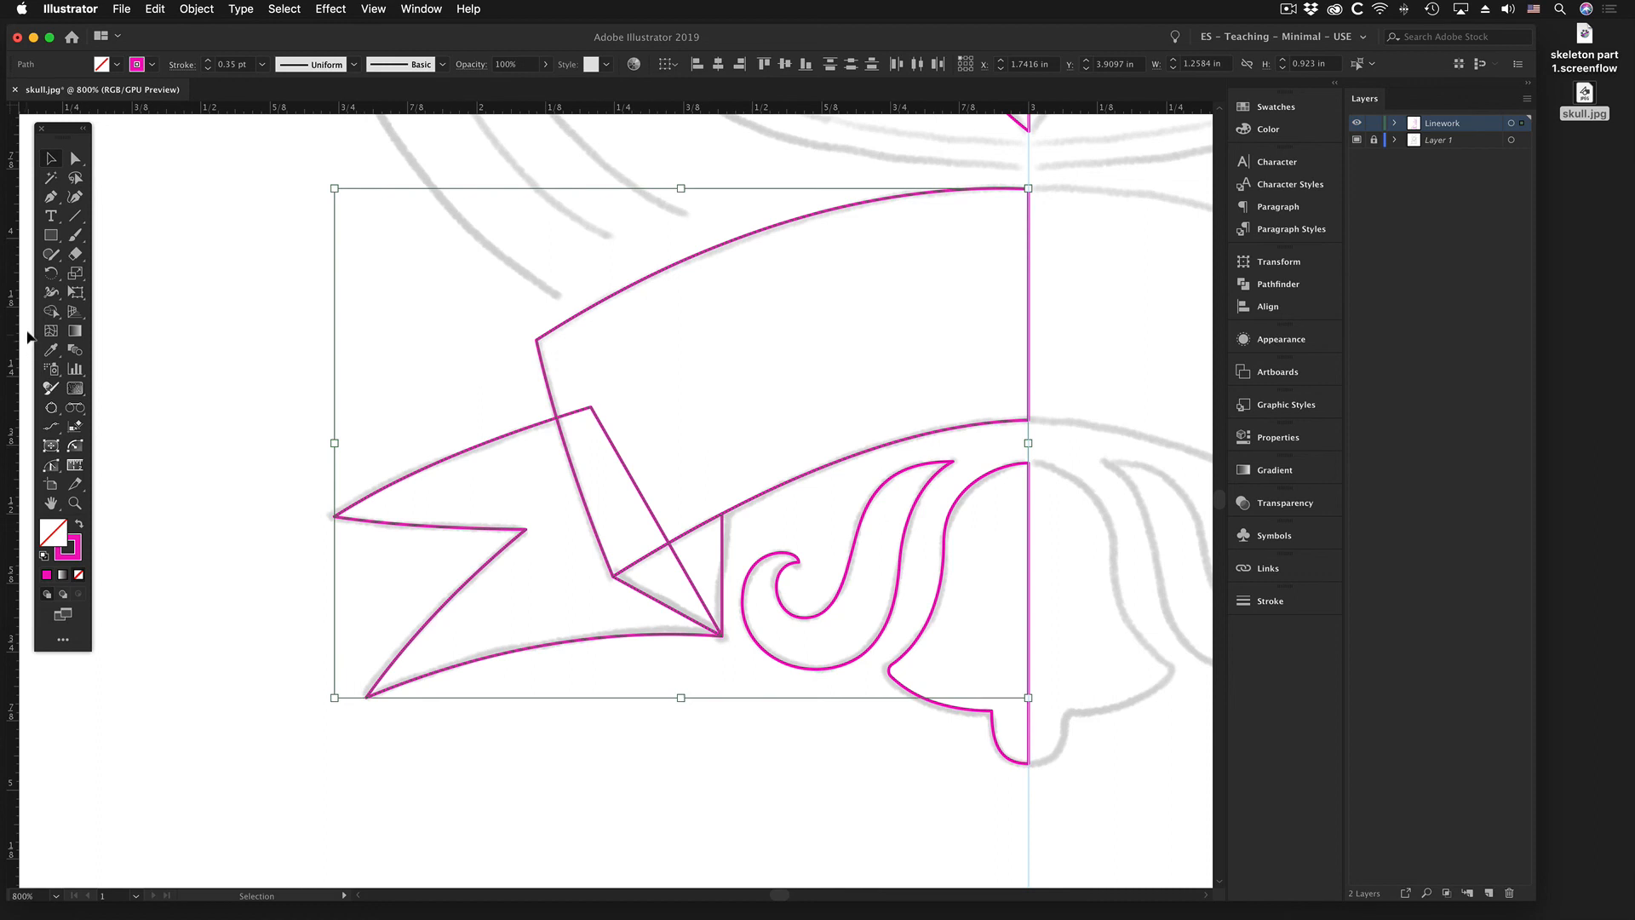
{"action": "left_click", "coordinate": [51, 312]}
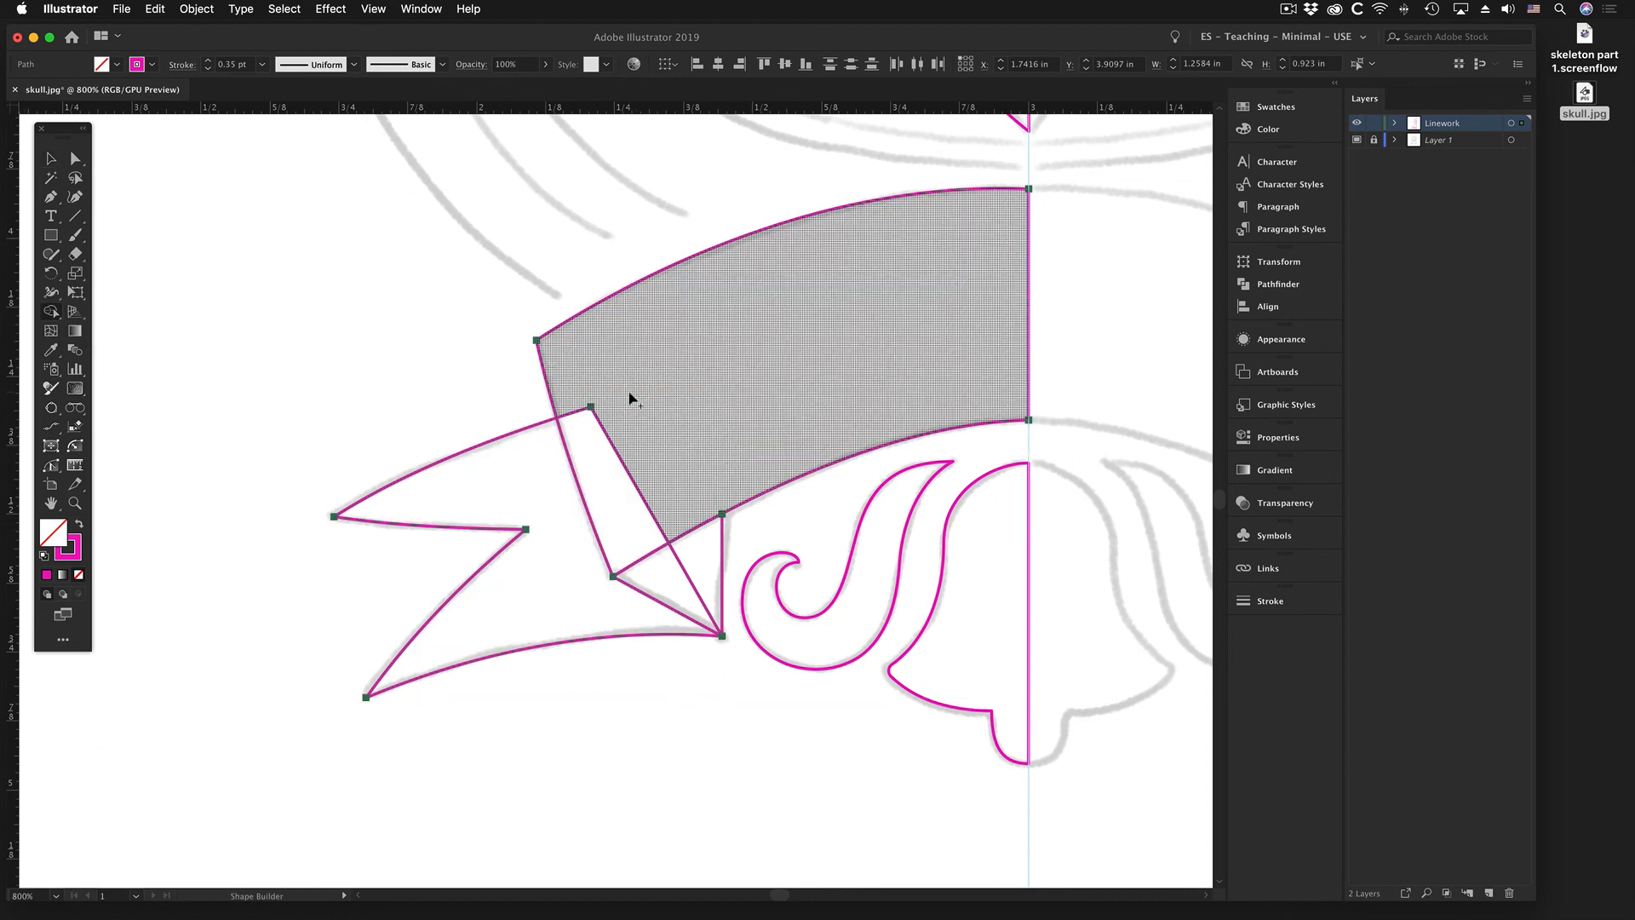
{"action": "left_click_drag", "start_coordinate": [632, 400], "coordinate": [610, 511]}
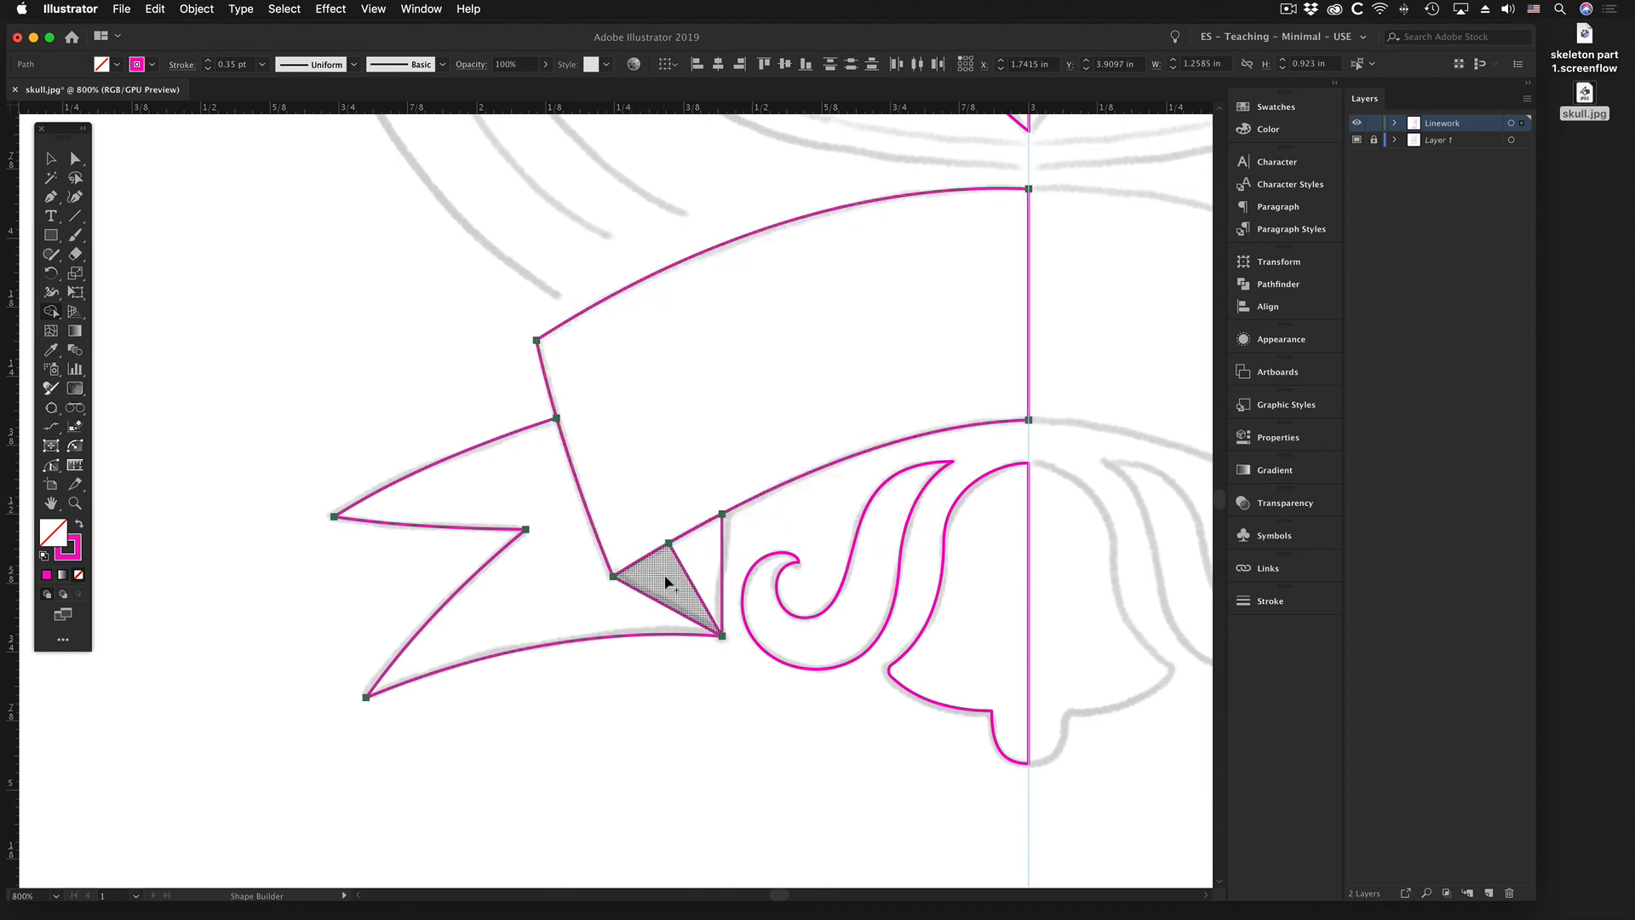
- Merge the two pieces of the fold triangle into one shape with the Shape Builder, and deselect everything
{"action": "left_click_drag", "start_coordinate": [694, 564], "coordinate": [698, 560]}
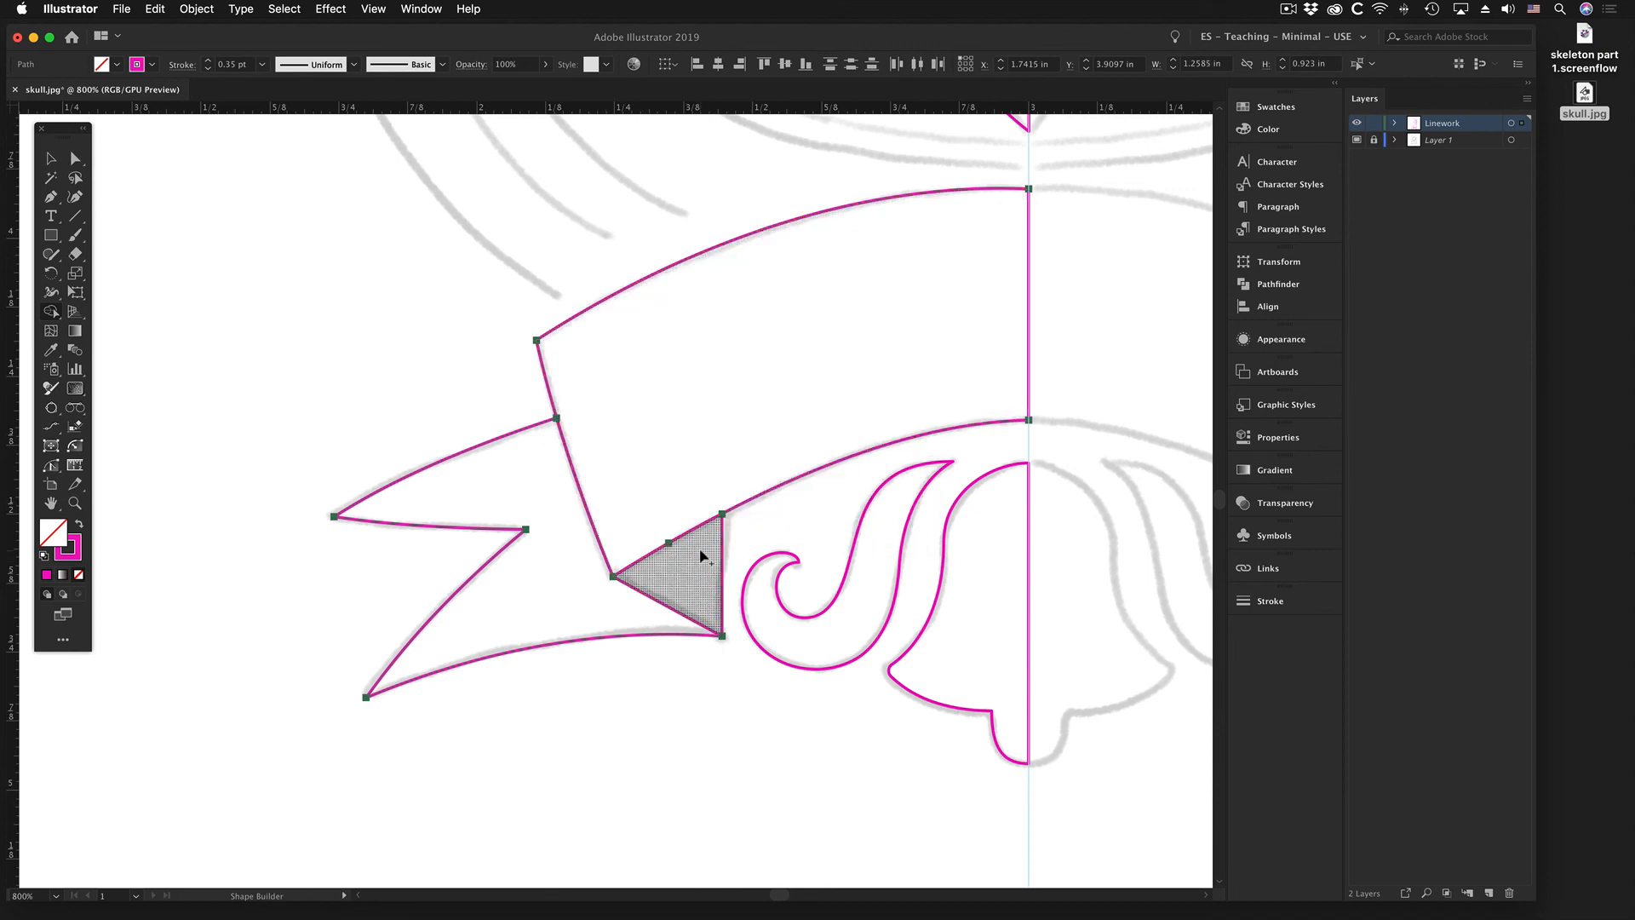
{"action": "left_click", "coordinate": [75, 159]}
{"action": "left_click", "coordinate": [191, 245]}
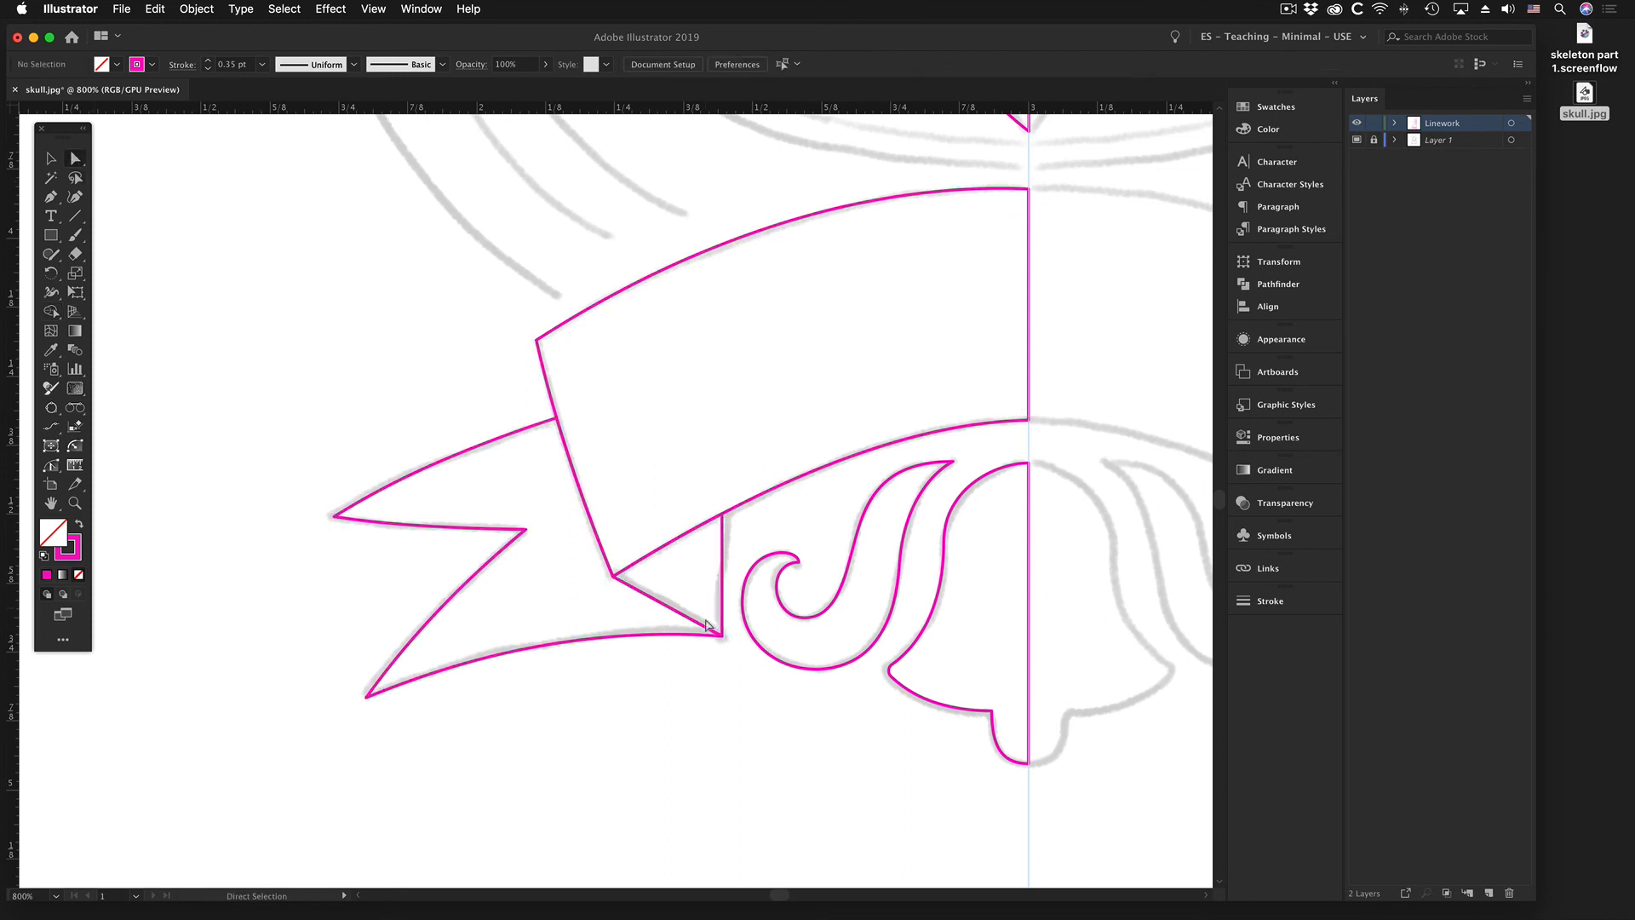
- Examine the merged banner, fold and tail without the Layer 1 sketch, and make the sketch visible again
{"action": "left_click", "coordinate": [707, 541], "text": "alt+super"}
{"action": "left_click", "coordinate": [707, 541], "text": "alt+super"}
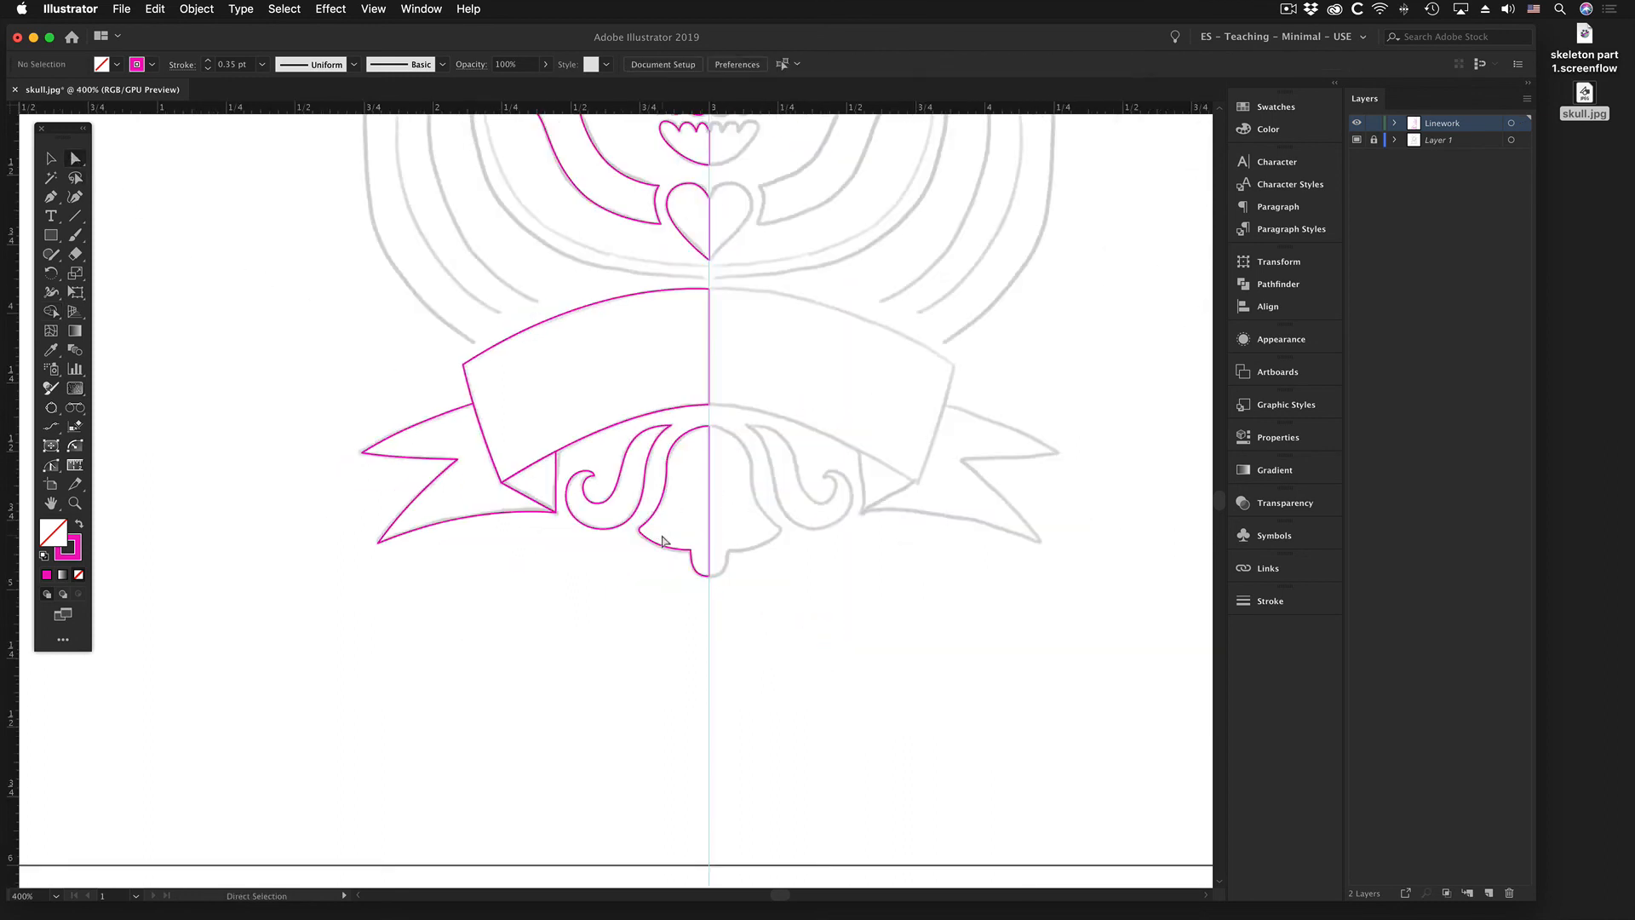
{"action": "left_click", "coordinate": [1358, 140]}
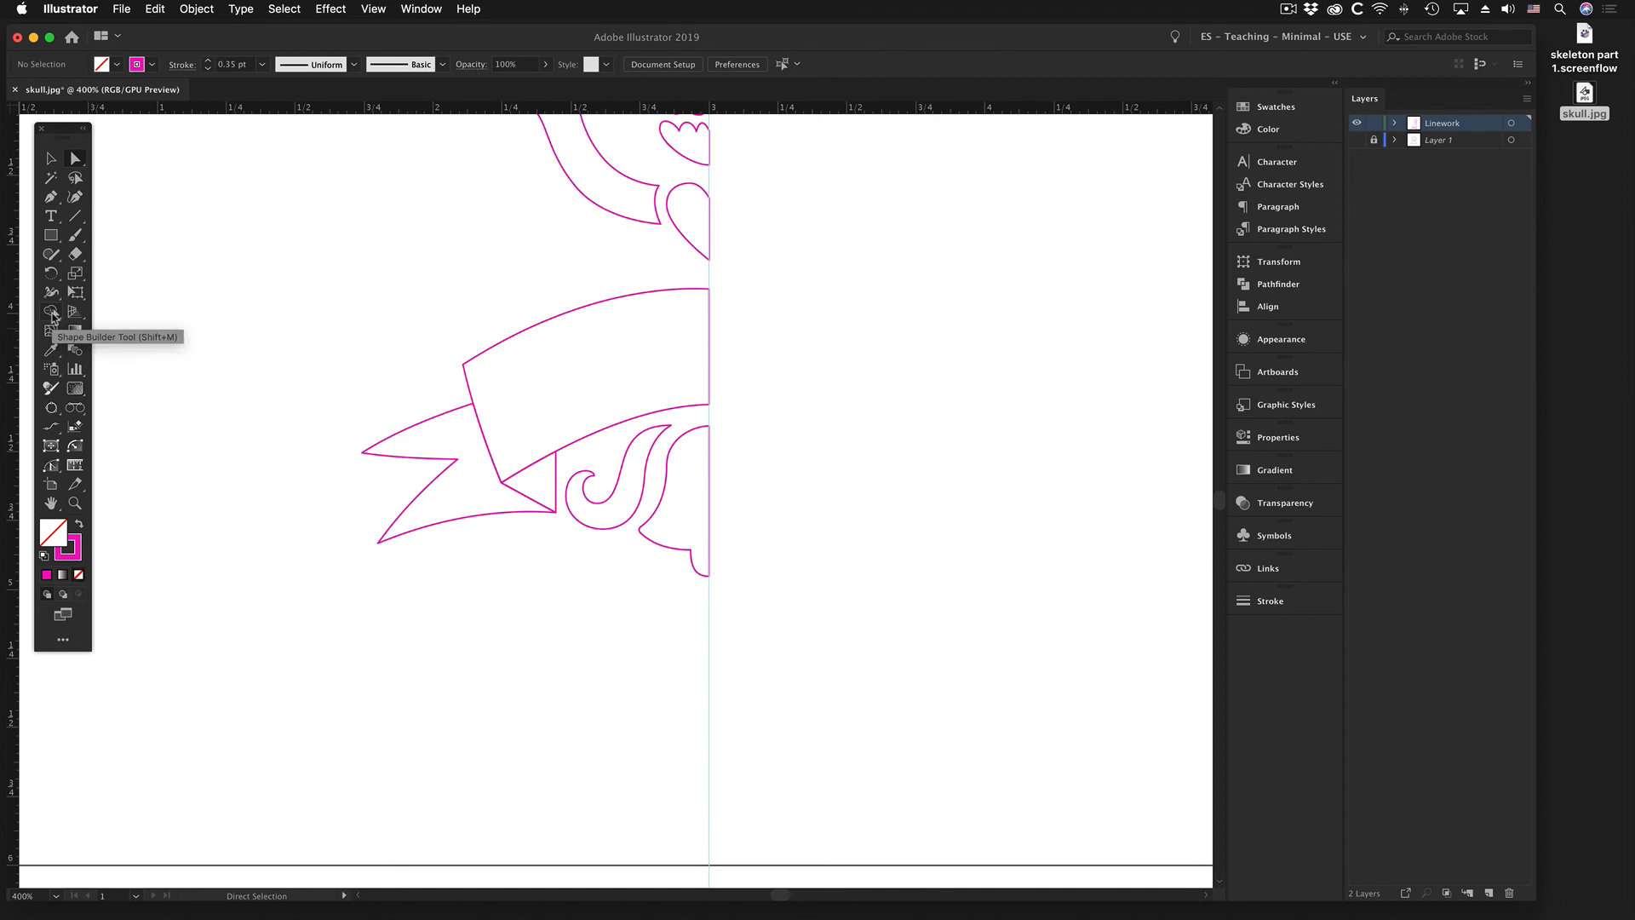
{"action": "left_click", "coordinate": [50, 159]}
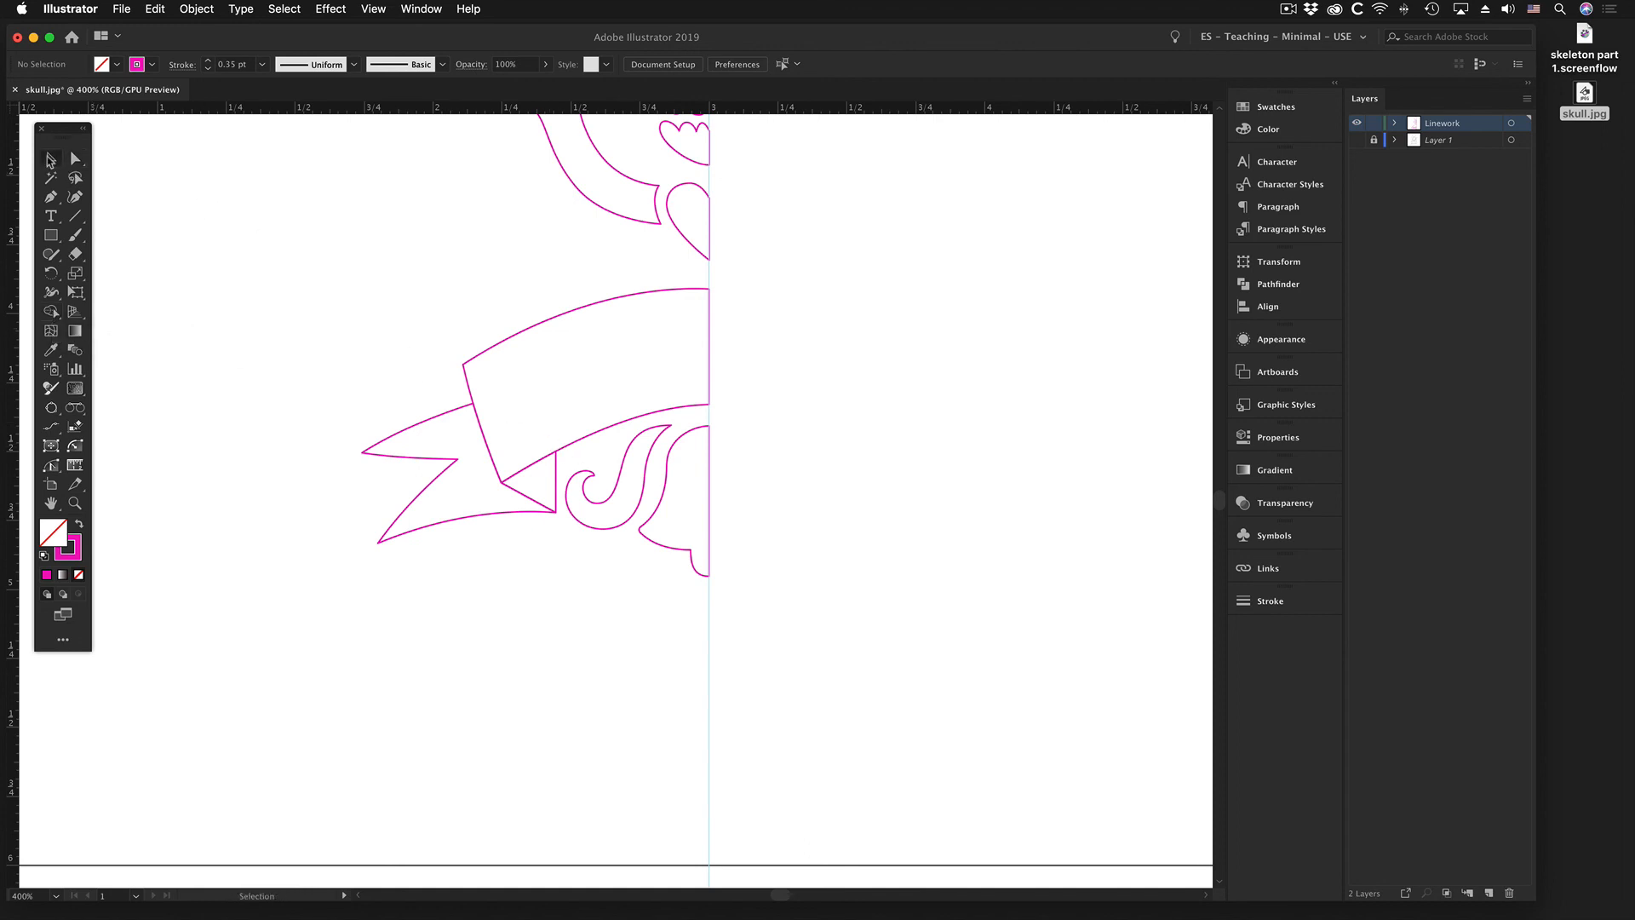
{"action": "key", "text": "z"}
{"action": "left_click_drag", "start_coordinate": [468, 362], "coordinate": [679, 426]}
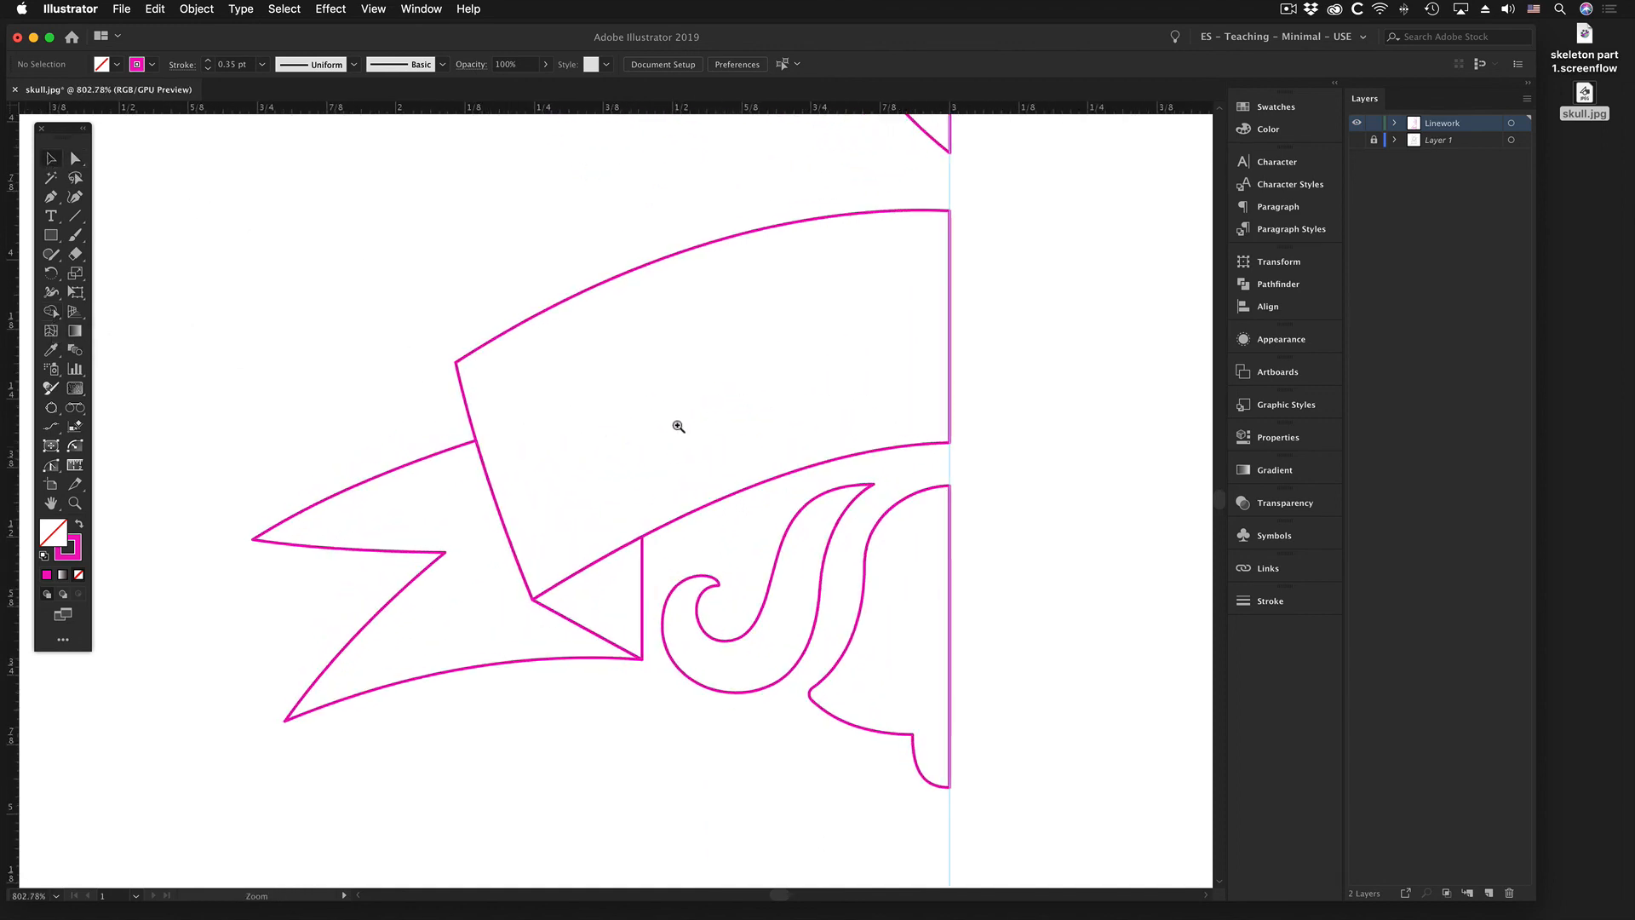
{"action": "left_click", "coordinate": [75, 158]}
{"action": "key", "text": "space"}
{"action": "left_click_drag", "start_coordinate": [759, 246], "coordinate": [680, 396]}
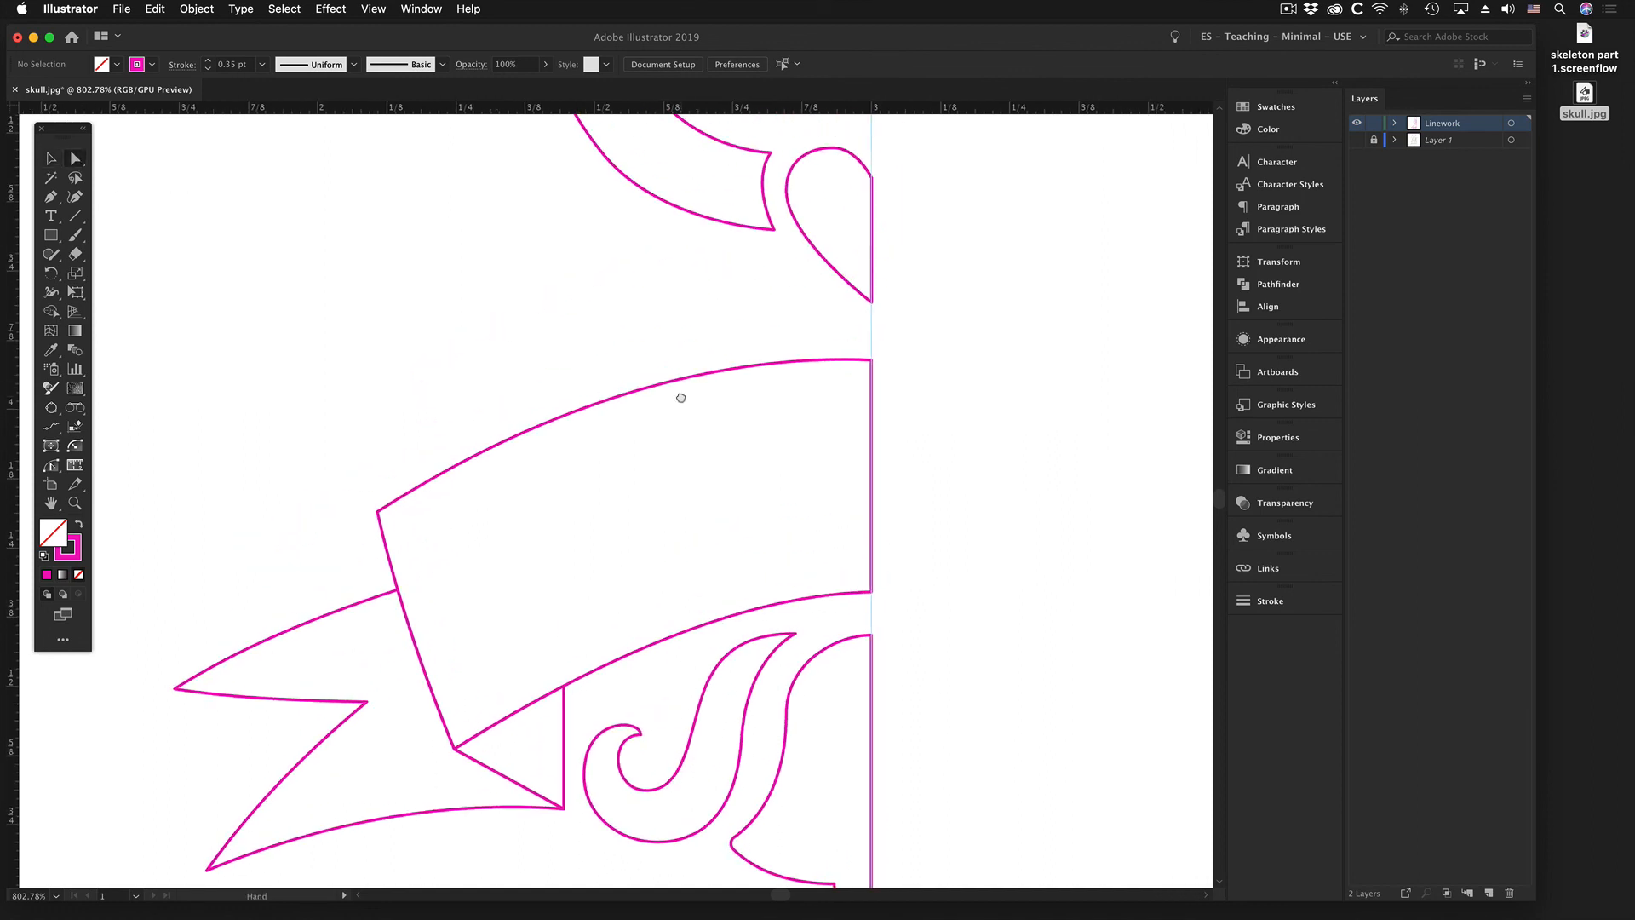
{"action": "left_click", "coordinate": [1357, 139]}
- Level the handles of the banner's two centre-line anchors and refine the curve of its upper edge to follow the sketch
{"action": "left_click", "coordinate": [872, 360]}
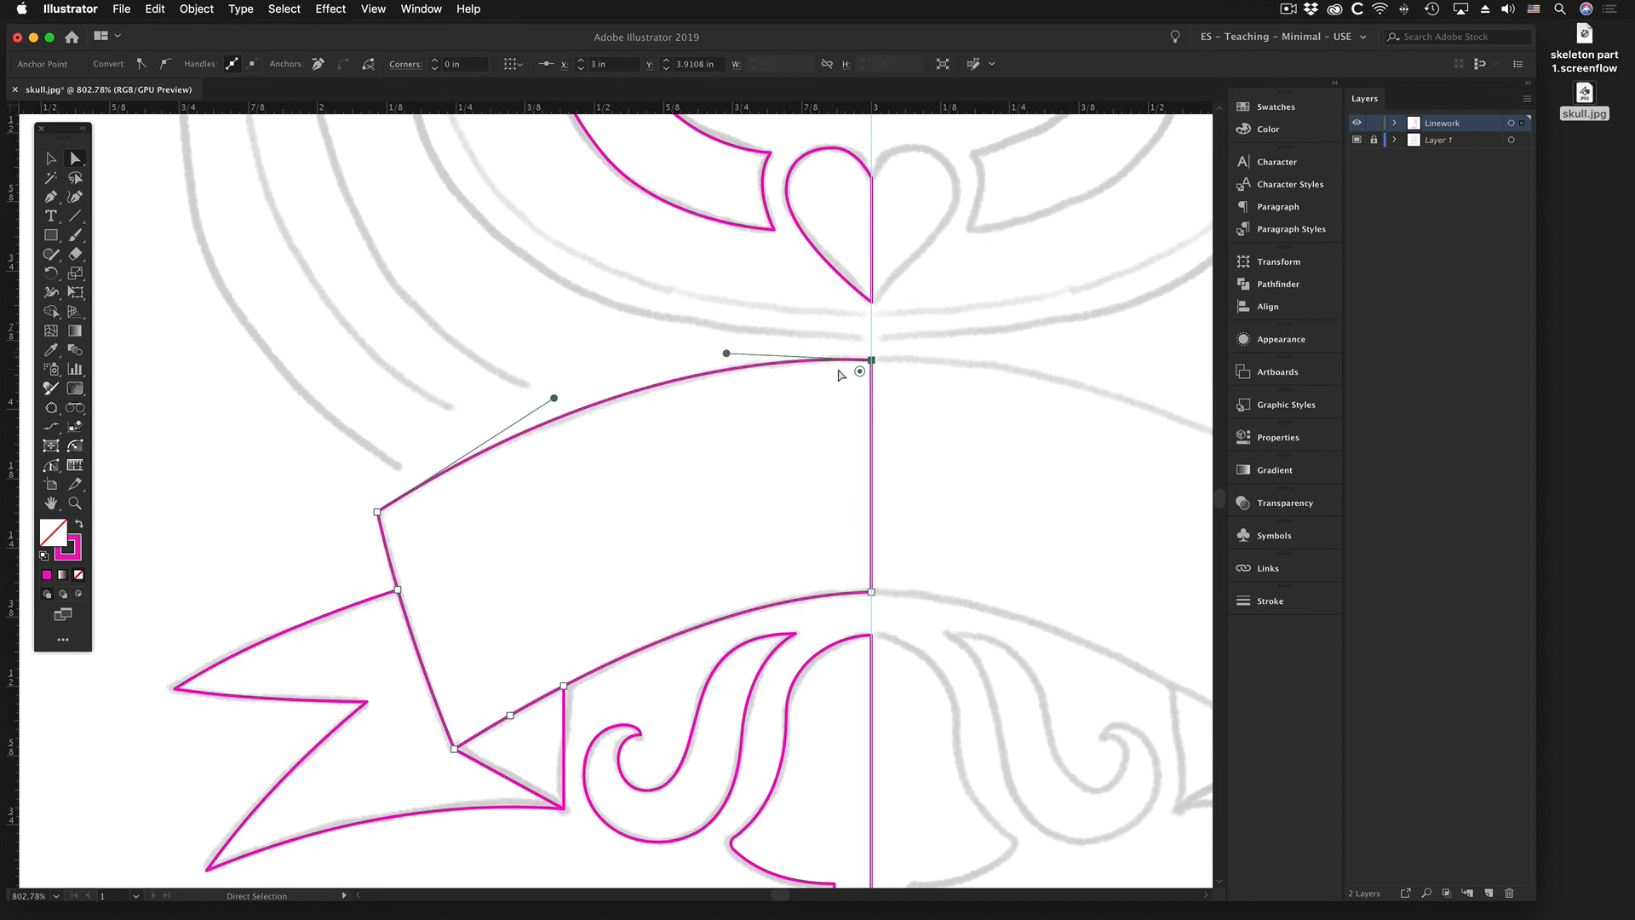
{"action": "left_click", "coordinate": [872, 591]}
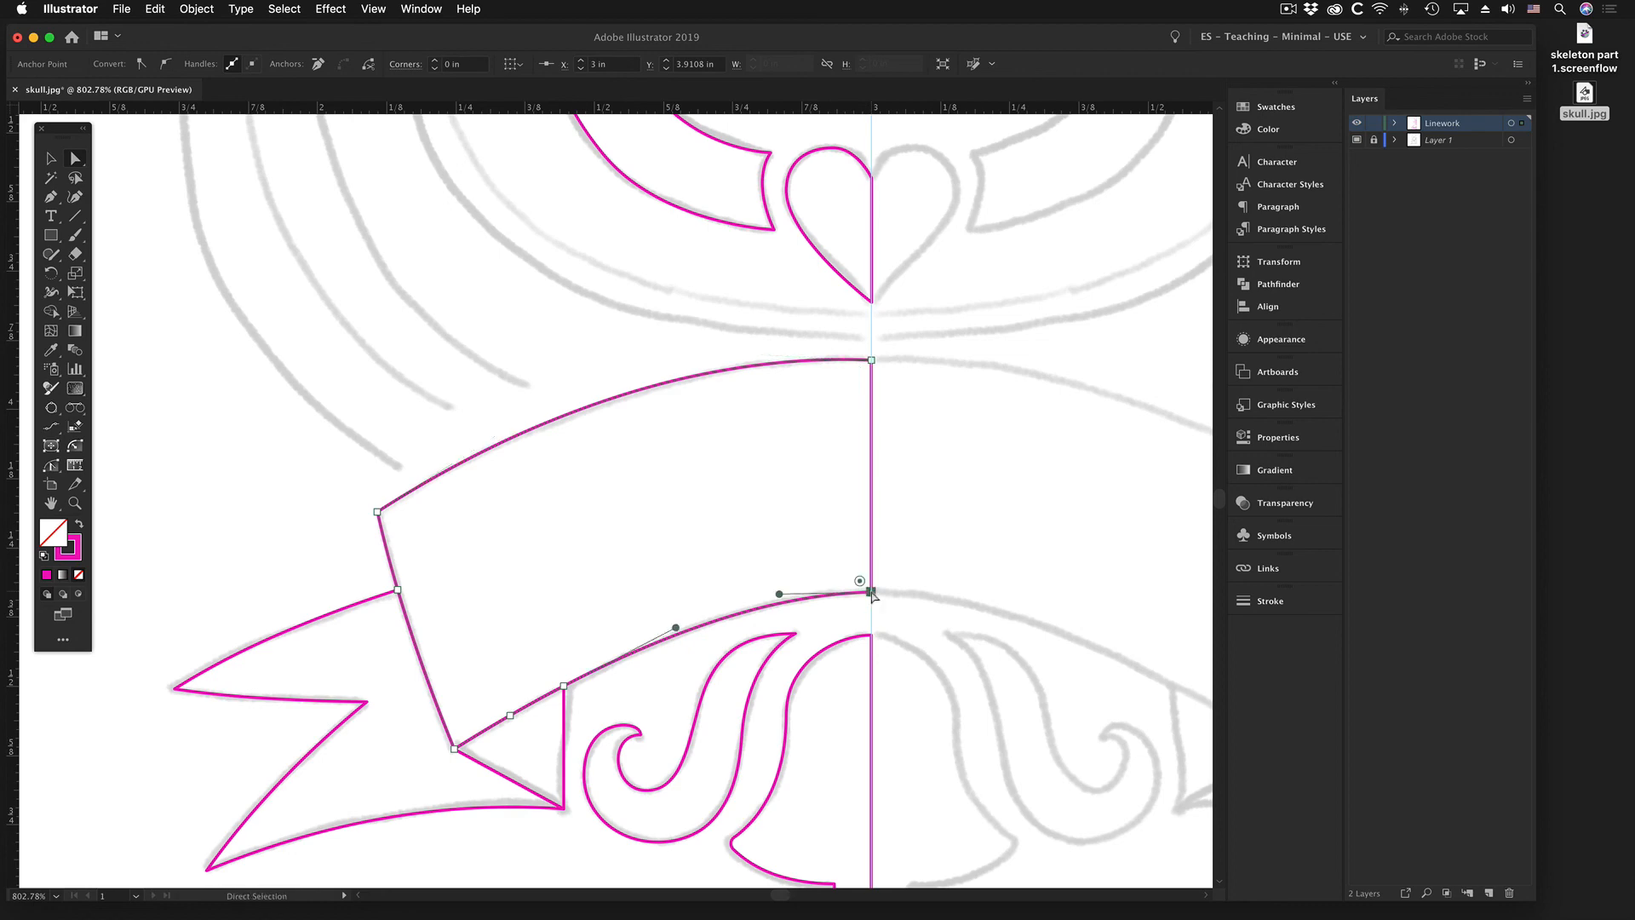
{"action": "left_click_drag", "start_coordinate": [781, 598], "coordinate": [772, 593]}
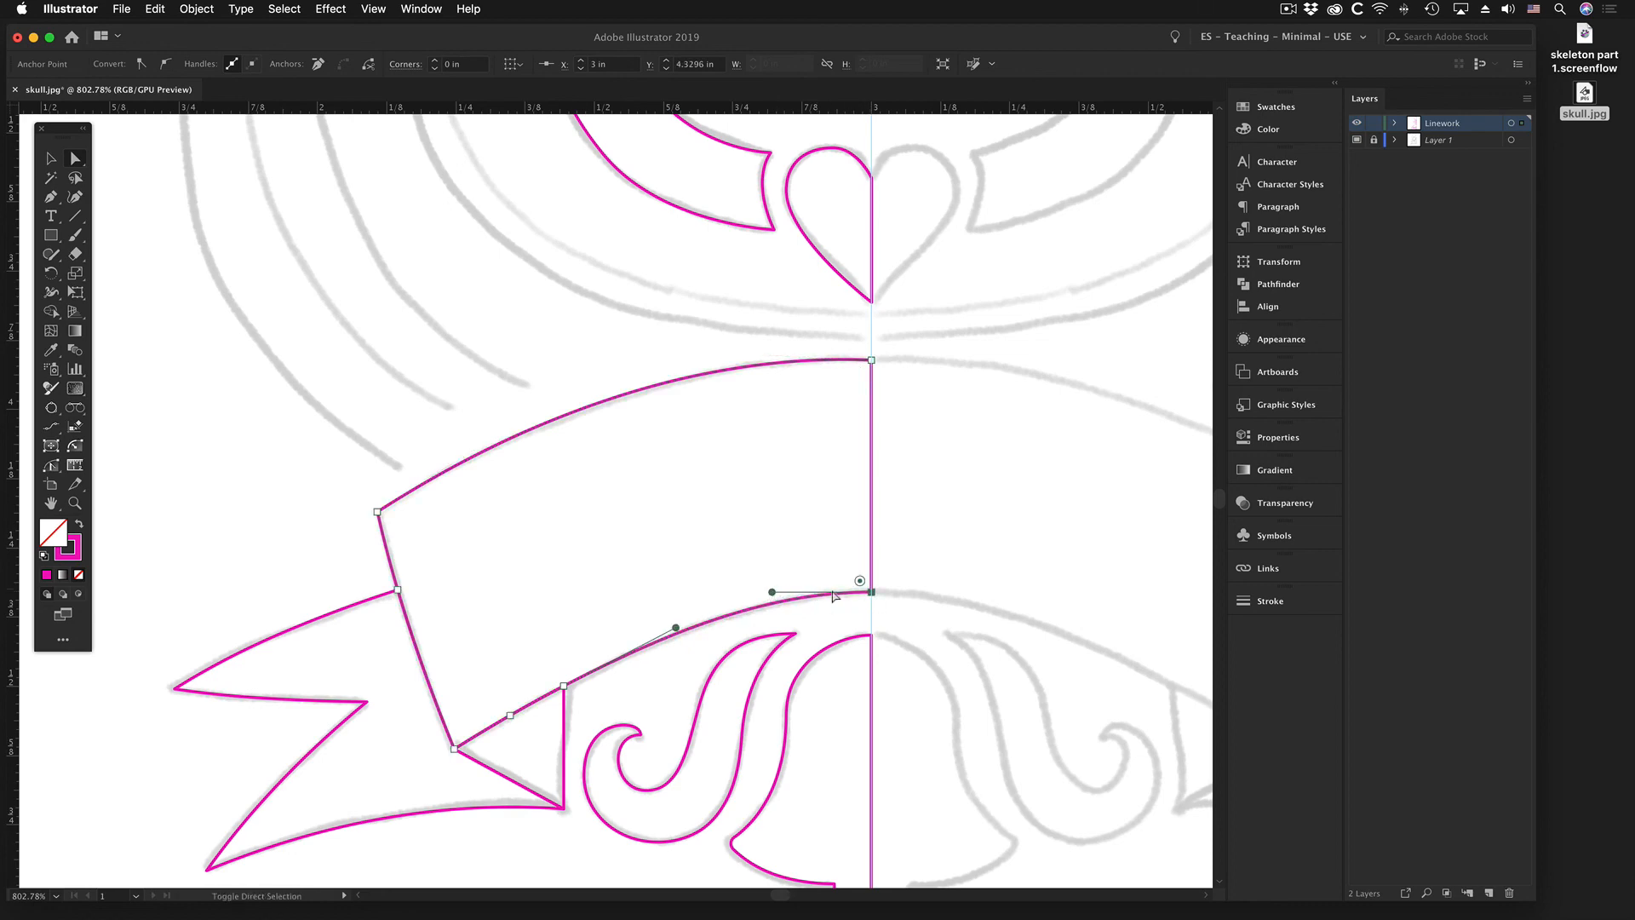
{"action": "left_click", "coordinate": [871, 360]}
{"action": "left_click_drag", "start_coordinate": [727, 356], "coordinate": [700, 361]}
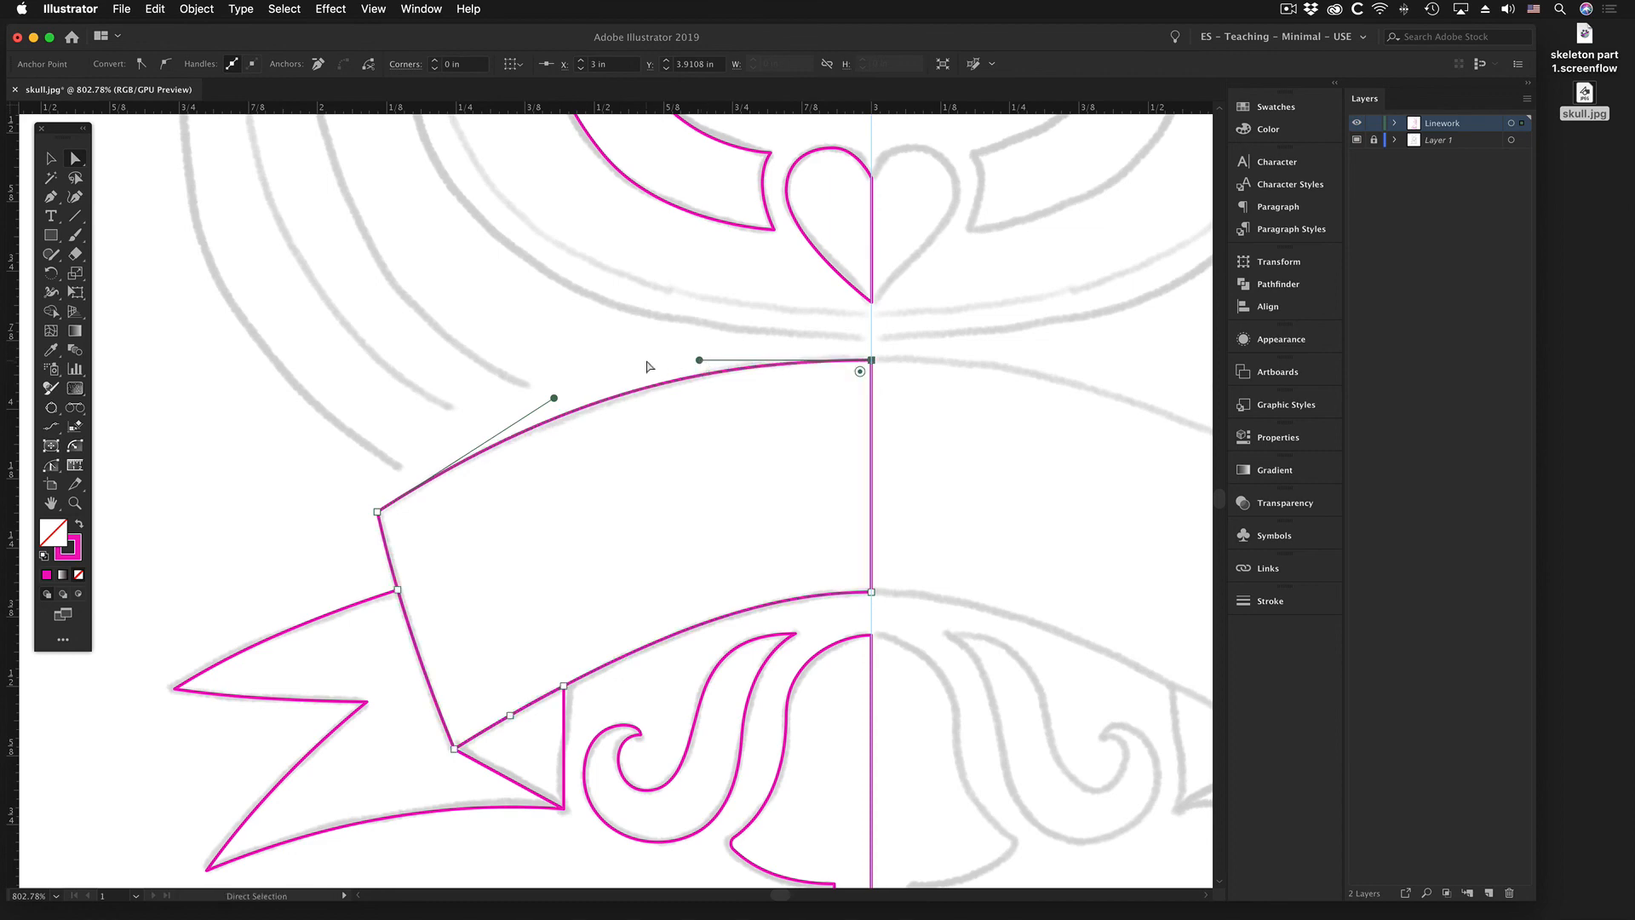
{"action": "mouse_move", "coordinate": [554, 398]}
{"action": "left_mouse_down"}
{"action": "mouse_move", "coordinate": [542, 405]}
{"action": "mouse_move", "coordinate": [540, 308]}
{"action": "mouse_move", "coordinate": [540, 397]}
{"action": "left_mouse_up"}
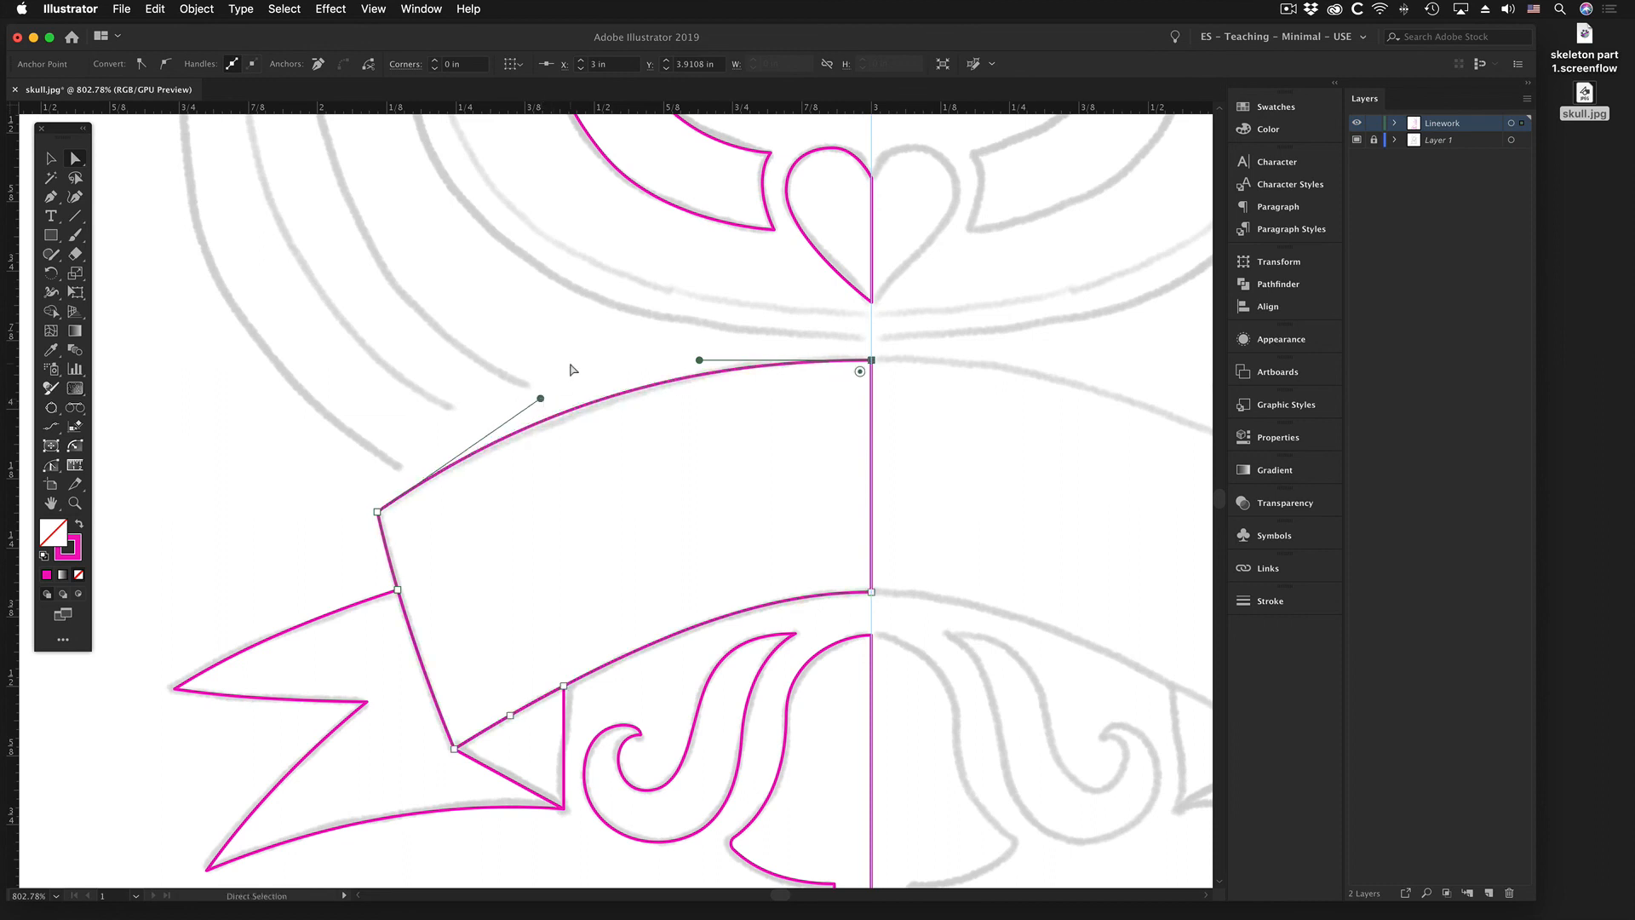
{"action": "left_click", "coordinate": [572, 369]}
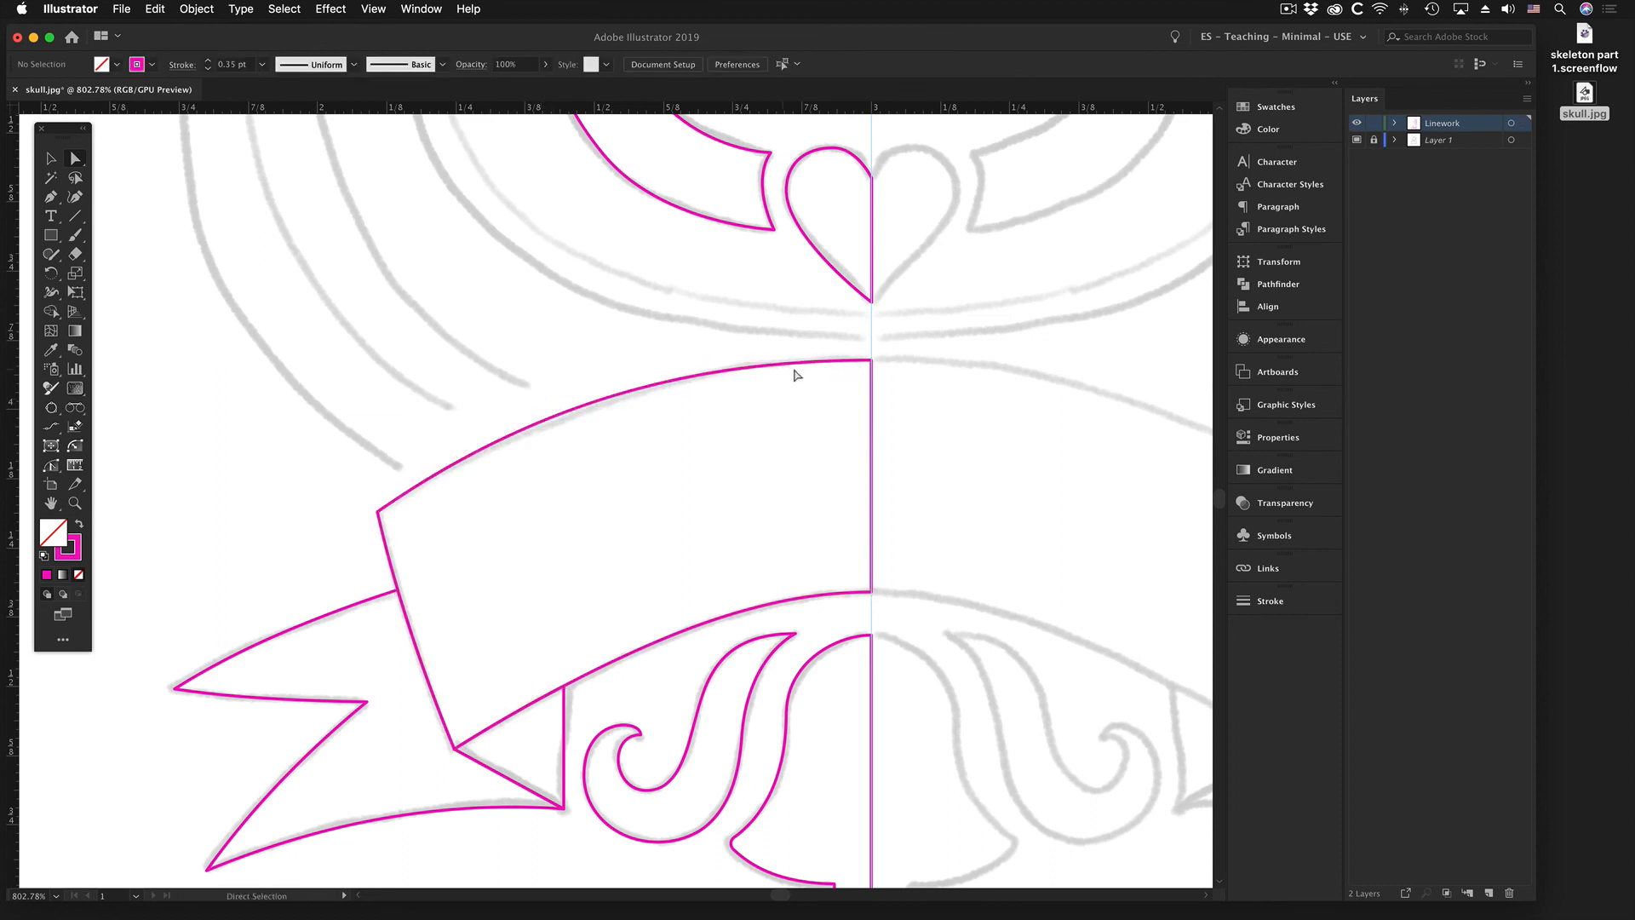
- Hide the guides and review the whole left-half linework without the Layer 1 sketch, leaving the sketch visible
{"action": "left_click", "coordinate": [842, 364]}
{"action": "scroll", "coordinate": [806, 456], "scroll_direction": "down", "scroll_amount": 5}
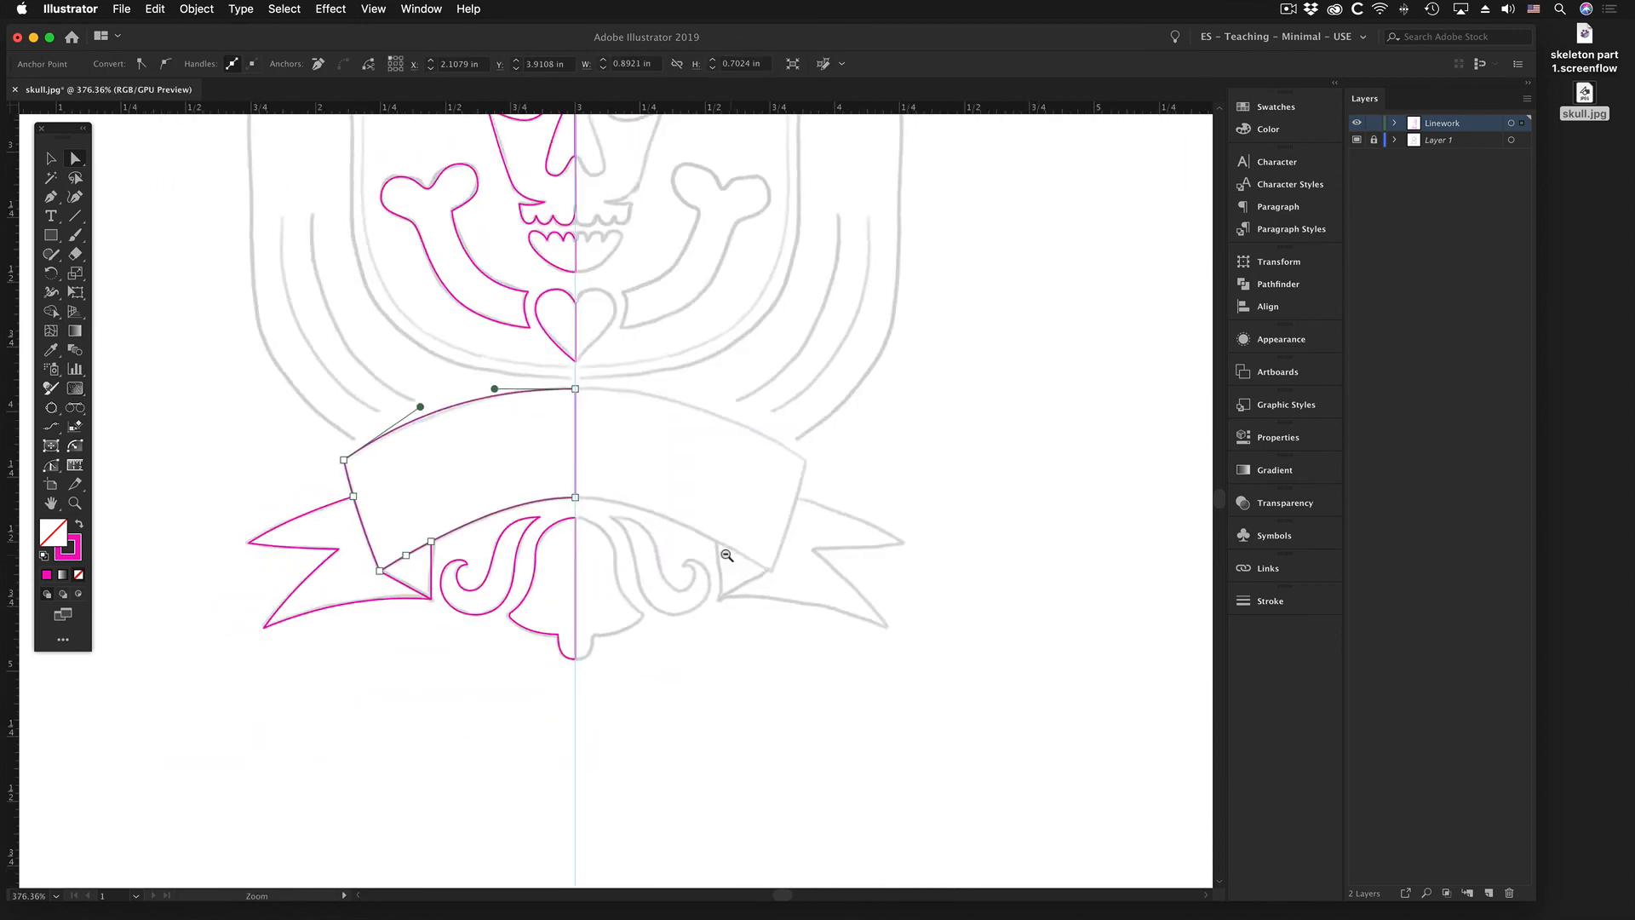
{"action": "left_click_drag", "start_coordinate": [684, 503], "coordinate": [784, 578]}
{"action": "left_click", "coordinate": [50, 157]}
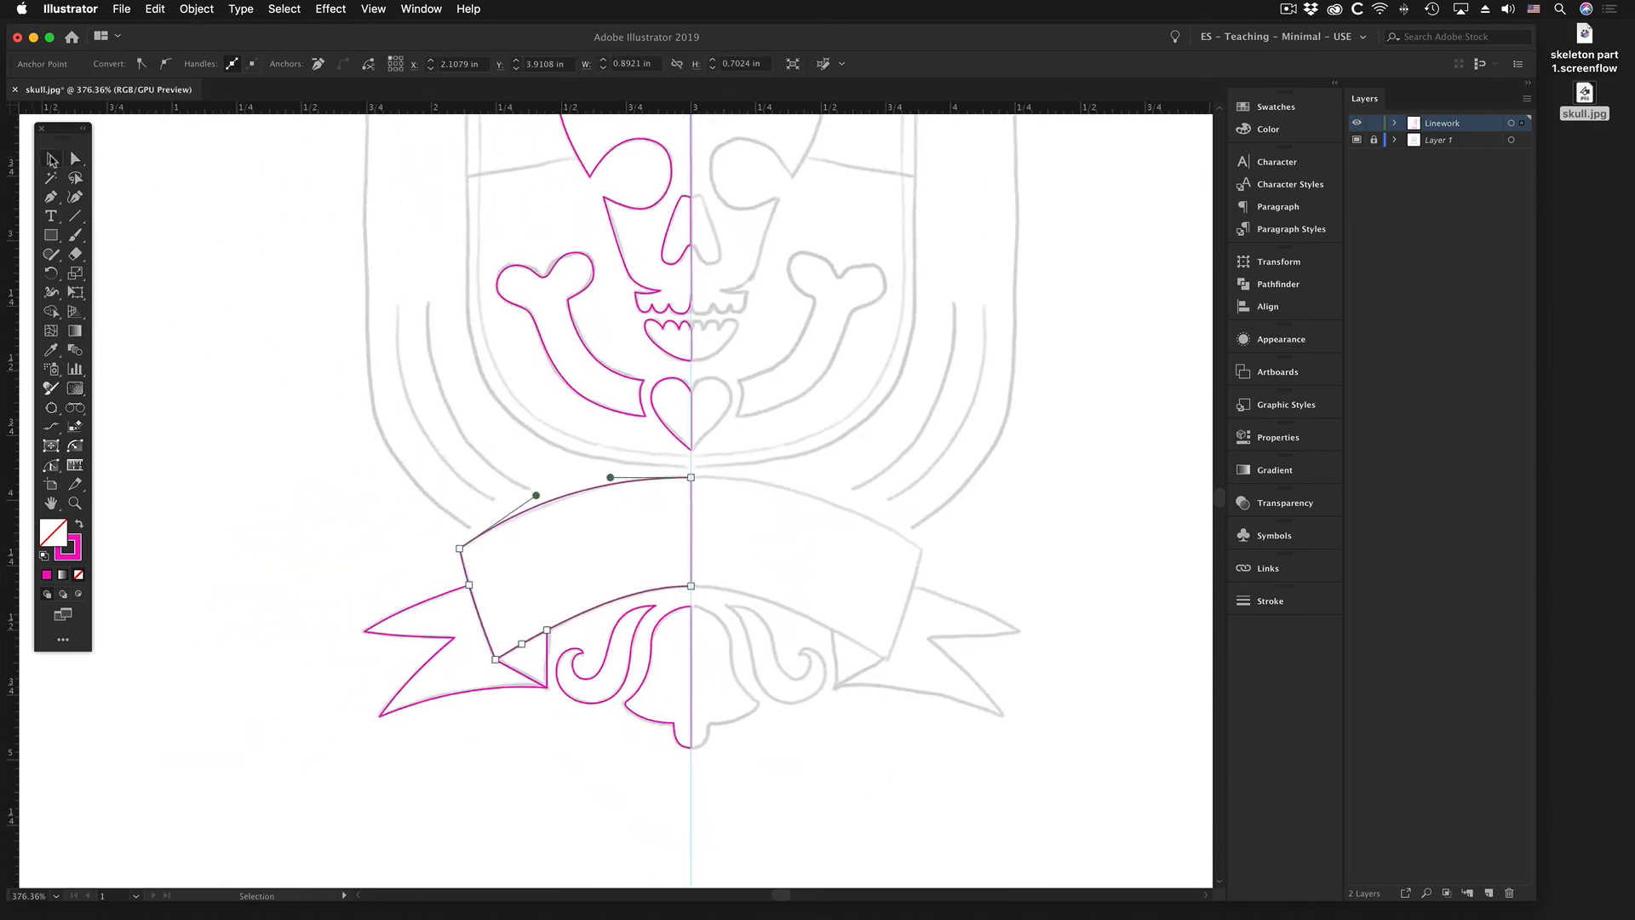
{"action": "left_click", "coordinate": [293, 403]}
{"action": "left_click_drag", "start_coordinate": [698, 481], "coordinate": [743, 496]}
{"action": "left_click", "coordinate": [764, 361], "text": "alt+super"}
{"action": "left_click", "coordinate": [1357, 140]}
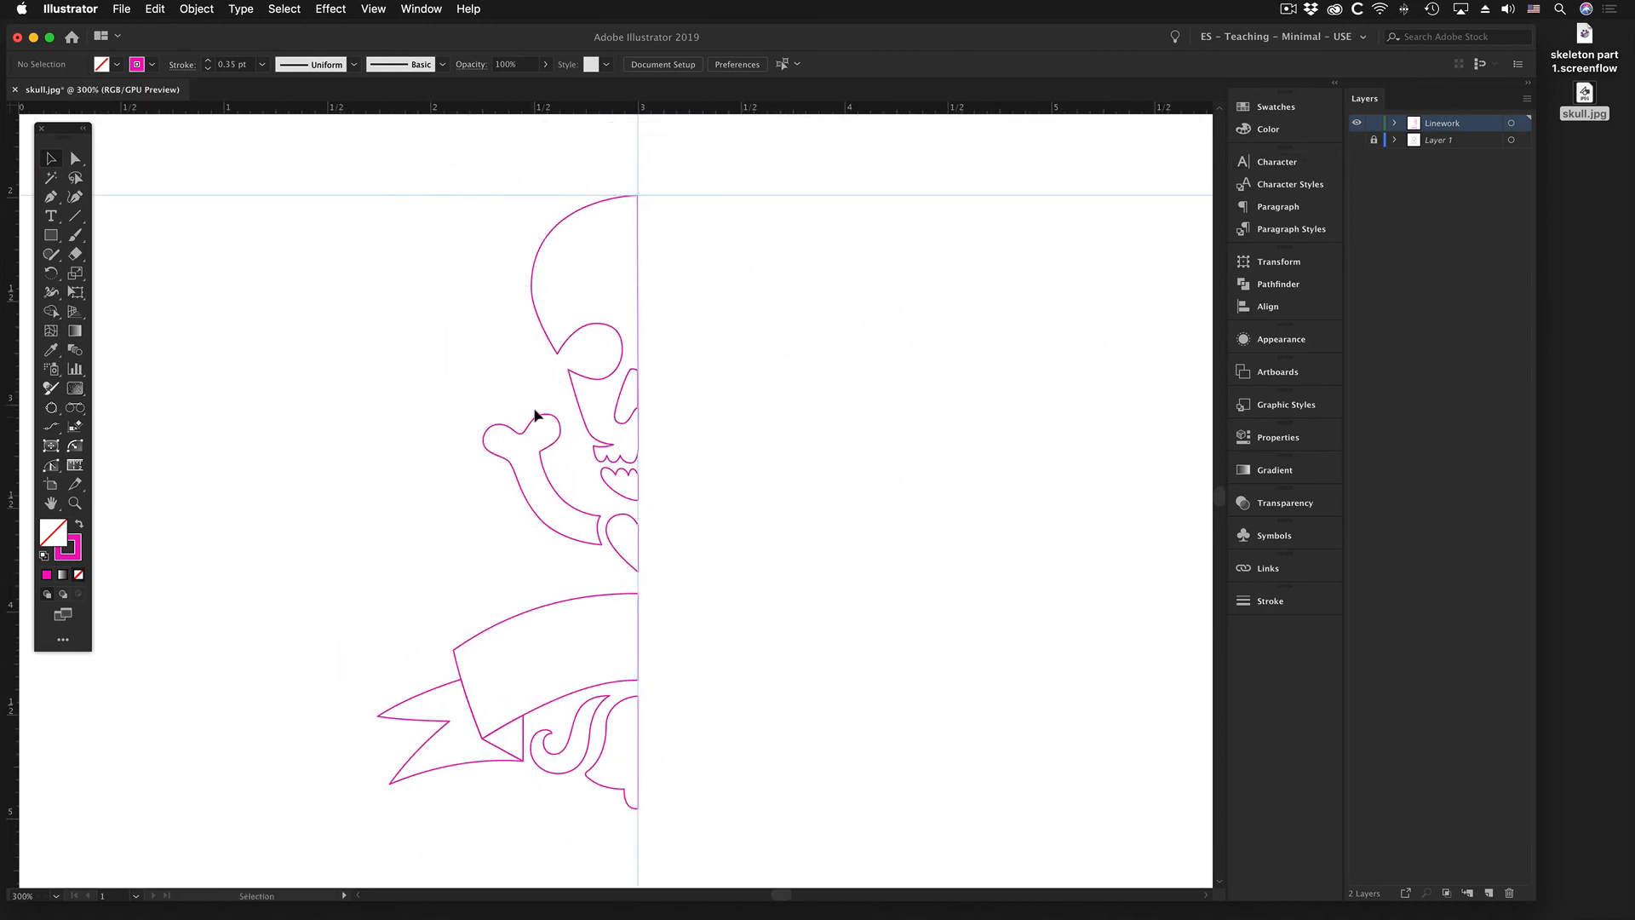
{"action": "key", "text": "super+semicolon"}
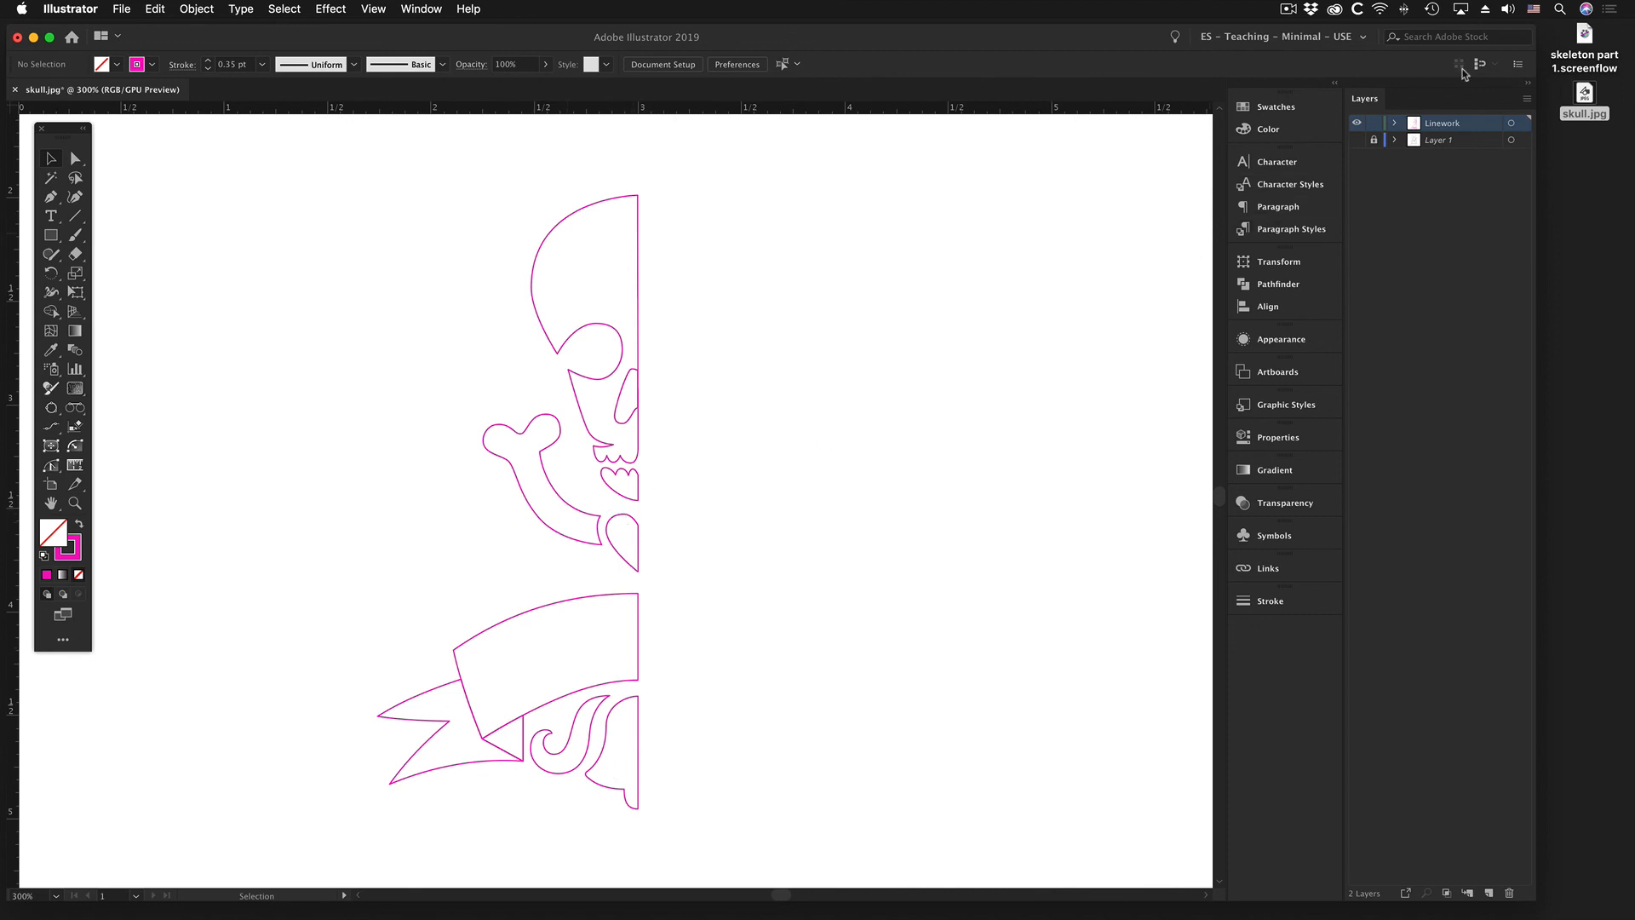
{"action": "left_click", "coordinate": [1357, 140]}
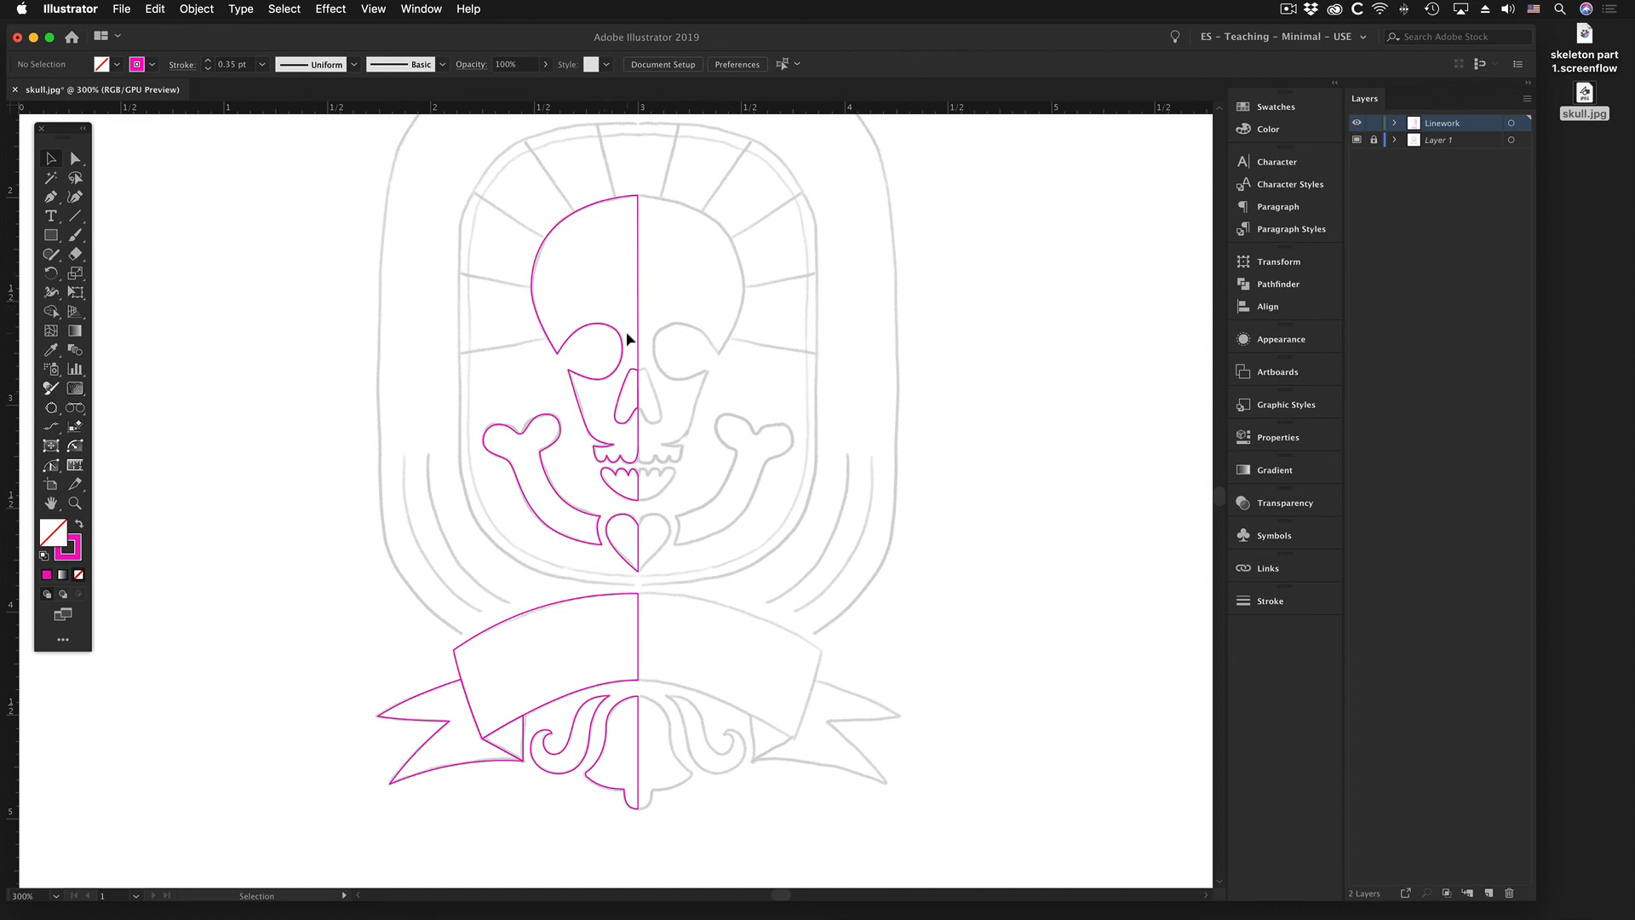
- Widen the nose-hole half slightly past the centre line so that it overlaps the skull's straight edge
{"action": "left_click_drag", "start_coordinate": [620, 219], "coordinate": [721, 345]}
{"action": "key", "text": "a"}
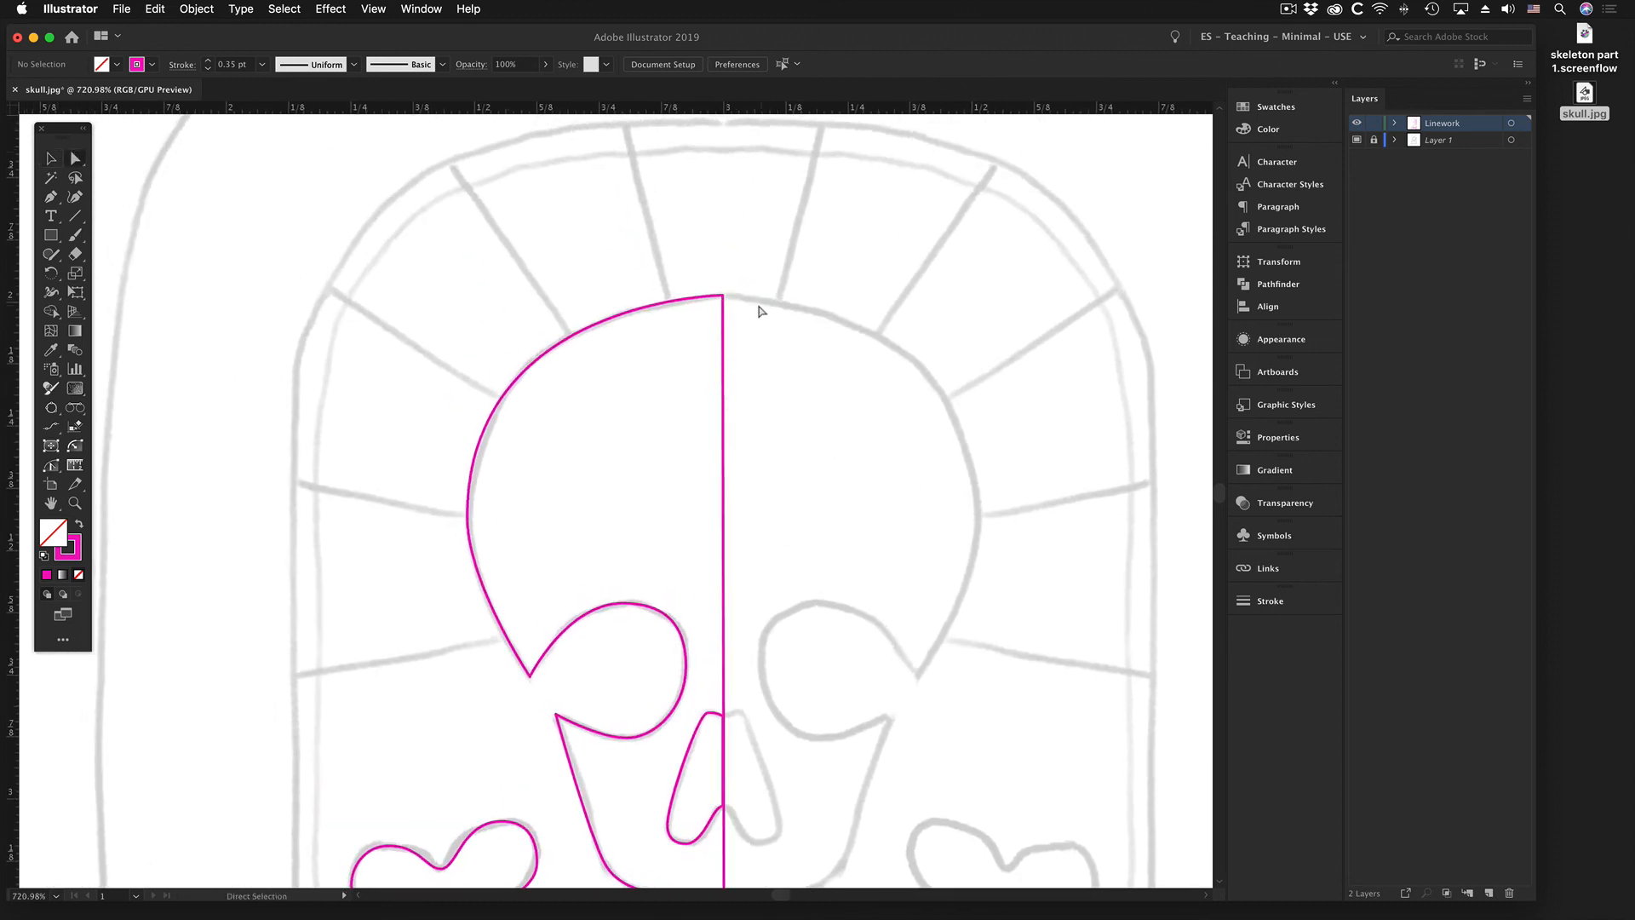
{"action": "left_click", "coordinate": [722, 295]}
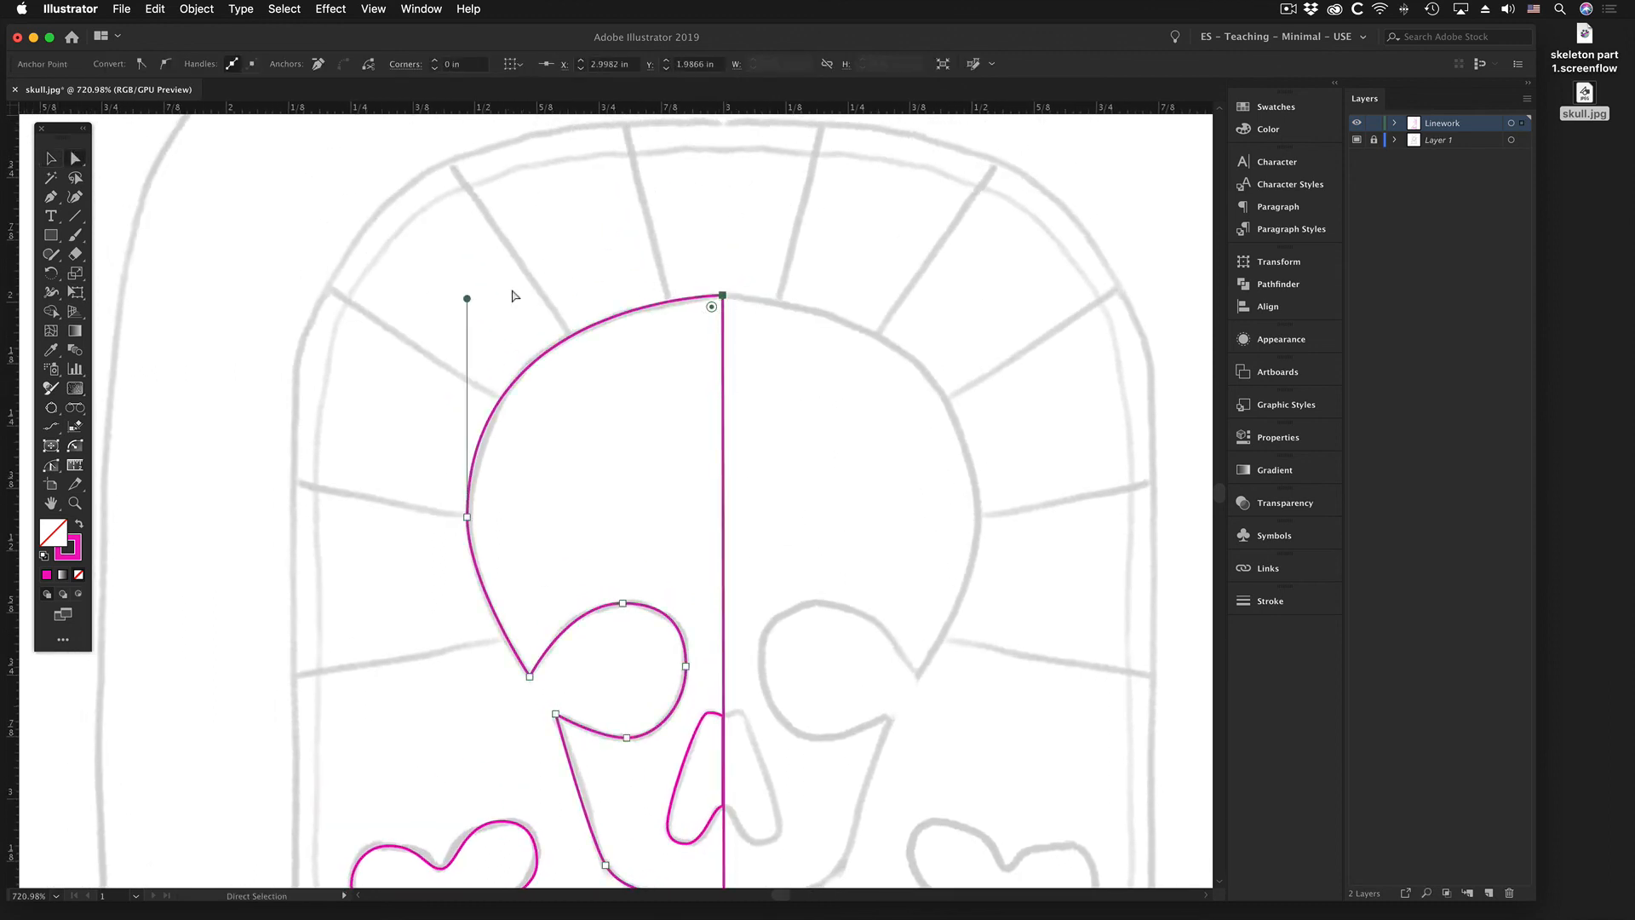
{"action": "left_click", "coordinate": [742, 545], "text": "alt+super"}
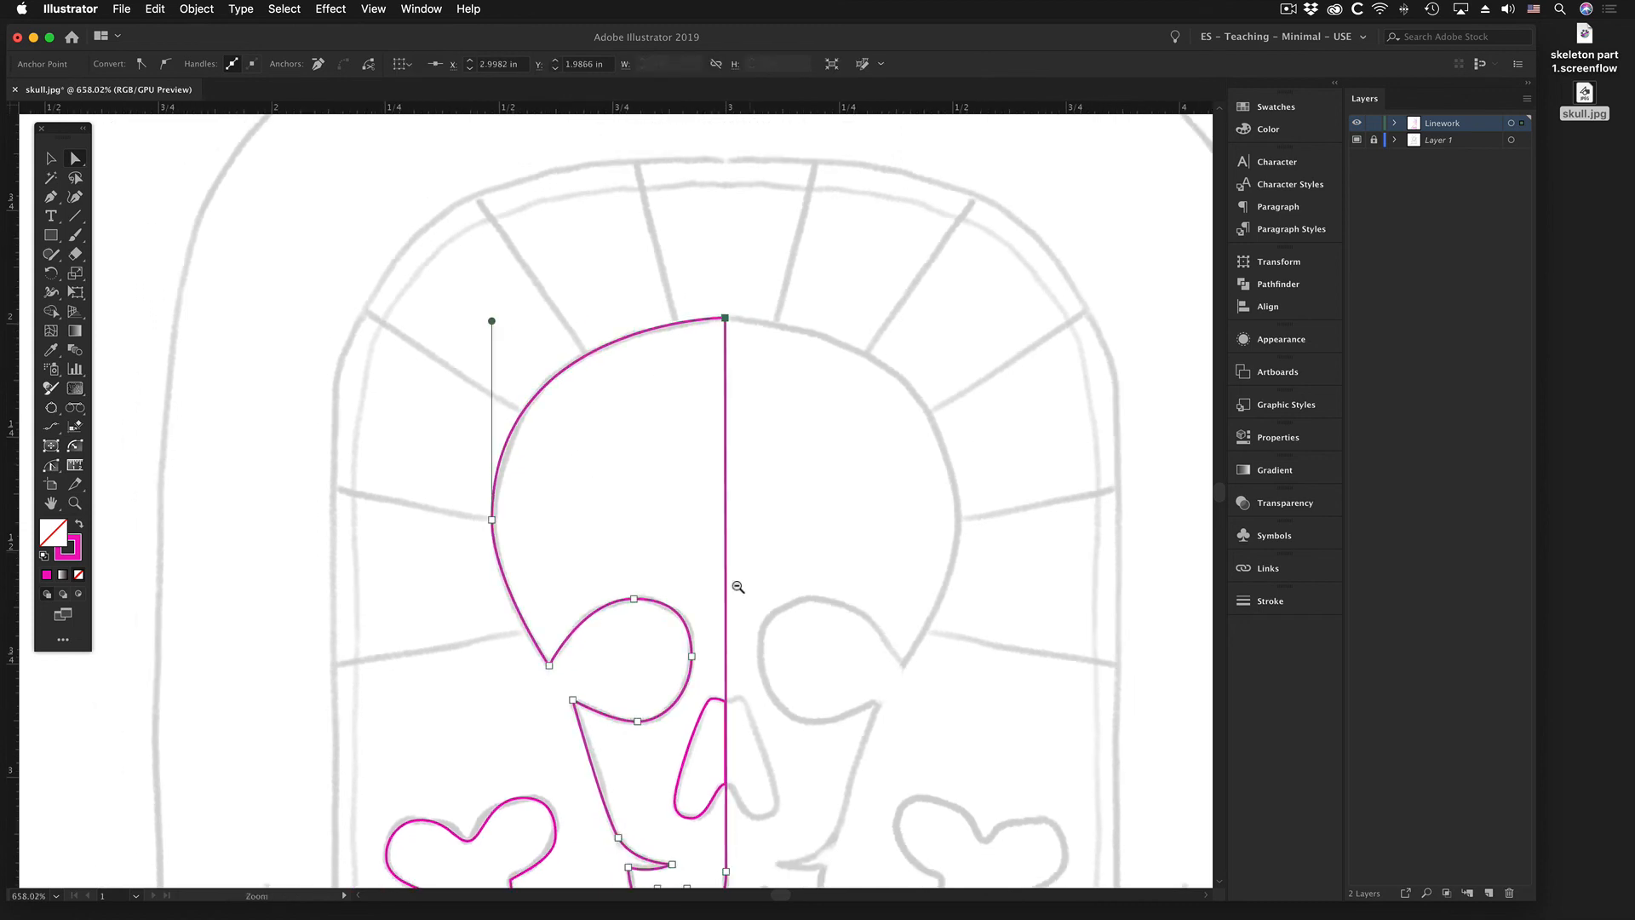
{"action": "left_click_drag", "start_coordinate": [667, 596], "coordinate": [680, 524]}
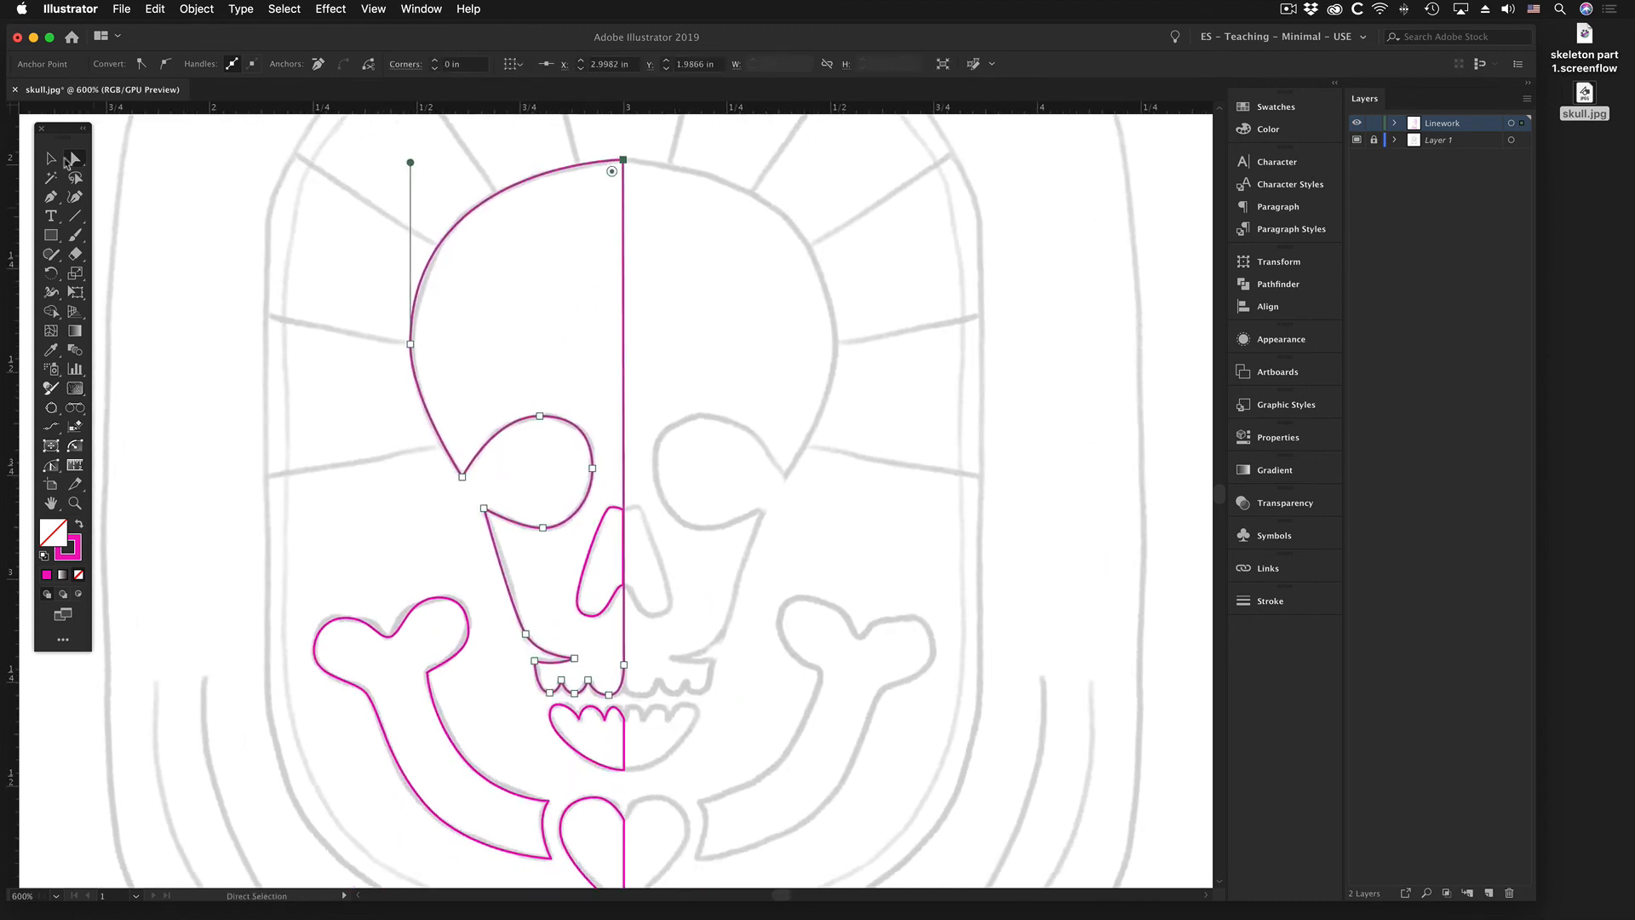
{"action": "key", "text": "v"}
{"action": "left_click", "coordinate": [594, 551]}
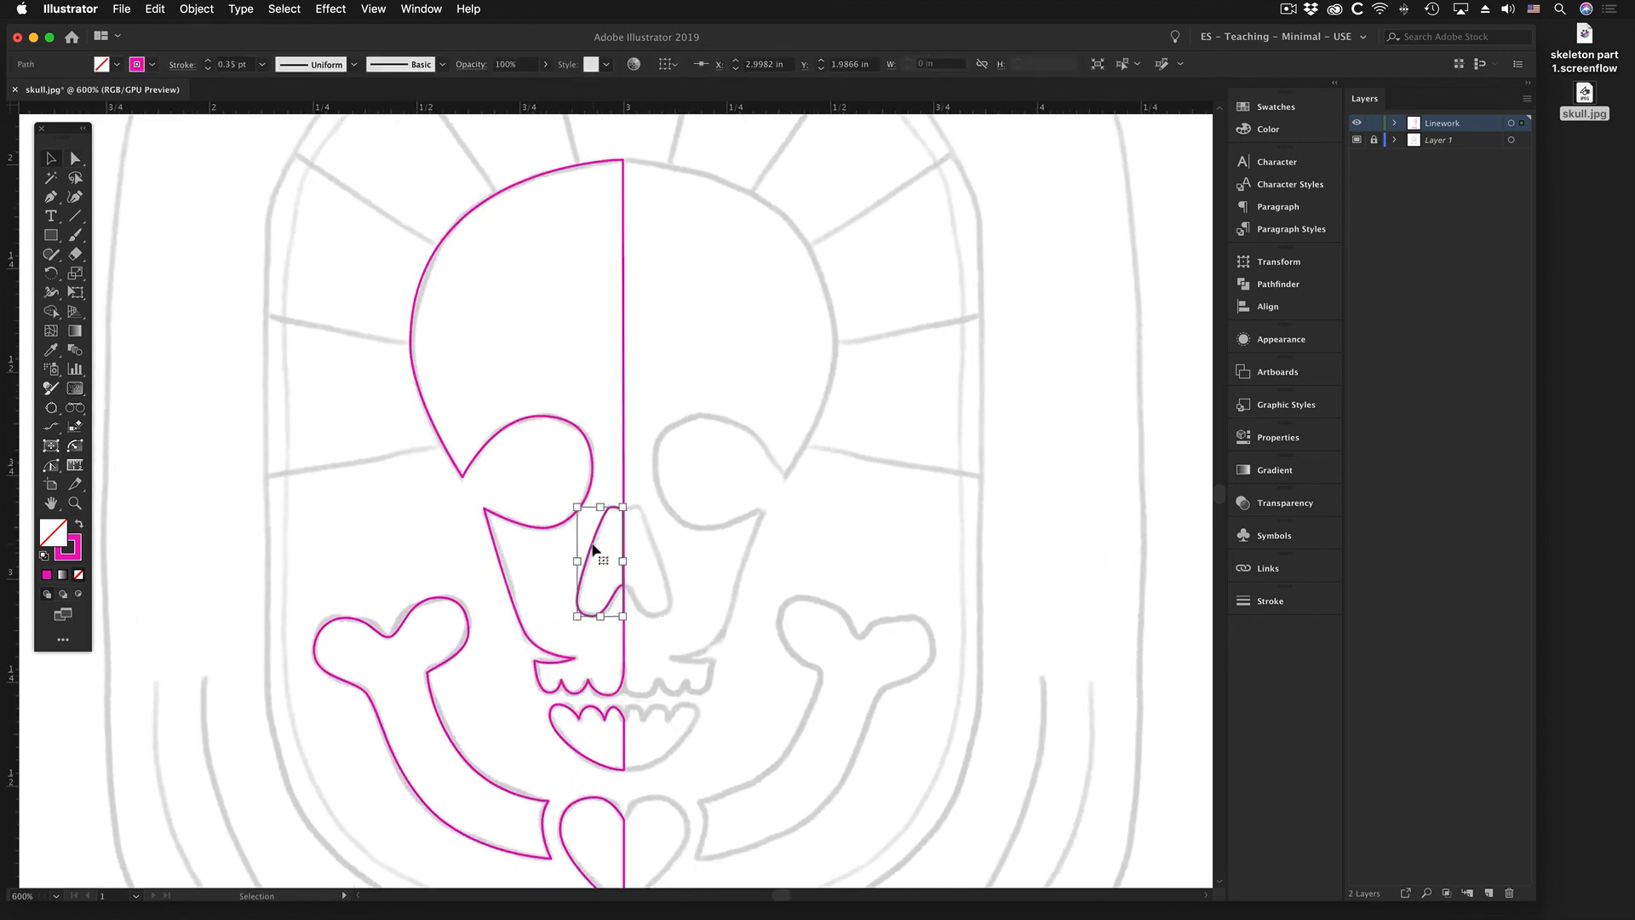
{"action": "left_click_drag", "start_coordinate": [606, 535], "coordinate": [797, 644]}
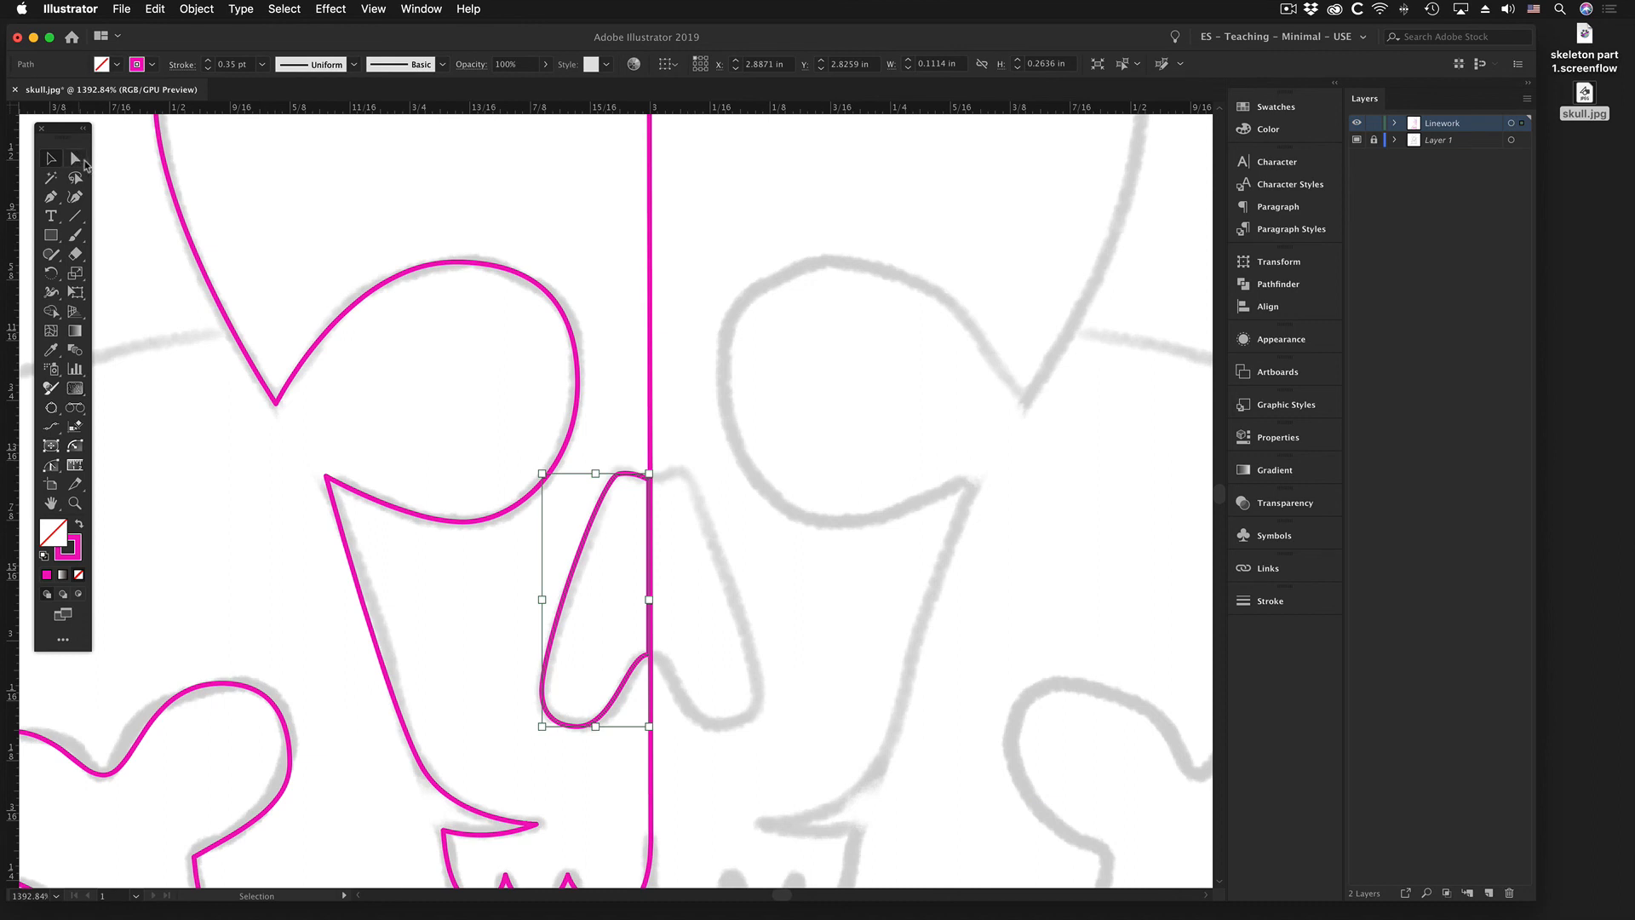
{"action": "left_click_drag", "start_coordinate": [648, 602], "coordinate": [658, 603]}
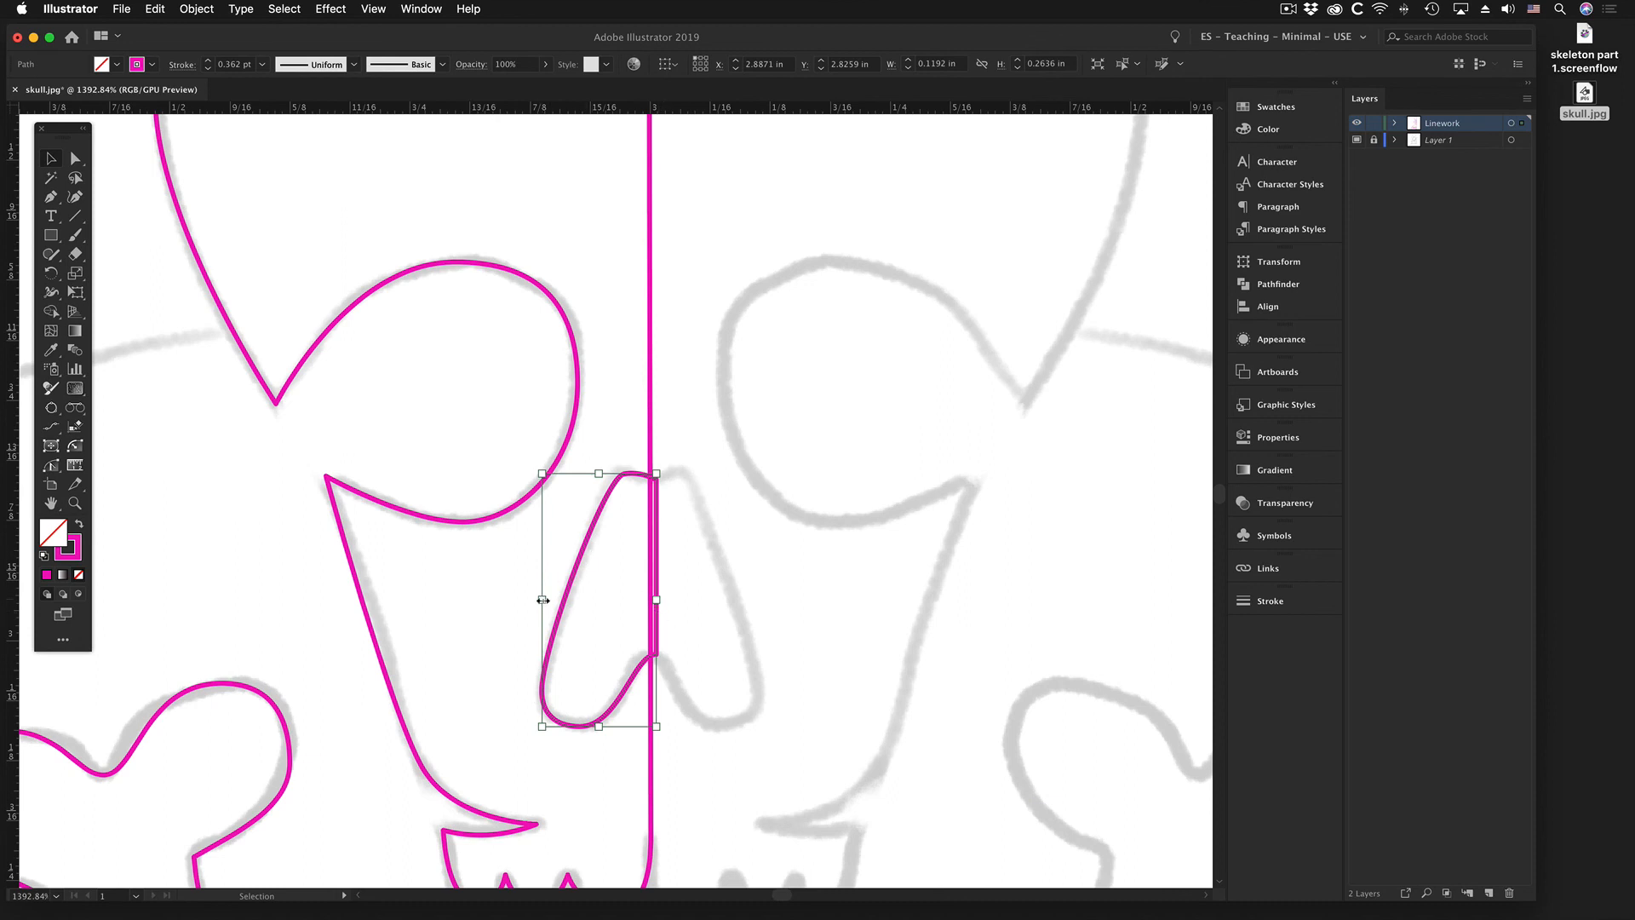
{"action": "left_click_drag", "start_coordinate": [542, 600], "coordinate": [544, 600]}
- Select the skull half together with the overlapping nose-hole half and bring up the Pathfinder operations
{"action": "left_click", "coordinate": [651, 419]}
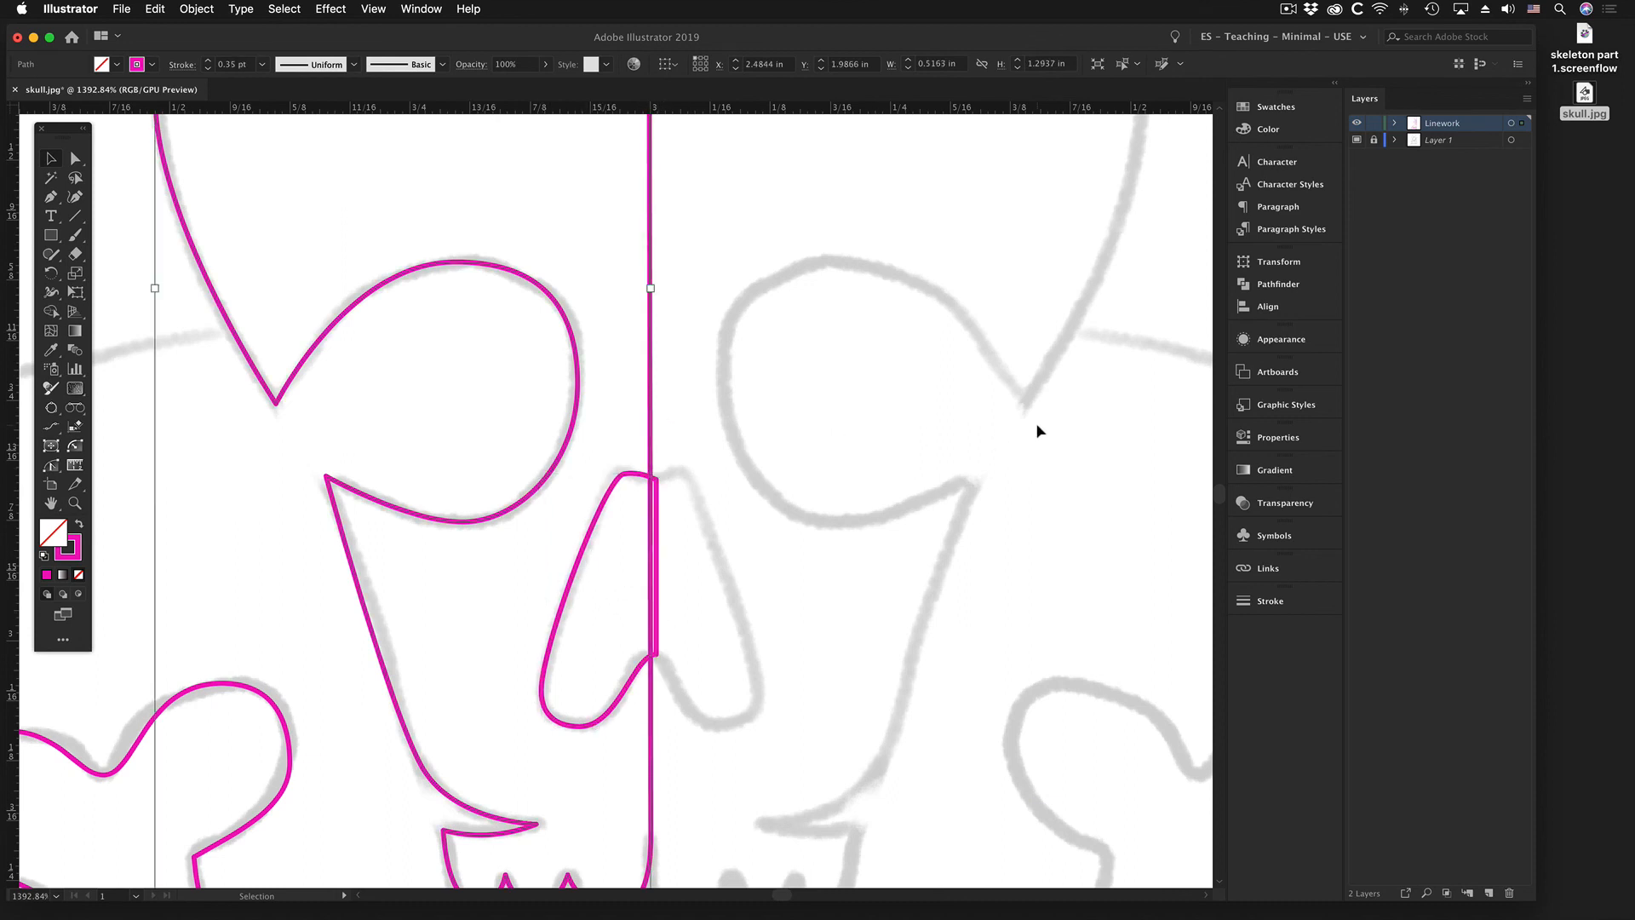
{"action": "left_click", "coordinate": [551, 578], "text": "alt+super"}
{"action": "left_click", "coordinate": [554, 581], "text": "alt+super"}
{"action": "left_click_drag", "start_coordinate": [611, 549], "coordinate": [521, 606]}
{"action": "key", "text": "v"}
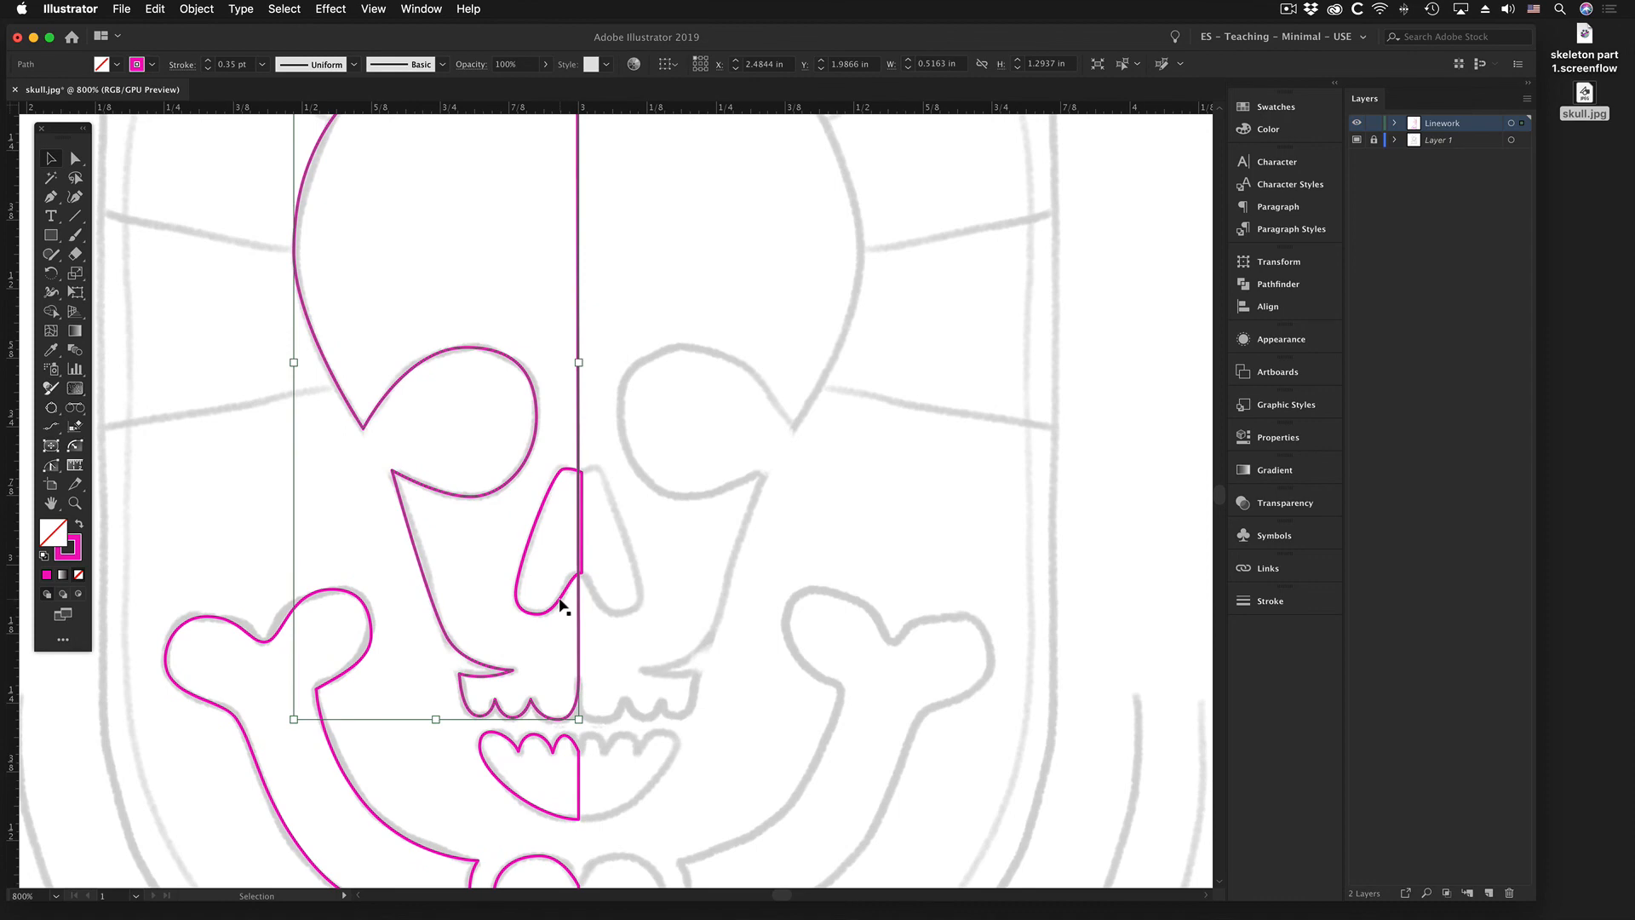
{"action": "left_click", "coordinate": [580, 521], "text": "shift"}
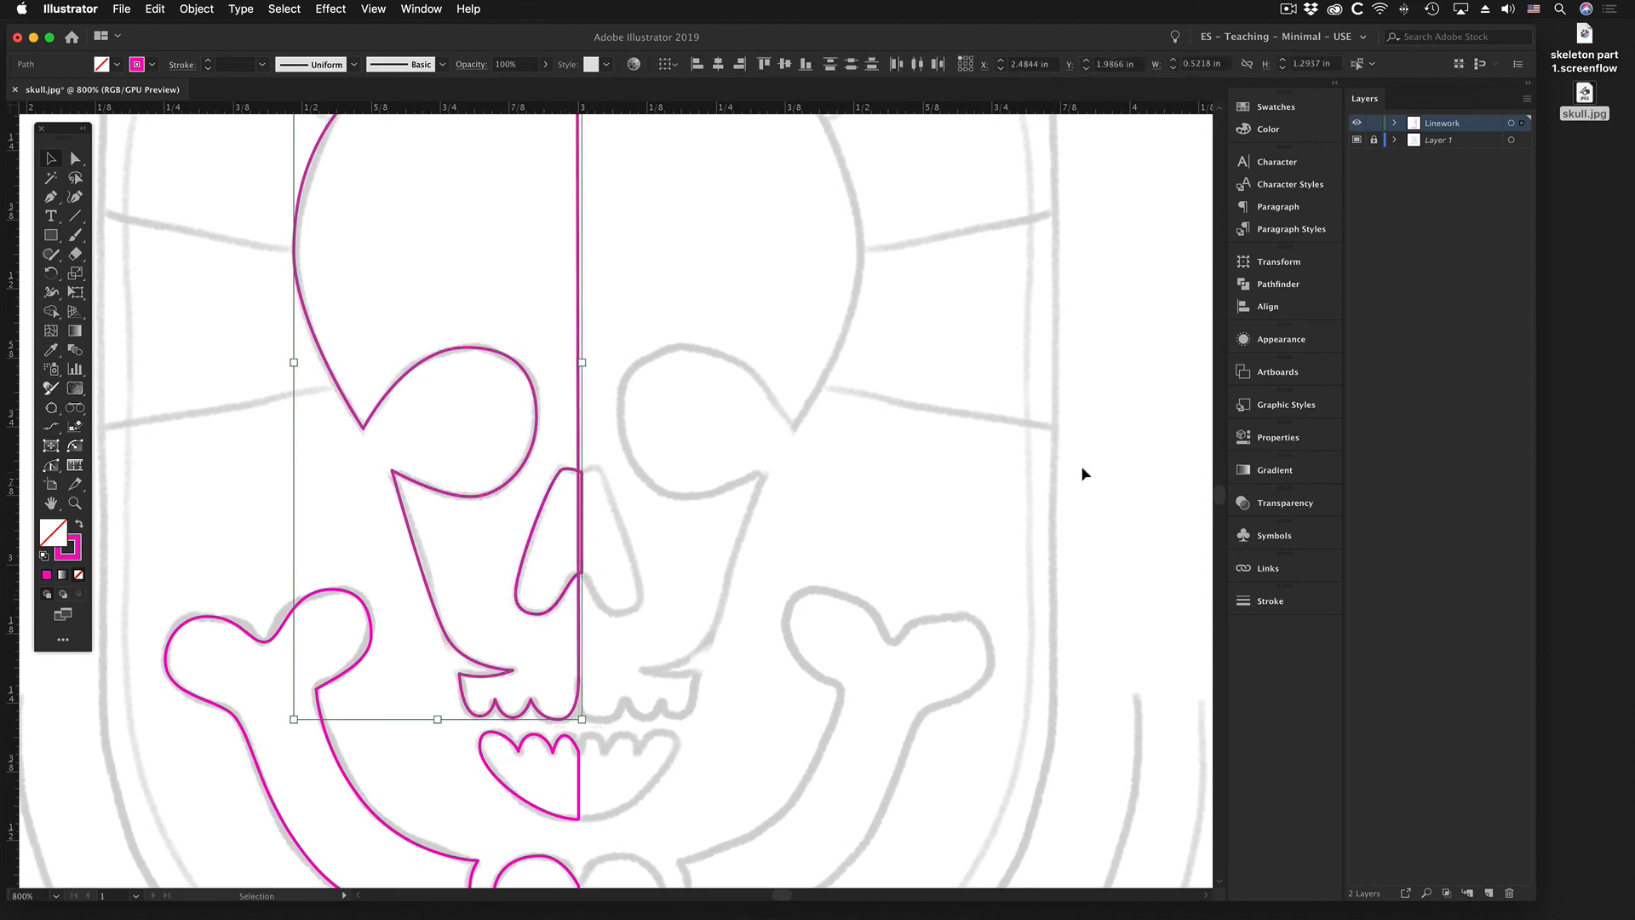
{"action": "left_click", "coordinate": [431, 7]}
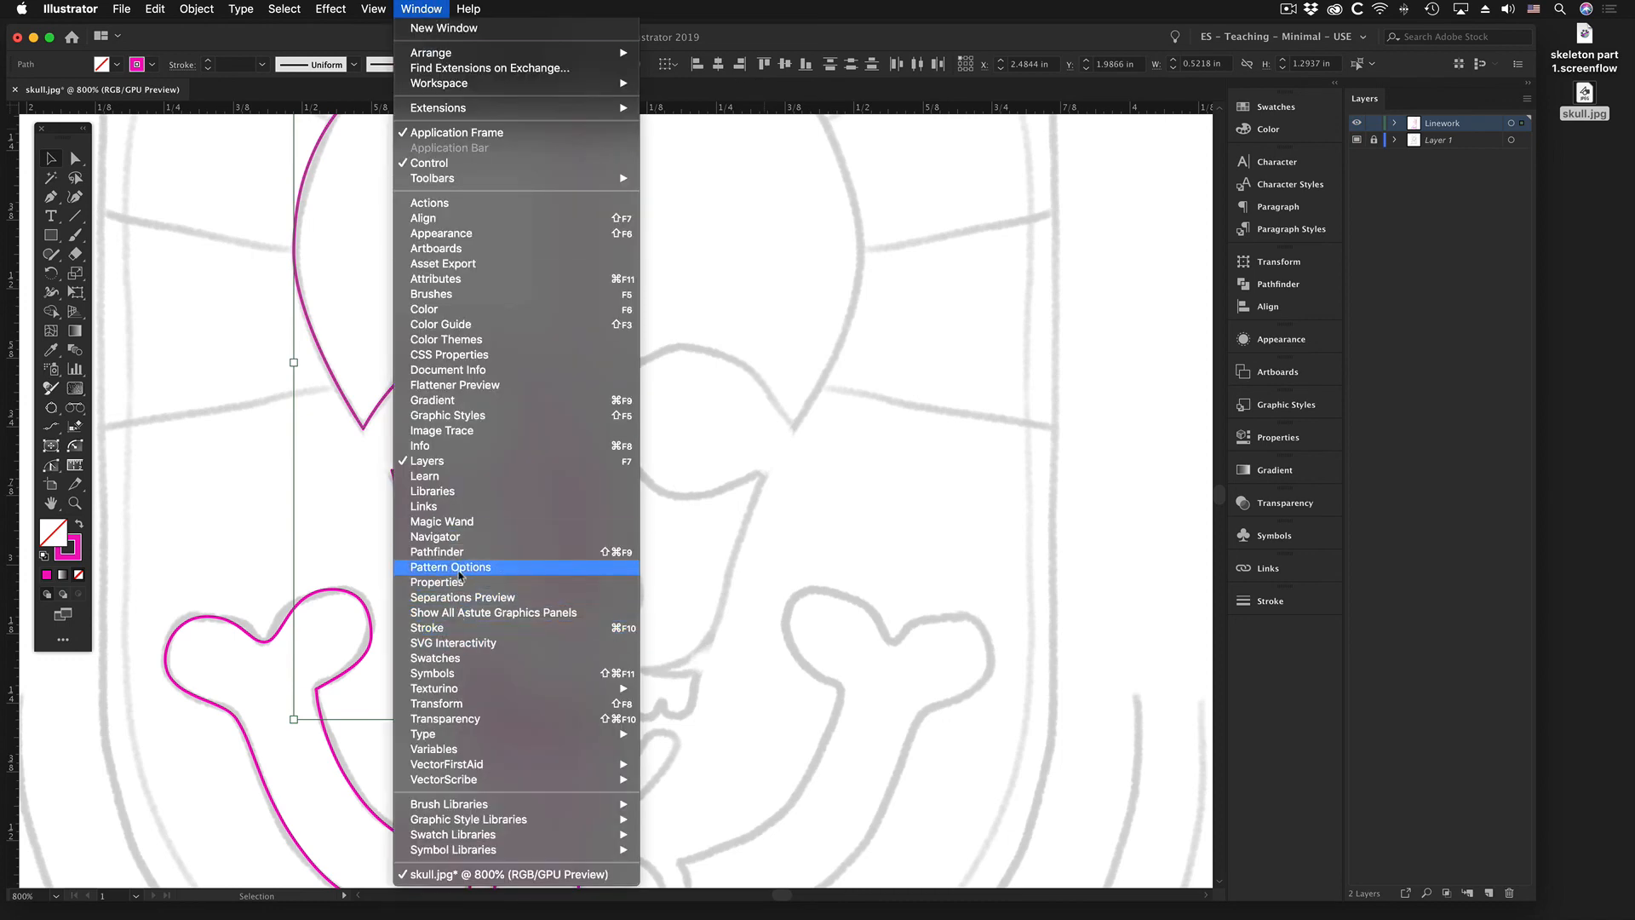
{"action": "left_click", "coordinate": [463, 553]}
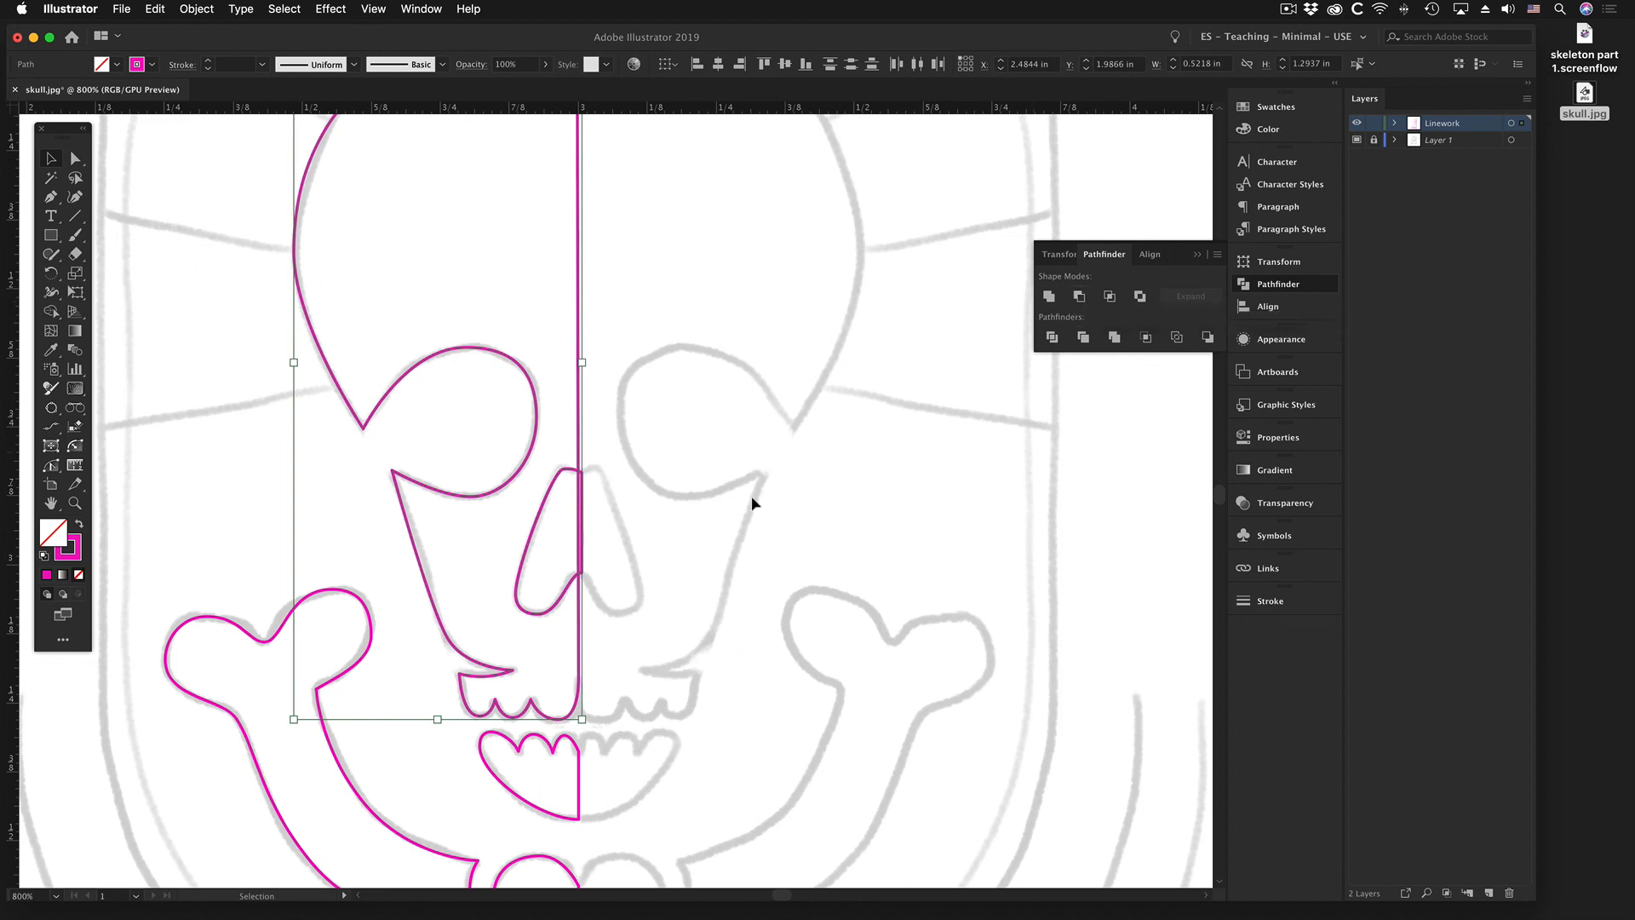
- Bring only the nose-hole half to the front of the stacking order, above the skull half
{"action": "left_click", "coordinate": [613, 514]}
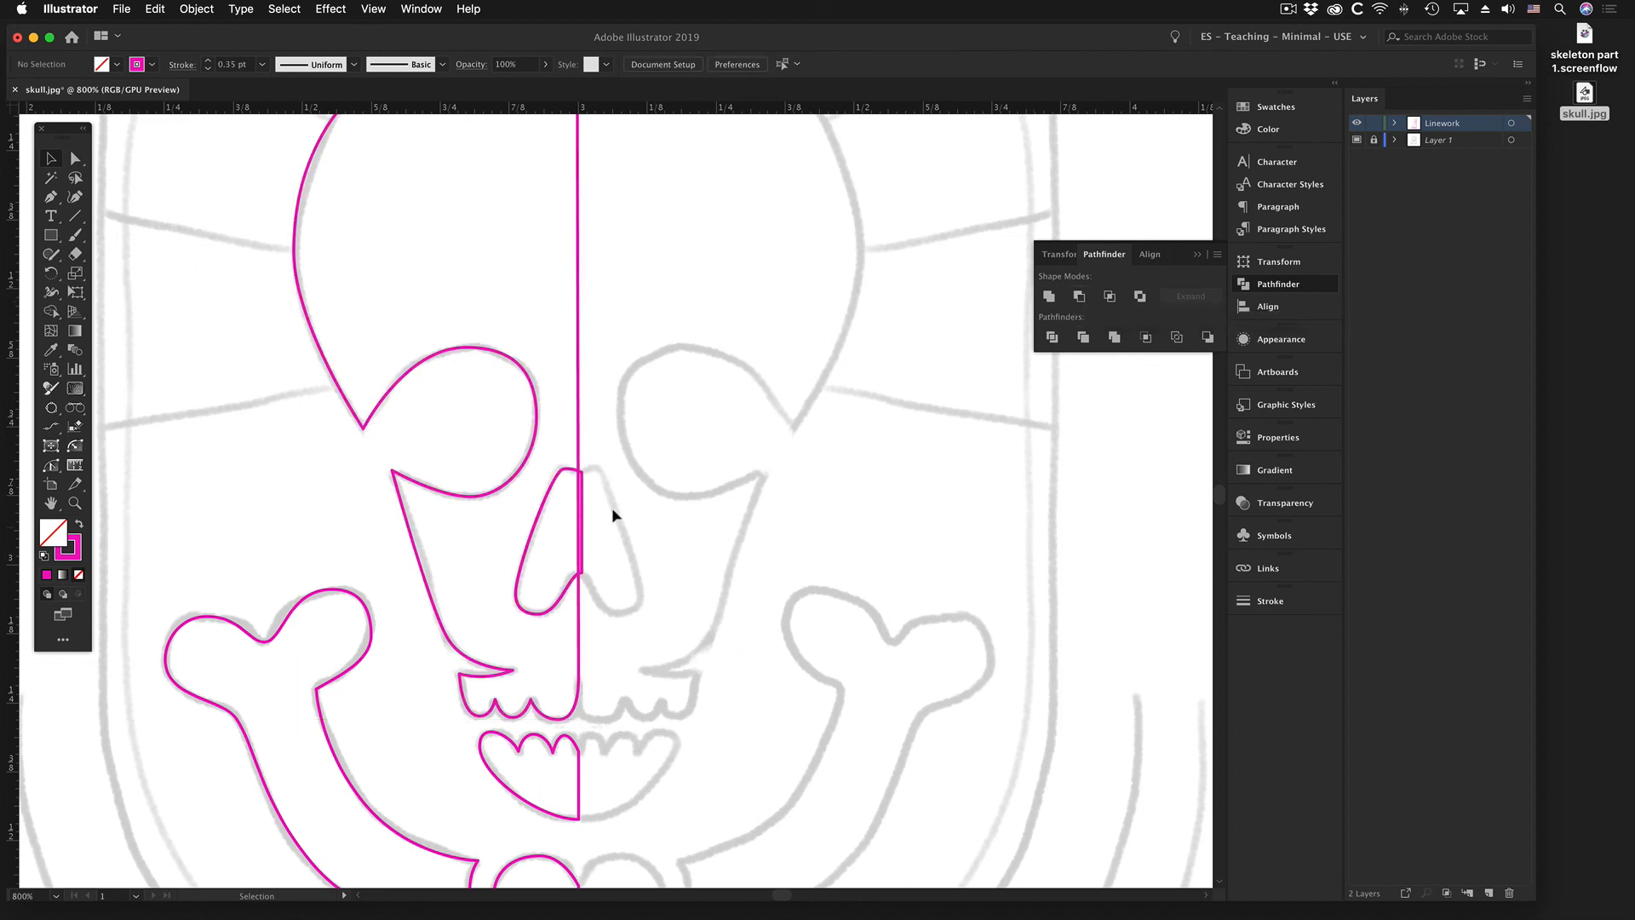
{"action": "left_click", "coordinate": [555, 488]}
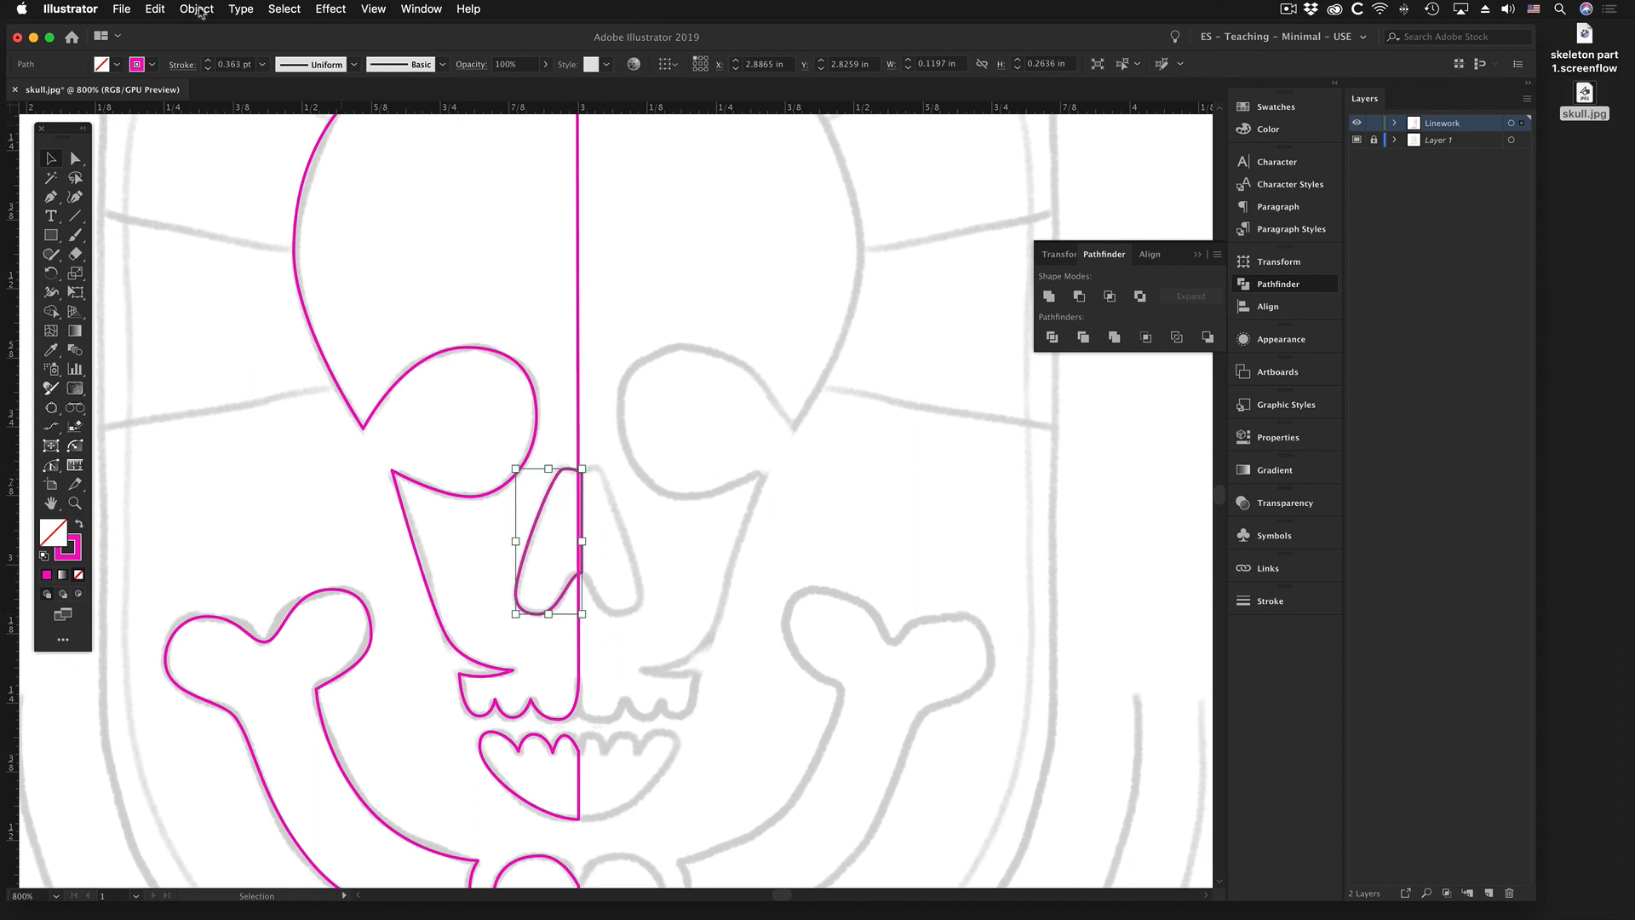
{"action": "left_click", "coordinate": [198, 10]}
{"action": "mouse_move", "coordinate": [207, 48]}
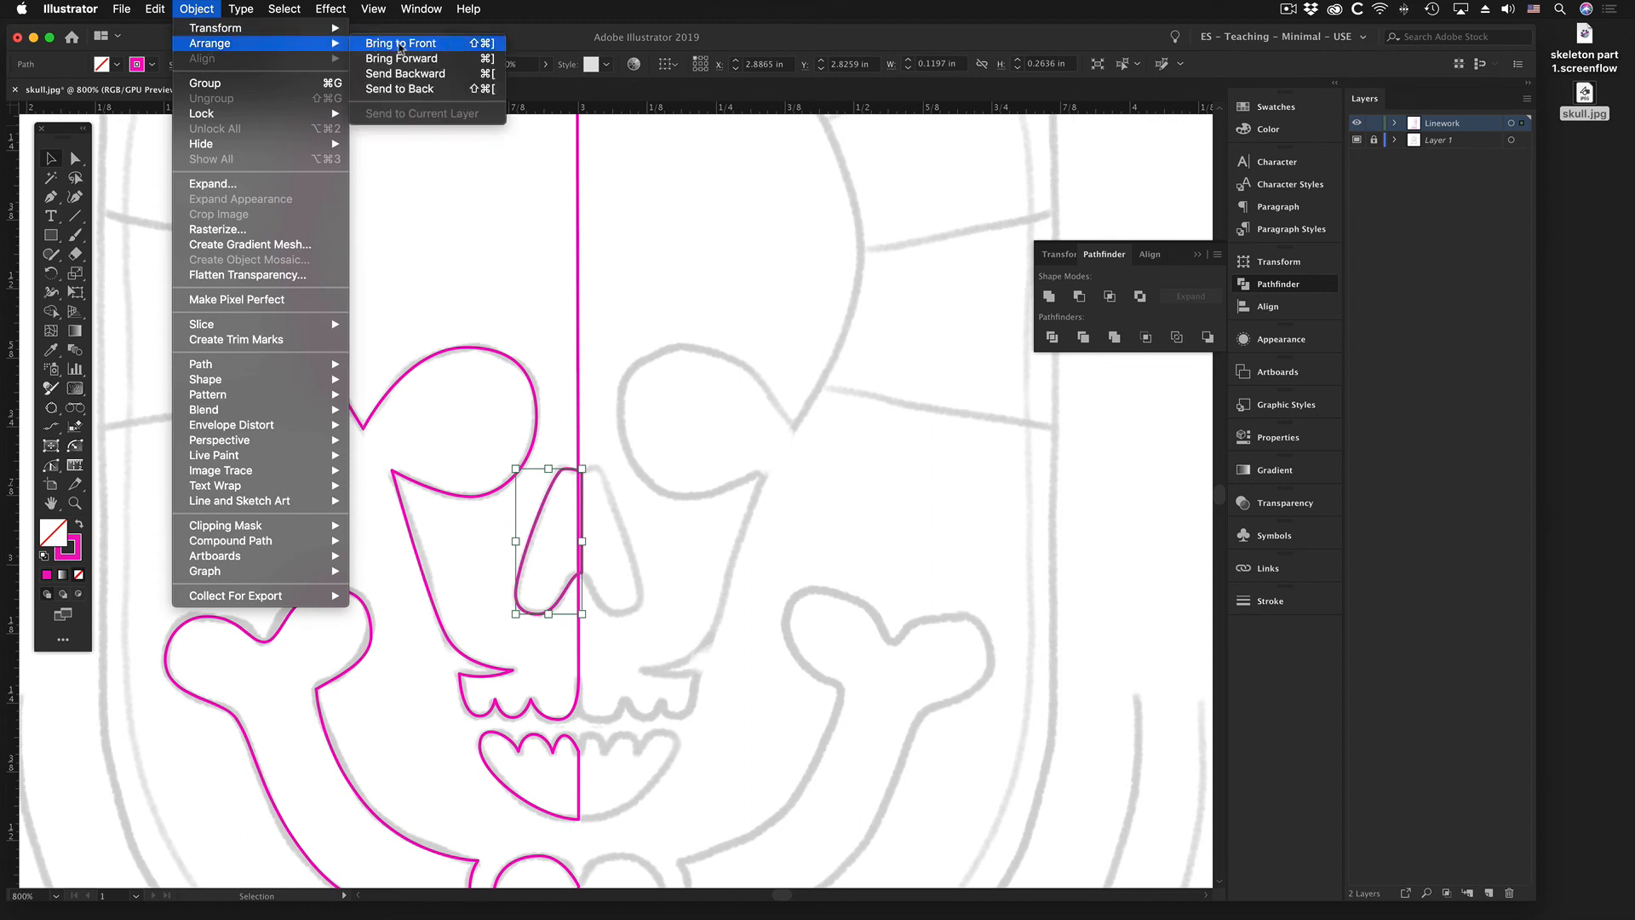
{"action": "left_click", "coordinate": [400, 44]}
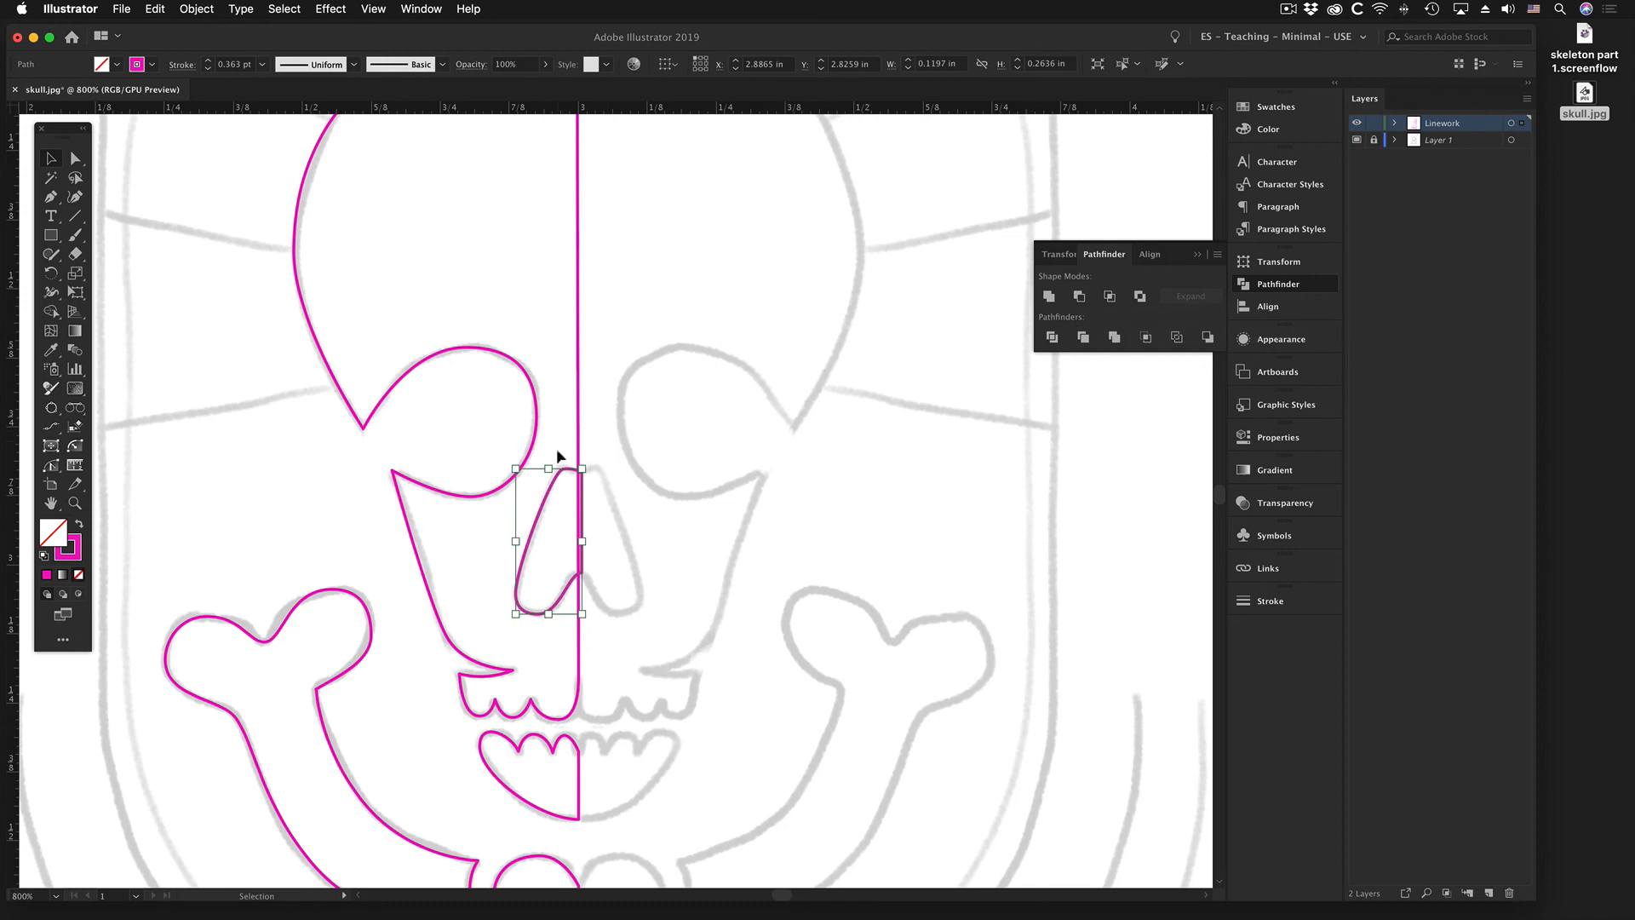
- Cut the nose-hole half out of the skull half with Pathfinder's Minus Front, and put the Pathfinder operations away
{"action": "left_click", "coordinate": [580, 444]}
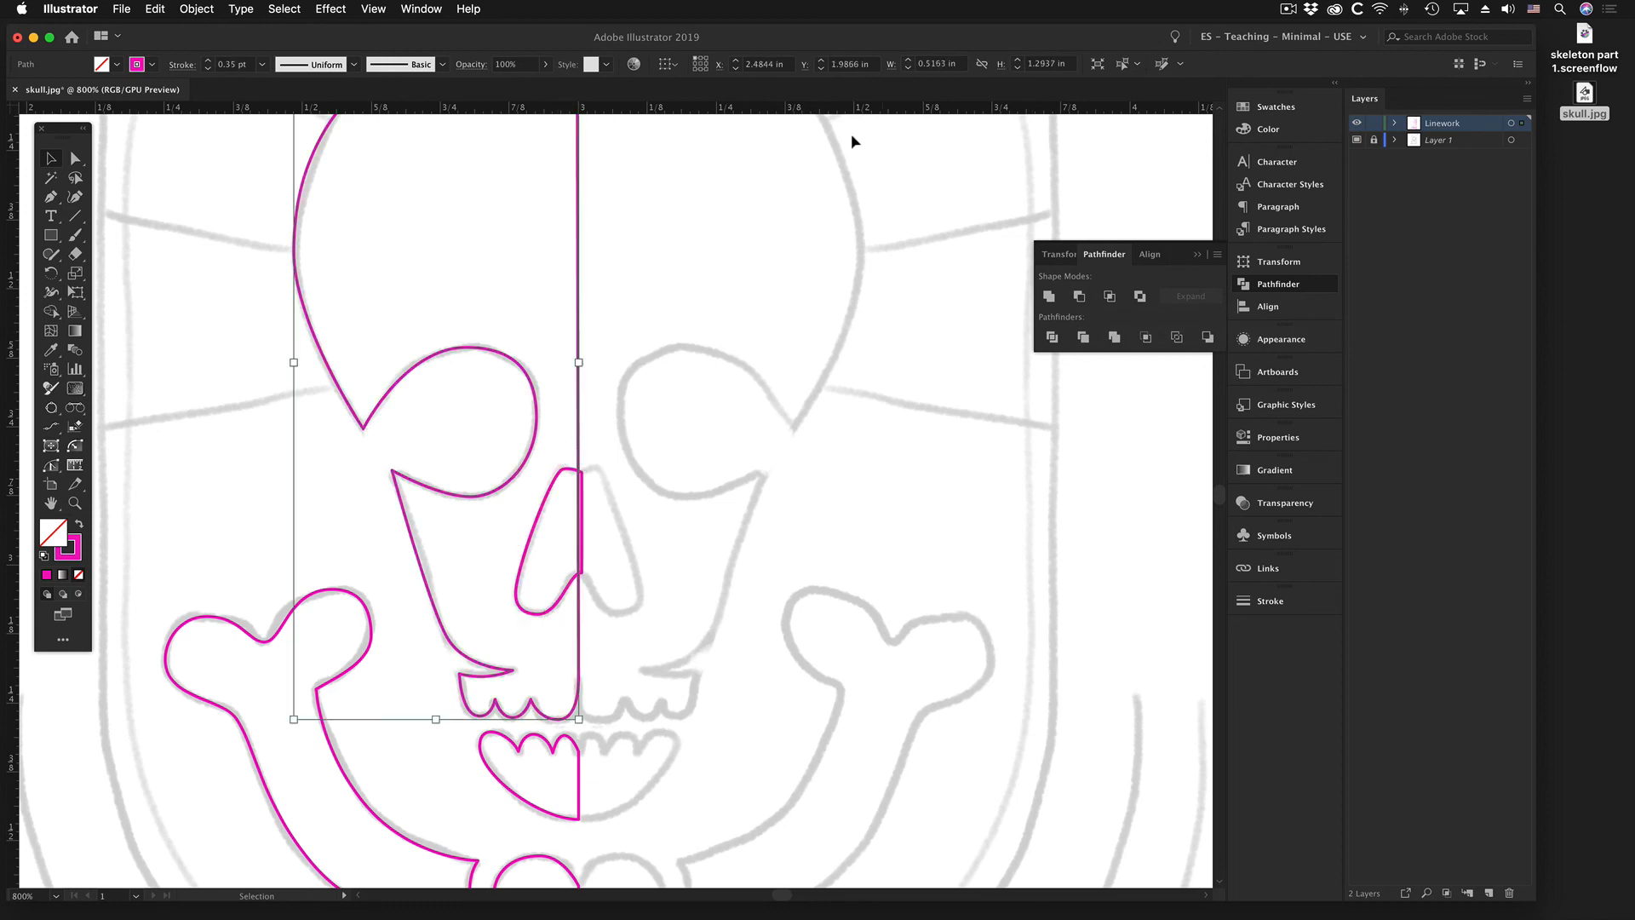
{"action": "left_click", "coordinate": [554, 490], "text": "shift"}
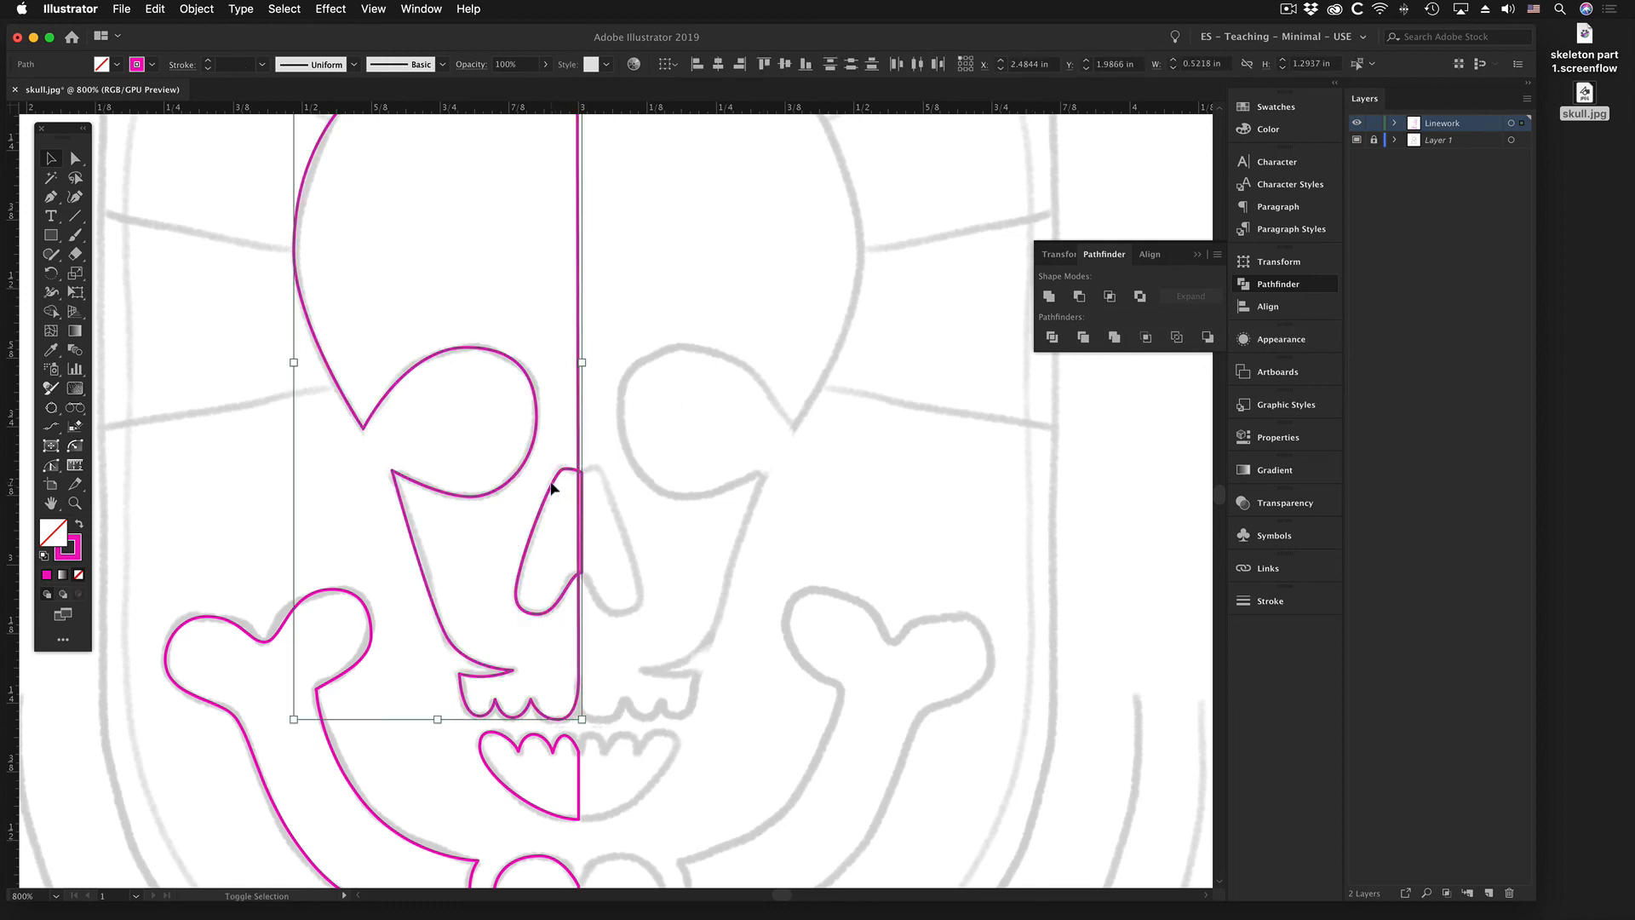
{"action": "left_click", "coordinate": [1079, 297]}
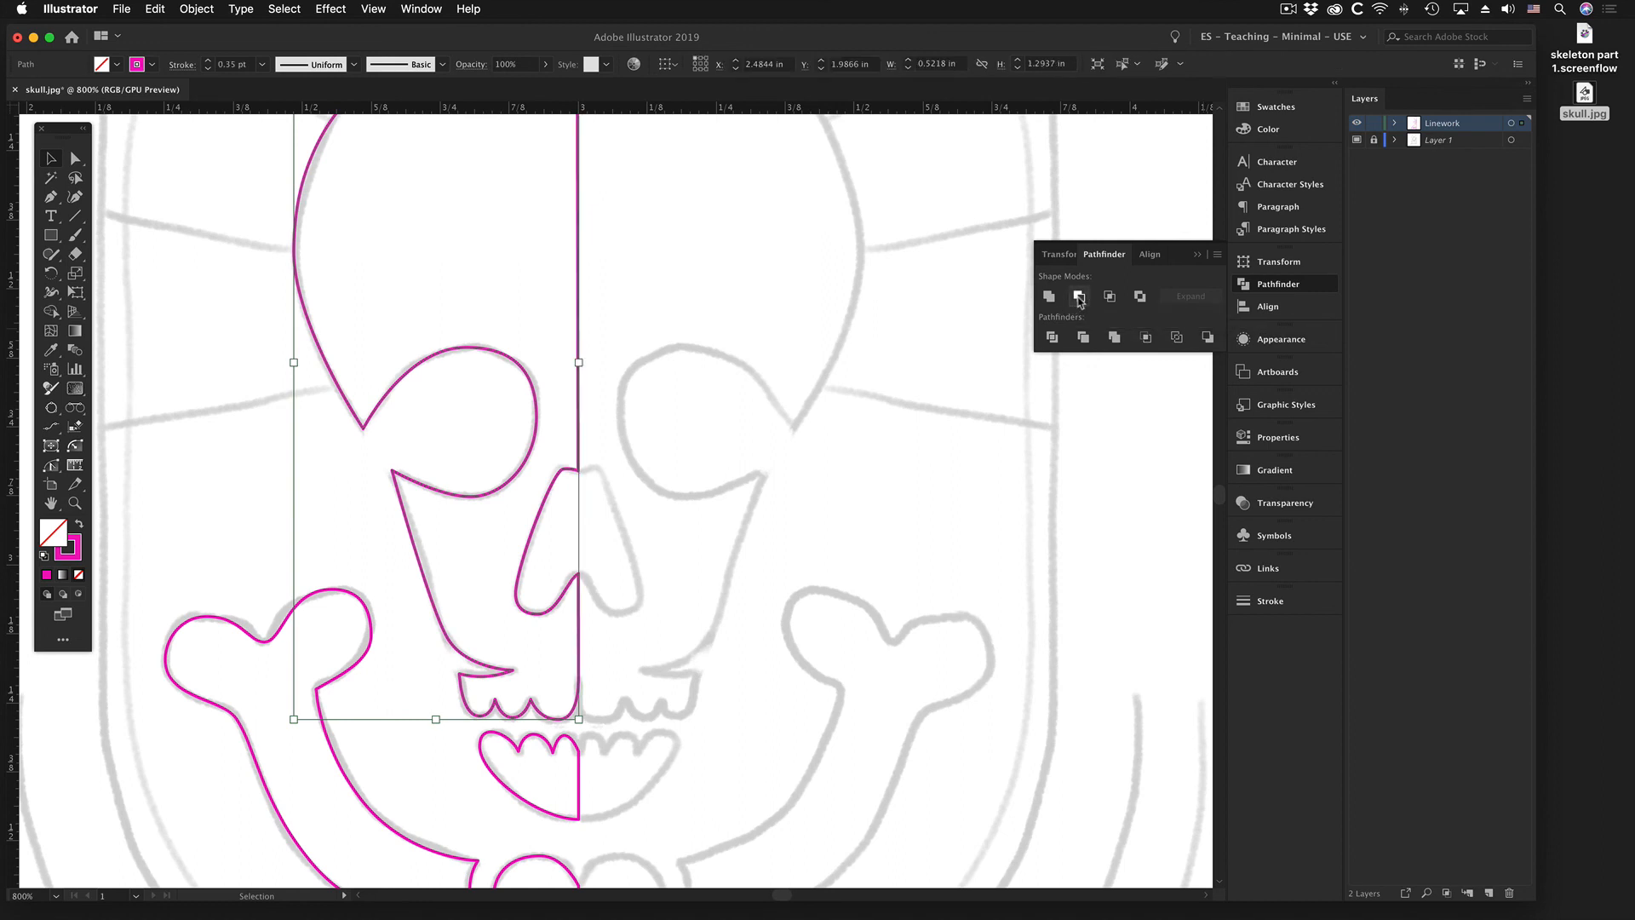
{"action": "left_click", "coordinate": [620, 658]}
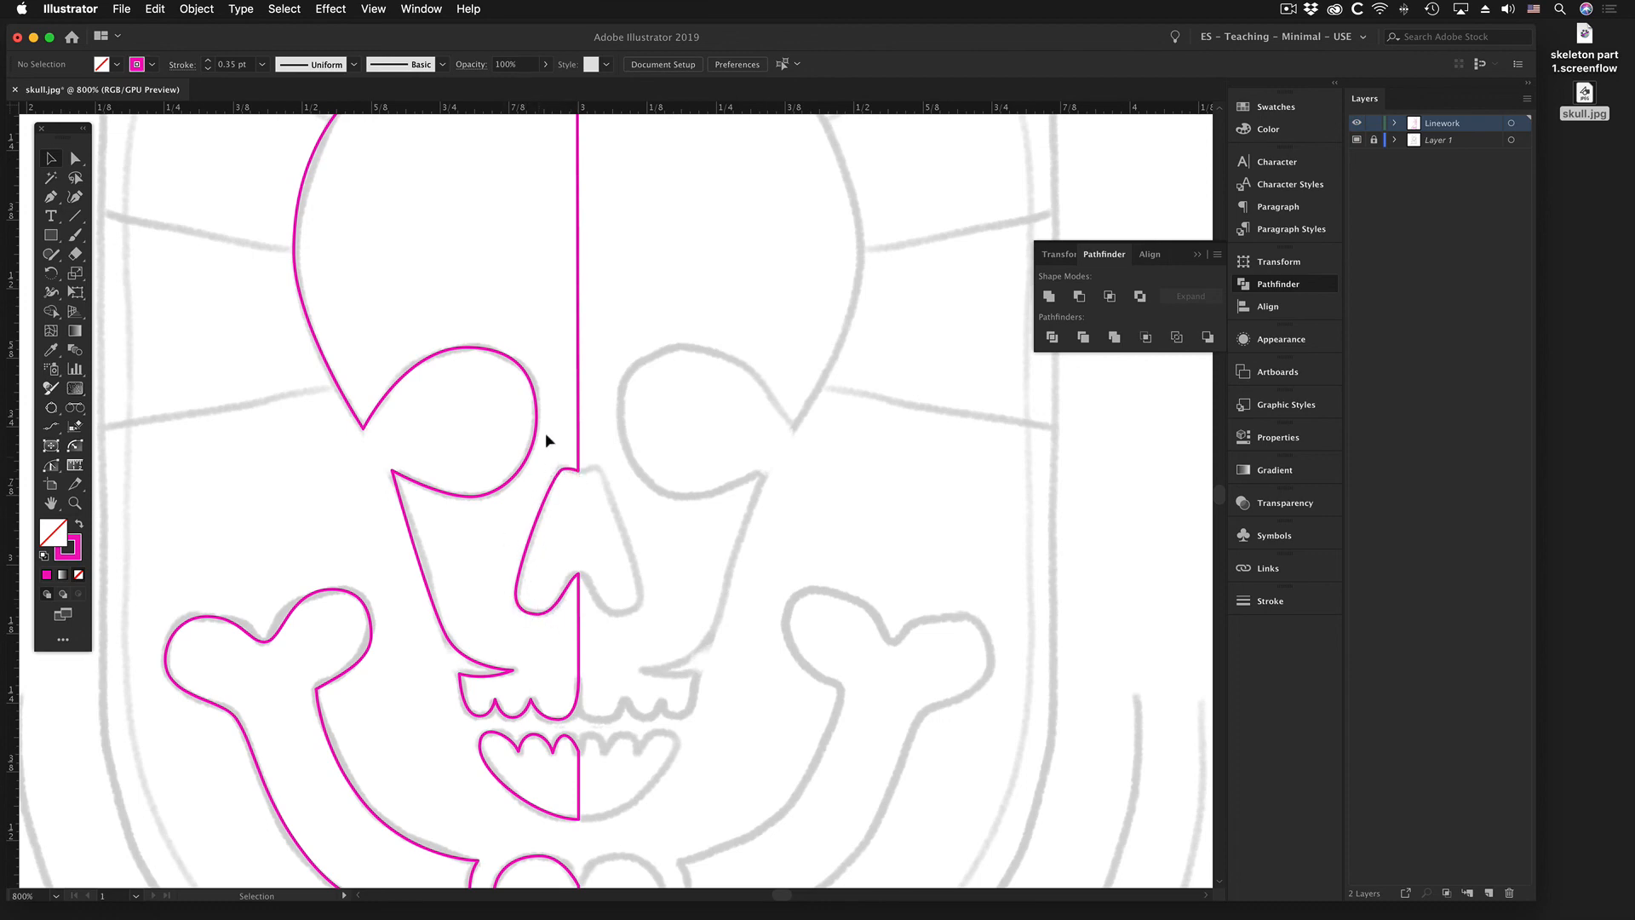
{"action": "left_click", "coordinate": [661, 601], "text": "alt+super"}
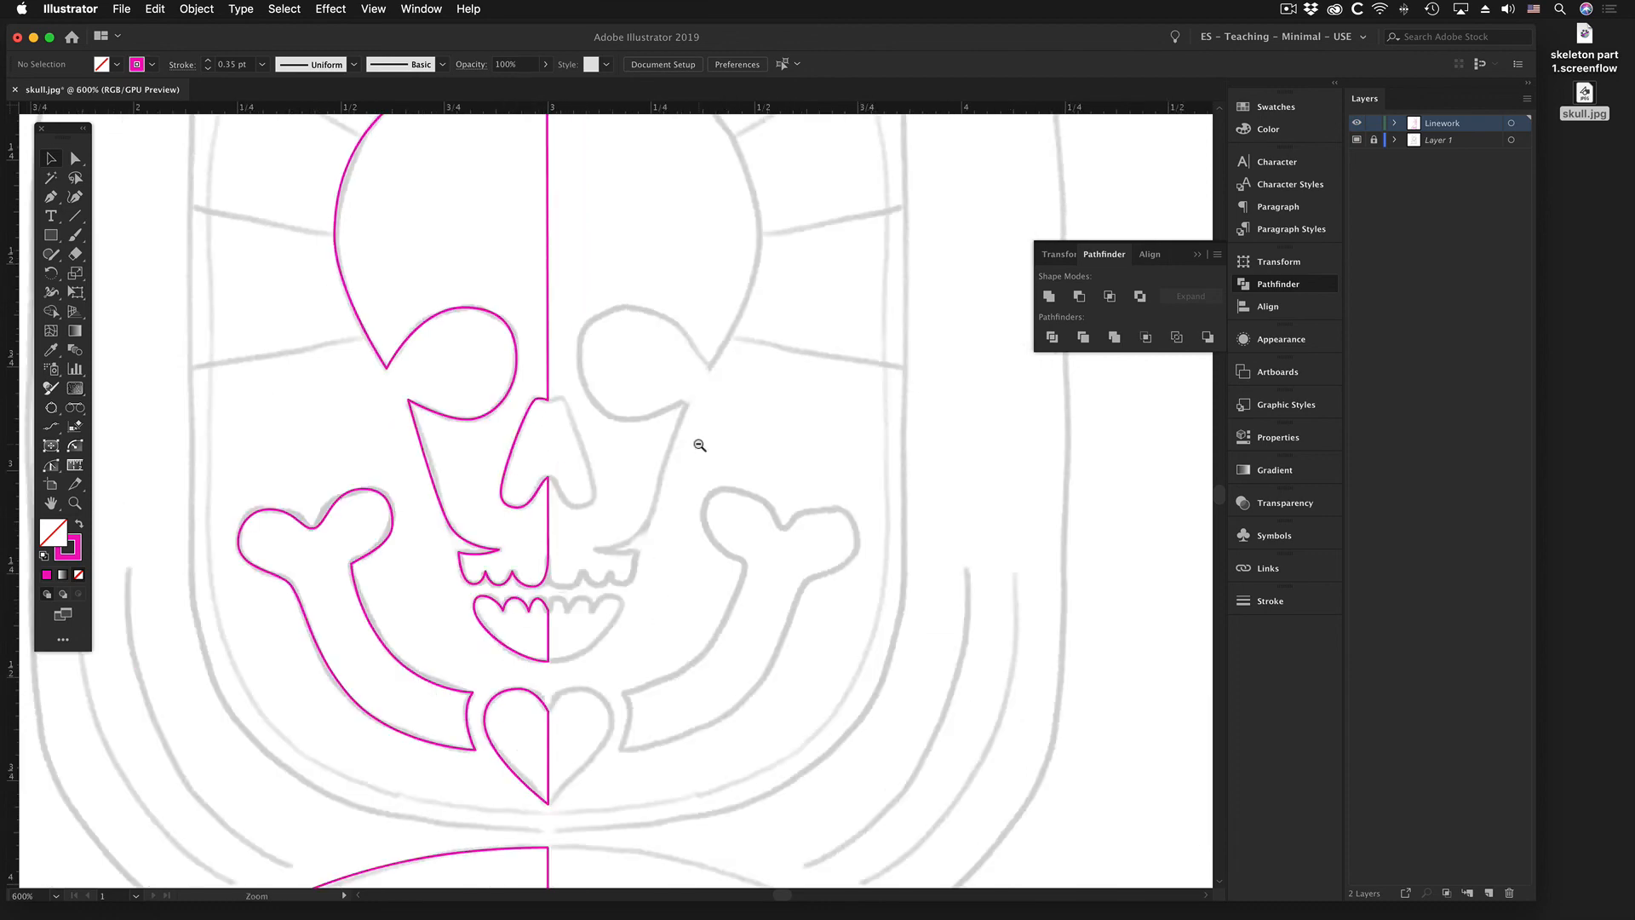
{"action": "left_click", "coordinate": [632, 492], "text": "alt+super"}
{"action": "left_click_drag", "start_coordinate": [616, 494], "coordinate": [665, 520]}
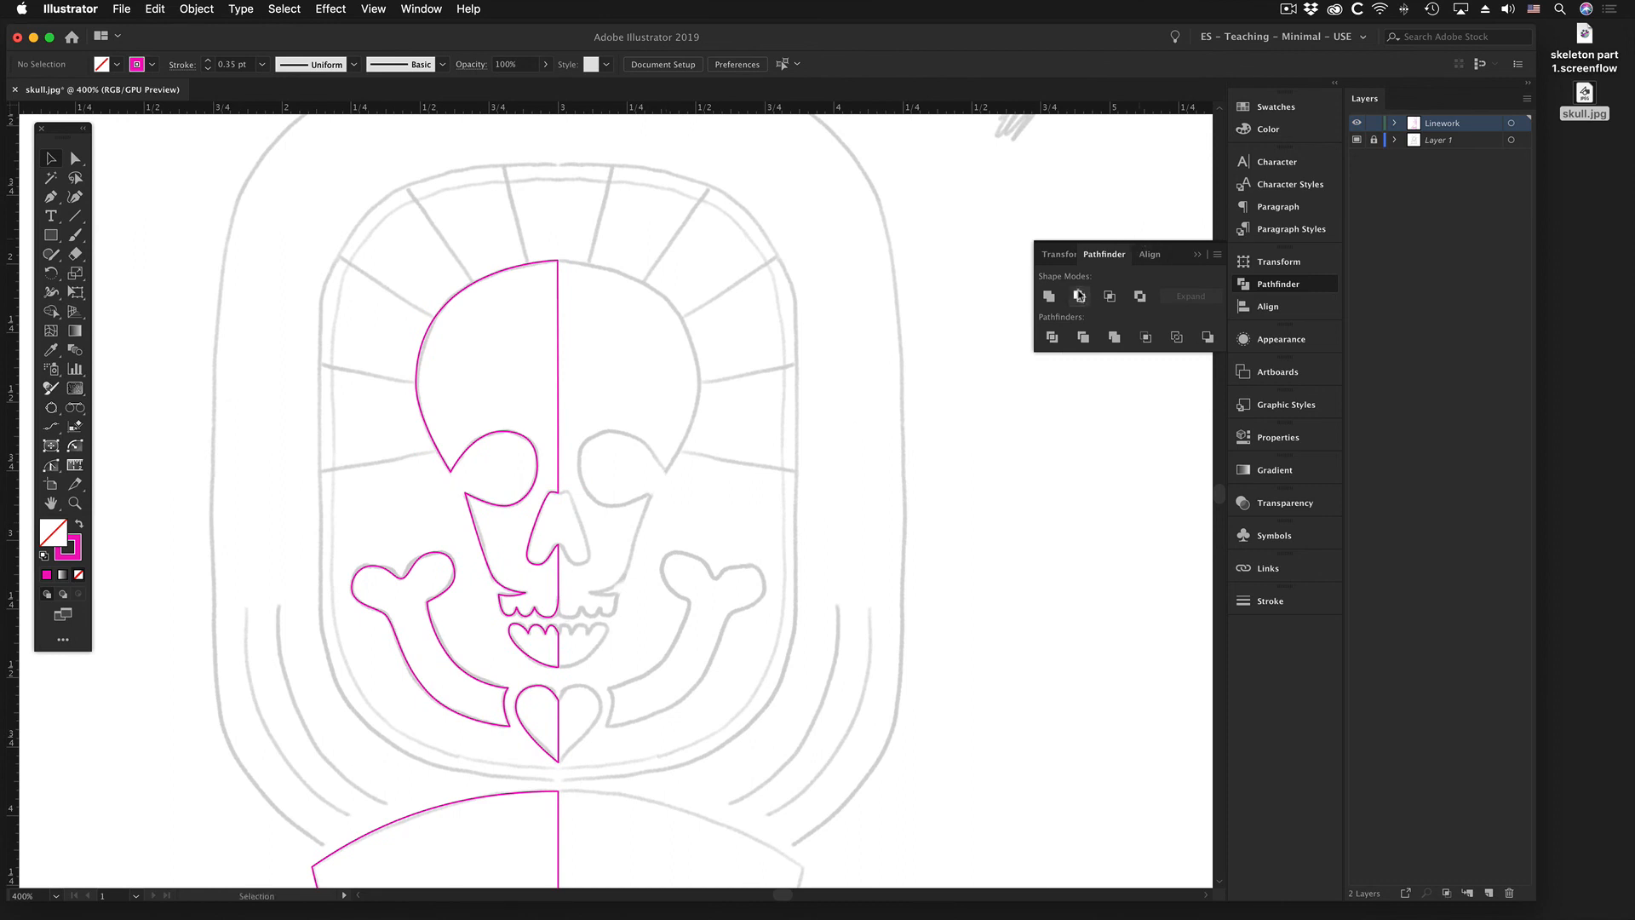
{"action": "left_click", "coordinate": [1260, 286]}
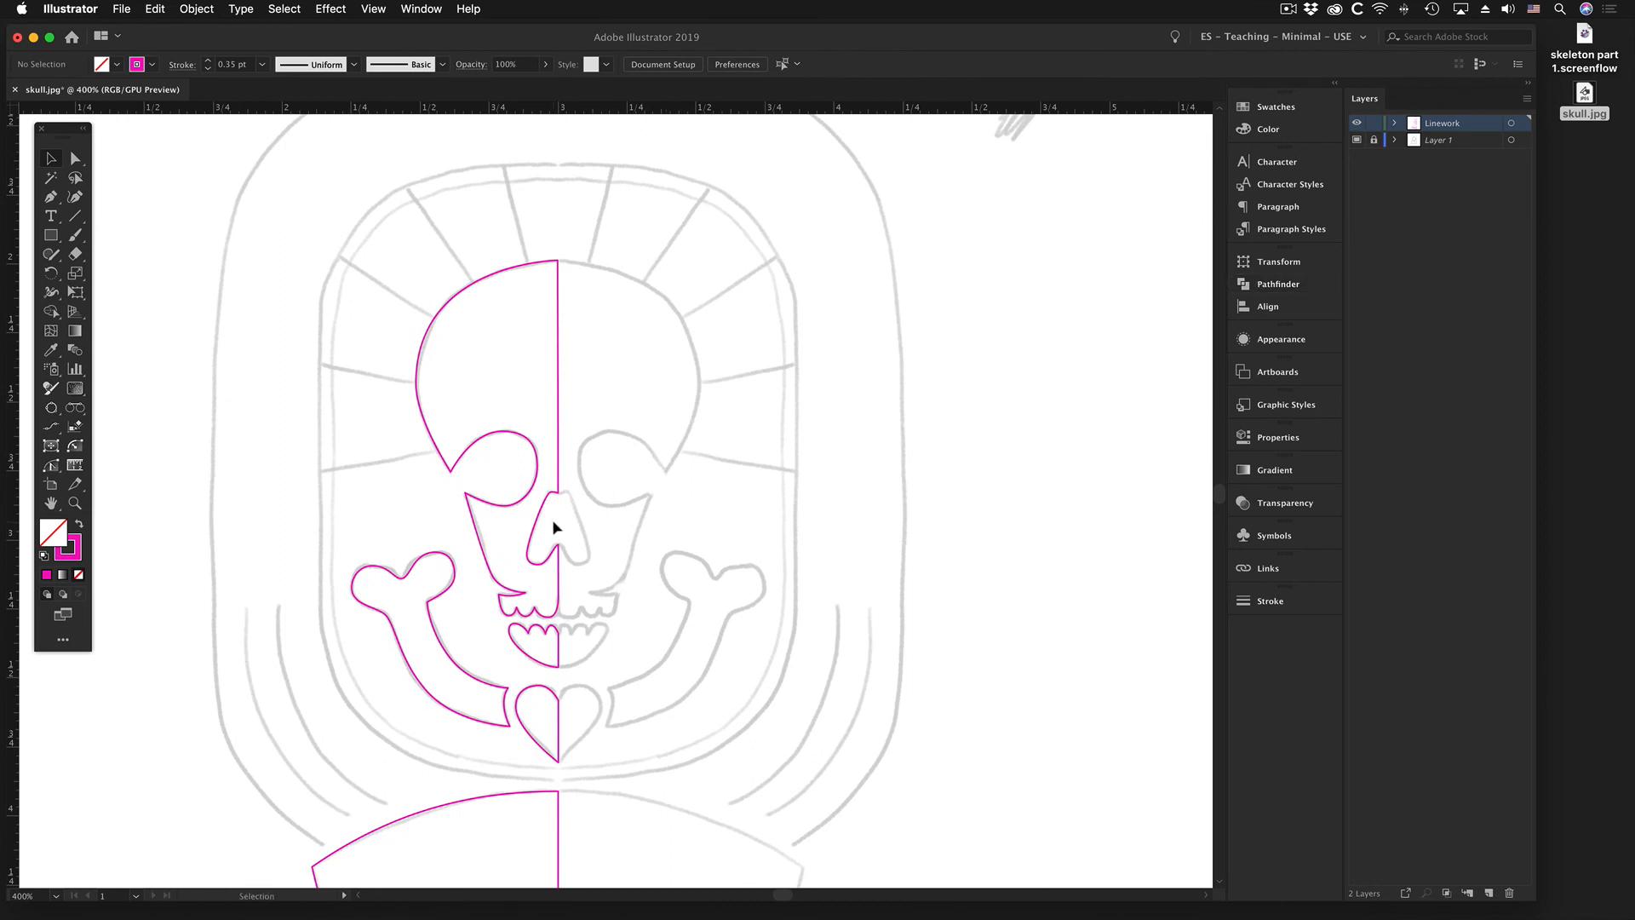